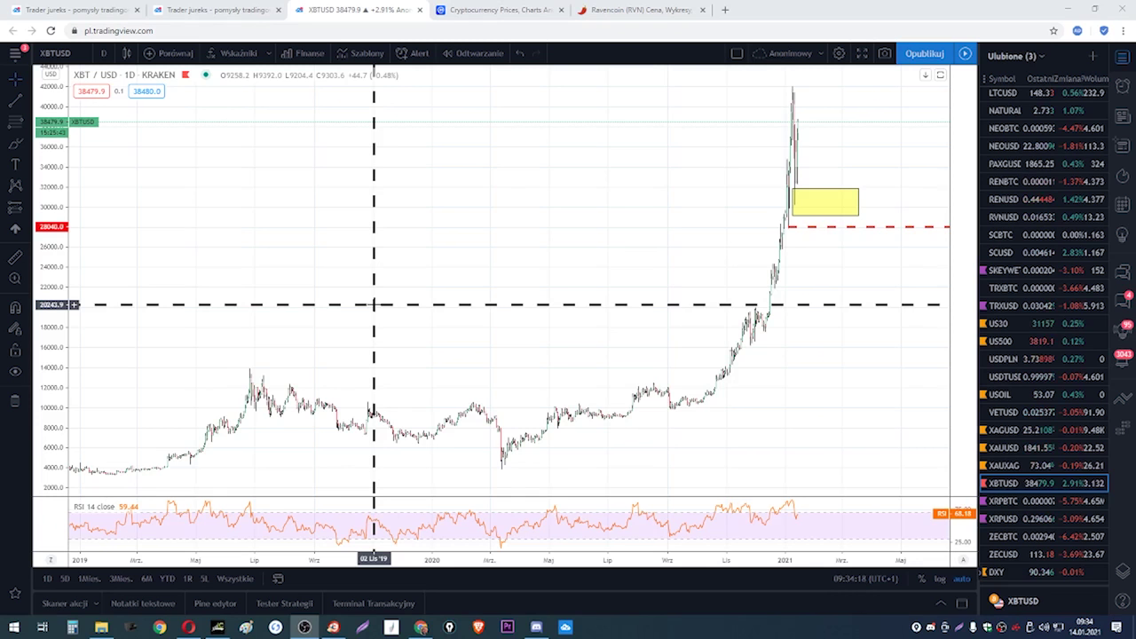
# - Sketch a freehand brush curve beneath the rally from the March 2020 low to the January 2021 peak, and delete it
pyautogui.scroll(-2, 374, 304)
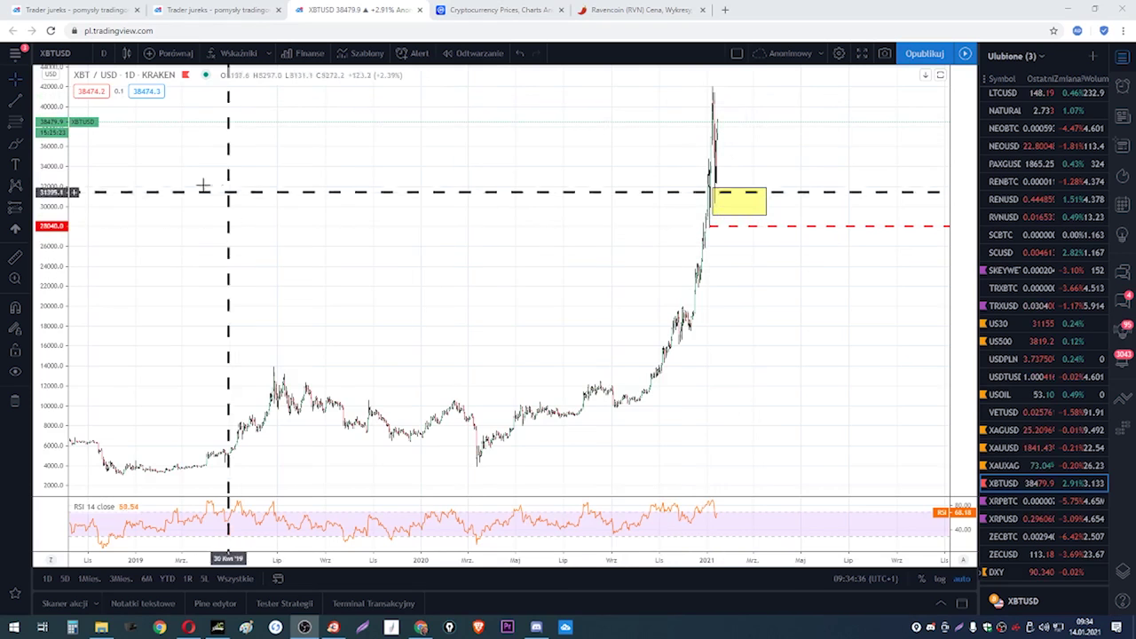
pyautogui.click(15, 142)
pyautogui.click(411, 274)
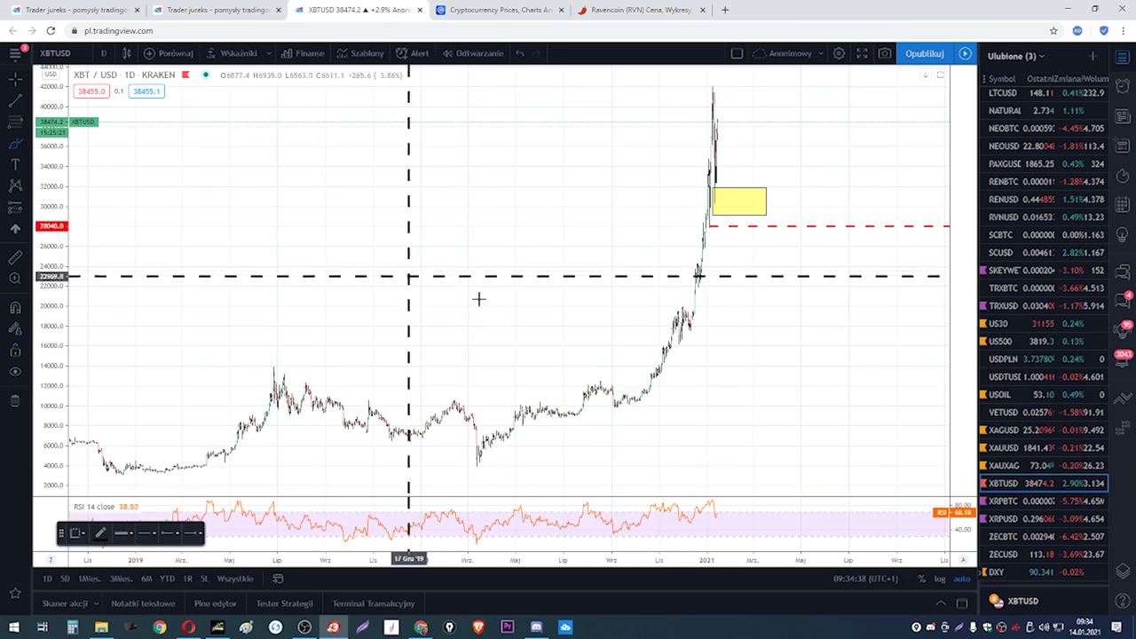
pyautogui.moveTo(479, 464)
pyautogui.mouseDown()
pyautogui.moveTo(545, 444)
pyautogui.moveTo(692, 352)
pyautogui.moveTo(744, 147)
pyautogui.moveTo(744, 95)
pyautogui.mouseUp()
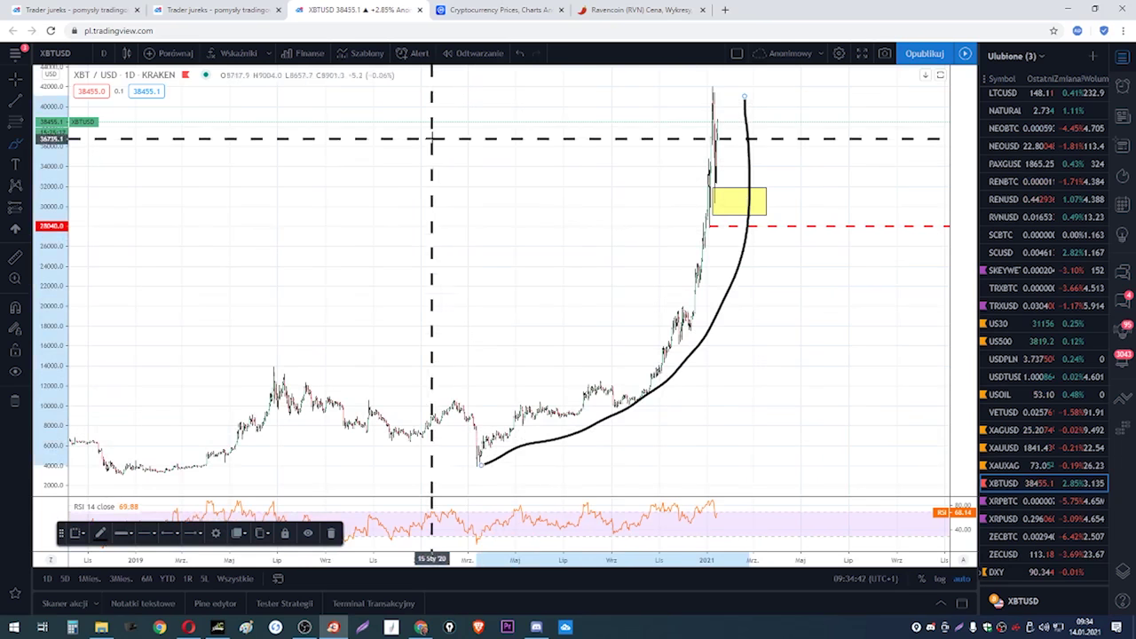
pyautogui.press('Delete')
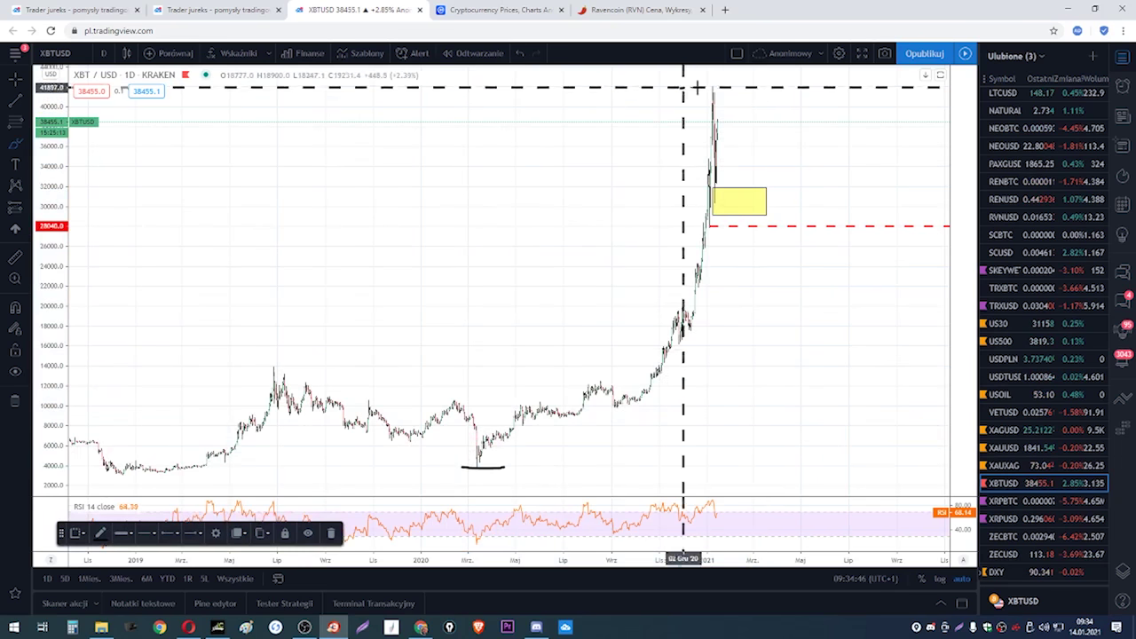
# - Try brush marks at the March 2020 low and 2021 peak, plus a long rising curve along the lows, and undo them
pyautogui.moveTo(684, 89); pyautogui.dragTo(749, 89)
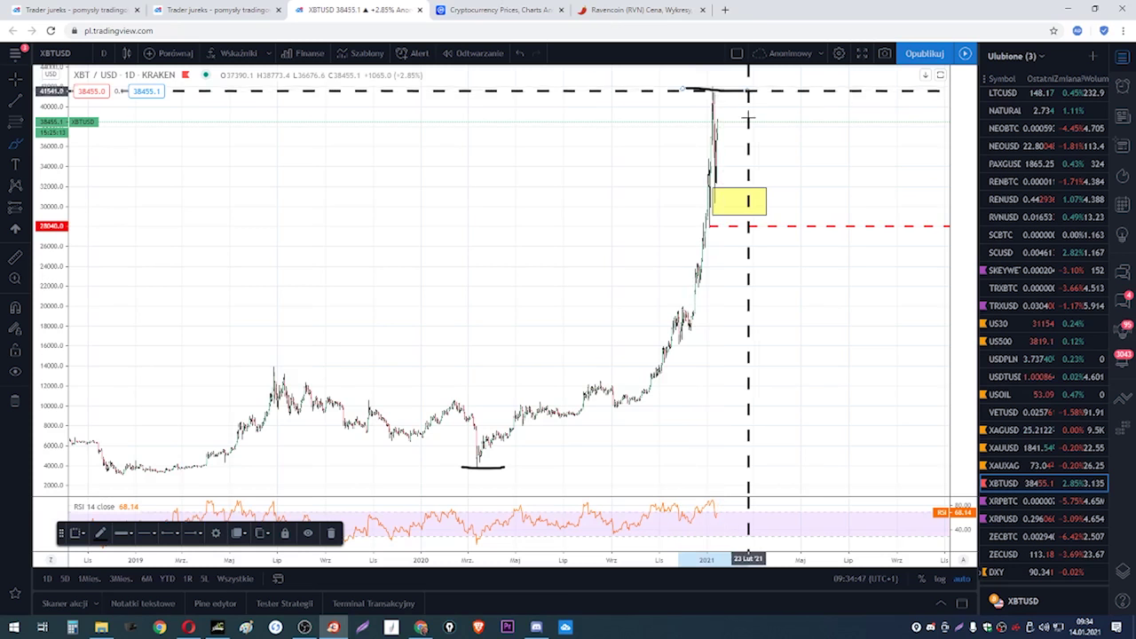
pyautogui.click(520, 55)
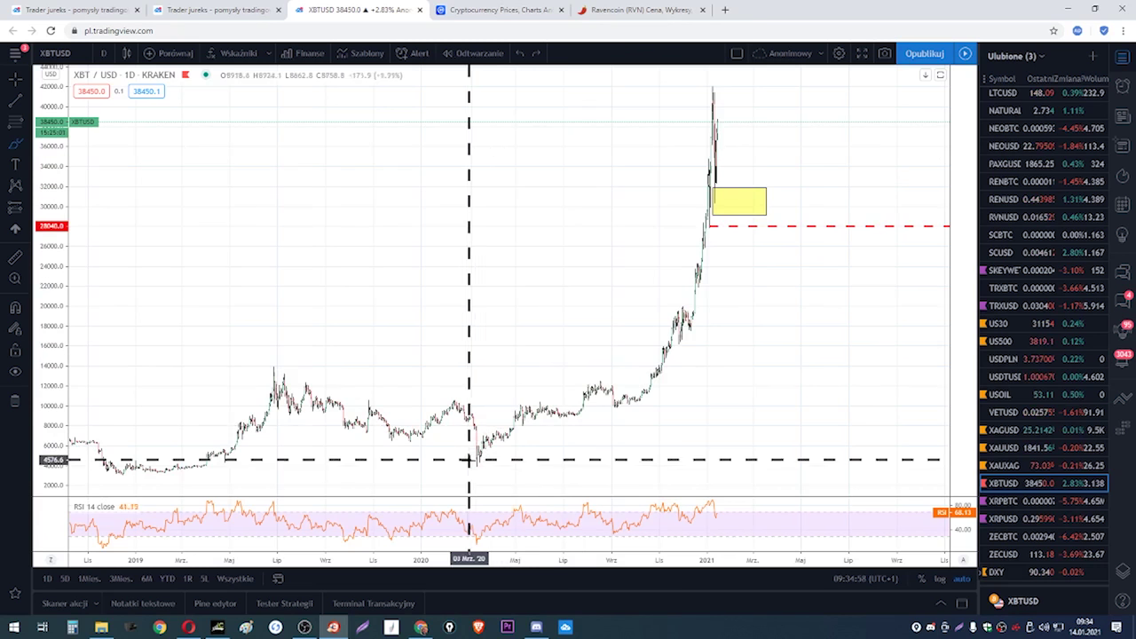
pyautogui.moveTo(462, 463)
pyautogui.mouseDown()
pyautogui.moveTo(578, 452)
pyautogui.moveTo(359, 464)
pyautogui.moveTo(204, 193)
pyautogui.moveTo(117, 474)
pyautogui.moveTo(106, 474)
pyautogui.moveTo(297, 465)
pyautogui.moveTo(578, 340)
pyautogui.moveTo(414, 464)
pyautogui.moveTo(381, 464)
pyautogui.moveTo(373, 490)
pyautogui.moveTo(381, 477)
pyautogui.moveTo(532, 469)
pyautogui.moveTo(748, 346)
pyautogui.moveTo(812, 148)
pyautogui.moveTo(815, 93)
pyautogui.mouseUp()
pyautogui.scroll(-2, 296, 462)
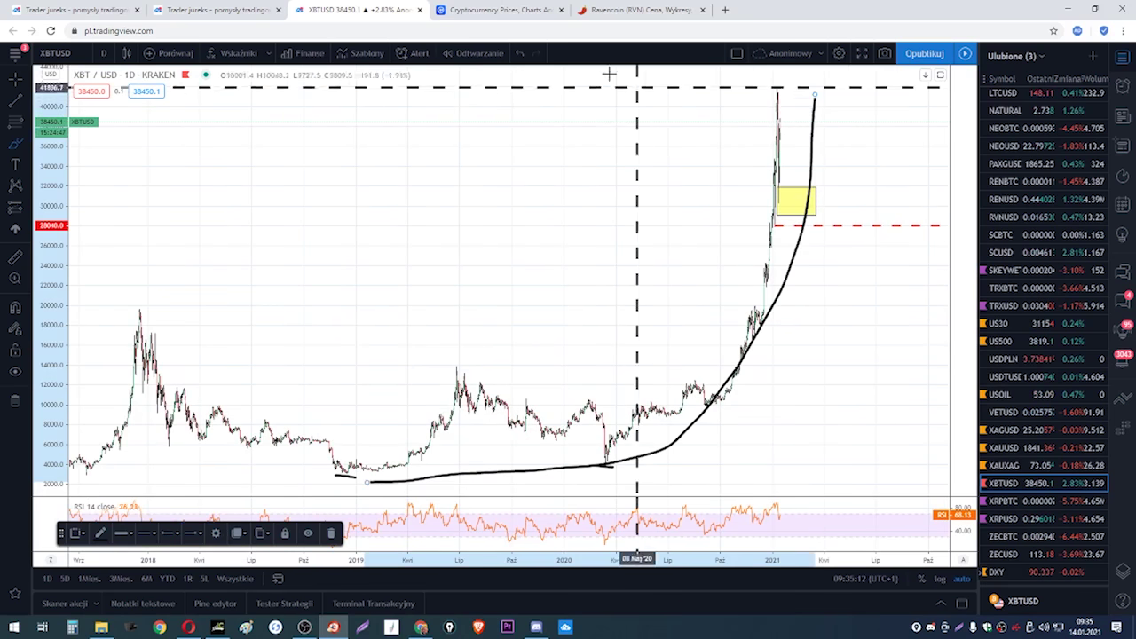
pyautogui.click(522, 57)
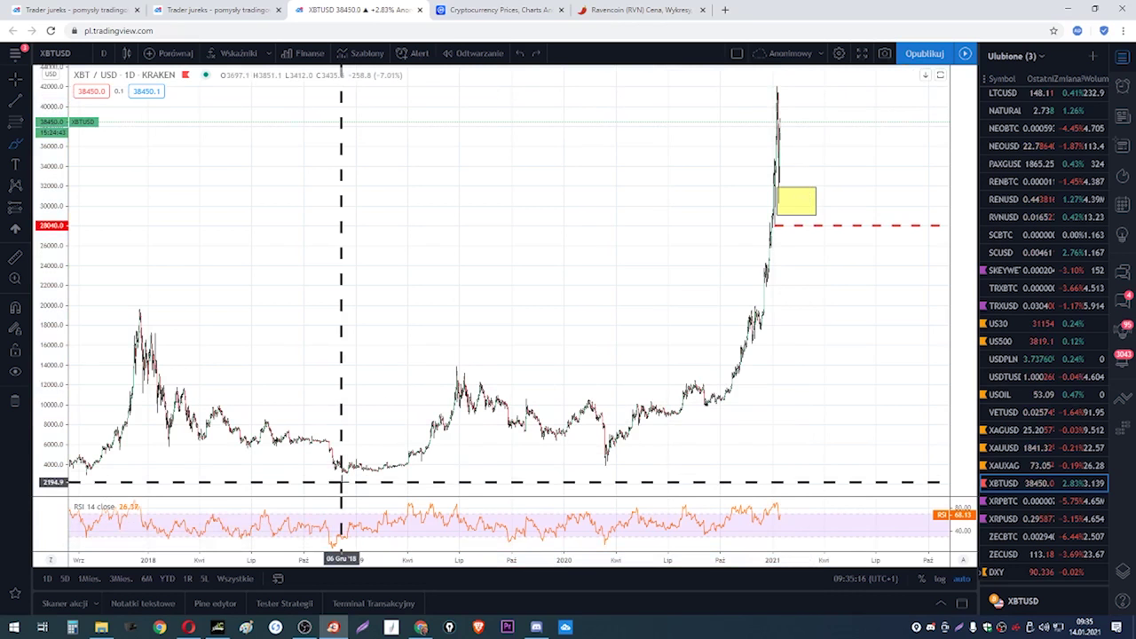
# - Try a brush stroke rising from the December 2018 low, and undo it
pyautogui.click(354, 474)
pyautogui.moveTo(353, 473)
pyautogui.mouseDown()
pyautogui.moveTo(622, 465)
pyautogui.moveTo(610, 464)
pyautogui.moveTo(471, 100)
pyautogui.mouseUp()
pyautogui.click(522, 53)
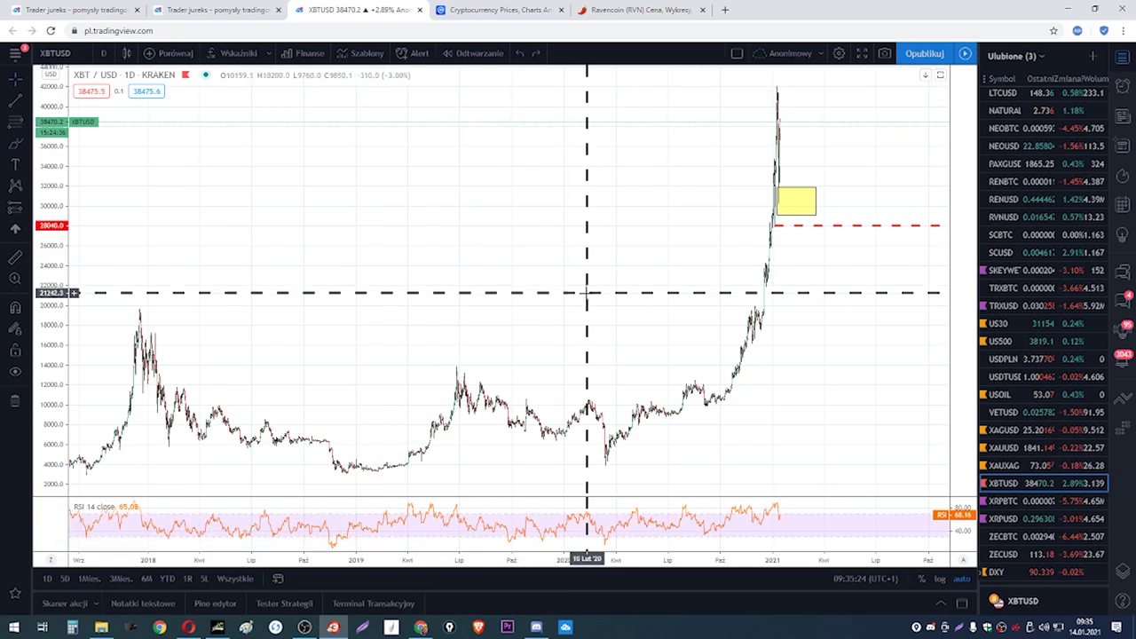
# - Trace the swings from the December 2018 low to the January 2021 peak and its pullback with the brush, and undo the strokes
pyautogui.scroll(-3, 584, 306)
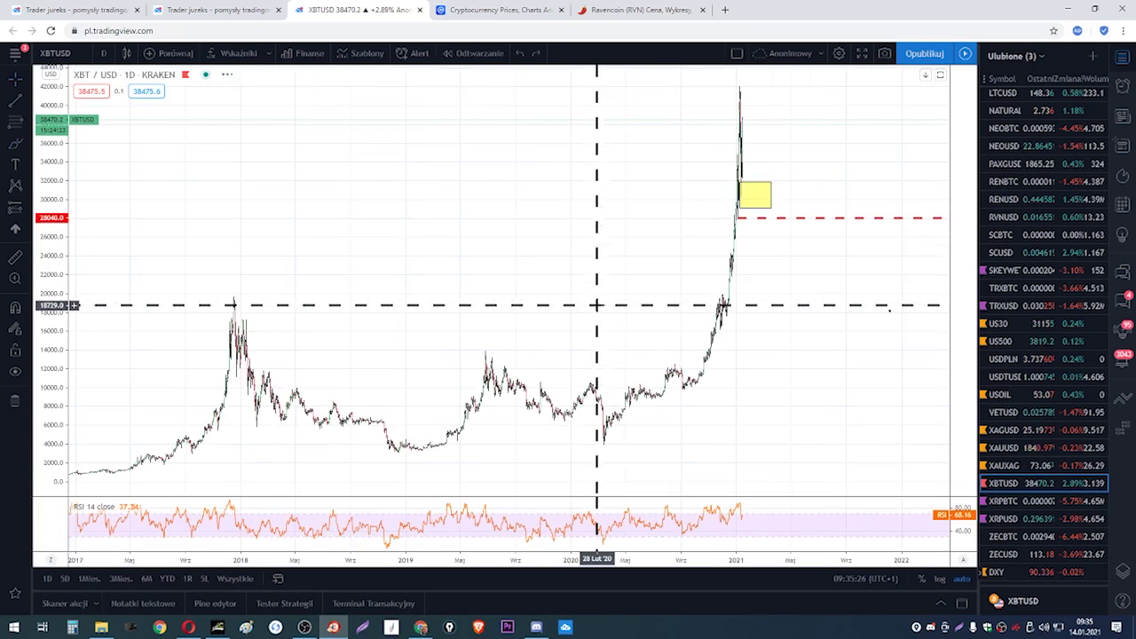
pyautogui.click(22, 146)
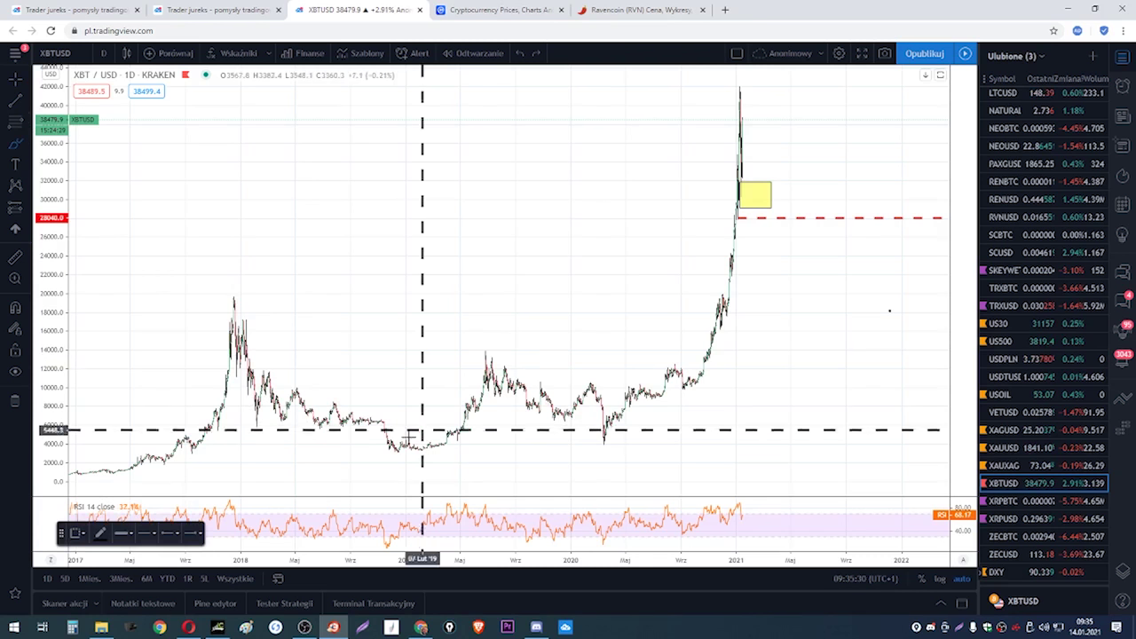
pyautogui.click(394, 450)
pyautogui.moveTo(428, 427)
pyautogui.mouseDown()
pyautogui.moveTo(482, 348)
pyautogui.moveTo(493, 371)
pyautogui.moveTo(599, 442)
pyautogui.moveTo(687, 281)
pyautogui.moveTo(733, 145)
pyautogui.moveTo(737, 89)
pyautogui.mouseUp()
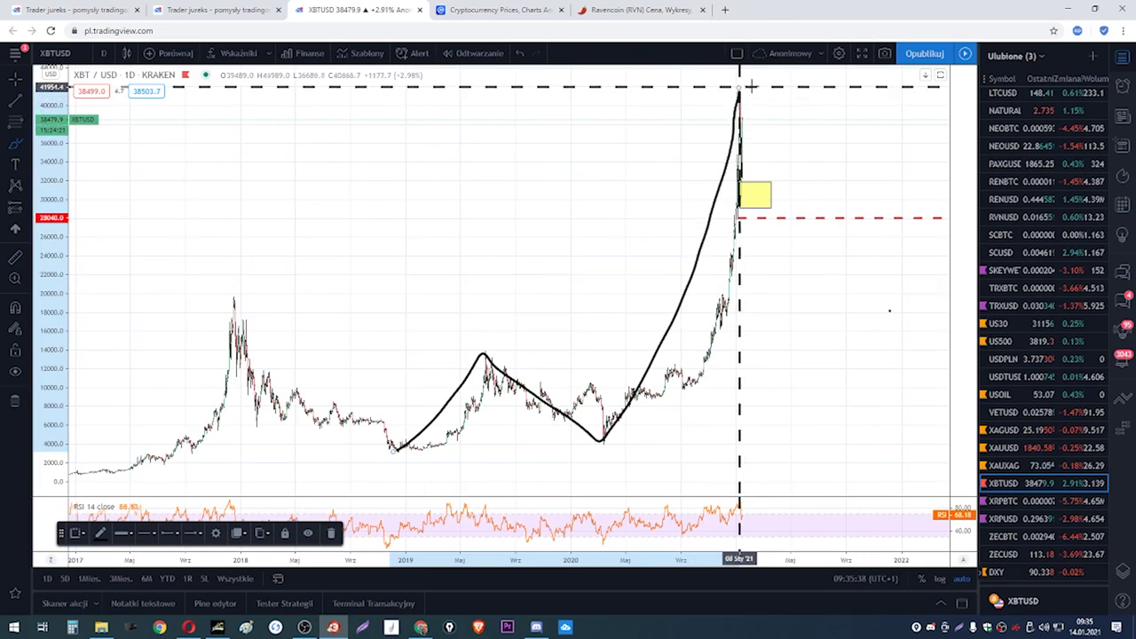
pyautogui.scroll(5, 764, 98)
pyautogui.moveTo(669, 91); pyautogui.dragTo(672, 198)
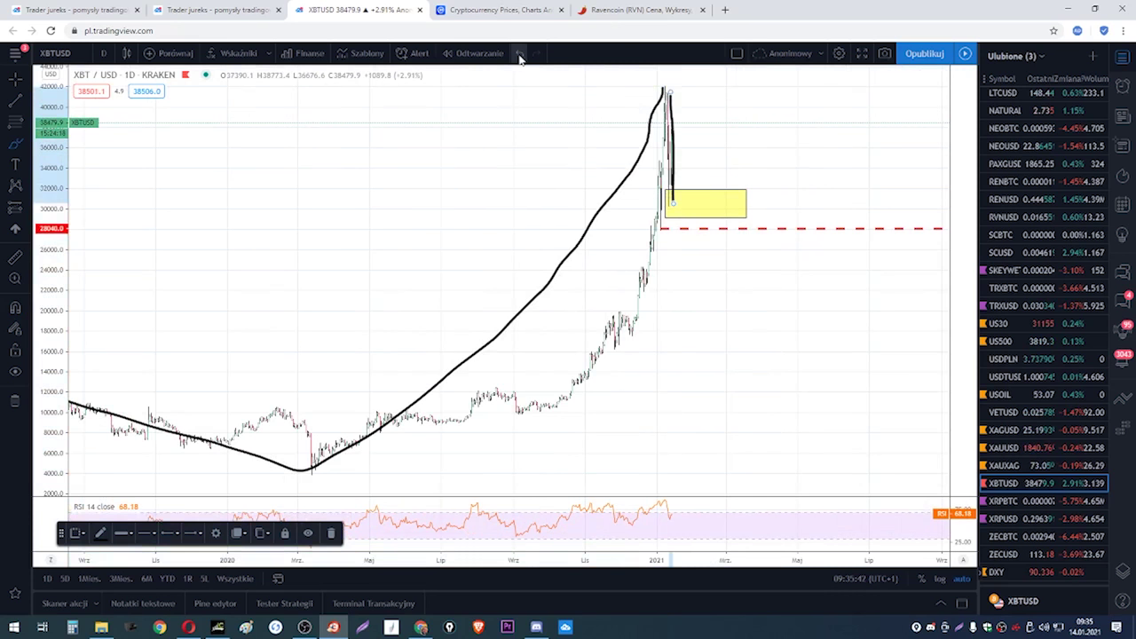
pyautogui.hotkey('ctrl', 'z')
pyautogui.hotkey('ctrl', 'z')
# - Draw a trend line from the December 2018 low to the June 2019 high and colour it cyan
pyautogui.scroll(-3, 459, 132)
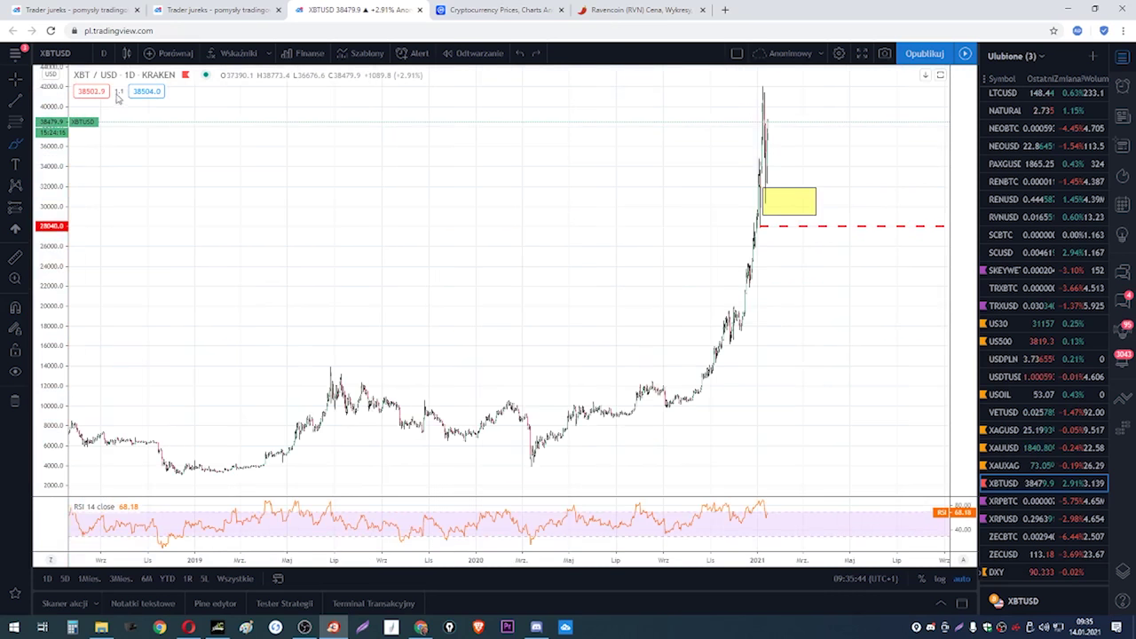
pyautogui.hotkey('alt', 't')
pyautogui.click(179, 469)
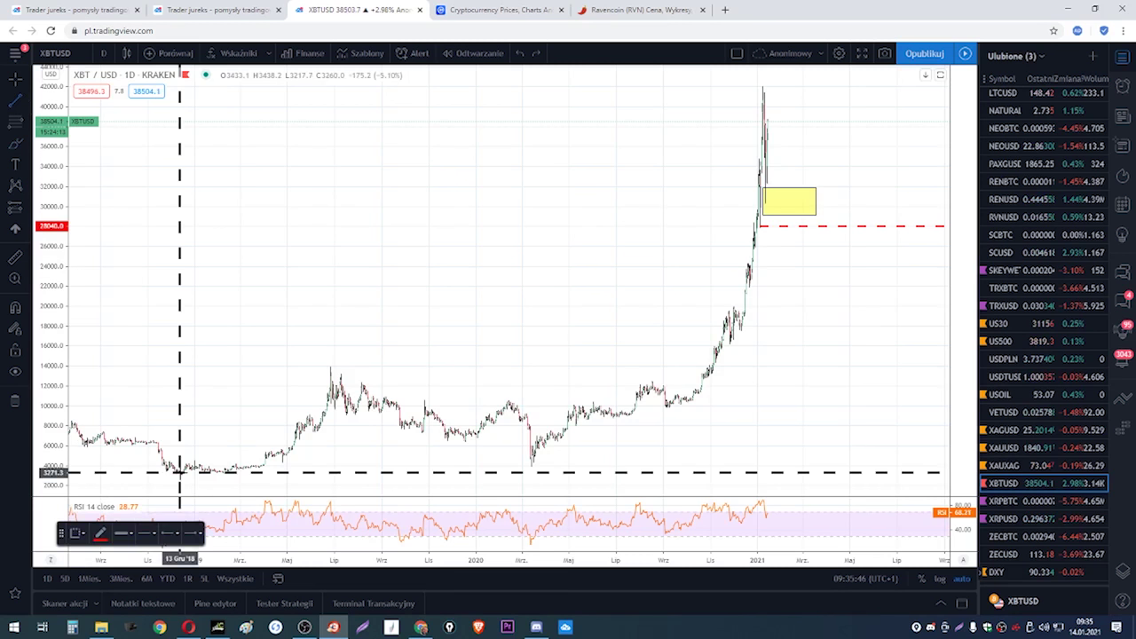
pyautogui.click(328, 370)
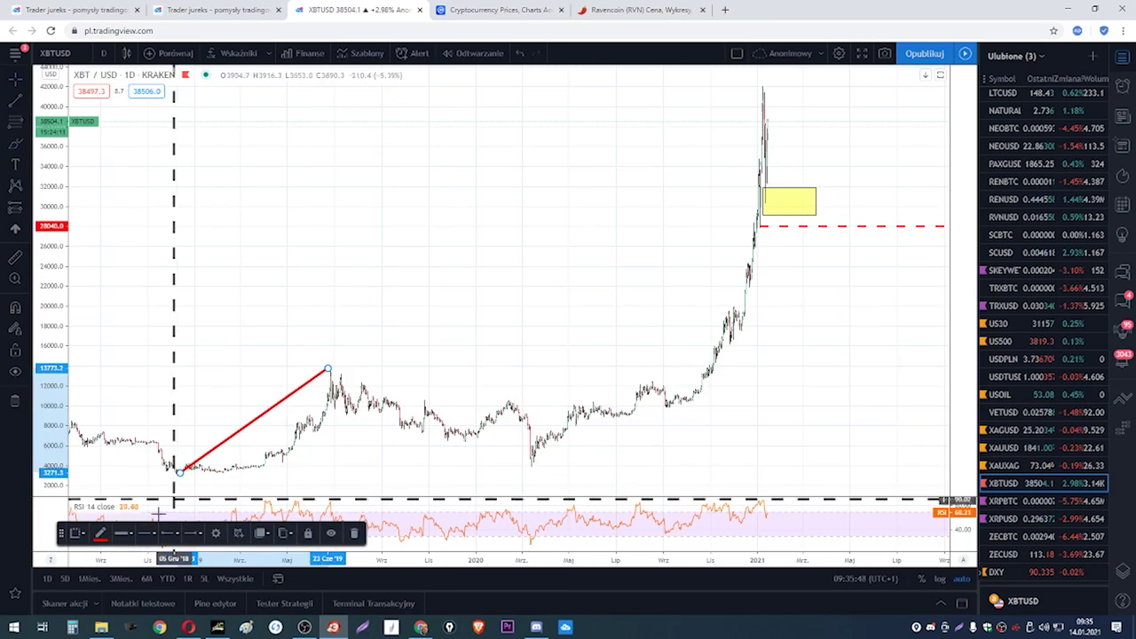
pyautogui.click(99, 533)
pyautogui.click(150, 509)
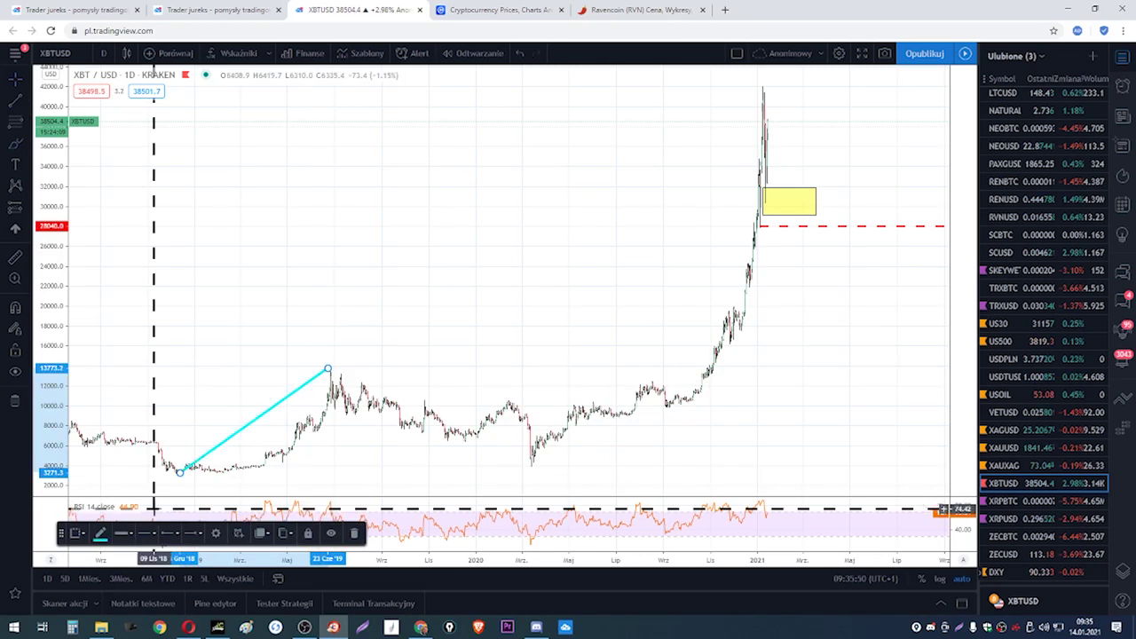
# - Draw a cyan trend line from the March 2020 low to the January 2021 peak
pyautogui.click(15, 102)
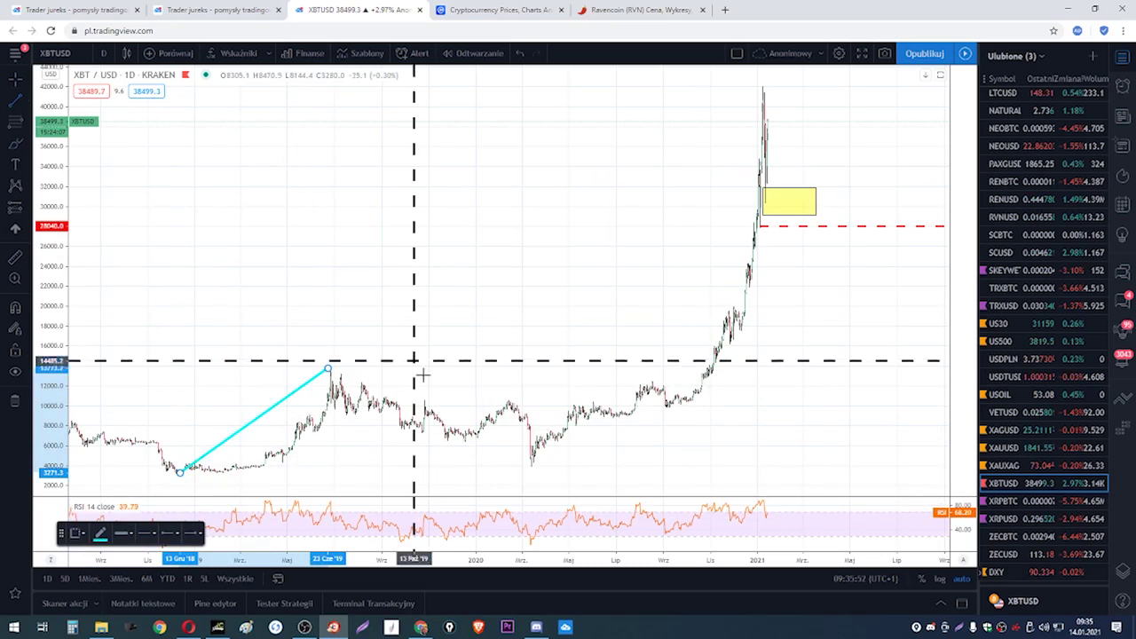
pyautogui.click(532, 468)
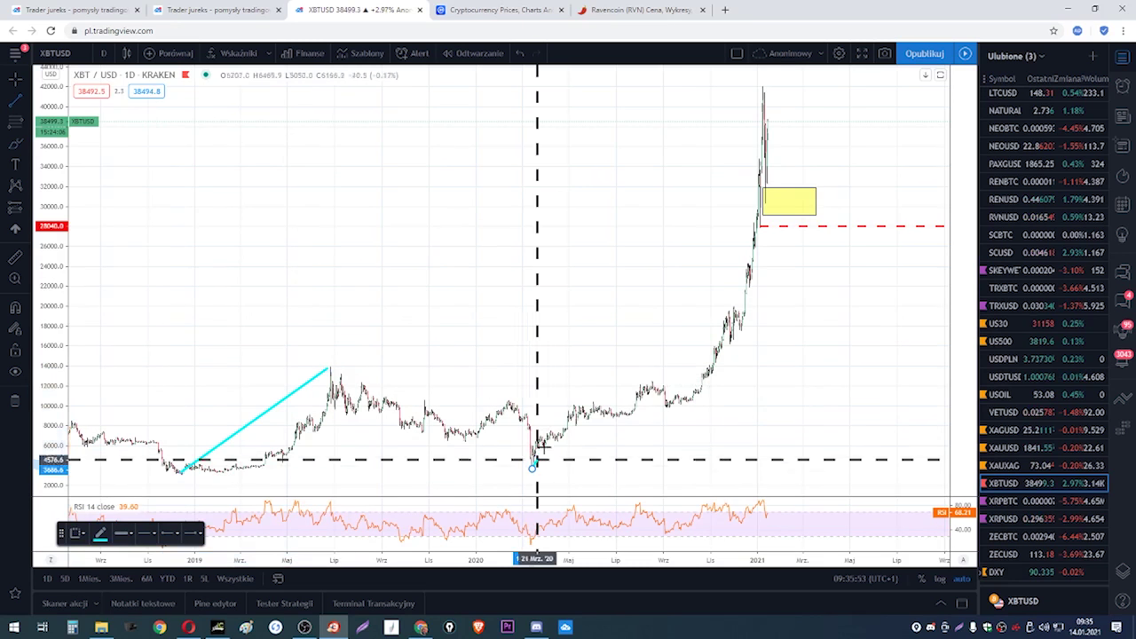
pyautogui.click(761, 88)
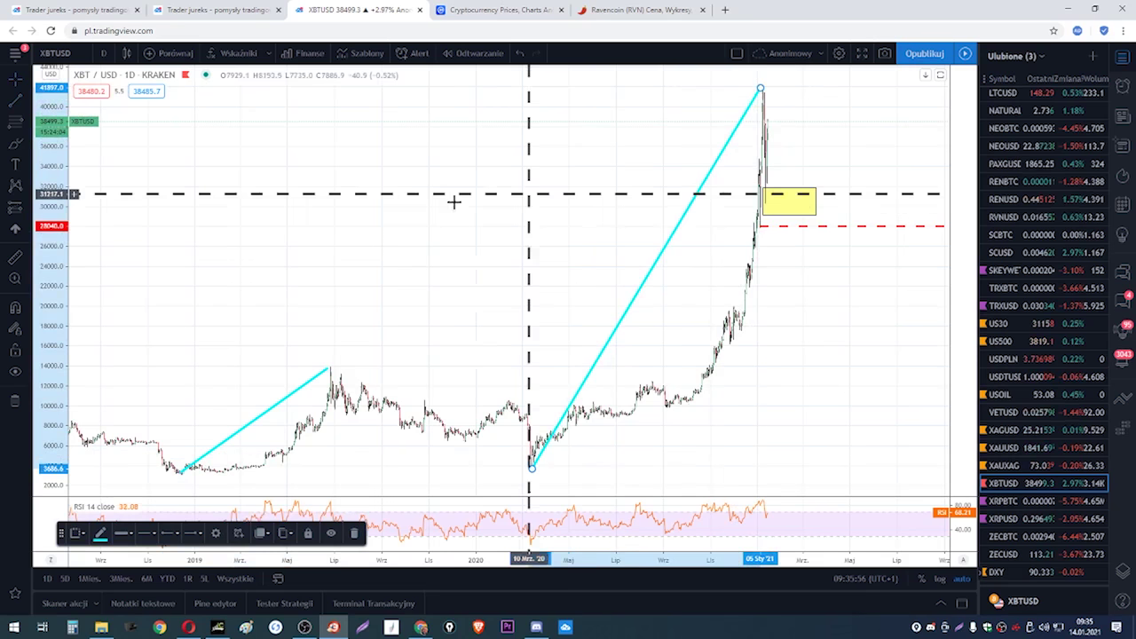
pyautogui.click(317, 212)
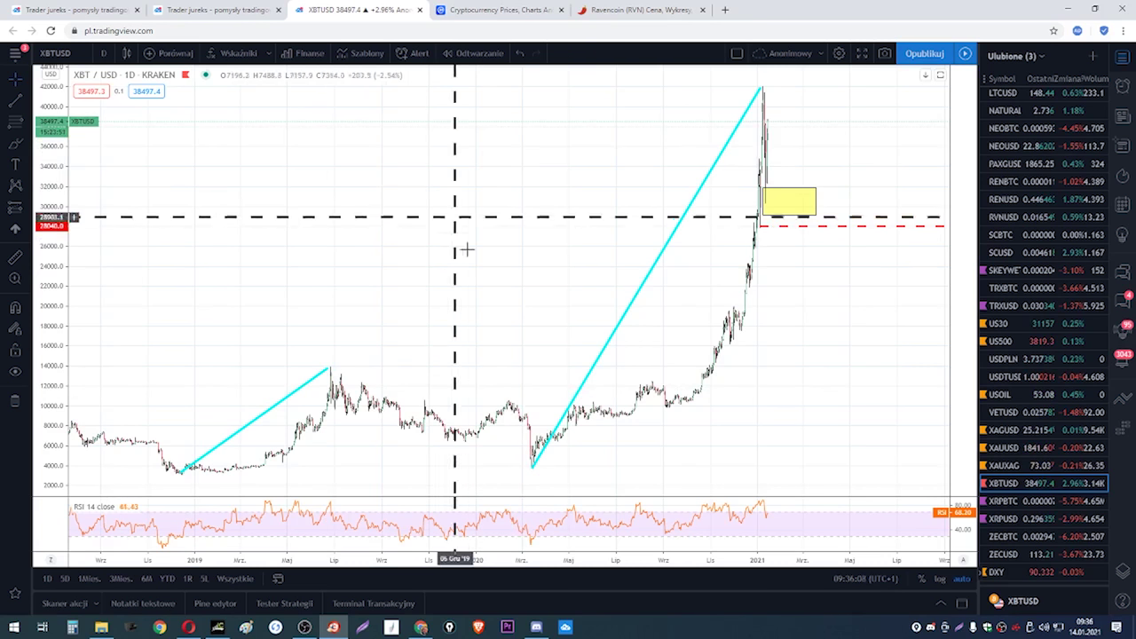
# - Draw a trend line from the June 2019 high down to the March 2020 low and colour it red
pyautogui.click(19, 104)
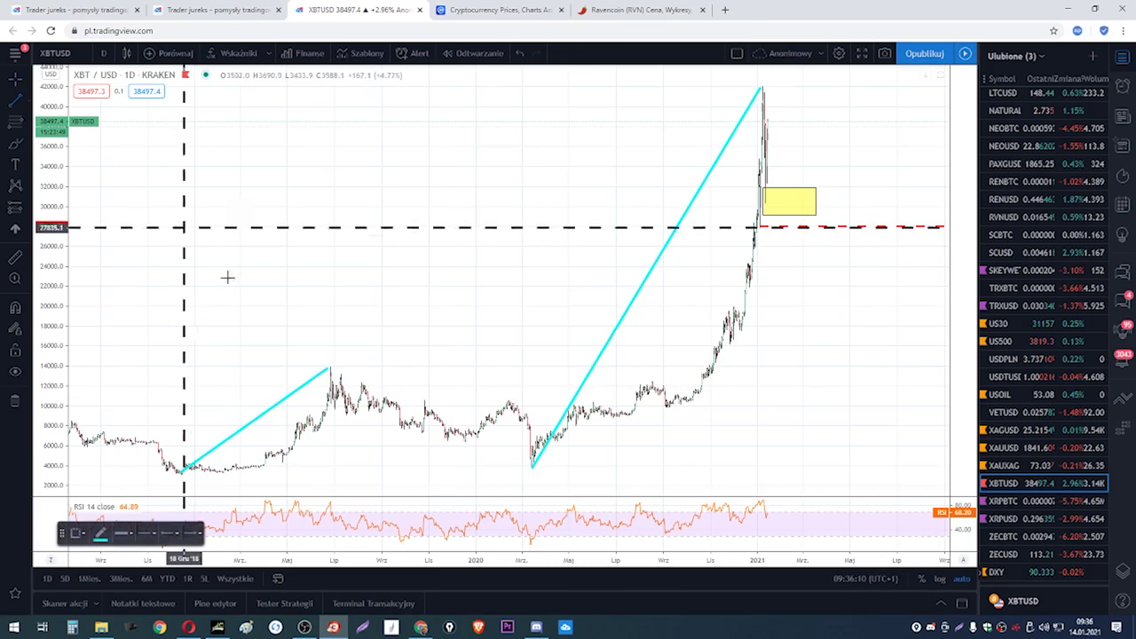
pyautogui.click(329, 367)
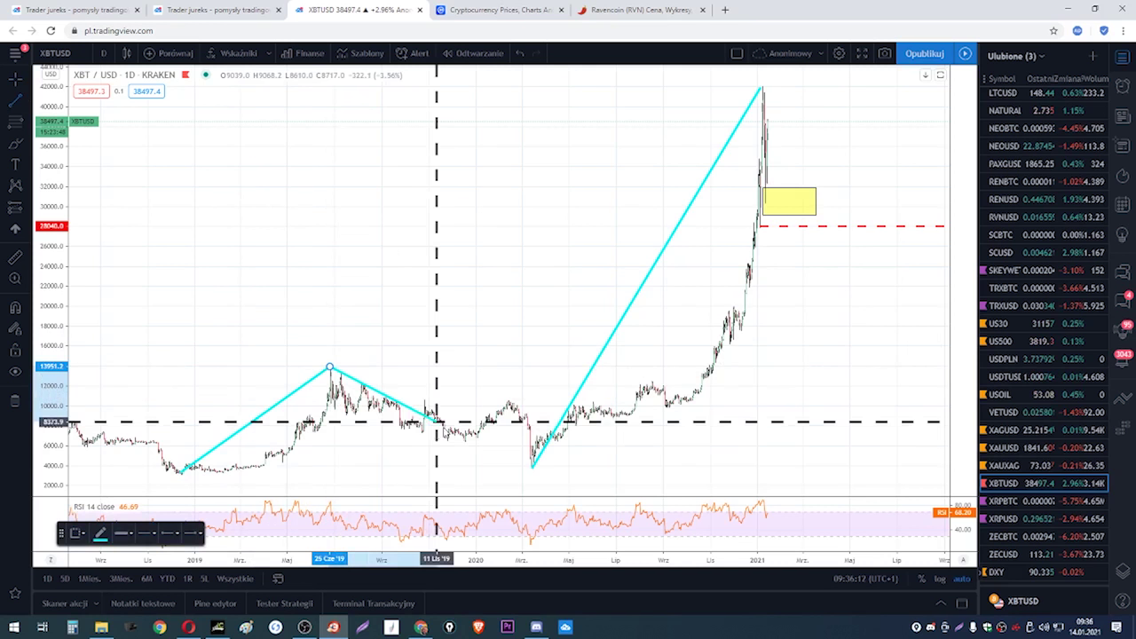
pyautogui.click(528, 465)
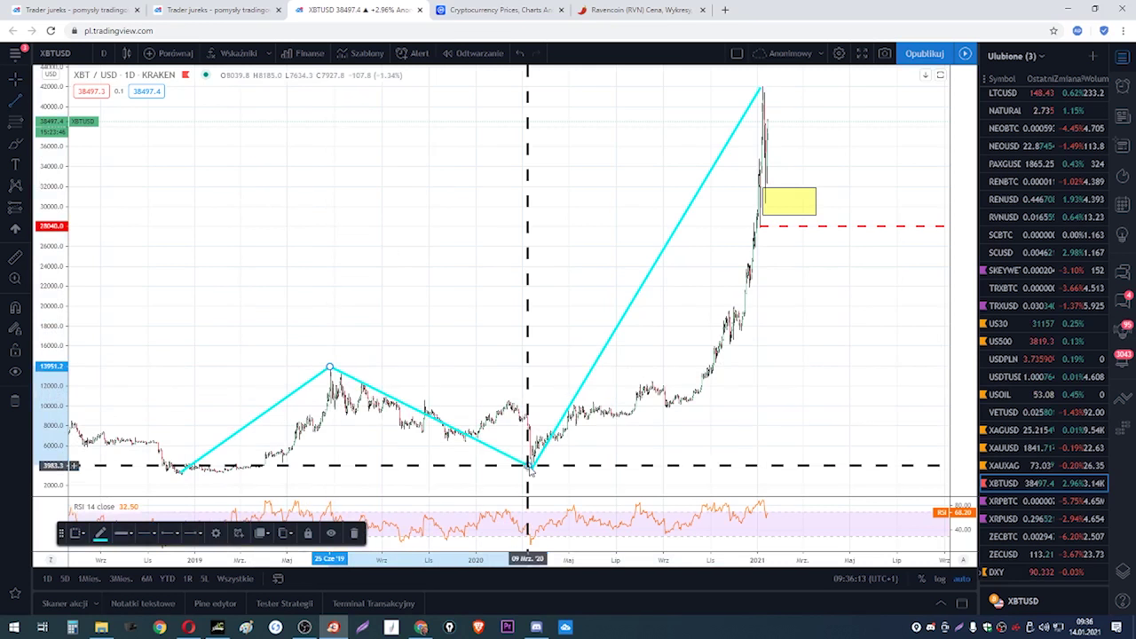
pyautogui.click(100, 533)
pyautogui.click(100, 510)
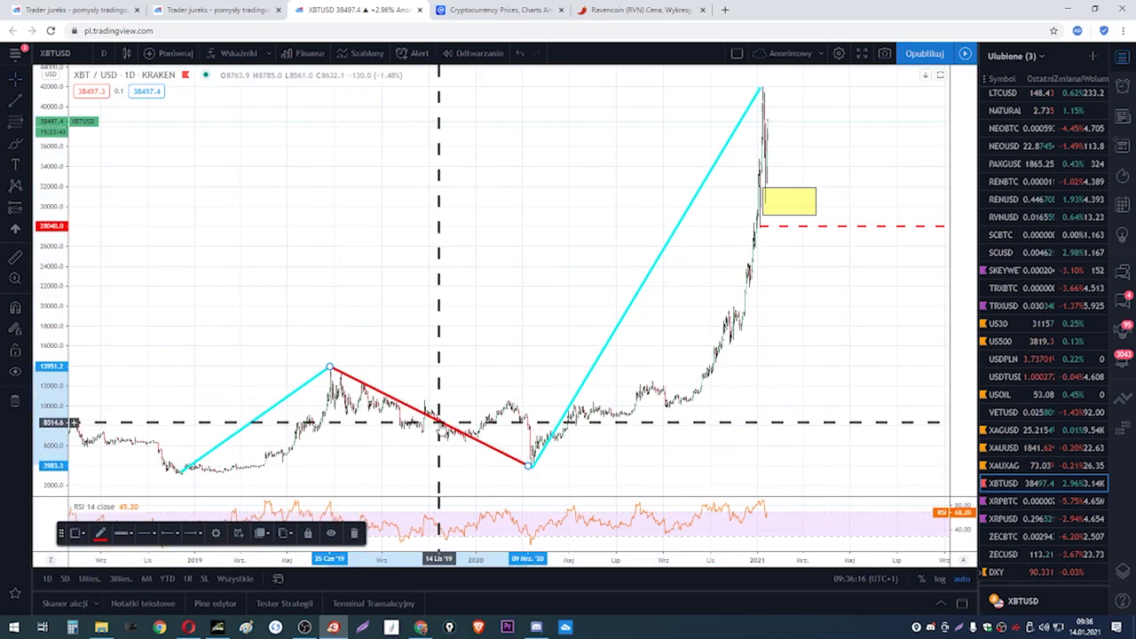
# - Copy the red trend line beside the January 2021 pullback and adjust it to run from about 41,719 down to 29,556
pyautogui.moveTo(443, 423); pyautogui.dragTo(695, 158)
pyautogui.moveTo(581, 107); pyautogui.dragTo(751, 91)
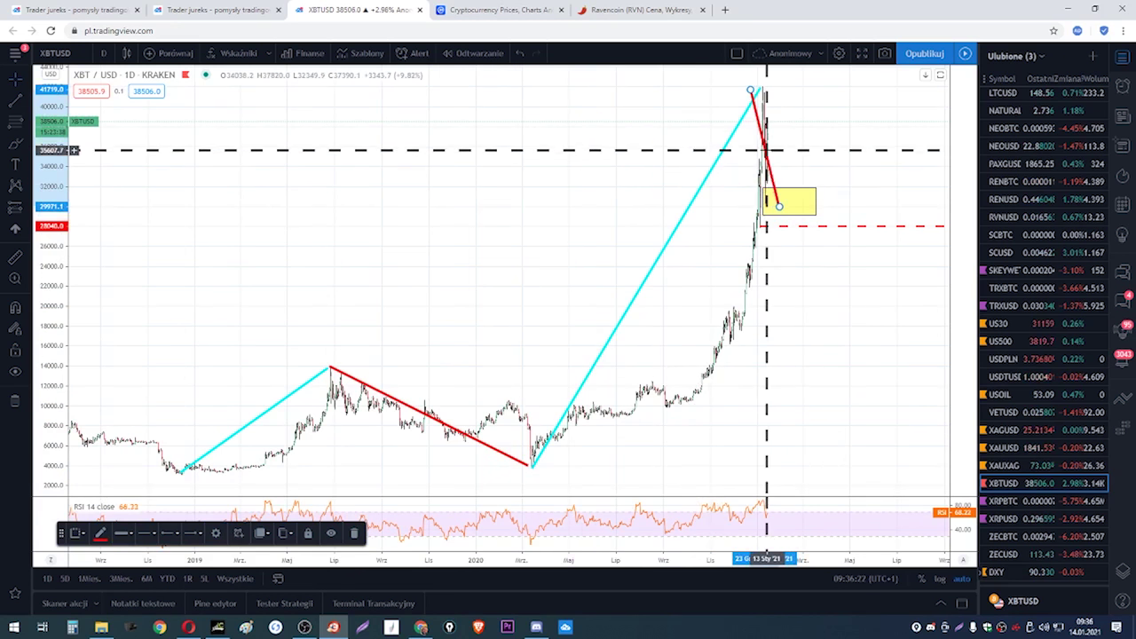
pyautogui.moveTo(767, 145); pyautogui.dragTo(746, 155)
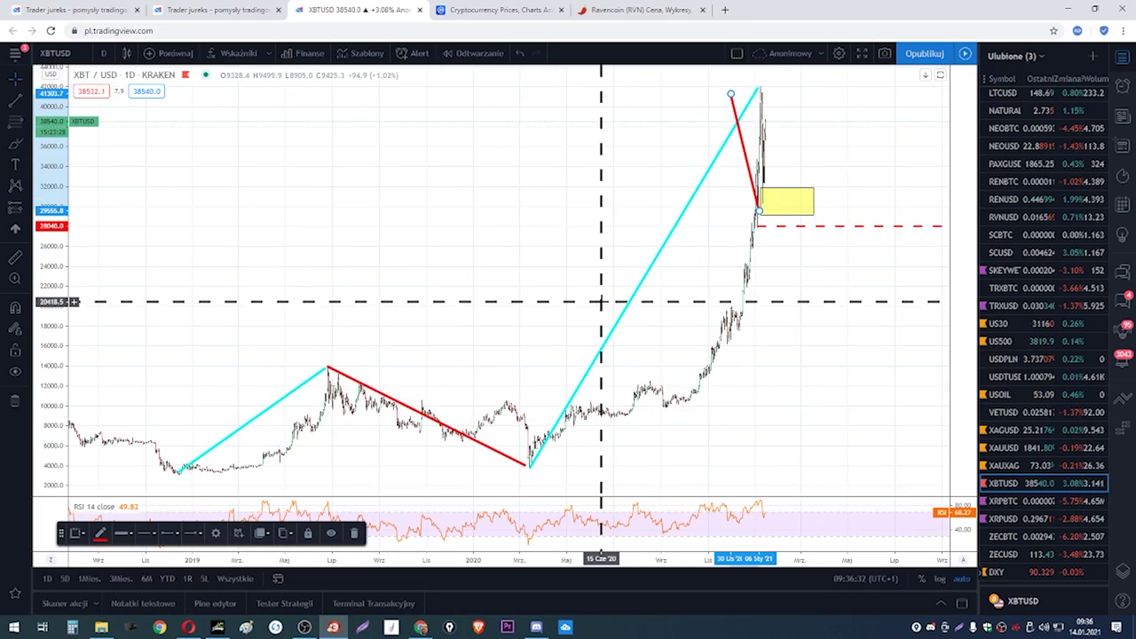
pyautogui.moveTo(730, 93); pyautogui.dragTo(743, 89)
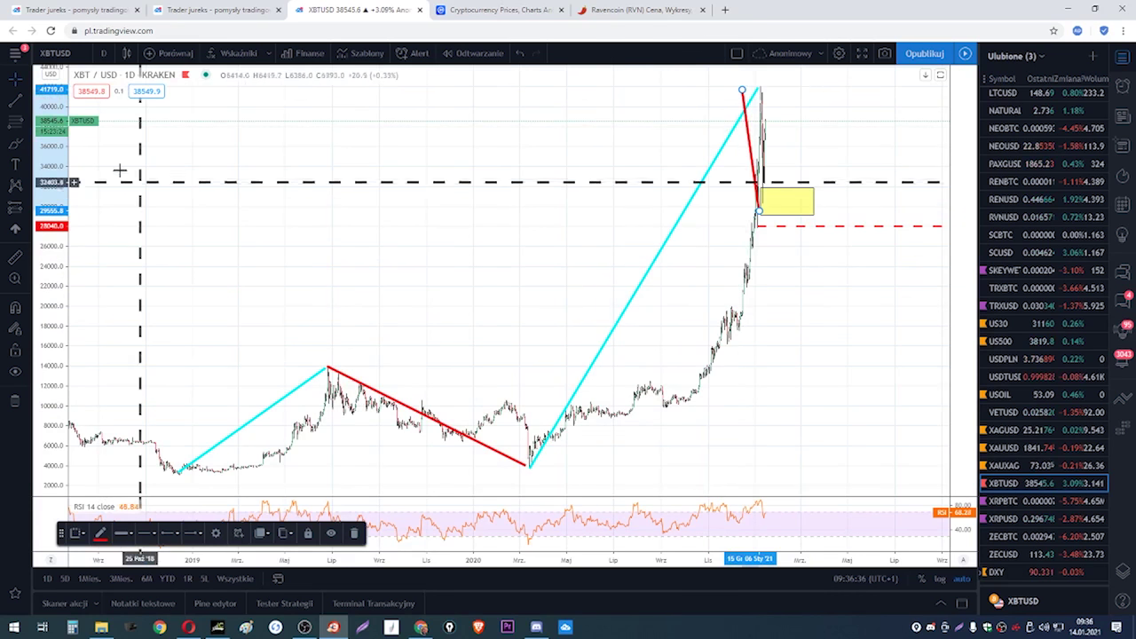
# - Draw a Fibonacci retracement from the March 2020 low to the June 2019 high and move its 0 level to the January 2021 peak
pyautogui.click(18, 126)
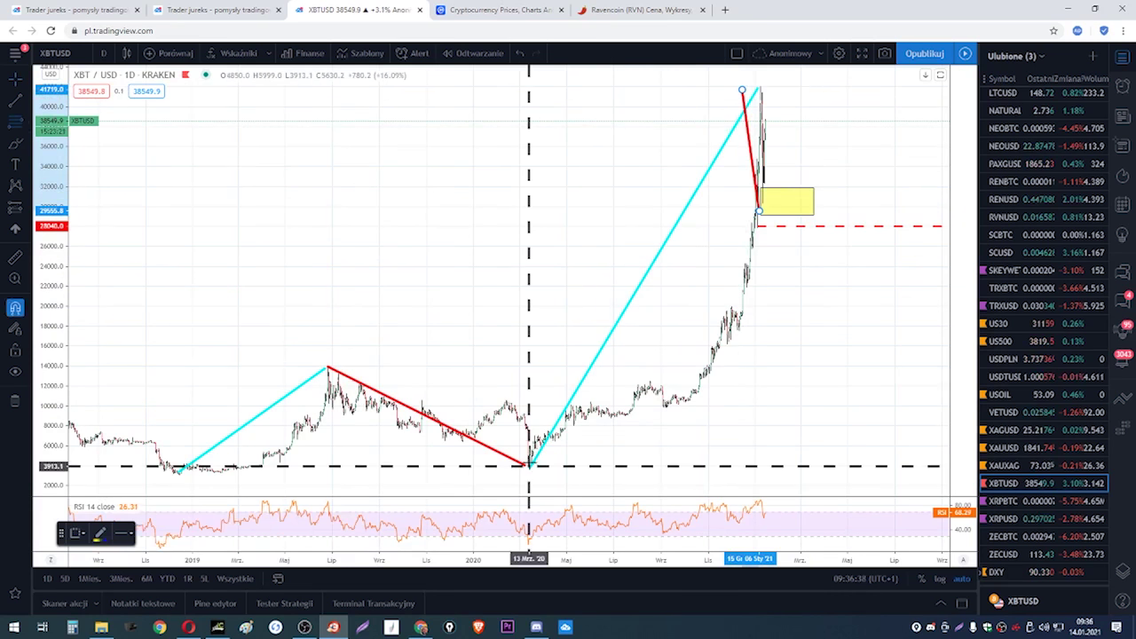
pyautogui.click(530, 471)
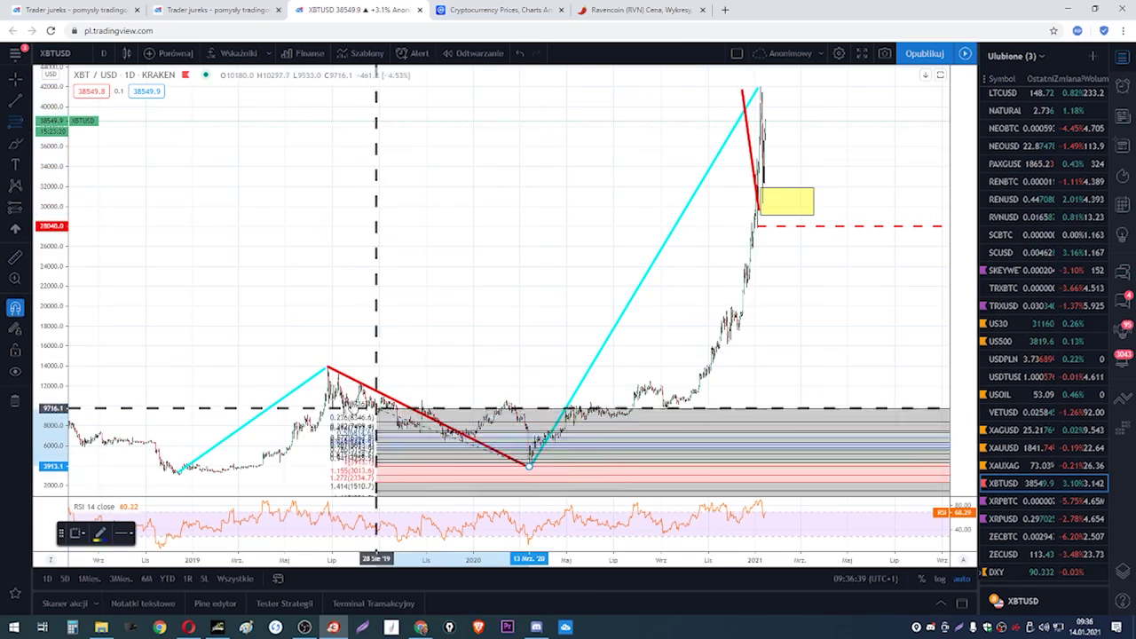
pyautogui.click(329, 367)
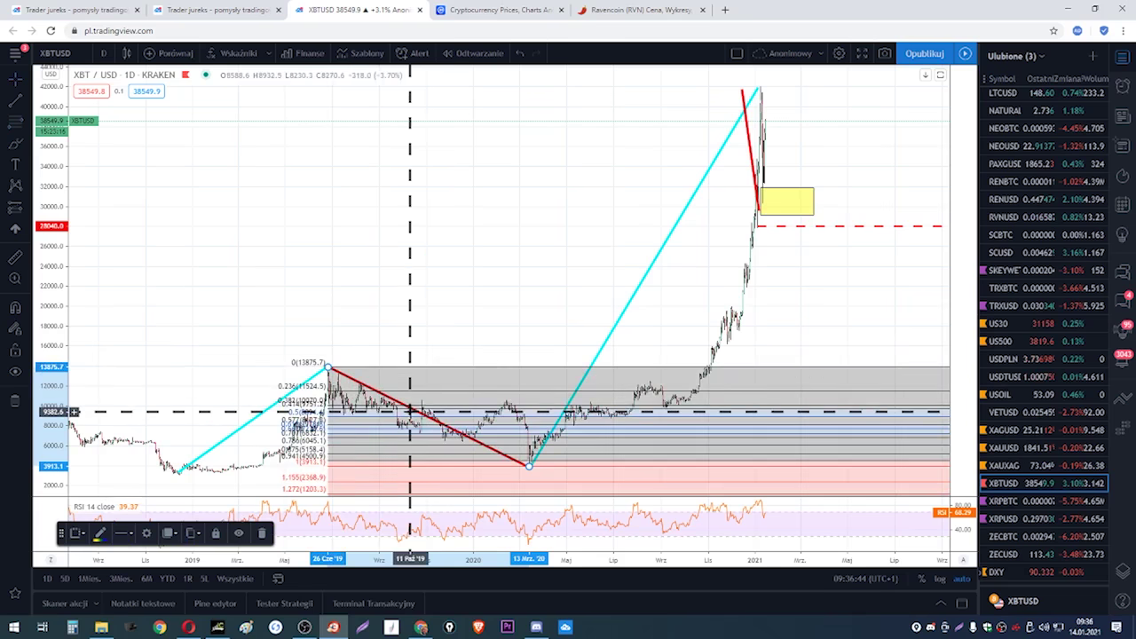
pyautogui.moveTo(412, 411); pyautogui.dragTo(715, 130)
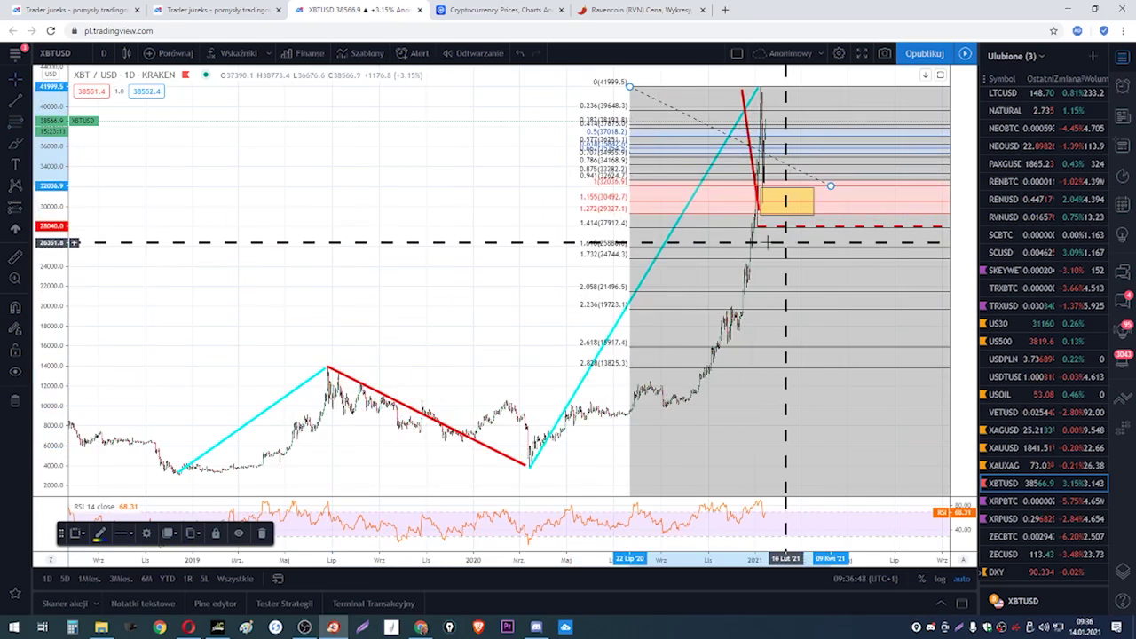
# - Switch the chart to the 4-hour interval around the January 2021 price action
pyautogui.scroll(5, 722, 205)
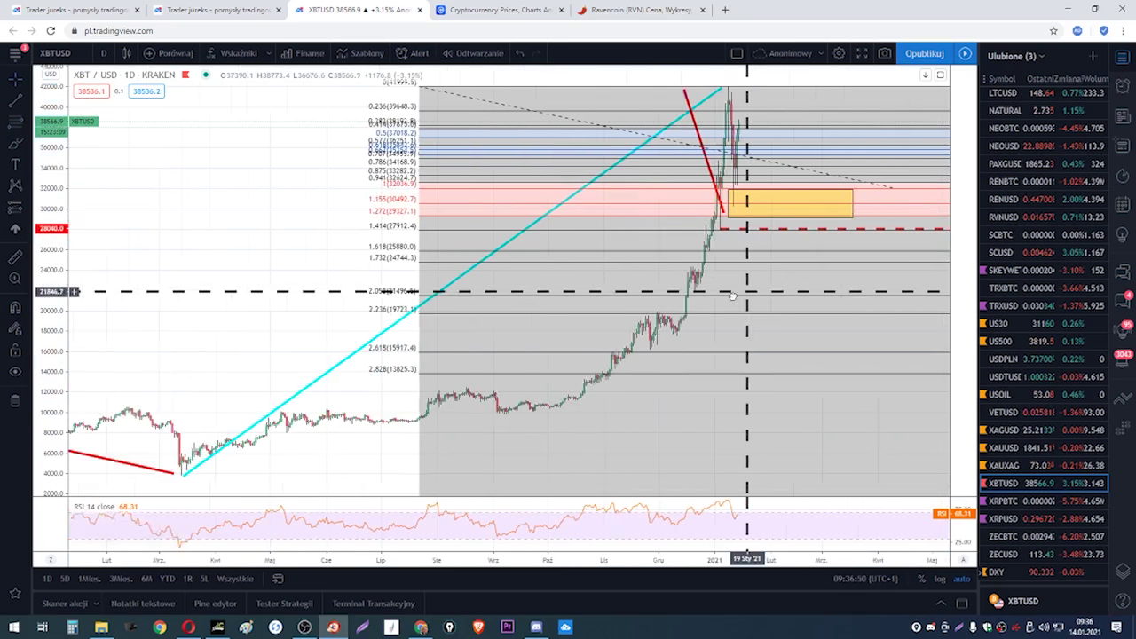
pyautogui.moveTo(732, 295); pyautogui.dragTo(578, 317)
pyautogui.click(104, 55)
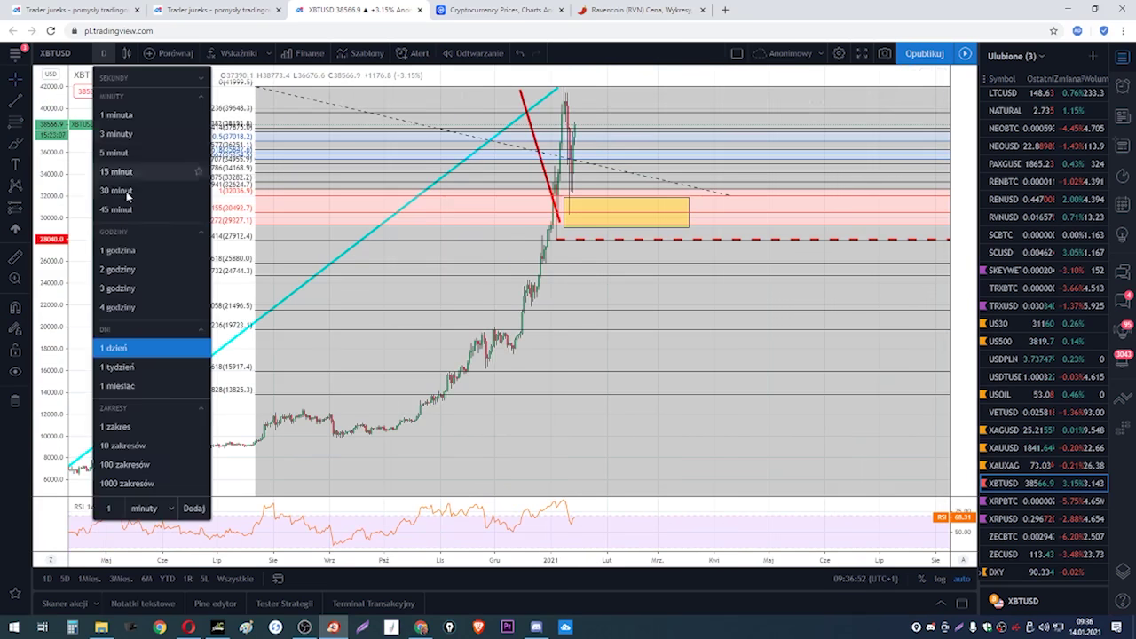
pyautogui.click(133, 311)
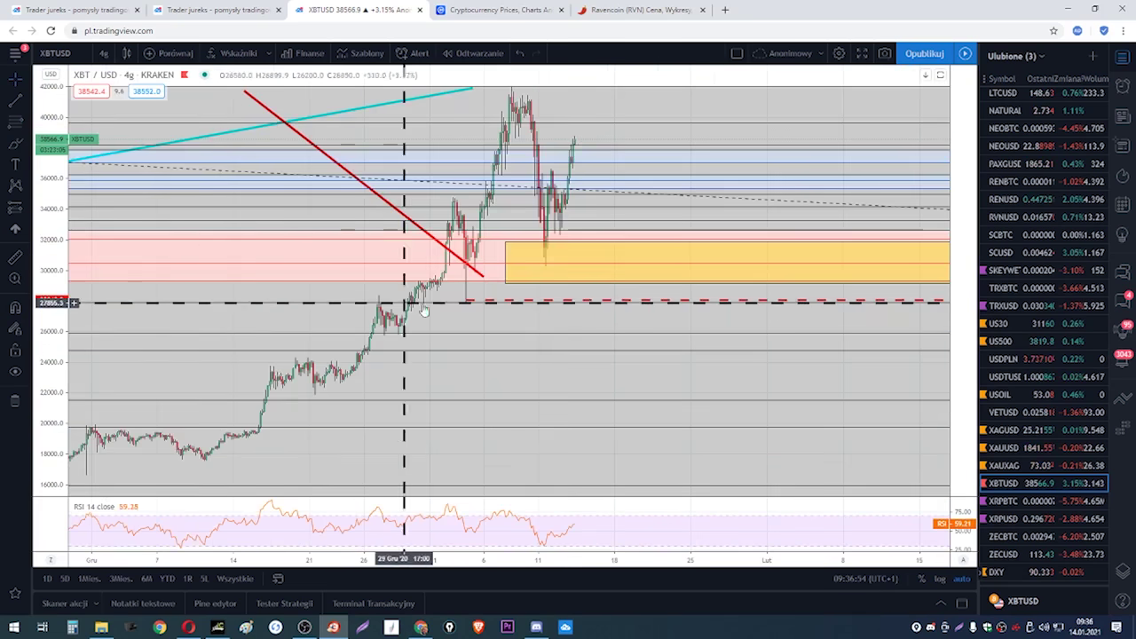
# - Delete the existing yellow rectangle below the January 2021 pullback, spanning roughly 29,127 to 31,878
pyautogui.click(506, 256)
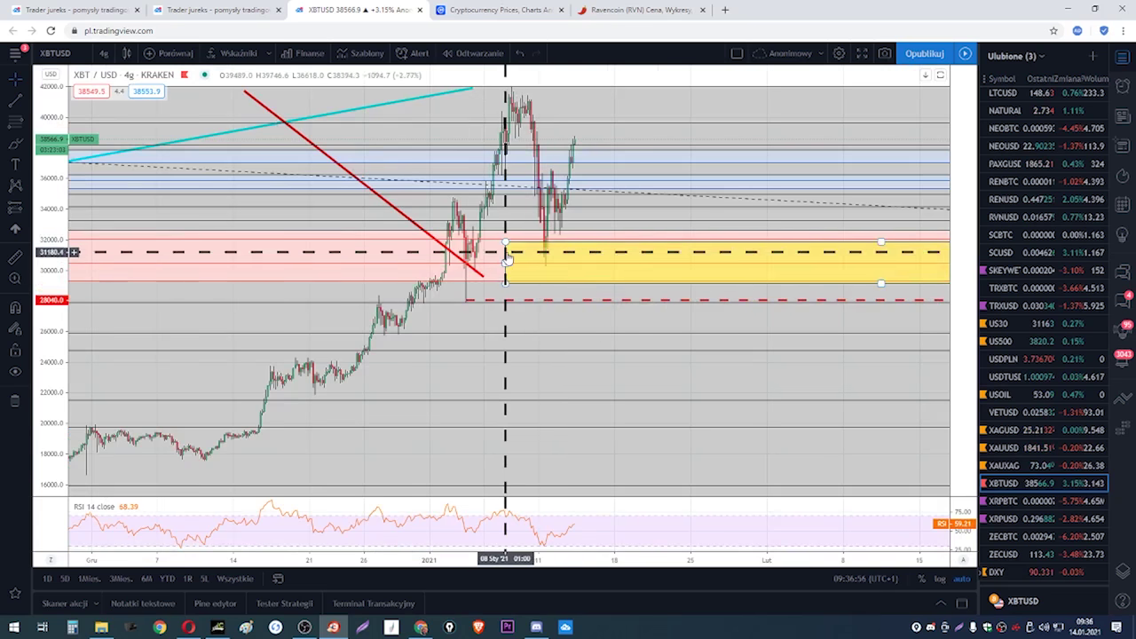
pyautogui.rightClick(505, 247)
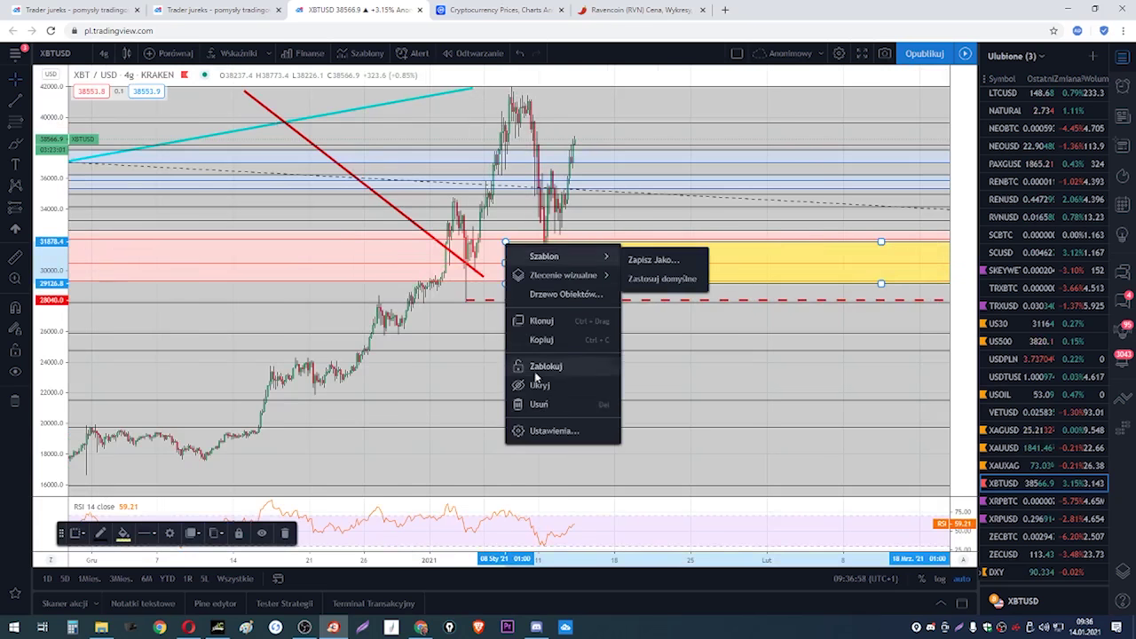
pyautogui.click(539, 404)
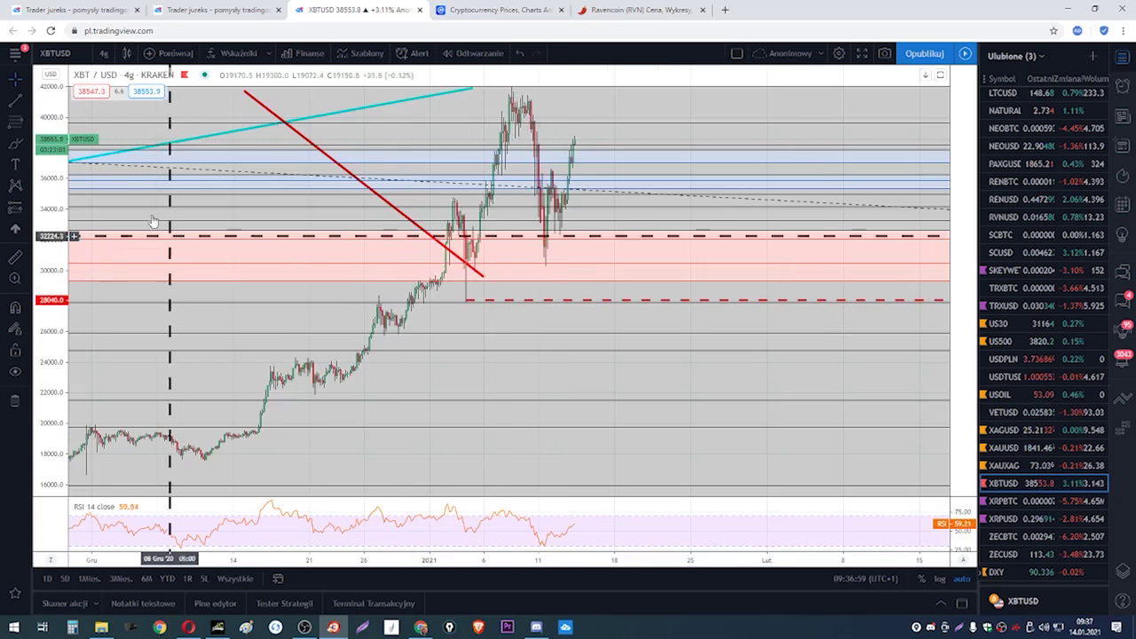
# - Draw two overlapping yellow rectangles at the January 2021 lows, from about 30,832 down to 27,778 and from about 31,992 down to 29,300
pyautogui.click(31, 147)
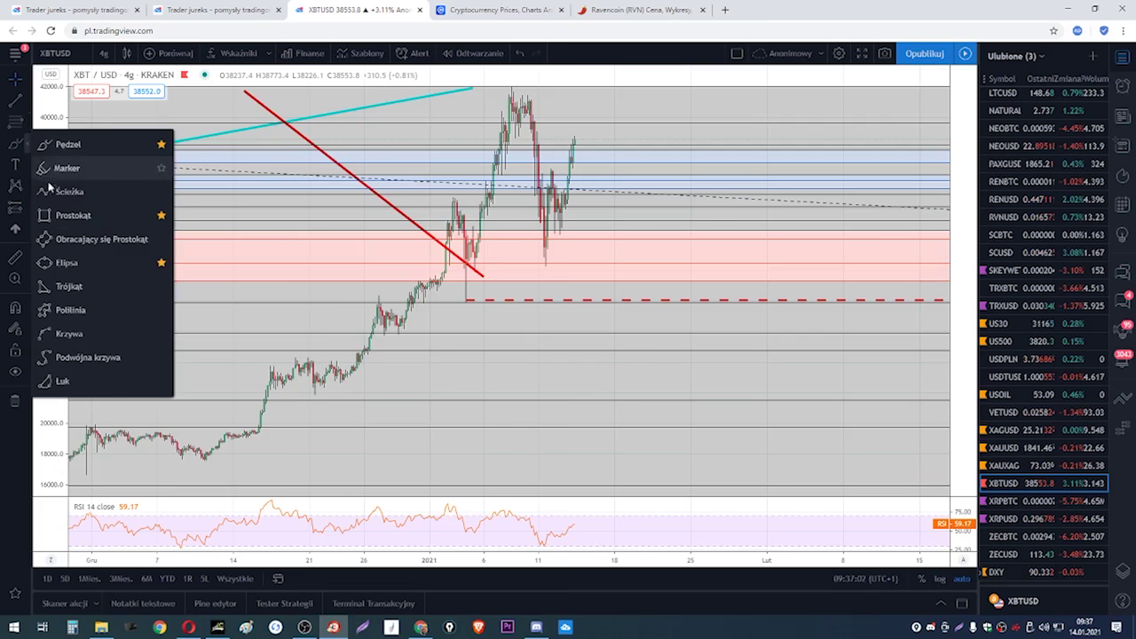
pyautogui.click(53, 215)
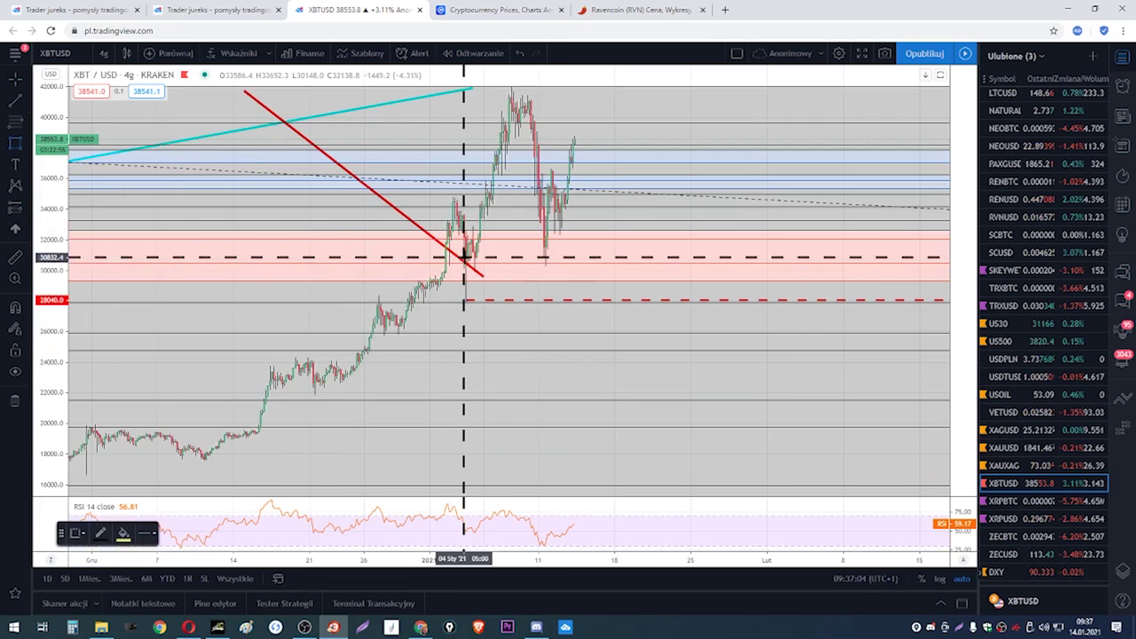
pyautogui.moveTo(463, 257)
pyautogui.mouseDown()
pyautogui.moveTo(481, 302)
pyautogui.moveTo(706, 304)
pyautogui.mouseUp()
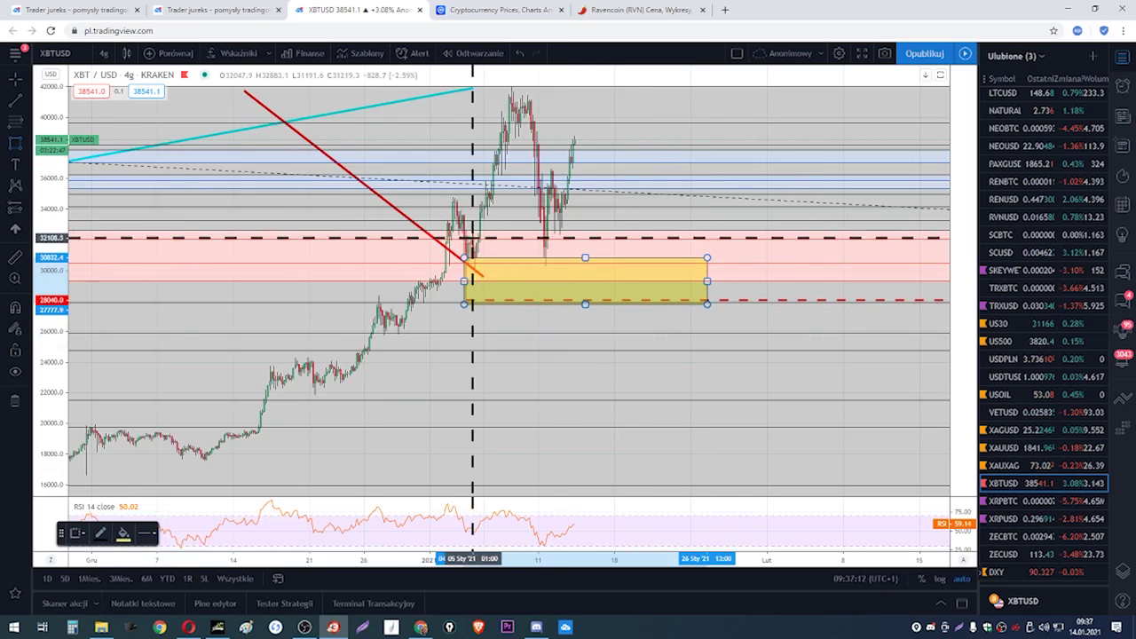
pyautogui.moveTo(494, 240); pyautogui.dragTo(649, 281)
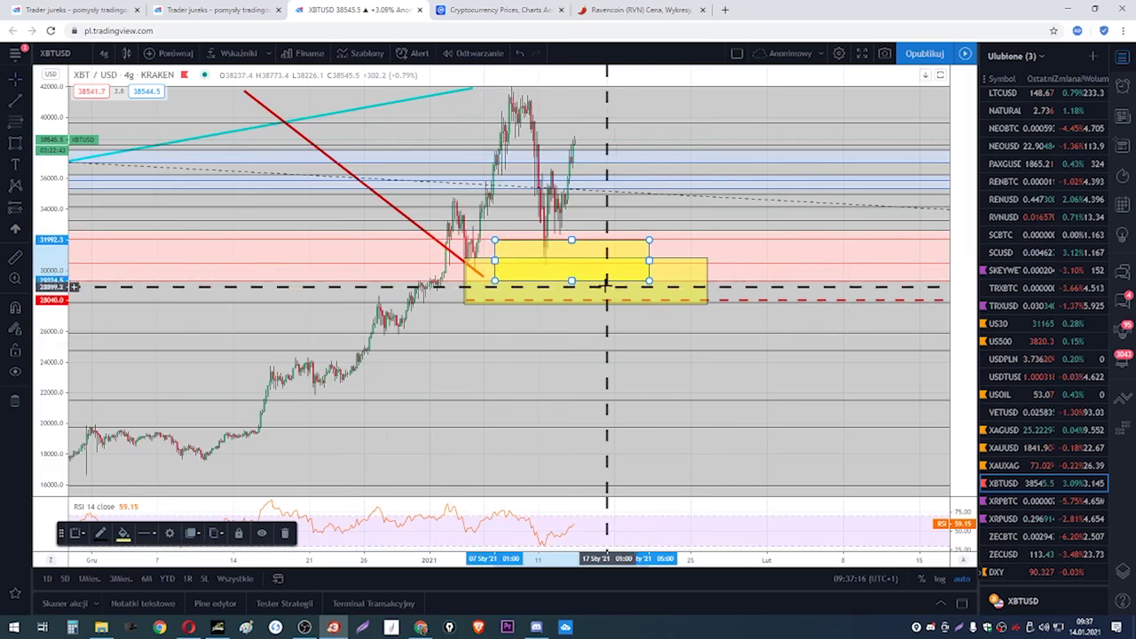
pyautogui.click(518, 329)
# - Delete the Fibonacci retracement anchored at the January 2021 peak
pyautogui.scroll(-10, 518, 328)
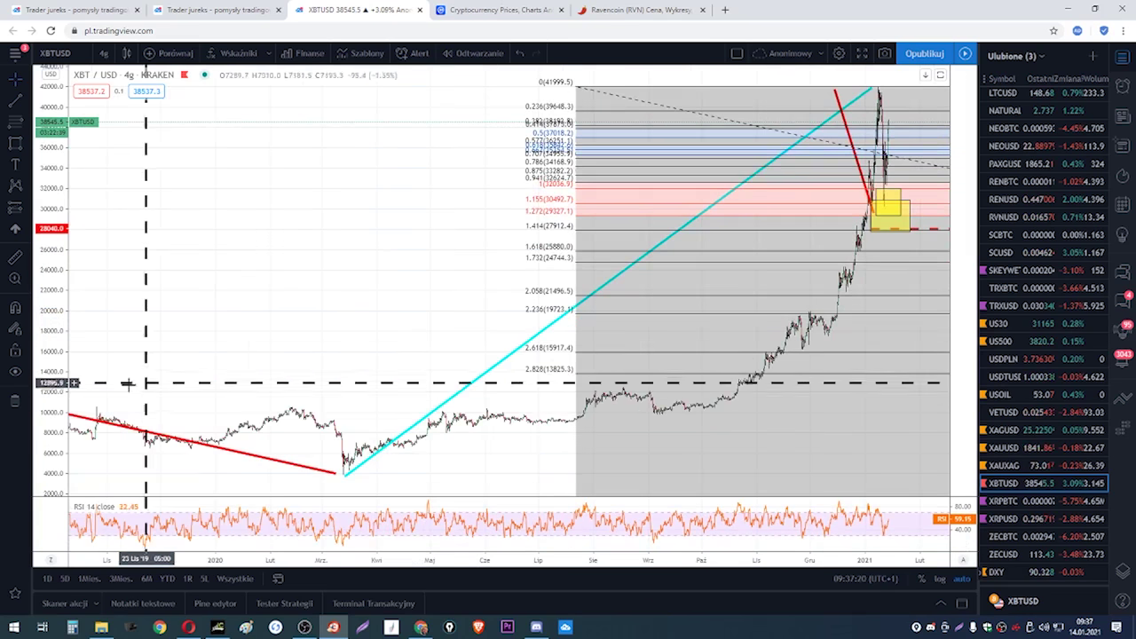
pyautogui.scroll(8, 449, 309)
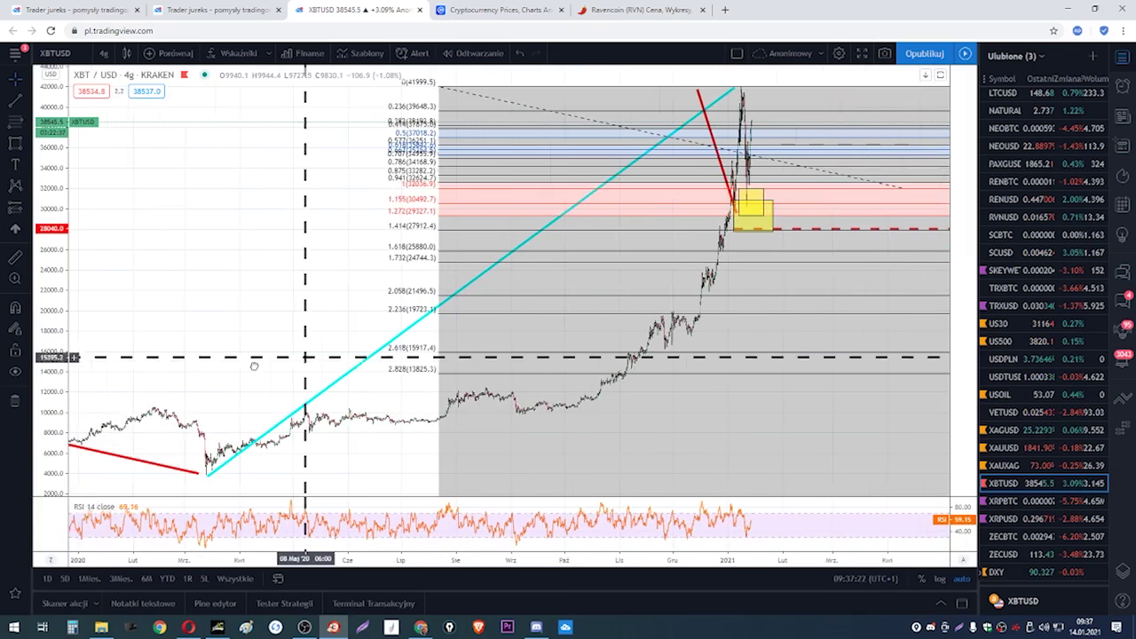
pyautogui.scroll(5, 695, 189)
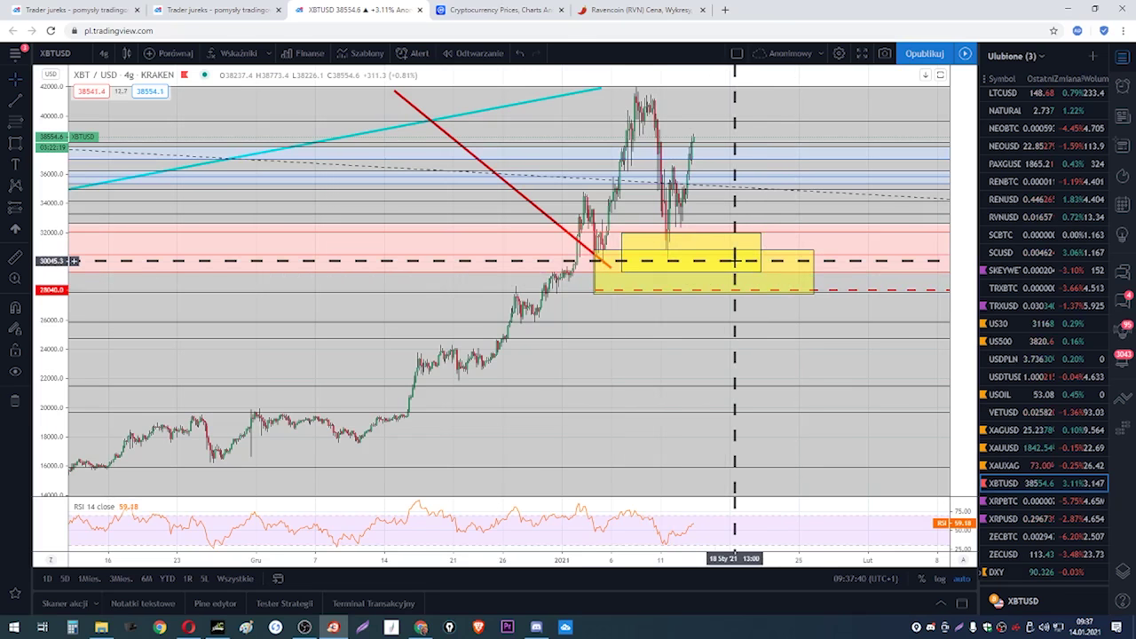
pyautogui.scroll(2, 732, 261)
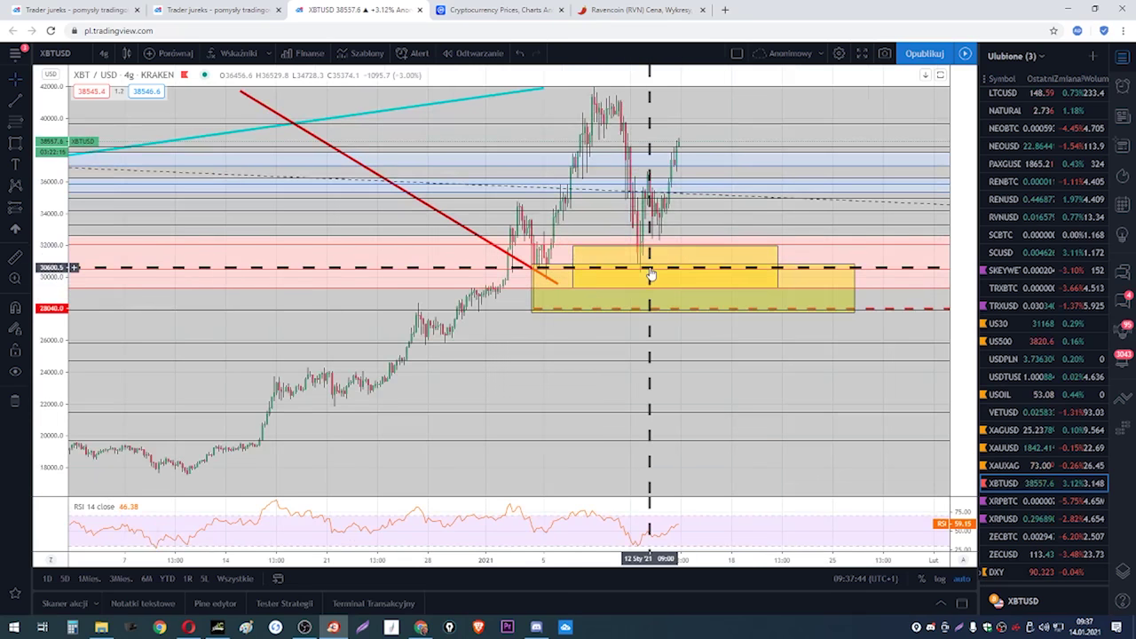
pyautogui.rightClick(344, 181)
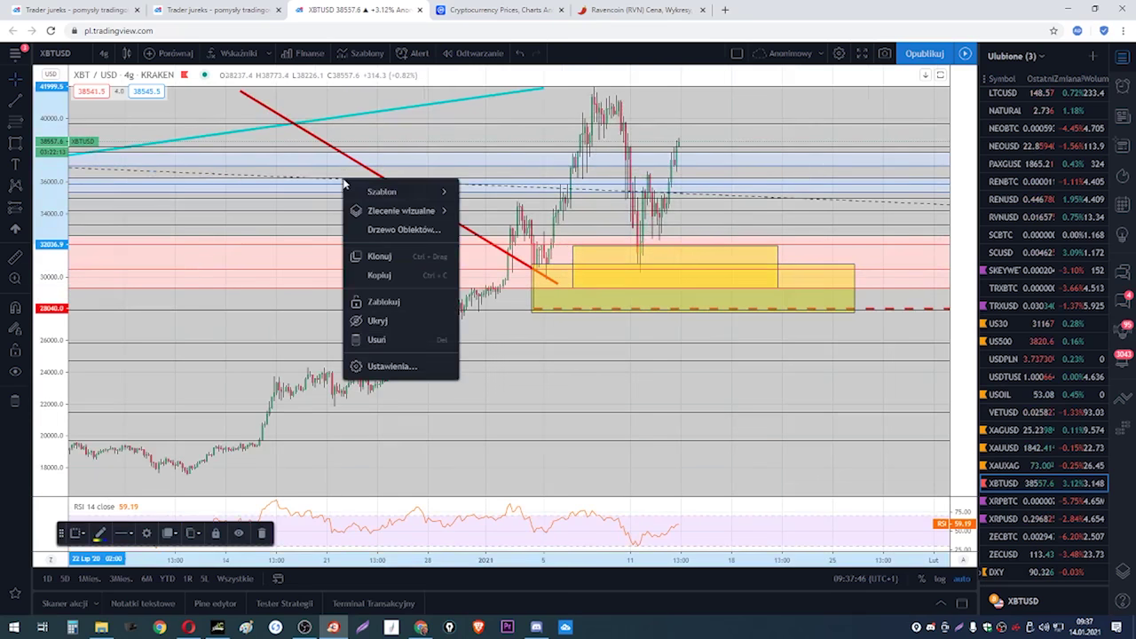
pyautogui.click(377, 340)
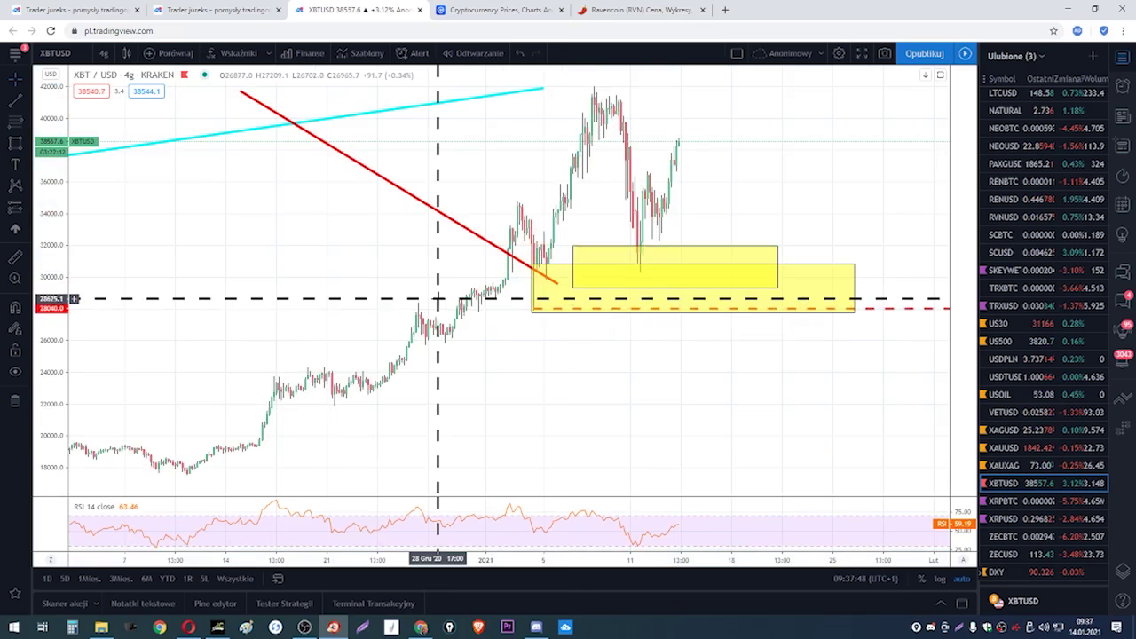
# - Switch the chart from the 4-hour to the daily interval
pyautogui.scroll(-5, 438, 300)
pyautogui.click(104, 53)
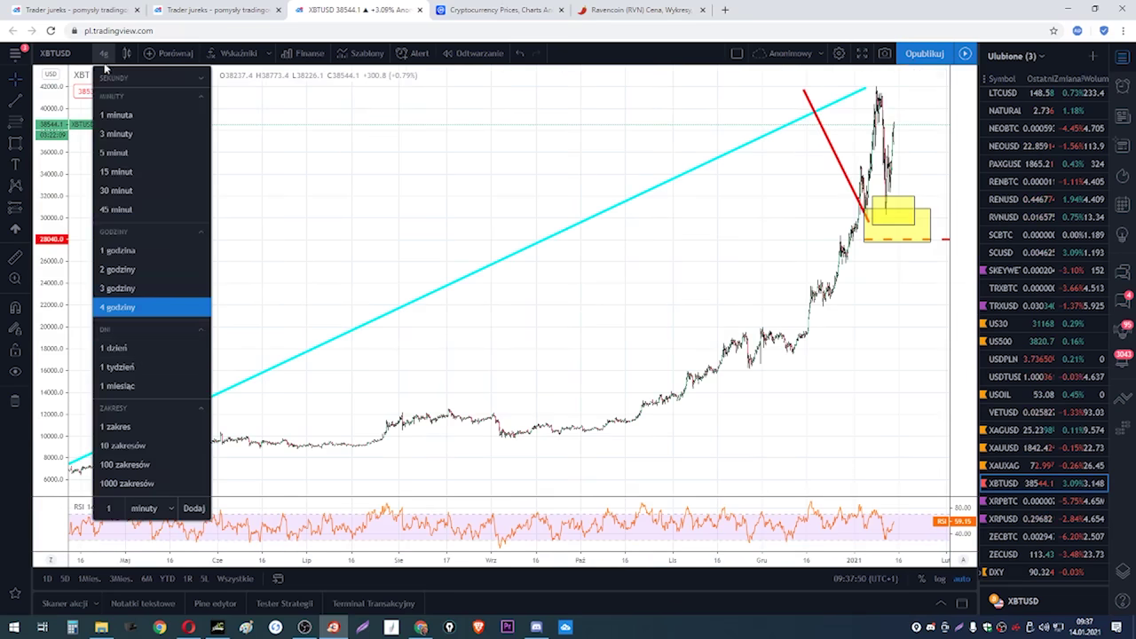
pyautogui.click(143, 362)
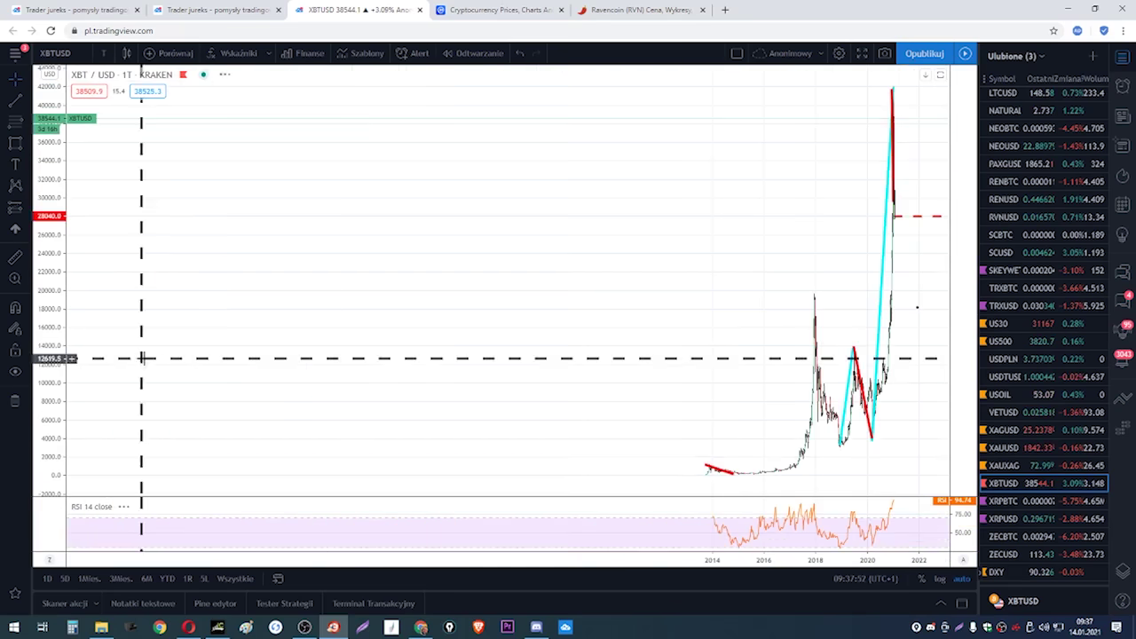
pyautogui.click(104, 53)
pyautogui.click(146, 348)
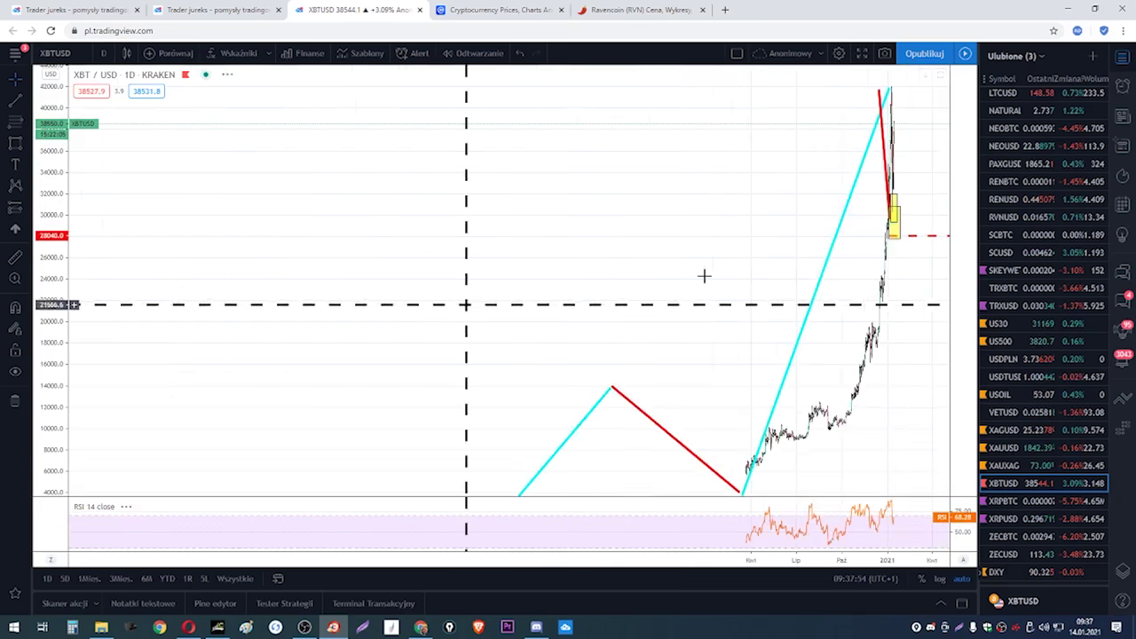
# - Draw a trend line from the late November 2020 low near 16,304 up to the early January high near 34,750 and colour it cyan
pyautogui.scroll(6, 743, 266)
pyautogui.scroll(6, 828, 308)
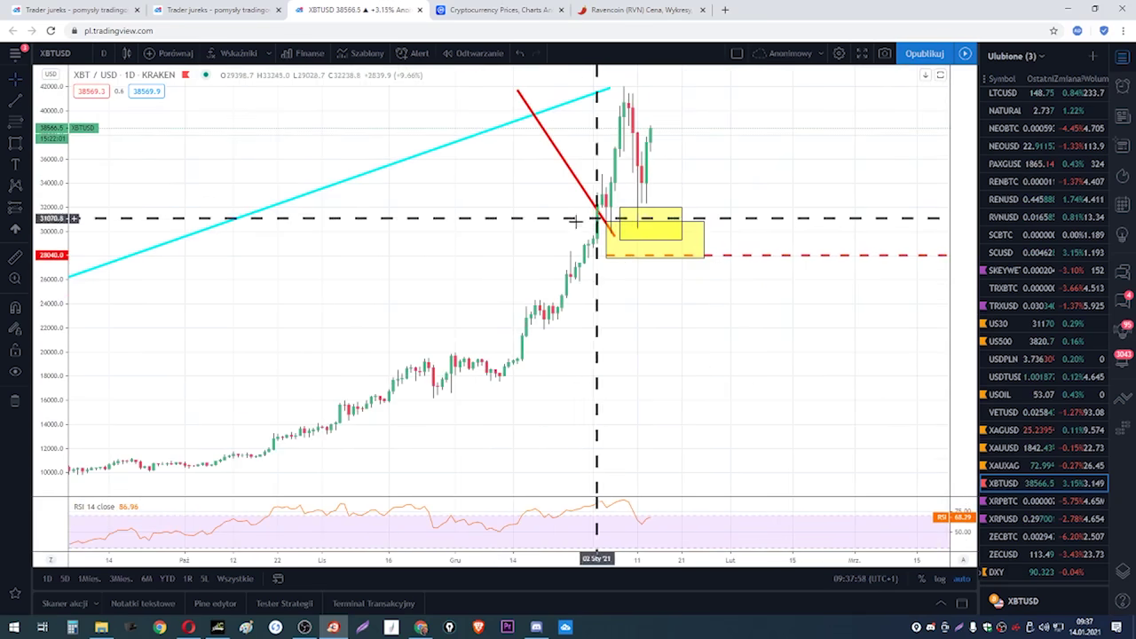
pyautogui.click(16, 102)
pyautogui.click(433, 396)
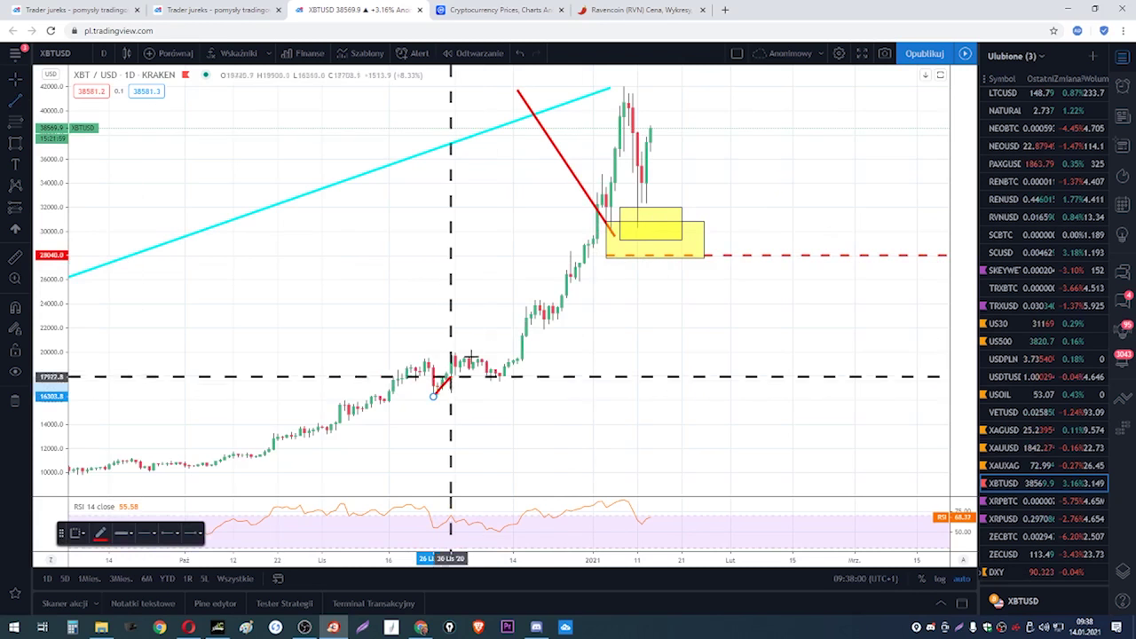
pyautogui.click(597, 174)
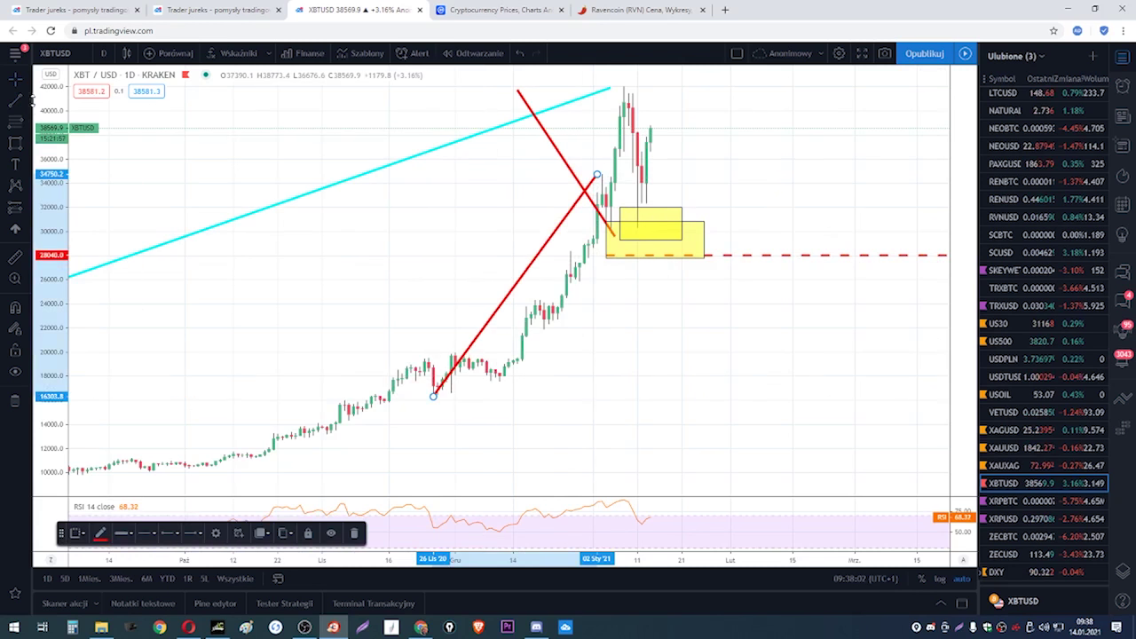
pyautogui.click(100, 533)
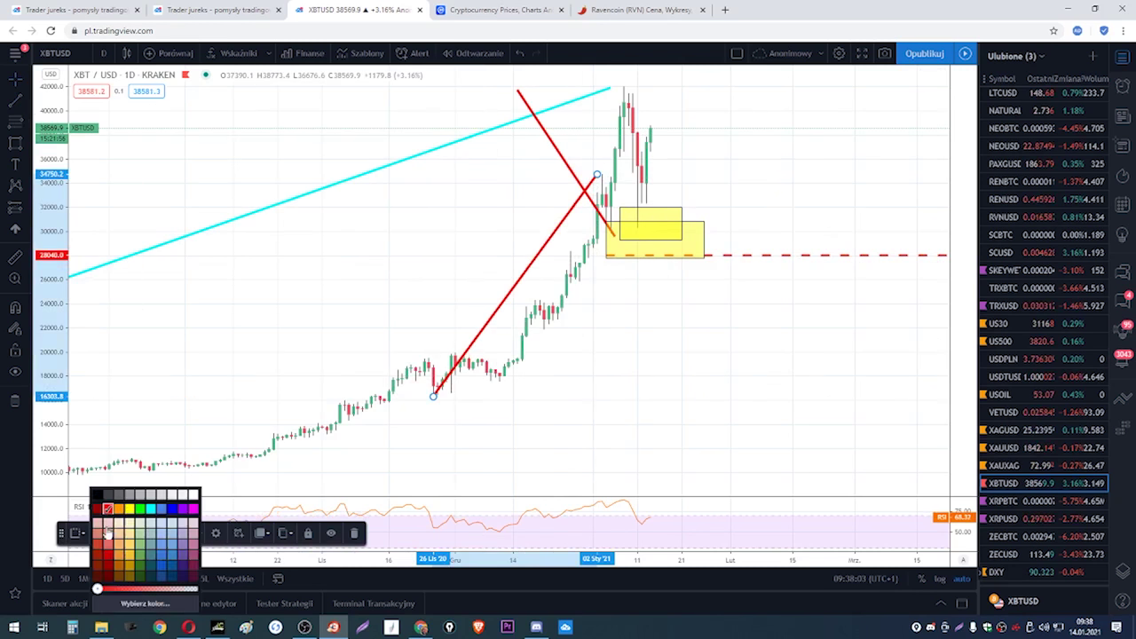
pyautogui.click(155, 512)
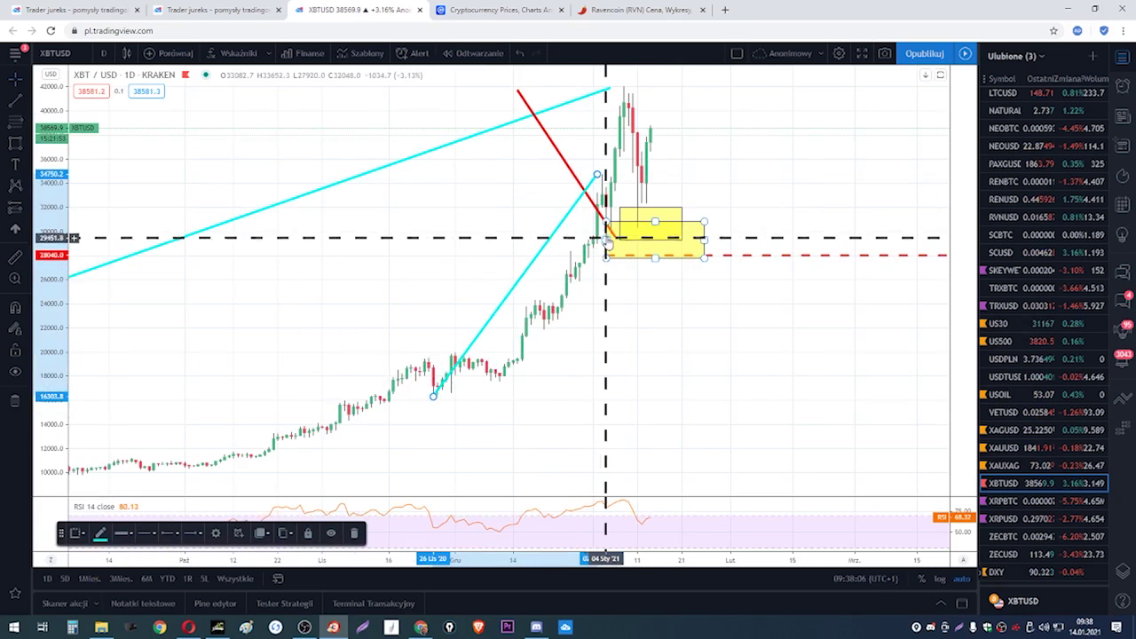
# - Switch to the 4-hour interval and draw a cyan trend line from about 27,682 at the early January low up to about 41,802
pyautogui.click(105, 54)
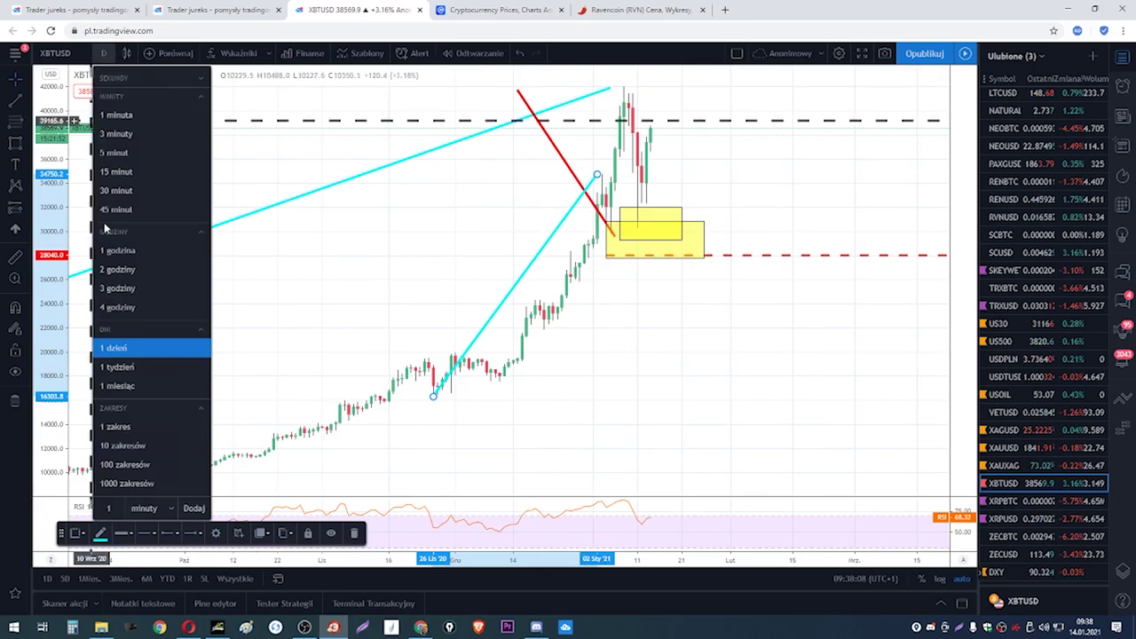
pyautogui.click(125, 307)
pyautogui.scroll(-5, 532, 311)
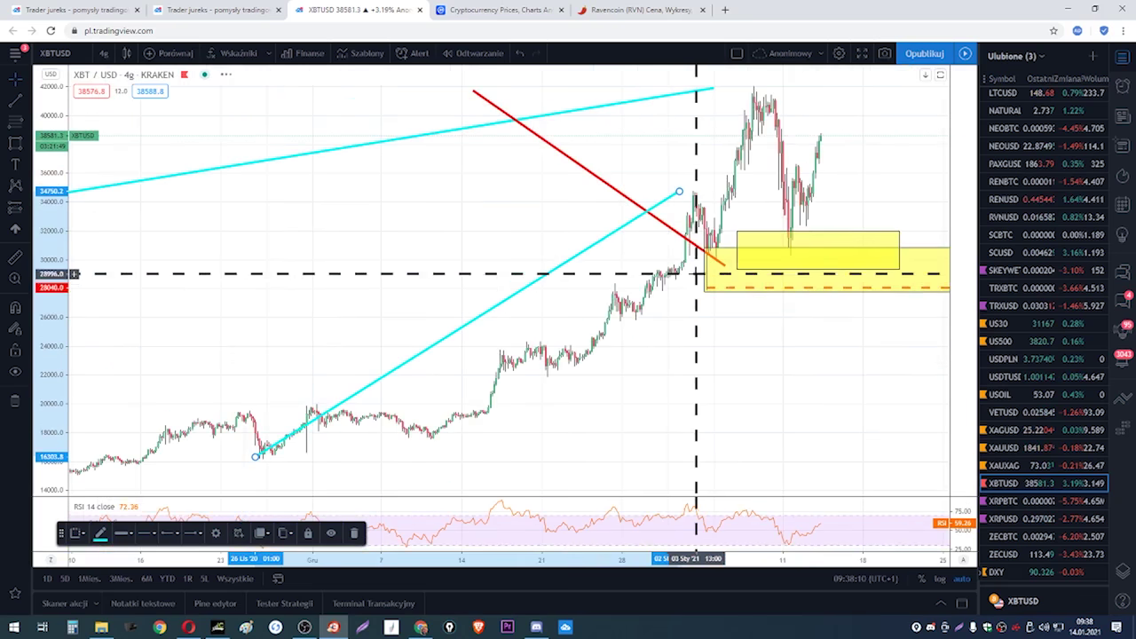
pyautogui.moveTo(703, 290); pyautogui.dragTo(724, 194)
pyautogui.click(522, 55)
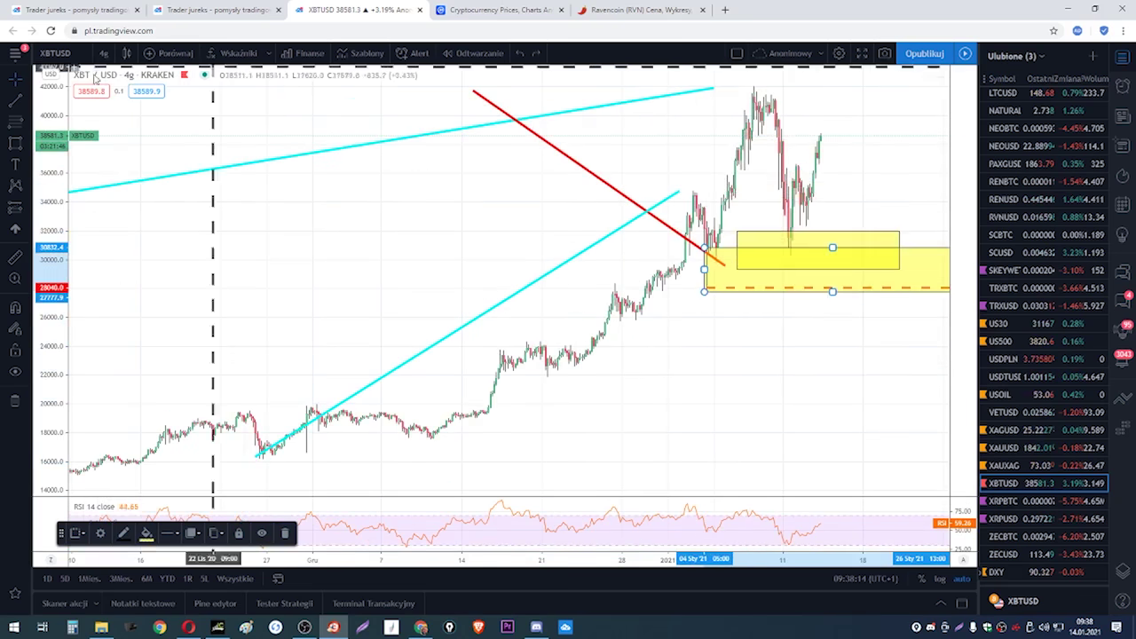
pyautogui.click(13, 104)
pyautogui.click(700, 293)
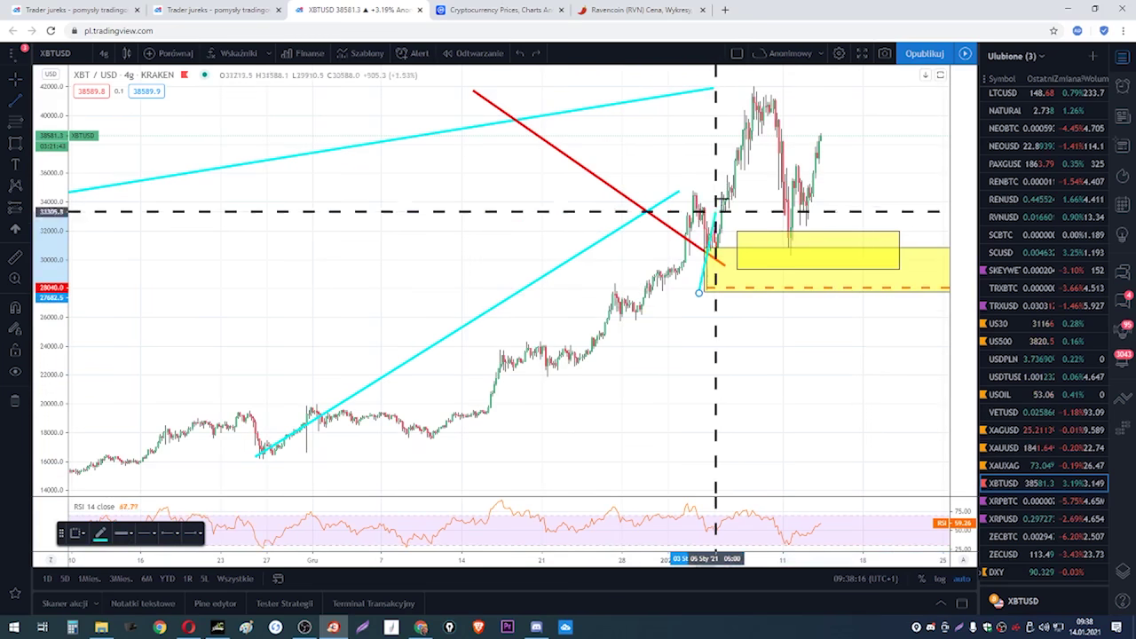
pyautogui.click(758, 88)
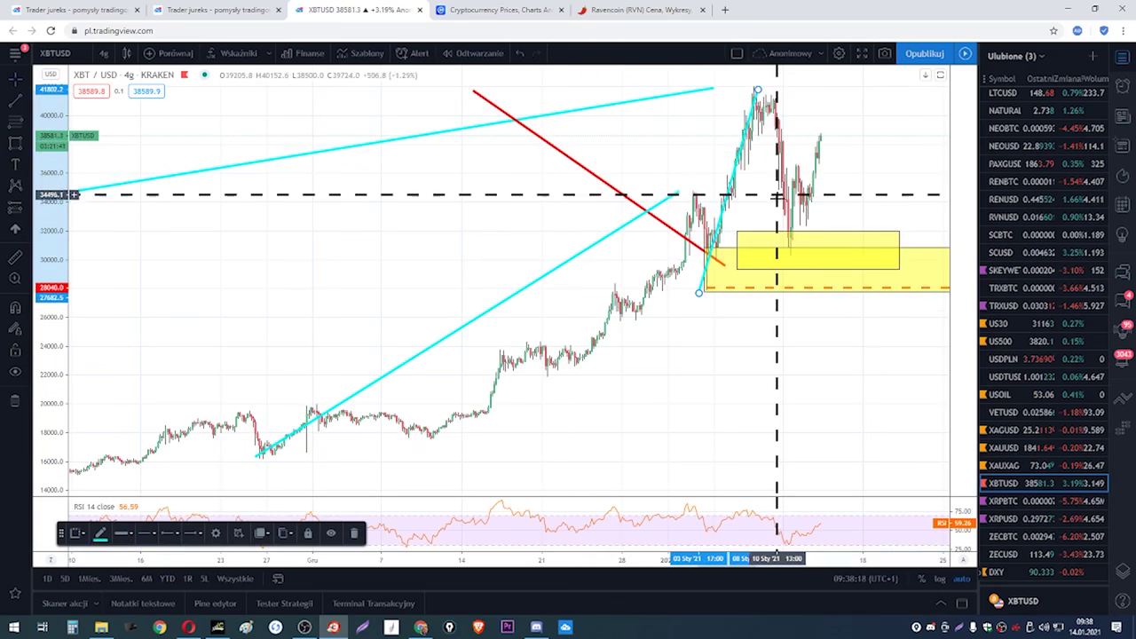
# - Return the chart to the daily interval, covering the longer price history
pyautogui.scroll(-2, 745, 267)
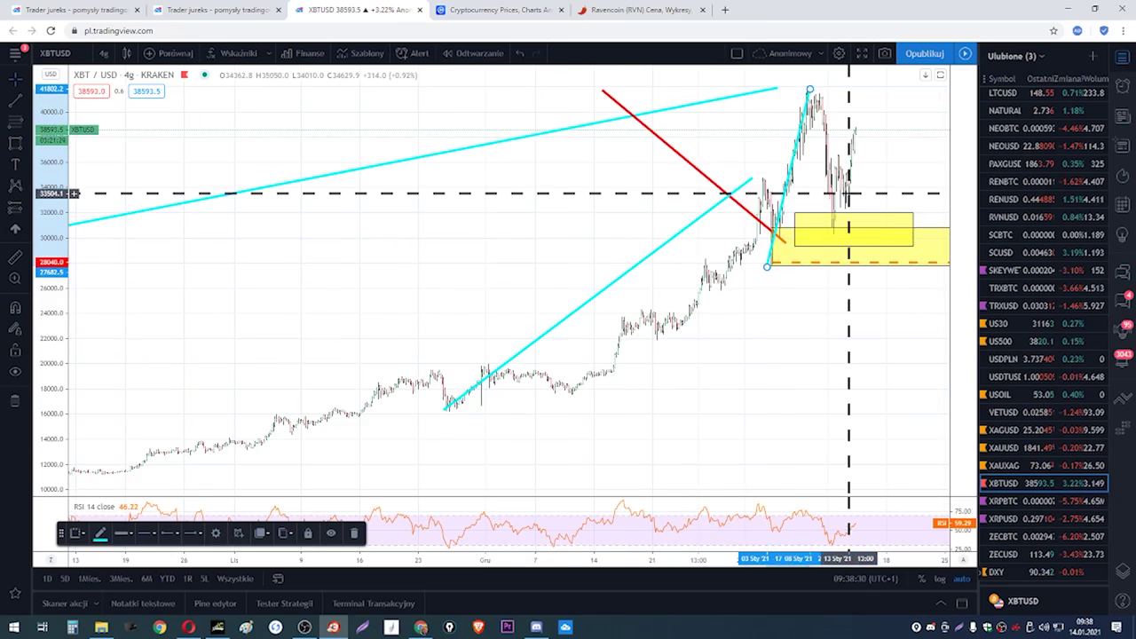
pyautogui.scroll(-5, 849, 193)
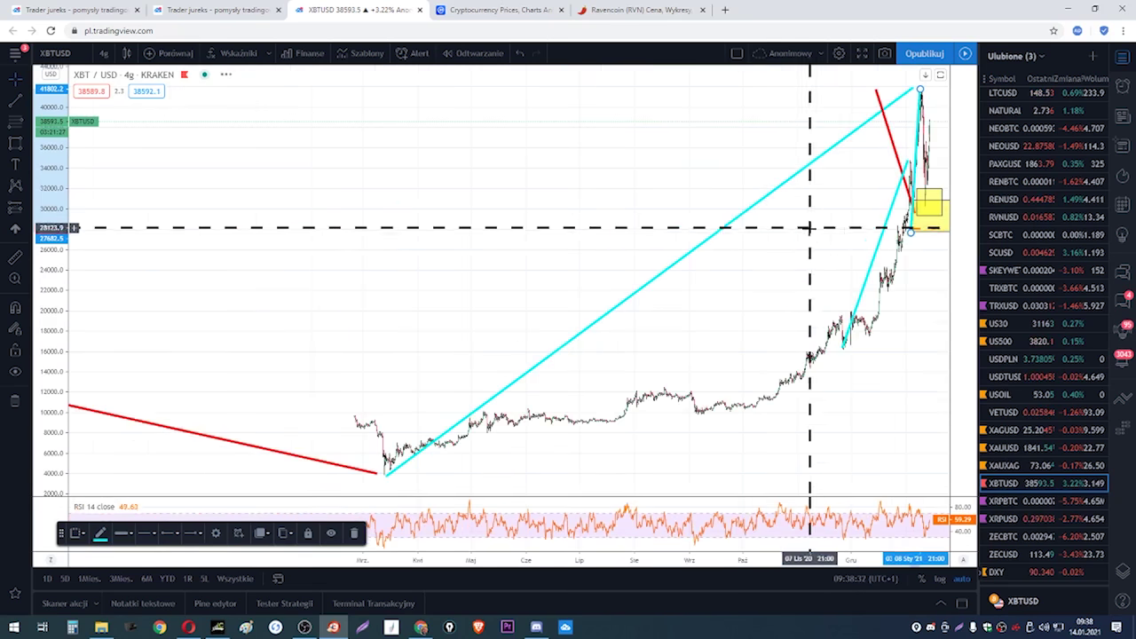
pyautogui.click(110, 56)
pyautogui.click(115, 348)
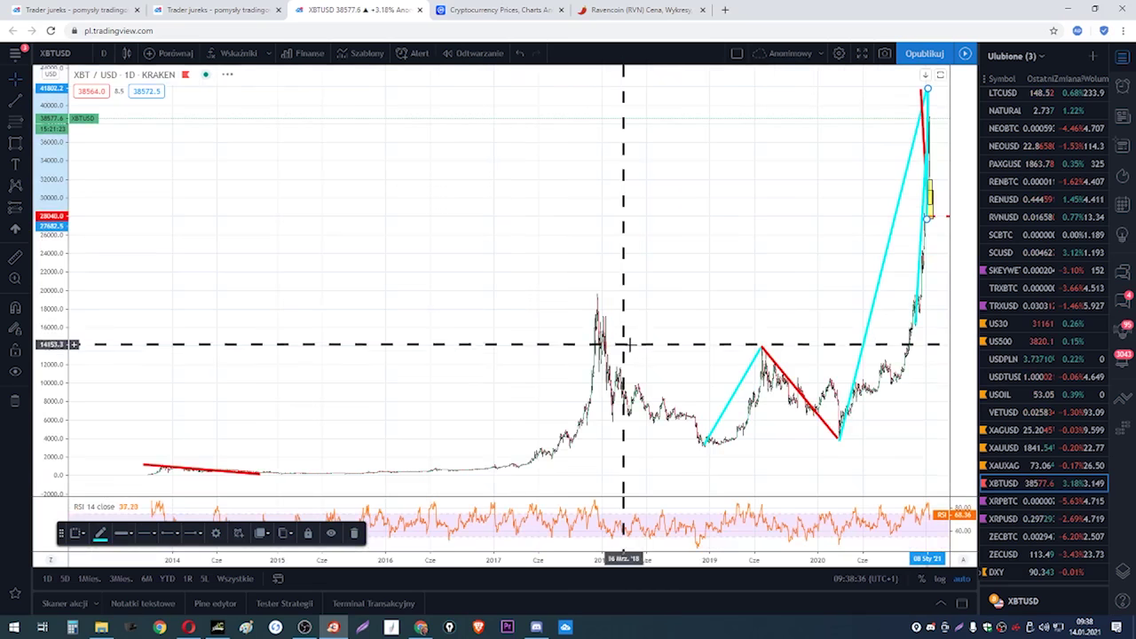
# - Delete the two short cyan trend lines marking the November–January rally and the early January rally
pyautogui.scroll(-2, 624, 343)
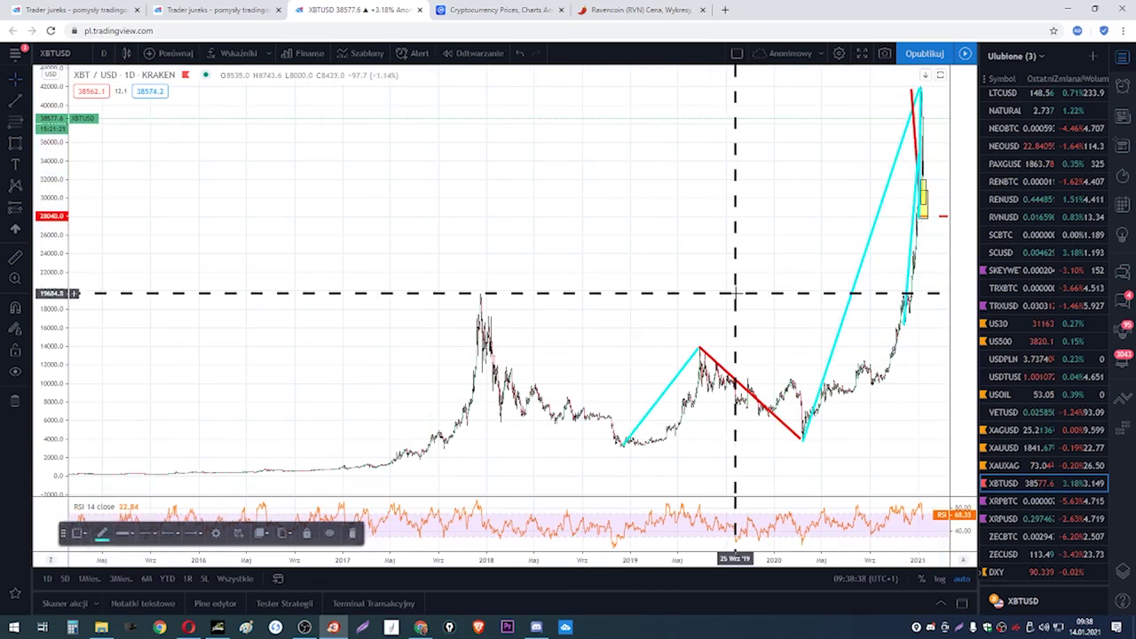
pyautogui.moveTo(736, 294); pyautogui.dragTo(629, 304)
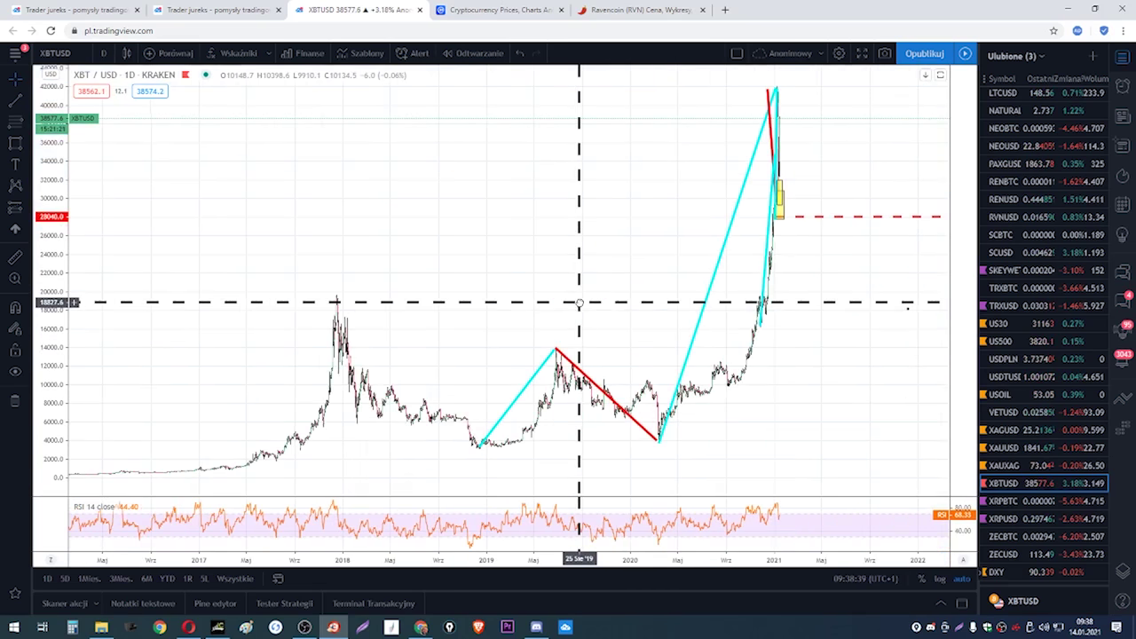
pyautogui.click(765, 271)
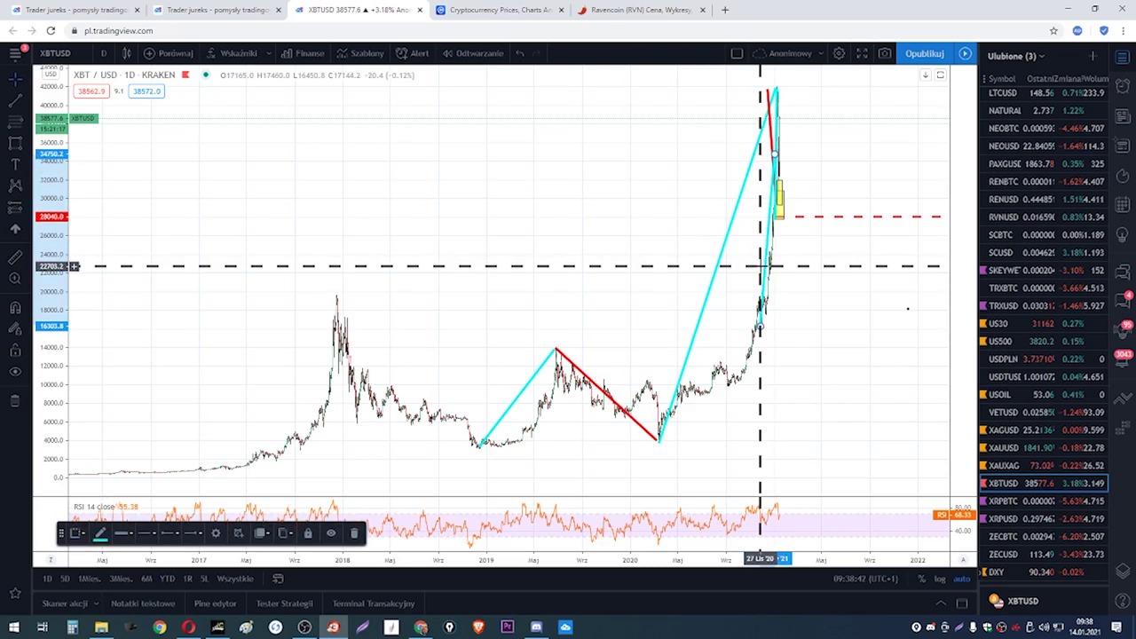
pyautogui.moveTo(761, 266); pyautogui.dragTo(774, 156)
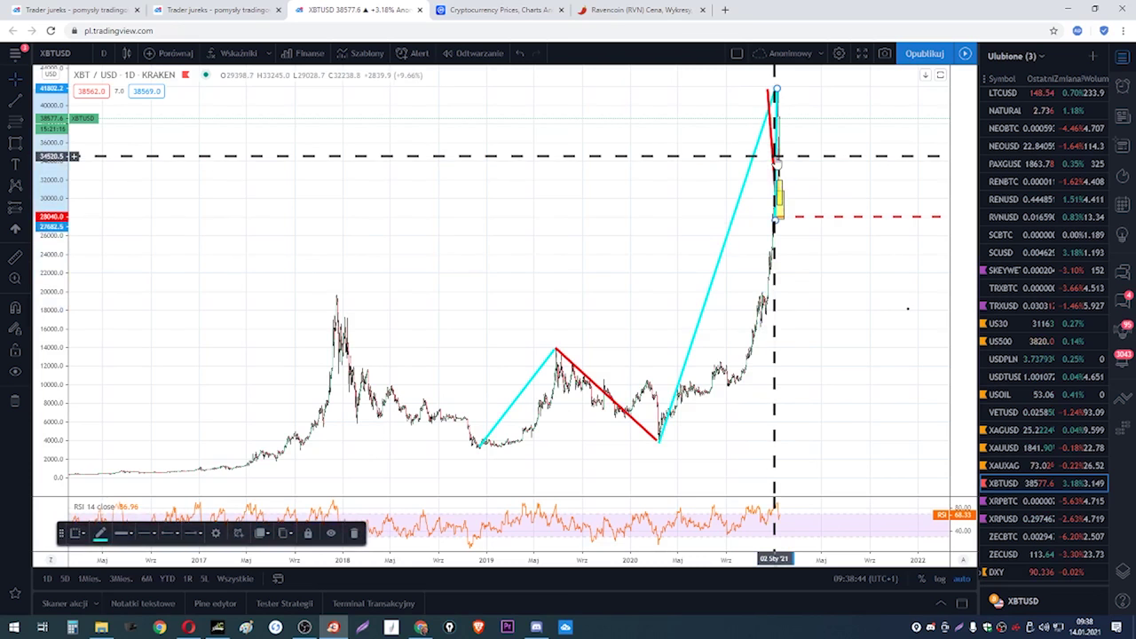
pyautogui.click(775, 156)
pyautogui.moveTo(855, 394); pyautogui.dragTo(741, 393)
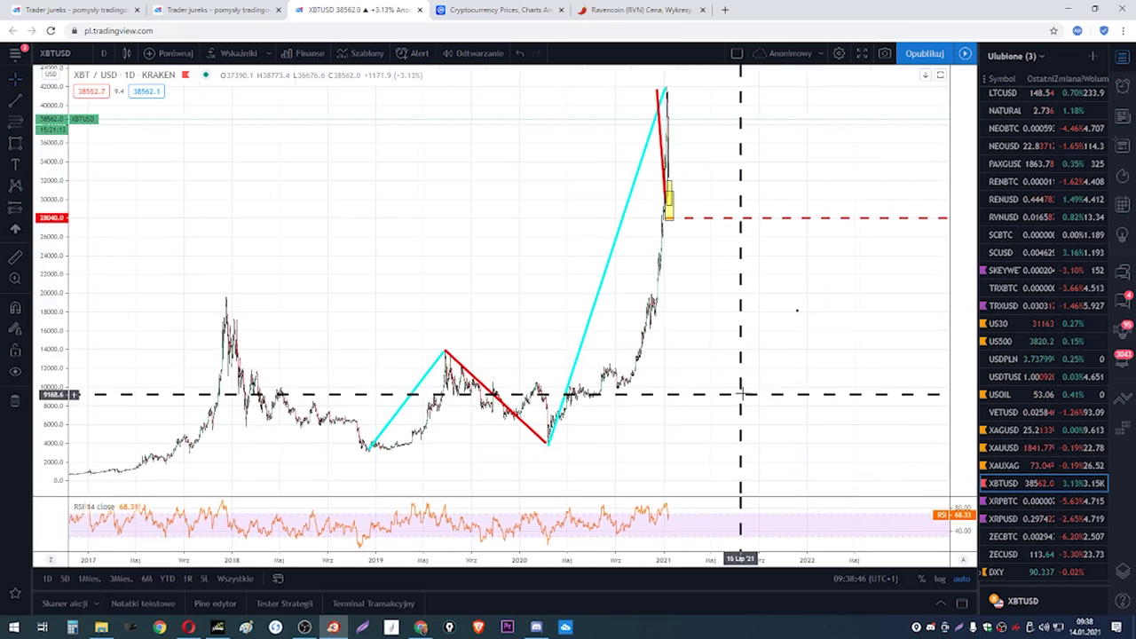
pyautogui.scroll(3, 741, 393)
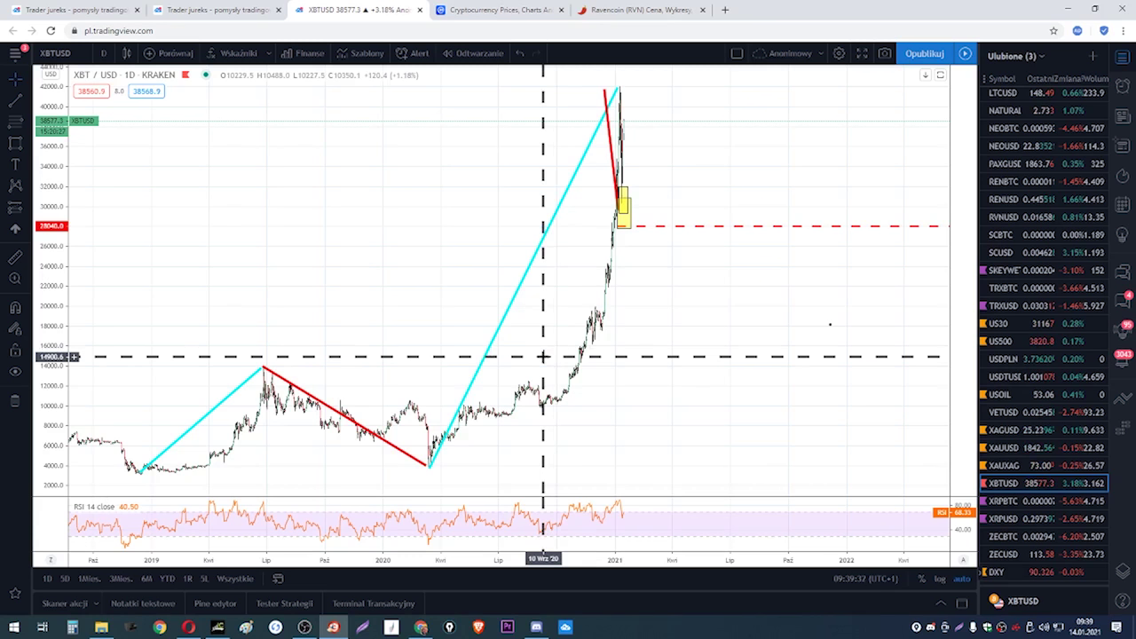
# - Switch the chart to the 4-hour interval, focused on the January 2021 peak and the yellow support zones
pyautogui.scroll(4, 641, 364)
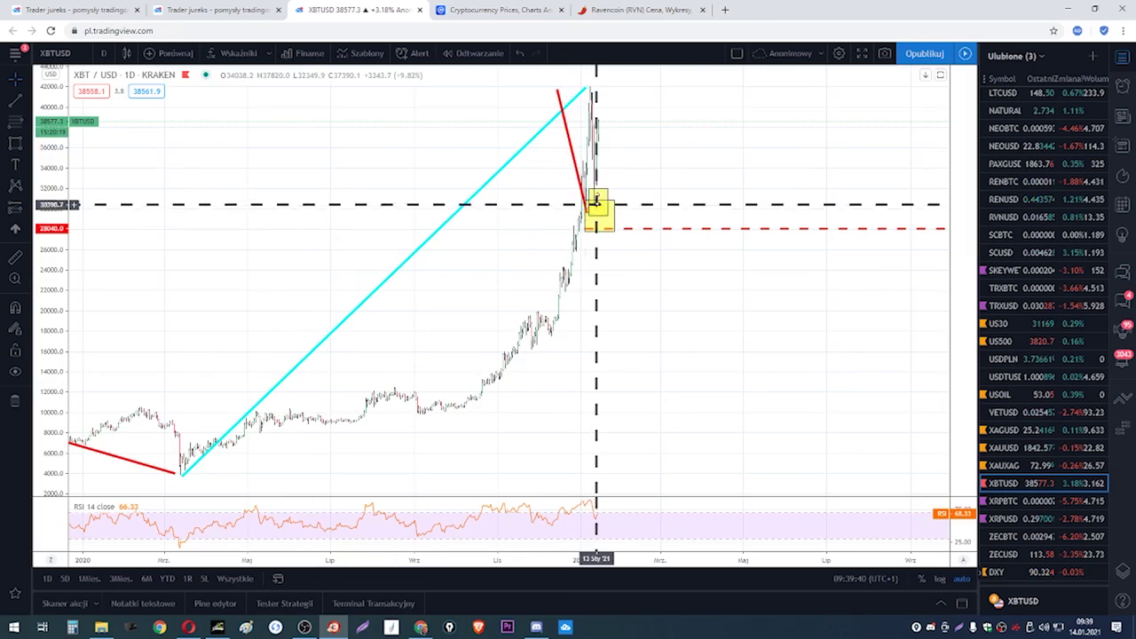
pyautogui.scroll(3, 595, 213)
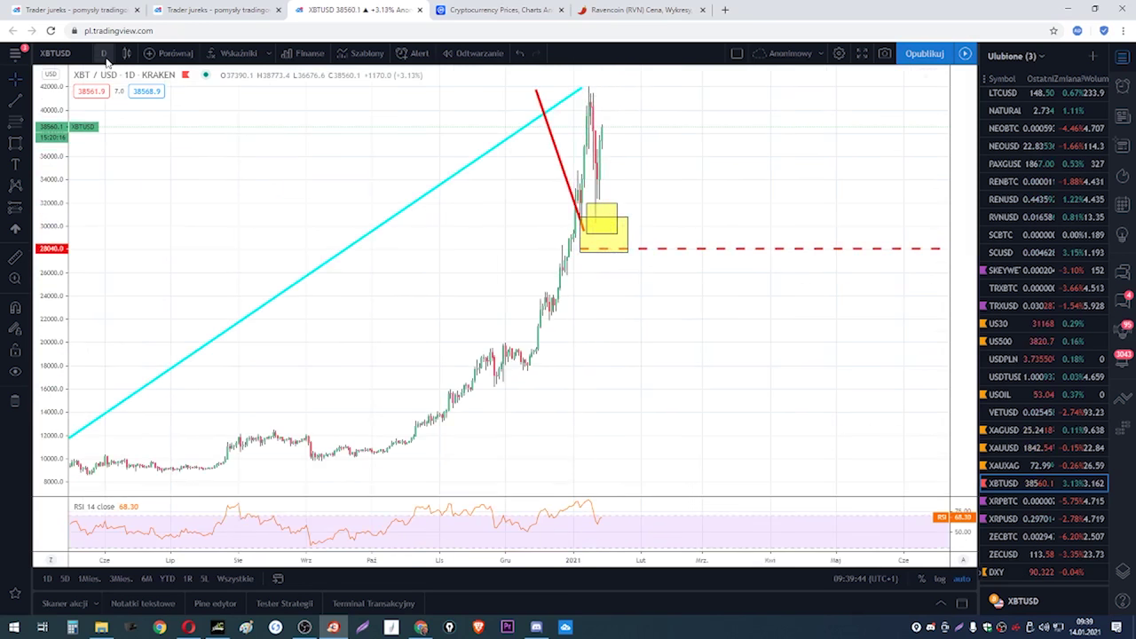
pyautogui.click(104, 54)
pyautogui.click(138, 309)
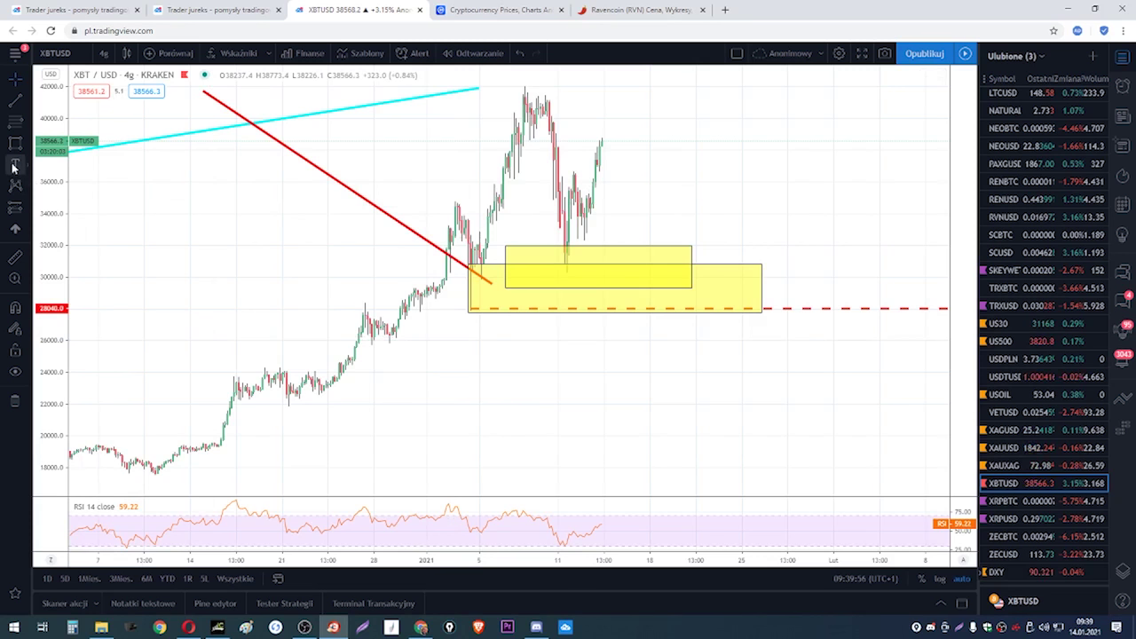
pyautogui.scroll(2, 664, 342)
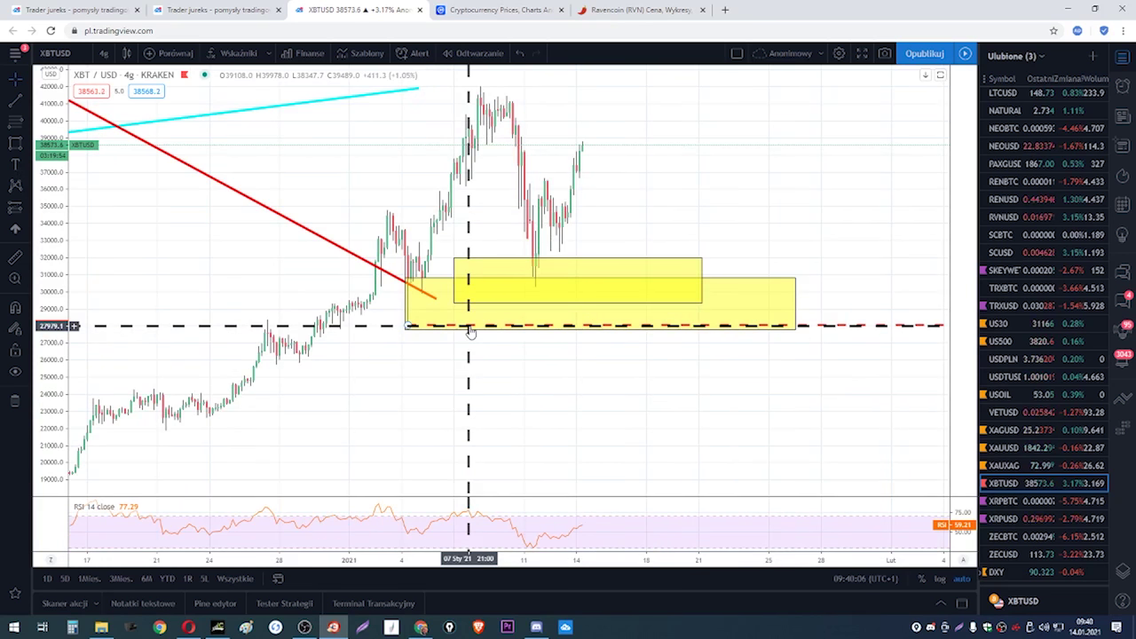
# - Try a freehand rising arrow with the Brush from about 10,400 in mid-November 2020 up past the support zones, and undo it
pyautogui.click(27, 173)
pyautogui.click(25, 149)
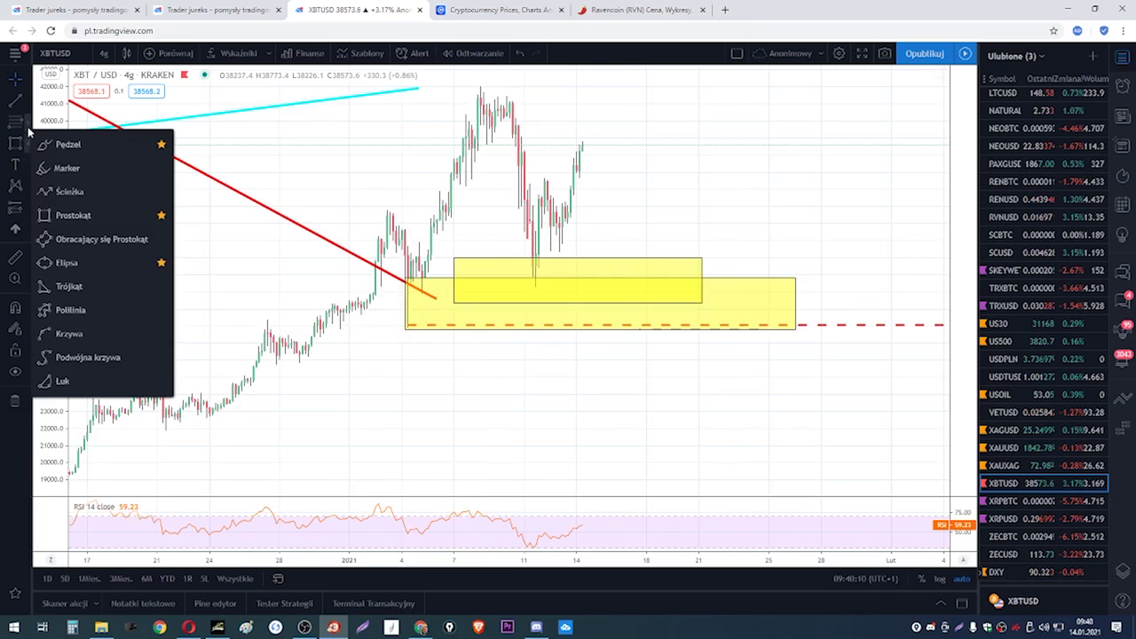
pyautogui.click(28, 130)
pyautogui.click(25, 146)
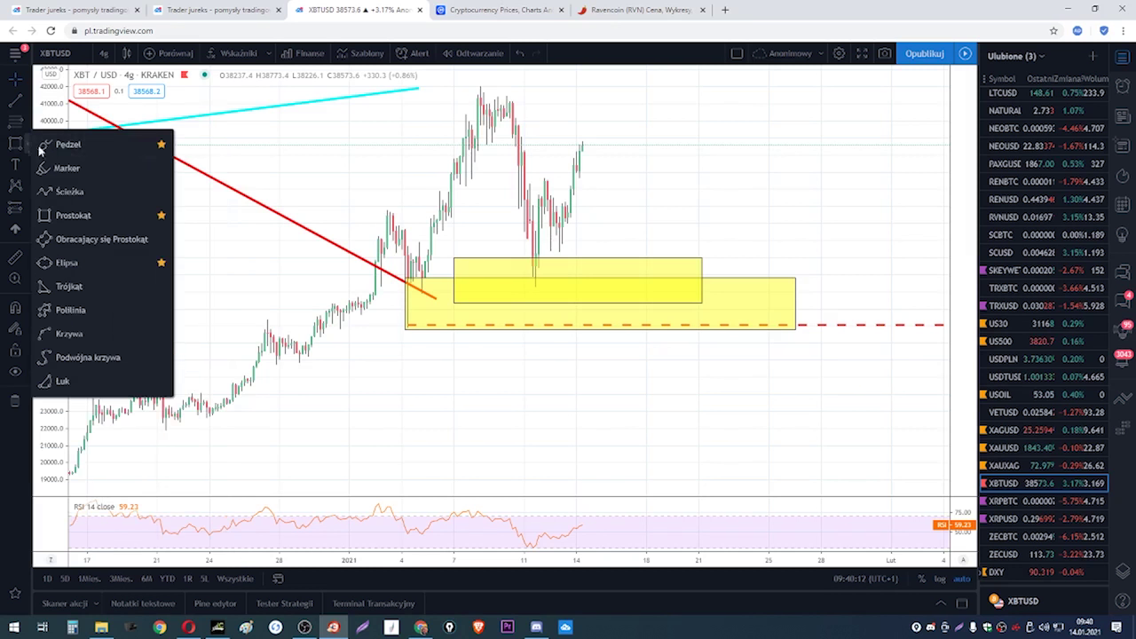
pyautogui.click(76, 142)
pyautogui.scroll(-5, 267, 444)
pyautogui.scroll(-3, 290, 443)
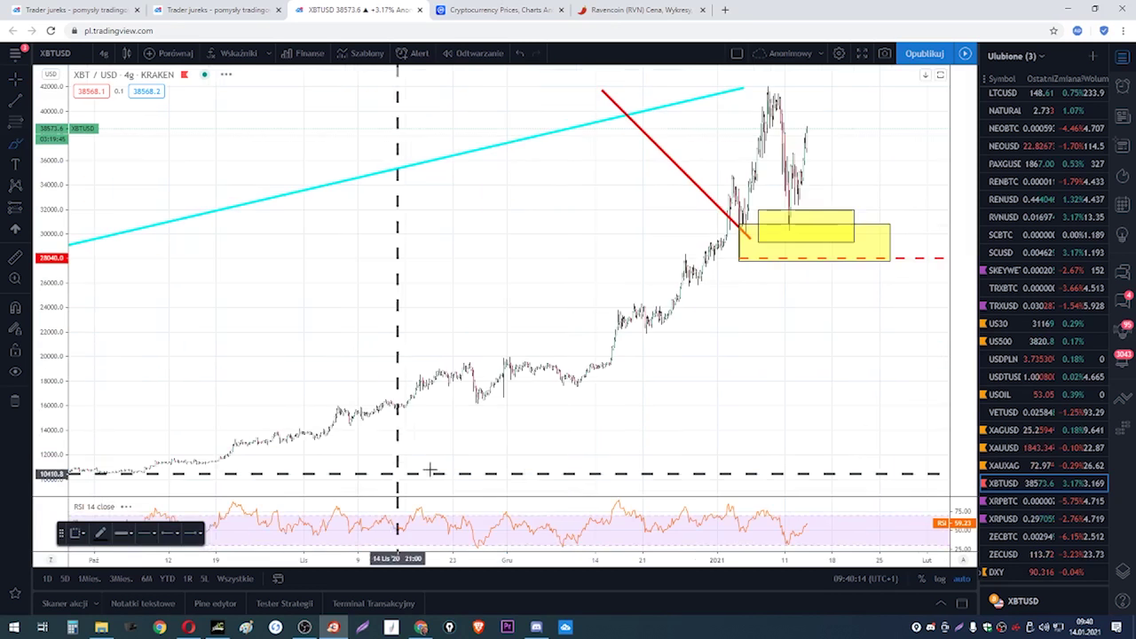
pyautogui.moveTo(398, 472)
pyautogui.mouseDown()
pyautogui.moveTo(875, 191)
pyautogui.moveTo(894, 222)
pyautogui.mouseUp()
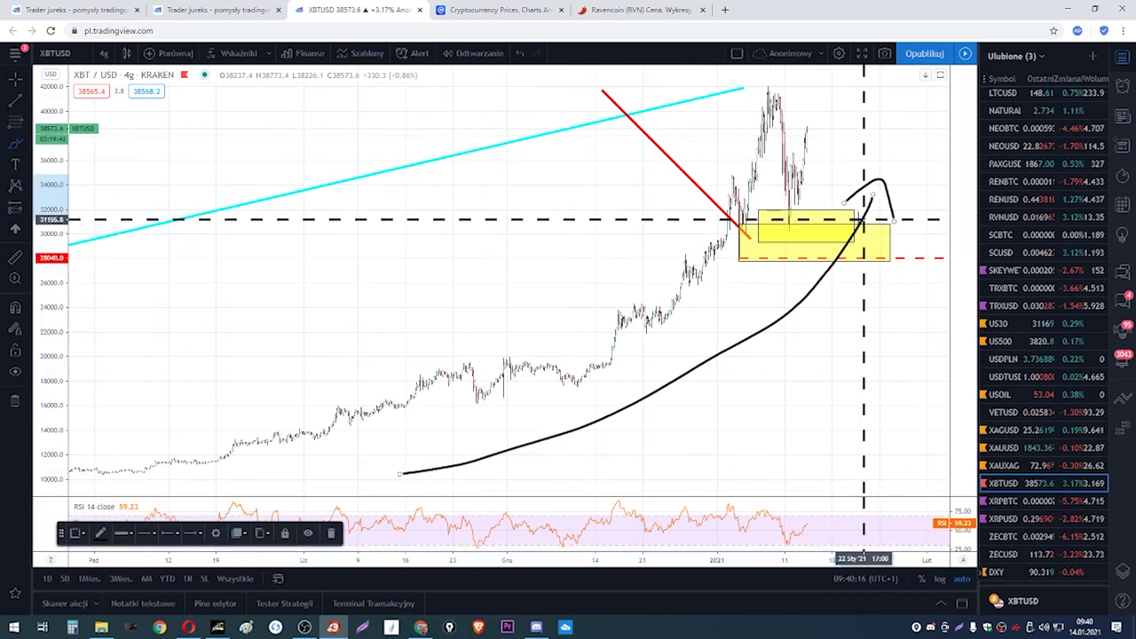
pyautogui.click(519, 55)
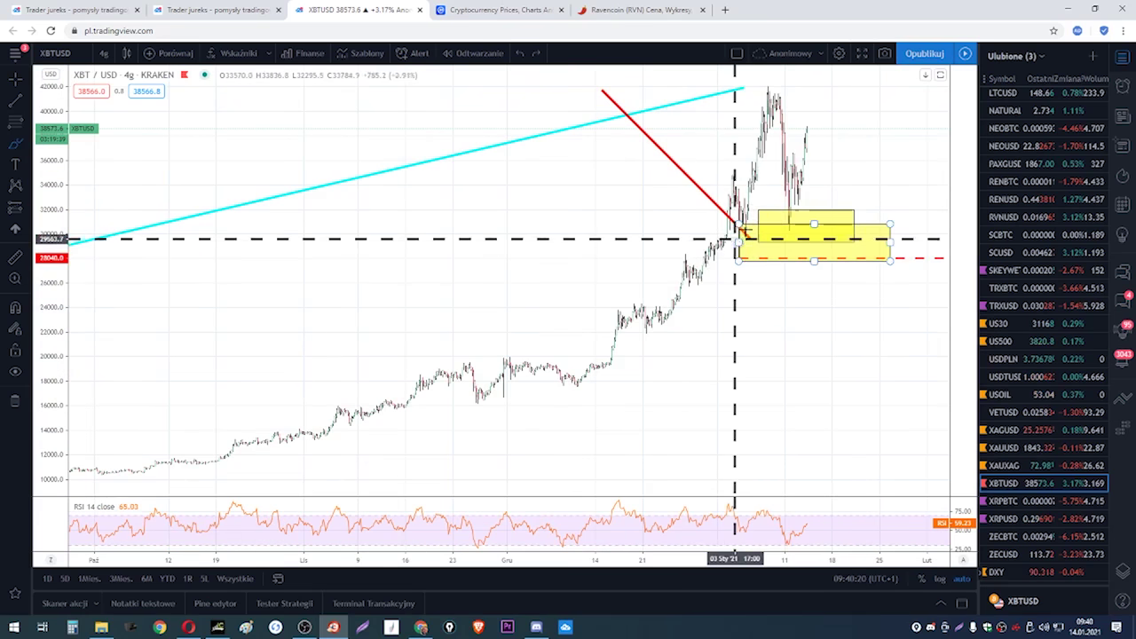
# - Brush the rise from about 28,000 on 4 January to the peak and the fall to about 30,200, with small marks beneath the low
pyautogui.scroll(3, 799, 338)
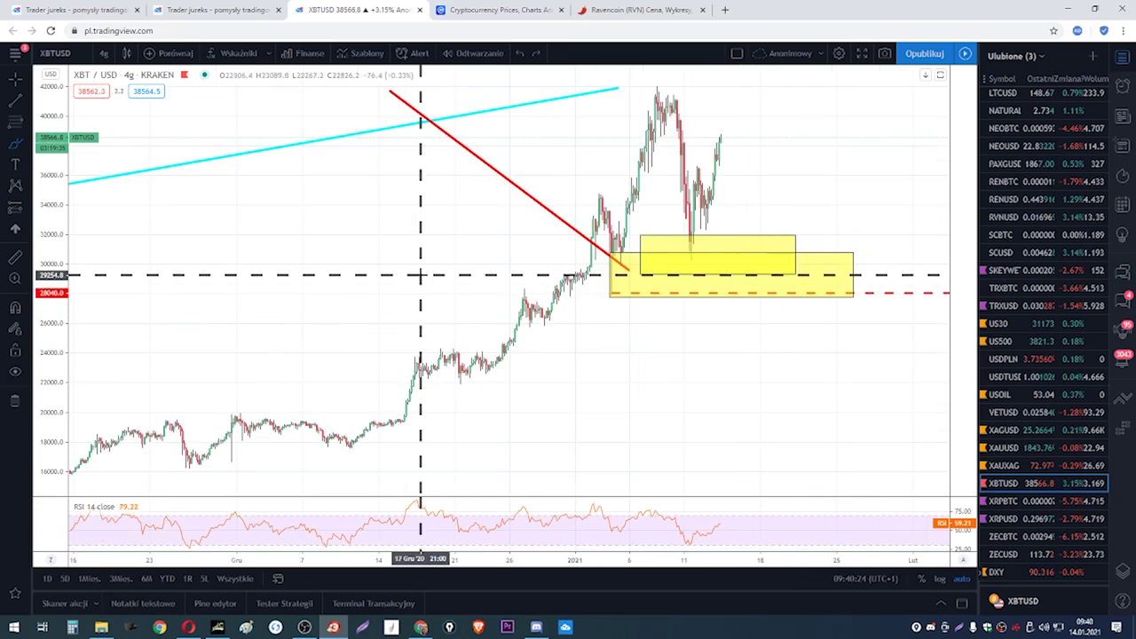
pyautogui.scroll(2, 754, 293)
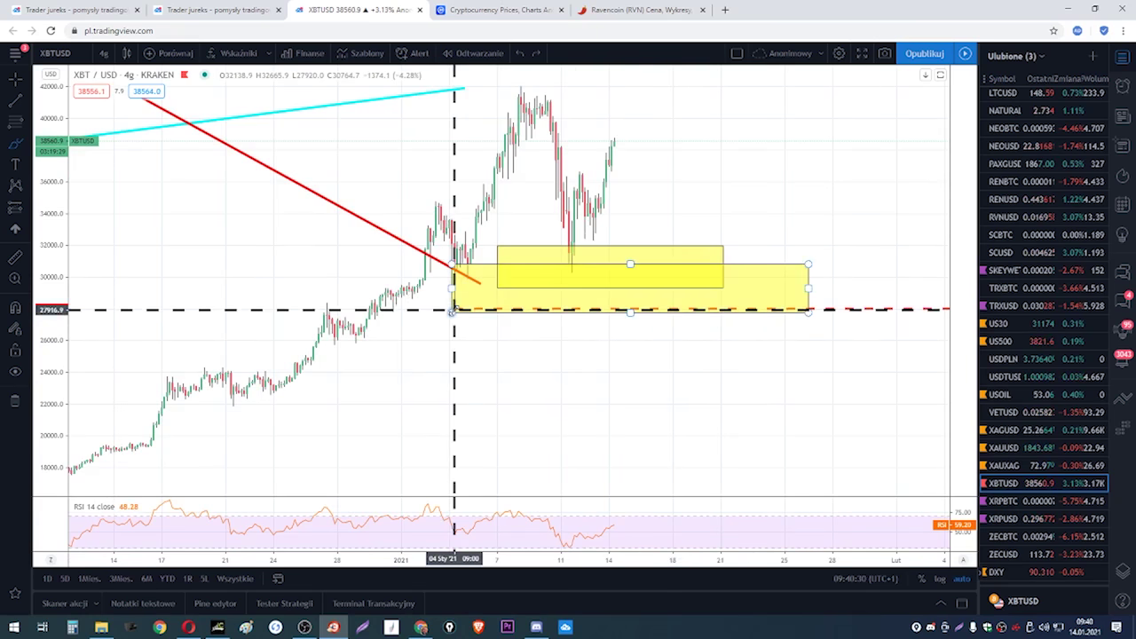
pyautogui.moveTo(452, 310)
pyautogui.mouseDown()
pyautogui.moveTo(525, 95)
pyautogui.moveTo(568, 269)
pyautogui.mouseUp()
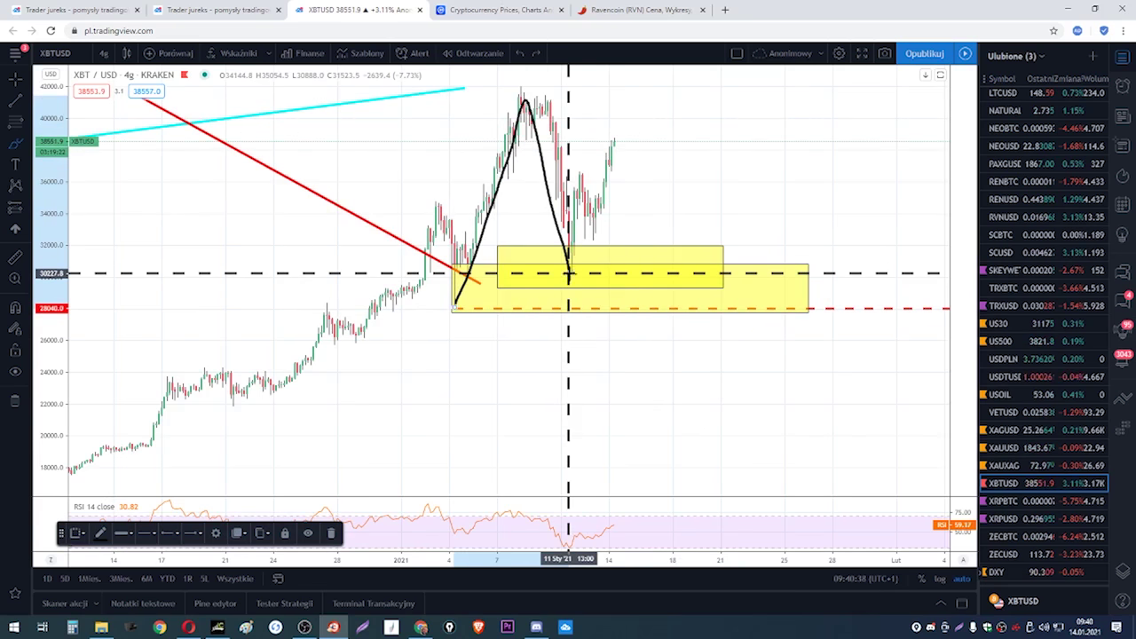
pyautogui.moveTo(553, 312); pyautogui.dragTo(586, 323)
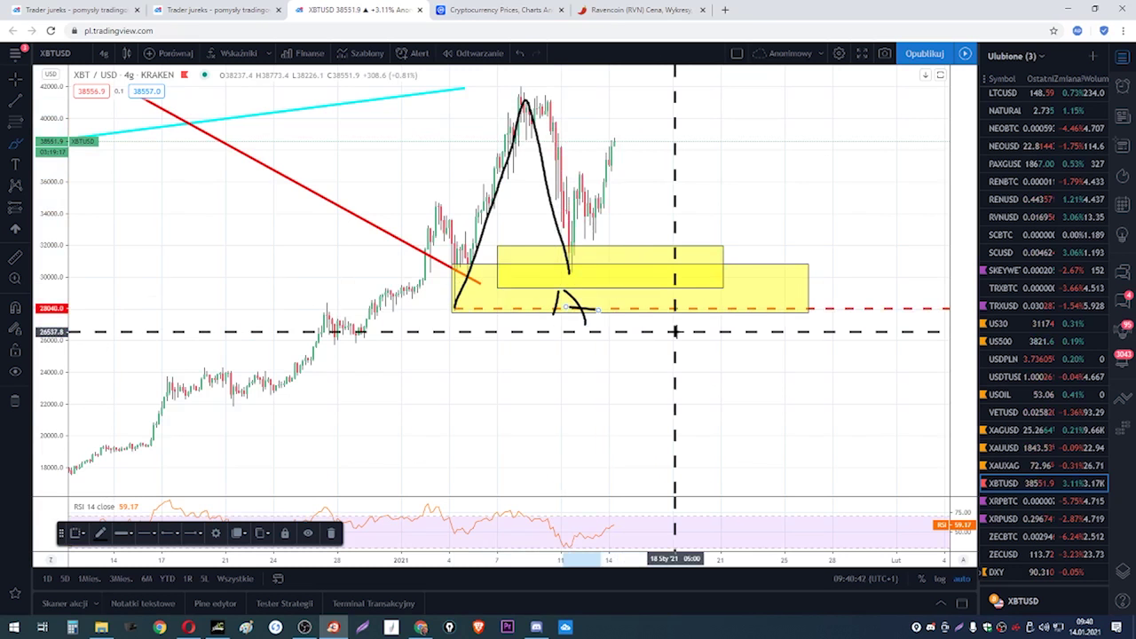
pyautogui.scroll(2, 636, 323)
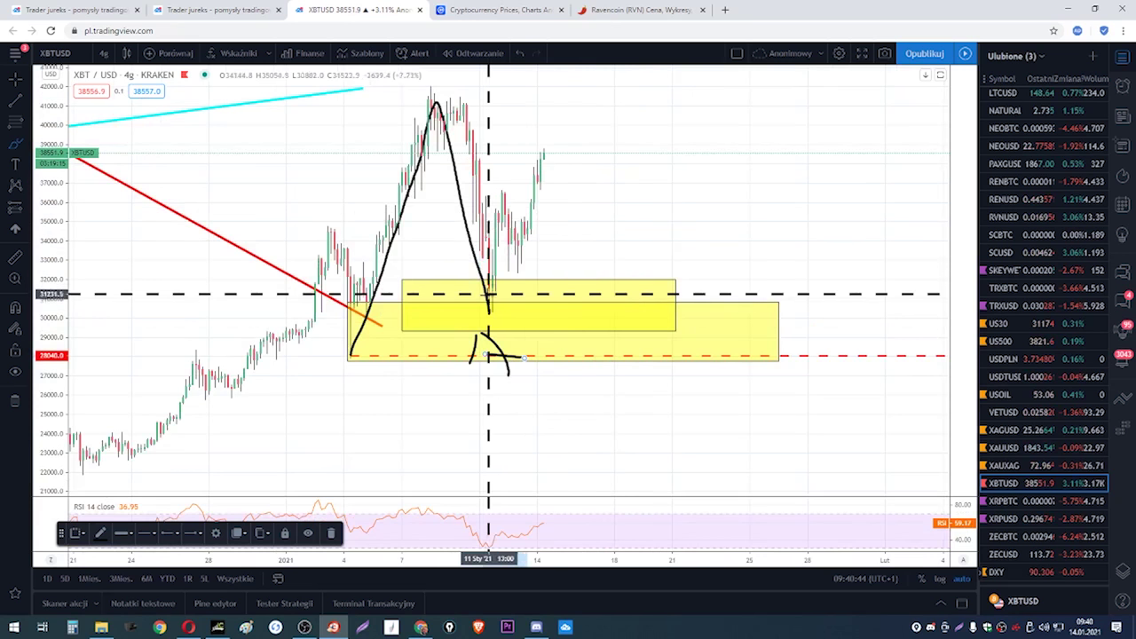
pyautogui.moveTo(495, 218)
pyautogui.mouseDown()
pyautogui.moveTo(520, 254)
pyautogui.moveTo(546, 152)
pyautogui.moveTo(527, 152)
pyautogui.moveTo(489, 272)
pyautogui.moveTo(547, 247)
pyautogui.moveTo(531, 149)
pyautogui.mouseUp()
pyautogui.click(522, 52)
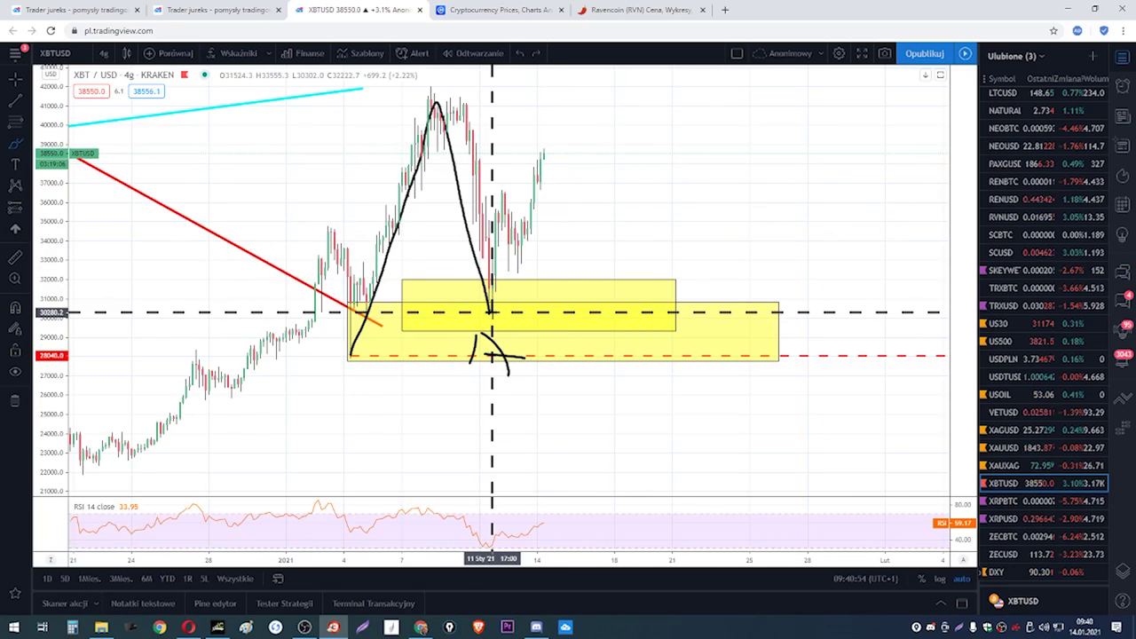
# - Brush the recovery from the 11 January low, a horizontal line at about 42,000, and a breakout stroke rising above 48,000
pyautogui.moveTo(491, 313)
pyautogui.mouseDown()
pyautogui.moveTo(494, 198)
pyautogui.moveTo(520, 241)
pyautogui.moveTo(550, 124)
pyautogui.mouseUp()
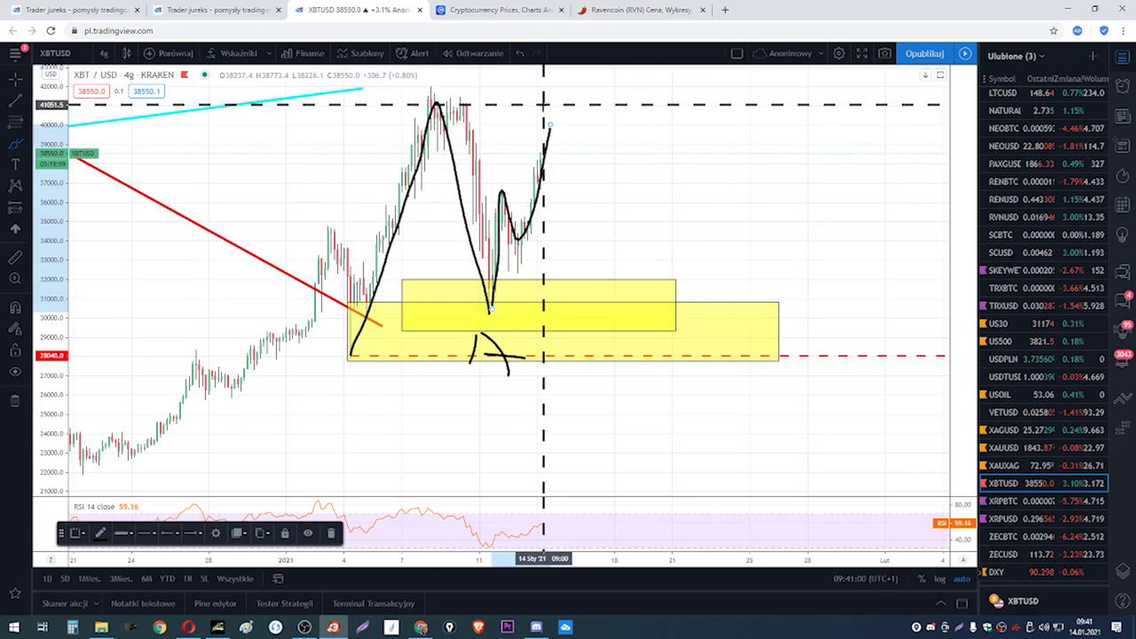
pyautogui.moveTo(421, 86); pyautogui.dragTo(602, 86)
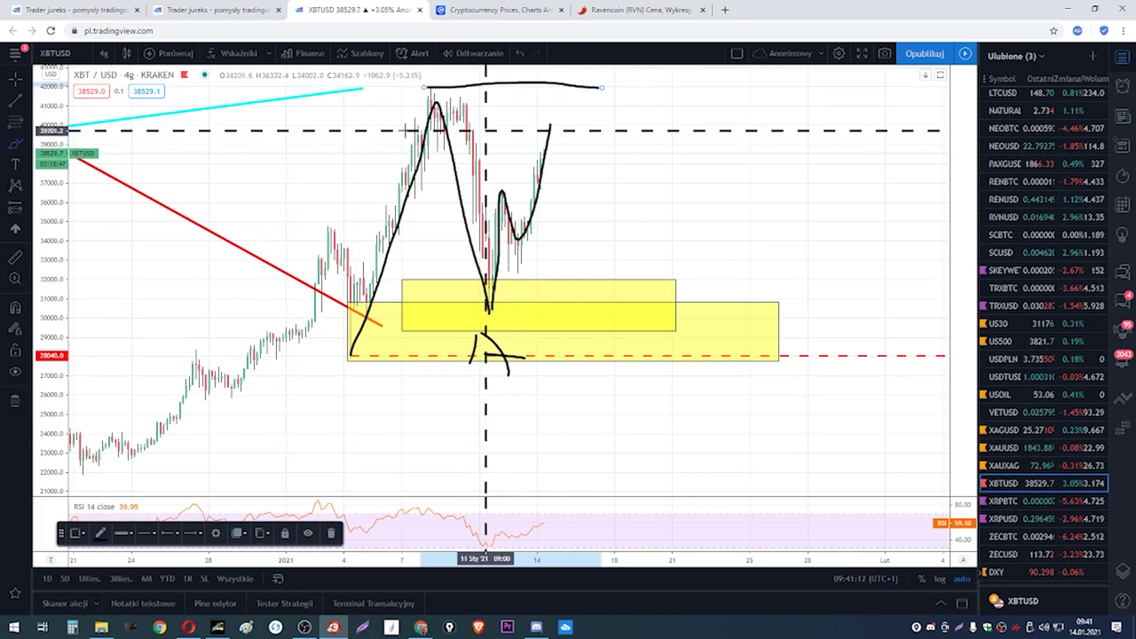
pyautogui.rightClick(52, 136)
pyautogui.click(98, 149)
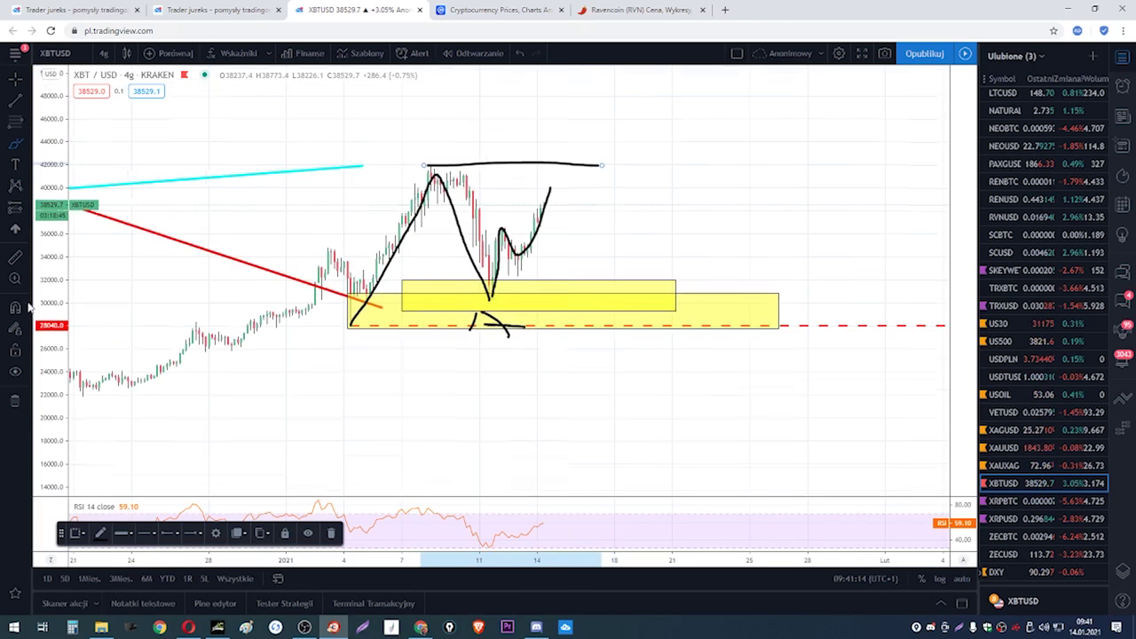
pyautogui.click(18, 145)
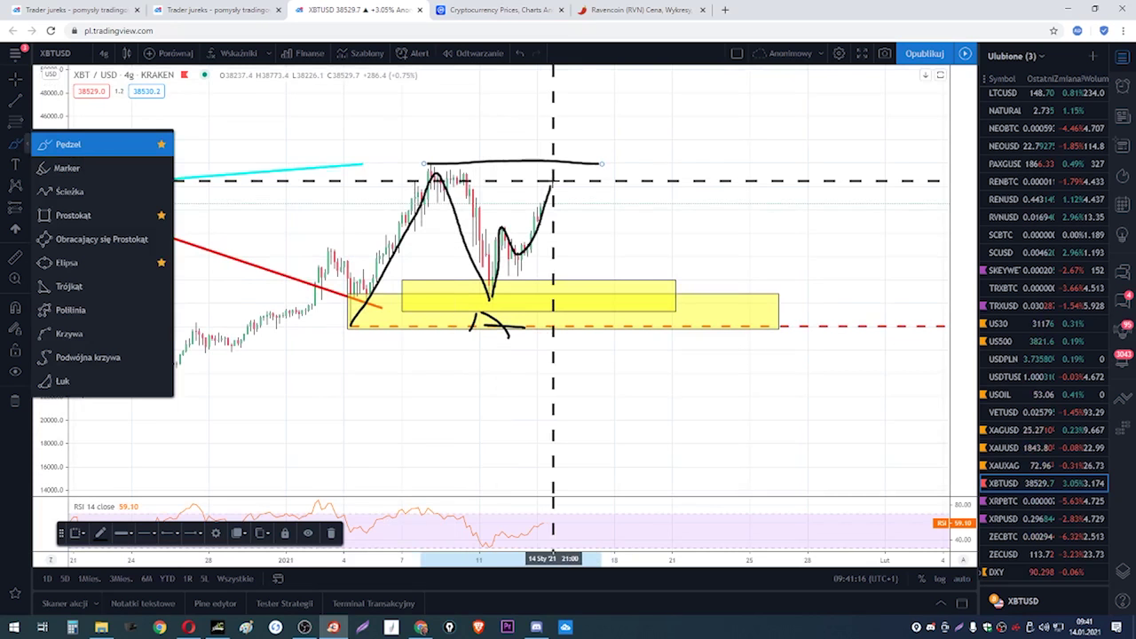
pyautogui.moveTo(550, 185); pyautogui.dragTo(593, 66)
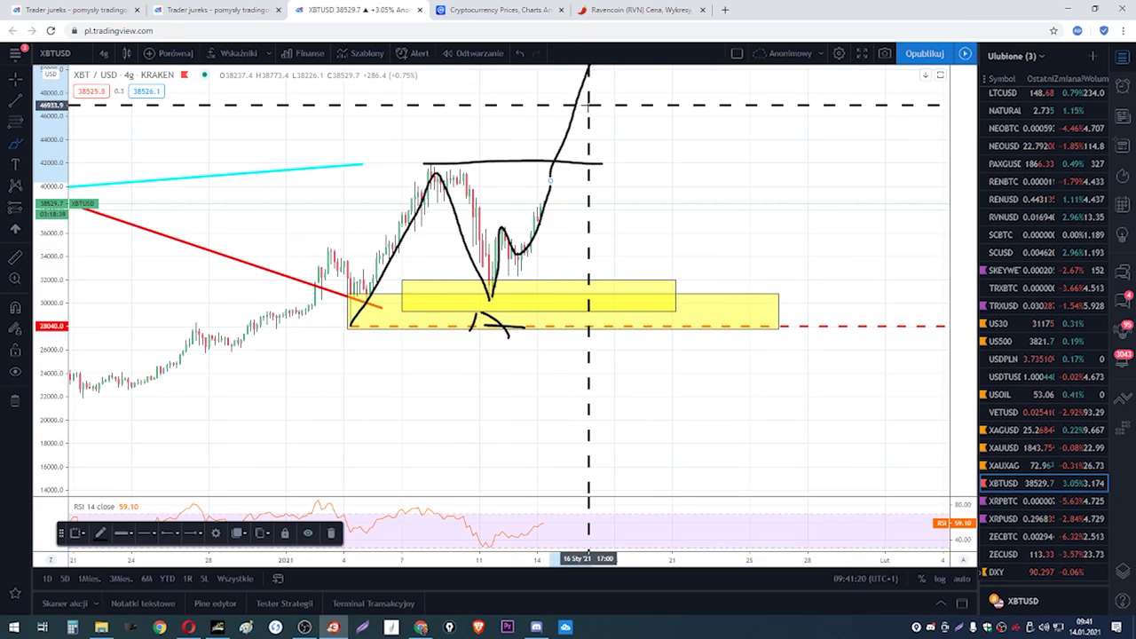
# - Circle the 11 January low inside the support zones with the Brush and undo the extra strokes drawn around it
pyautogui.moveTo(371, 91)
pyautogui.mouseDown()
pyautogui.moveTo(364, 113)
pyautogui.moveTo(395, 133)
pyautogui.moveTo(400, 157)
pyautogui.mouseUp()
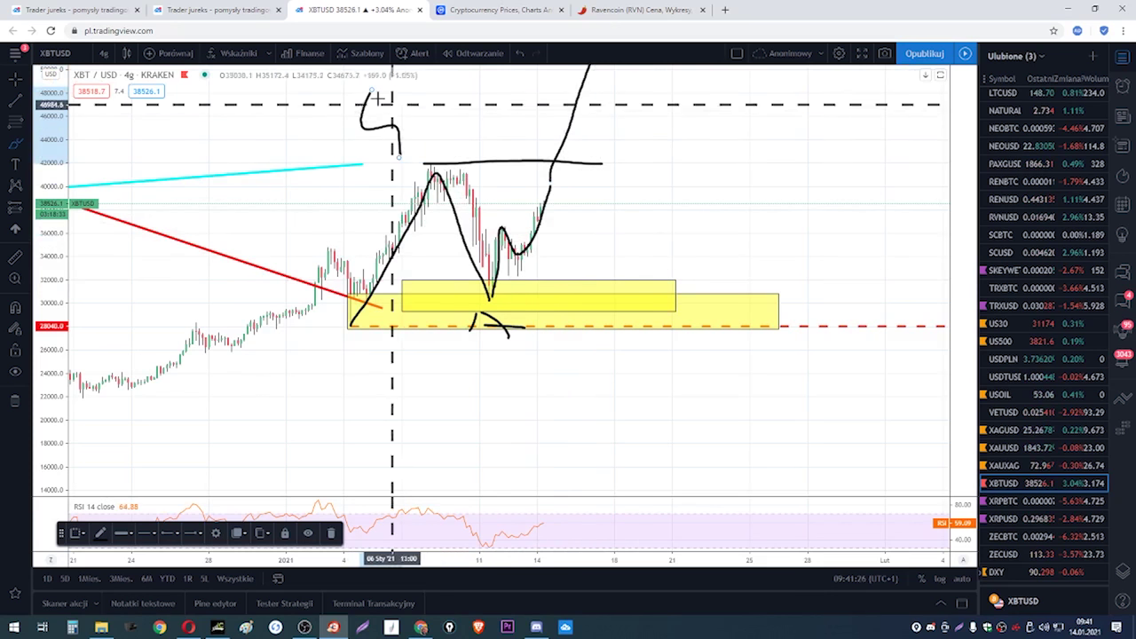
pyautogui.click(520, 55)
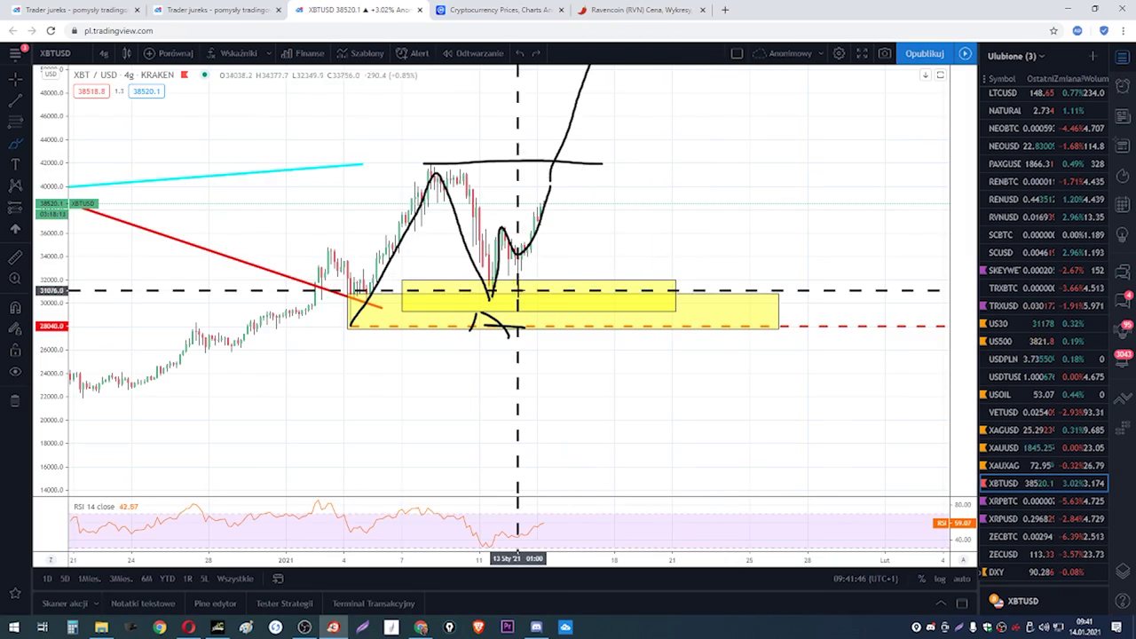
pyautogui.moveTo(484, 280)
pyautogui.mouseDown()
pyautogui.moveTo(468, 325)
pyautogui.moveTo(484, 282)
pyautogui.mouseUp()
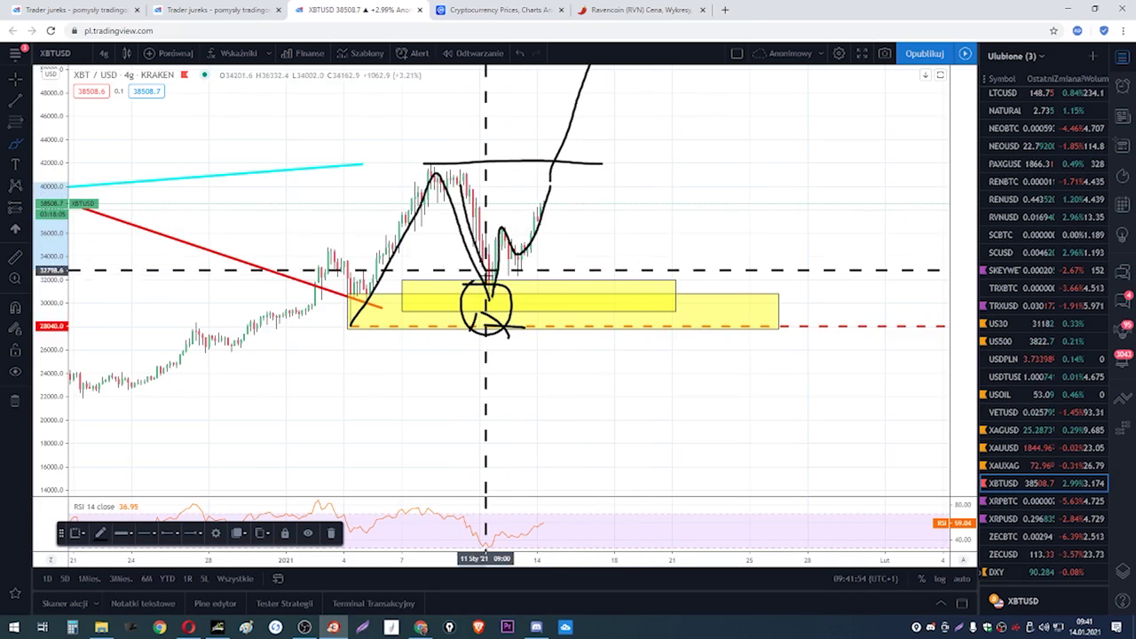
pyautogui.moveTo(486, 269)
pyautogui.mouseDown()
pyautogui.moveTo(489, 297)
pyautogui.moveTo(520, 299)
pyautogui.moveTo(554, 331)
pyautogui.mouseUp()
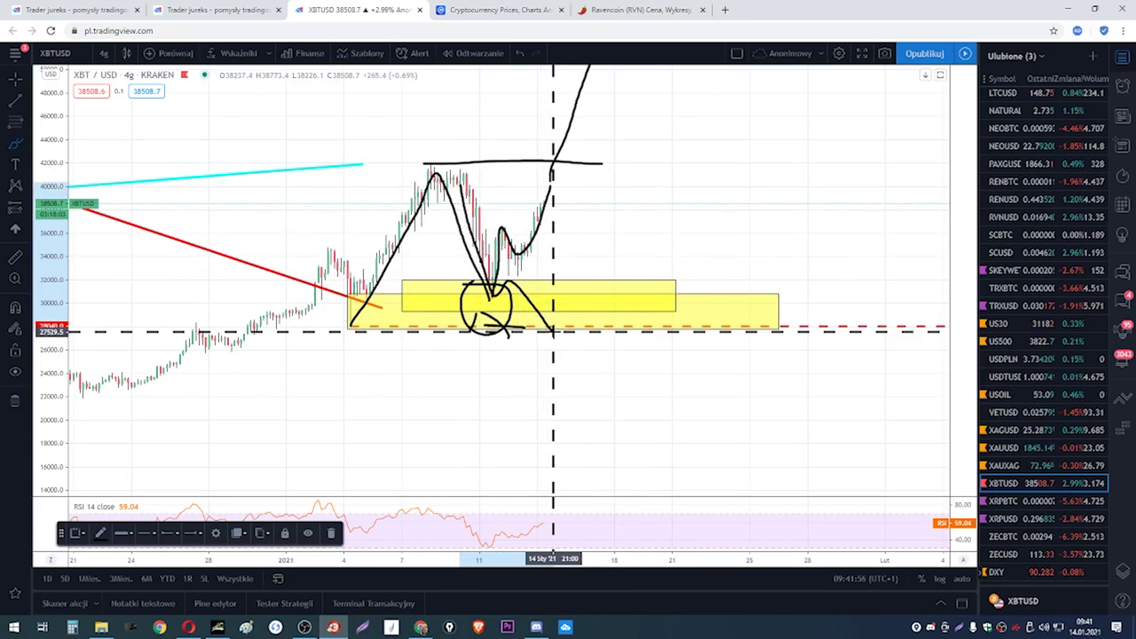
pyautogui.click(346, 328)
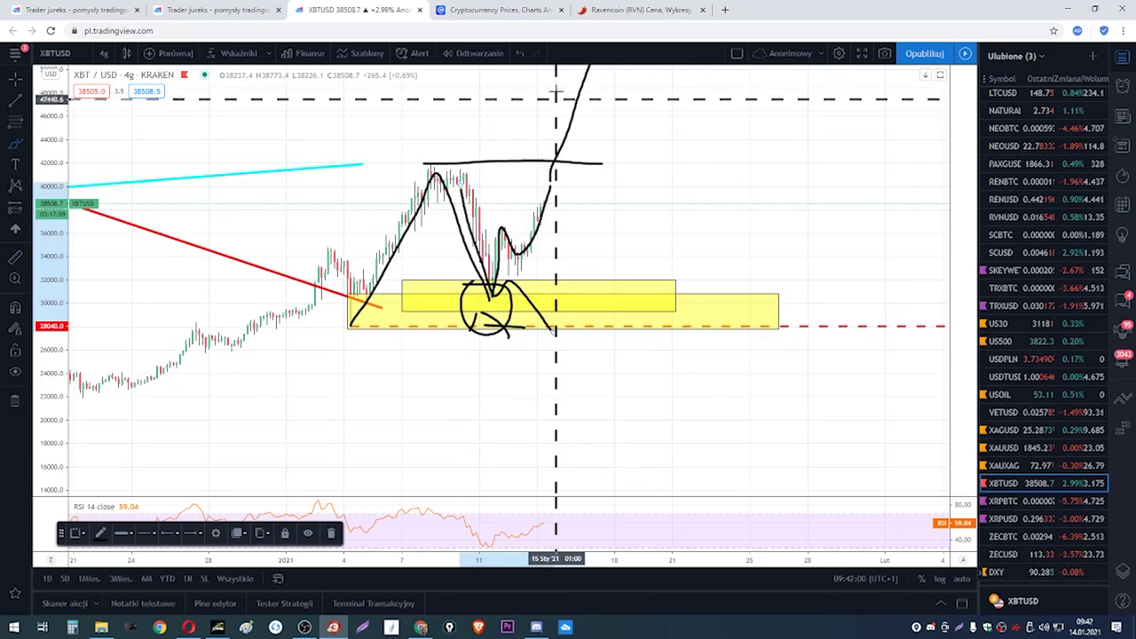
pyautogui.click(521, 56)
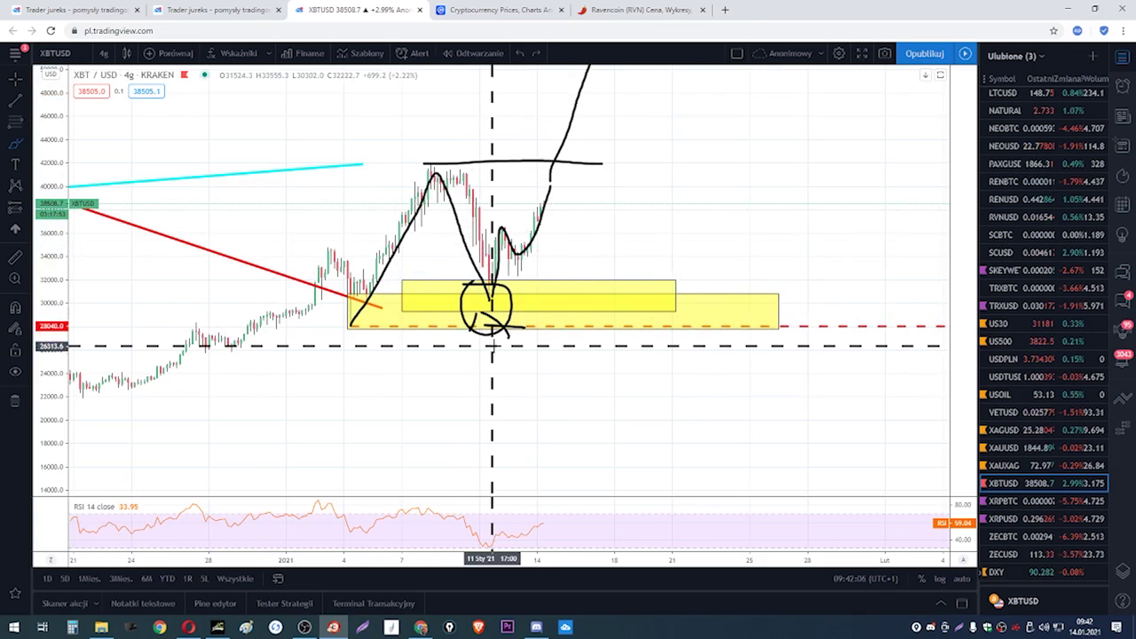
# - Handwrite "70%" beneath the support zones with the Brush and undo it
pyautogui.moveTo(481, 352)
pyautogui.mouseDown()
pyautogui.moveTo(487, 400)
pyautogui.moveTo(512, 371)
pyautogui.moveTo(547, 366)
pyautogui.moveTo(572, 397)
pyautogui.mouseUp()
pyautogui.moveTo(593, 393); pyautogui.dragTo(602, 396)
pyautogui.moveTo(582, 355); pyautogui.dragTo(586, 364)
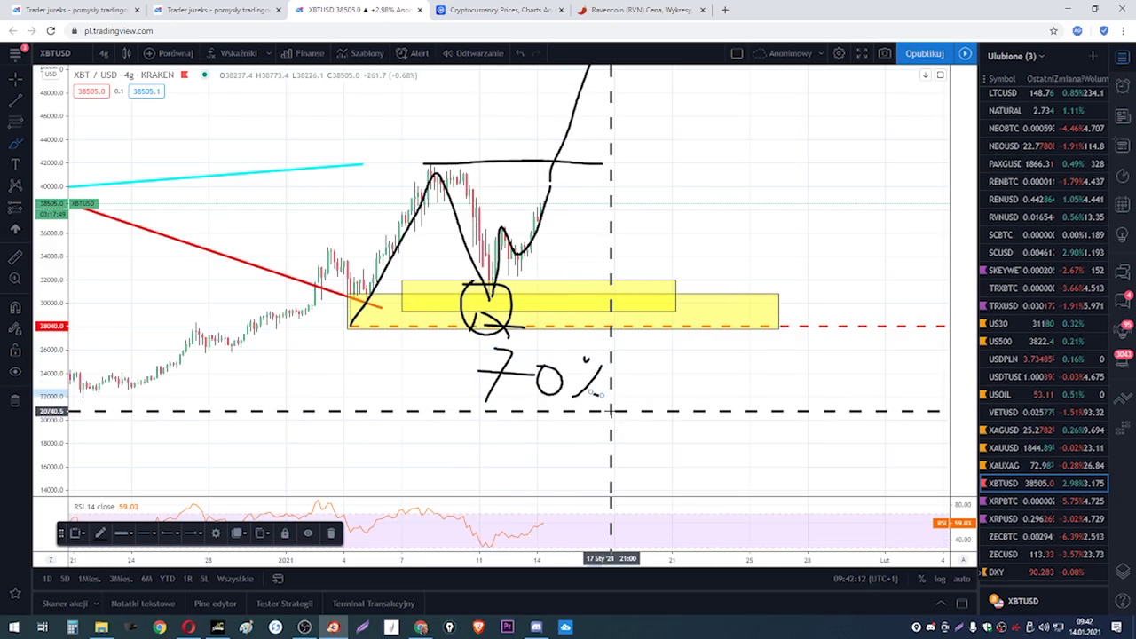
pyautogui.click(519, 55)
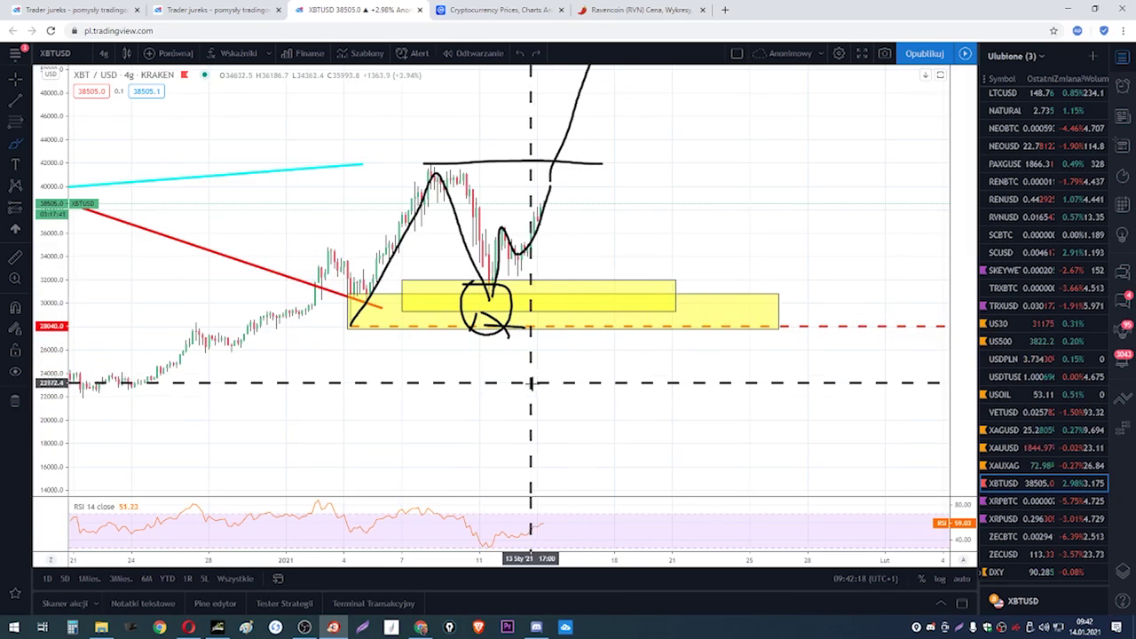
# - Handwrite a circled "15%" beneath the support zones, and undo it together with all remaining brush drawings
pyautogui.moveTo(529, 381)
pyautogui.mouseDown()
pyautogui.moveTo(583, 383)
pyautogui.moveTo(632, 349)
pyautogui.moveTo(602, 384)
pyautogui.mouseUp()
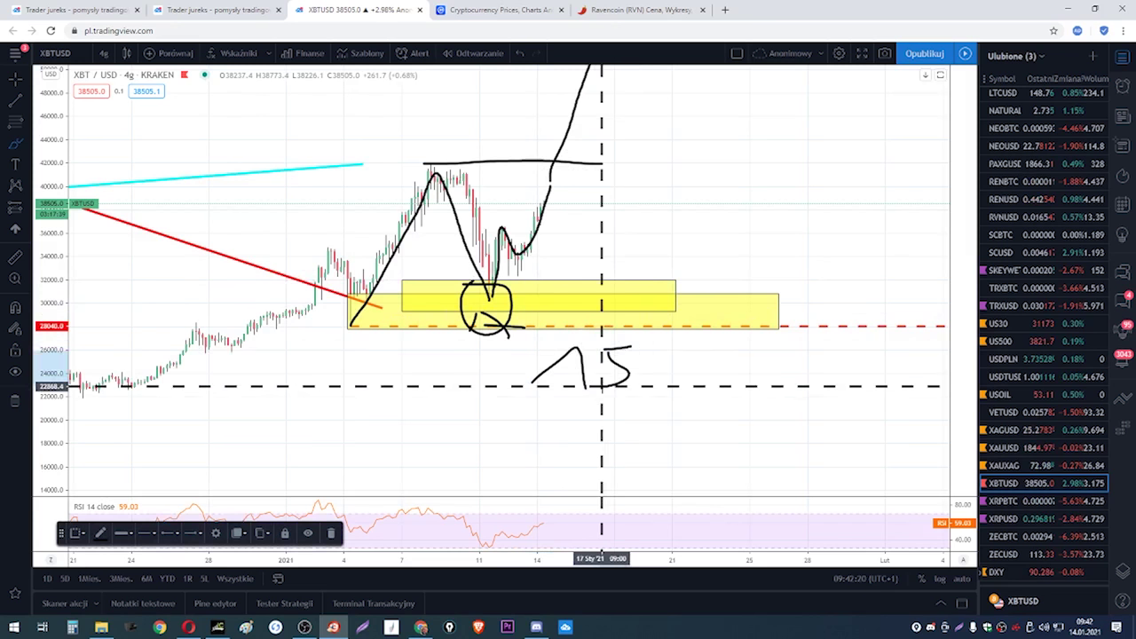
pyautogui.moveTo(659, 357)
pyautogui.mouseDown()
pyautogui.moveTo(647, 382)
pyautogui.moveTo(658, 381)
pyautogui.mouseUp()
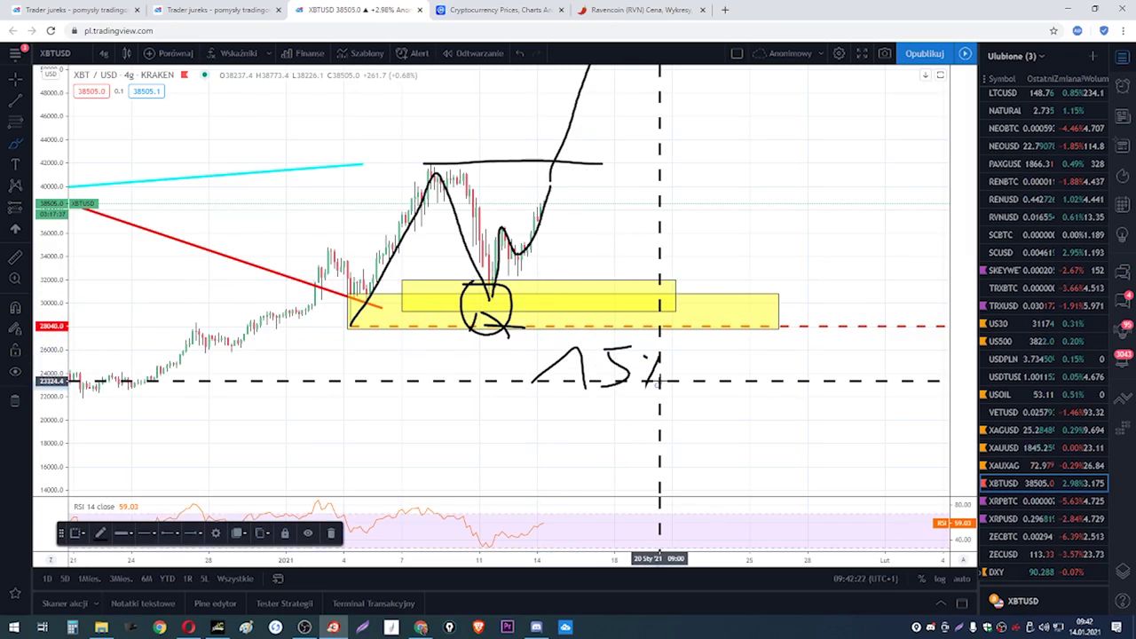
pyautogui.moveTo(550, 347)
pyautogui.mouseDown()
pyautogui.moveTo(664, 383)
pyautogui.moveTo(581, 344)
pyautogui.mouseUp()
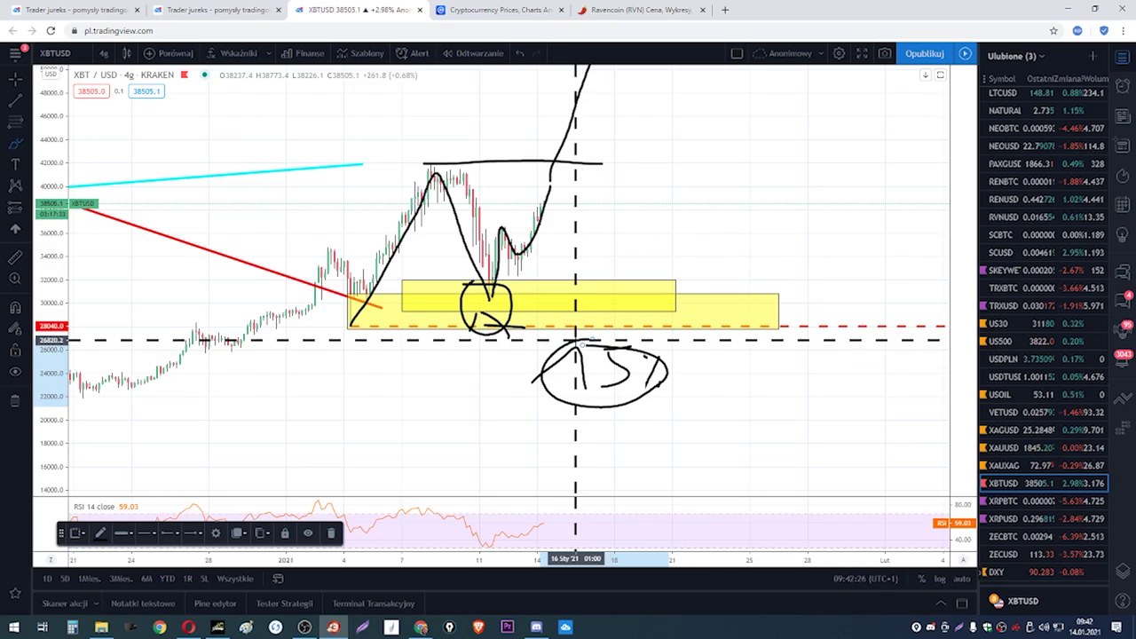
pyautogui.click(522, 55)
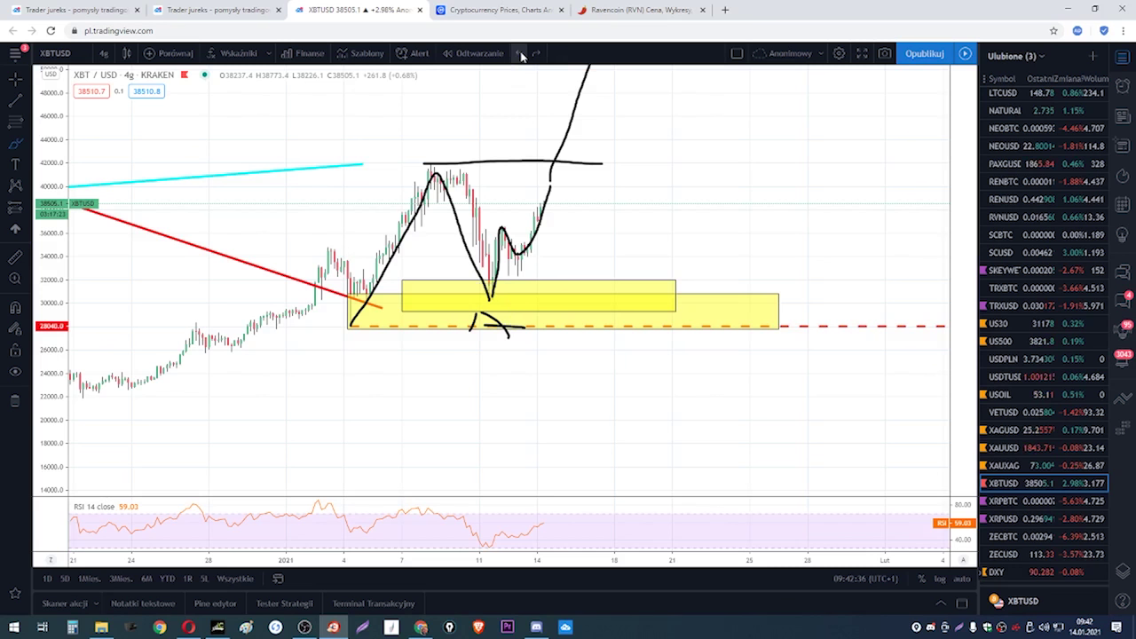
pyautogui.click(522, 55)
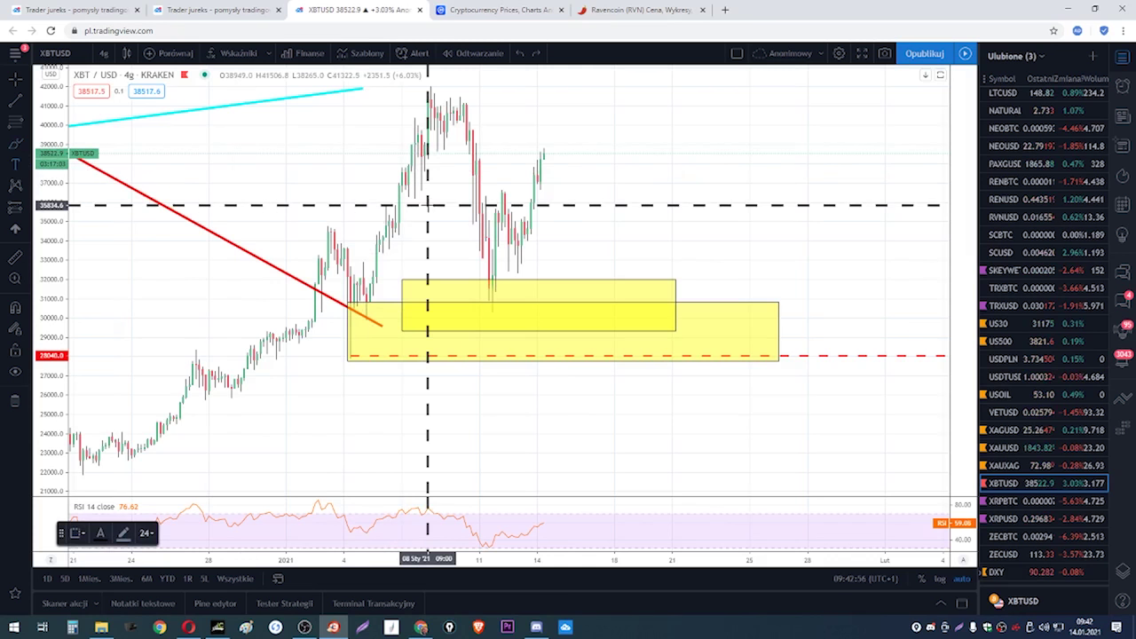
pyautogui.click(449, 89)
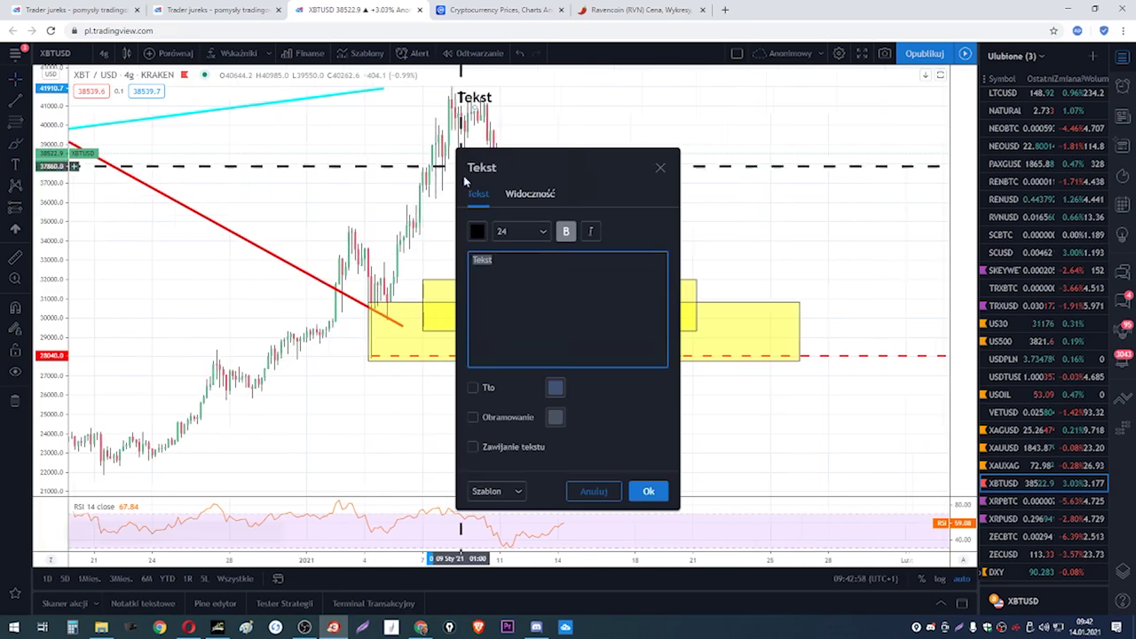
pyautogui.click(661, 169)
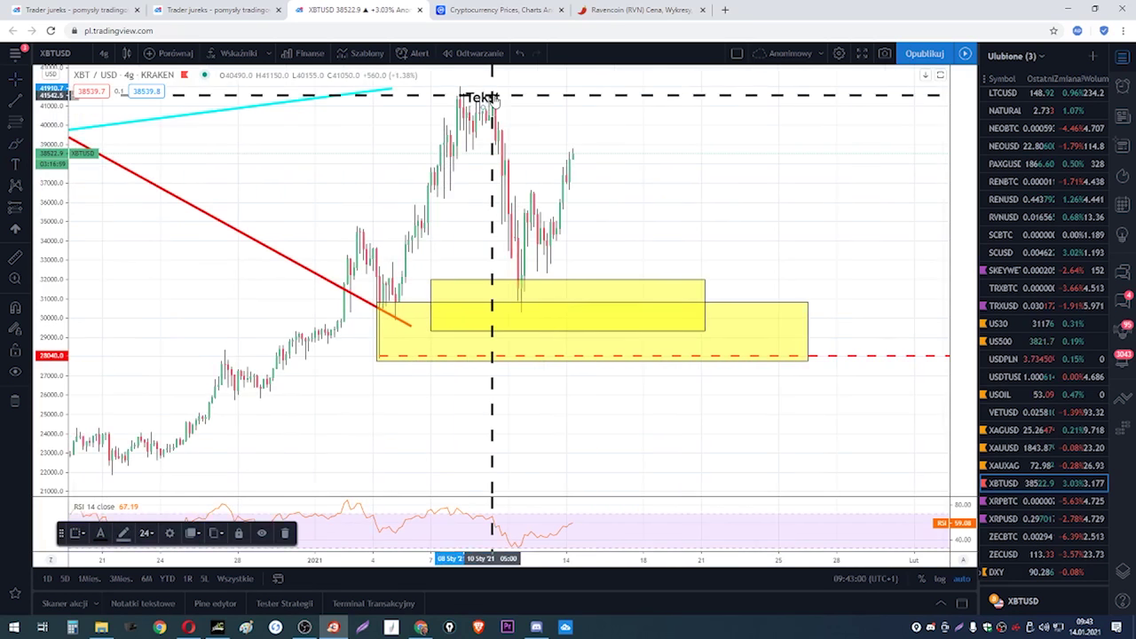
pyautogui.rightClick(493, 98)
pyautogui.click(529, 257)
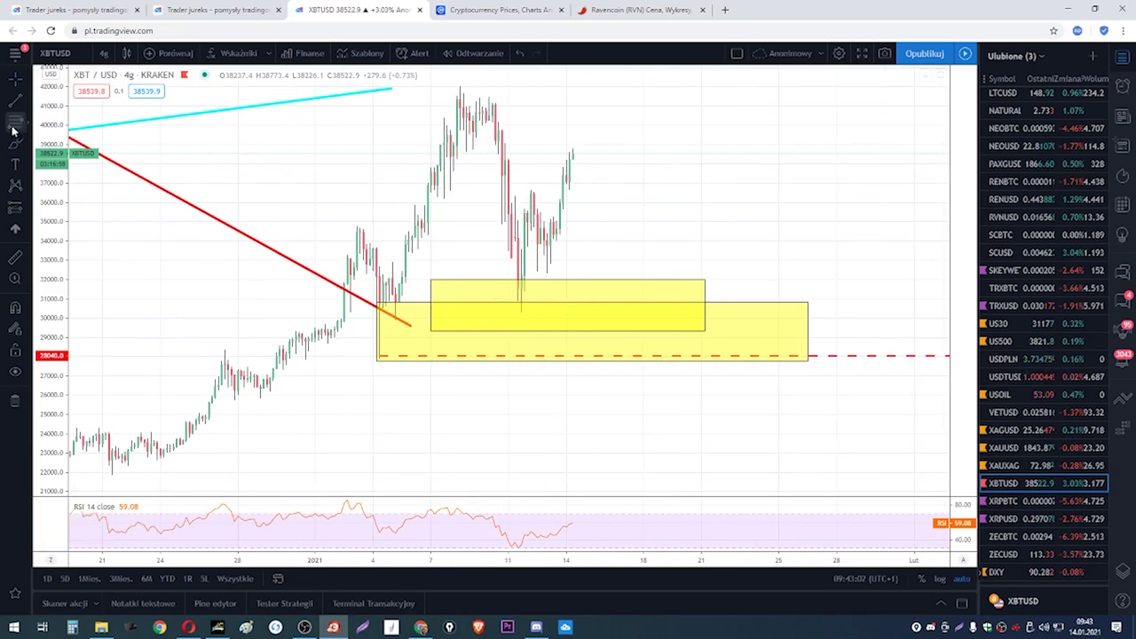
# - Brush the rise from the 11 January low to about 40,000 and a wavy decline to about 36,000, handwriting A and B at the turning points
pyautogui.moveTo(521, 293); pyautogui.dragTo(585, 123)
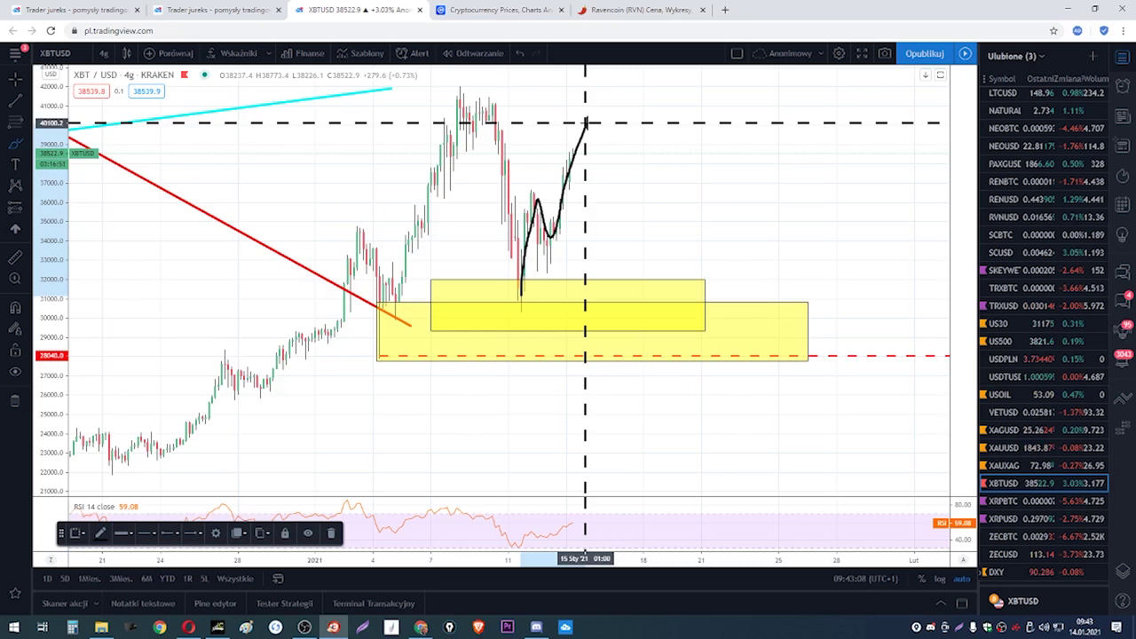
pyautogui.moveTo(585, 123)
pyautogui.mouseDown()
pyautogui.moveTo(589, 96)
pyautogui.moveTo(611, 111)
pyautogui.moveTo(592, 117)
pyautogui.mouseUp()
pyautogui.moveTo(511, 348)
pyautogui.mouseDown()
pyautogui.moveTo(523, 327)
pyautogui.moveTo(532, 348)
pyautogui.moveTo(543, 338)
pyautogui.mouseUp()
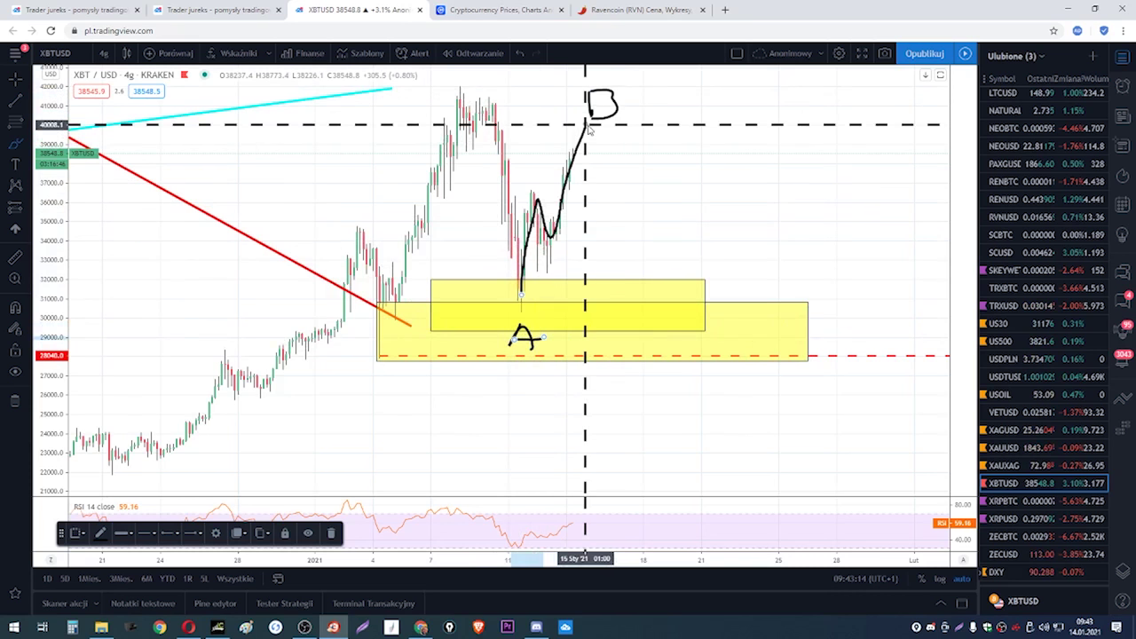
pyautogui.moveTo(585, 125); pyautogui.dragTo(723, 203)
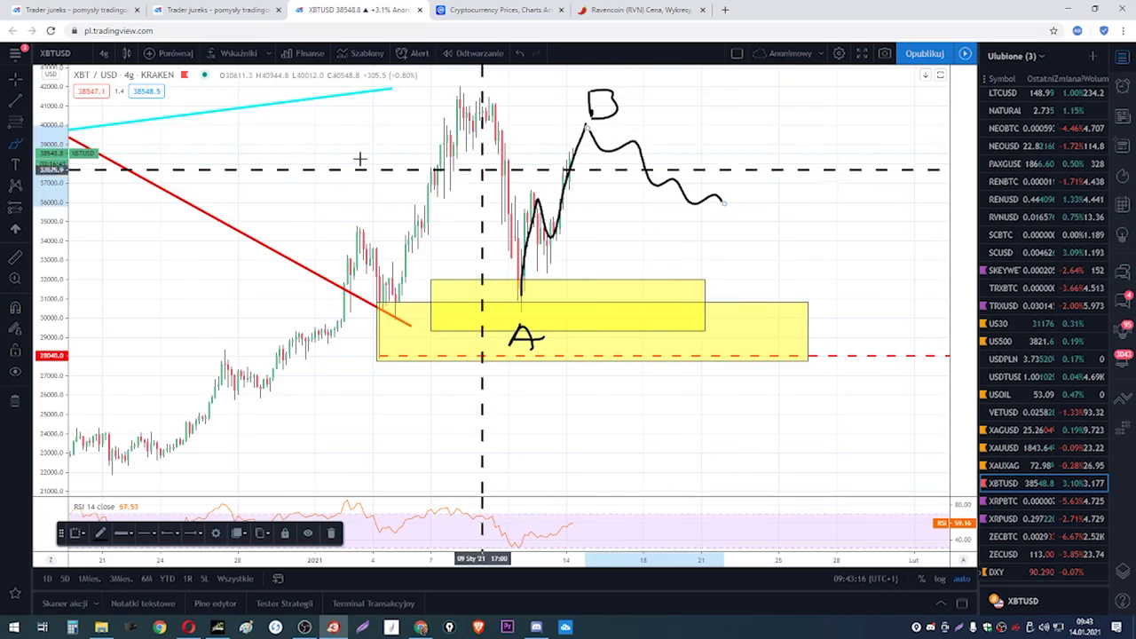
# - Draw a Fibonacci retracement from the 4 January low at about 27,733 up to about 42,003 beside B, and delete it
pyautogui.click(18, 122)
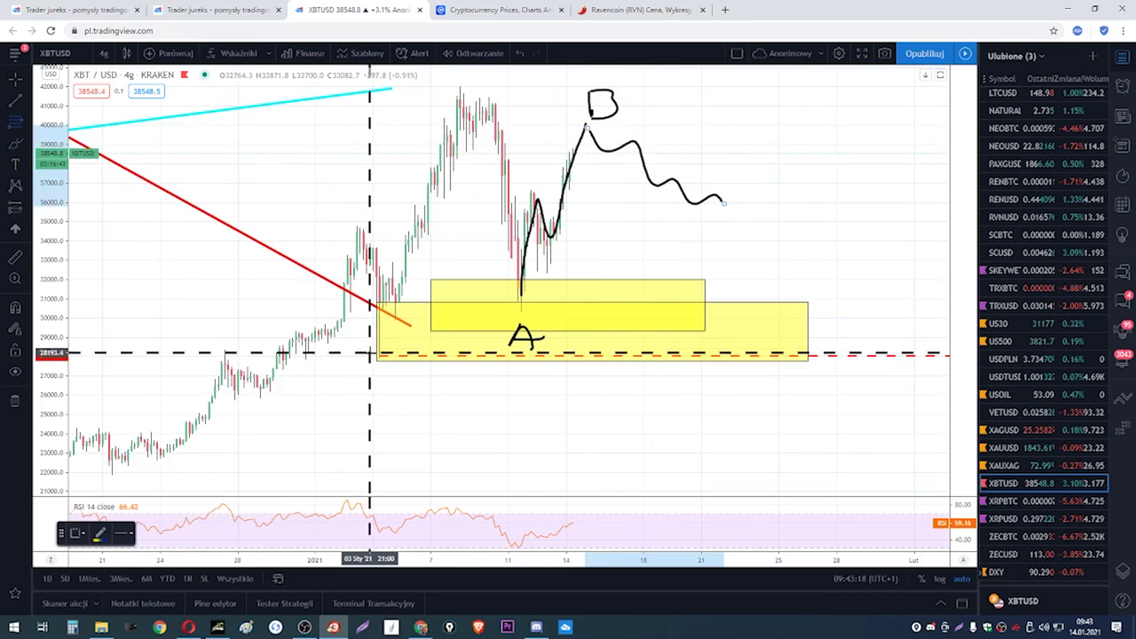
pyautogui.press('ctrl')
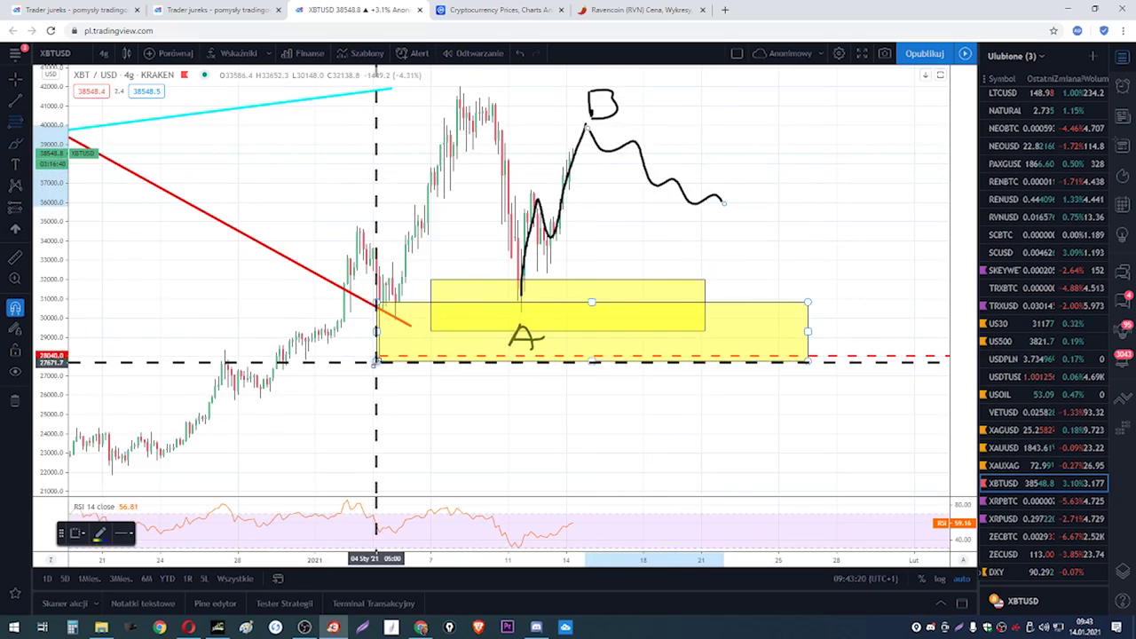
pyautogui.click(373, 360)
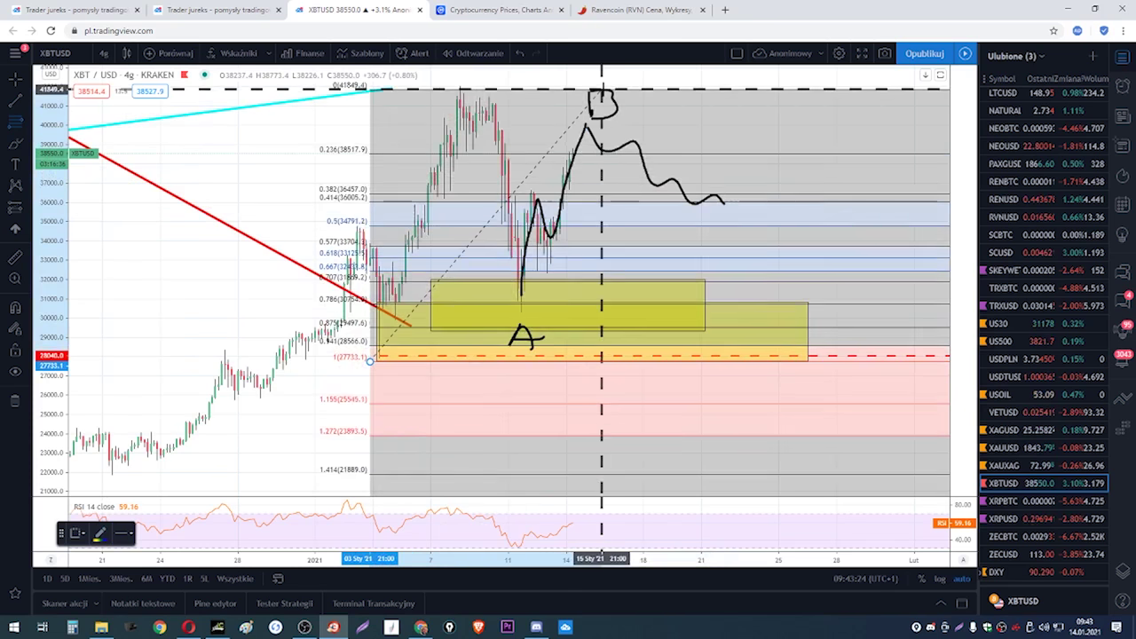
pyautogui.click(608, 89)
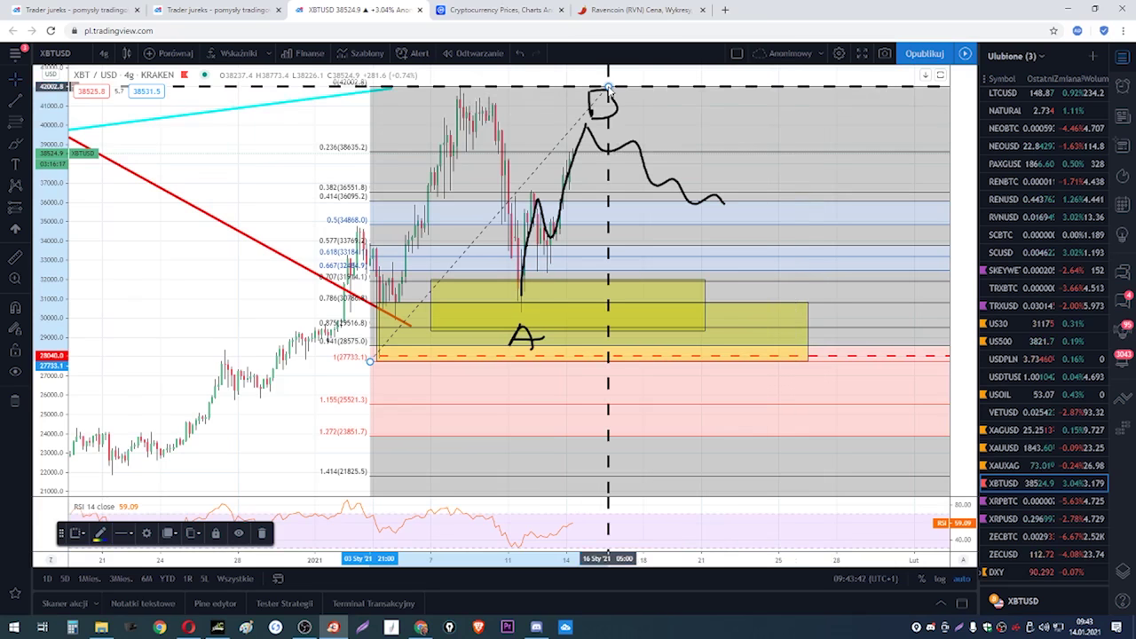
pyautogui.rightClick(608, 89)
pyautogui.click(644, 250)
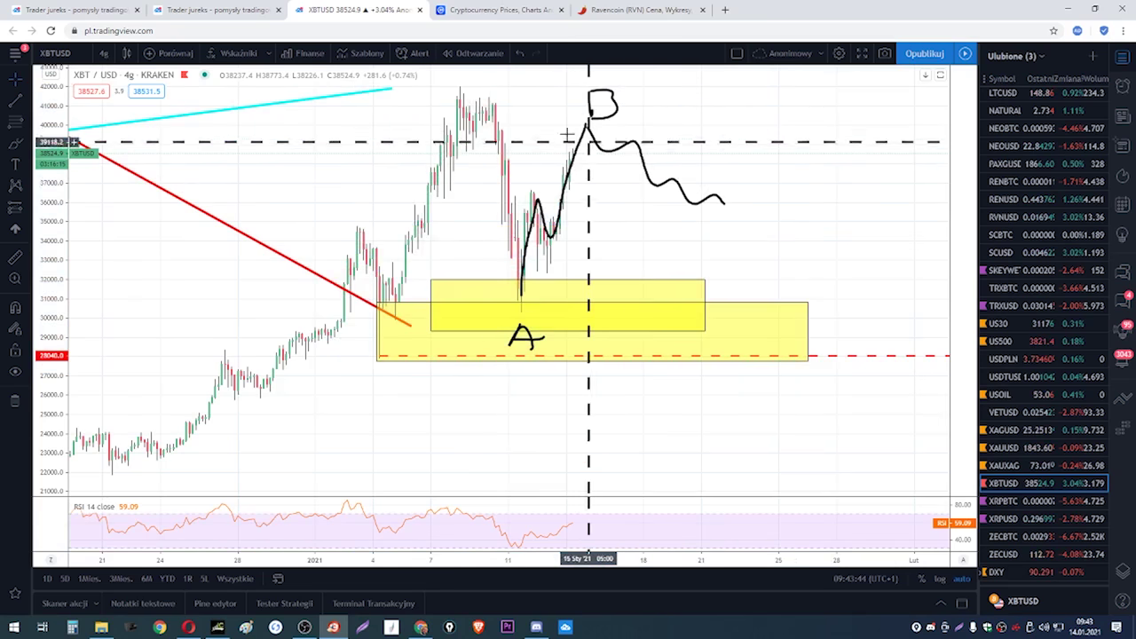
# - Restore the deleted Fibonacci retracement and remove it from the chart again
pyautogui.click(522, 55)
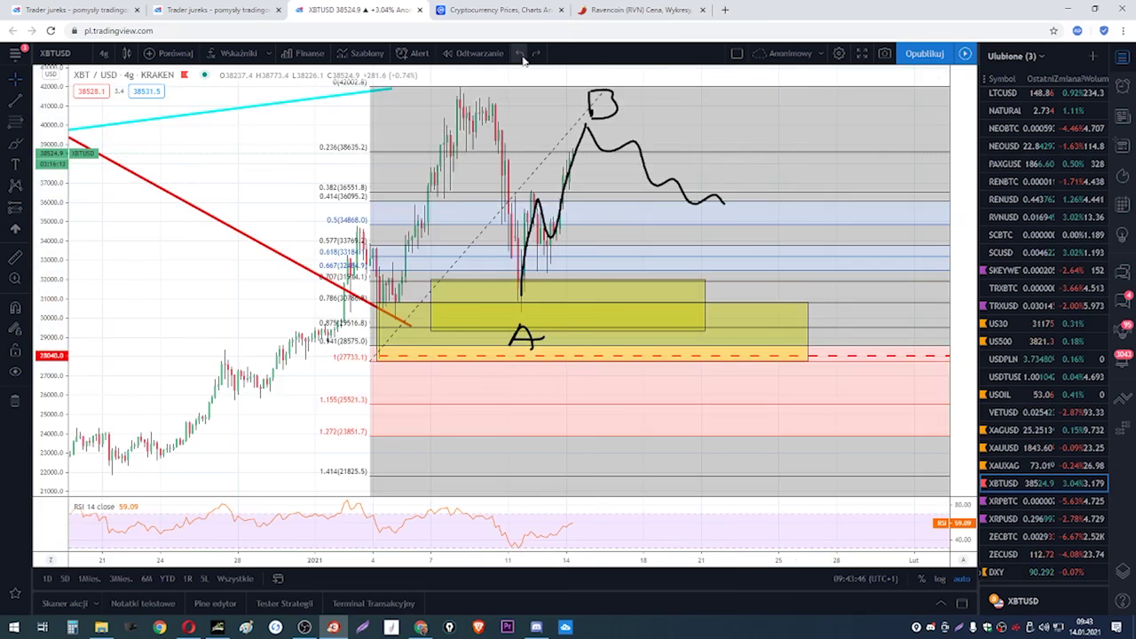
pyautogui.click(494, 212)
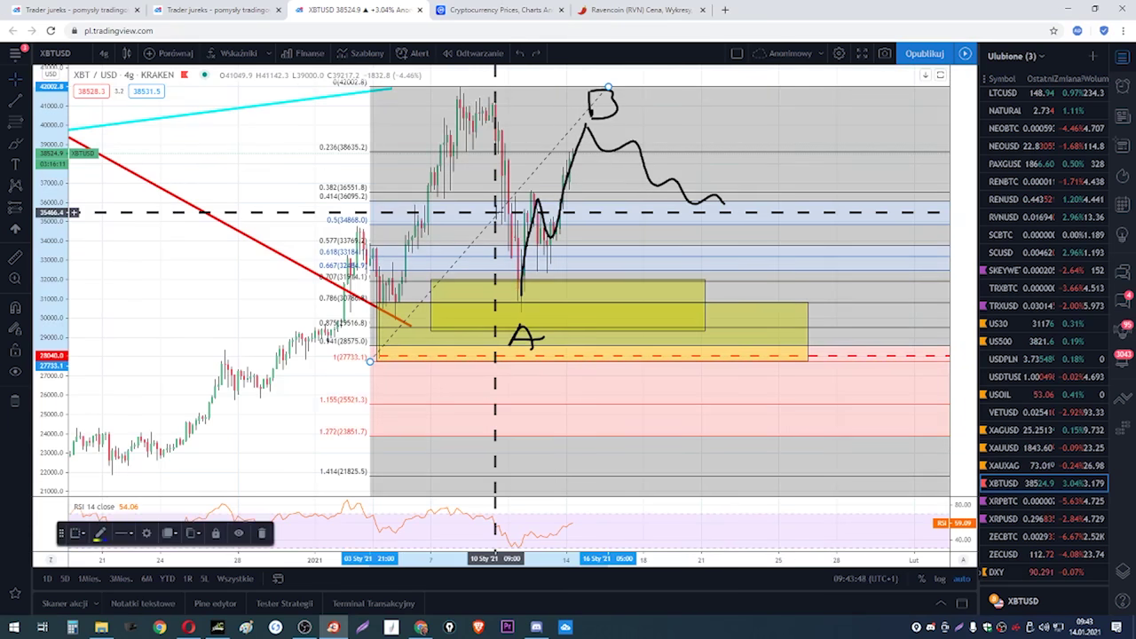
pyautogui.rightClick(495, 212)
pyautogui.moveTo(536, 437)
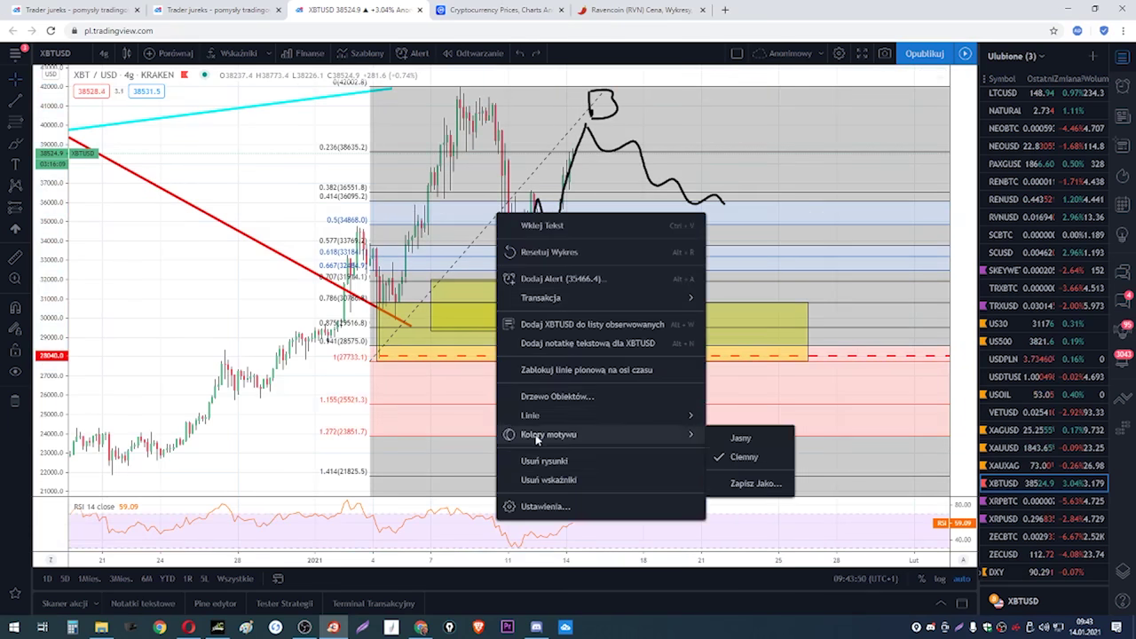
pyautogui.click(459, 253)
pyautogui.click(461, 260)
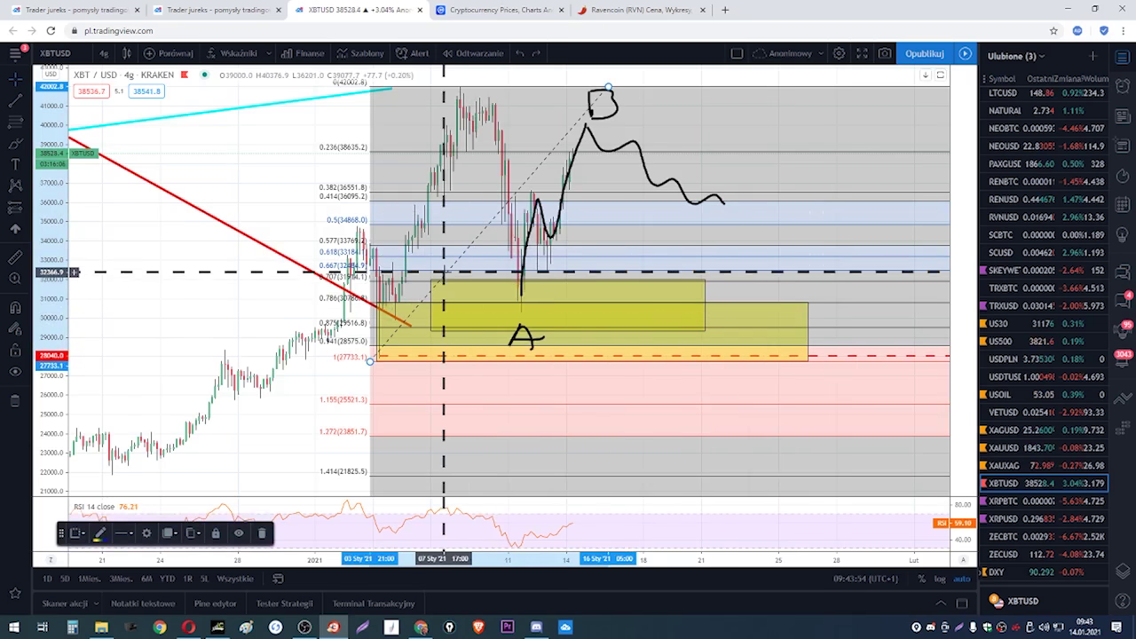
pyautogui.rightClick(448, 279)
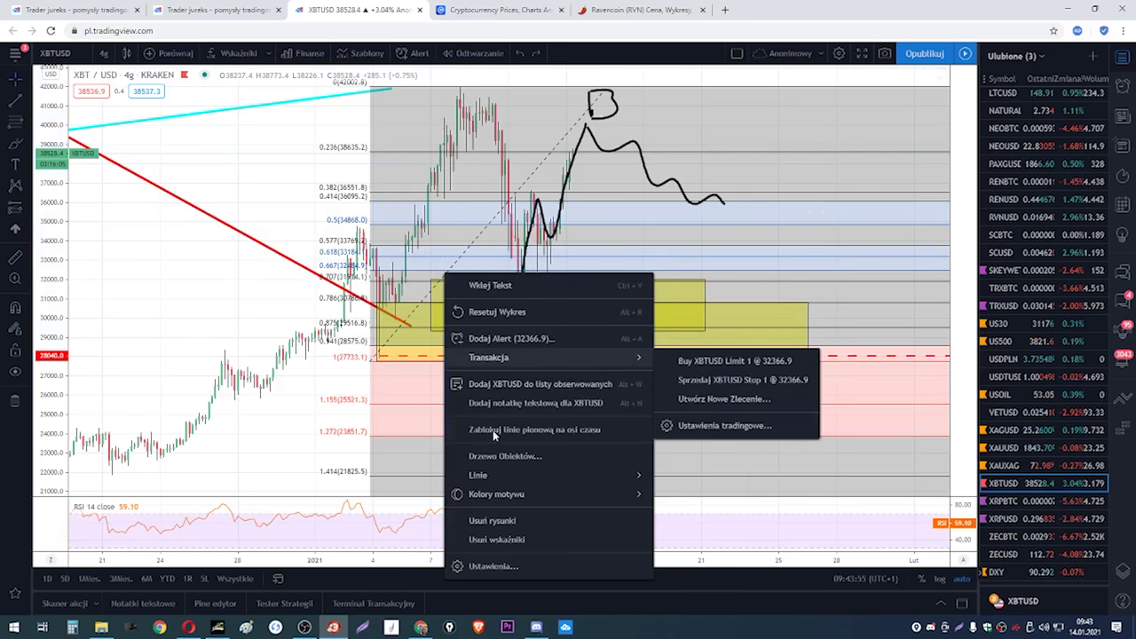
pyautogui.click(572, 133)
pyautogui.rightClick(572, 133)
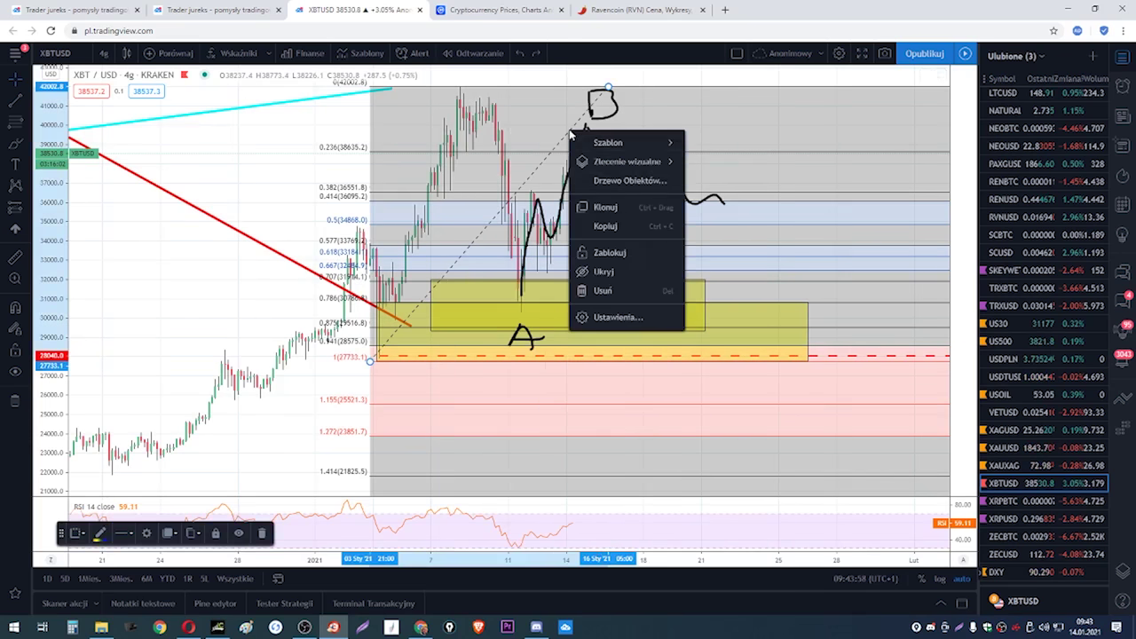
pyautogui.click(620, 291)
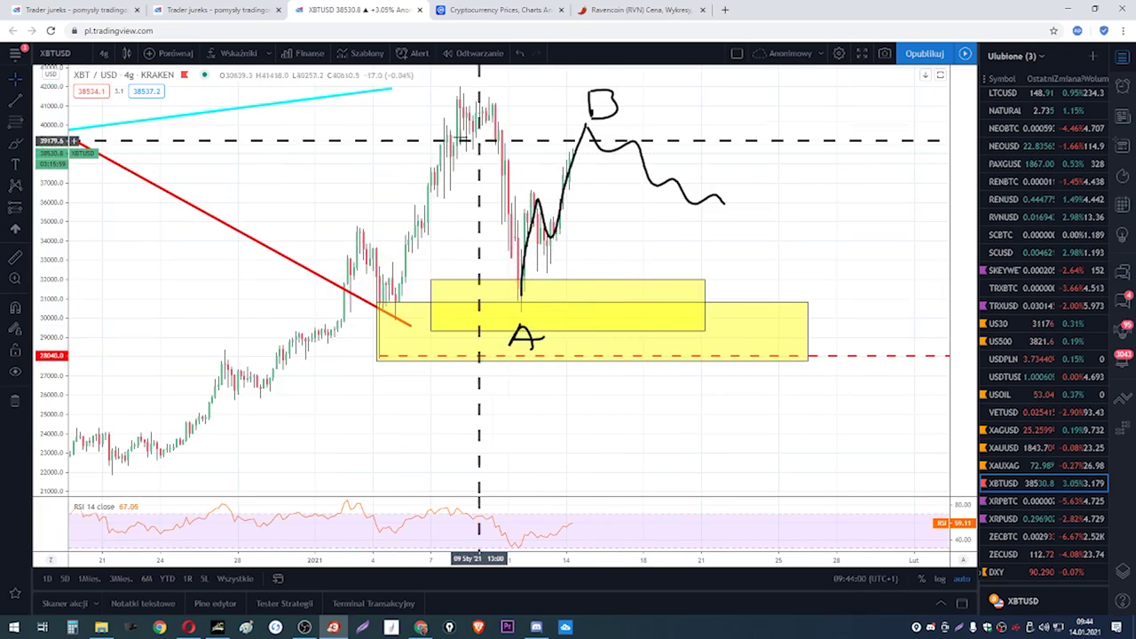
# - Draw converging trend lines from the 8 January peak down to about 35,865 and from the 4 January low up to about 36,264
pyautogui.click(19, 103)
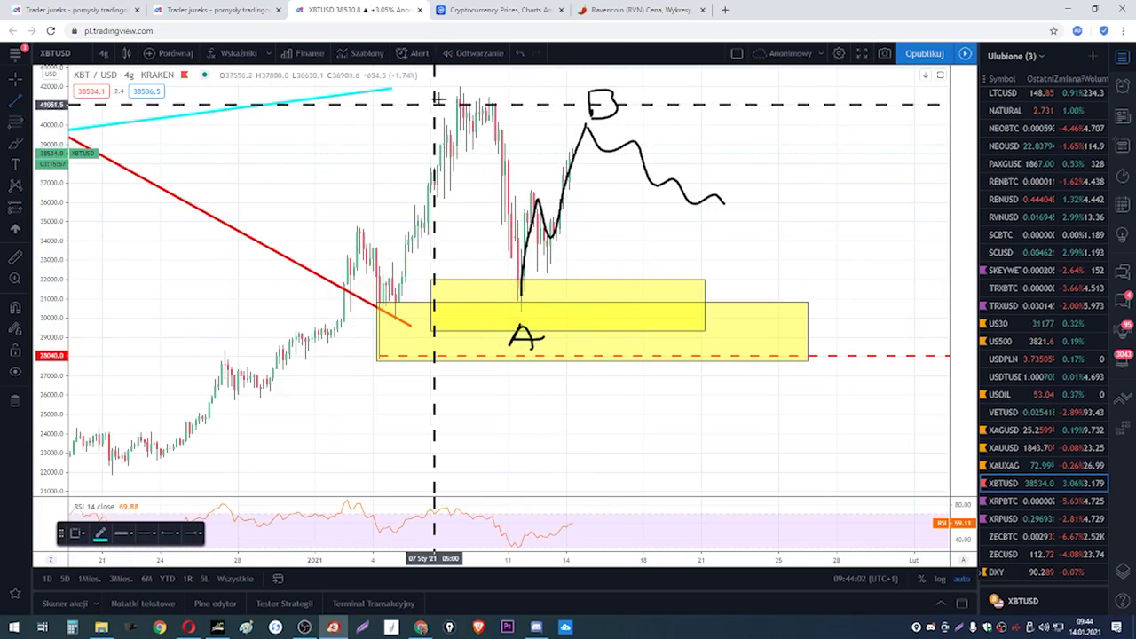
pyautogui.click(459, 88)
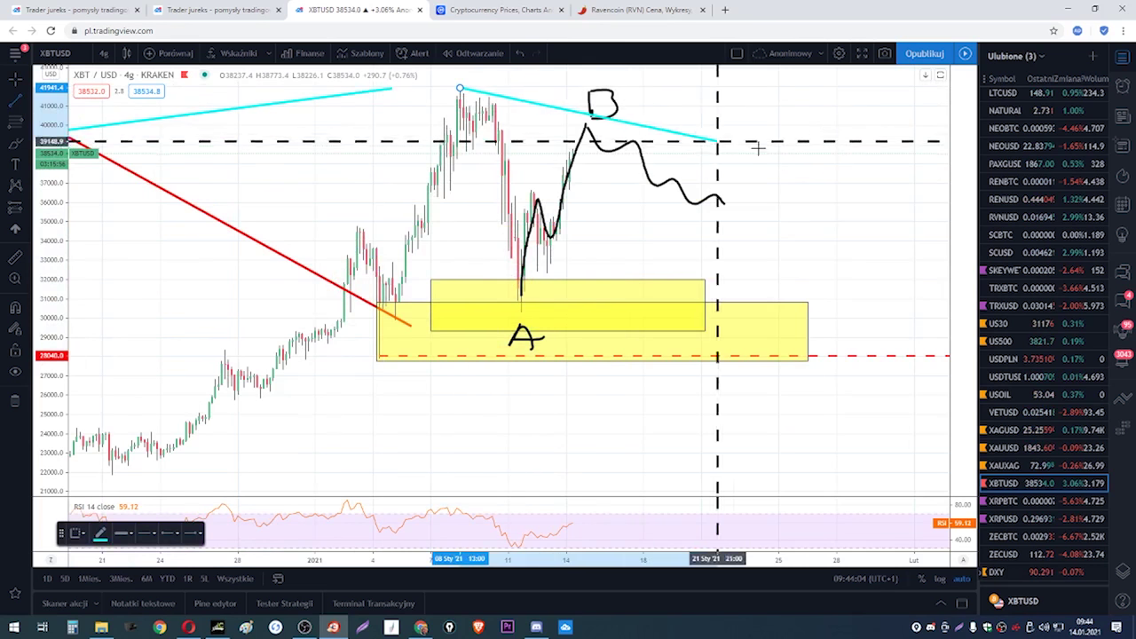
pyautogui.click(907, 204)
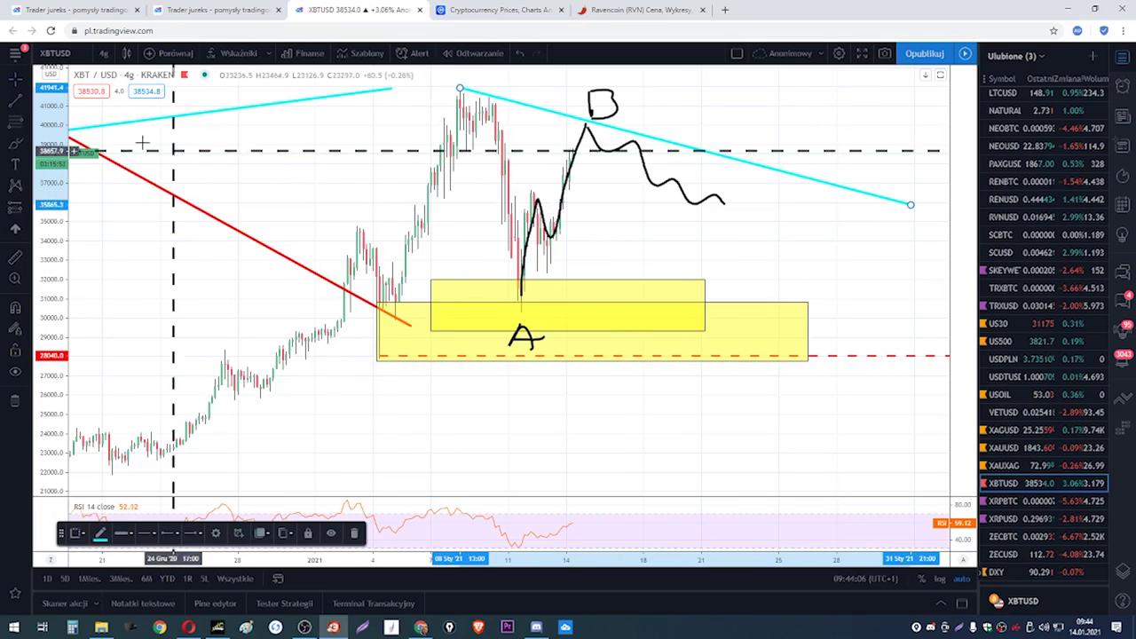
pyautogui.click(16, 103)
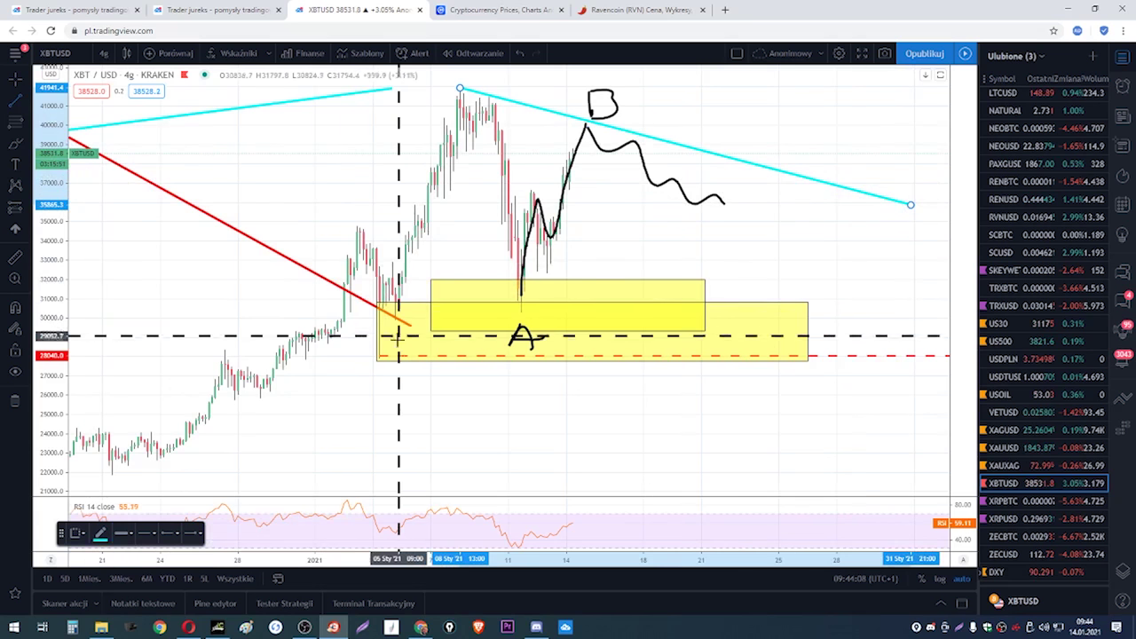
pyautogui.click(380, 357)
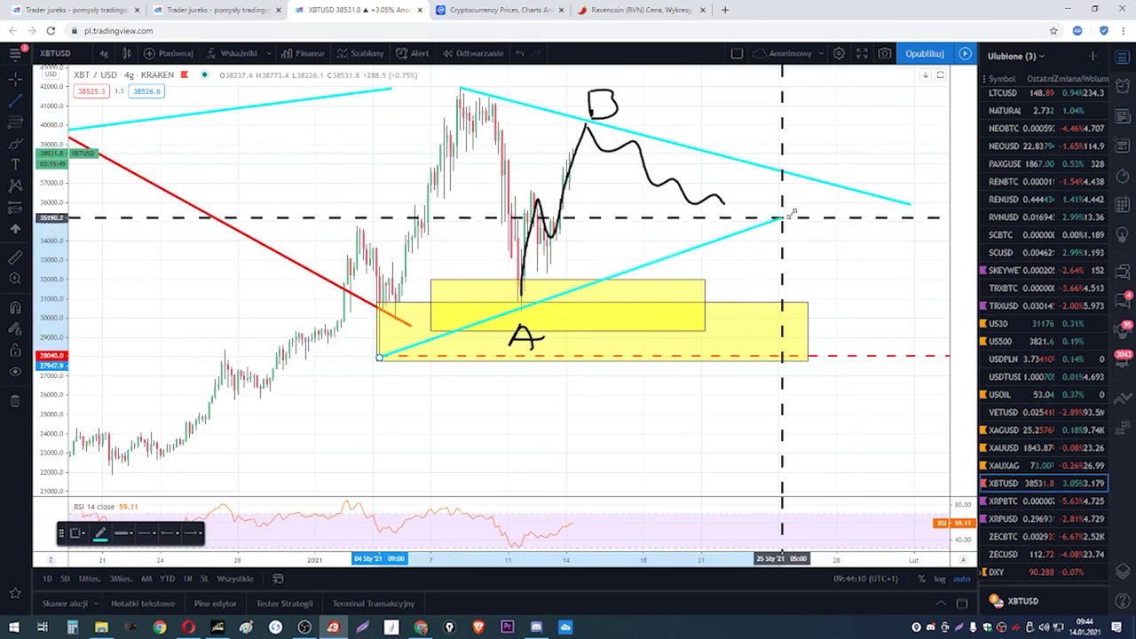
pyautogui.click(863, 196)
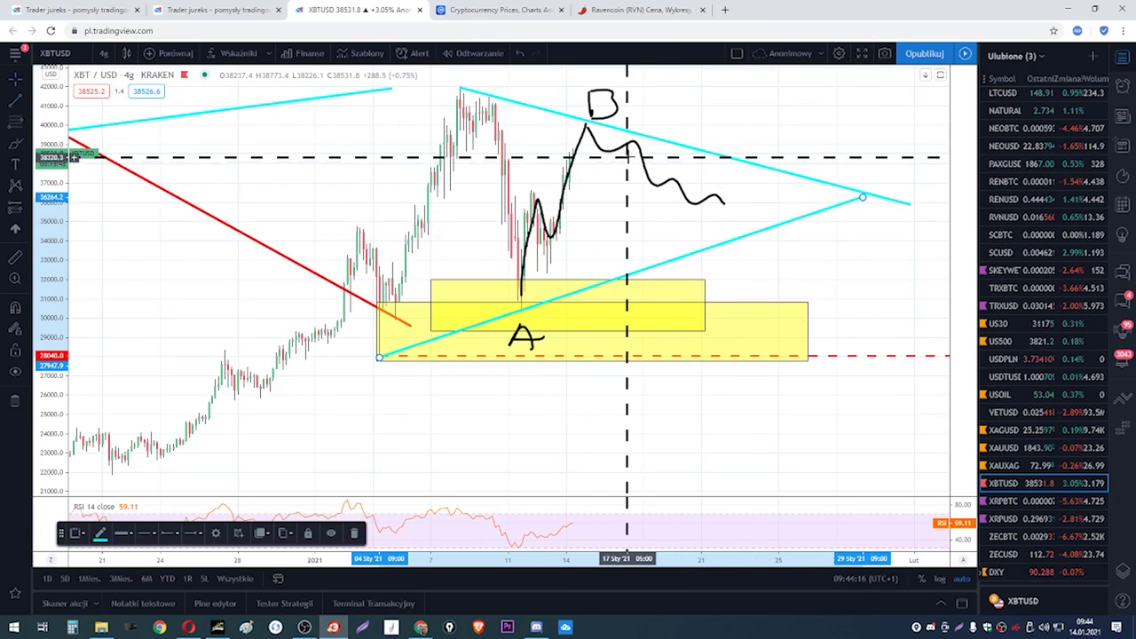
# - Brush the decline to a circled point C on the lower trend line and a rise to about 40,500, circling the upper trend line breakout
pyautogui.click(19, 144)
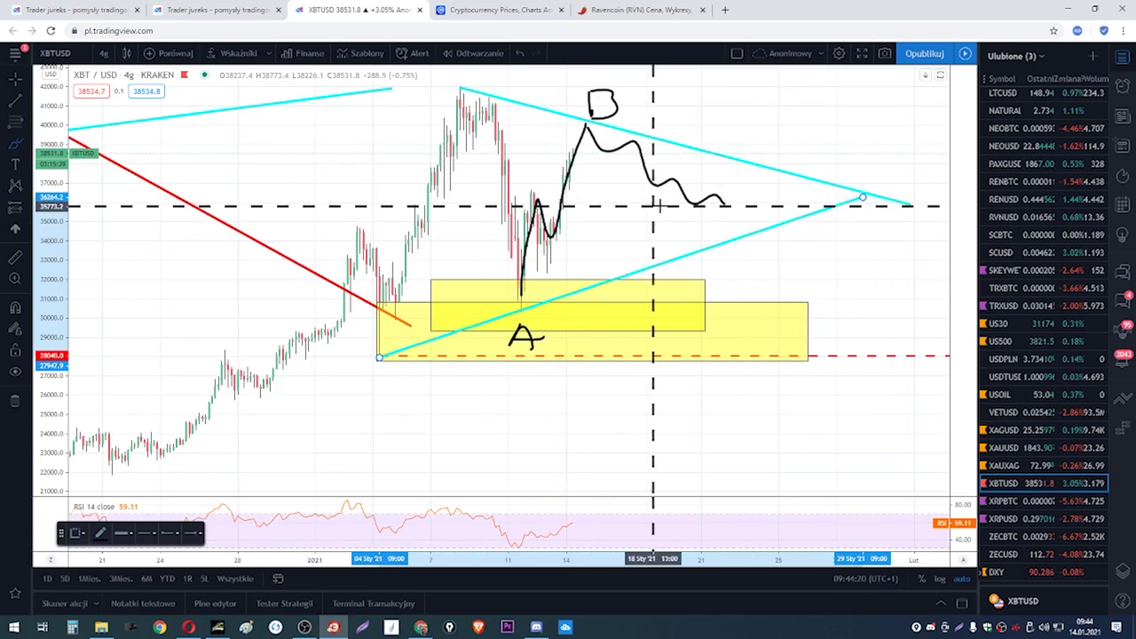
pyautogui.moveTo(729, 214)
pyautogui.mouseDown()
pyautogui.moveTo(737, 257)
pyautogui.moveTo(759, 270)
pyautogui.mouseUp()
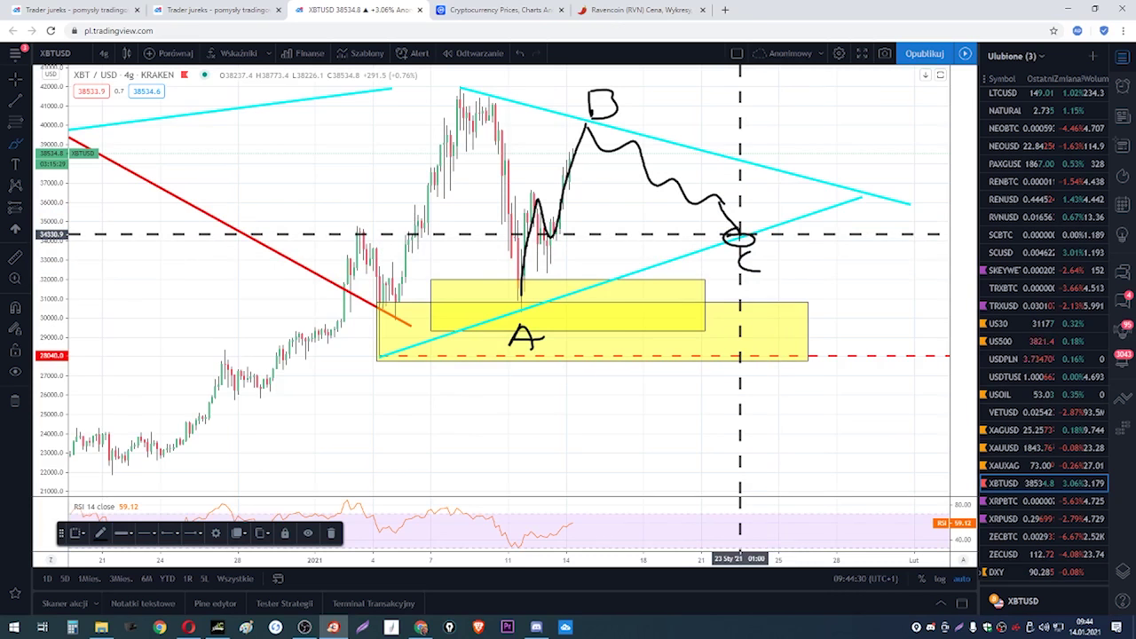
pyautogui.moveTo(739, 238)
pyautogui.mouseDown()
pyautogui.moveTo(771, 176)
pyautogui.moveTo(802, 175)
pyautogui.moveTo(824, 115)
pyautogui.mouseUp()
pyautogui.moveTo(806, 157)
pyautogui.mouseDown()
pyautogui.moveTo(792, 171)
pyautogui.moveTo(820, 160)
pyautogui.mouseUp()
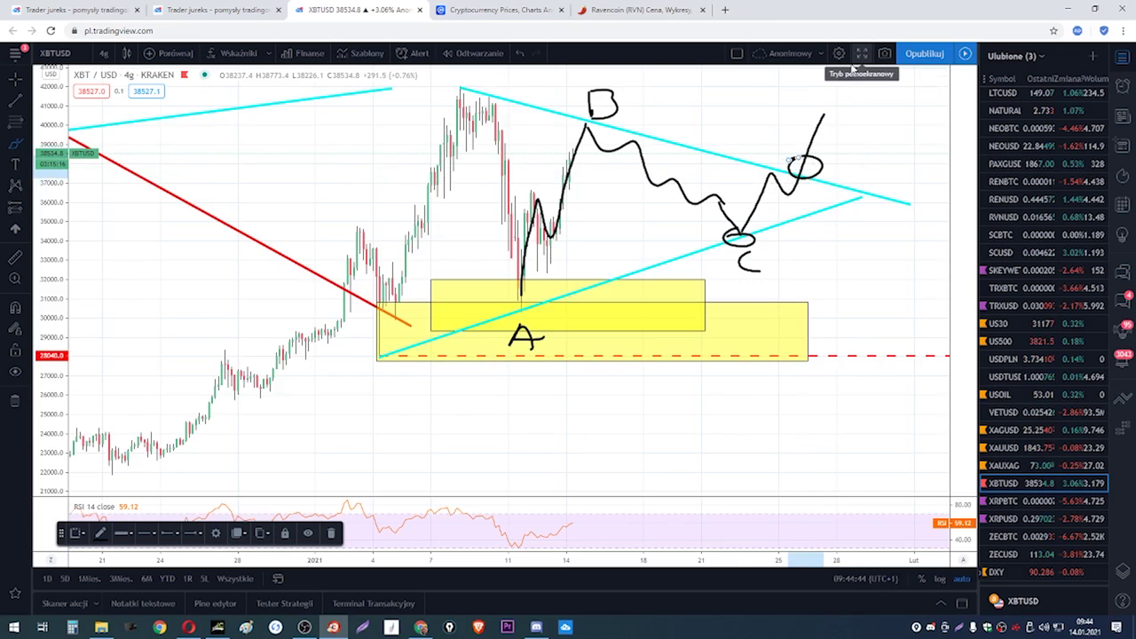
# - Undo the brush strokes around C and both trend lines, and delete the restored Fibonacci retracement
pyautogui.scroll(-3, 830, 169)
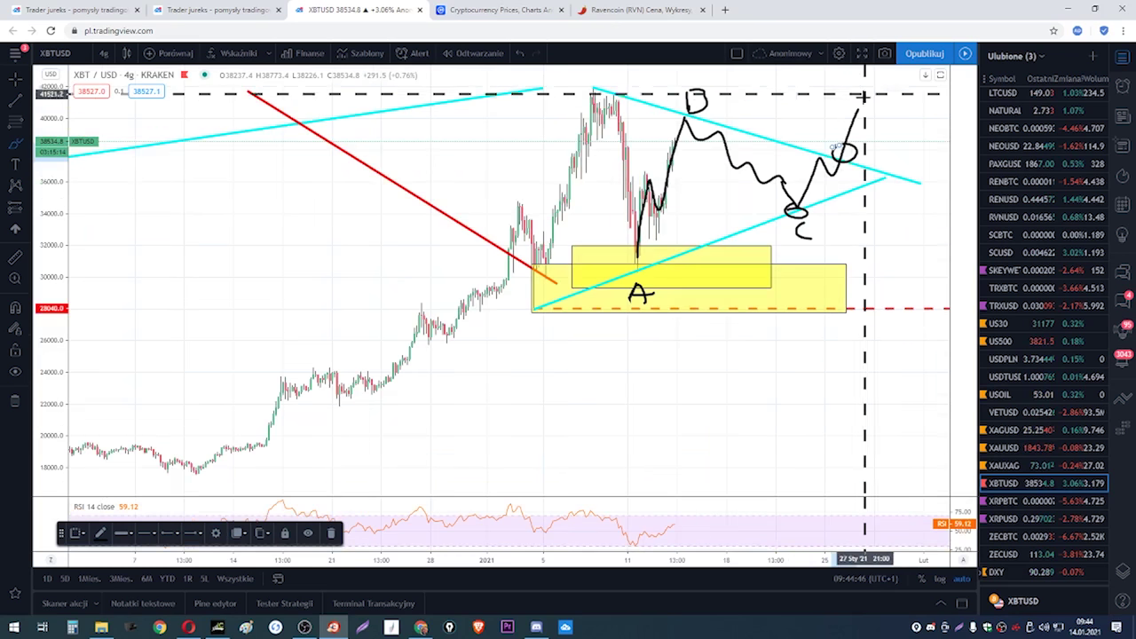
pyautogui.scroll(3, 786, 185)
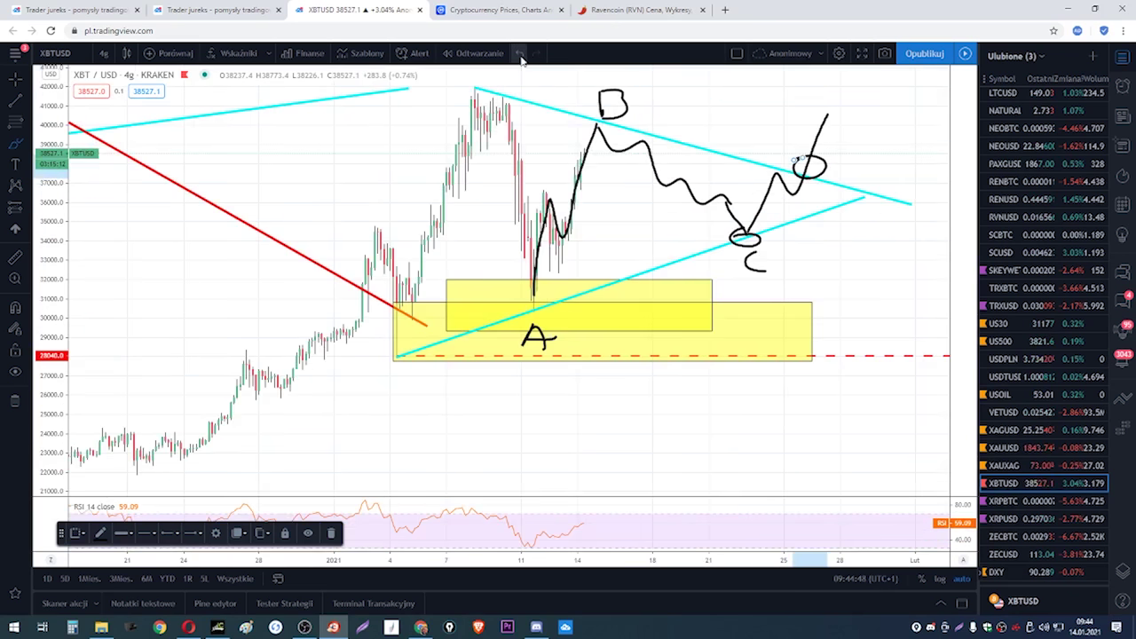
pyautogui.click(522, 58)
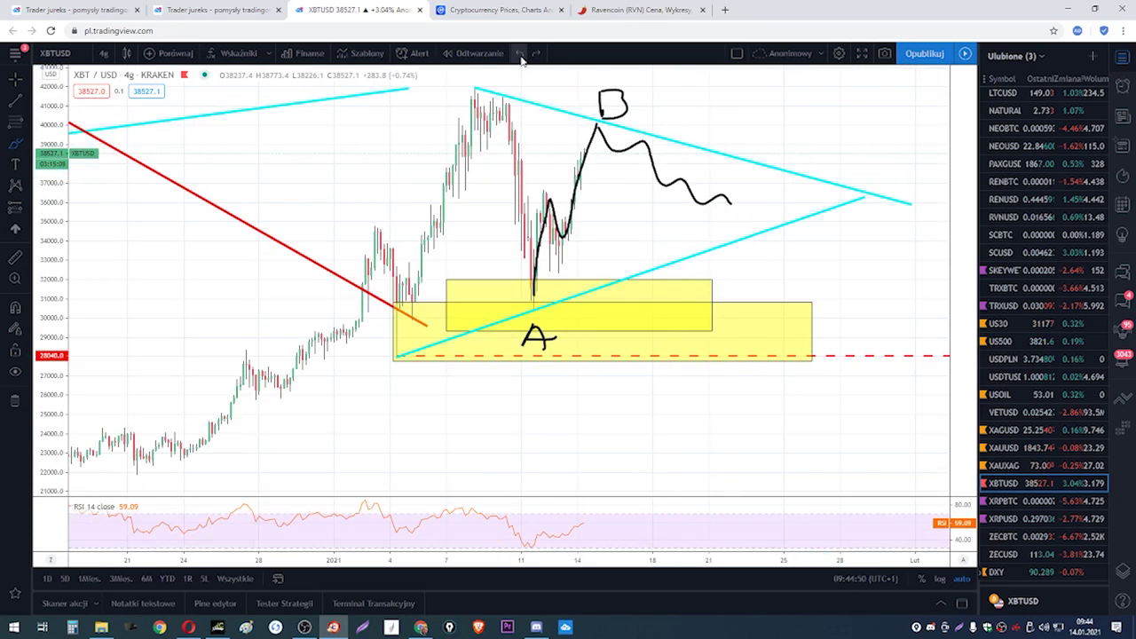
pyautogui.click(522, 58)
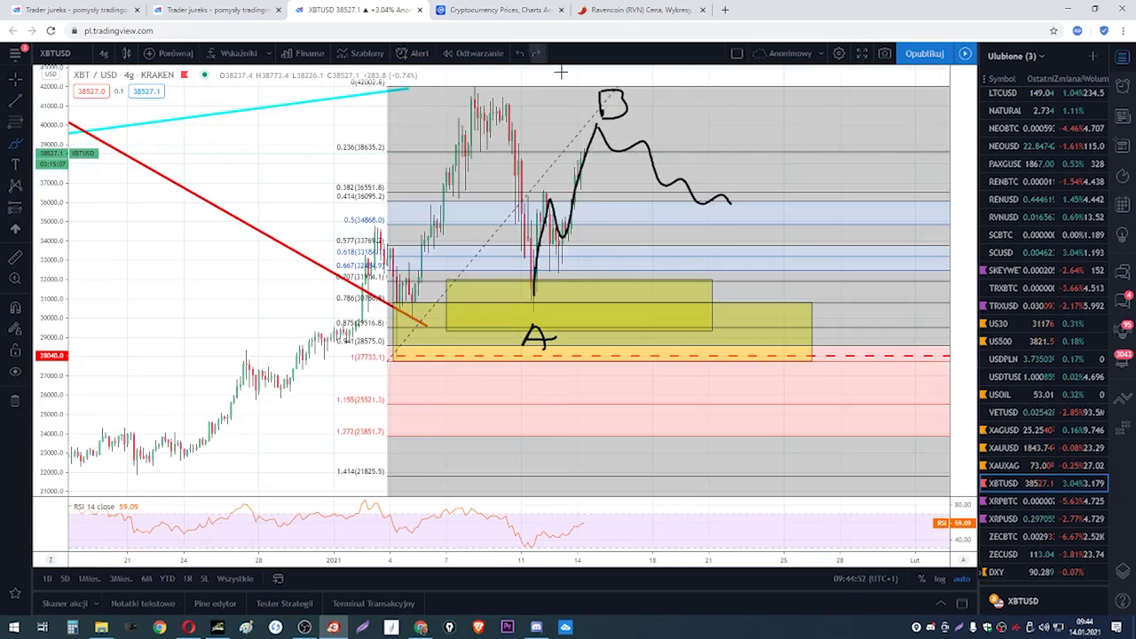
pyautogui.click(616, 88)
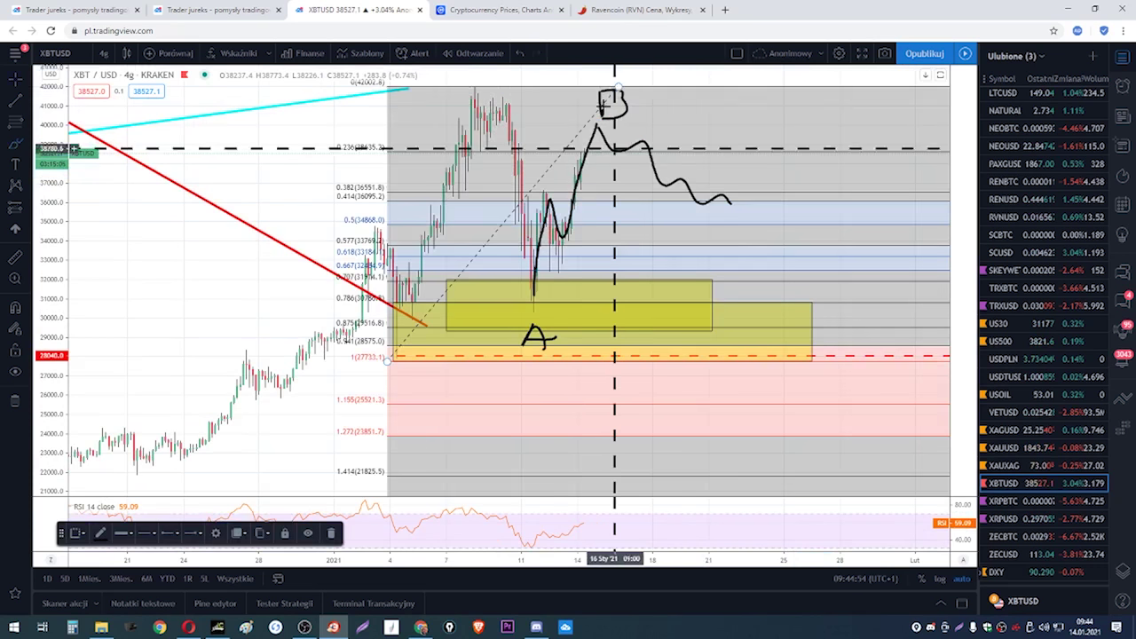
pyautogui.rightClick(614, 88)
pyautogui.click(630, 155)
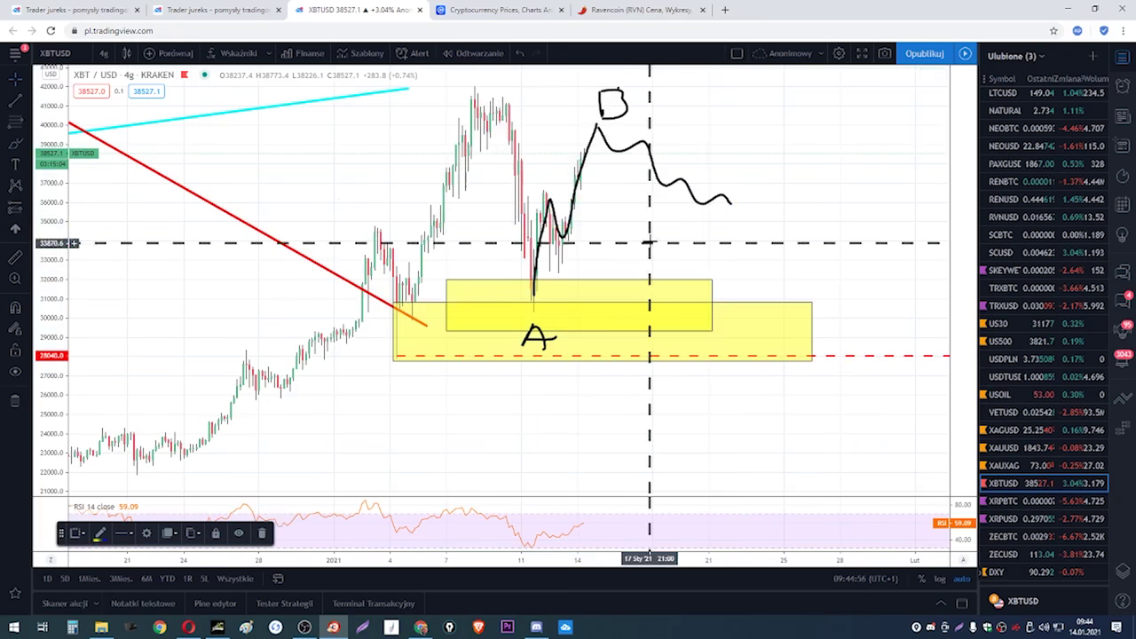
# - Delete the wavy decline stroke and the handwritten letter B above the end of the rise
pyautogui.click(628, 149)
pyautogui.press('Delete')
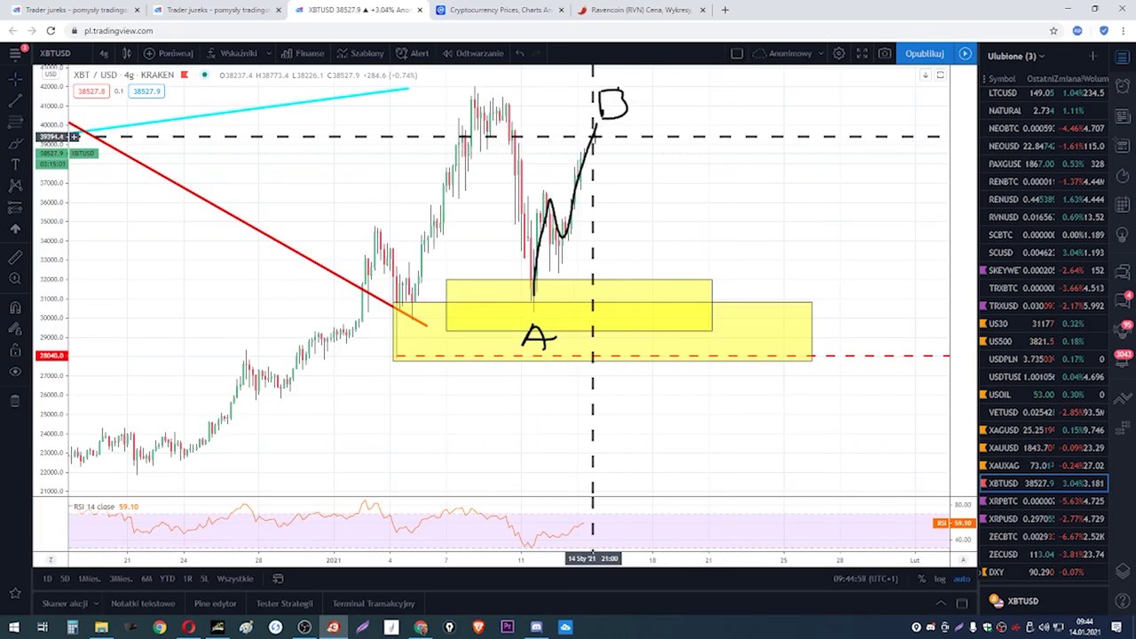
pyautogui.click(623, 99)
pyautogui.press('Delete')
pyautogui.click(601, 105)
pyautogui.press('Delete')
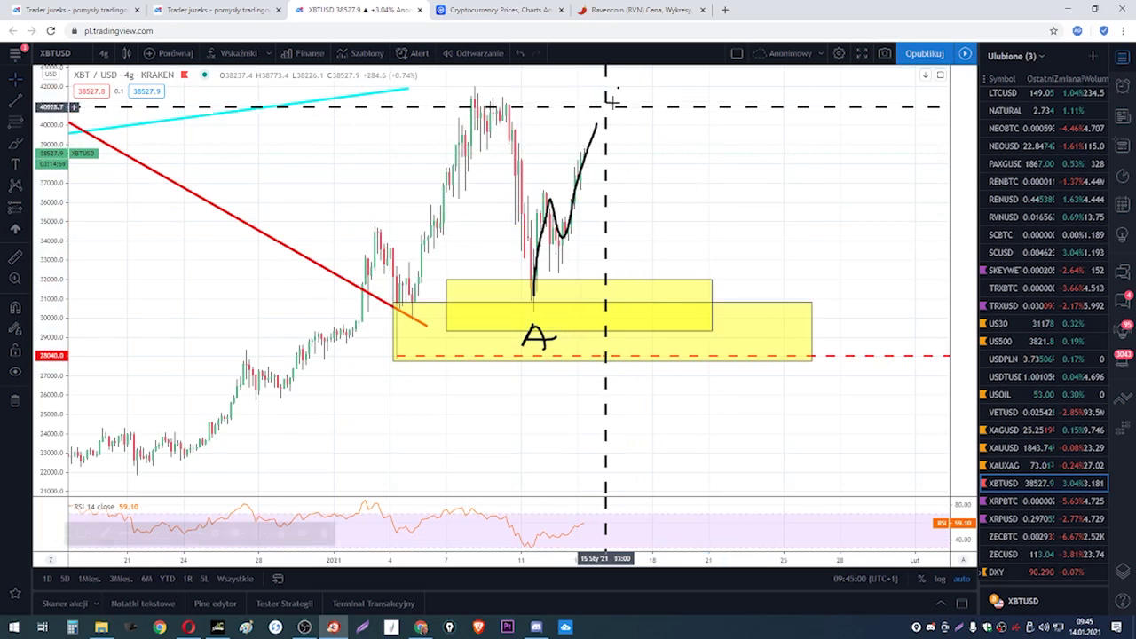
# - Brush a wavy rise from the current price to about 48,000 and a horizontal line along the January high near 42,000
pyautogui.click(533, 333)
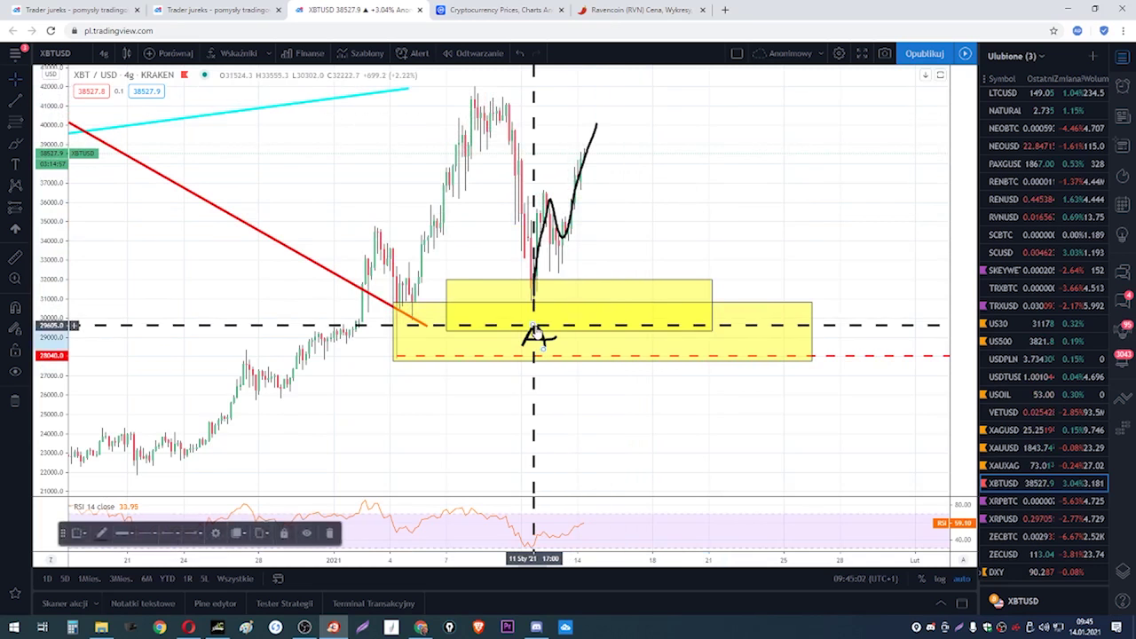
pyautogui.click(533, 326)
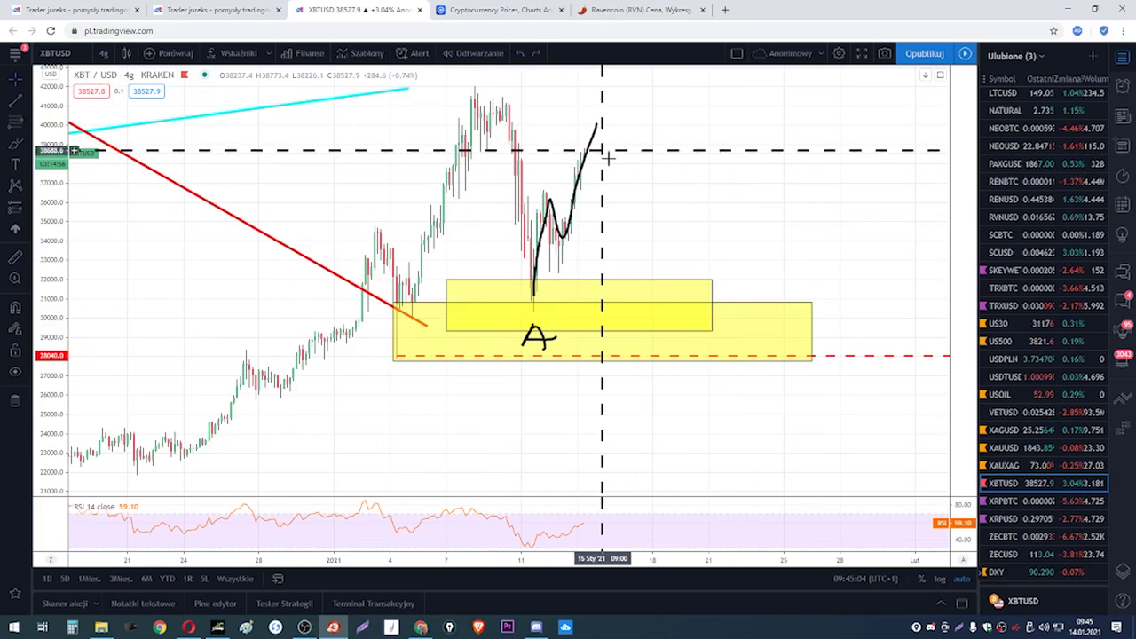
pyautogui.scroll(-3, 49, 160)
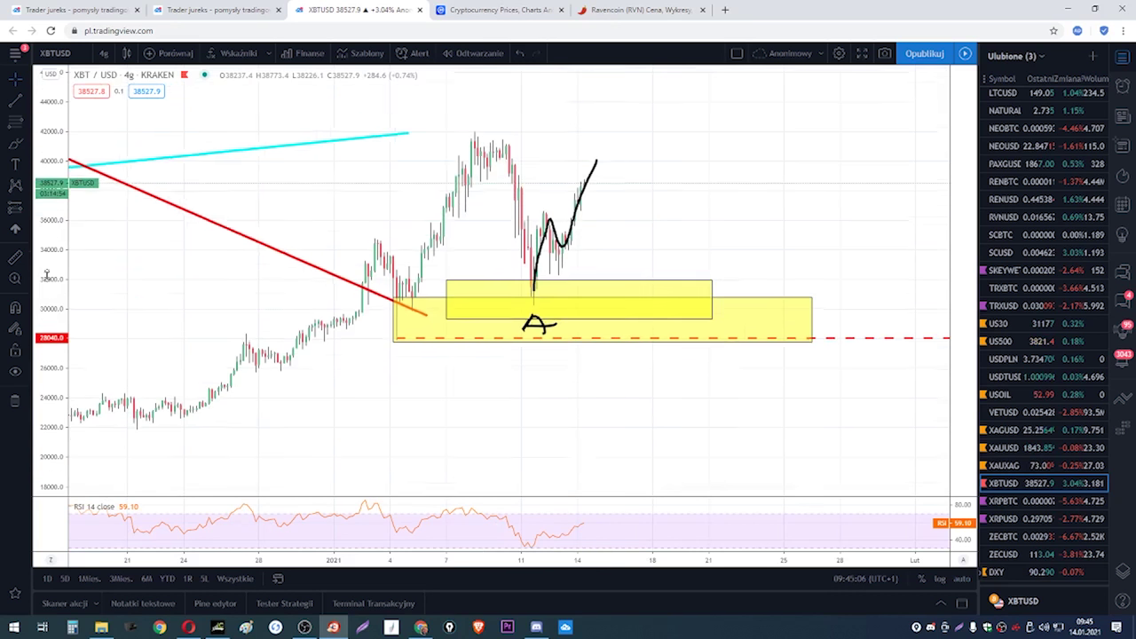
pyautogui.click(15, 142)
pyautogui.moveTo(586, 192)
pyautogui.mouseDown()
pyautogui.moveTo(608, 140)
pyautogui.moveTo(654, 127)
pyautogui.moveTo(685, 67)
pyautogui.mouseUp()
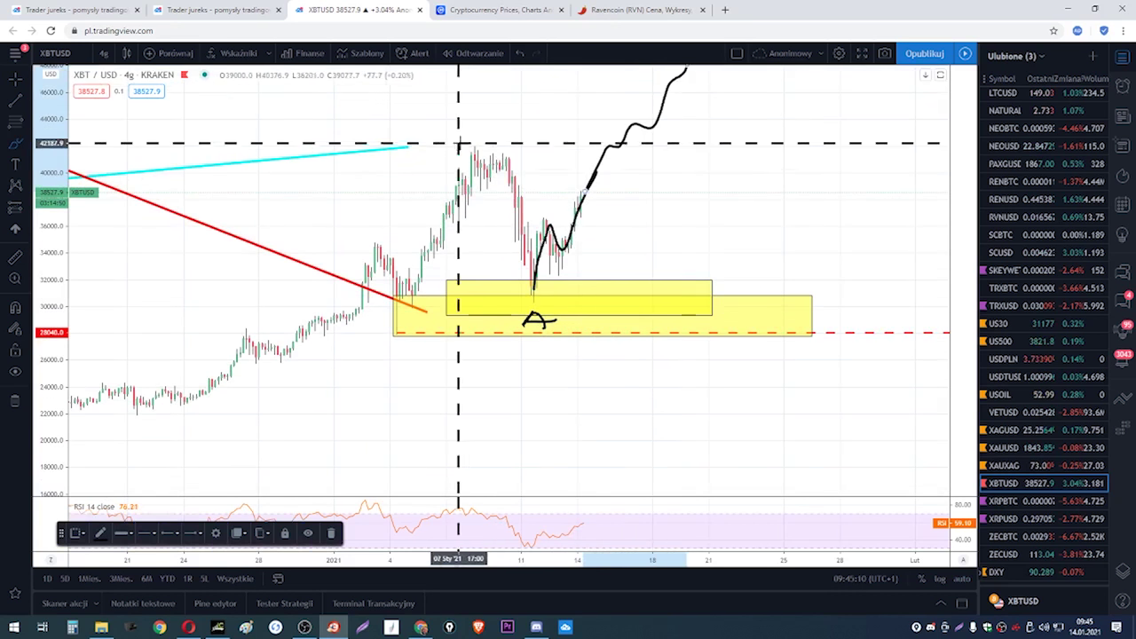
pyautogui.moveTo(459, 144); pyautogui.dragTo(711, 146)
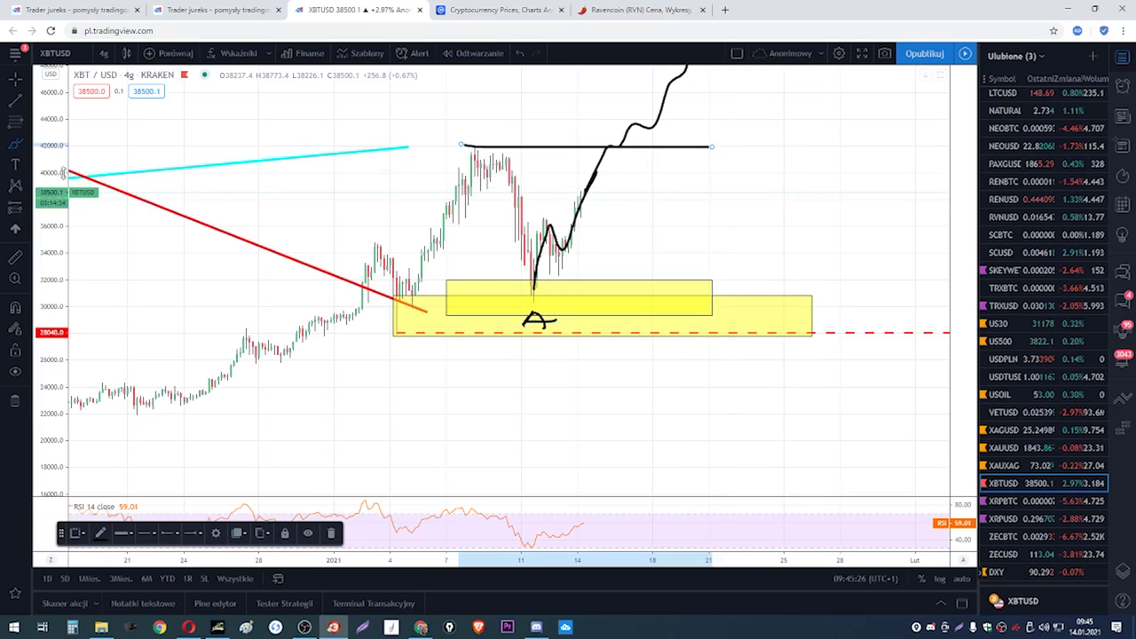
pyautogui.moveTo(46, 216); pyautogui.dragTo(46, 234)
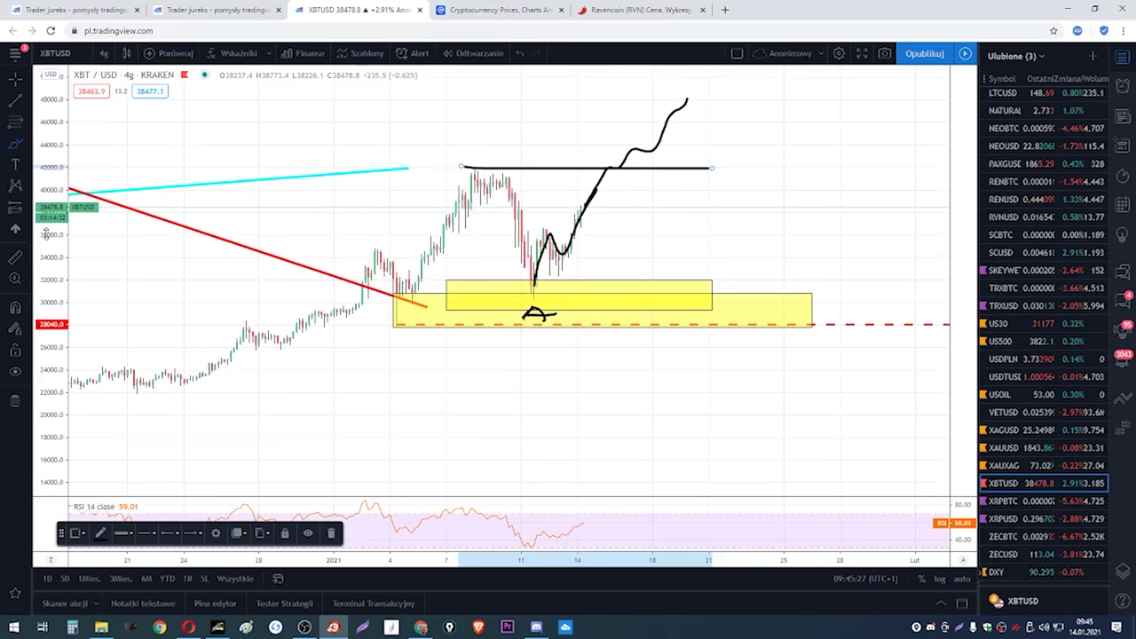
# - Draw a trend line from the 8 January peak at about 41,977 down to about 30,307 and shift a copy beyond the brushed rise's end
pyautogui.click(16, 106)
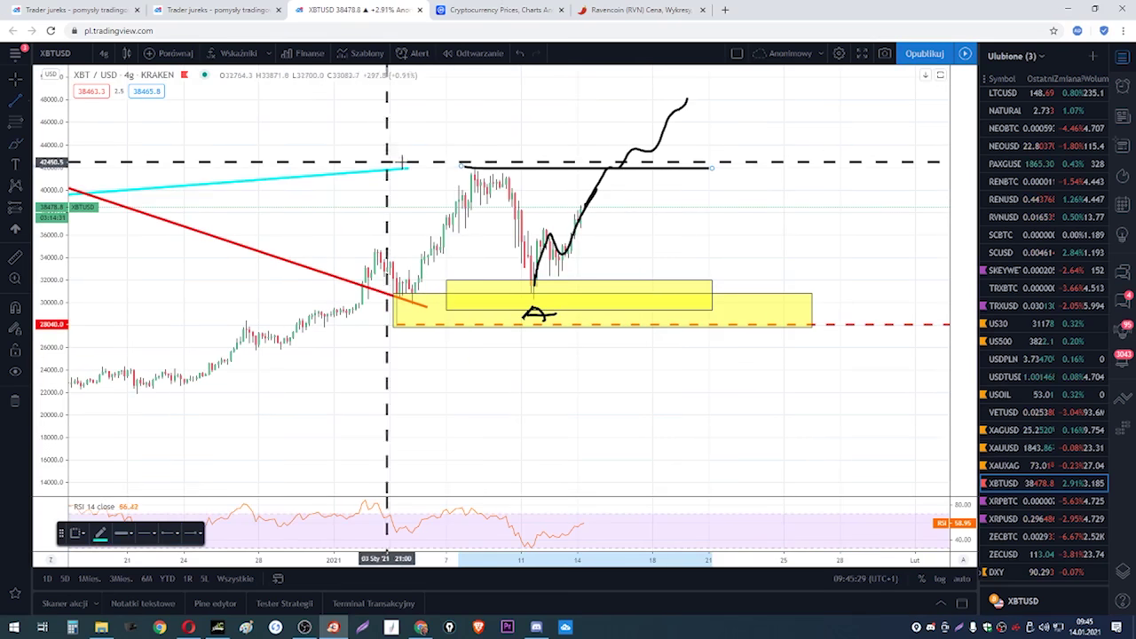
pyautogui.click(476, 173)
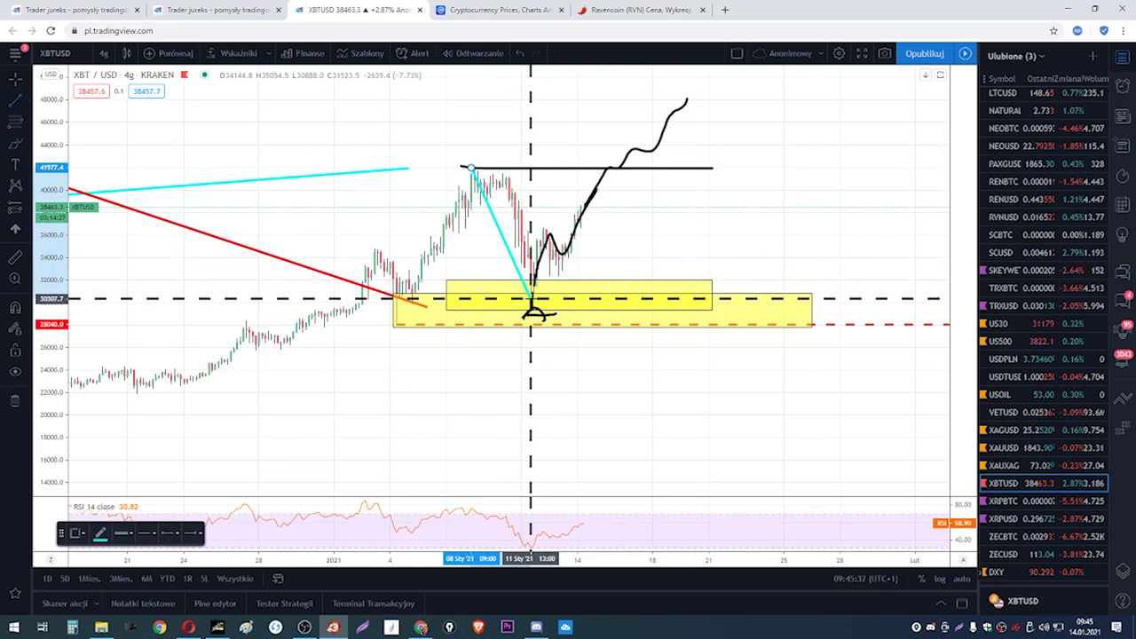
pyautogui.click(531, 297)
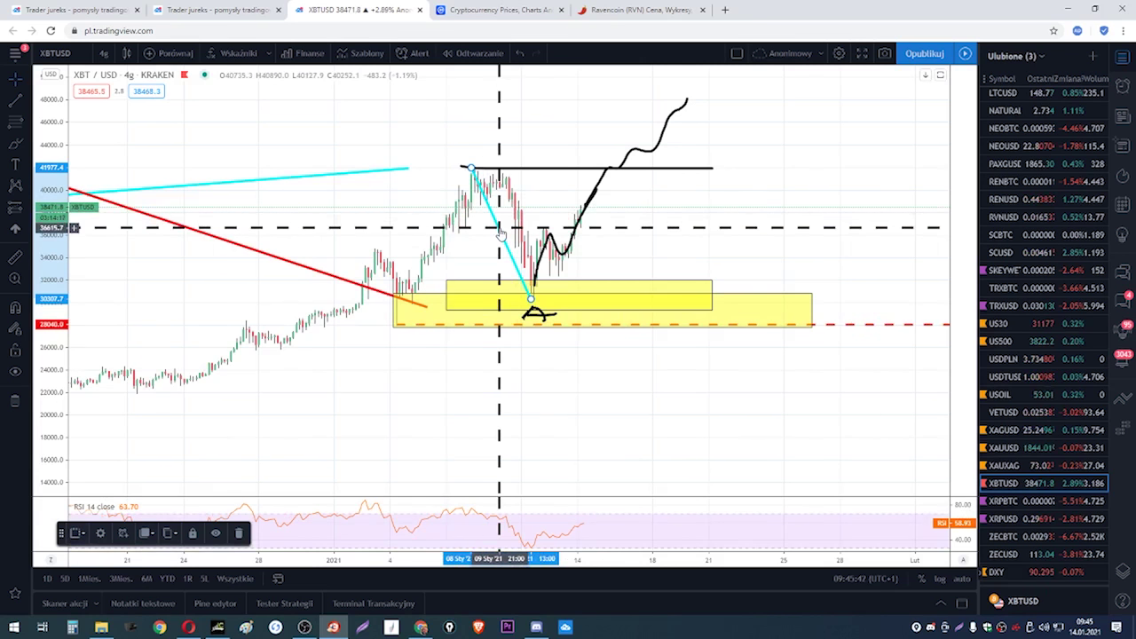
pyautogui.moveTo(500, 235); pyautogui.dragTo(721, 160)
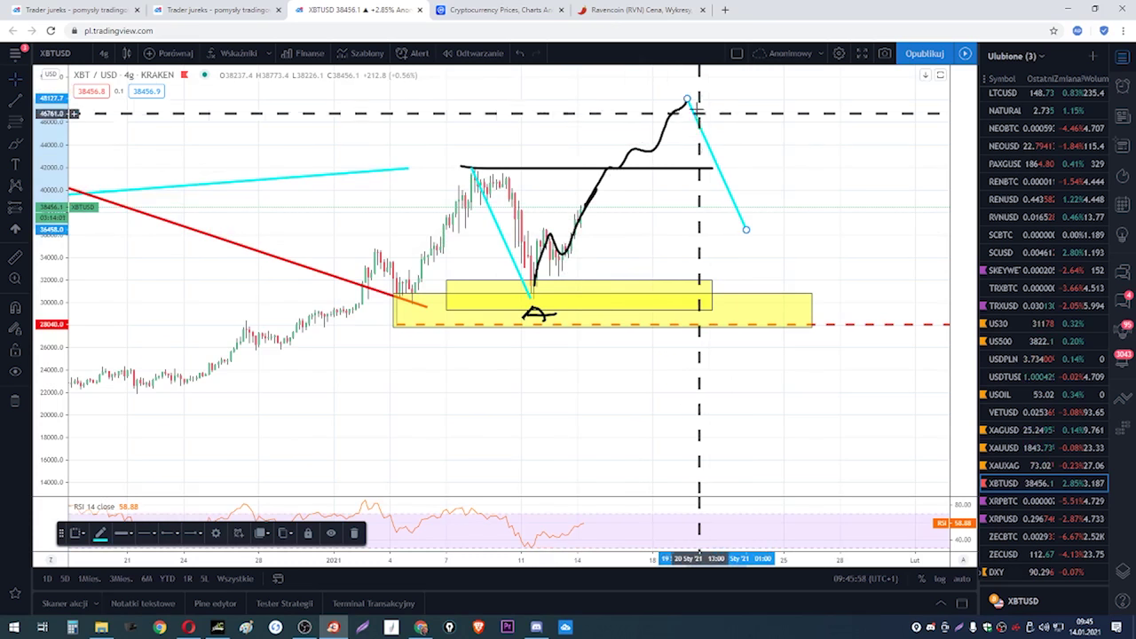
pyautogui.moveTo(706, 143); pyautogui.dragTo(733, 108)
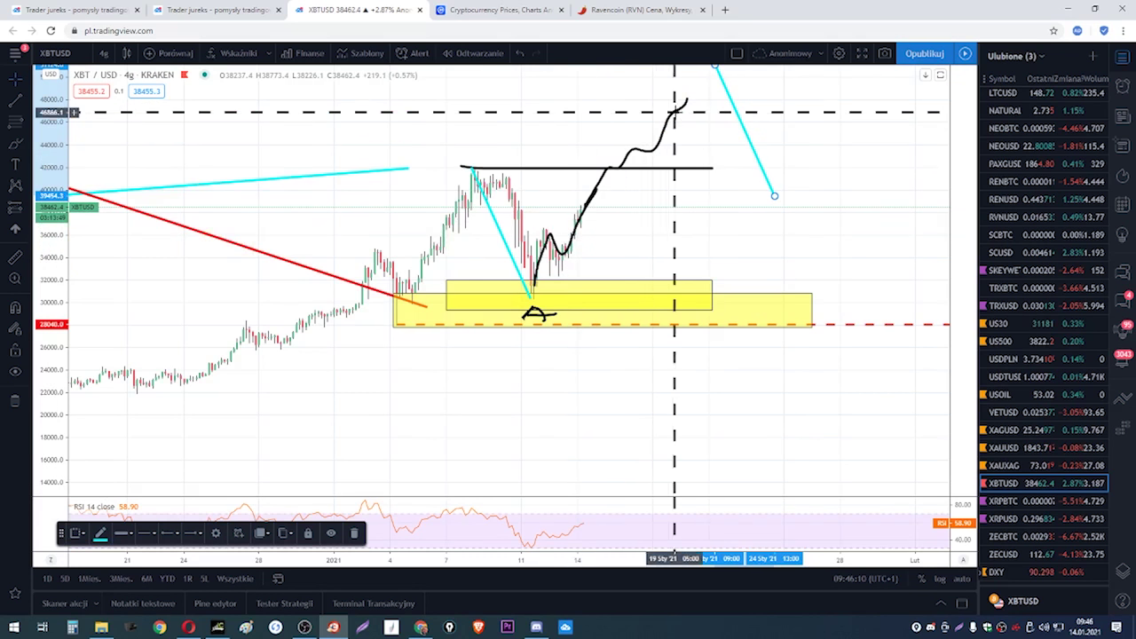
# - Undo both decline trend lines, the horizontal line at the high and the extended wavy rise
pyautogui.click(519, 55)
pyautogui.click(520, 56)
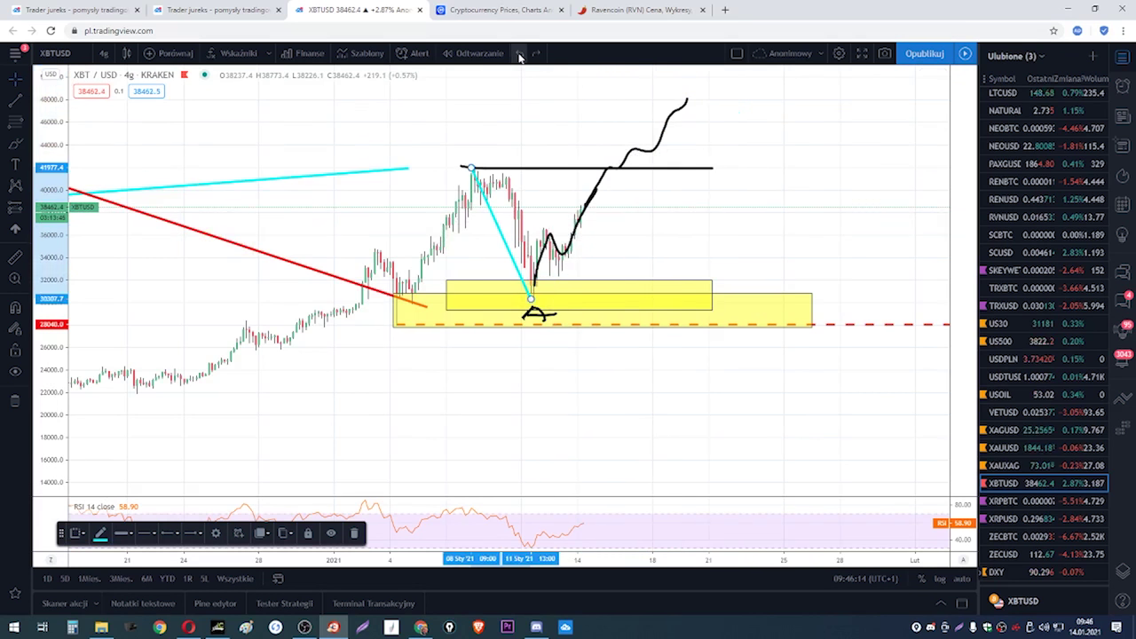
pyautogui.click(520, 55)
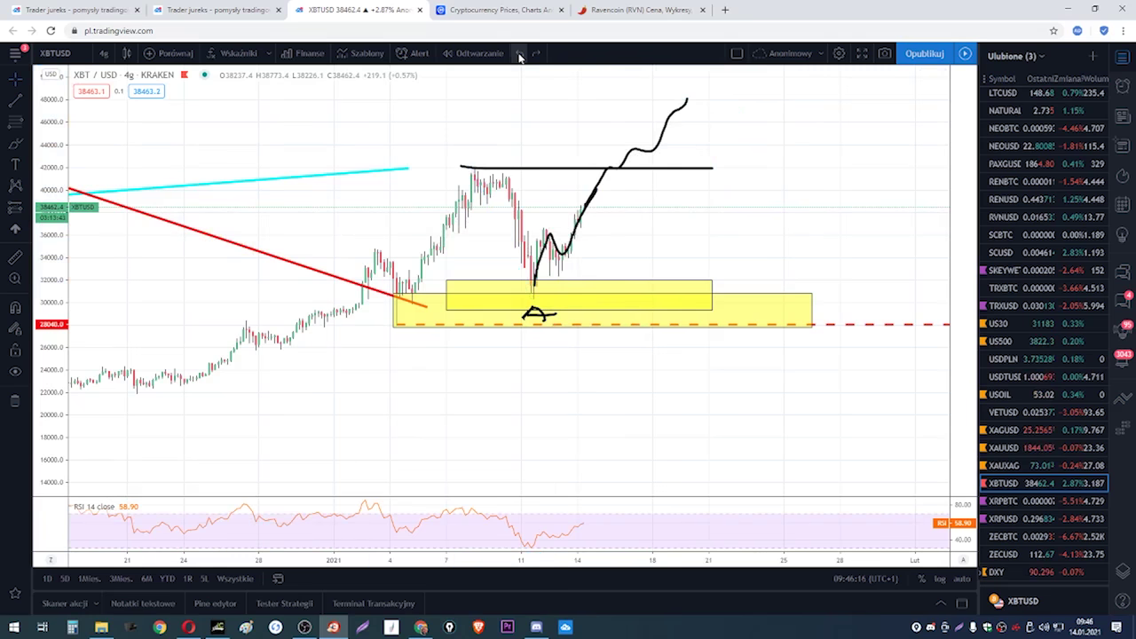
pyautogui.click(519, 55)
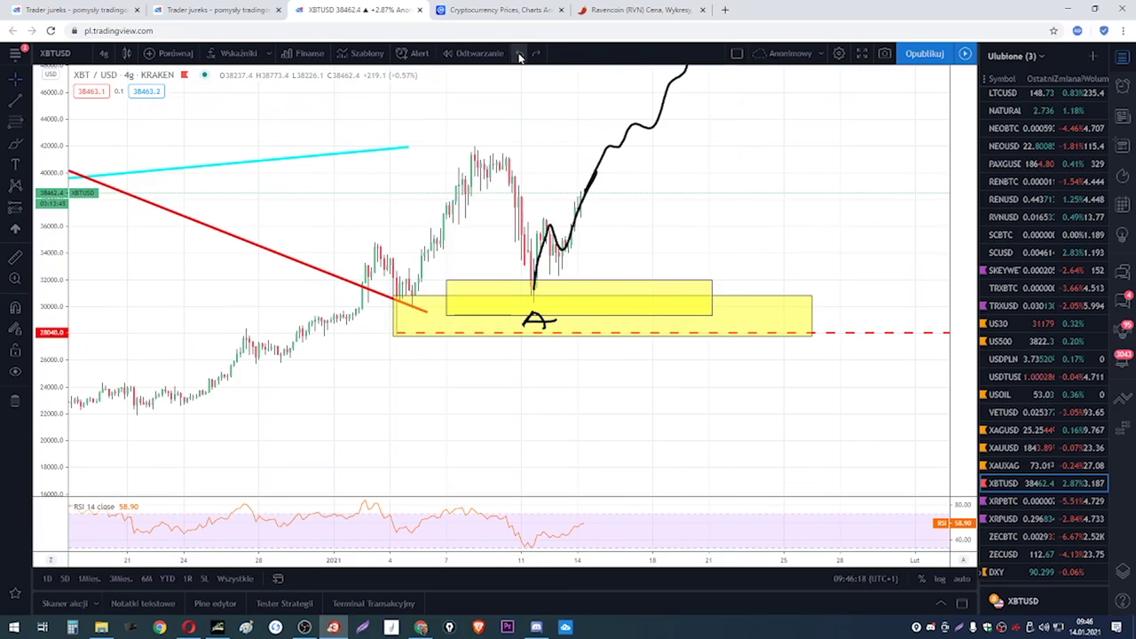
pyautogui.click(519, 56)
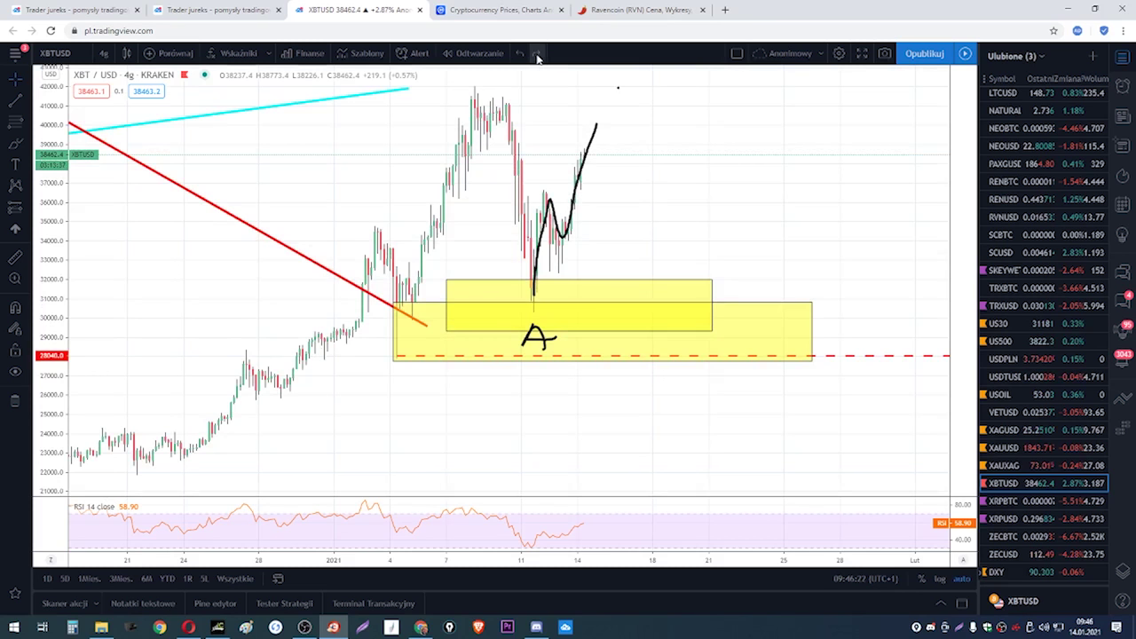
# - Delete the brushed rise from the 11 January low and both strokes of the handwritten letter A
pyautogui.click(594, 131)
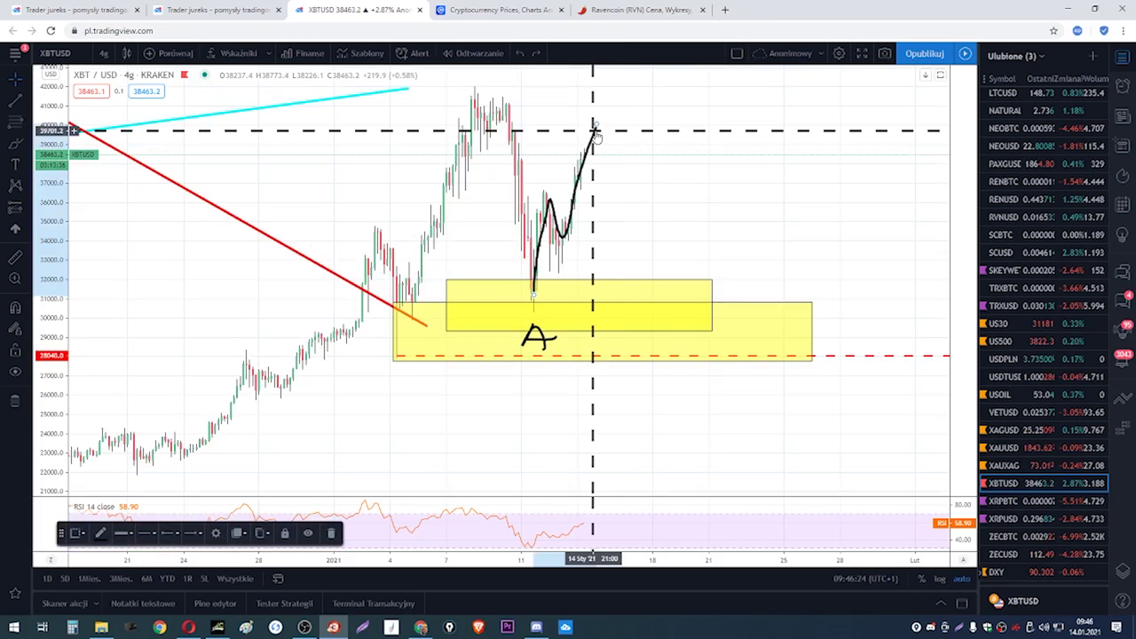
pyautogui.press('Delete')
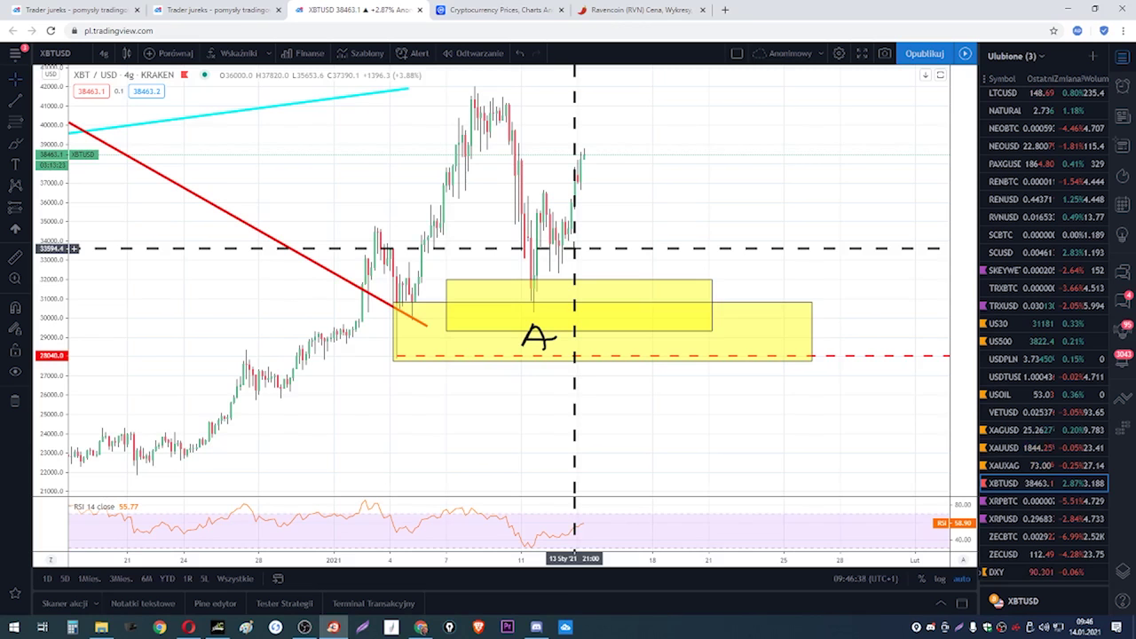
pyautogui.click(539, 333)
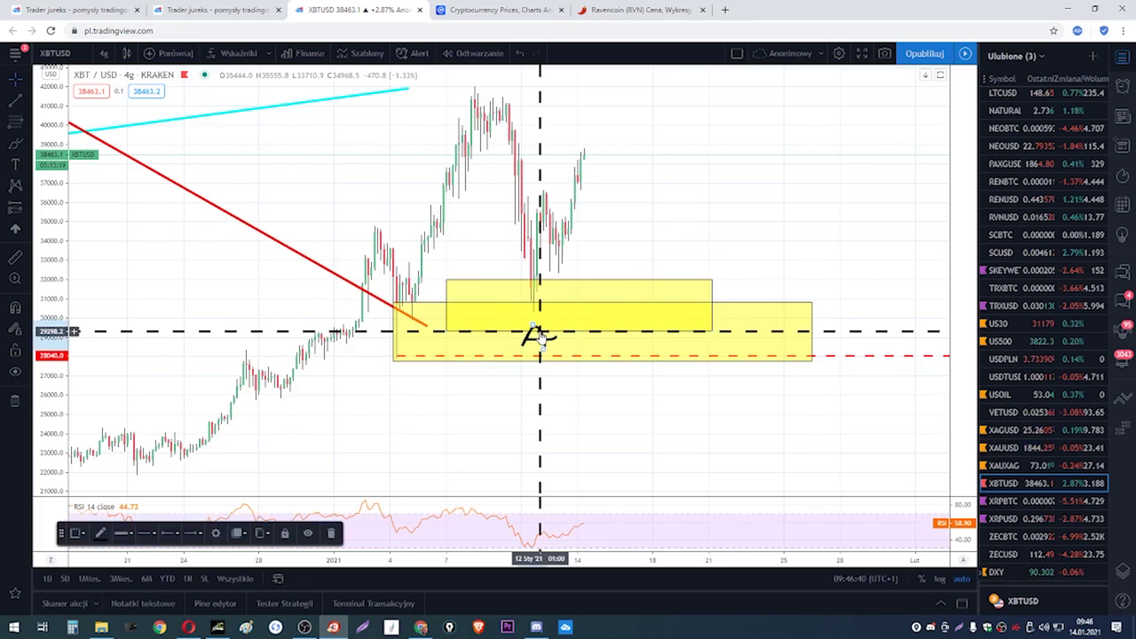
pyautogui.press('Delete')
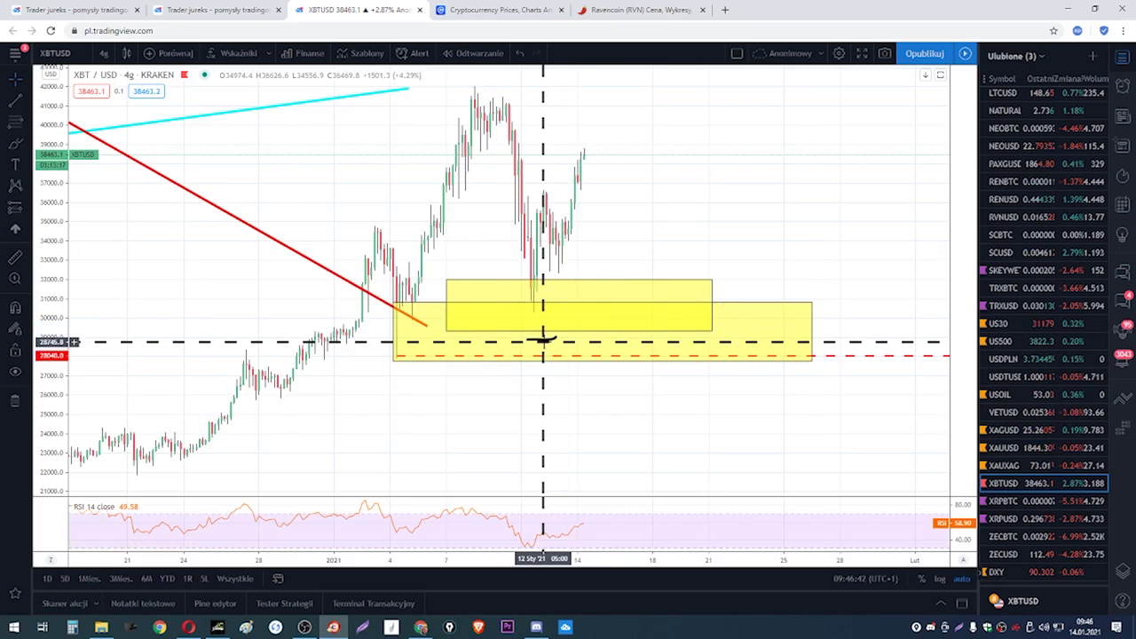
pyautogui.click(544, 346)
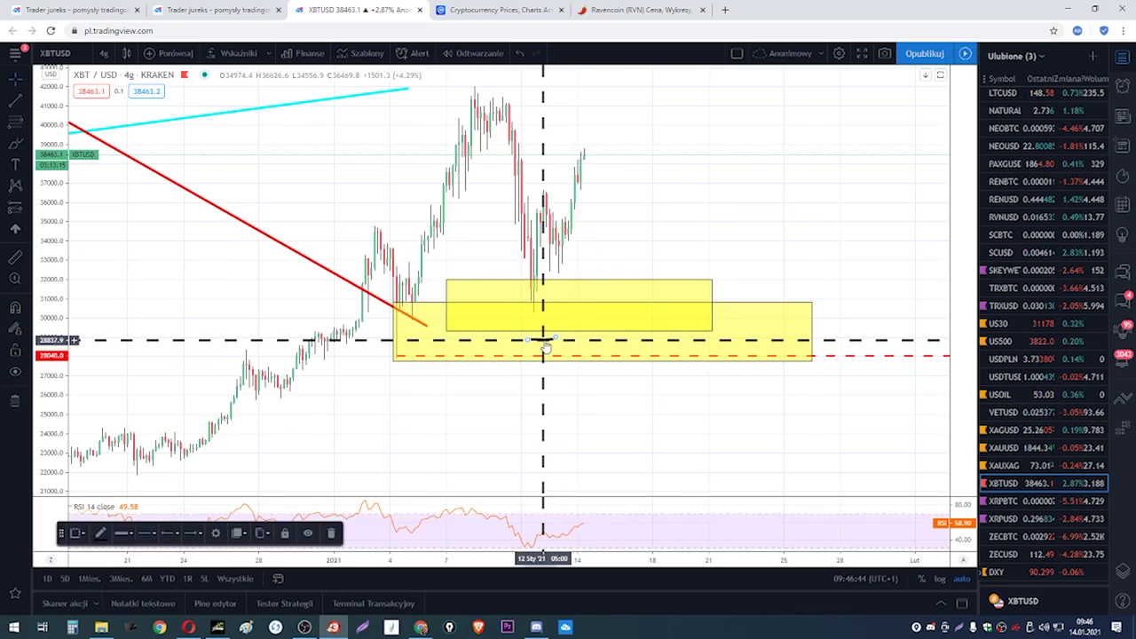
pyautogui.press('Delete')
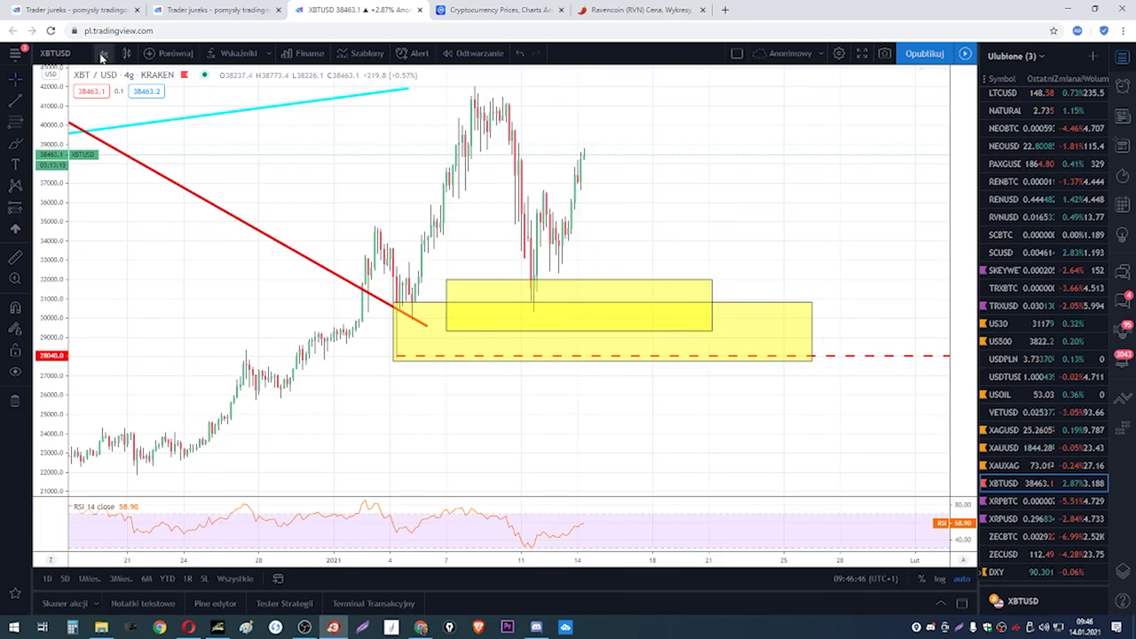
# - Switch the chart from the 4-hour to the 1-hour interval
pyautogui.click(102, 55)
pyautogui.click(182, 252)
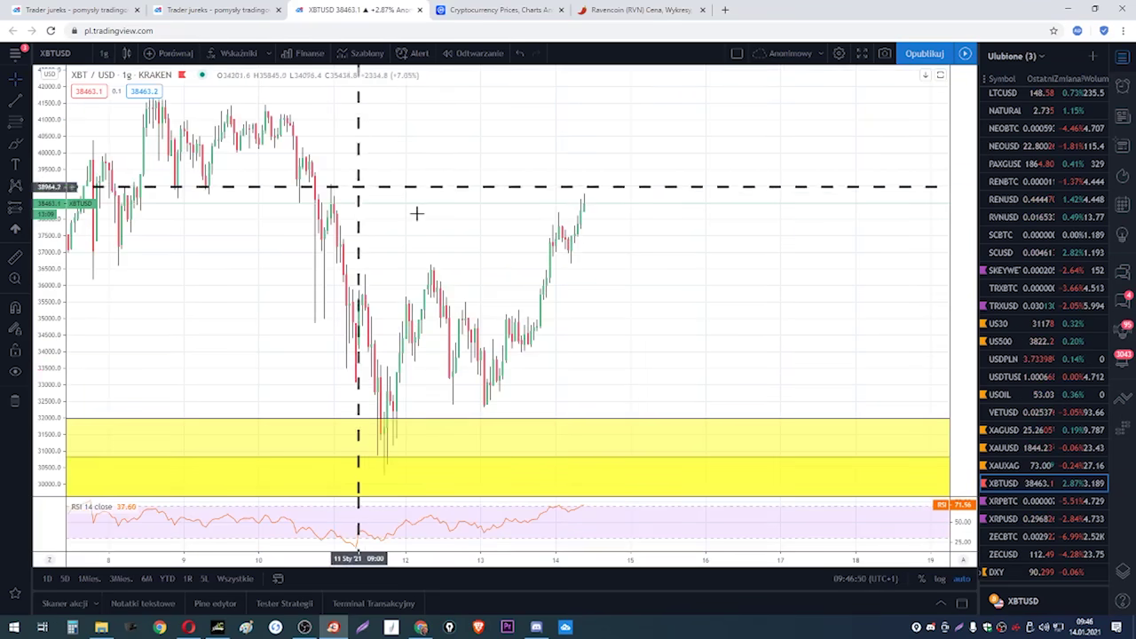
pyautogui.scroll(-2, 374, 191)
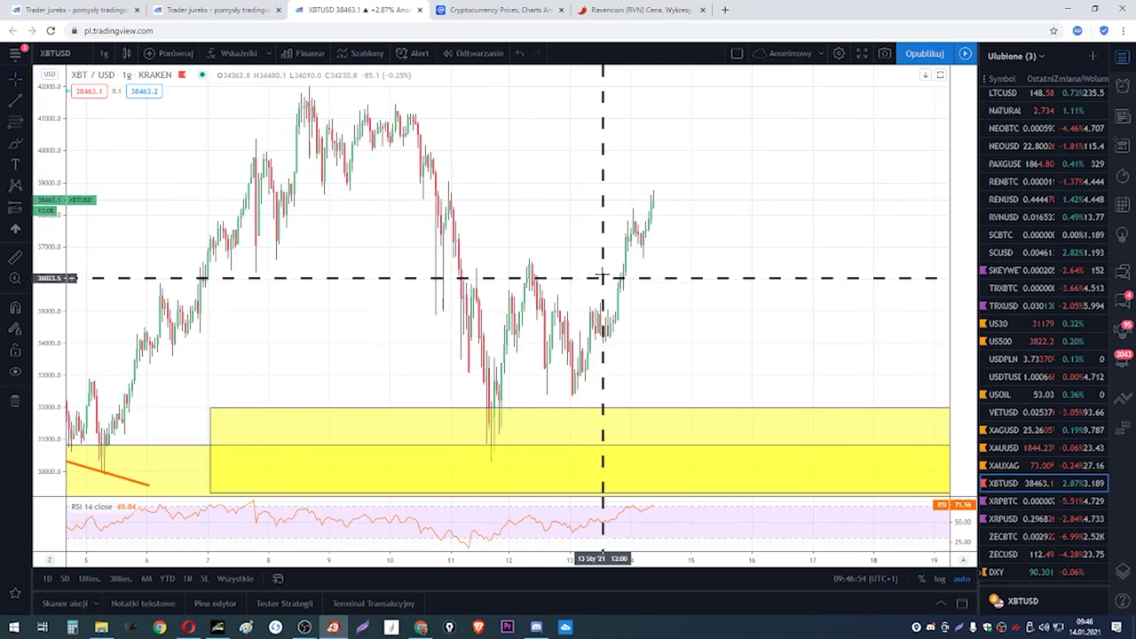
pyautogui.scroll(-3, 697, 453)
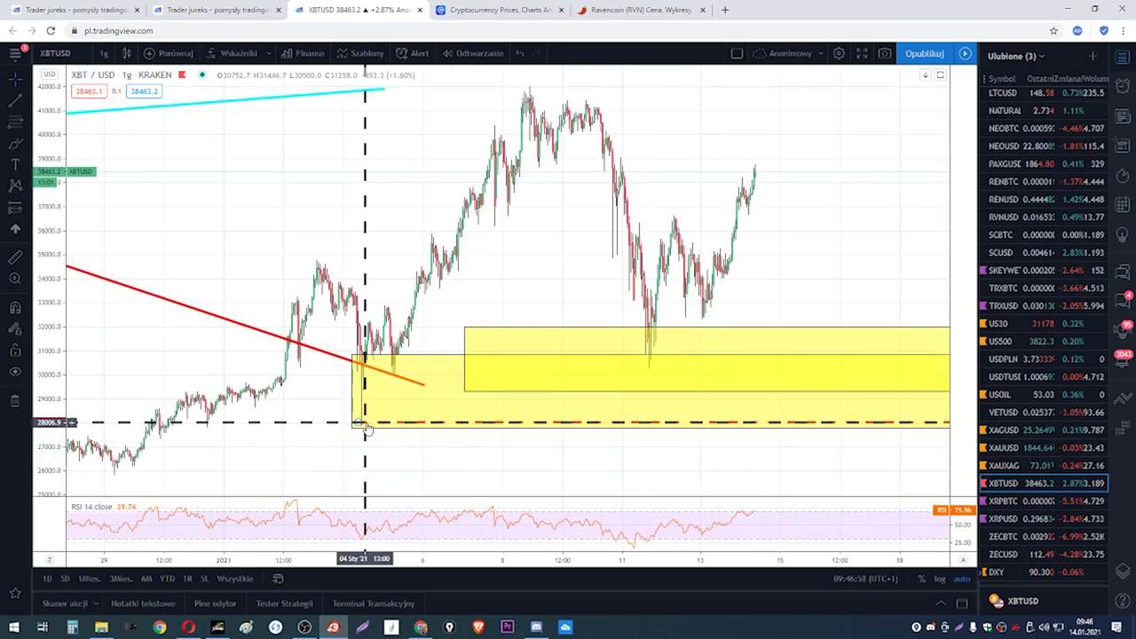
pyautogui.scroll(4, 570, 385)
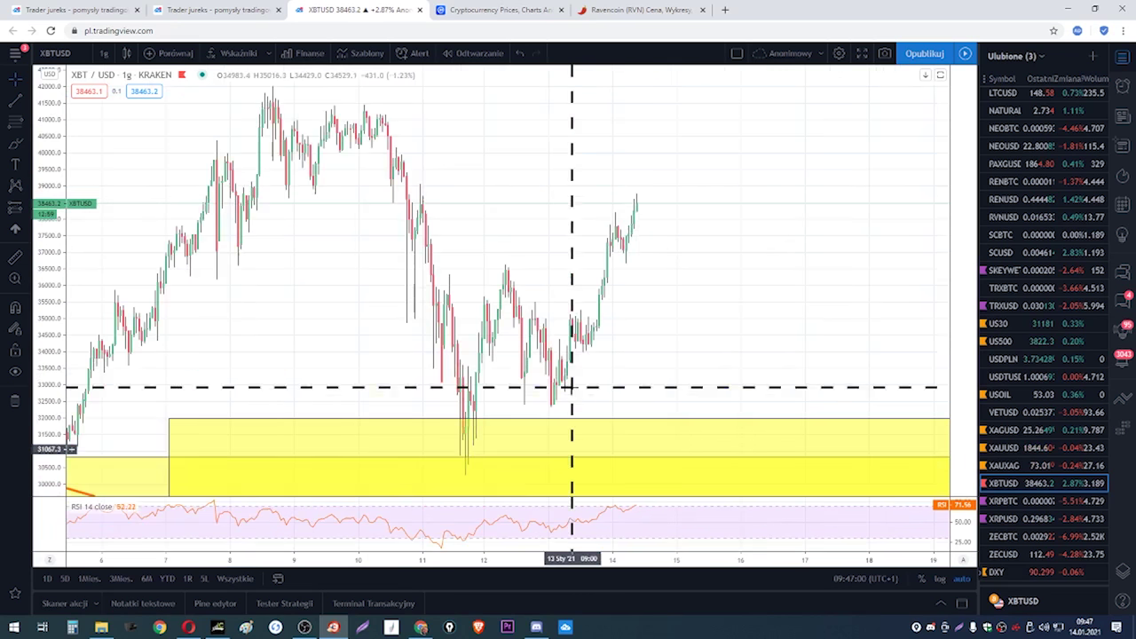
# - Draw a Fibonacci retracement from the 8 January high at 41,989 to the 11 January low at 30,302
pyautogui.click(13, 124)
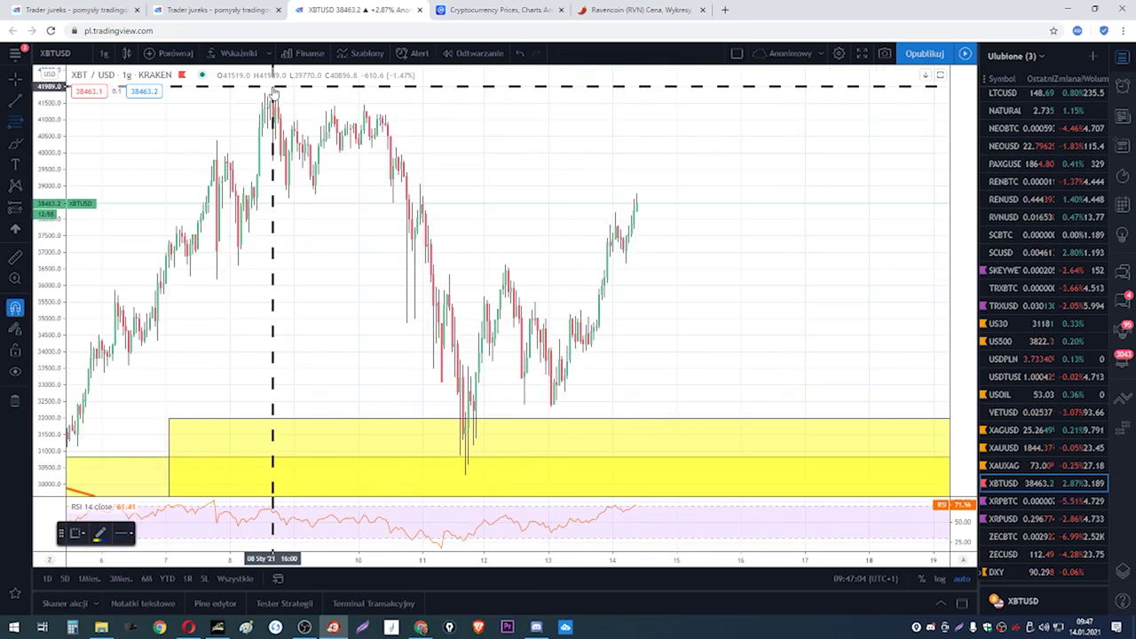
pyautogui.click(274, 92)
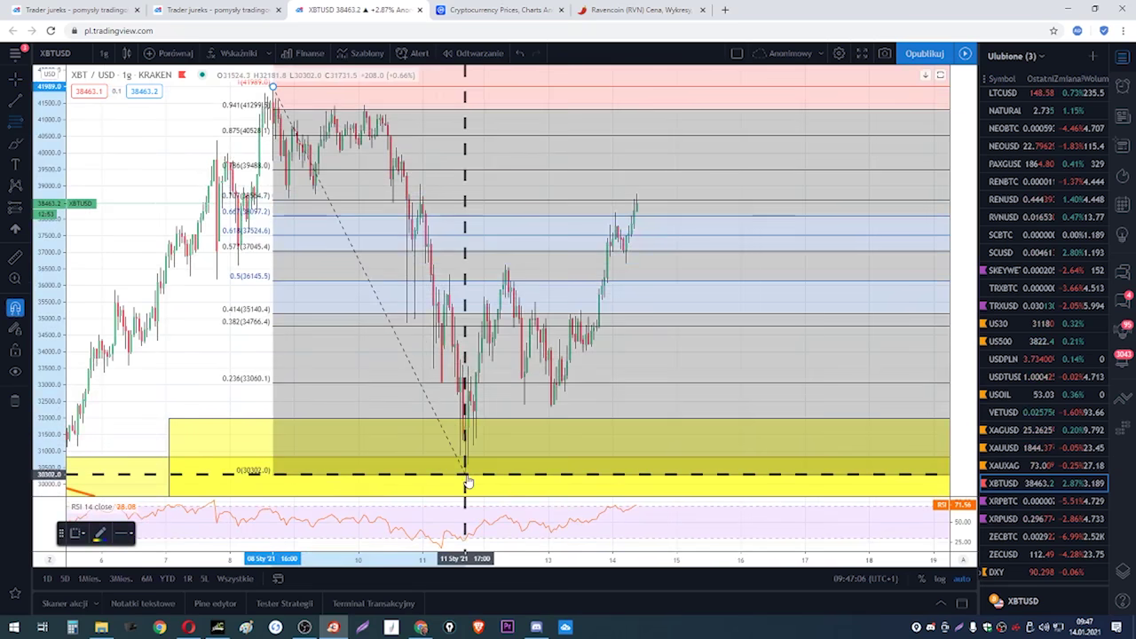
pyautogui.click(465, 475)
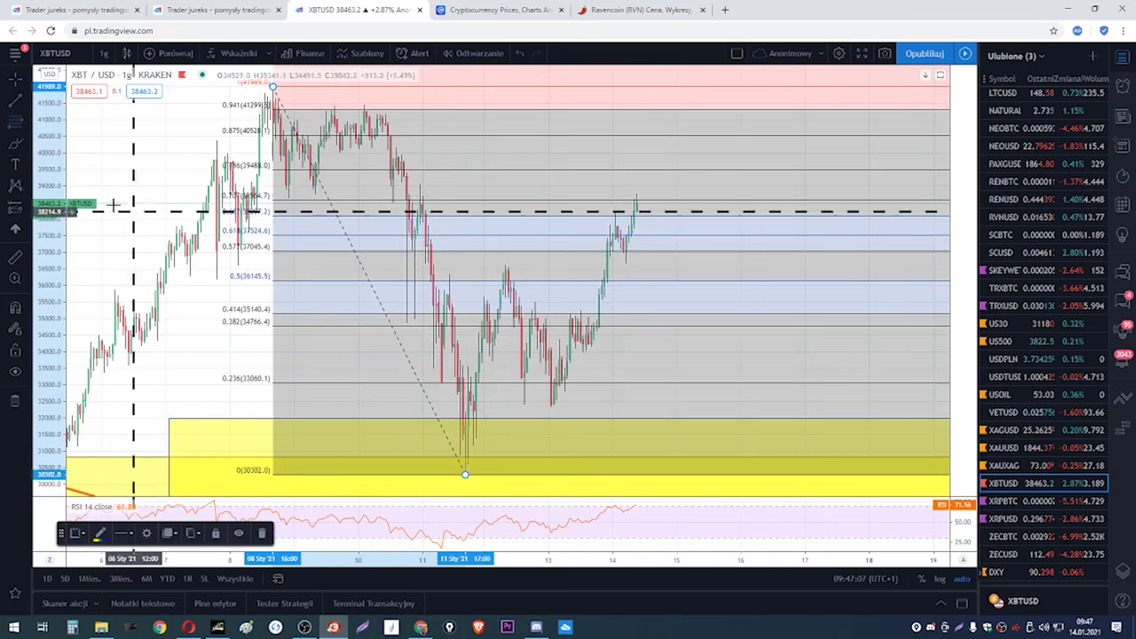
# - Circle the 14 January pullback between the 0.577 and 0.667 levels with the Brush, and delete the Fibonacci retracement
pyautogui.click(14, 148)
pyautogui.moveTo(616, 211)
pyautogui.mouseDown()
pyautogui.moveTo(612, 256)
pyautogui.moveTo(625, 261)
pyautogui.moveTo(619, 218)
pyautogui.mouseUp()
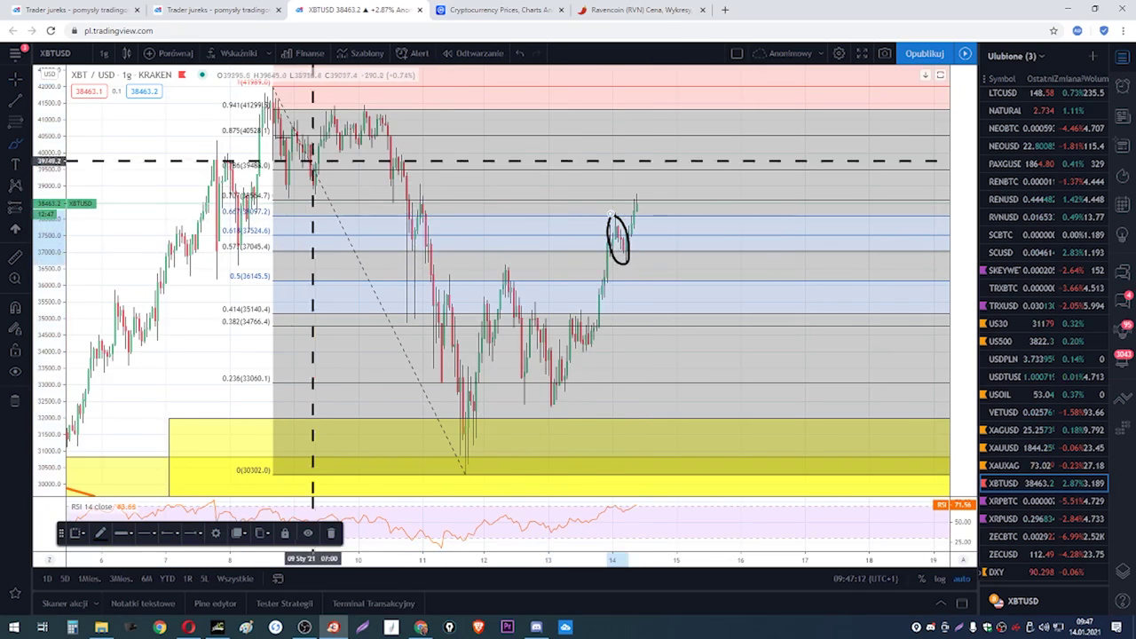
pyautogui.rightClick(275, 92)
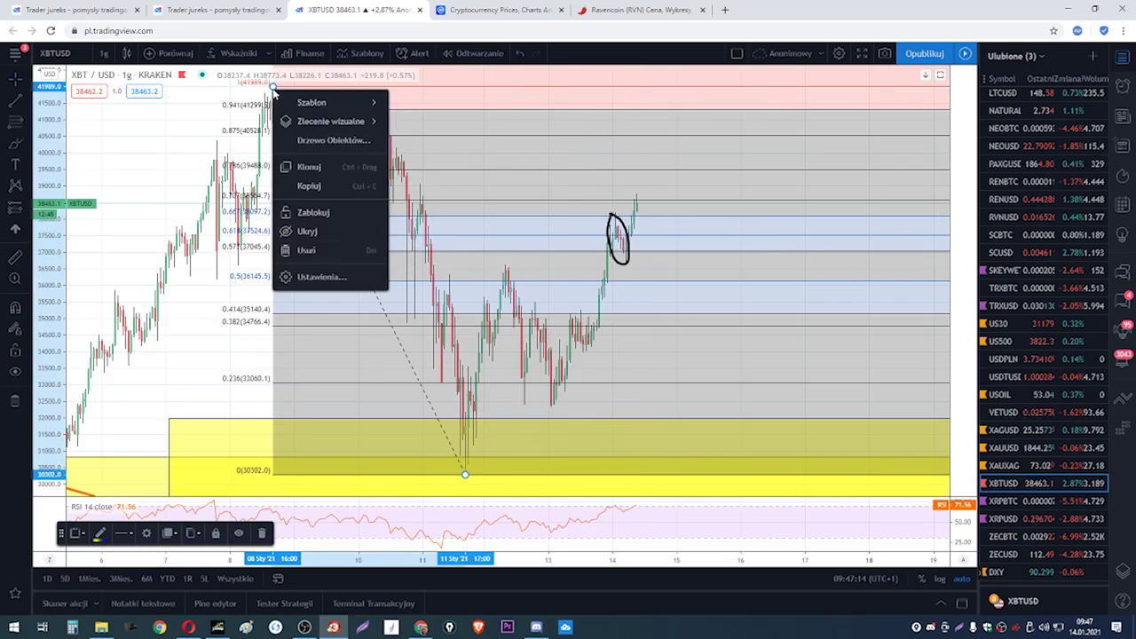
pyautogui.click(317, 252)
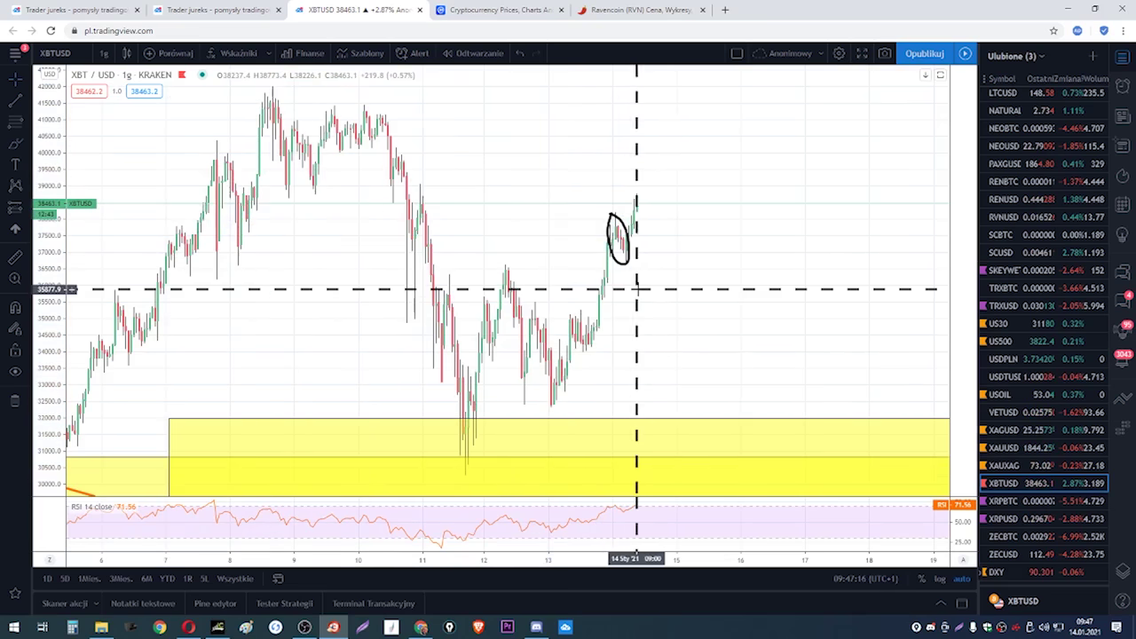
# - Trace the drop from the 8 January peak to the 11 January low and the swings up to a circled 14 January pullback with the Brush
pyautogui.scroll(3, 638, 289)
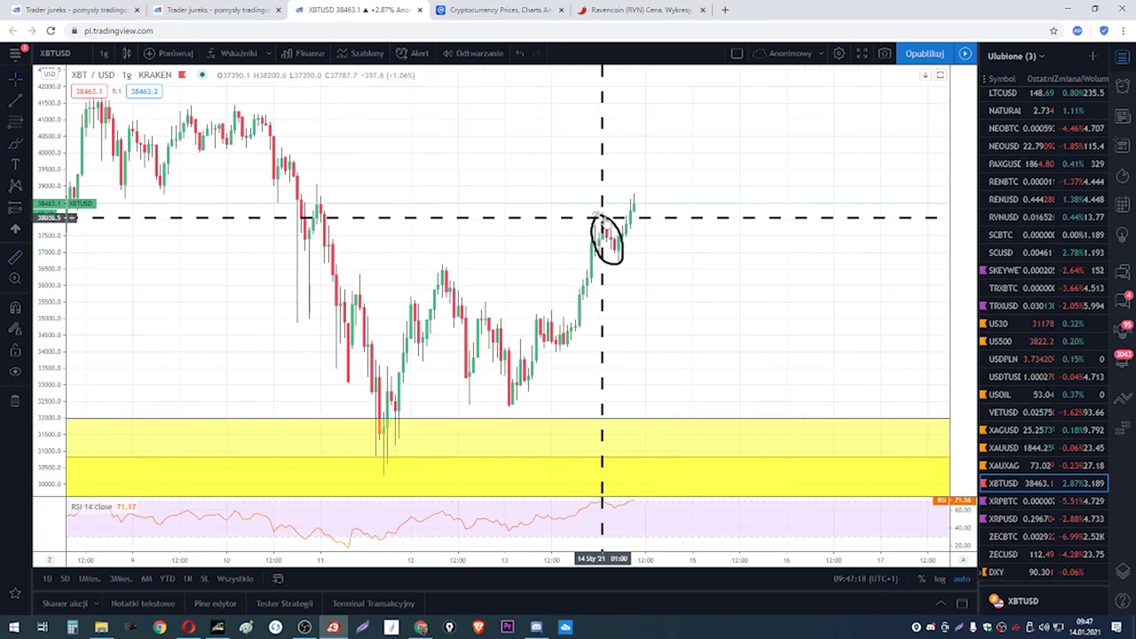
pyautogui.scroll(-4, 603, 220)
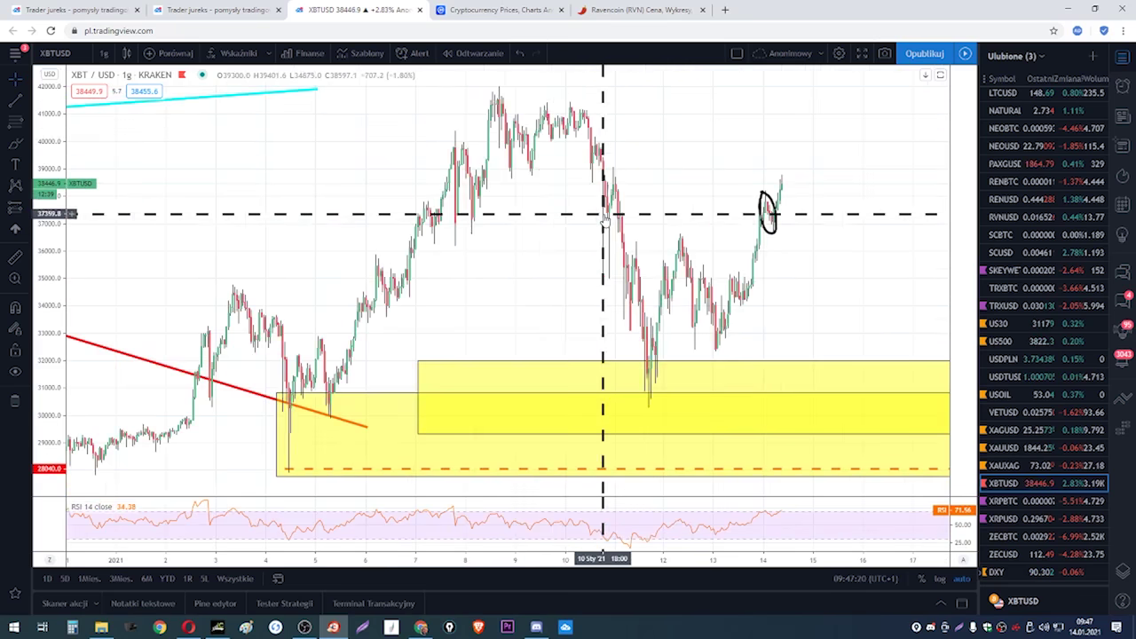
pyautogui.scroll(-2, 426, 302)
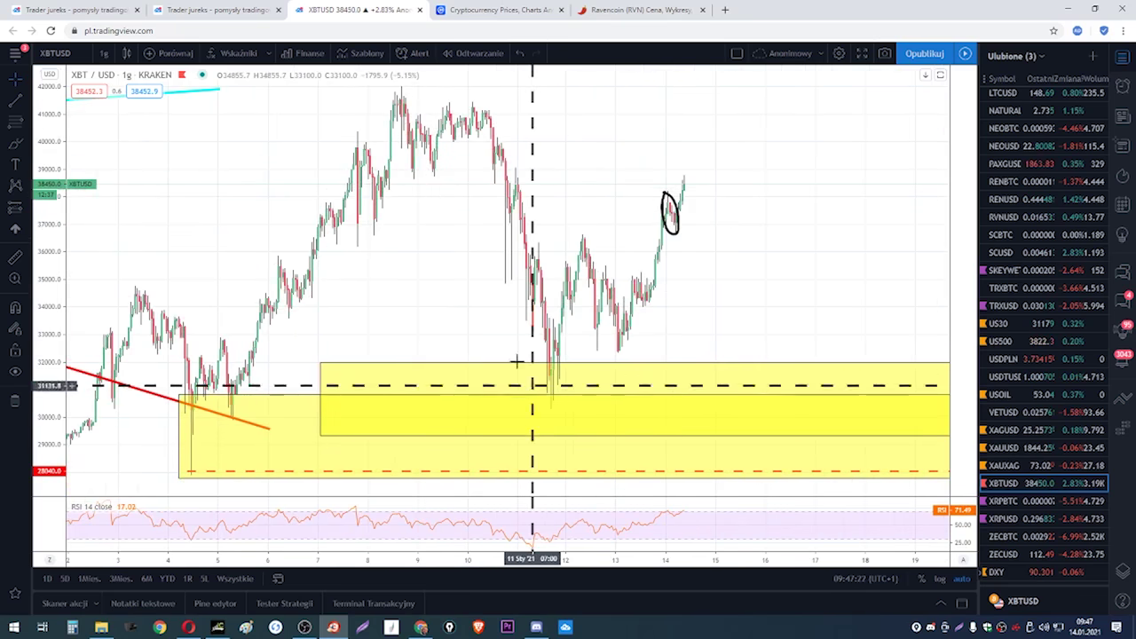
pyautogui.click(15, 144)
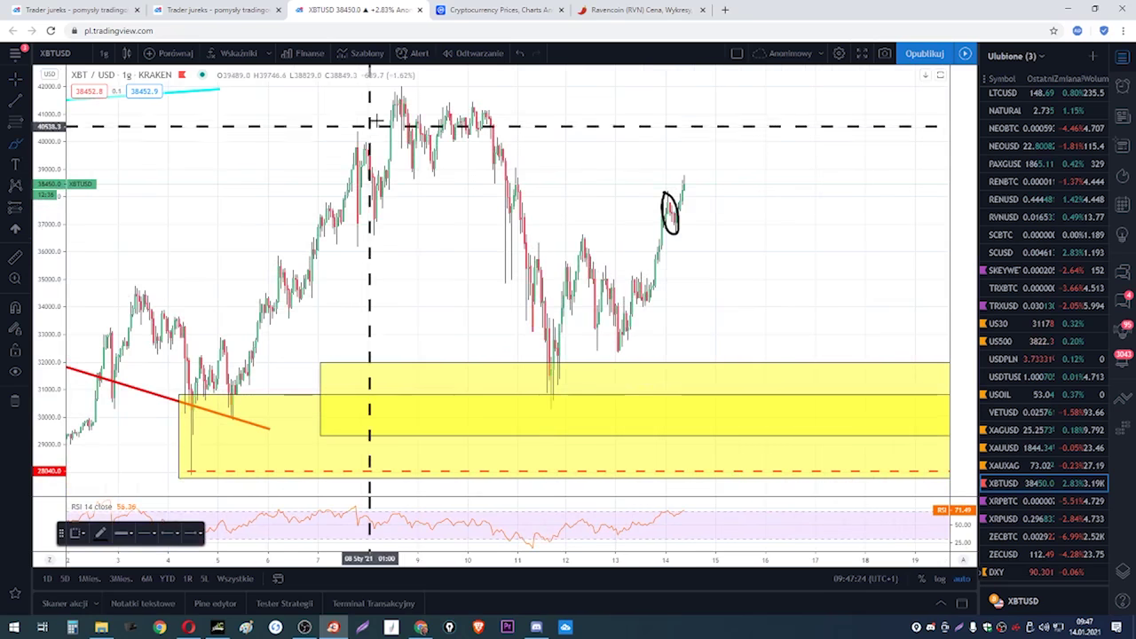
pyautogui.moveTo(397, 94)
pyautogui.mouseDown()
pyautogui.moveTo(549, 402)
pyautogui.moveTo(568, 275)
pyautogui.moveTo(596, 277)
pyautogui.moveTo(624, 360)
pyautogui.moveTo(671, 215)
pyautogui.moveTo(654, 209)
pyautogui.moveTo(655, 196)
pyautogui.mouseUp()
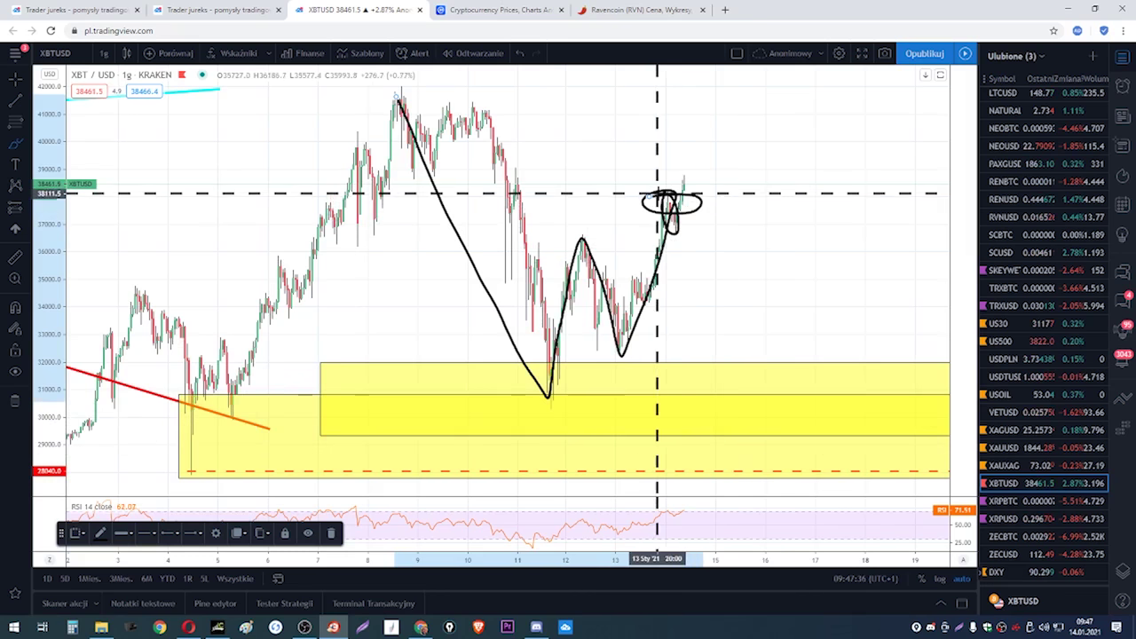
# - Brush a horizontal line at about 38,000 with a downward arrow above it, plus a rising curved arrow starting near 28,000
pyautogui.moveTo(609, 197); pyautogui.dragTo(722, 196)
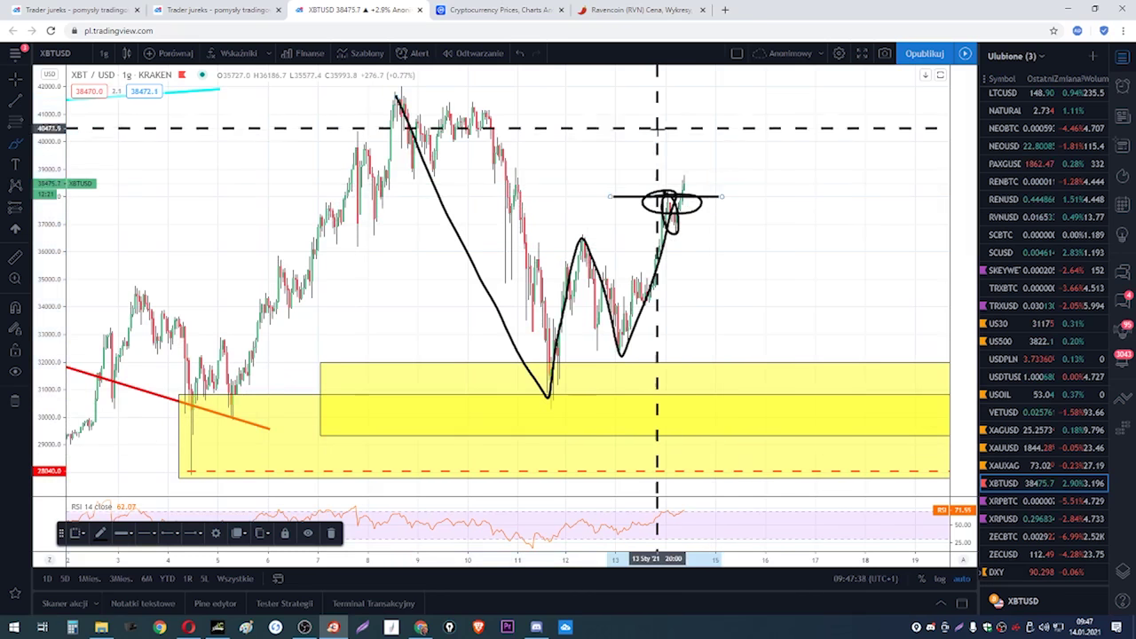
pyautogui.moveTo(658, 131)
pyautogui.mouseDown()
pyautogui.moveTo(657, 181)
pyautogui.moveTo(680, 151)
pyautogui.mouseUp()
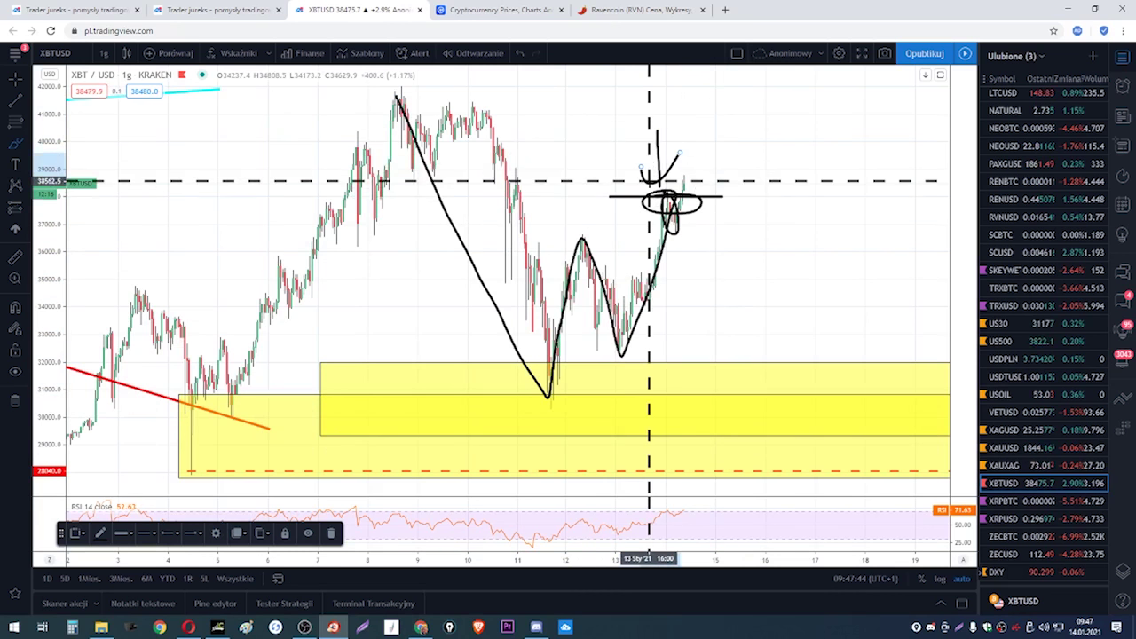
pyautogui.scroll(-3, 649, 181)
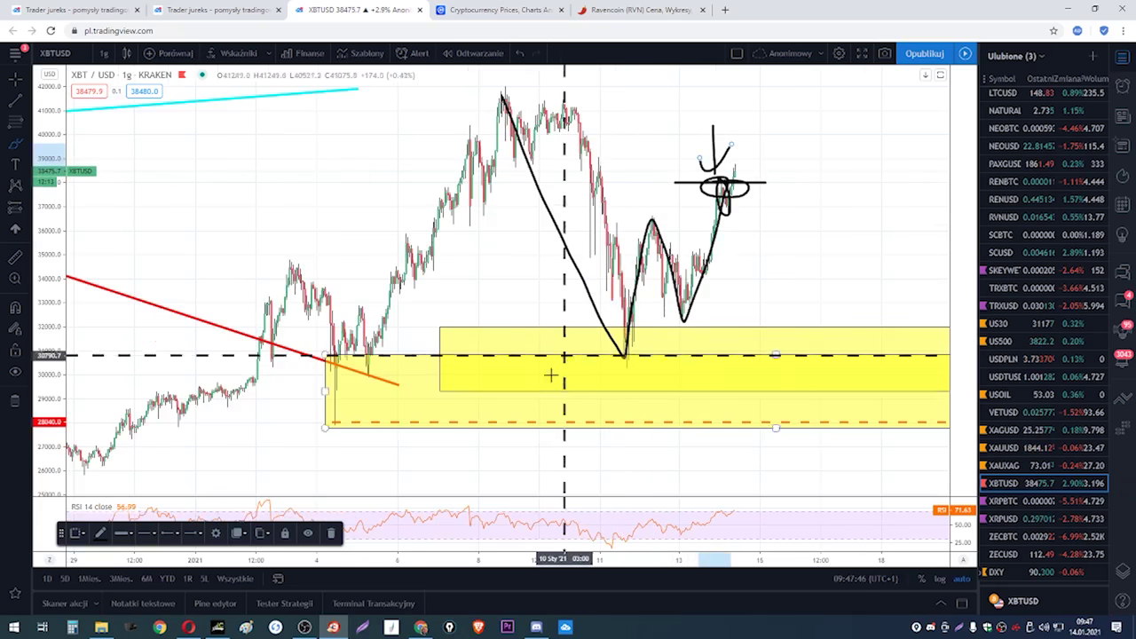
pyautogui.moveTo(568, 422)
pyautogui.mouseDown()
pyautogui.moveTo(690, 369)
pyautogui.moveTo(870, 240)
pyautogui.moveTo(883, 275)
pyautogui.mouseUp()
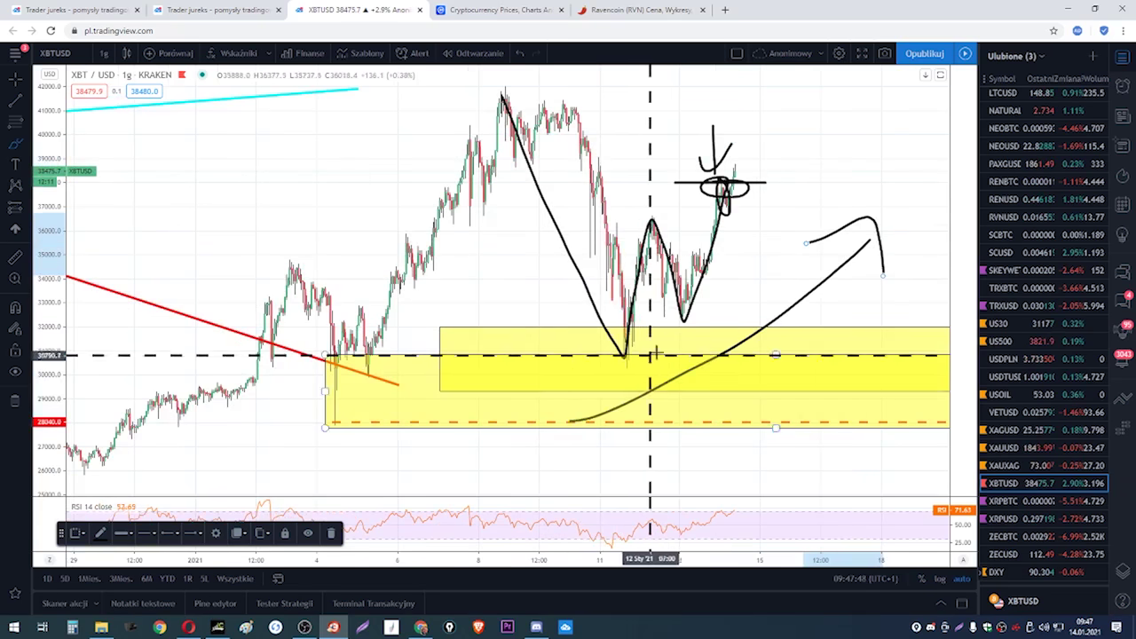
# - Undo the brushed path, line and arrows, and delete the restored Fibonacci retracement
pyautogui.click(522, 59)
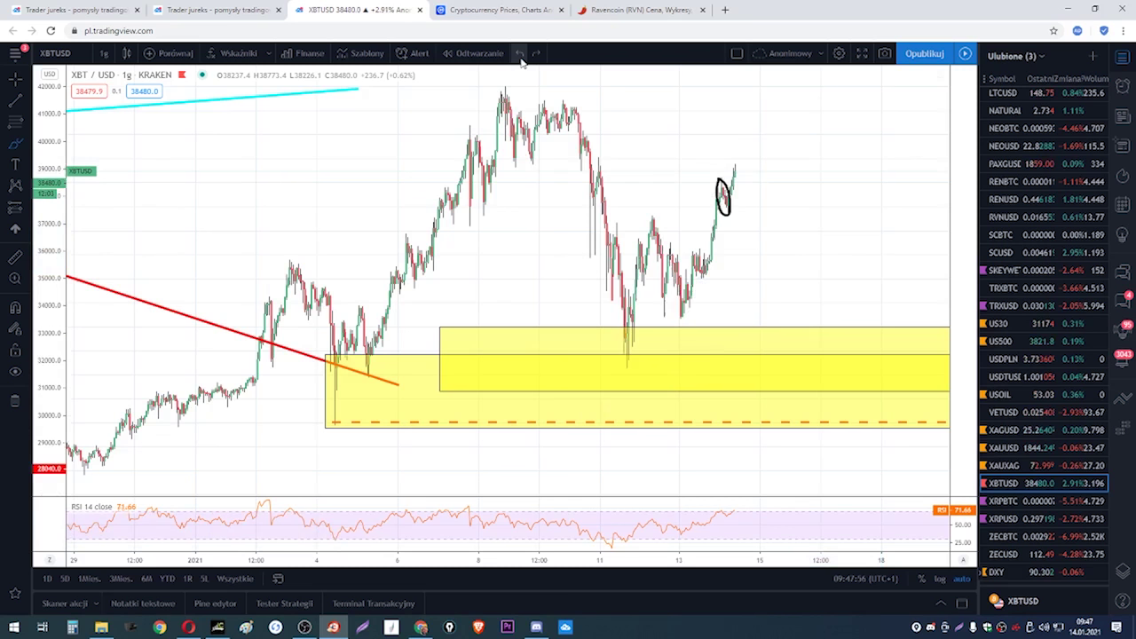
pyautogui.click(522, 60)
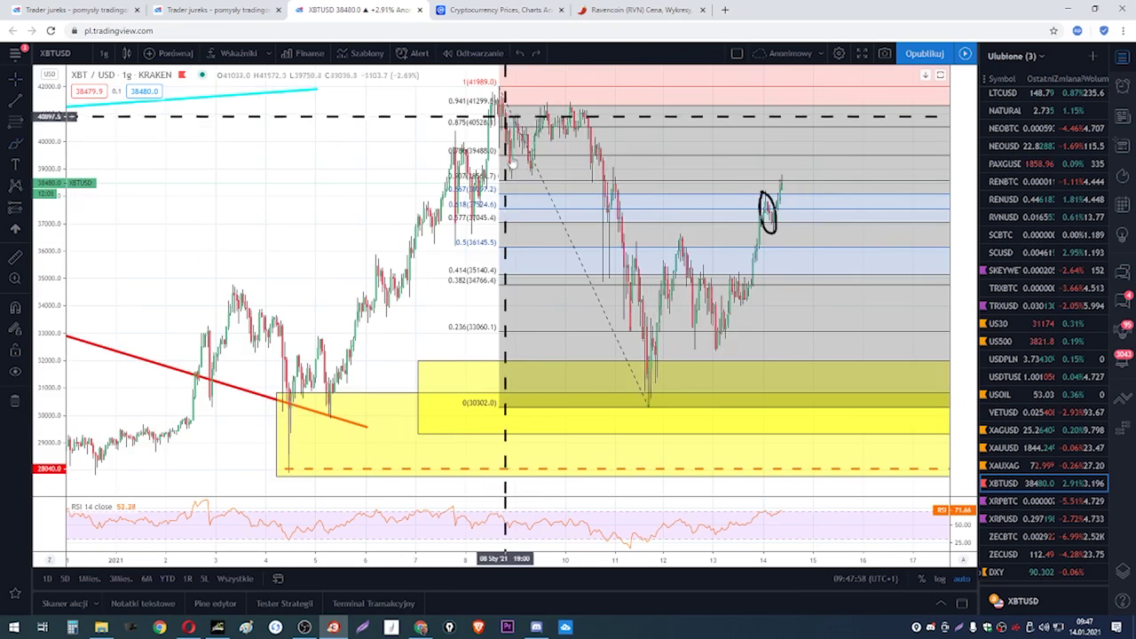
pyautogui.rightClick(499, 91)
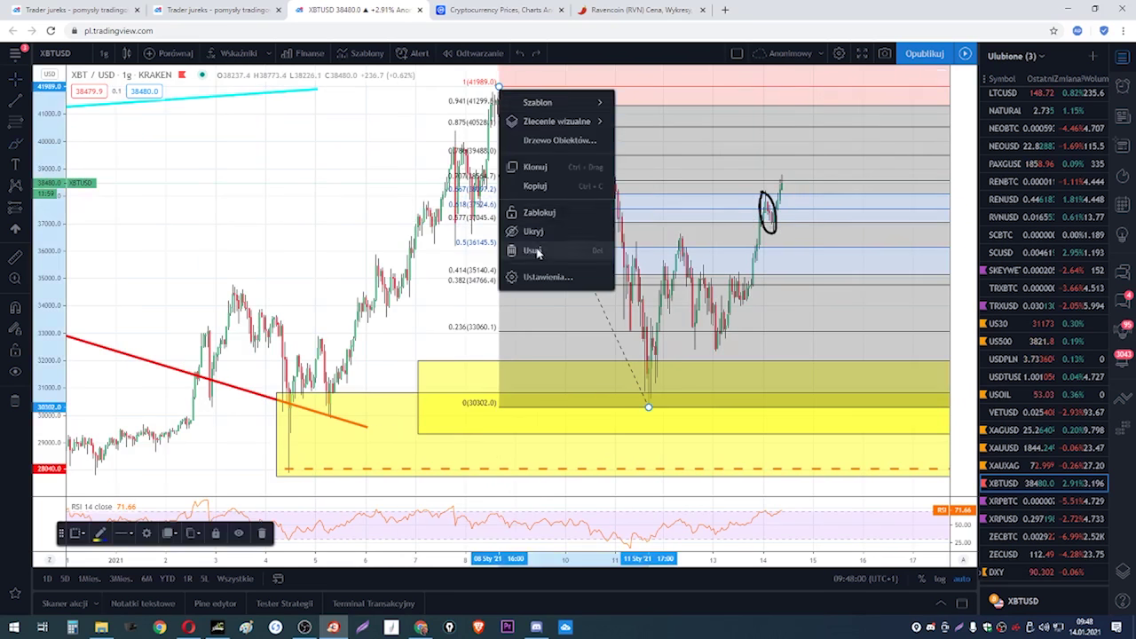
pyautogui.click(550, 252)
# - Delete the brushed circle around the 14 January pullback
pyautogui.click(763, 244)
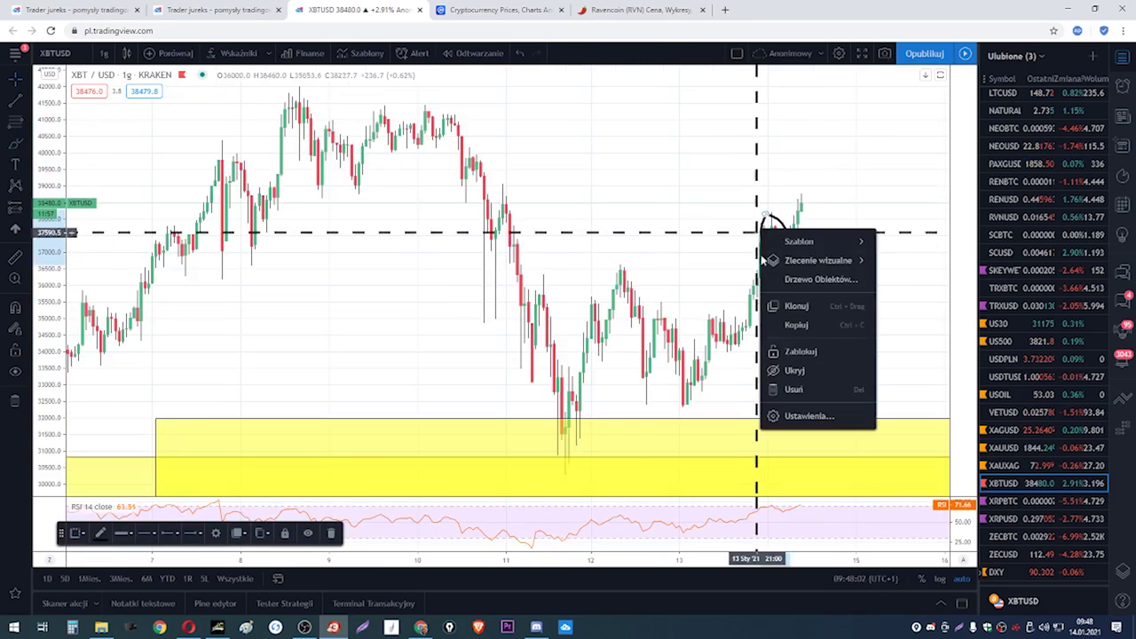
pyautogui.rightClick(761, 229)
pyautogui.click(794, 389)
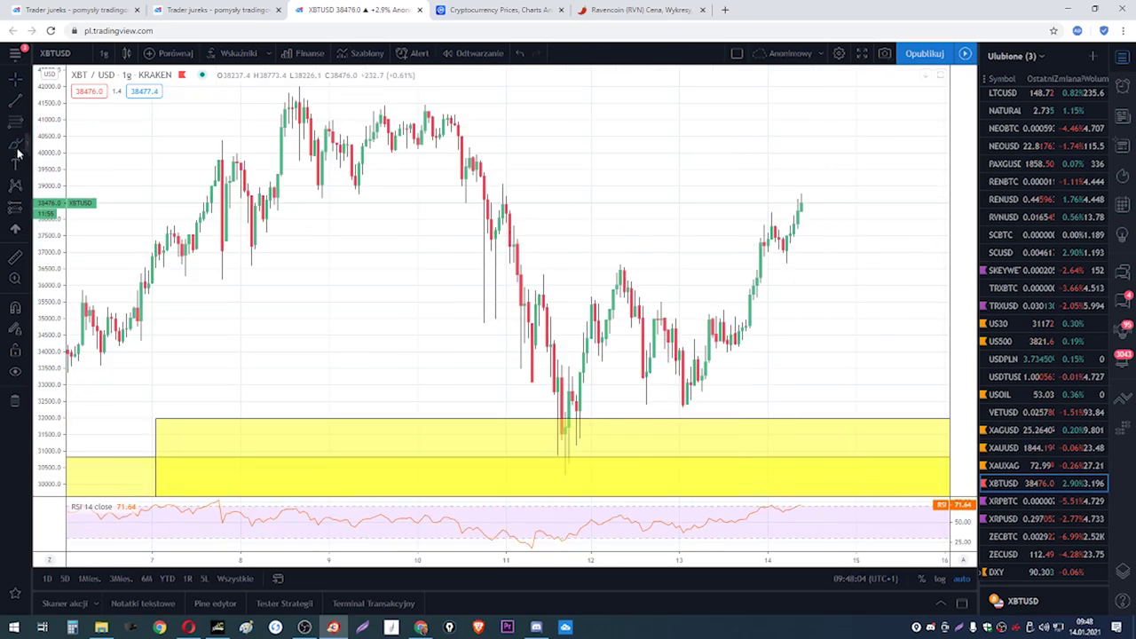
# - Brush a line at about 38,500 and a stepped decline from the 14 January high through the yellow zones, and undo the strokes
pyautogui.moveTo(756, 211)
pyautogui.mouseDown()
pyautogui.moveTo(788, 213)
pyautogui.moveTo(797, 238)
pyautogui.moveTo(804, 193)
pyautogui.moveTo(850, 203)
pyautogui.mouseUp()
pyautogui.moveTo(756, 209)
pyautogui.mouseDown()
pyautogui.moveTo(766, 236)
pyautogui.moveTo(760, 210)
pyautogui.moveTo(763, 230)
pyautogui.moveTo(820, 263)
pyautogui.moveTo(915, 499)
pyautogui.mouseUp()
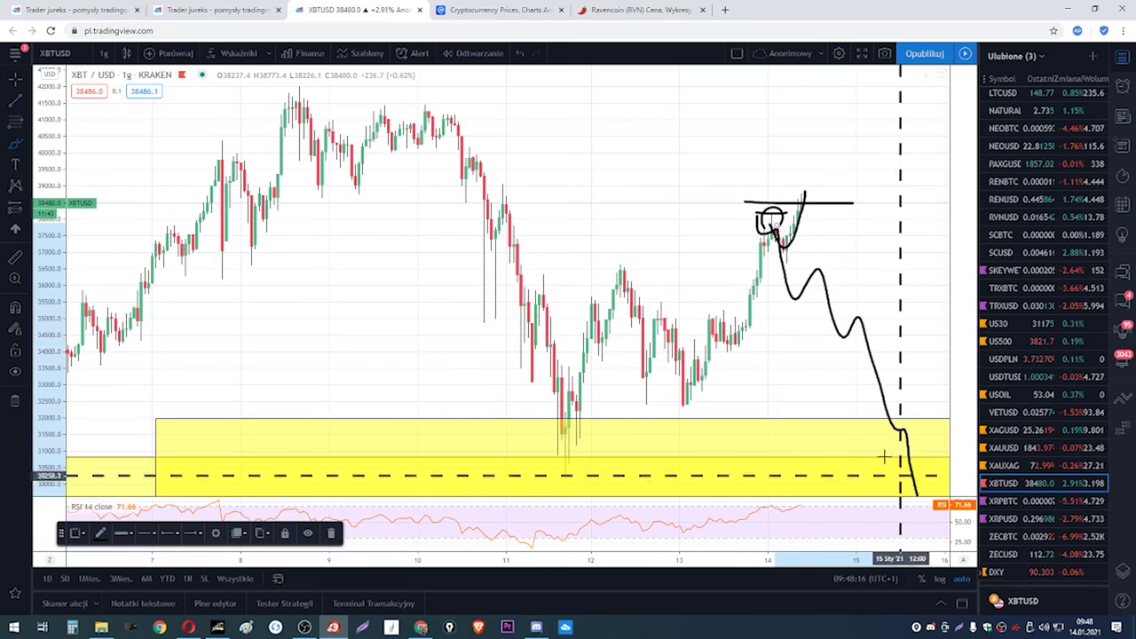
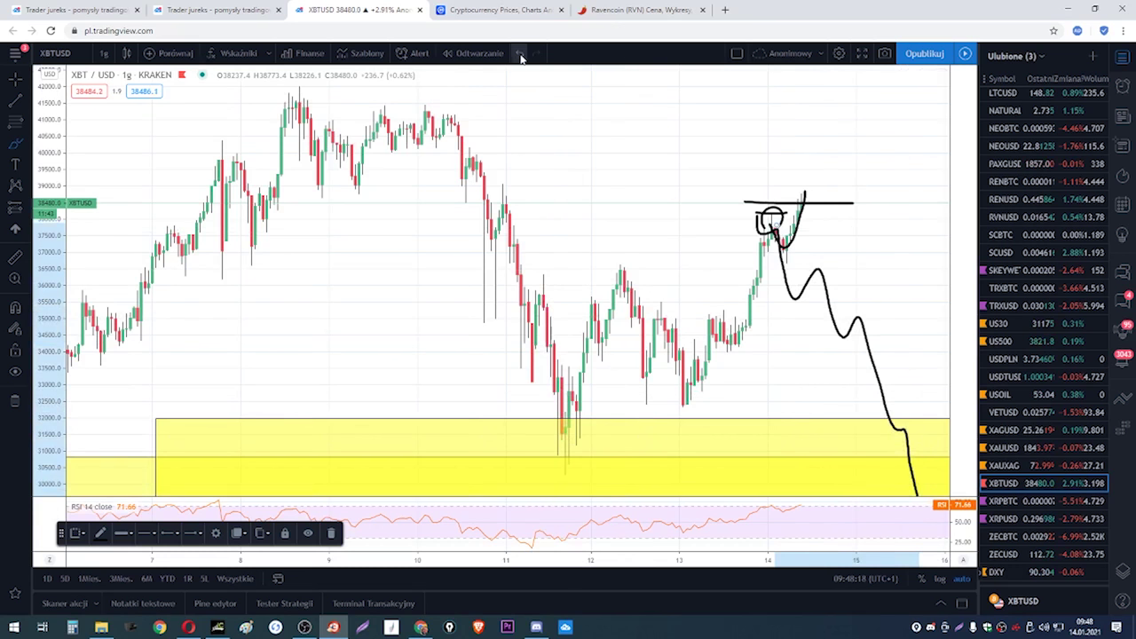
pyautogui.click(521, 55)
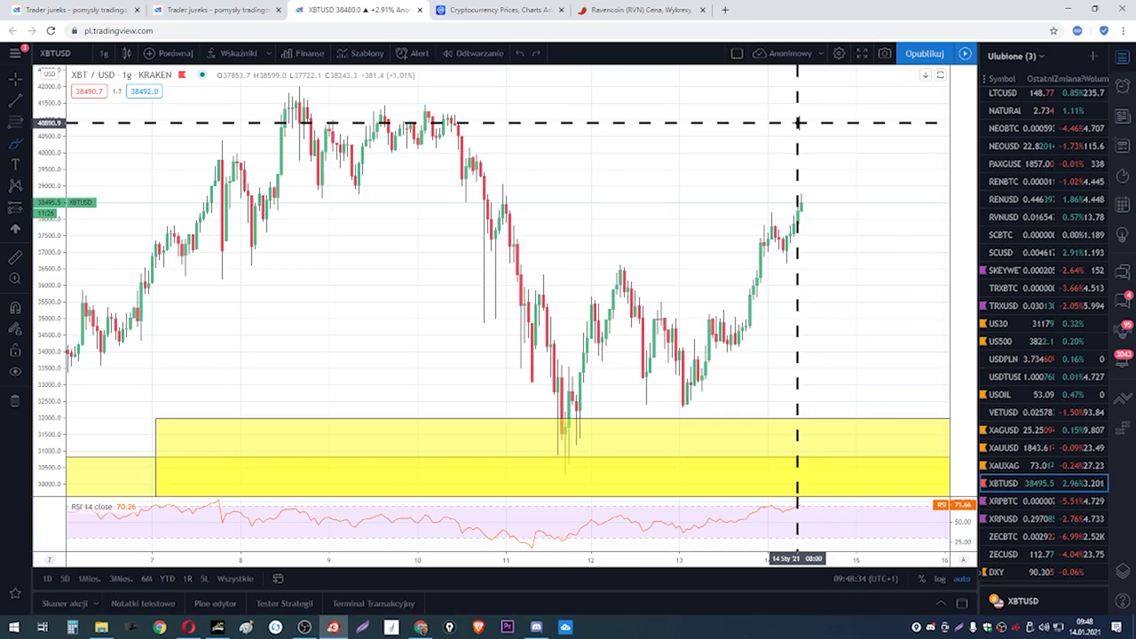
# - Circle and underline the 12 January pullback near 33,500 with the Brush, and mark the range below the 11 January low with a line and arrows
pyautogui.scroll(-3, 797, 122)
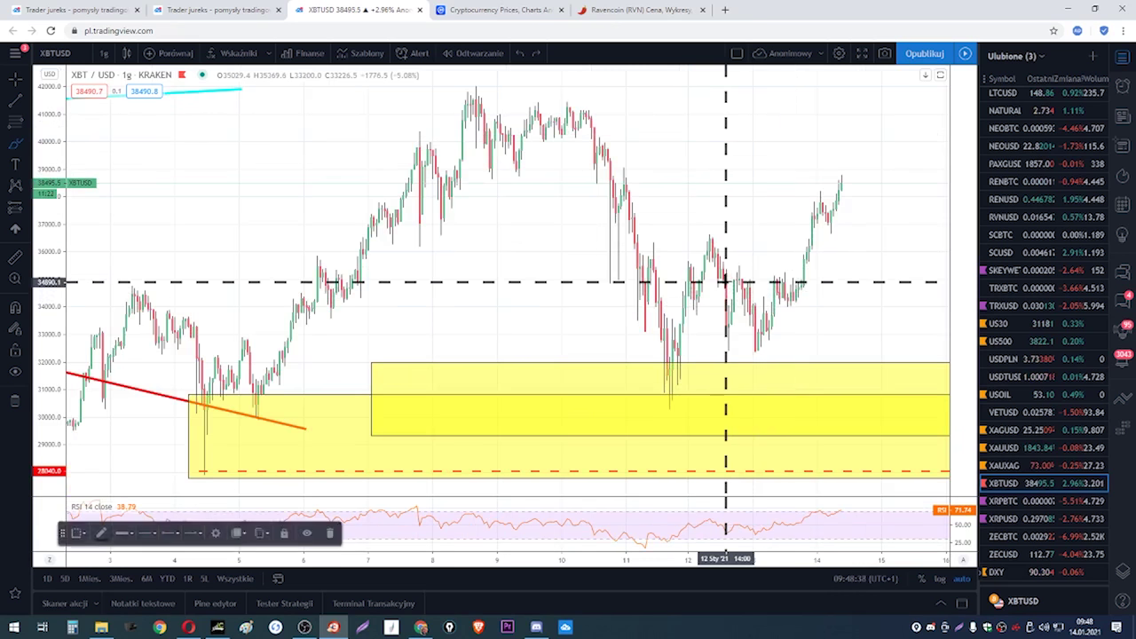
pyautogui.moveTo(731, 280)
pyautogui.mouseDown()
pyautogui.moveTo(733, 317)
pyautogui.moveTo(690, 322)
pyautogui.mouseUp()
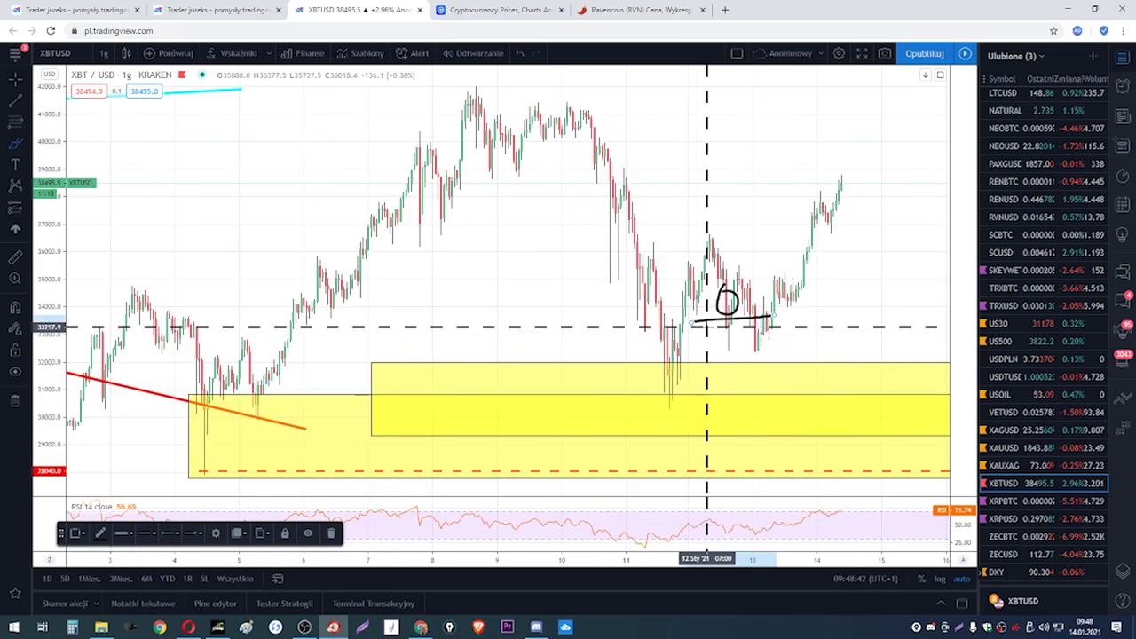
pyautogui.scroll(-5, 701, 328)
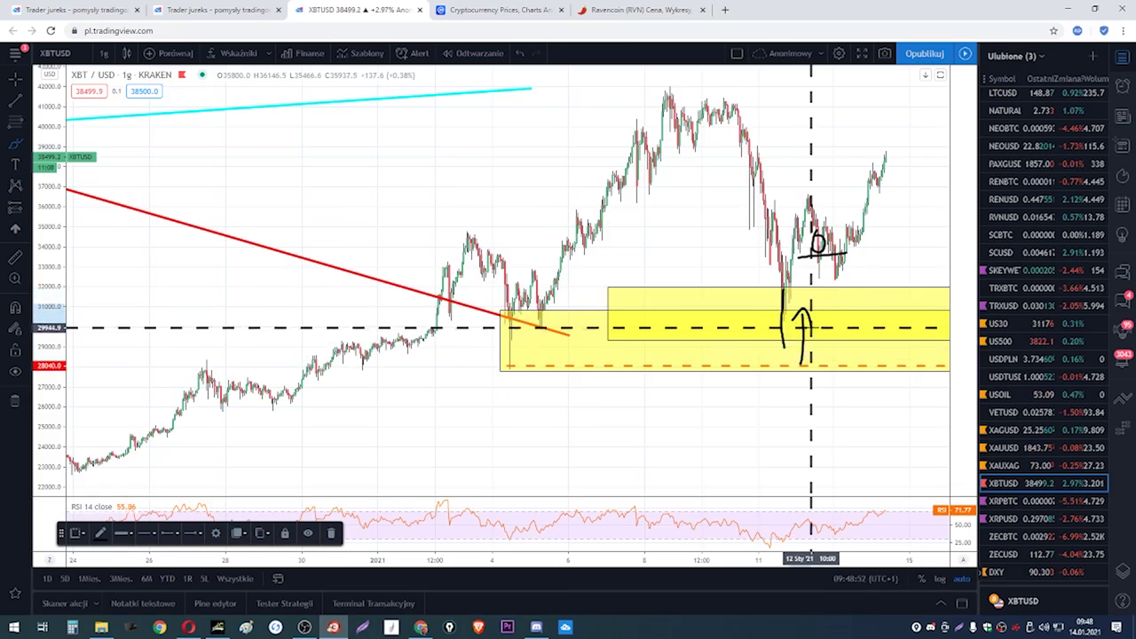
pyautogui.moveTo(785, 351); pyautogui.dragTo(820, 355)
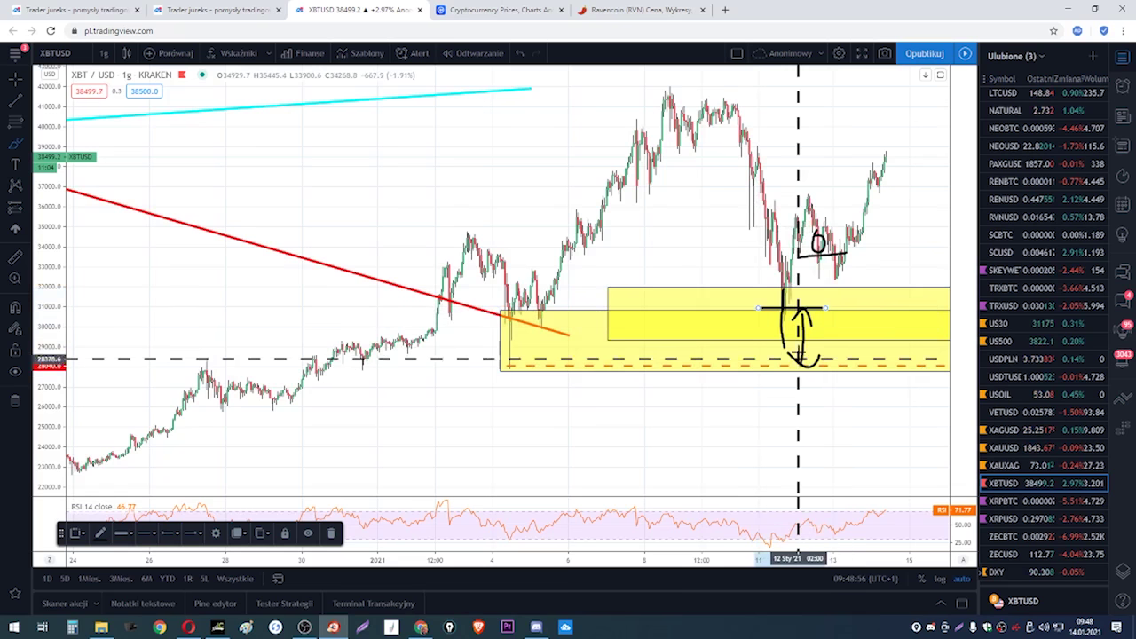
# - Undo the arrows below the 11 January low and remove the circle and underline at the 12 January pullback
pyautogui.click(520, 54)
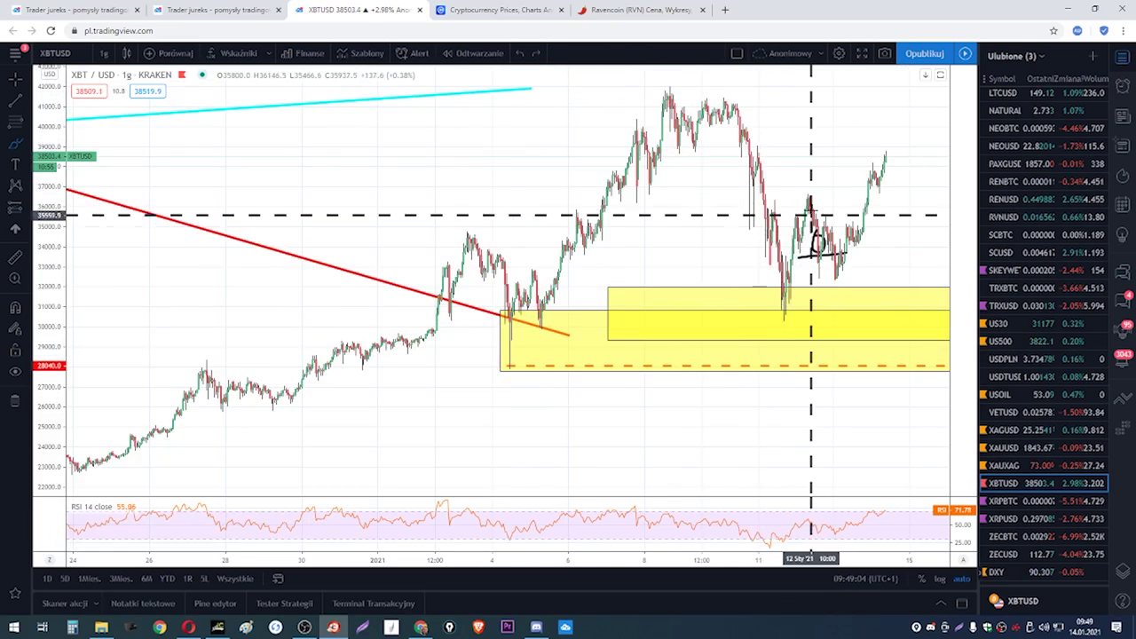
pyautogui.click(818, 255)
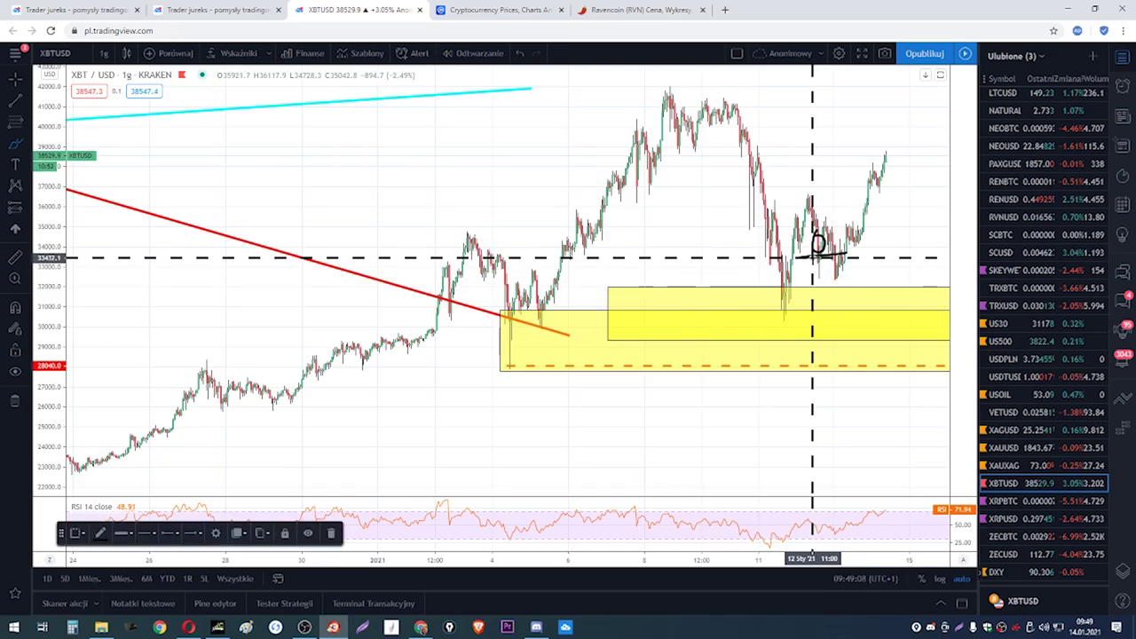
pyautogui.click(820, 253)
pyautogui.moveTo(818, 250); pyautogui.dragTo(822, 261)
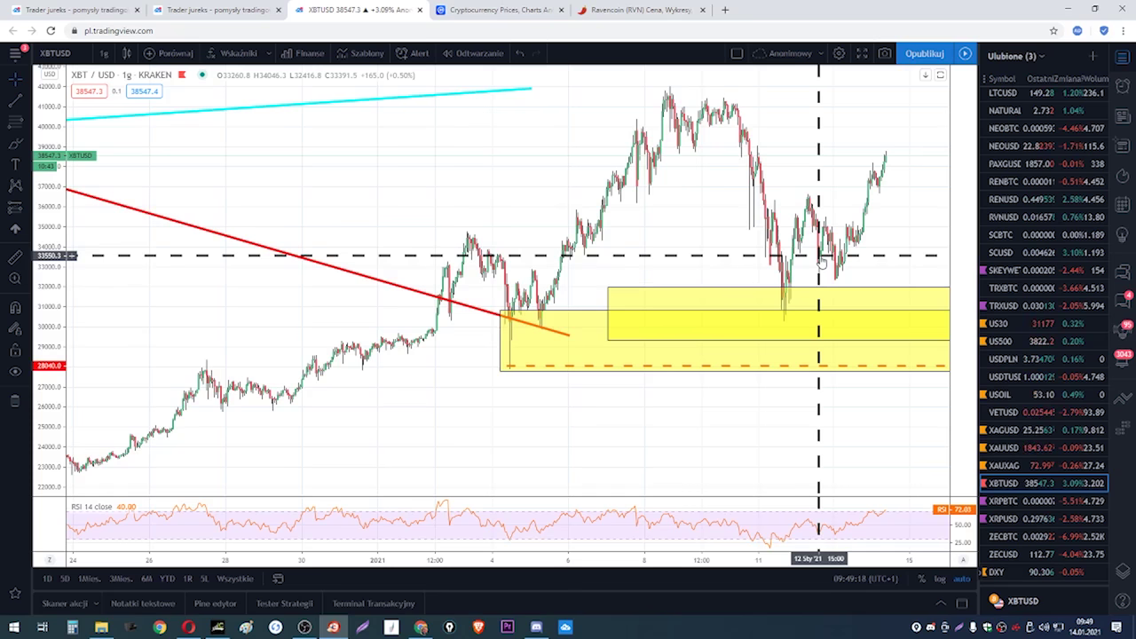
# - Switch the Bitcoin chart from the 1-hour to the 1-day interval and view the whole trend since 2017
pyautogui.scroll(-8, 822, 261)
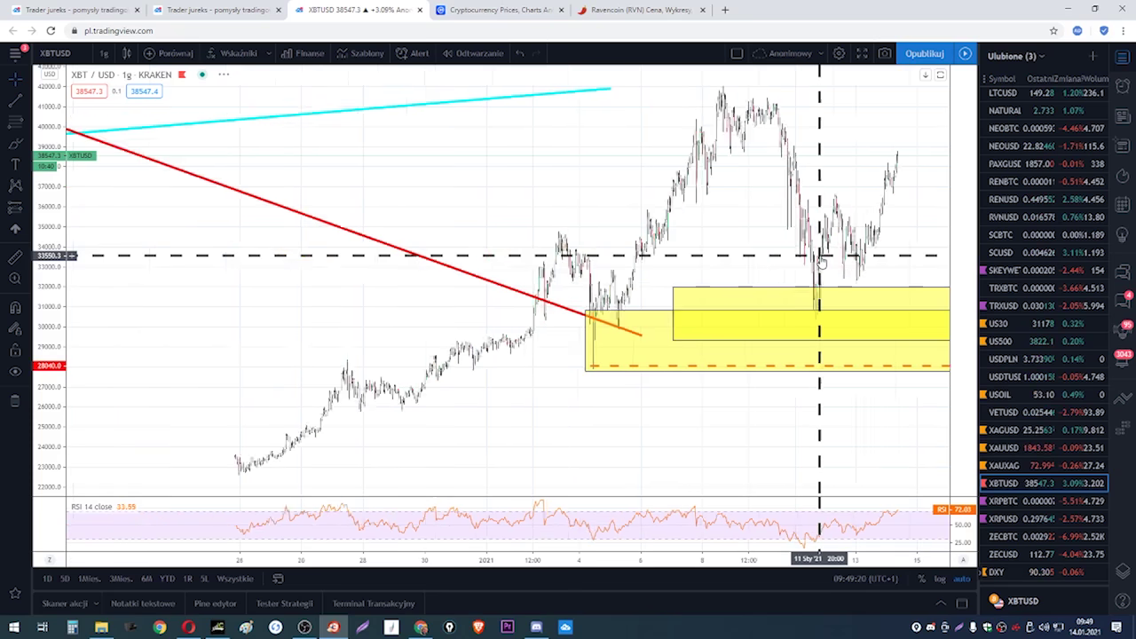
pyautogui.click(105, 53)
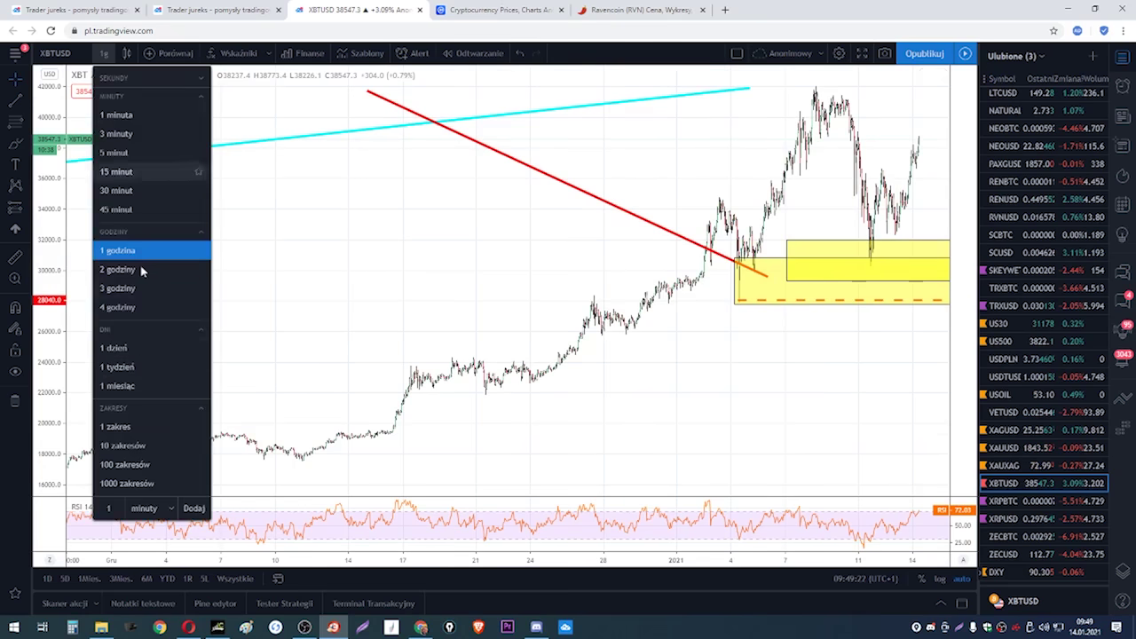
pyautogui.click(133, 348)
pyautogui.scroll(-5, 474, 373)
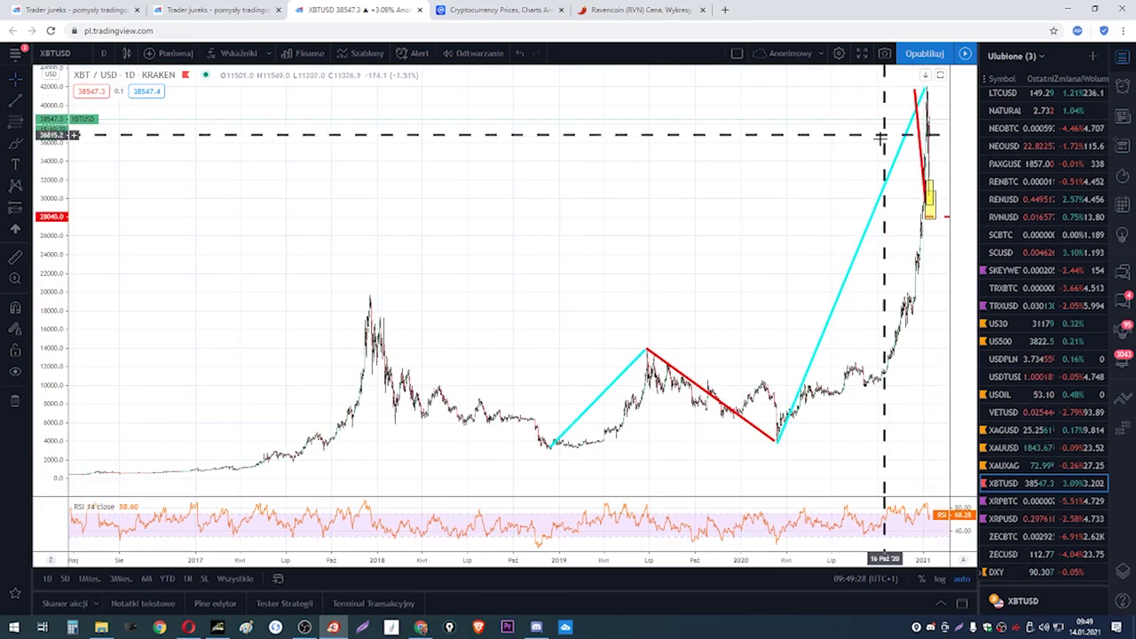
pyautogui.scroll(3, 894, 125)
pyautogui.scroll(3, 787, 140)
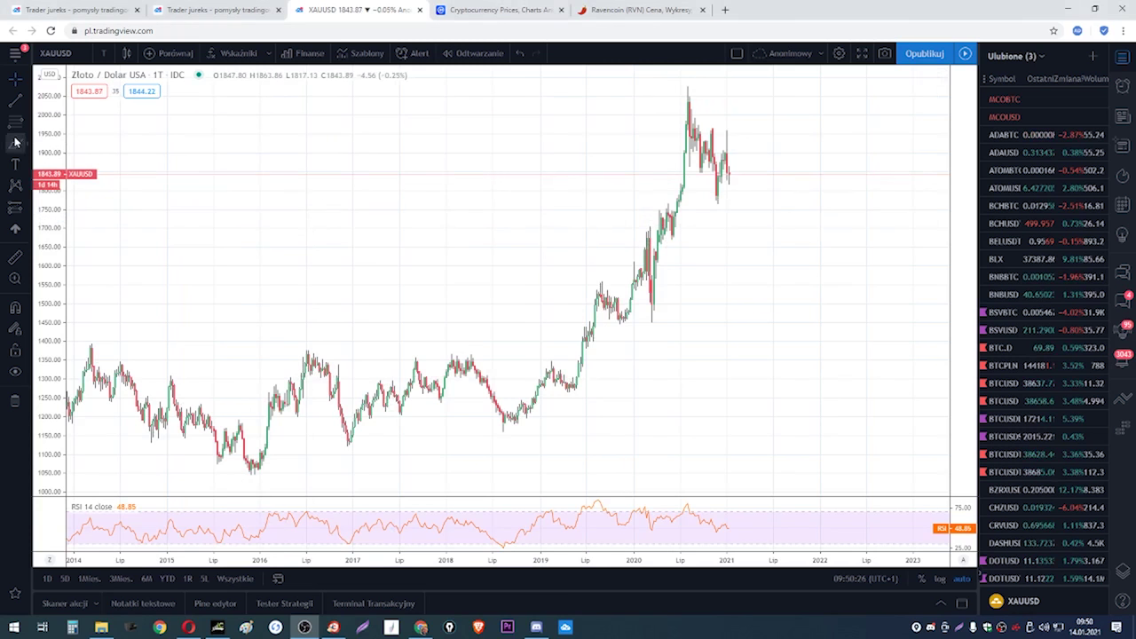
# - Mark the late-2015 low and the August 2020 high on the weekly gold chart with short brushed lines, and undo them
pyautogui.moveTo(209, 233); pyautogui.dragTo(373, 239)
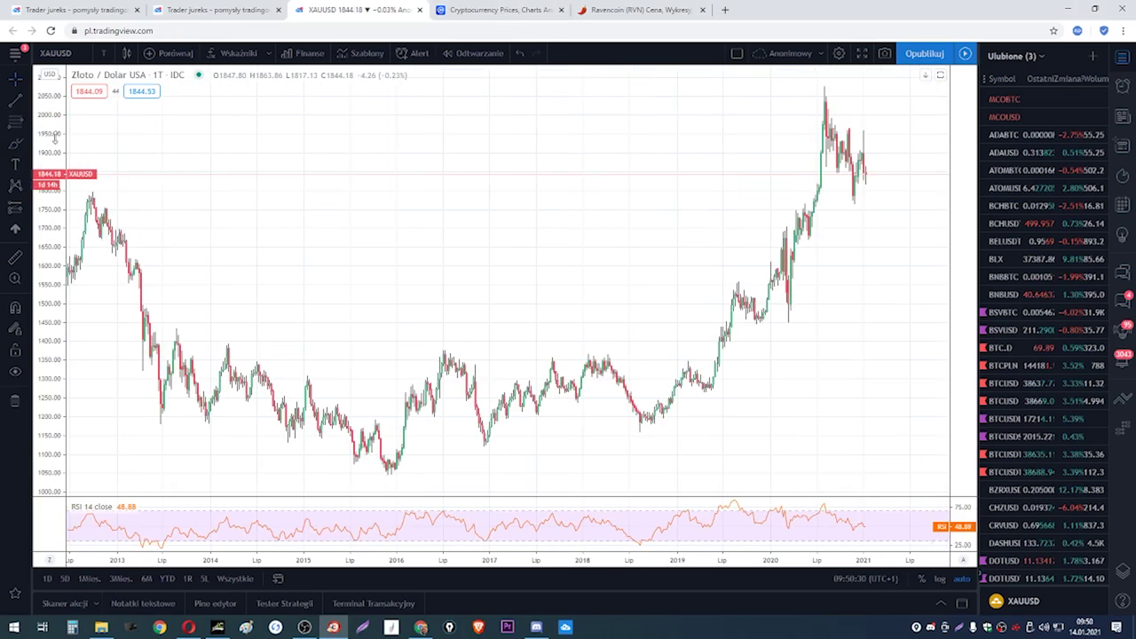
pyautogui.click(15, 146)
pyautogui.moveTo(292, 413)
pyautogui.mouseDown()
pyautogui.moveTo(370, 475)
pyautogui.moveTo(811, 132)
pyautogui.moveTo(799, 81)
pyautogui.mouseUp()
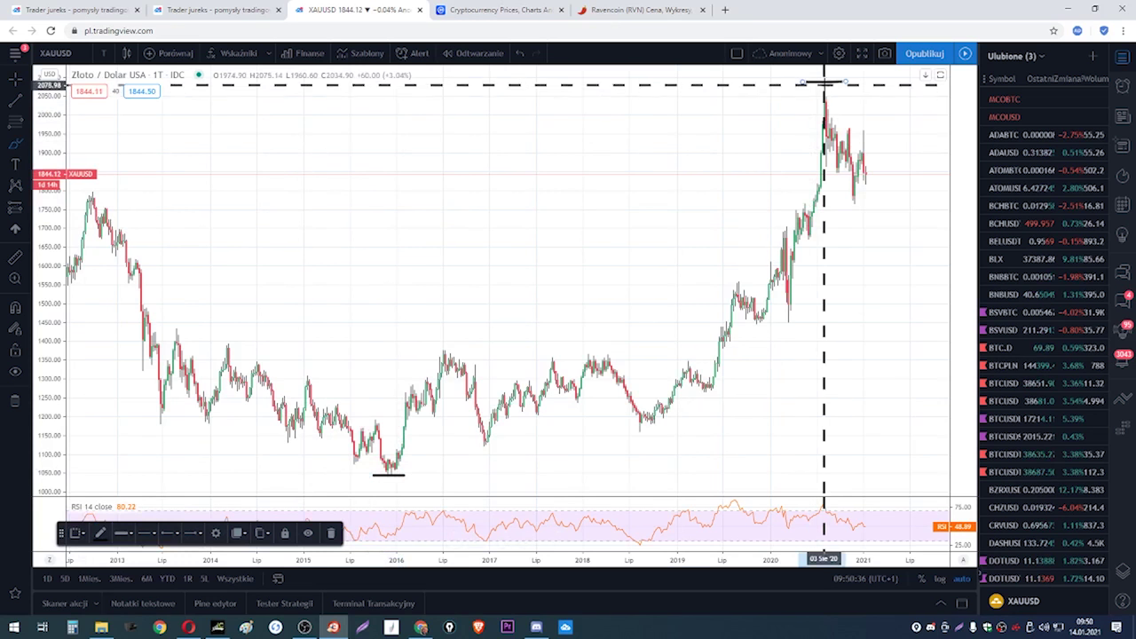
pyautogui.click(522, 54)
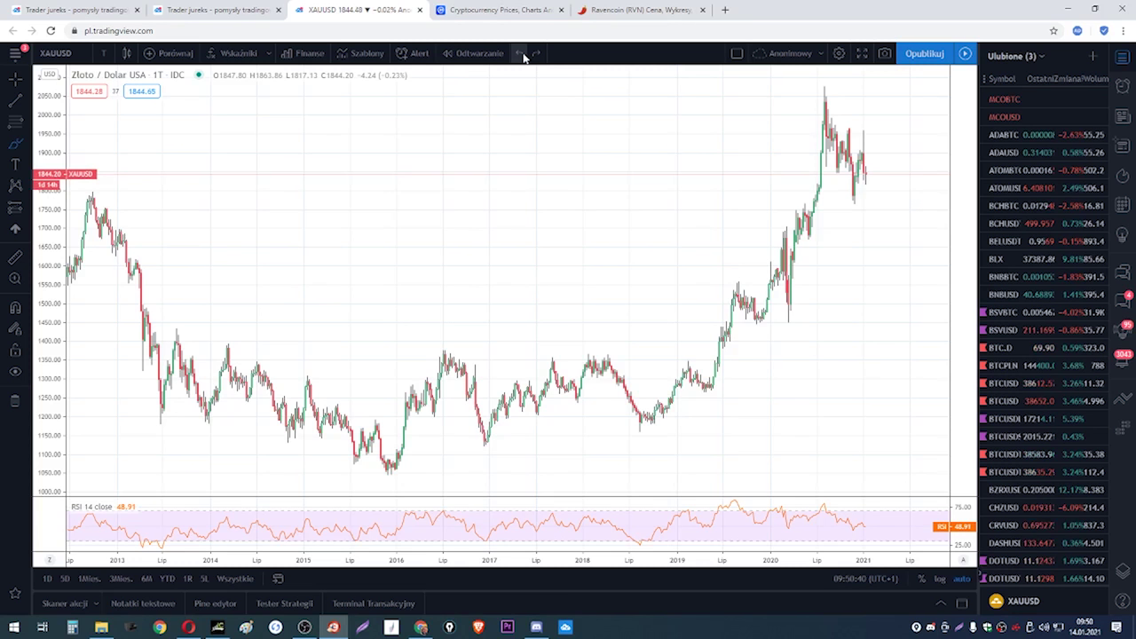
# - Draw a trend line on the weekly gold chart from the late-2015 low at about 1,048 to the July 2016 high
pyautogui.scroll(1, 632, 222)
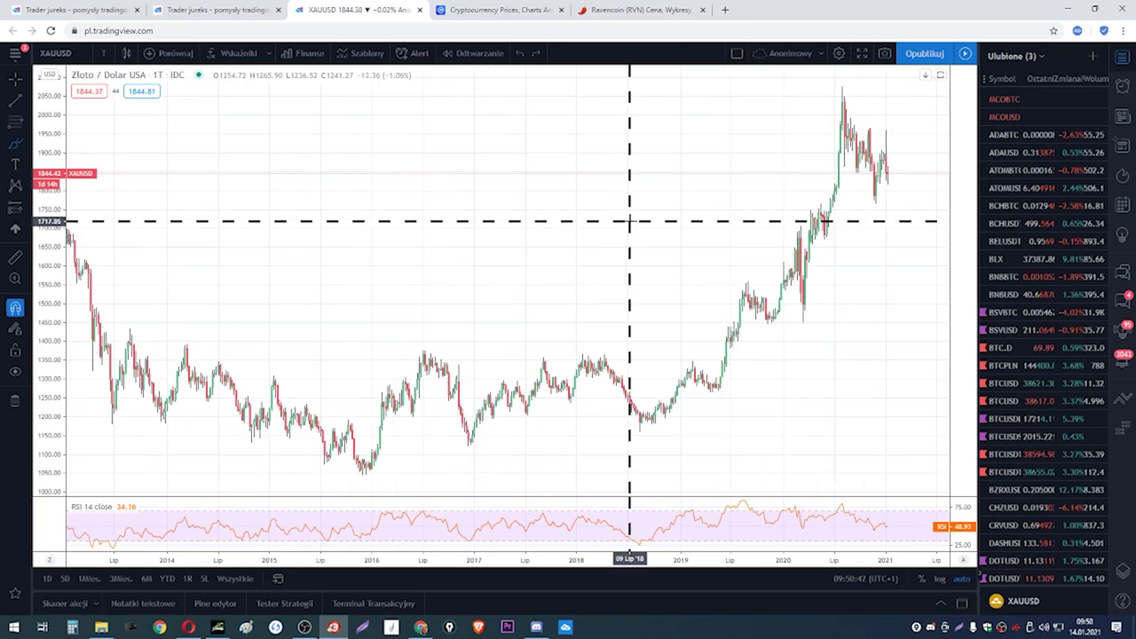
pyautogui.scroll(2, 629, 221)
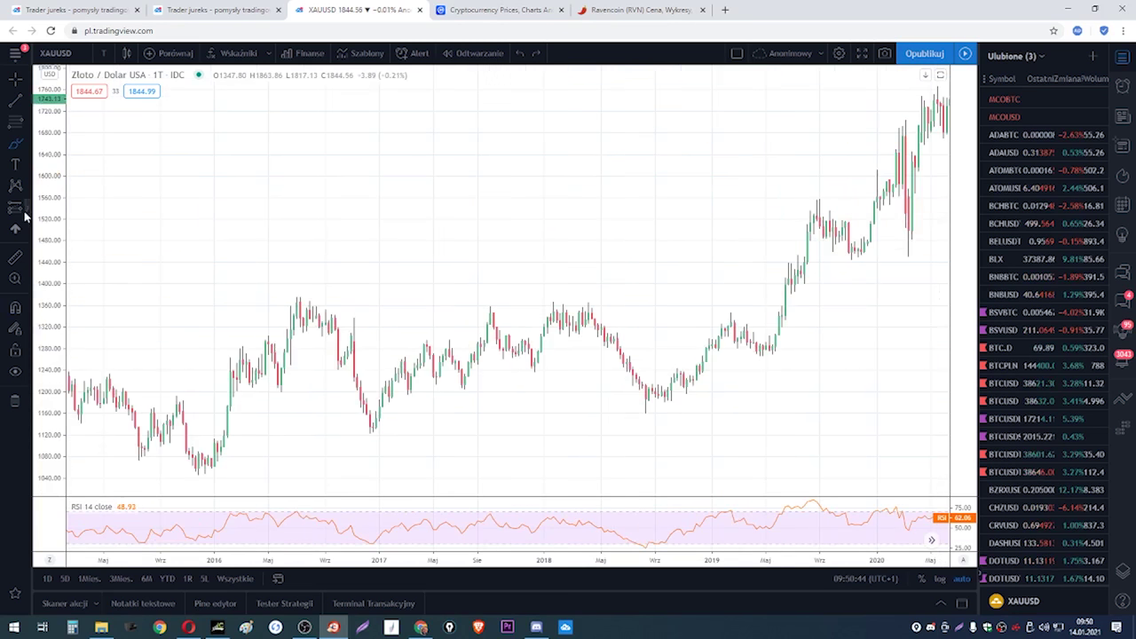
pyautogui.click(16, 109)
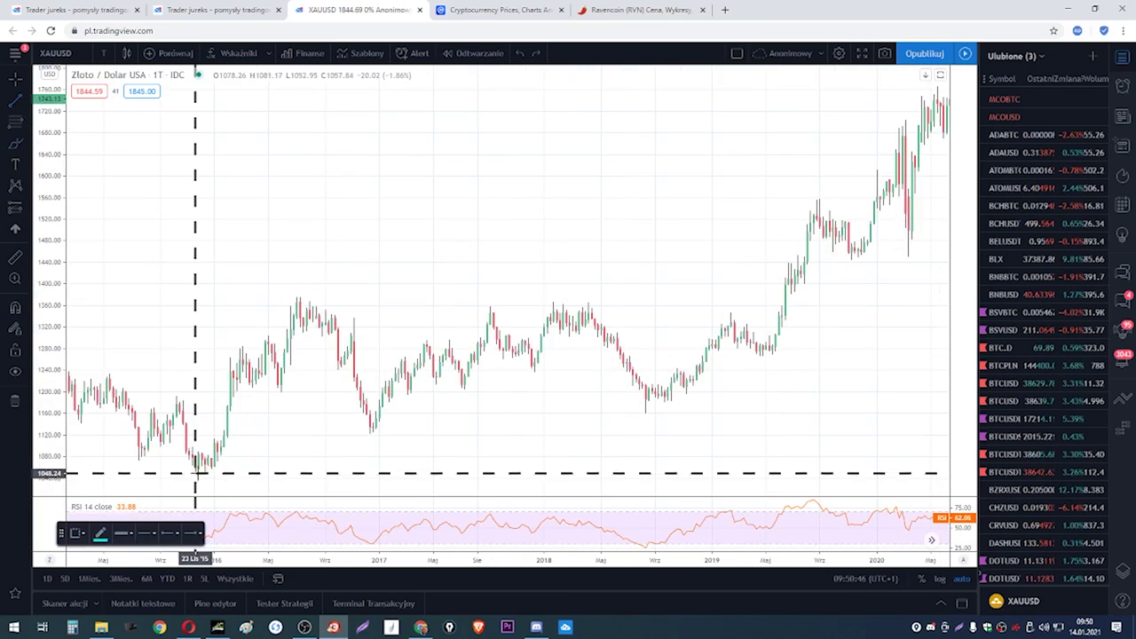
pyautogui.click(195, 474)
pyautogui.click(297, 299)
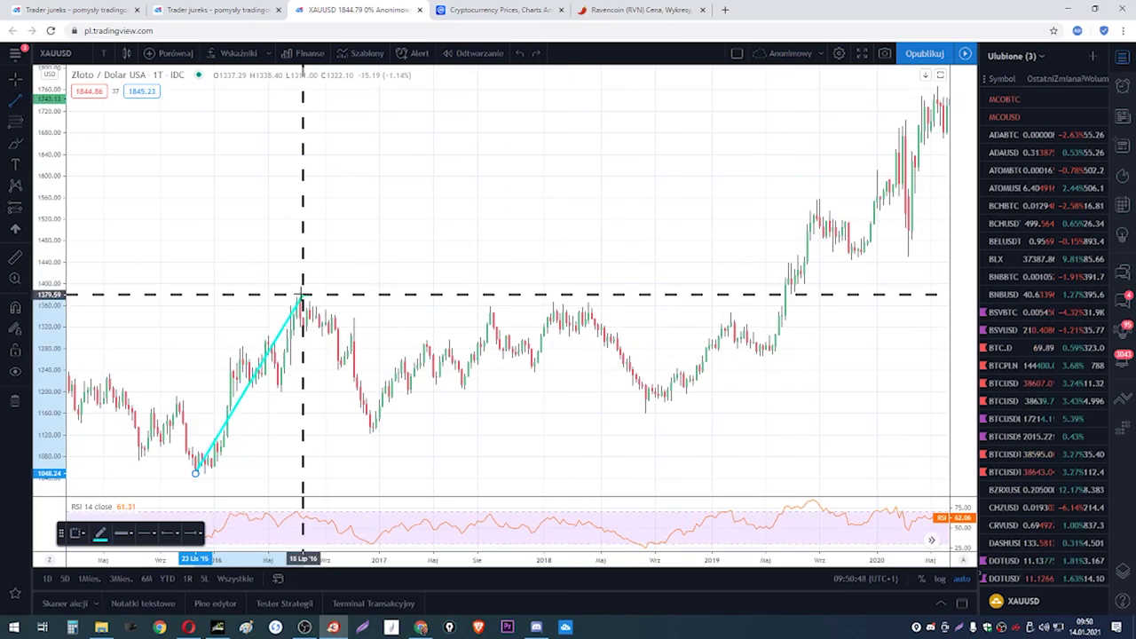
# - Finish the rising line at the July 2016 high and draw a red trend line from there to the August 2018 low at about 1,157
pyautogui.click(297, 294)
pyautogui.click(16, 103)
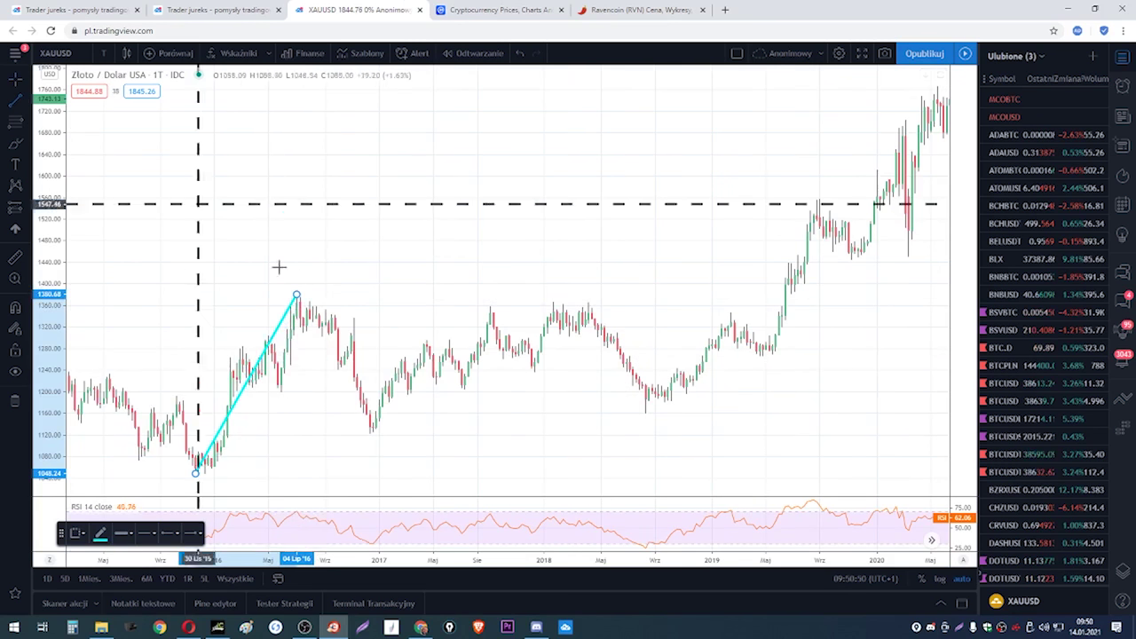
pyautogui.click(300, 300)
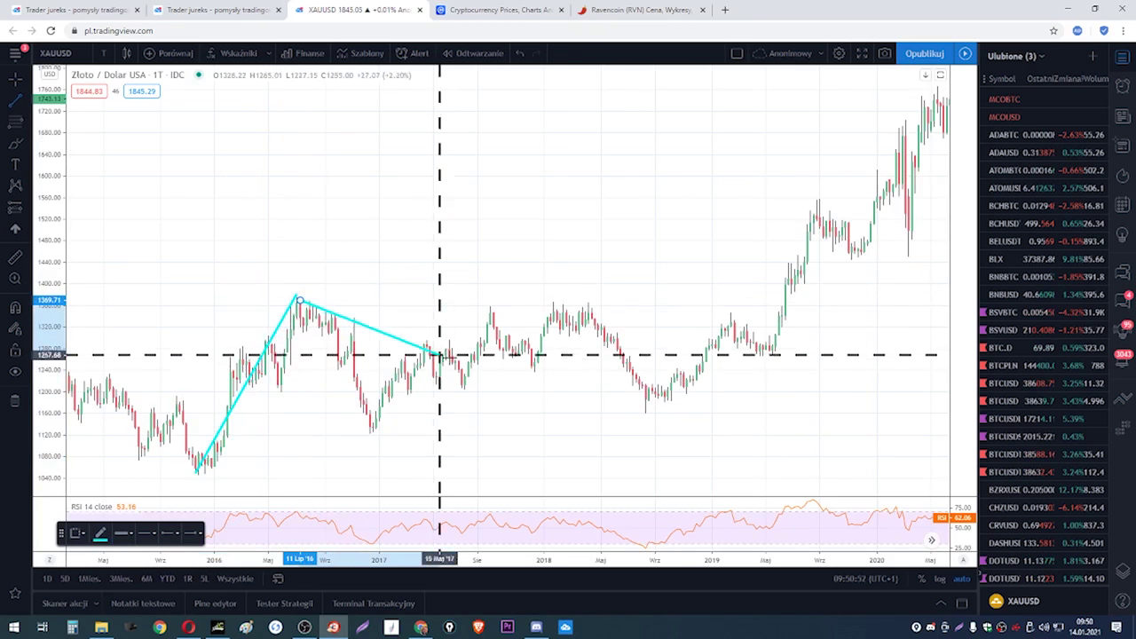
pyautogui.click(648, 414)
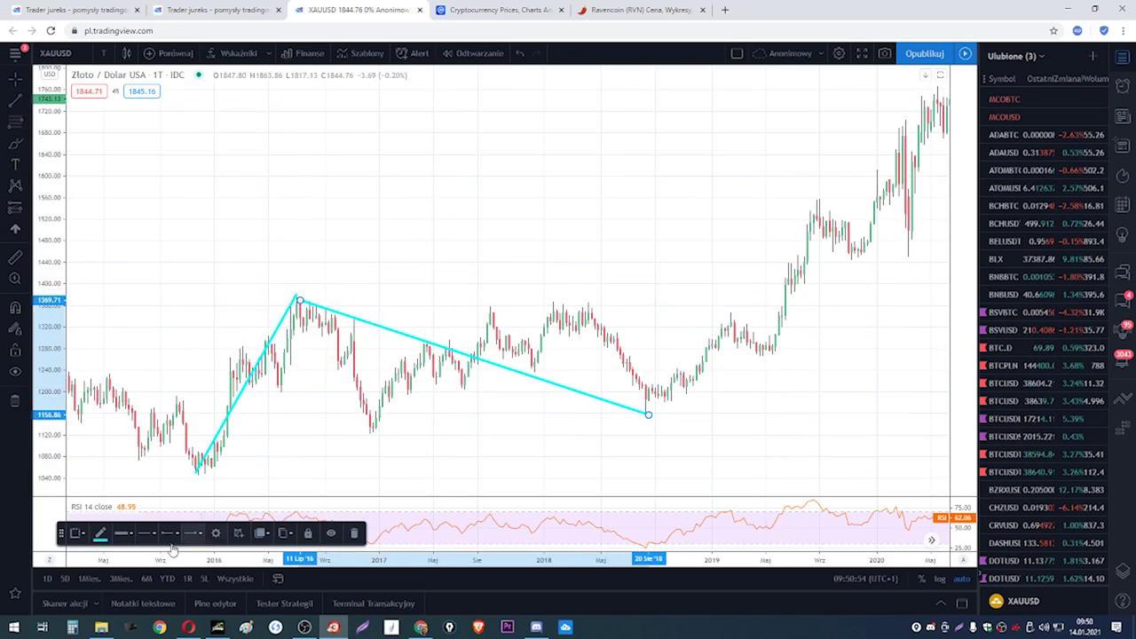
pyautogui.click(101, 534)
pyautogui.click(108, 511)
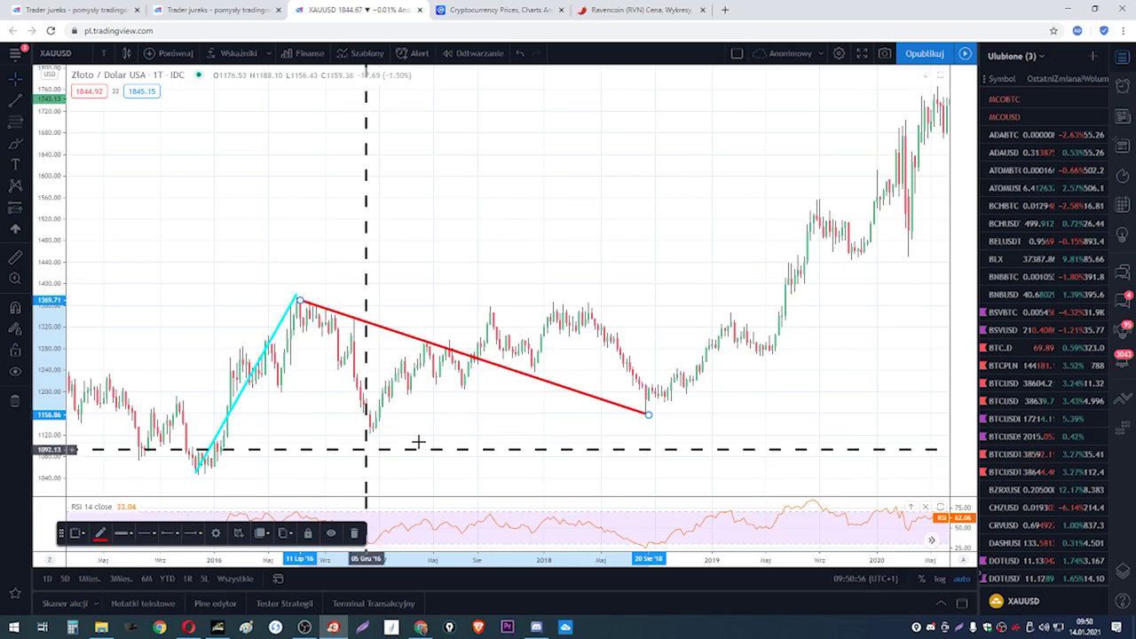
# - Apply a Fibonacci retracement from the November 2015 low at about 1,047 to the July 2016 high at about 1,376, and delete it
pyautogui.scroll(-3, 465, 444)
pyautogui.moveTo(627, 446); pyautogui.dragTo(540, 433)
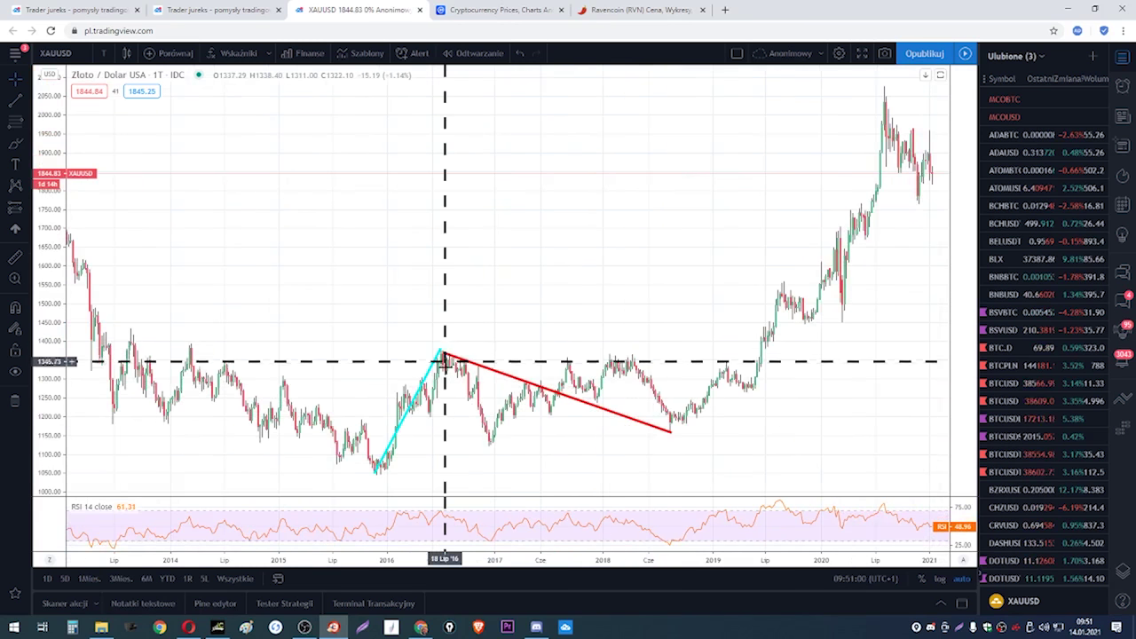
pyautogui.scroll(3, 444, 355)
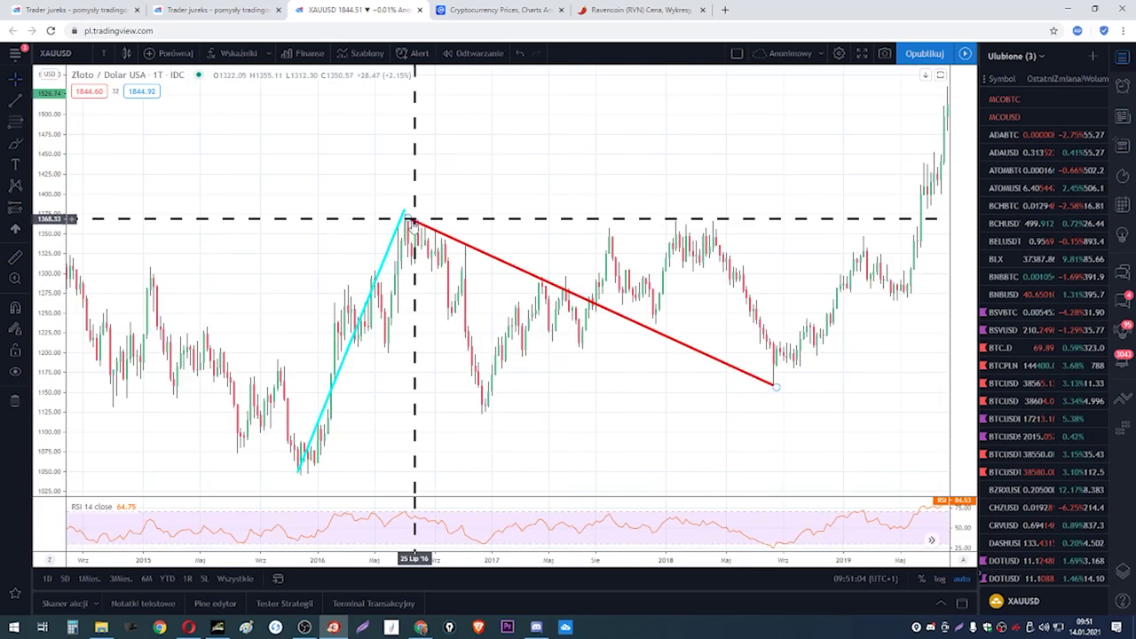
pyautogui.click(16, 122)
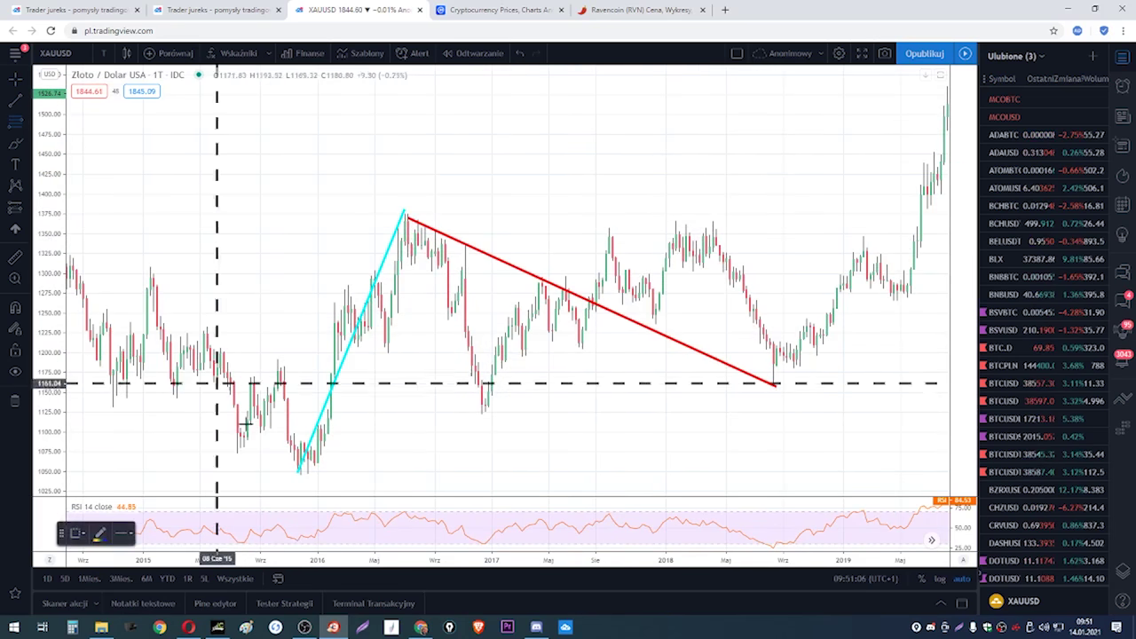
pyautogui.click(300, 471)
pyautogui.click(421, 248)
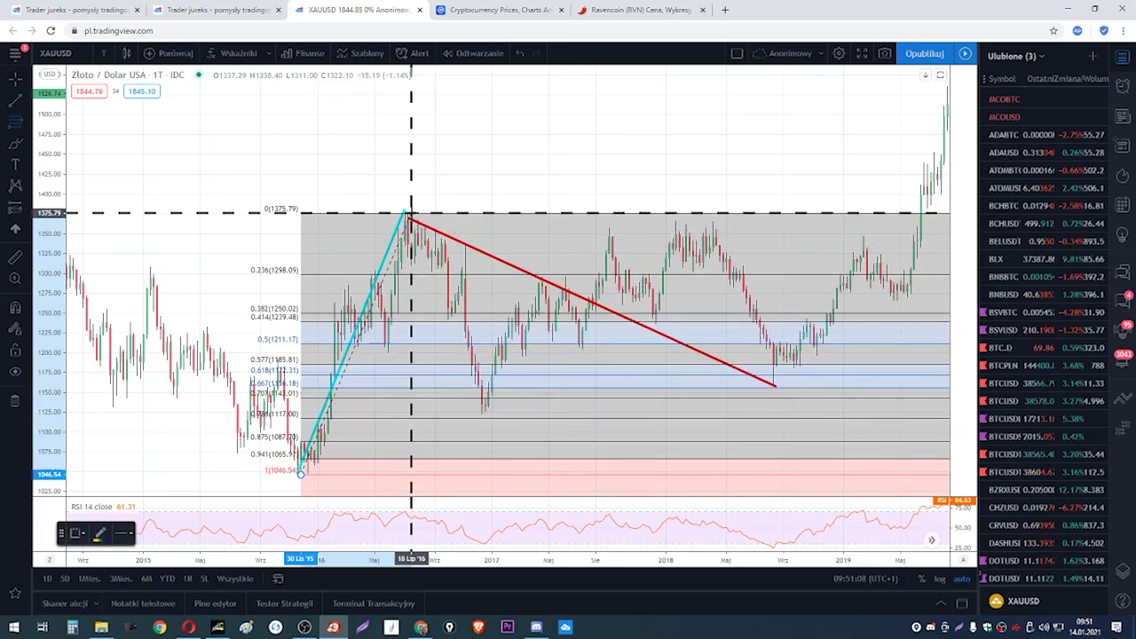
pyautogui.click(410, 213)
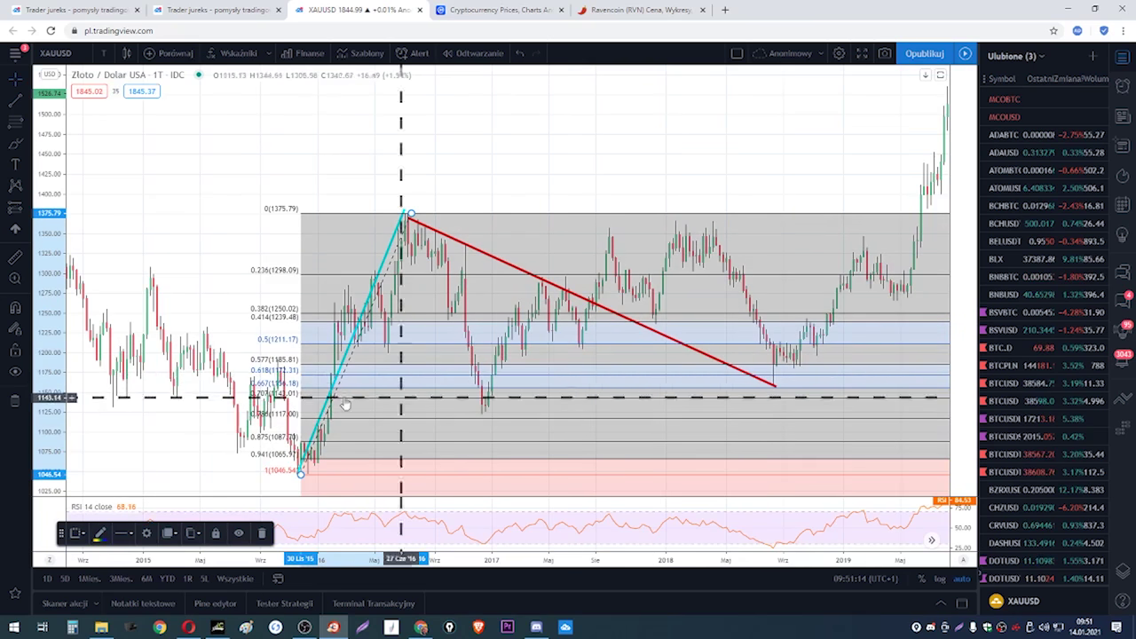
pyautogui.rightClick(407, 214)
pyautogui.click(434, 370)
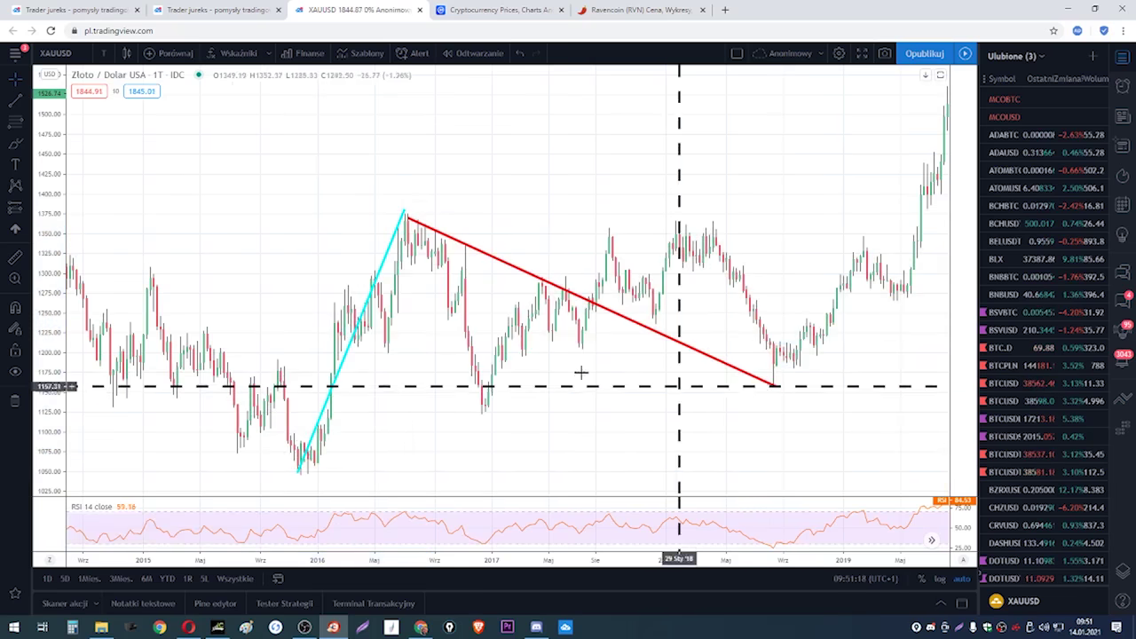
# - Draw a cyan trend line from the August 2018 low at about 1,166 to the March 2020 high at about 1,707
pyautogui.scroll(-5, 720, 385)
pyautogui.scroll(5, 550, 488)
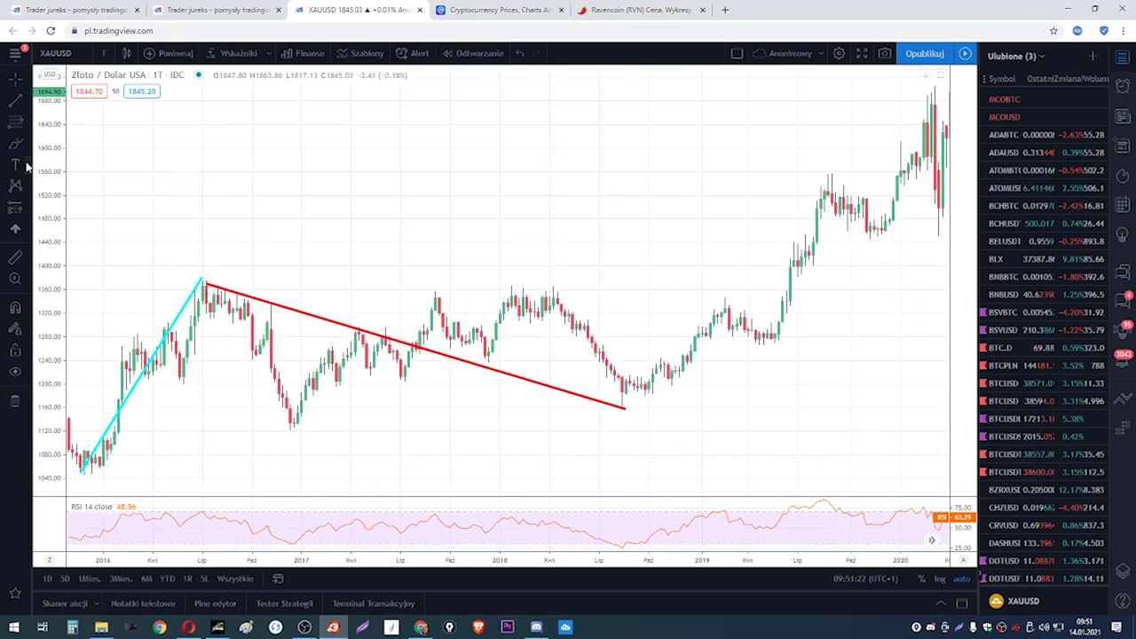
pyautogui.click(17, 105)
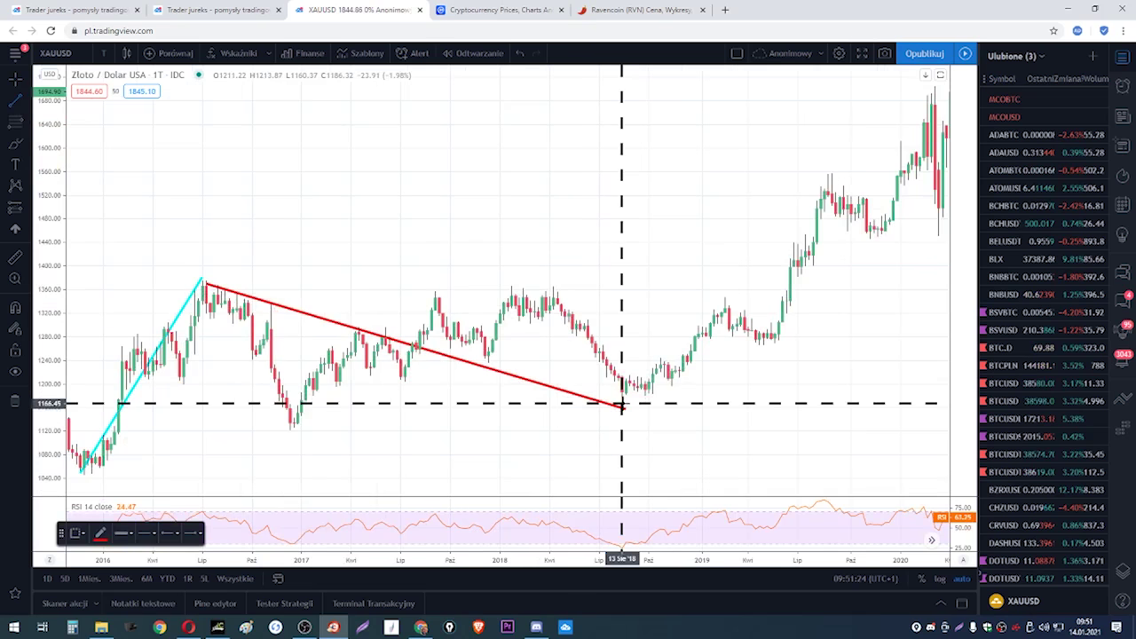
pyautogui.click(623, 405)
pyautogui.click(915, 105)
pyautogui.click(934, 85)
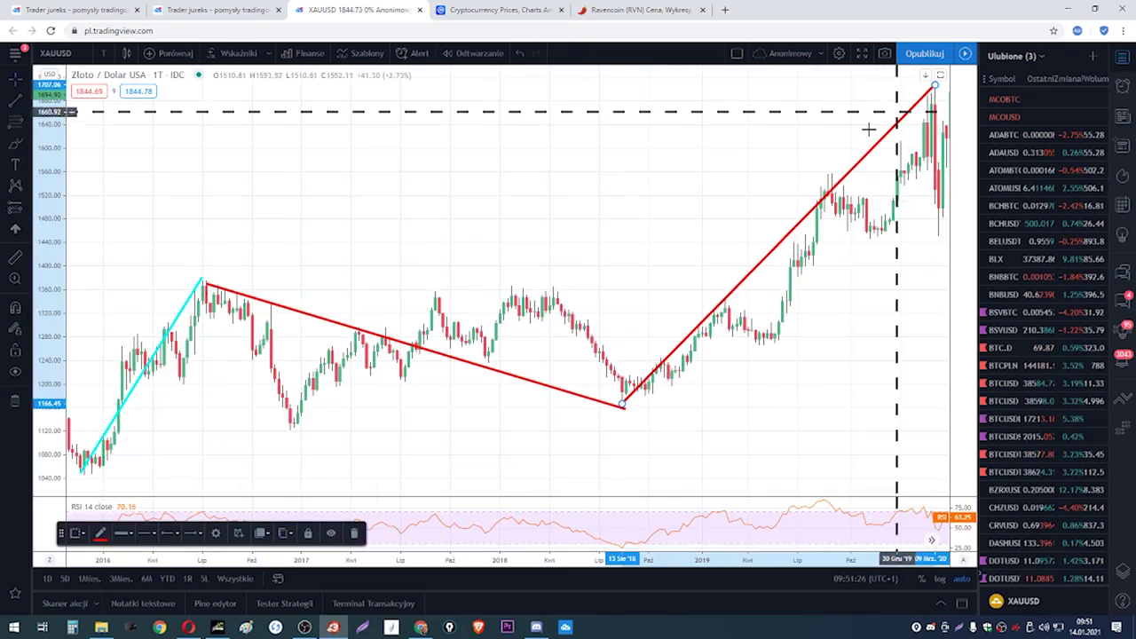
pyautogui.click(102, 533)
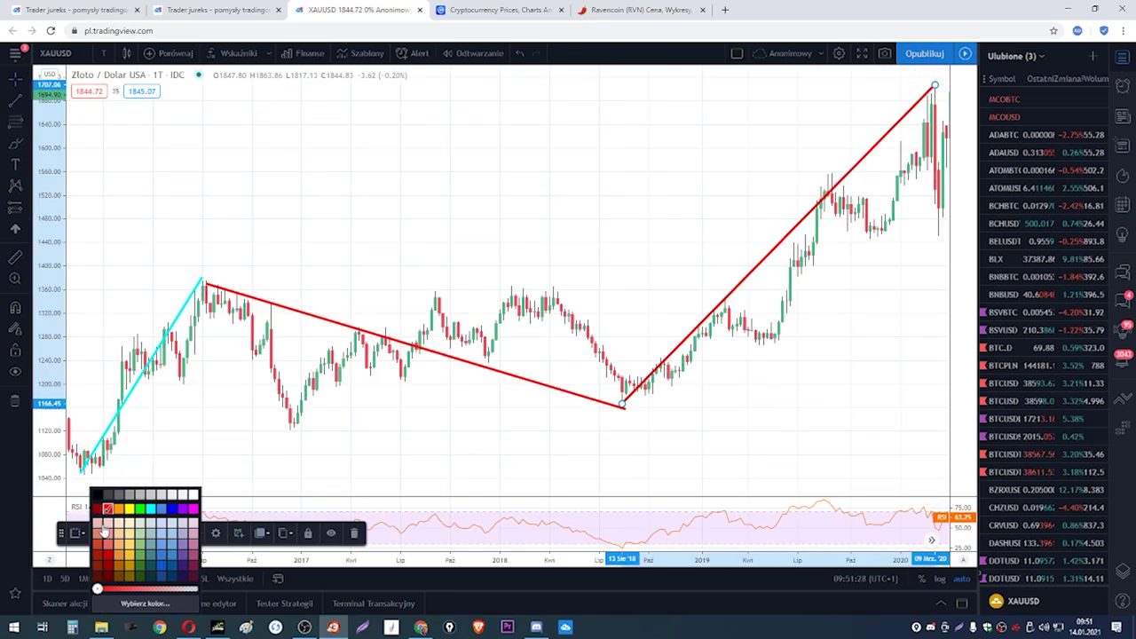
pyautogui.click(150, 508)
# - Clone the red declining line to the 2020 top, starting it at about 1,695 and ending at the March 2020 low at about 1,459
pyautogui.scroll(-5, 455, 464)
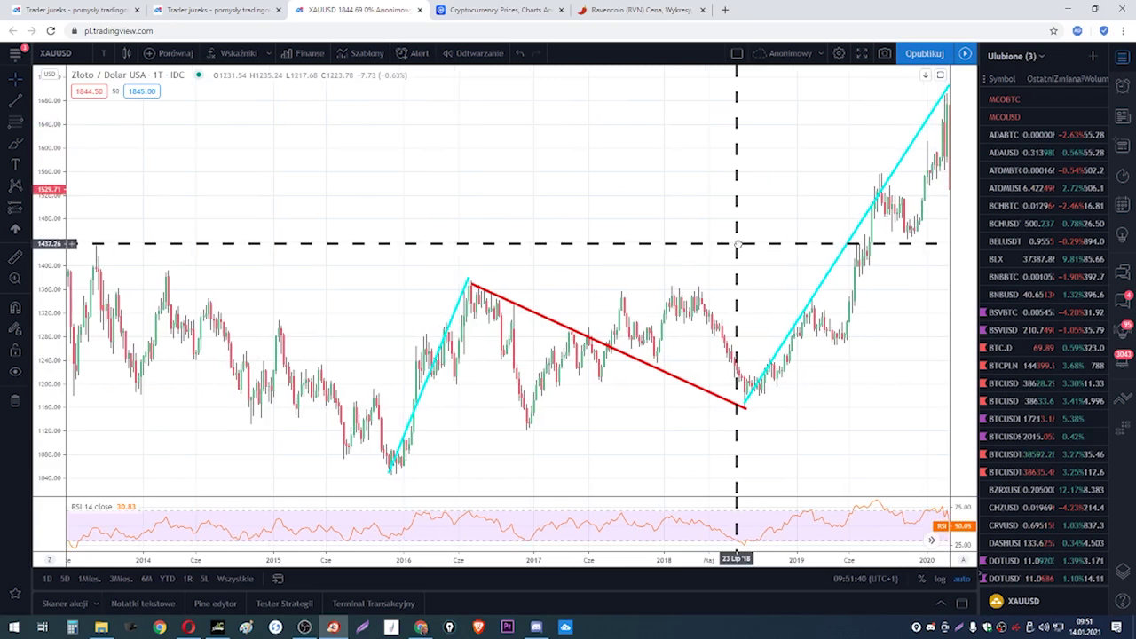
pyautogui.click(579, 334)
pyautogui.moveTo(578, 334); pyautogui.dragTo(783, 129)
pyautogui.moveTo(754, 197); pyautogui.dragTo(748, 200)
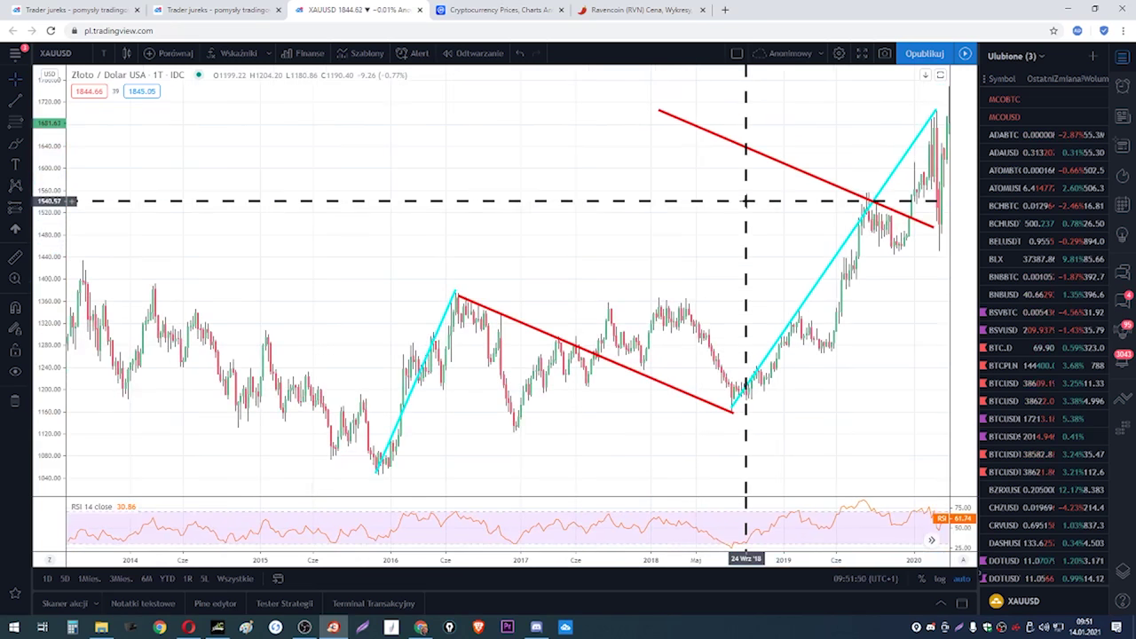
pyautogui.moveTo(933, 227); pyautogui.dragTo(938, 245)
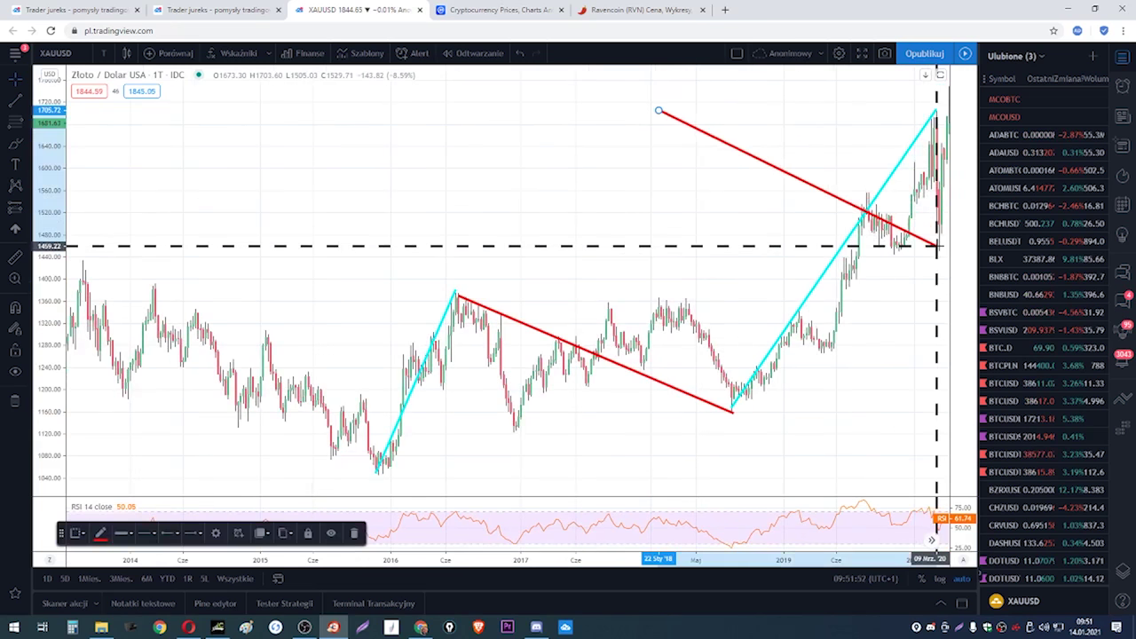
pyautogui.moveTo(660, 111); pyautogui.dragTo(917, 115)
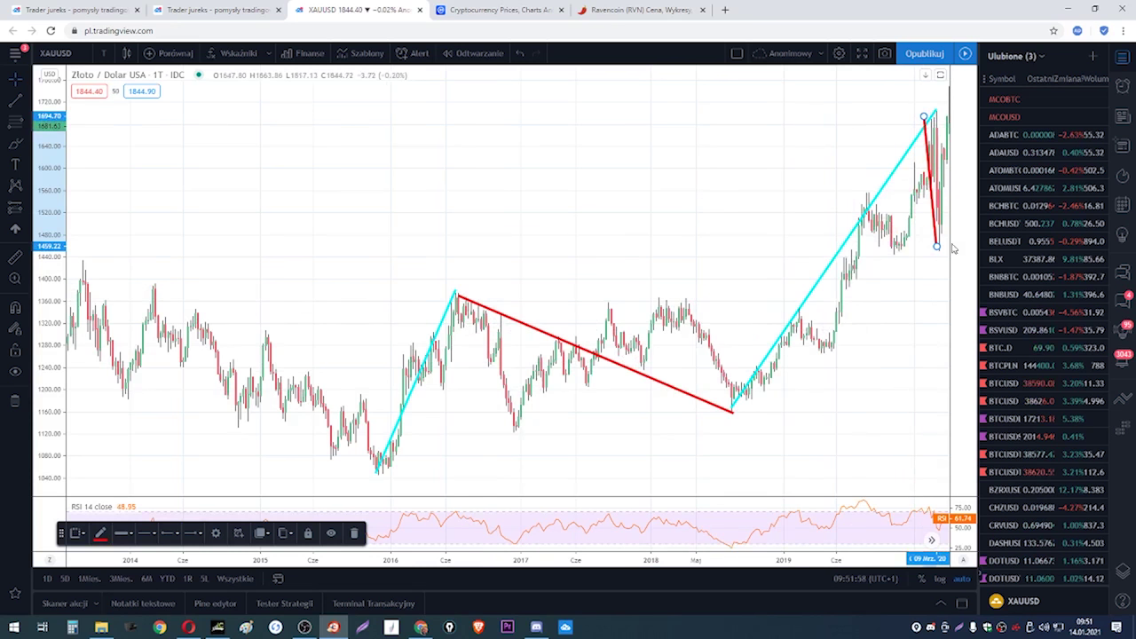
# - Draw a Fibonacci retracement from the December 2016 low at 1122.81 to the July 2016 high at 1375.12
pyautogui.click(926, 272)
pyautogui.moveTo(926, 272); pyautogui.dragTo(923, 271)
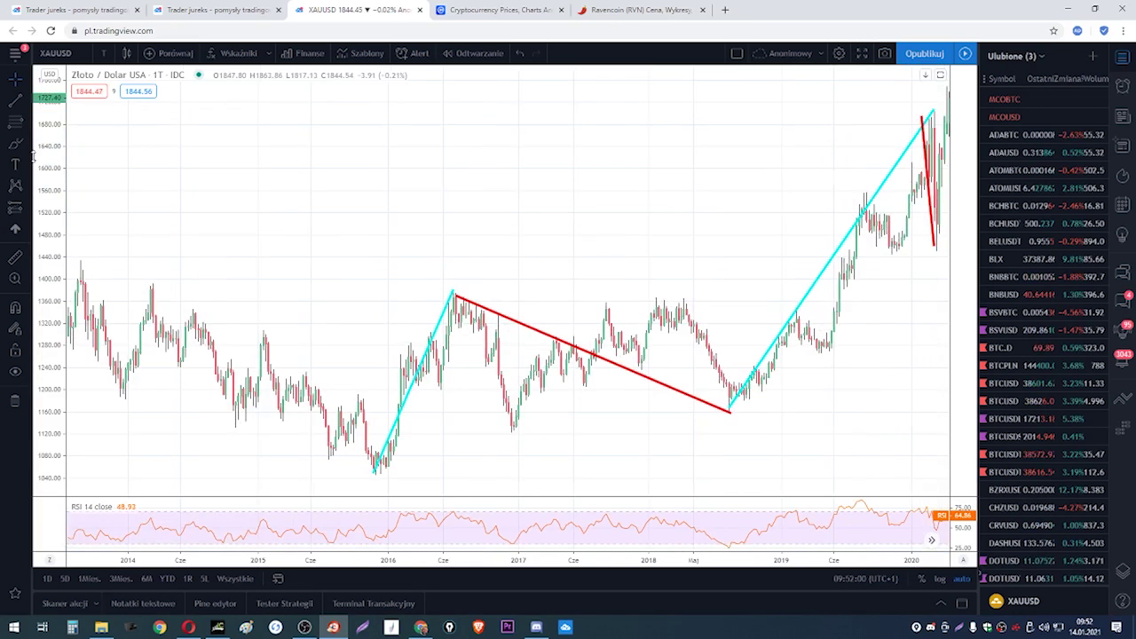
pyautogui.click(15, 128)
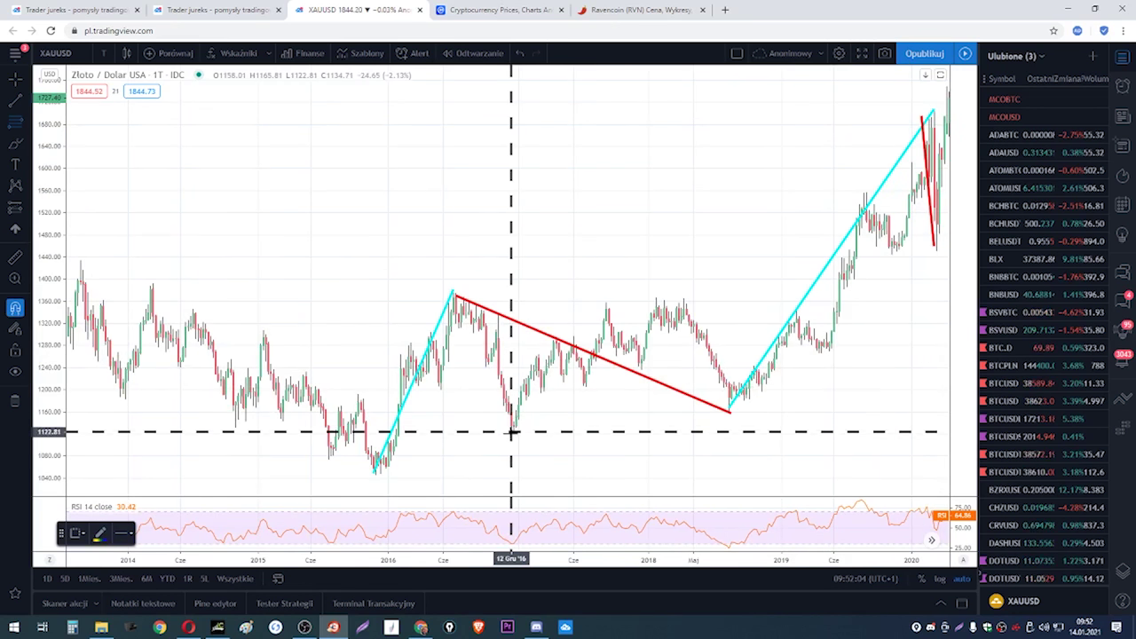
pyautogui.click(512, 431)
pyautogui.click(454, 293)
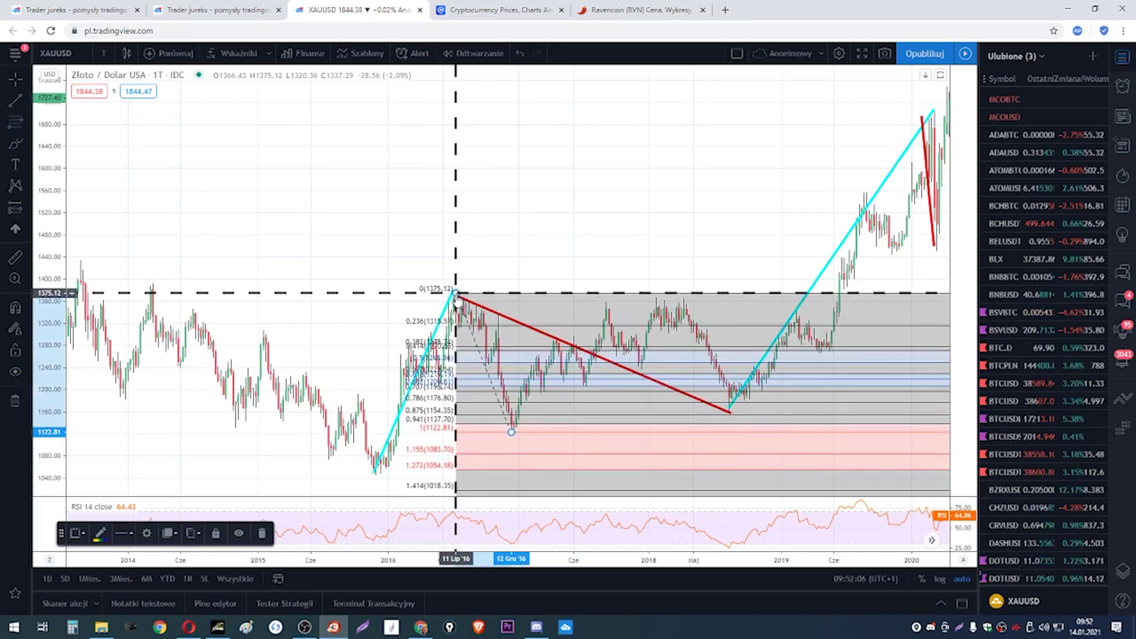
# - Switch the gold chart to the 1-day interval and move the Fibonacci retracement to the March 2020 top, with its 0 level at 1703.87
pyautogui.moveTo(488, 384); pyautogui.dragTo(675, 199)
pyautogui.scroll(2, 840, 287)
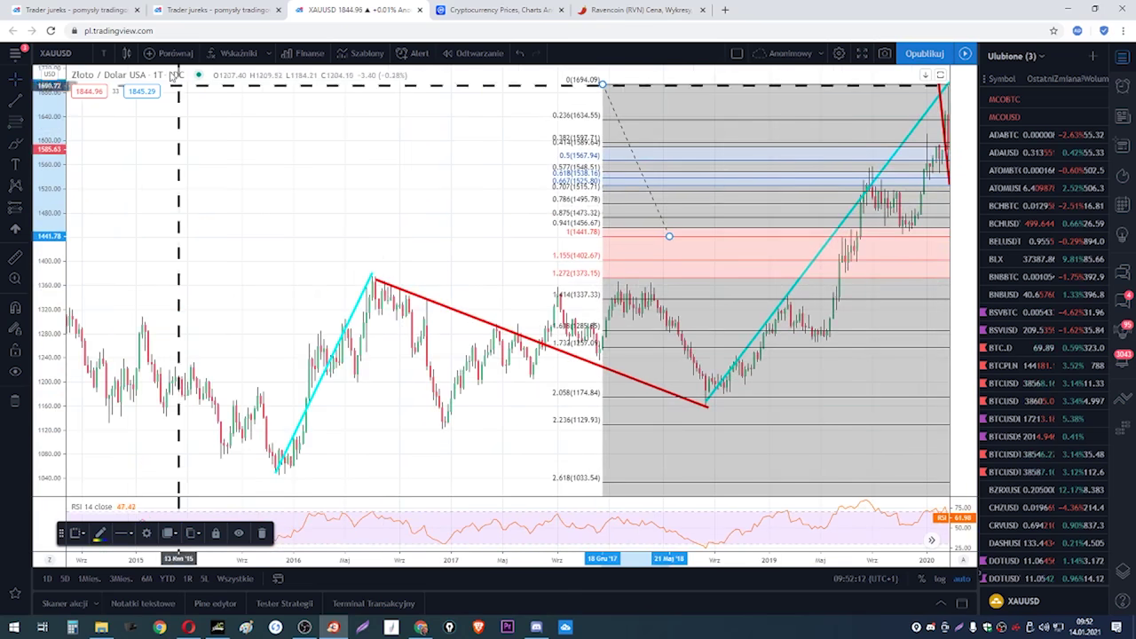
pyautogui.click(104, 54)
pyautogui.click(151, 346)
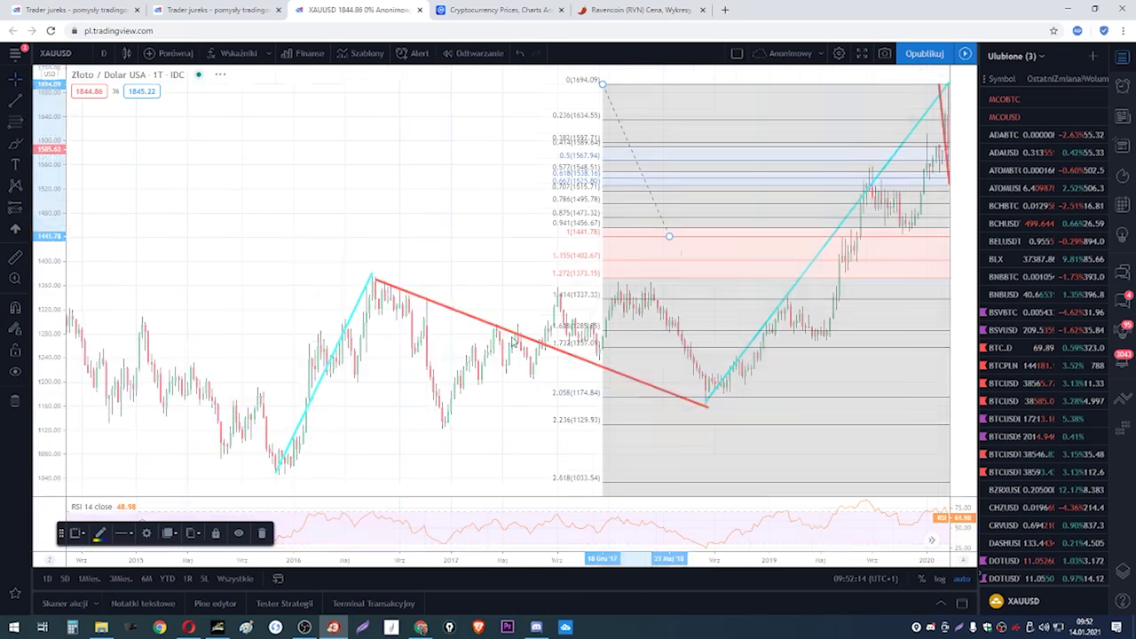
pyautogui.hscroll(-10, 738, 298)
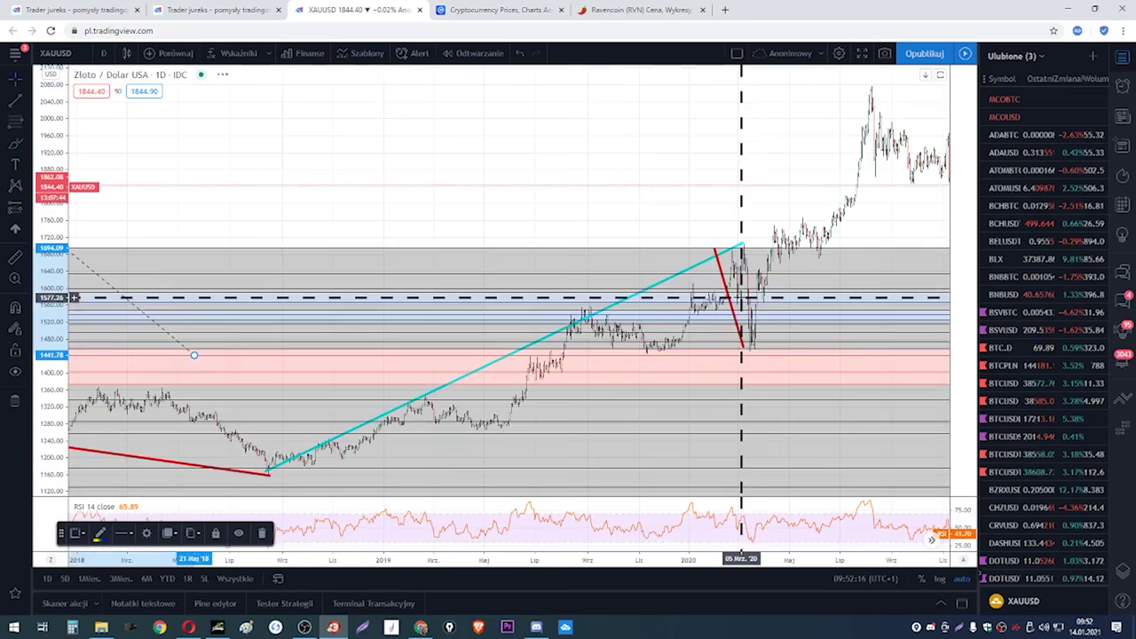
pyautogui.scroll(-5, 593, 305)
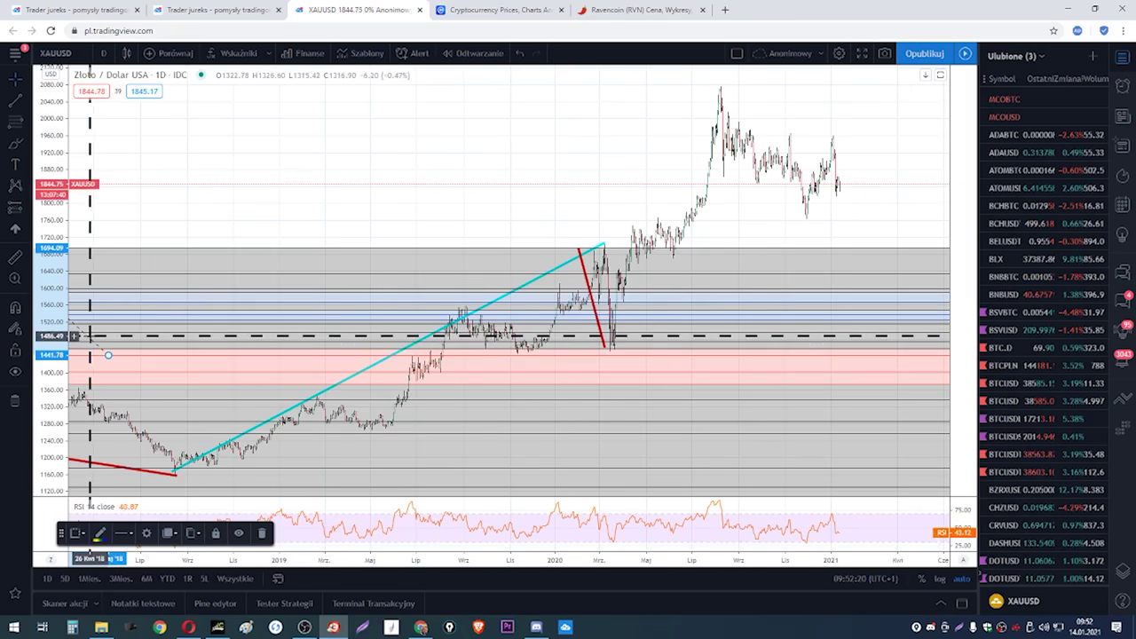
pyautogui.moveTo(88, 335)
pyautogui.mouseDown()
pyautogui.moveTo(347, 309)
pyautogui.moveTo(581, 331)
pyautogui.mouseUp()
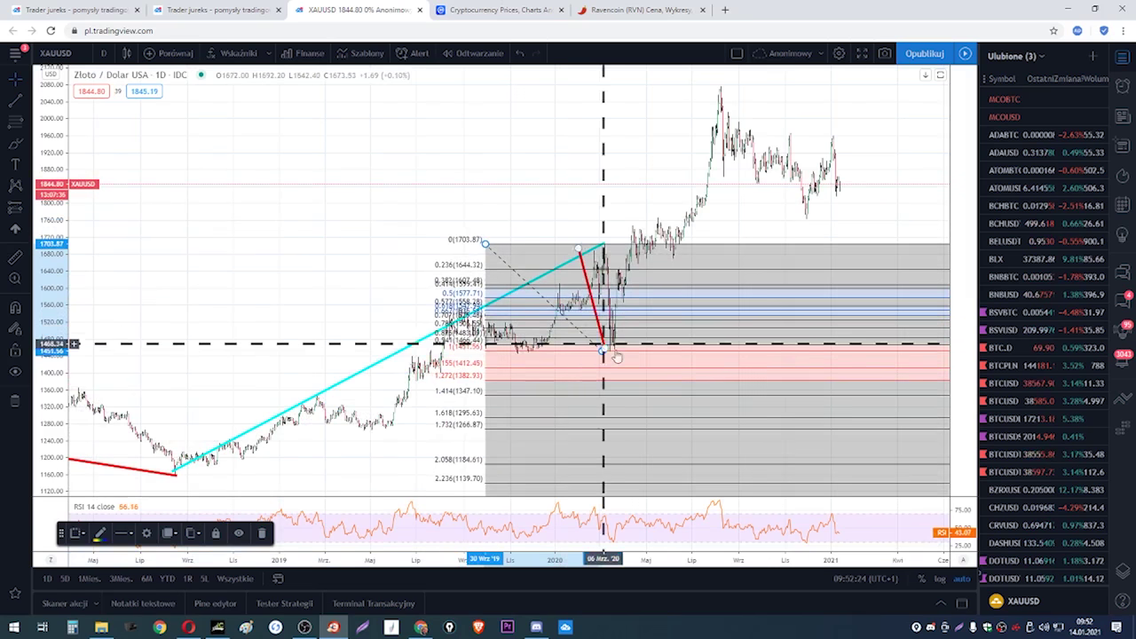
# - Draw a yellow rectangle between the 1 and 1.272 Fibonacci levels from February to June 2020, and delete the retracement
pyautogui.scroll(3, 609, 354)
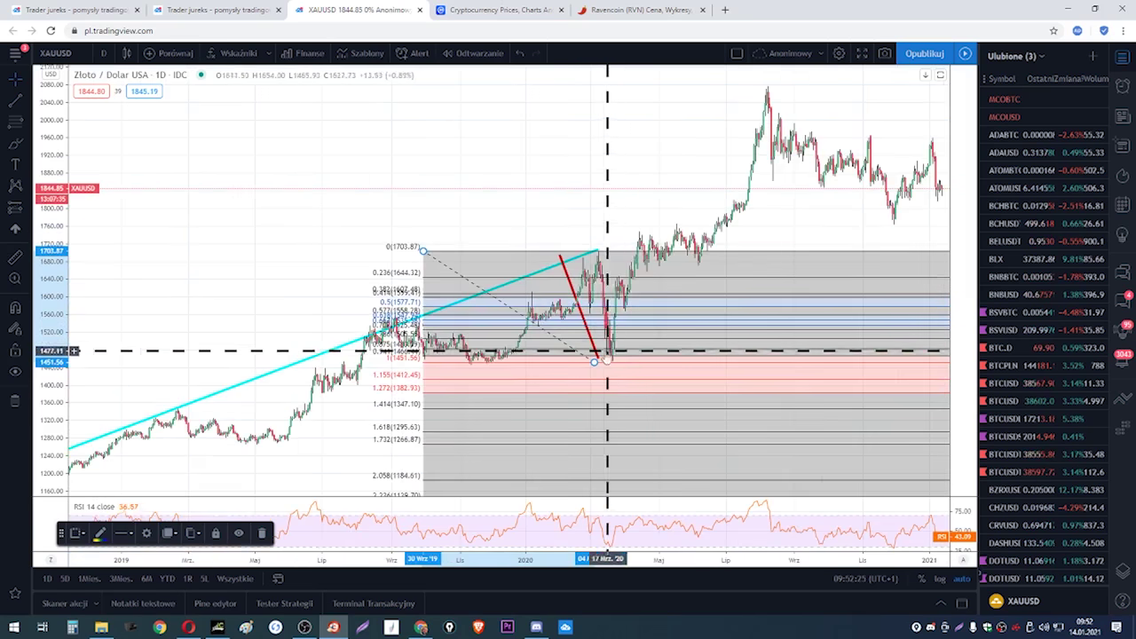
pyautogui.click(28, 147)
pyautogui.click(72, 215)
pyautogui.moveTo(578, 362); pyautogui.dragTo(712, 392)
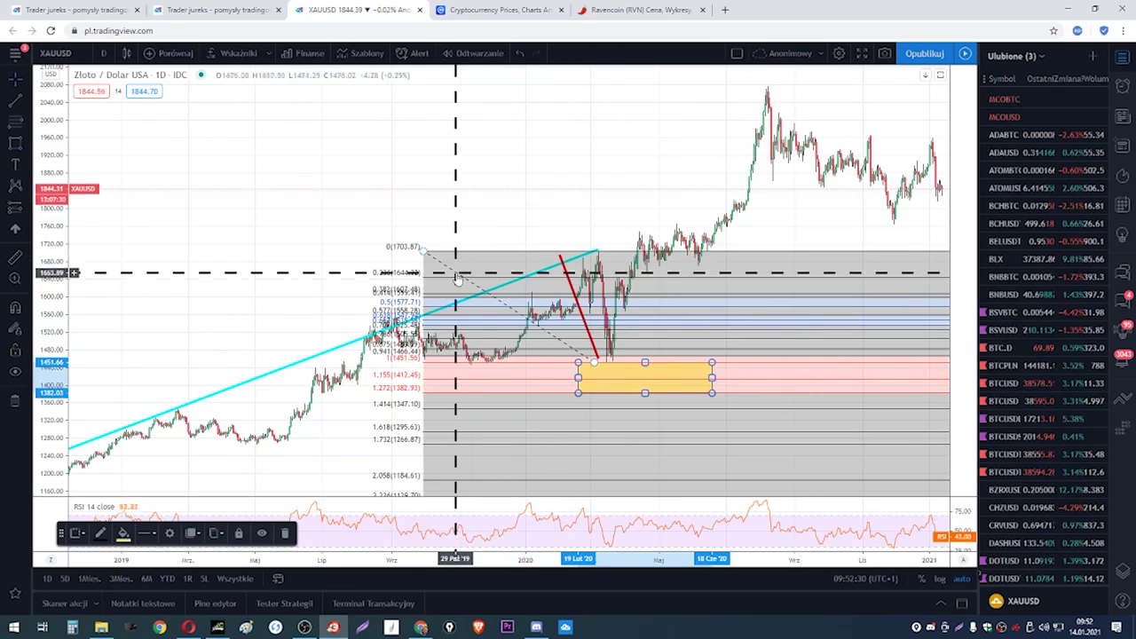
pyautogui.rightClick(423, 251)
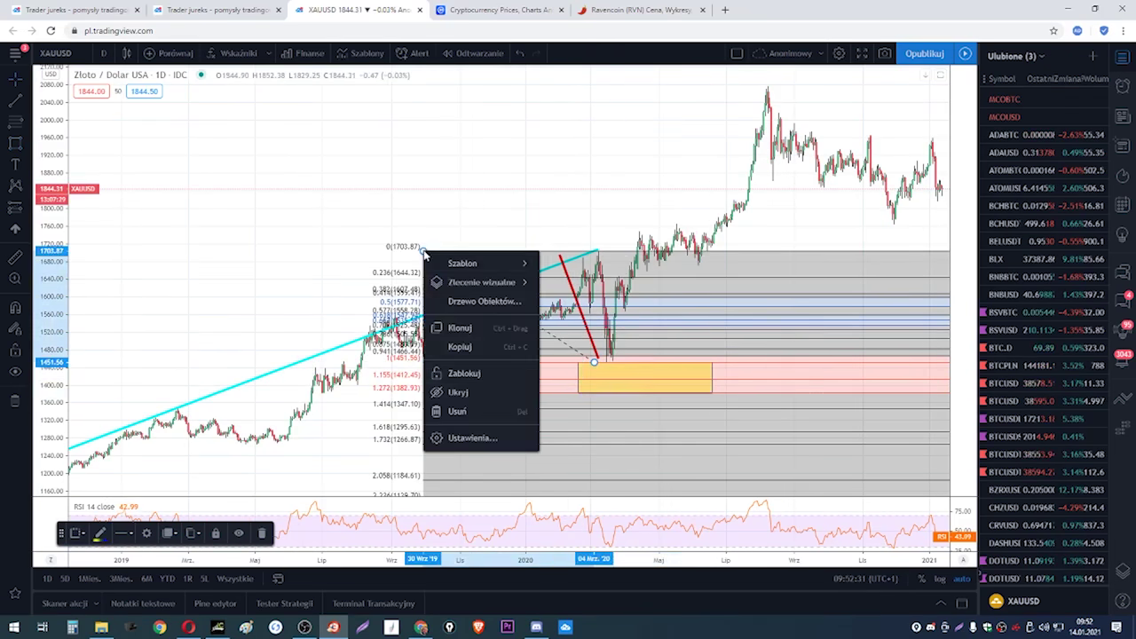
pyautogui.click(474, 410)
# - Brush a black line down from the March 2020 high to the mid-March low at about 1,456, just above the yellow rectangle
pyautogui.scroll(3, 603, 338)
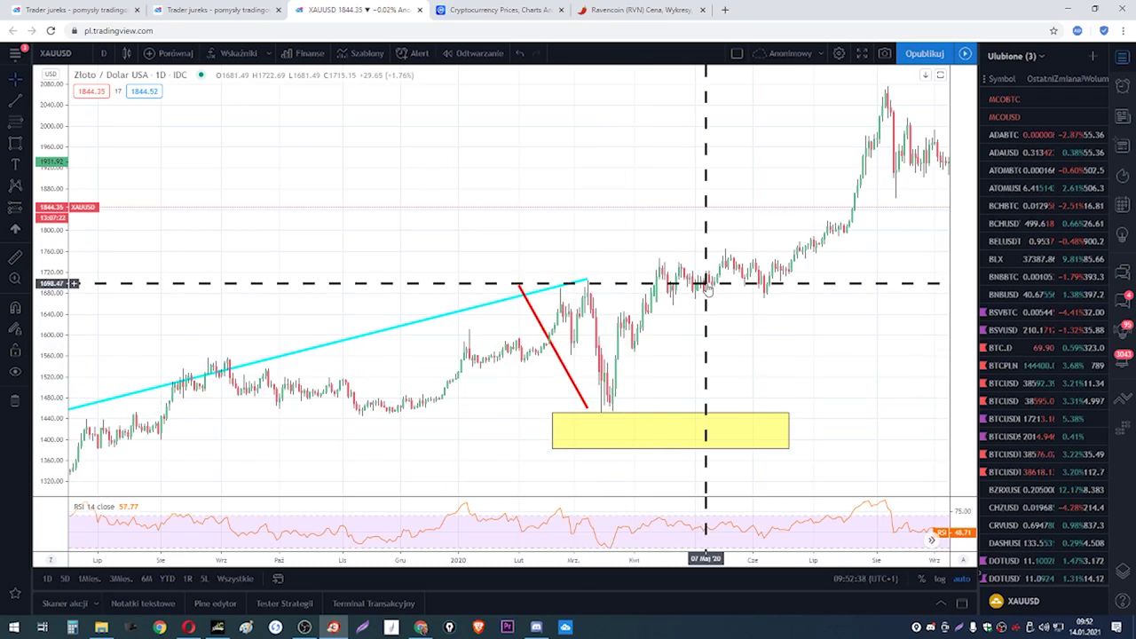
pyautogui.scroll(-2, 708, 289)
pyautogui.moveTo(562, 204); pyautogui.dragTo(793, 216)
pyautogui.scroll(2, 828, 254)
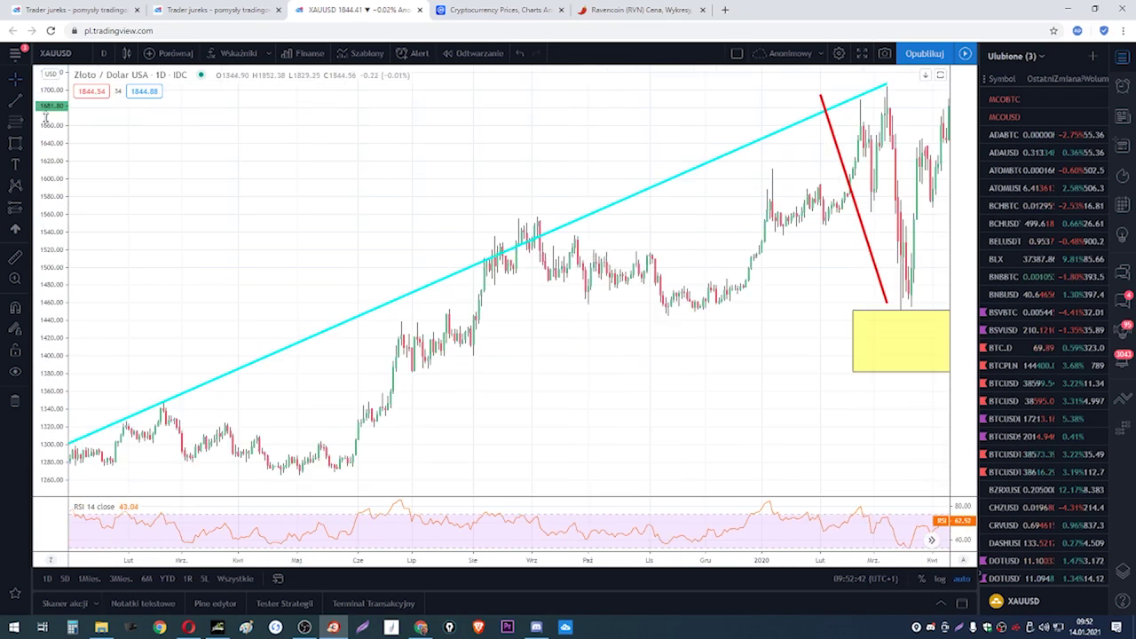
pyautogui.click(26, 169)
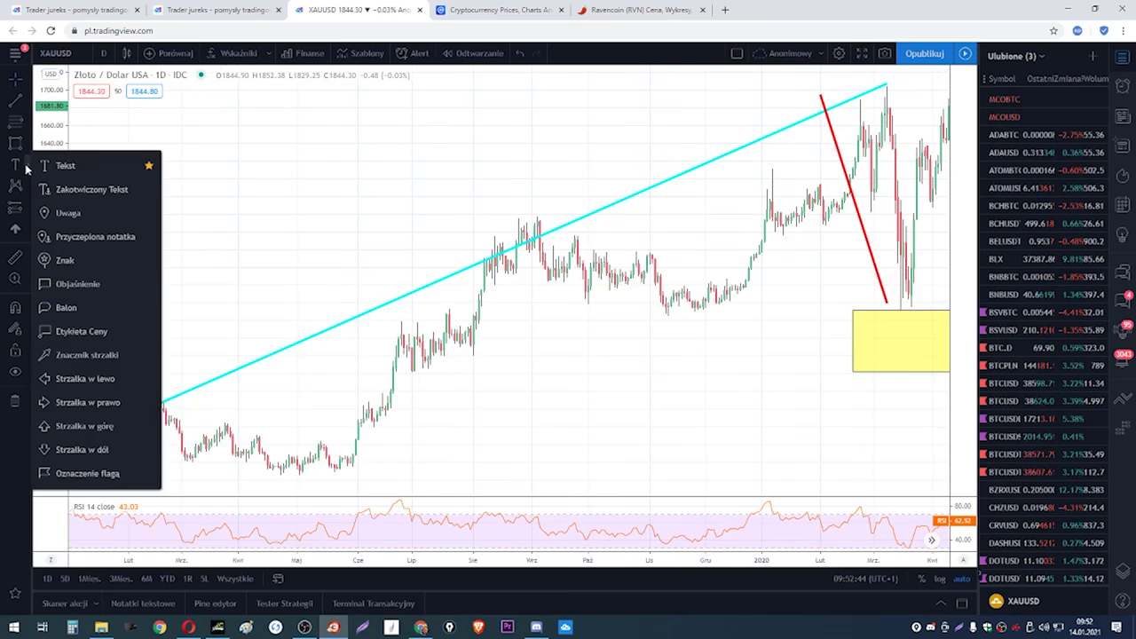
pyautogui.click(34, 158)
pyautogui.click(29, 145)
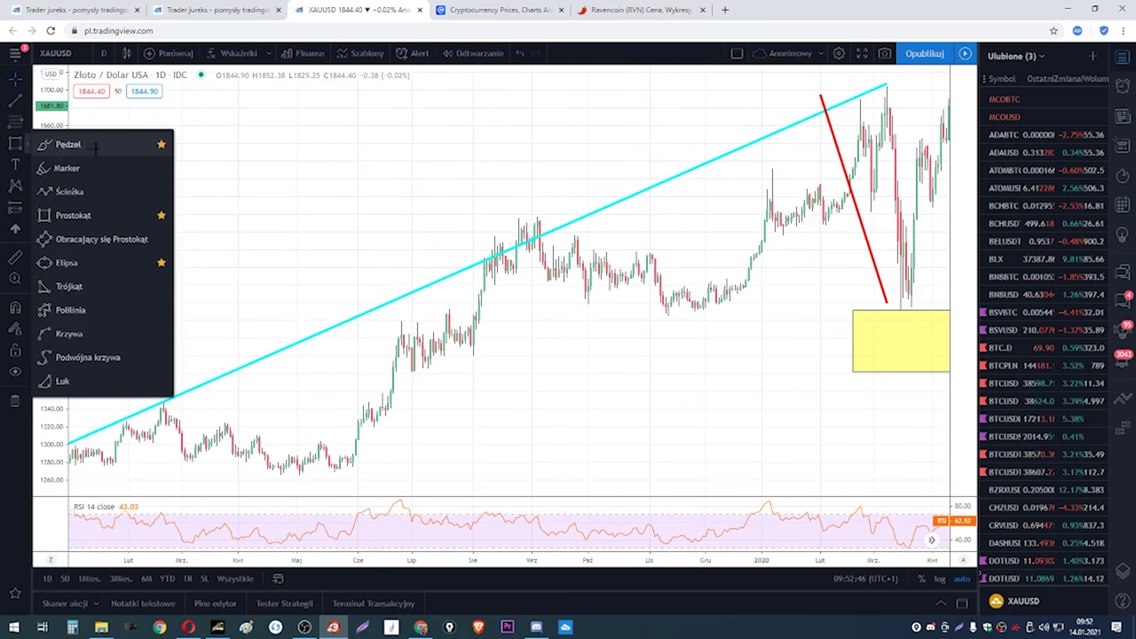
pyautogui.click(69, 145)
pyautogui.moveTo(883, 90); pyautogui.dragTo(905, 298)
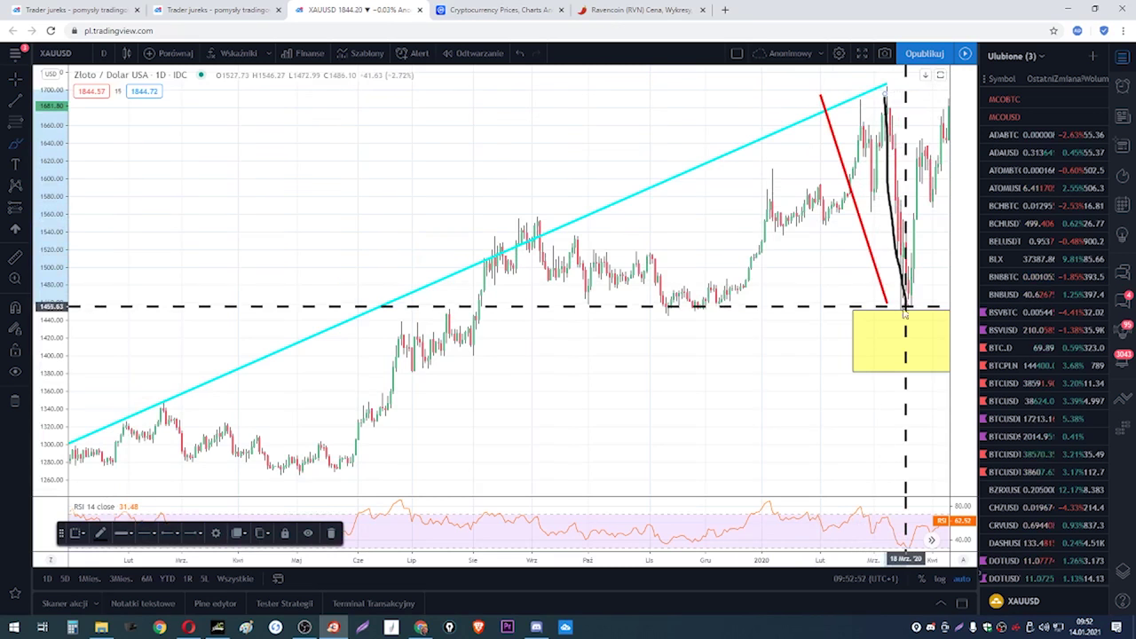
pyautogui.moveTo(774, 333)
pyautogui.mouseDown()
pyautogui.moveTo(804, 334)
pyautogui.moveTo(756, 337)
pyautogui.mouseUp()
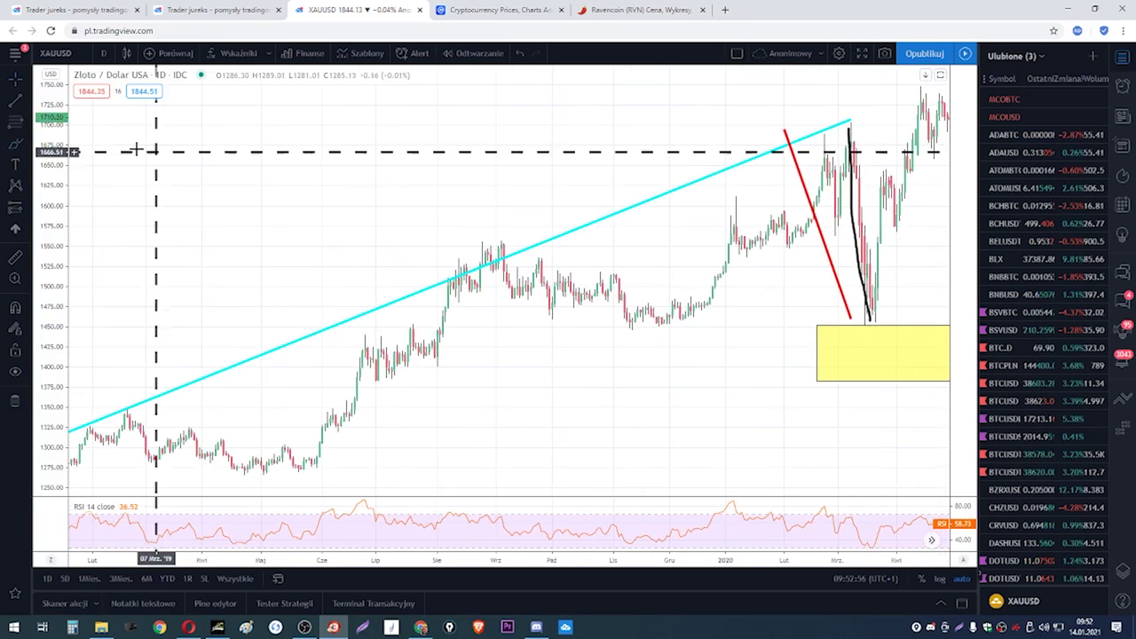
# - Brush black lines over gold's recovery from the mid-March 2020 low to the August 2020 high, with short horizontal lines at the March and August highs
pyautogui.click(15, 142)
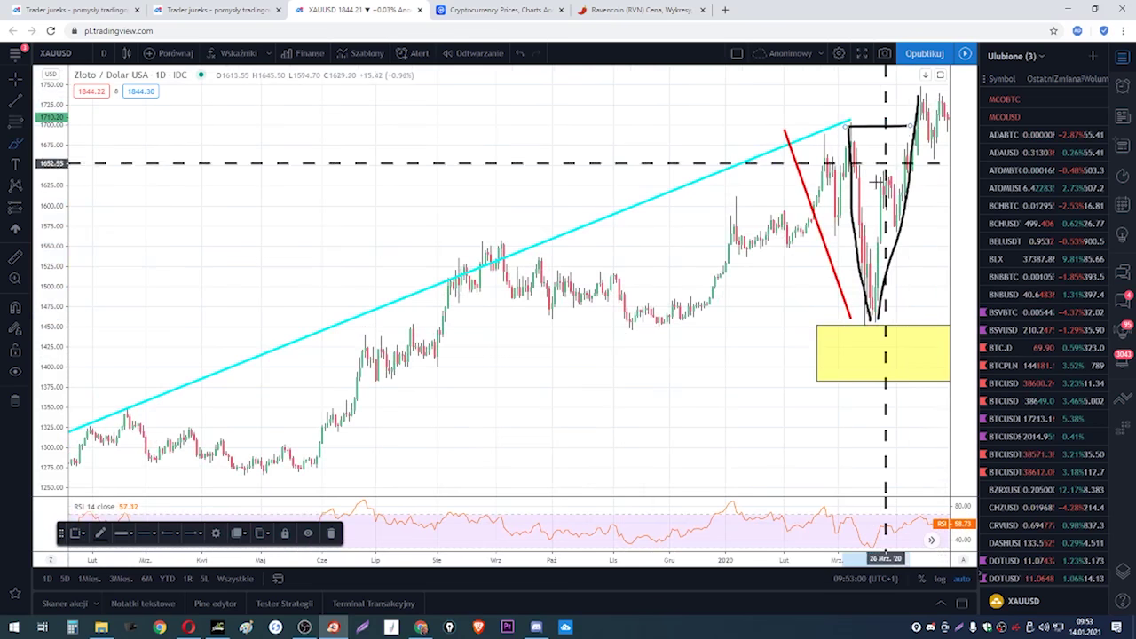
pyautogui.press('Escape')
pyautogui.moveTo(773, 332)
pyautogui.mouseDown()
pyautogui.moveTo(591, 370)
pyautogui.moveTo(519, 371)
pyautogui.mouseUp()
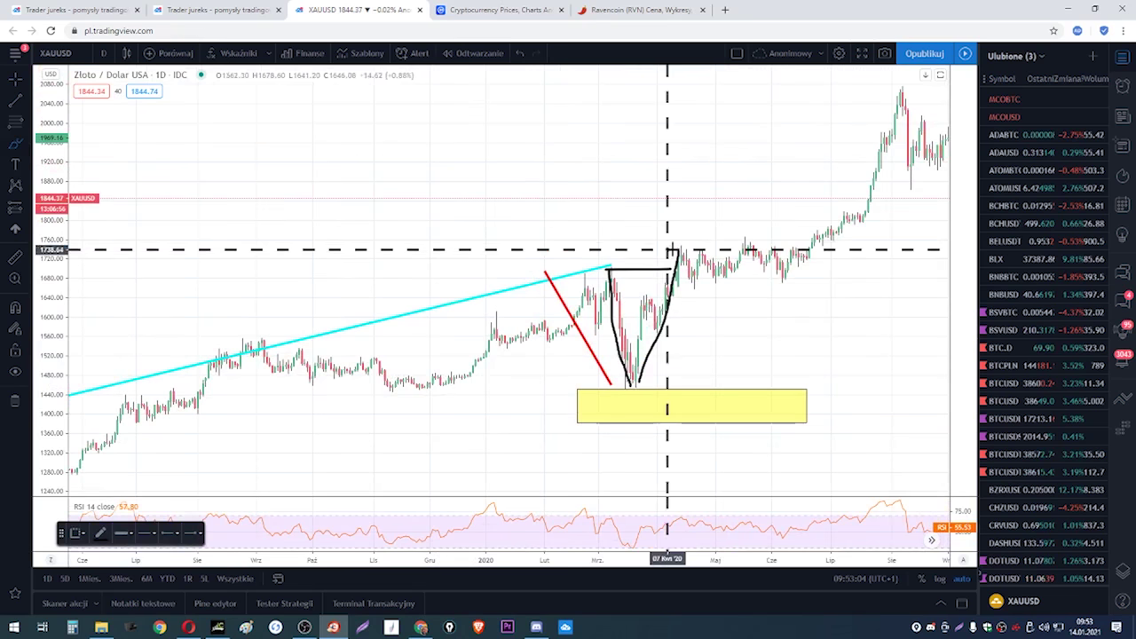
pyautogui.moveTo(674, 248)
pyautogui.mouseDown()
pyautogui.moveTo(761, 231)
pyautogui.moveTo(782, 277)
pyautogui.moveTo(849, 198)
pyautogui.moveTo(886, 109)
pyautogui.moveTo(913, 89)
pyautogui.mouseUp()
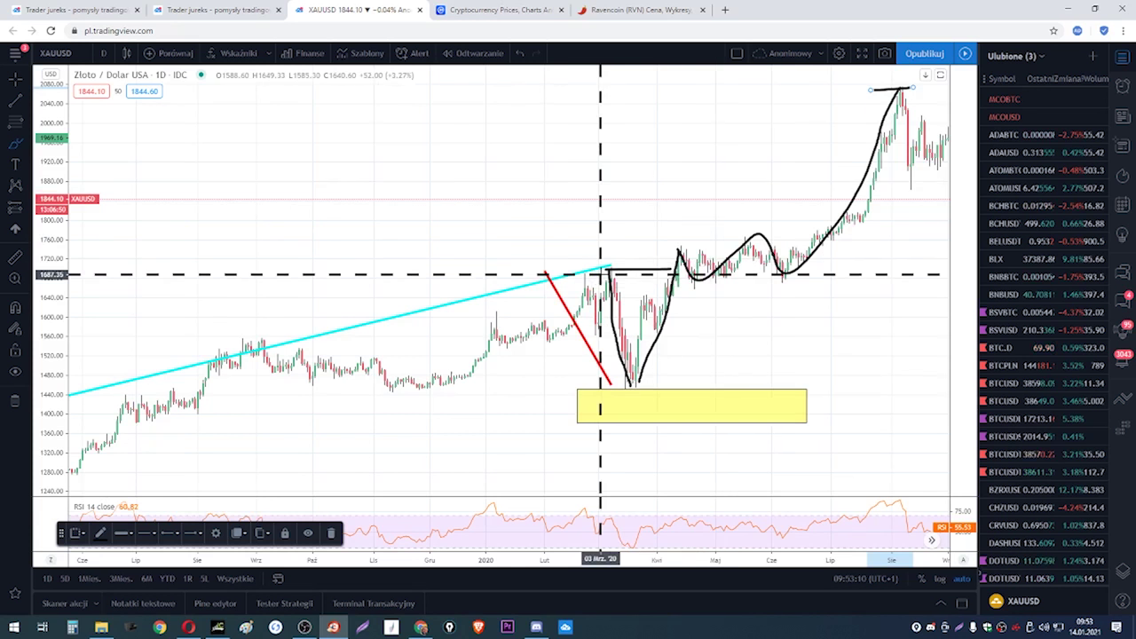
pyautogui.scroll(-5, 595, 287)
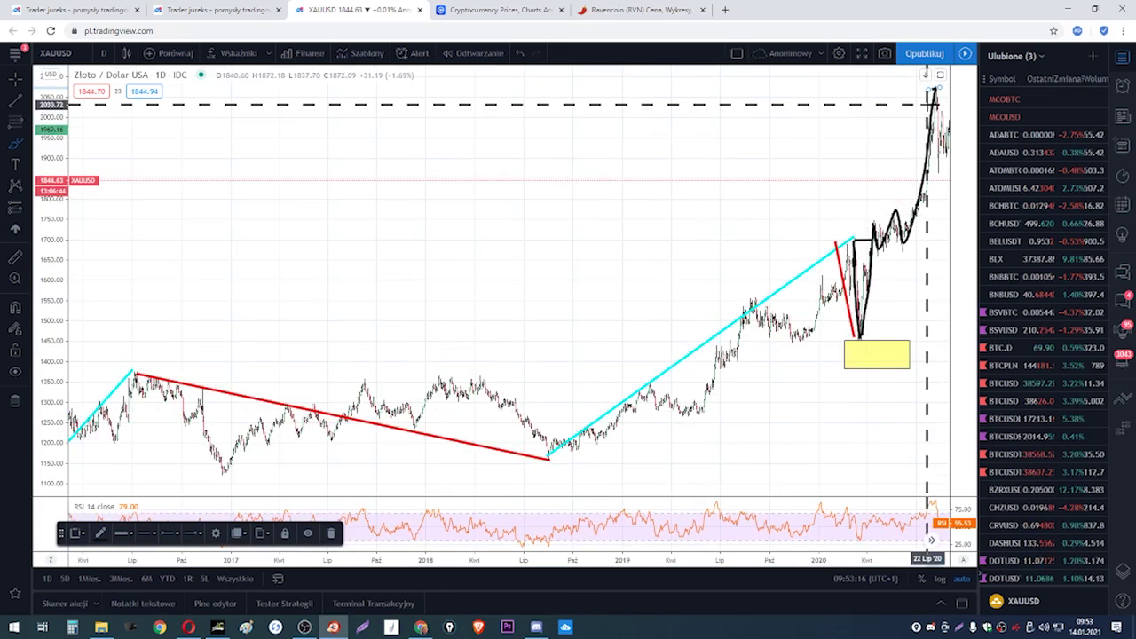
pyautogui.scroll(3, 921, 107)
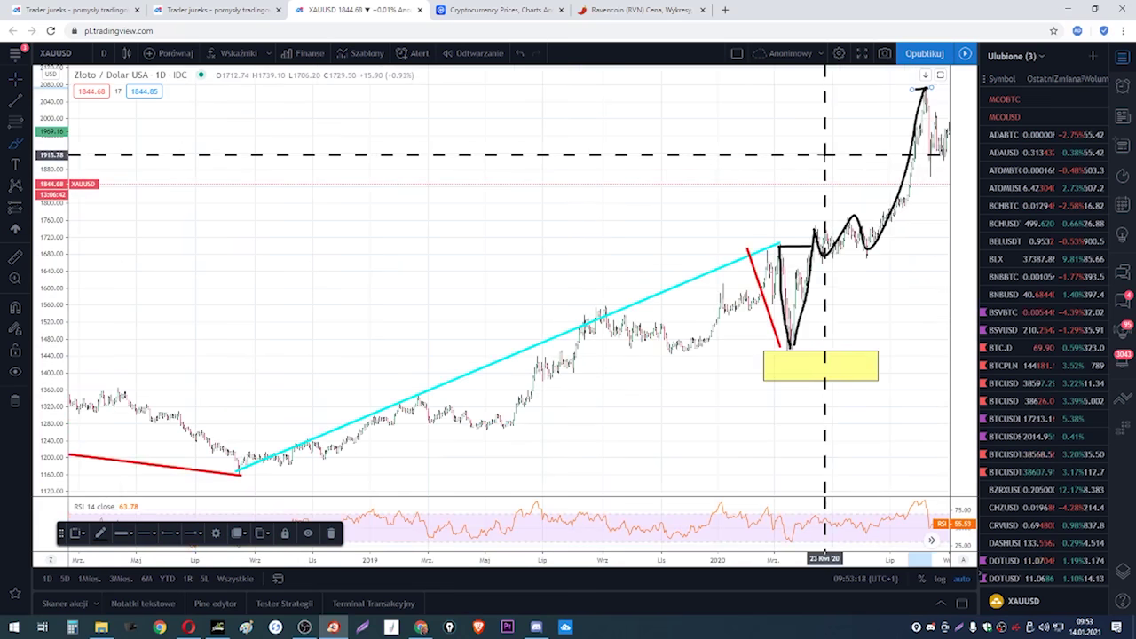
pyautogui.moveTo(823, 155); pyautogui.dragTo(855, 153)
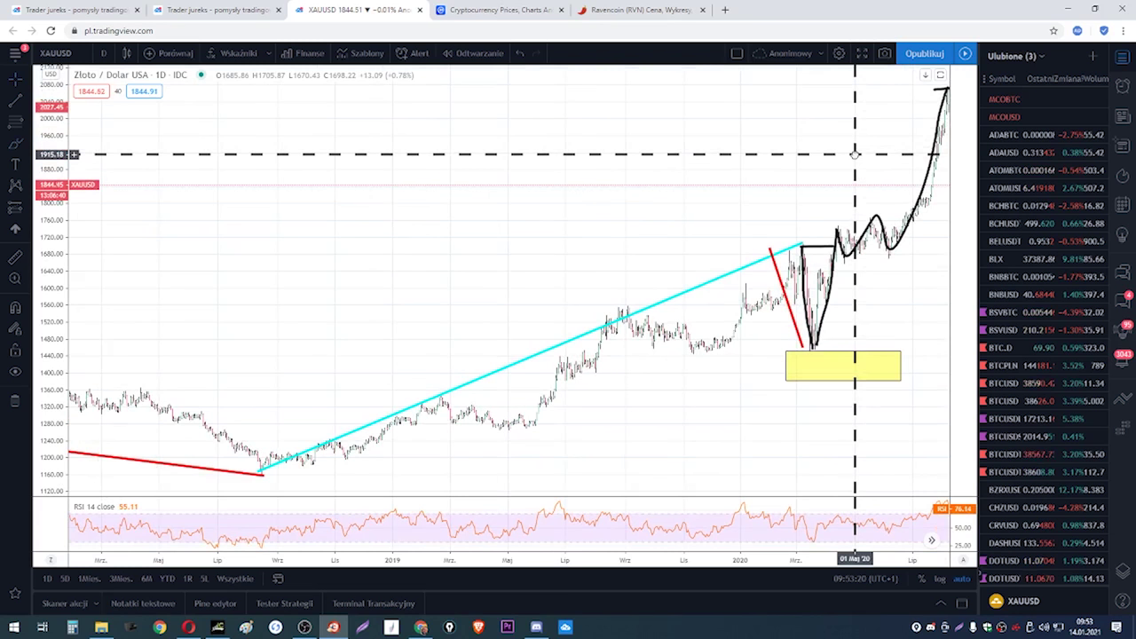
pyautogui.scroll(5, 817, 191)
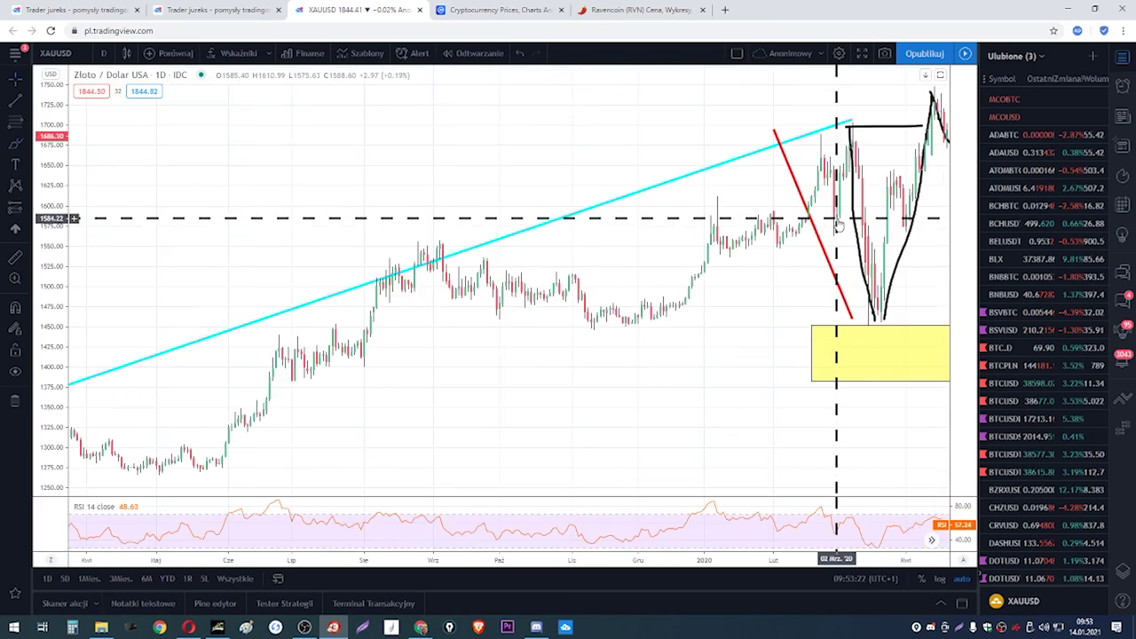
# - Undo the black brush strokes on the March 2020 drop and the rise that follows it
pyautogui.click(520, 54)
pyautogui.click(522, 55)
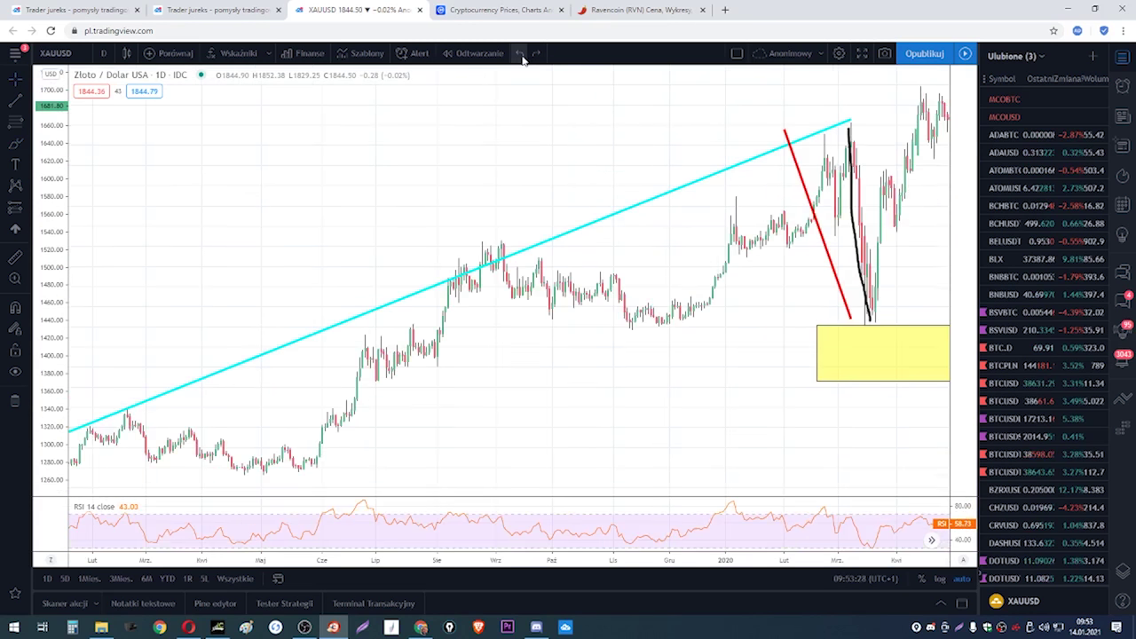
pyautogui.click(522, 56)
# - Fit the red trend line to the March 2020 drop, from the top at 1698.56 to the low at 1452.55
pyautogui.click(16, 99)
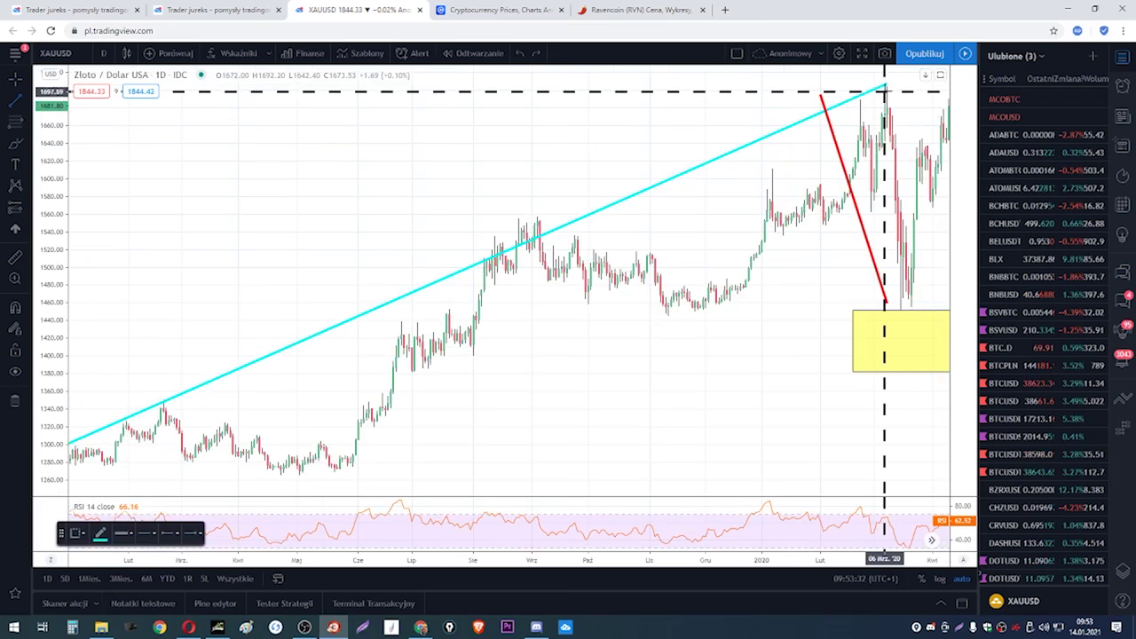
pyautogui.press('Escape')
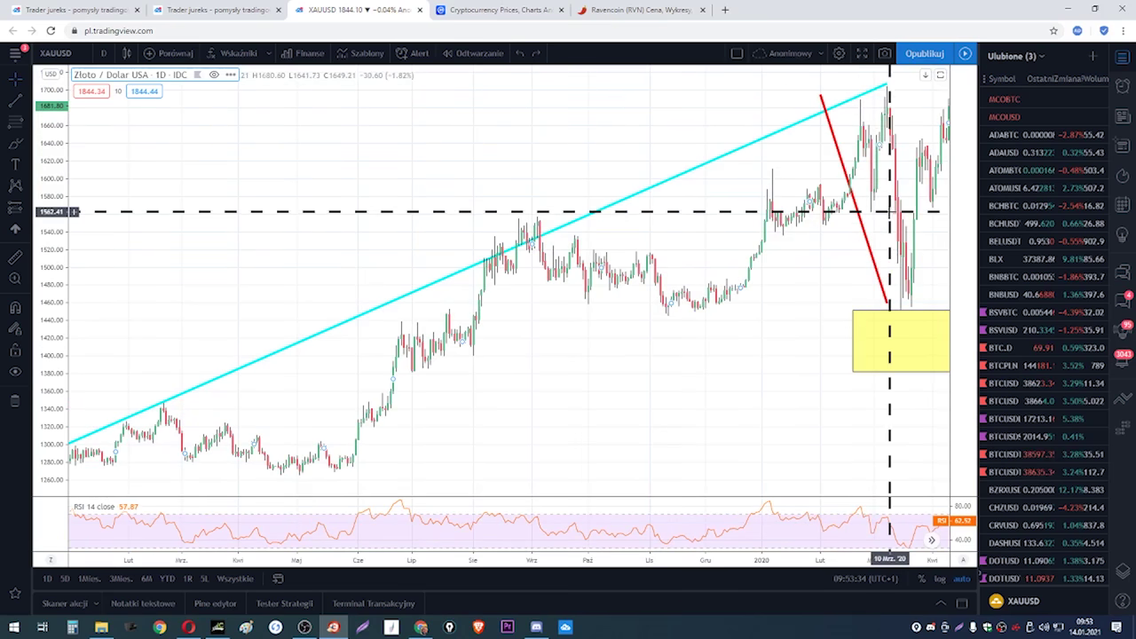
pyautogui.moveTo(861, 220); pyautogui.dragTo(875, 228)
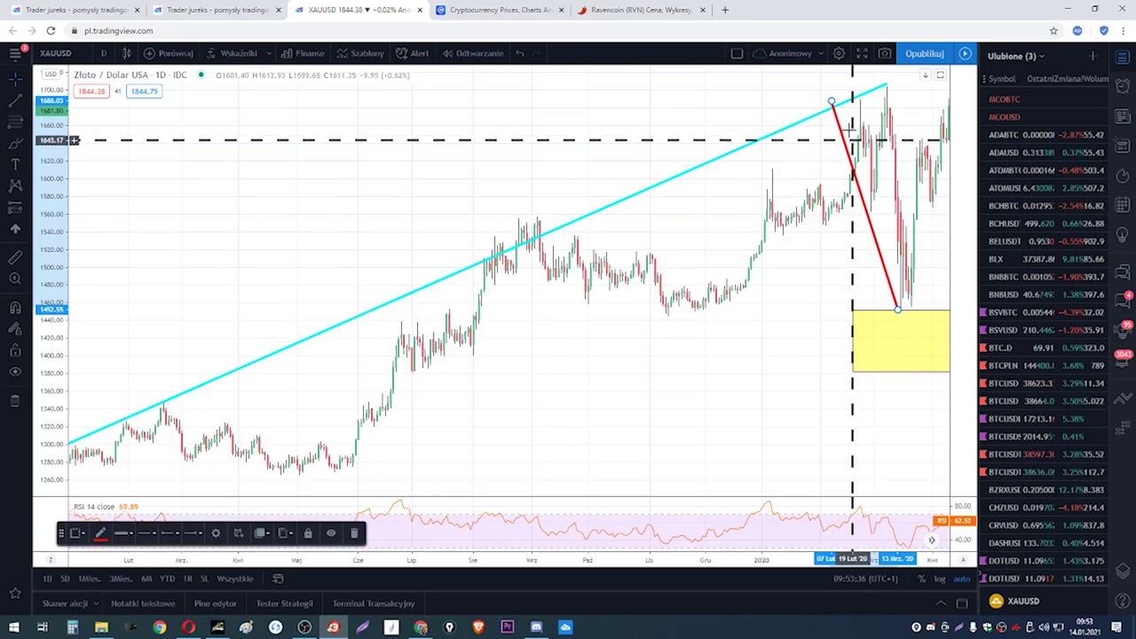
pyautogui.moveTo(832, 102); pyautogui.dragTo(878, 91)
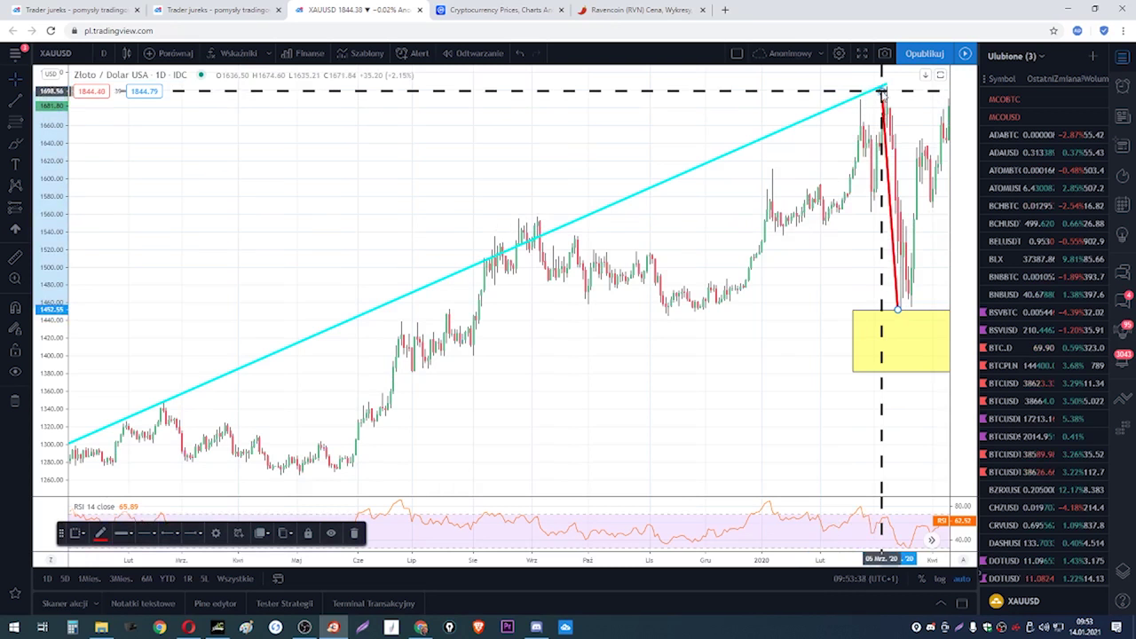
# - Clone the red drop line onto the August 2020 top at 2068.66 and stretch its lower end to 1777.77 in late November 2020
pyautogui.moveTo(849, 223); pyautogui.dragTo(585, 399)
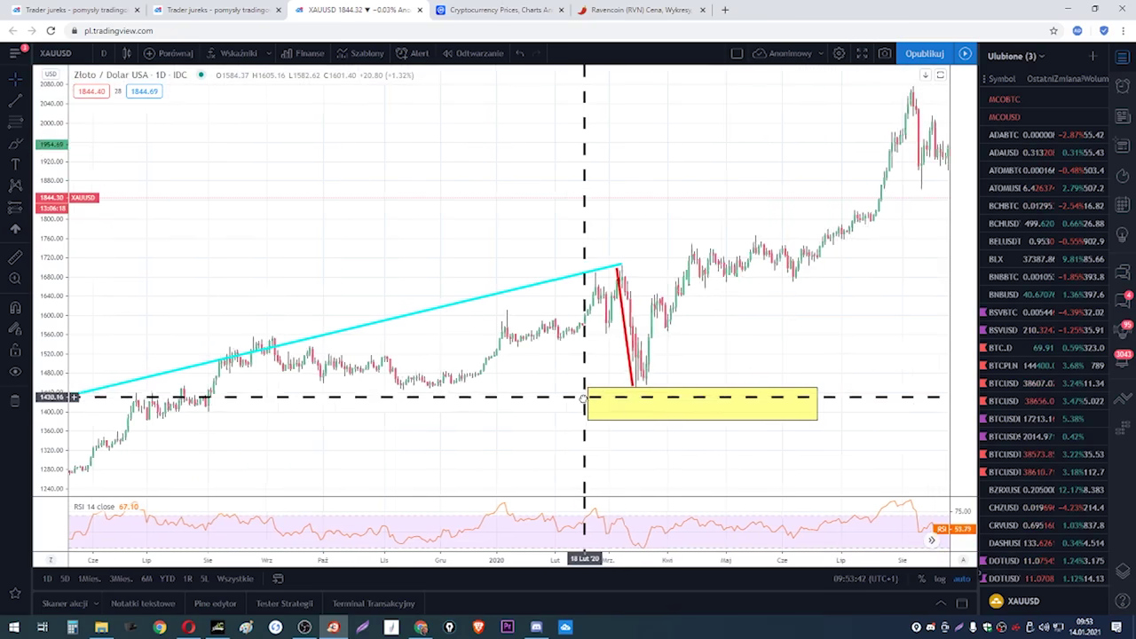
pyautogui.moveTo(624, 334); pyautogui.dragTo(914, 154)
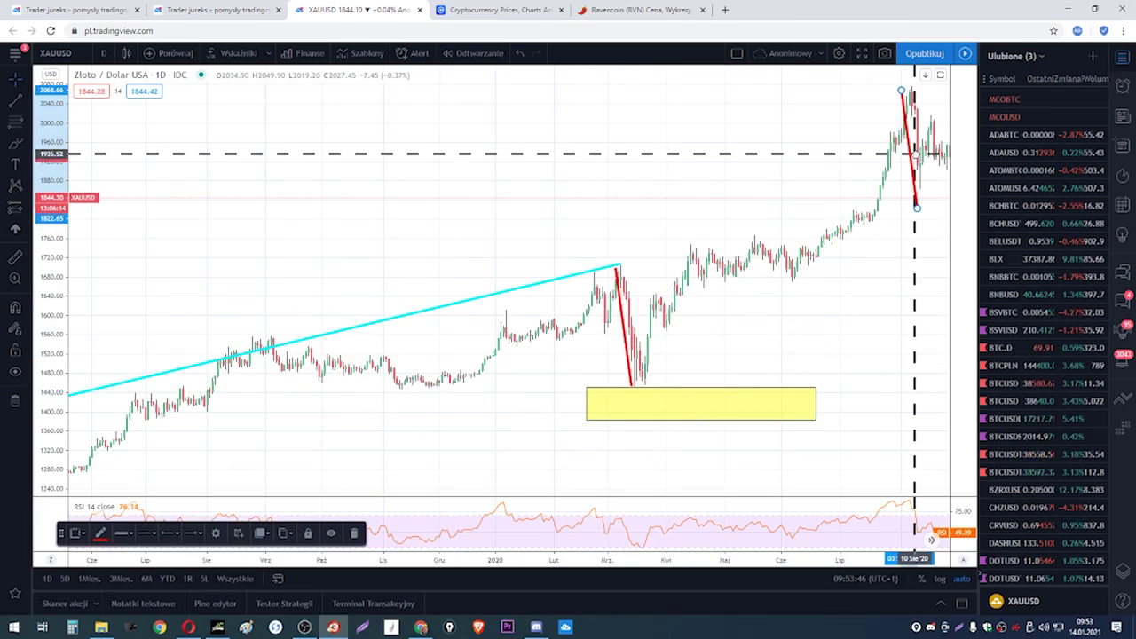
pyautogui.moveTo(880, 246); pyautogui.dragTo(680, 256)
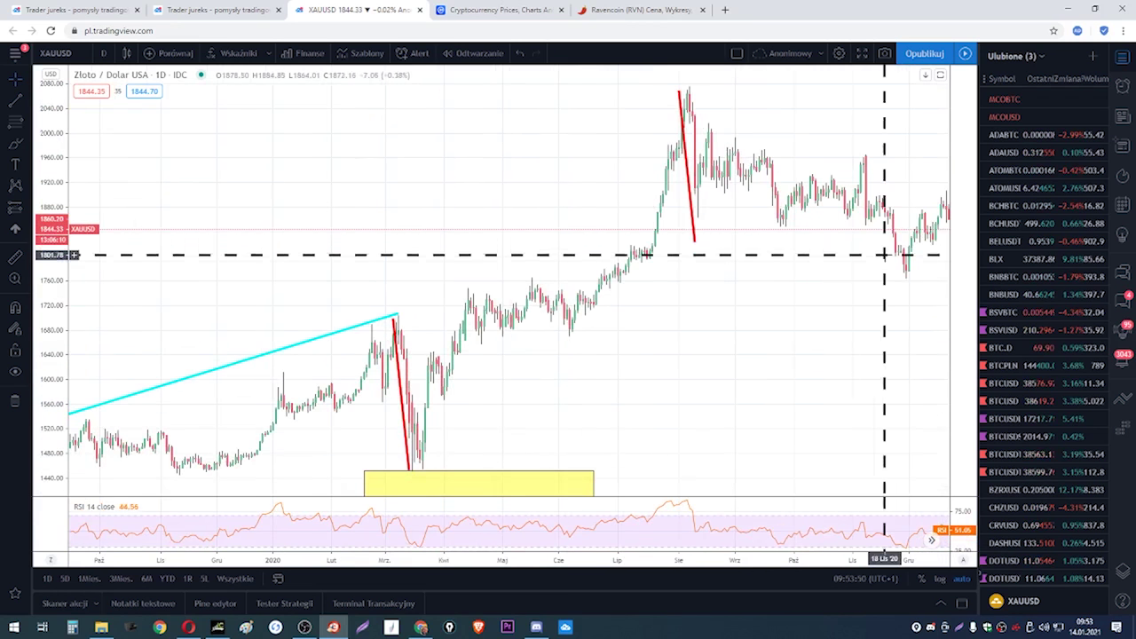
pyautogui.moveTo(693, 239); pyautogui.dragTo(887, 268)
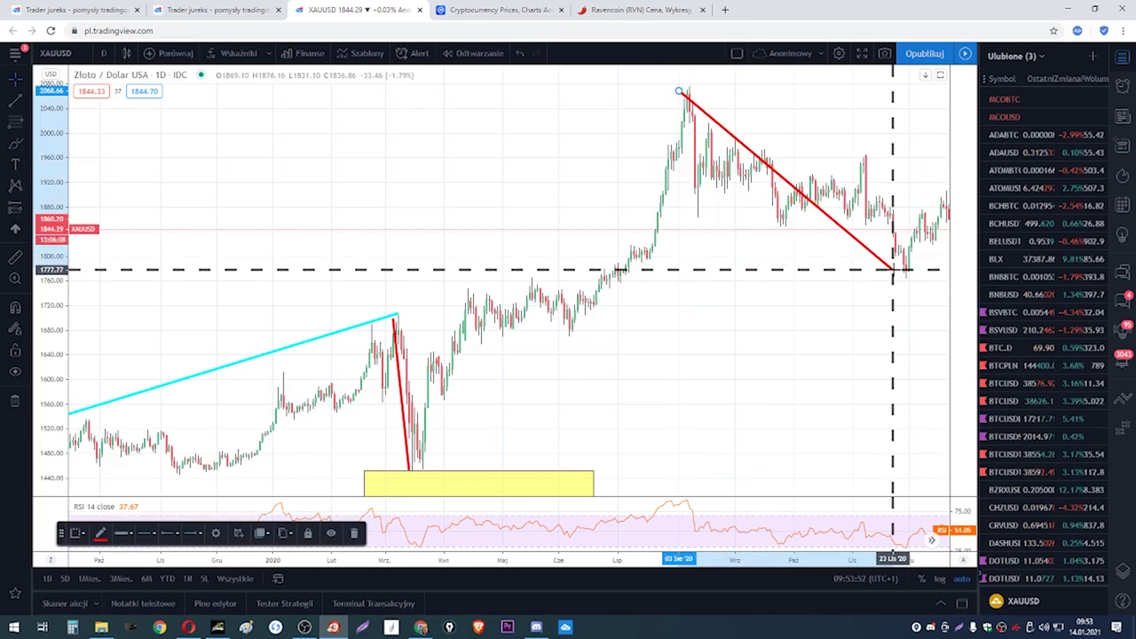
# - Delete the red trend lines on the August 2020 correction and the March 2020 drop
pyautogui.rightClick(681, 93)
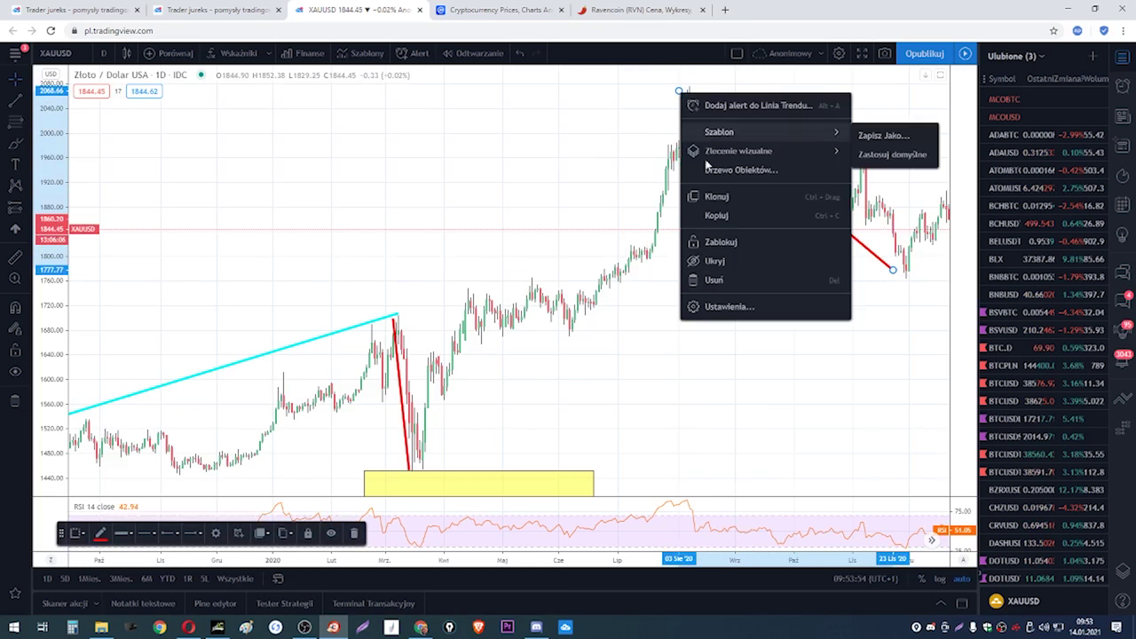
pyautogui.click(716, 280)
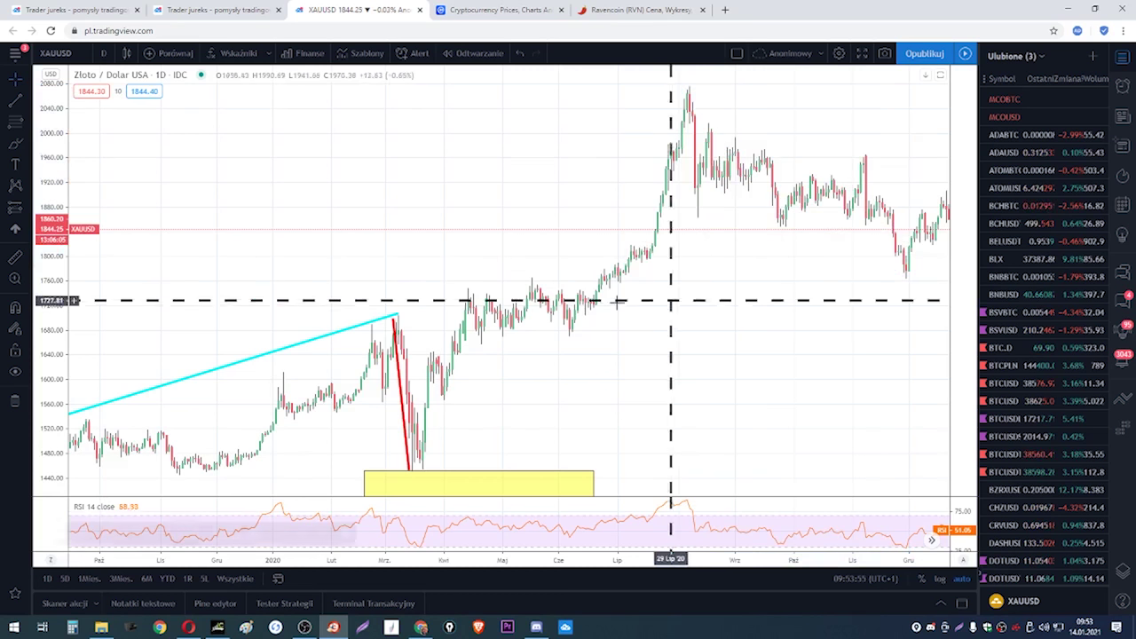
pyautogui.click(395, 356)
pyautogui.rightClick(395, 356)
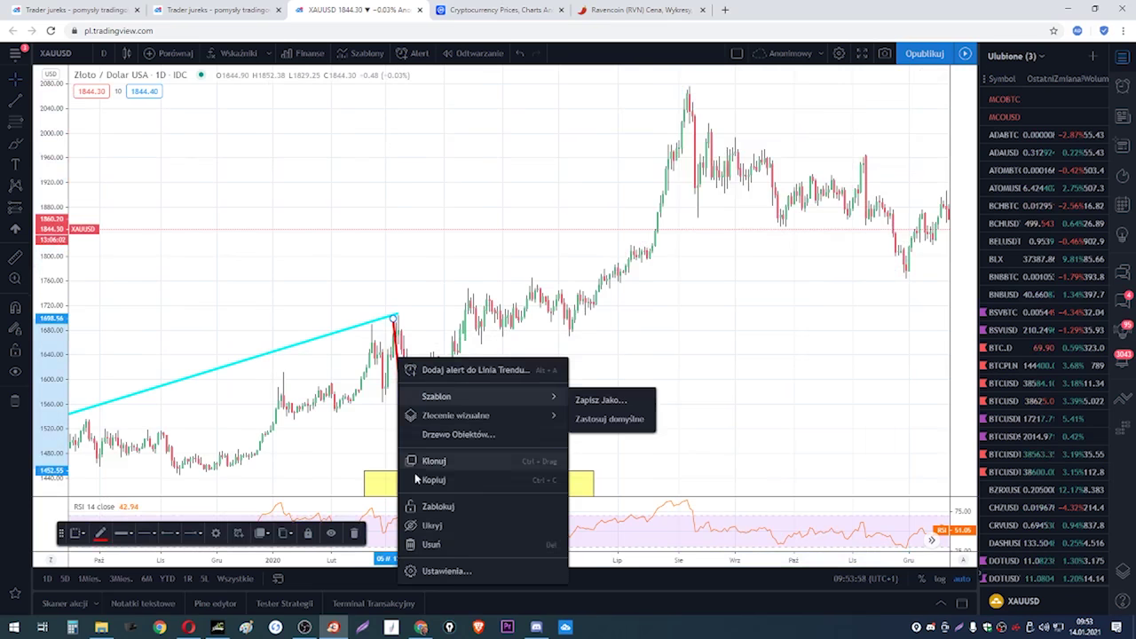
pyautogui.click(435, 540)
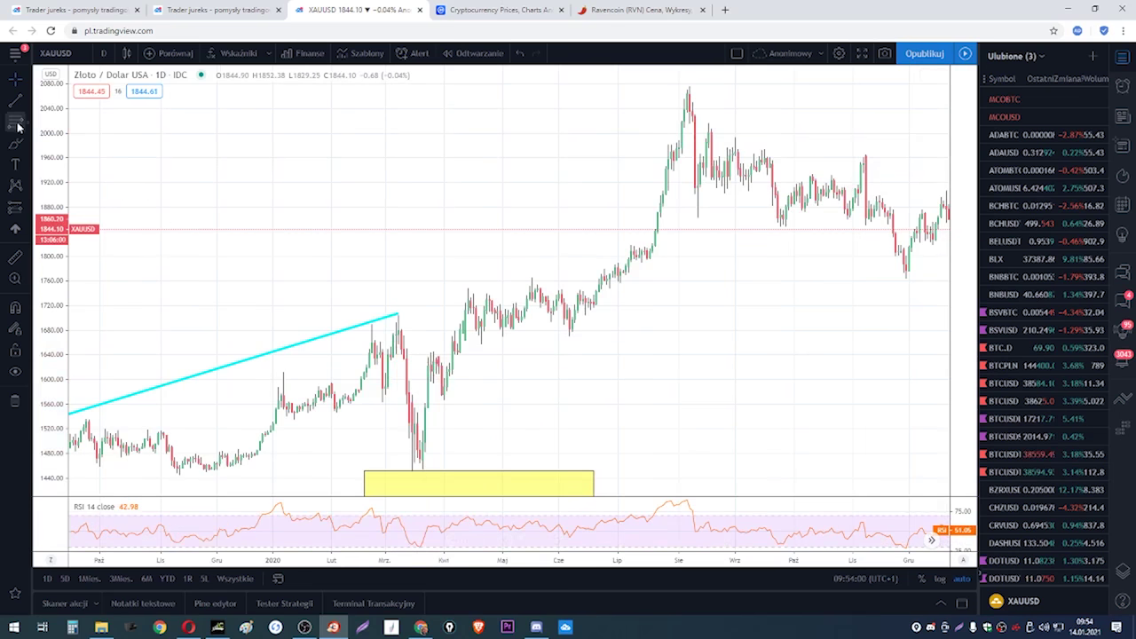
# - Draw a Fibonacci retracement over the March 2020 drop from 1703.60 to 1451.41 and move its 0 level to the August 2020 top at 2077.29
pyautogui.press('ctrl')
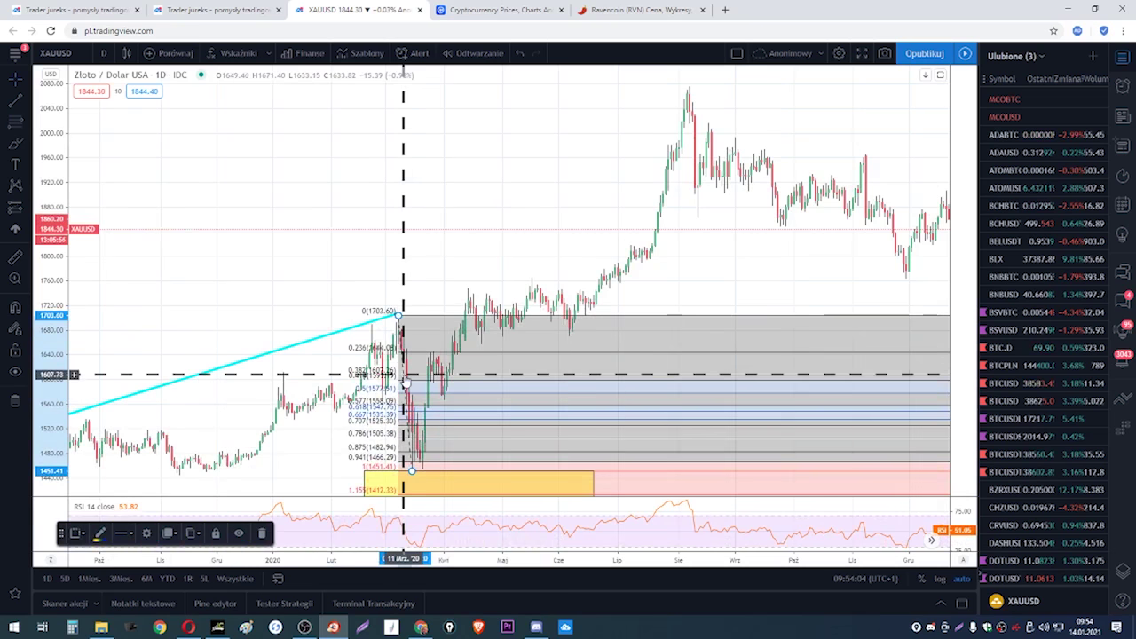
pyautogui.moveTo(403, 375)
pyautogui.mouseDown()
pyautogui.moveTo(578, 233)
pyautogui.moveTo(659, 145)
pyautogui.mouseUp()
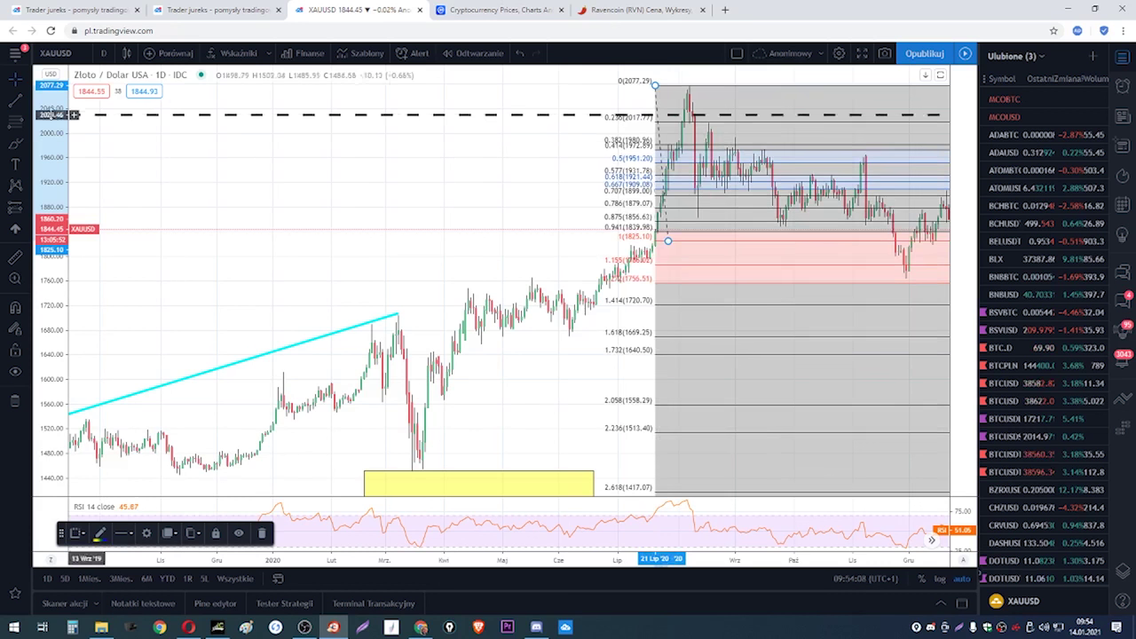
# - Draw a yellow rectangle between the 1 and 1.272 Fibonacci levels from late October to mid-December 2020, and delete the retracement
pyautogui.click(27, 127)
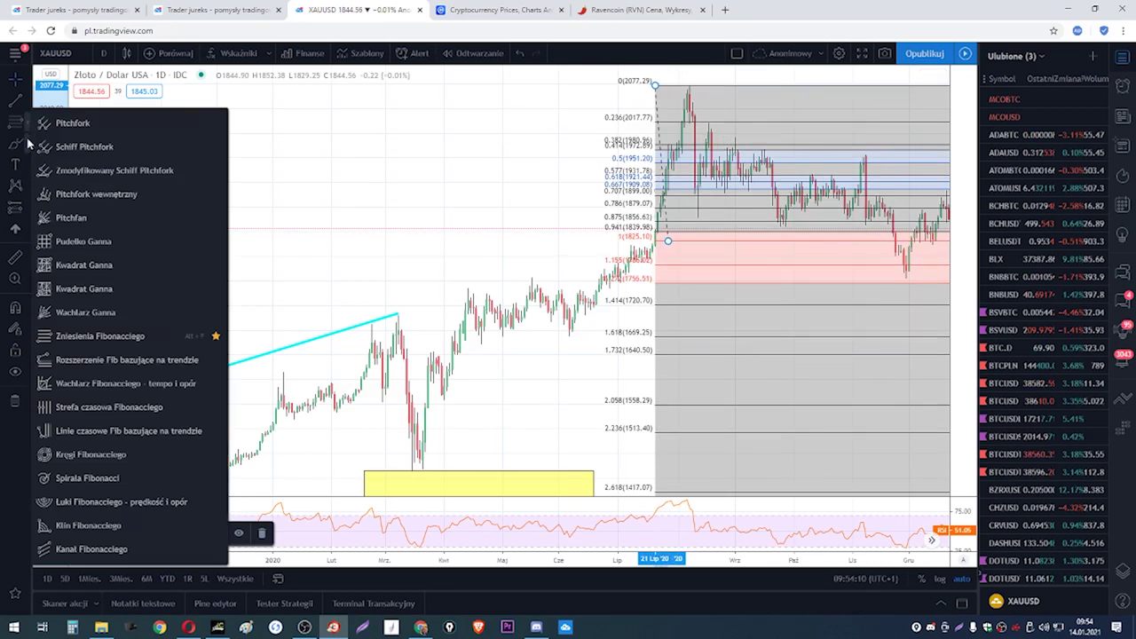
pyautogui.click(28, 145)
pyautogui.click(60, 215)
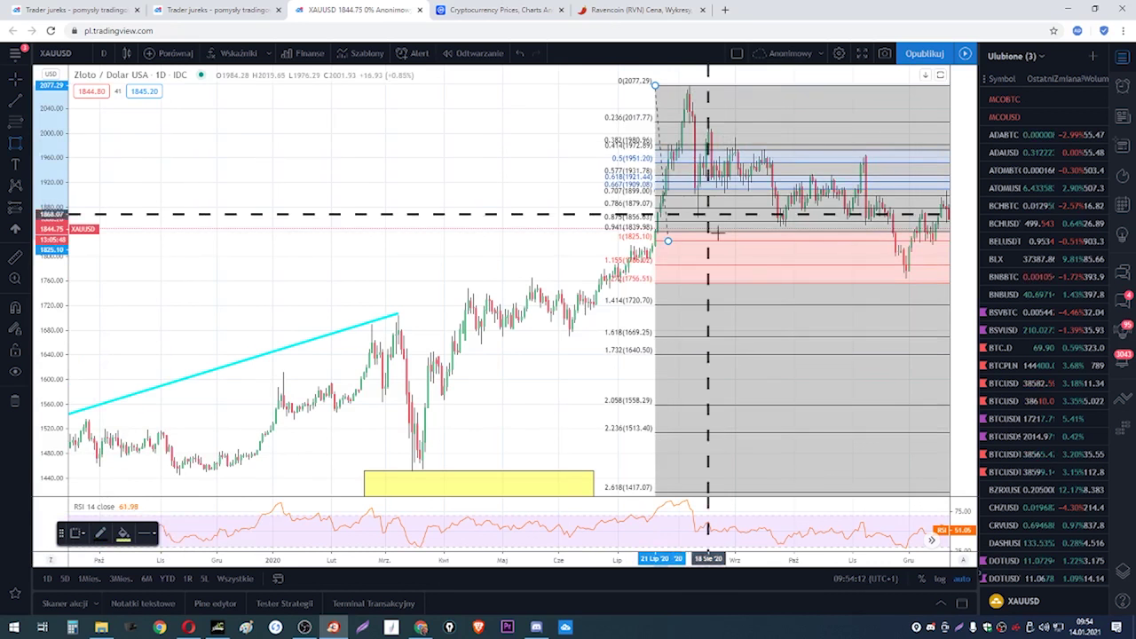
pyautogui.moveTo(850, 241)
pyautogui.mouseDown()
pyautogui.moveTo(941, 257)
pyautogui.moveTo(941, 282)
pyautogui.mouseUp()
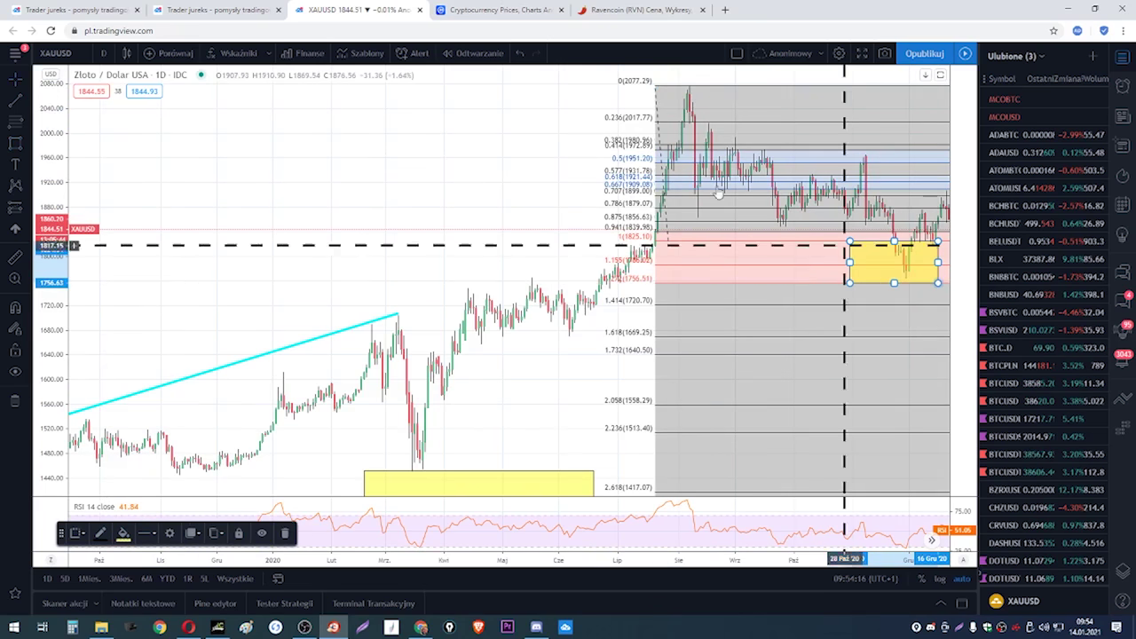
pyautogui.rightClick(654, 88)
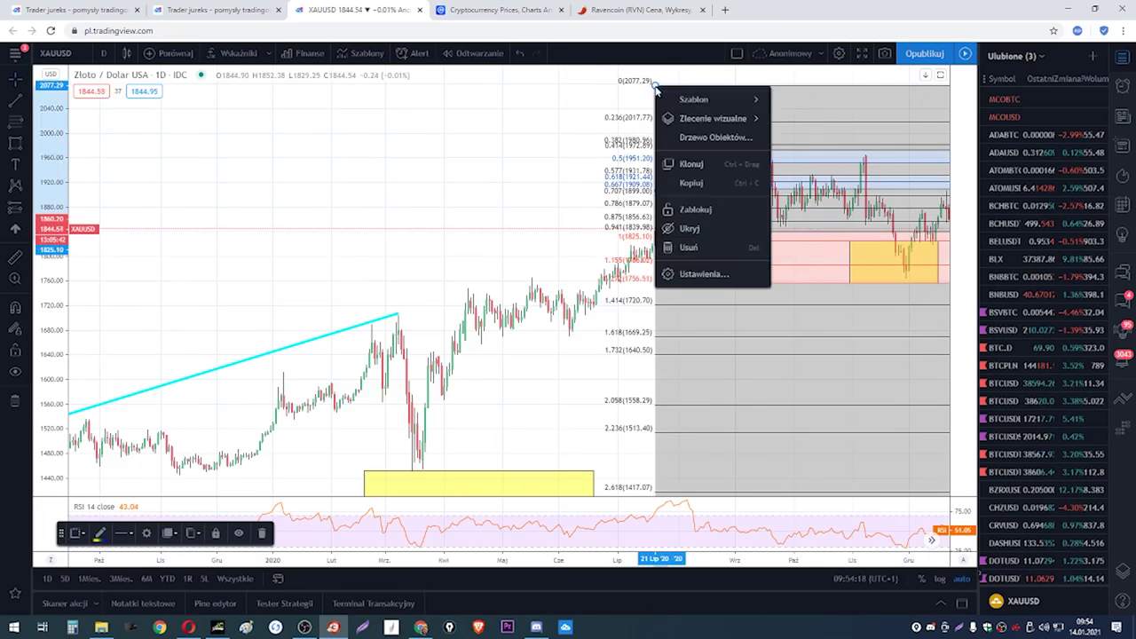
pyautogui.click(692, 247)
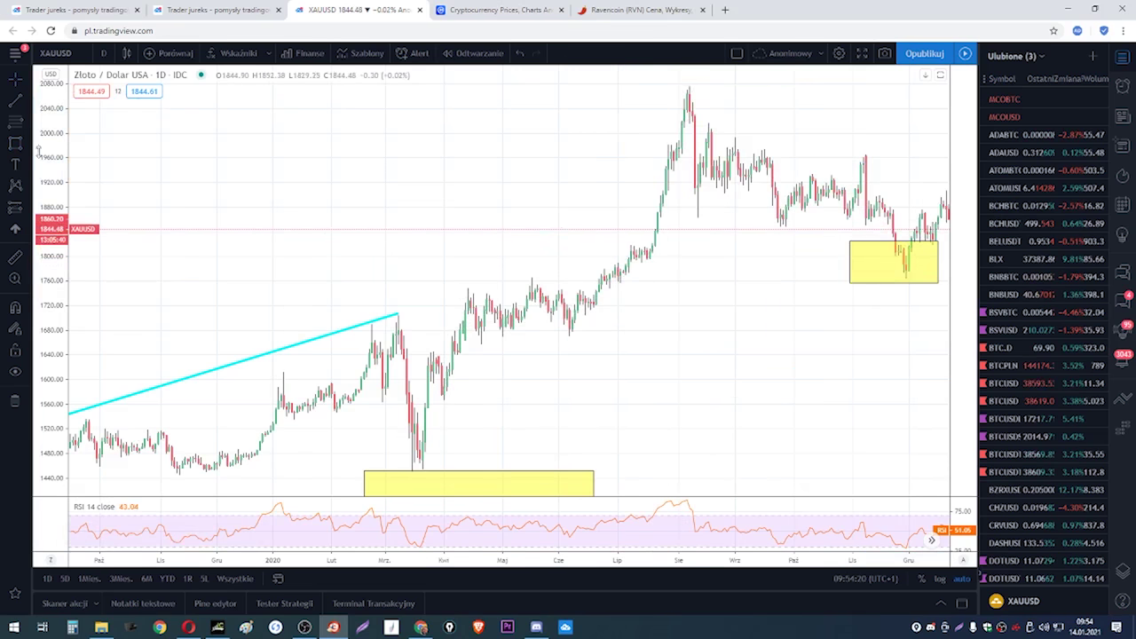
# - Brush a black curve along the rise from the March 2020 low to early August 2020, and delete it
pyautogui.moveTo(236, 232); pyautogui.dragTo(510, 254)
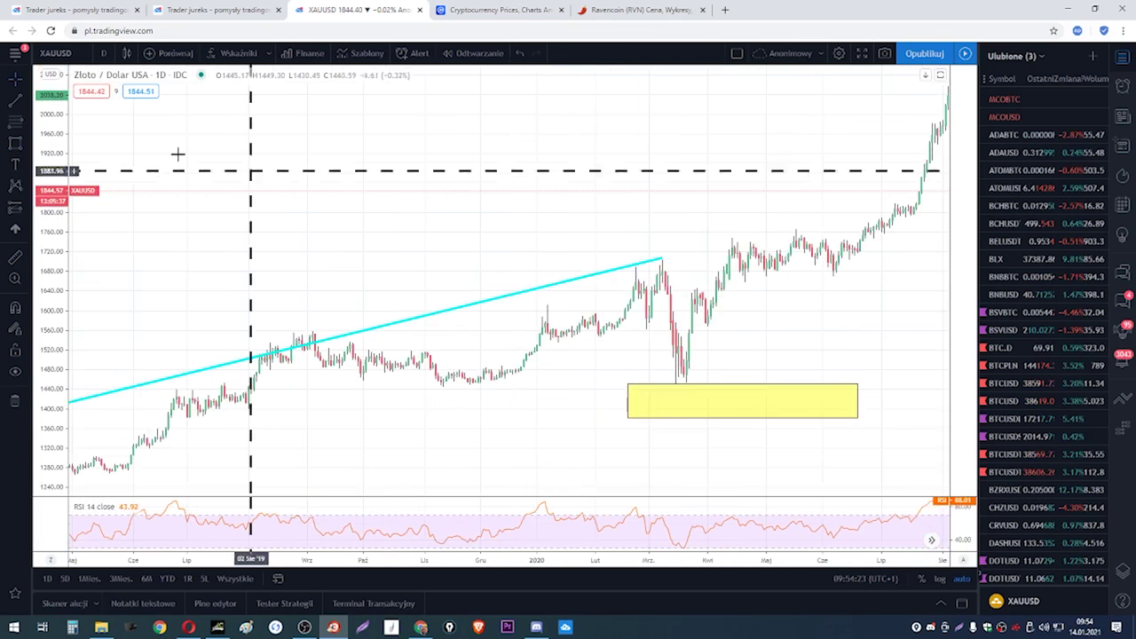
pyautogui.click(28, 146)
pyautogui.click(69, 144)
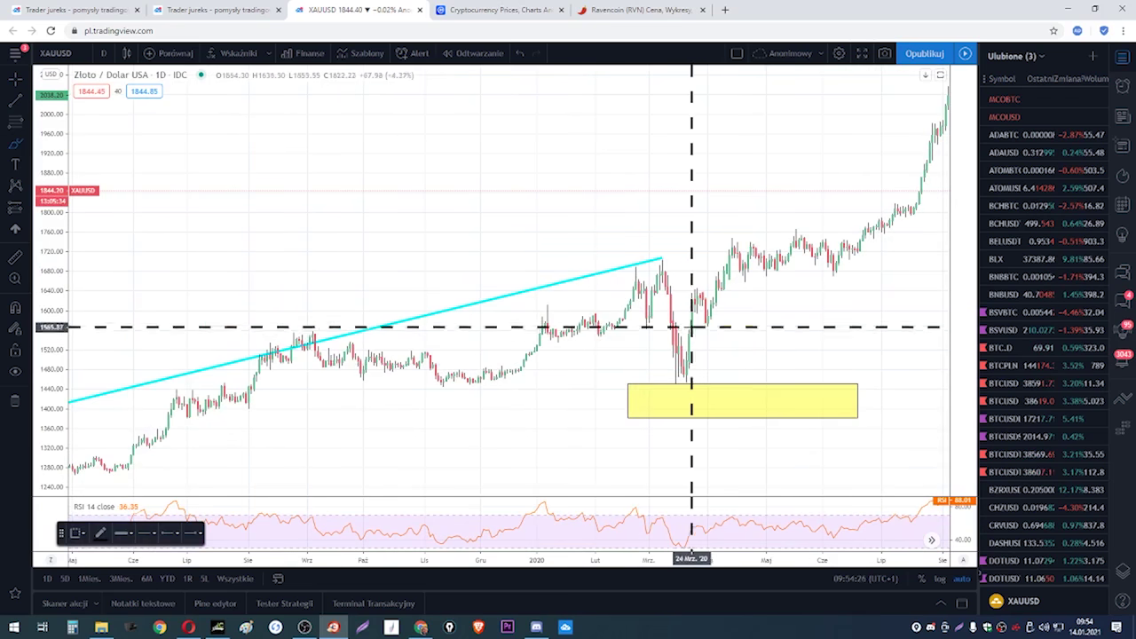
pyautogui.moveTo(673, 369)
pyautogui.mouseDown()
pyautogui.moveTo(828, 263)
pyautogui.moveTo(939, 152)
pyautogui.moveTo(946, 108)
pyautogui.mouseUp()
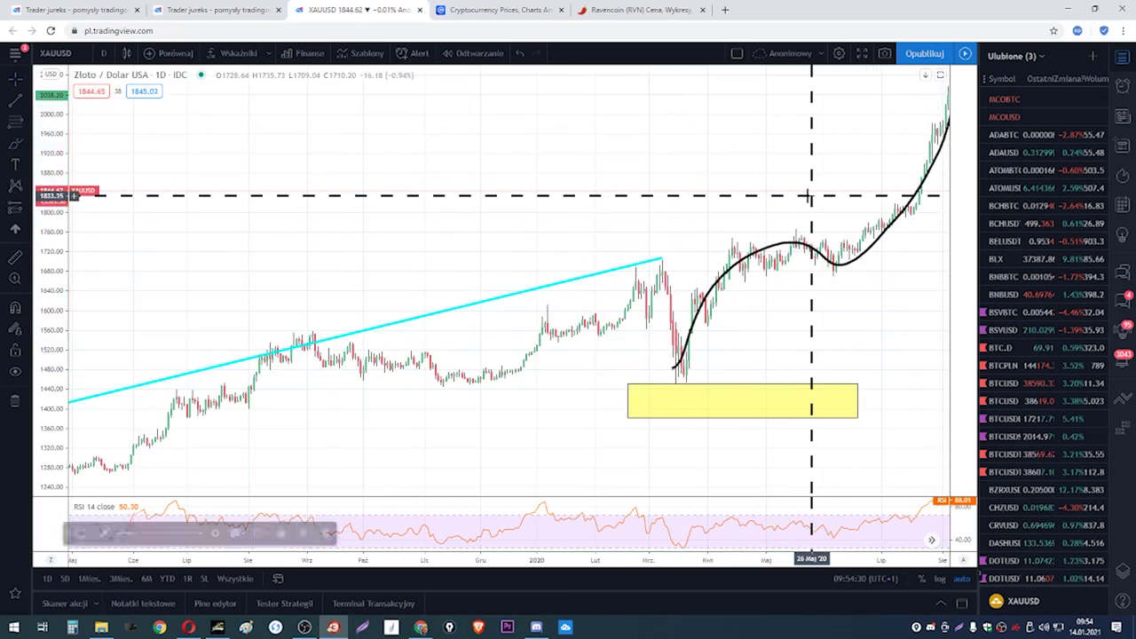
pyautogui.moveTo(810, 200); pyautogui.dragTo(793, 203)
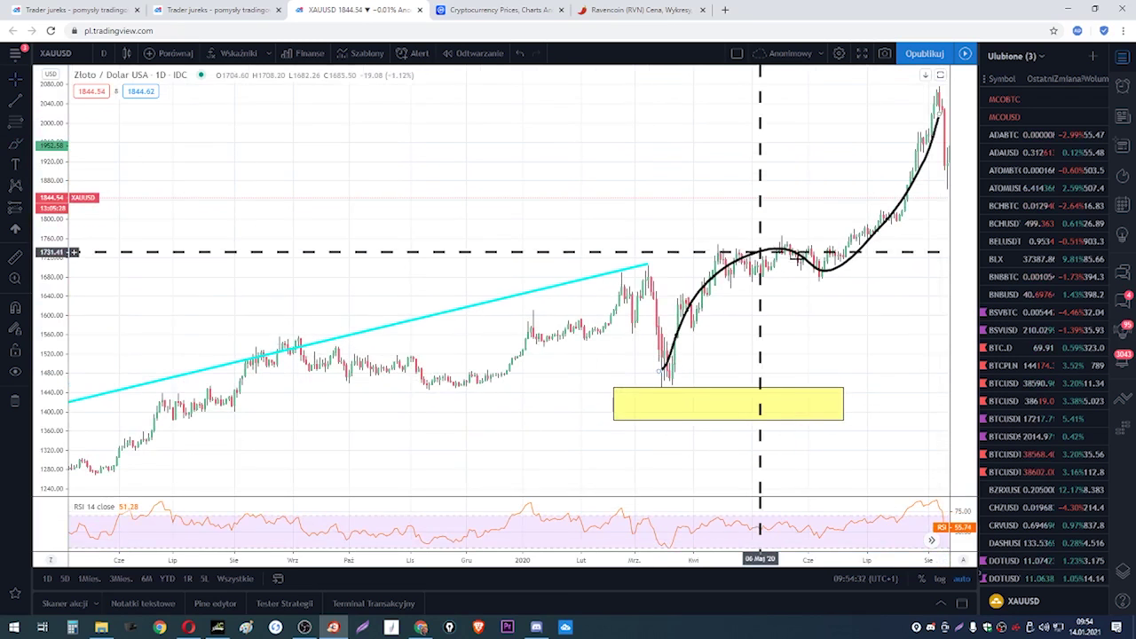
pyautogui.rightClick(939, 112)
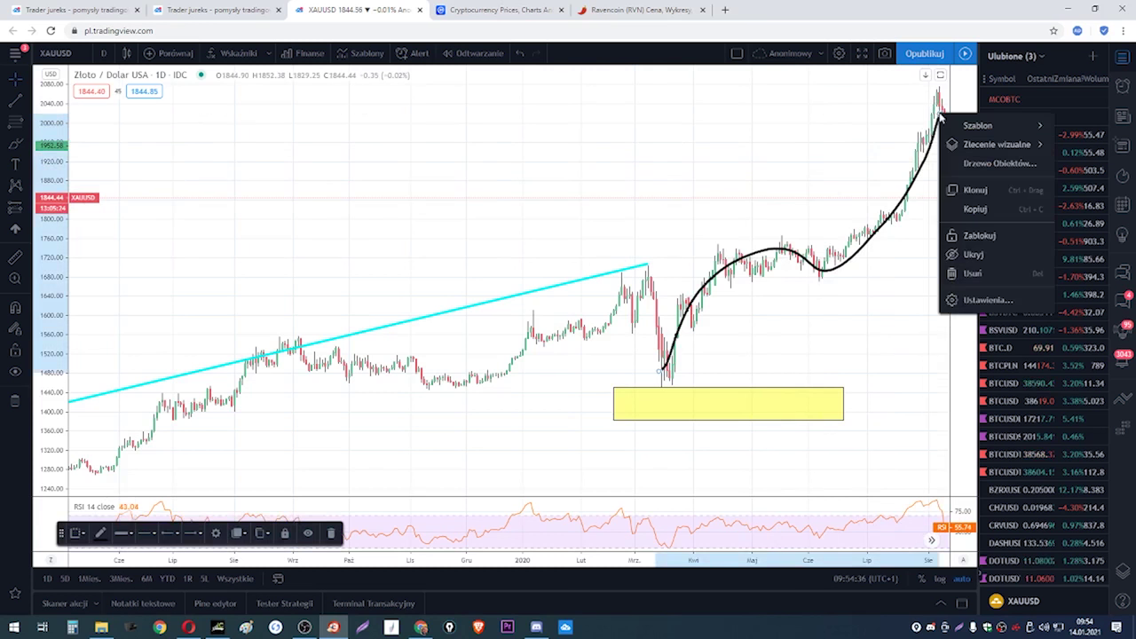
pyautogui.click(970, 273)
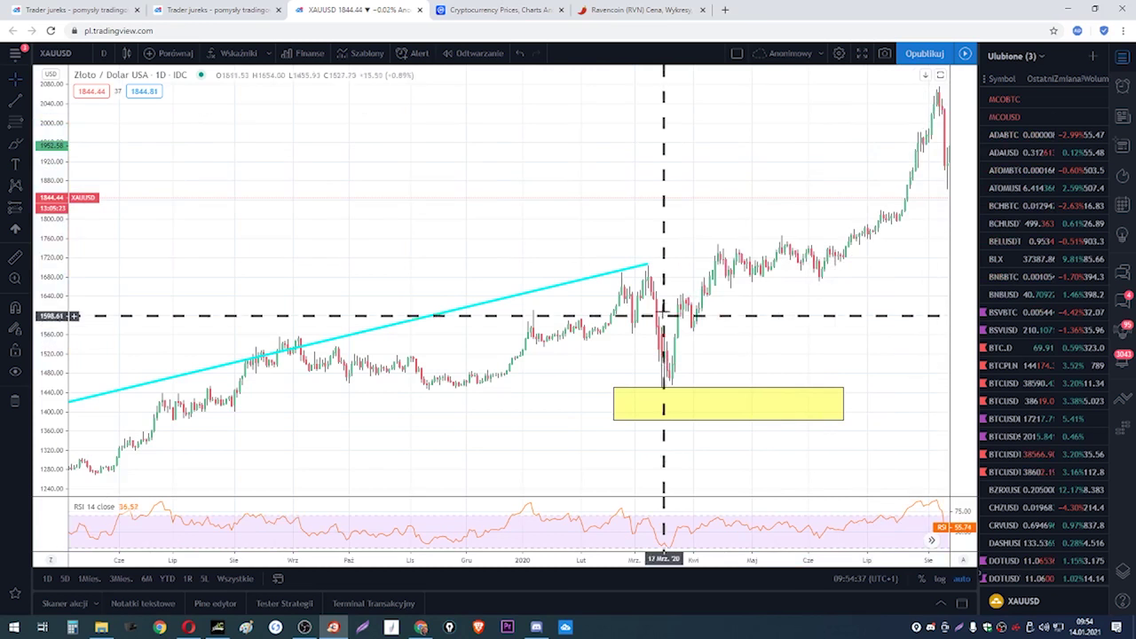
# - Brush a black curve from the March 2020 high down into the yellow rectangle and up to the August 2020 top, plus a level line at the March high
pyautogui.click(19, 143)
pyautogui.moveTo(647, 269)
pyautogui.mouseDown()
pyautogui.moveTo(661, 404)
pyautogui.moveTo(680, 347)
pyautogui.moveTo(786, 263)
pyautogui.moveTo(932, 96)
pyautogui.mouseUp()
pyautogui.moveTo(610, 262); pyautogui.dragTo(873, 253)
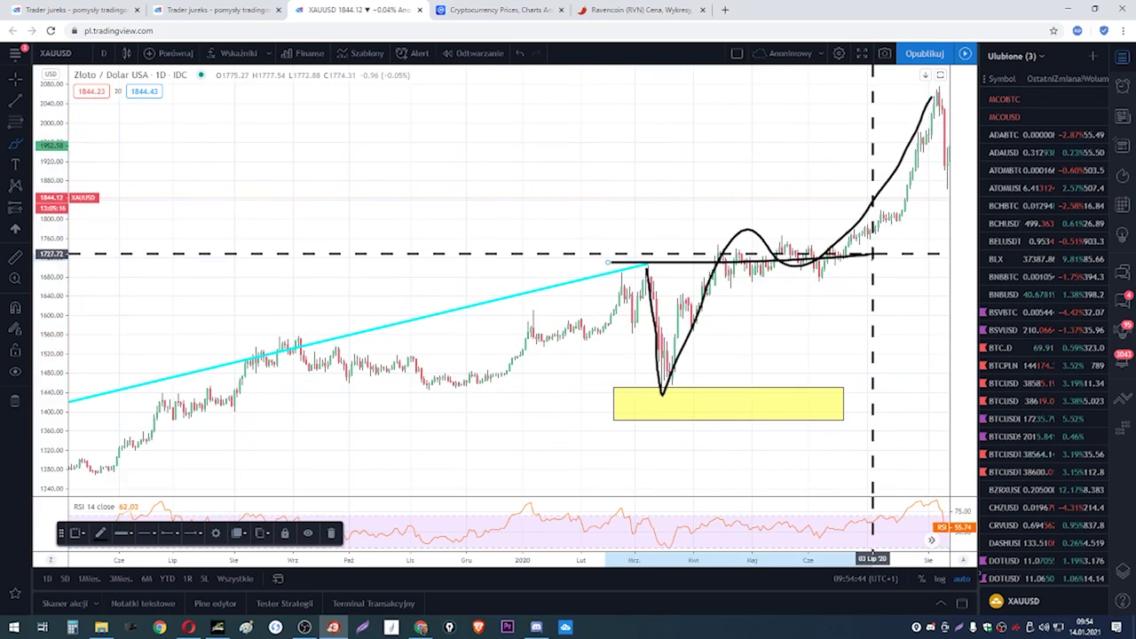
pyautogui.scroll(-5, 810, 292)
pyautogui.scroll(3, 778, 307)
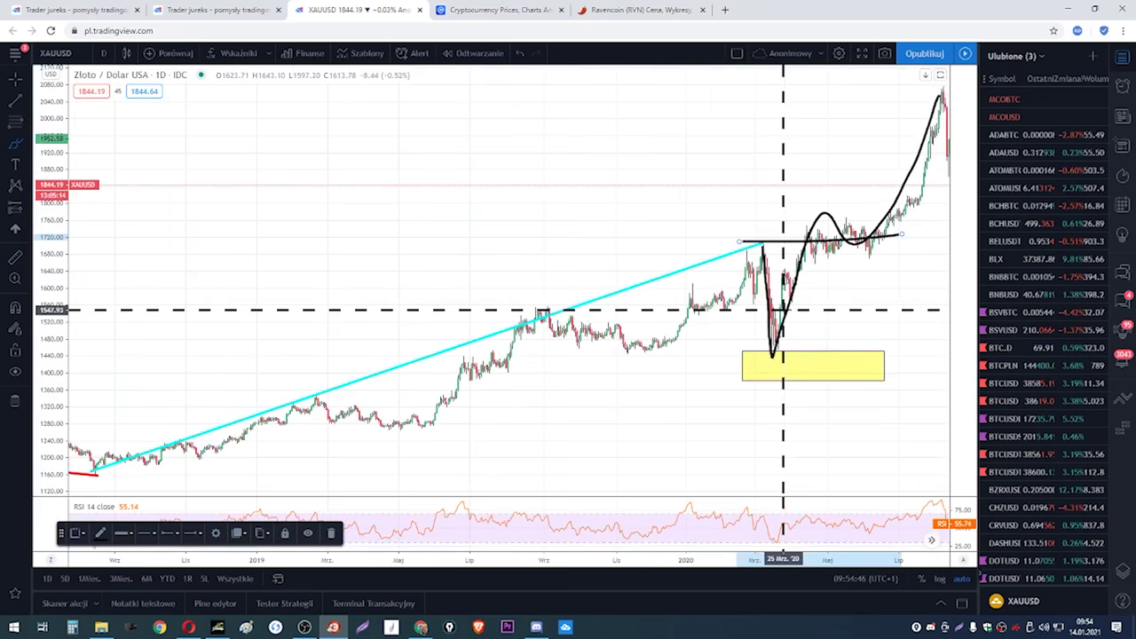
# - Undo the black level line at the March 2020 high and the curve brushed through the yellow rectangle
pyautogui.scroll(2, 783, 310)
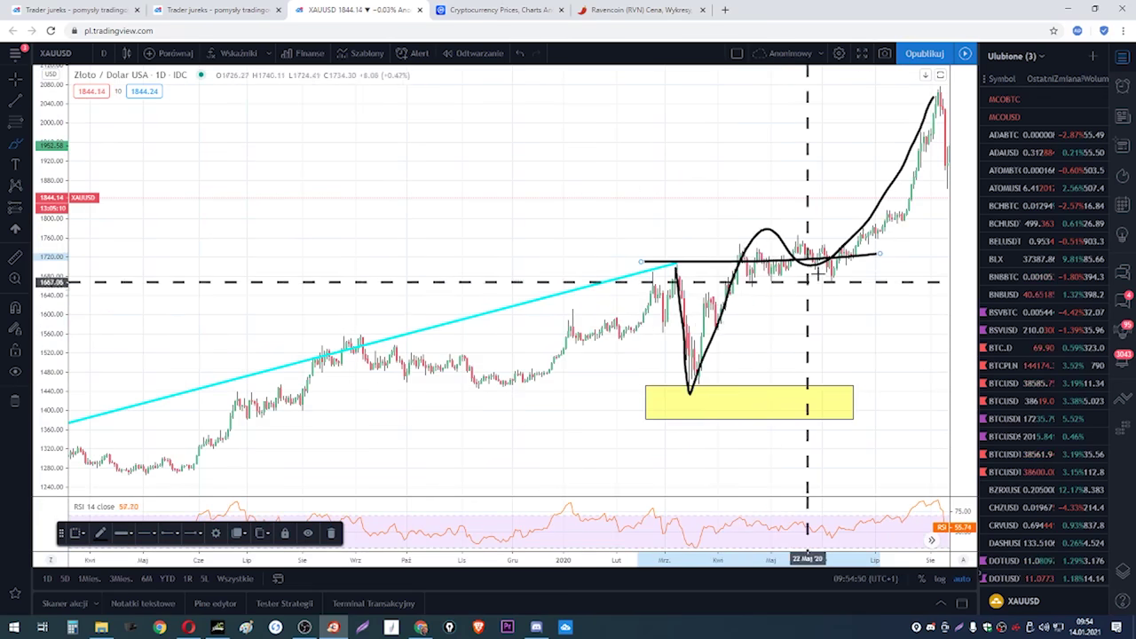
pyautogui.click(521, 55)
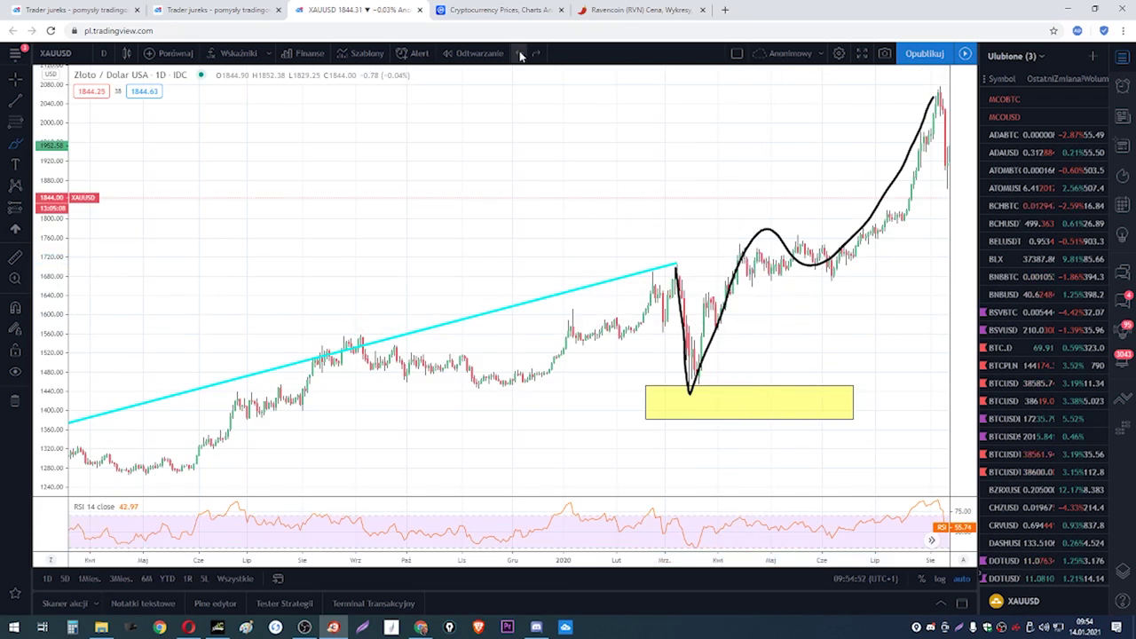
# - Brush a black wave path from the March 2020 low to the August top, circle its sideways middle part, and undo both
pyautogui.moveTo(698, 373)
pyautogui.mouseDown()
pyautogui.moveTo(716, 264)
pyautogui.moveTo(757, 244)
pyautogui.moveTo(831, 266)
pyautogui.moveTo(927, 109)
pyautogui.mouseUp()
pyautogui.moveTo(863, 160)
pyautogui.mouseDown()
pyautogui.moveTo(761, 226)
pyautogui.moveTo(801, 332)
pyautogui.moveTo(862, 156)
pyautogui.mouseUp()
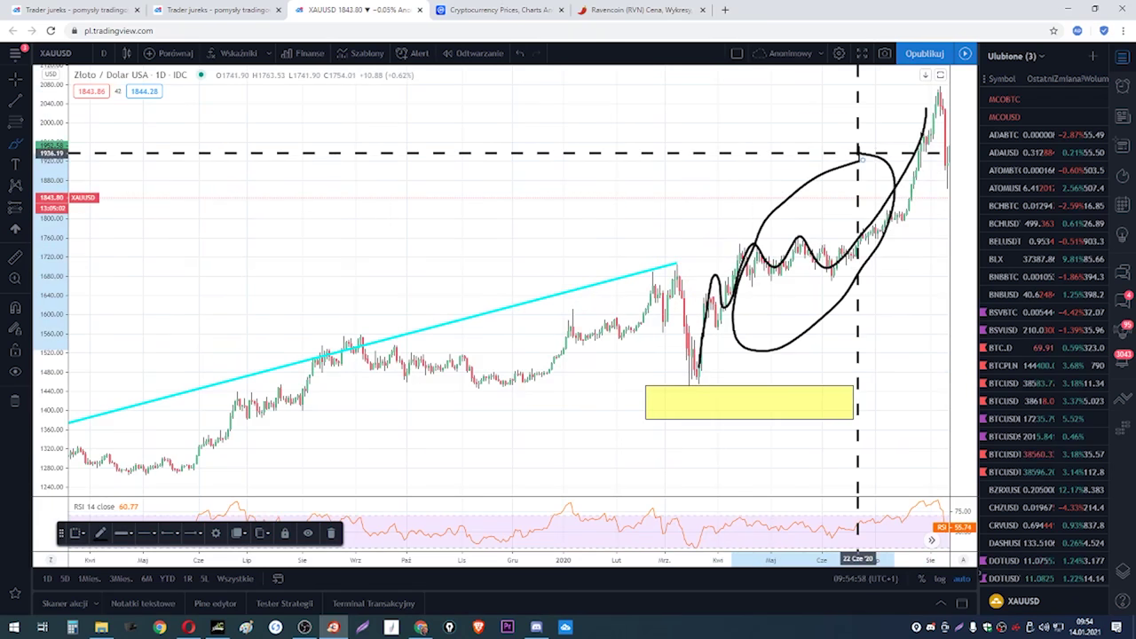
pyautogui.click(516, 57)
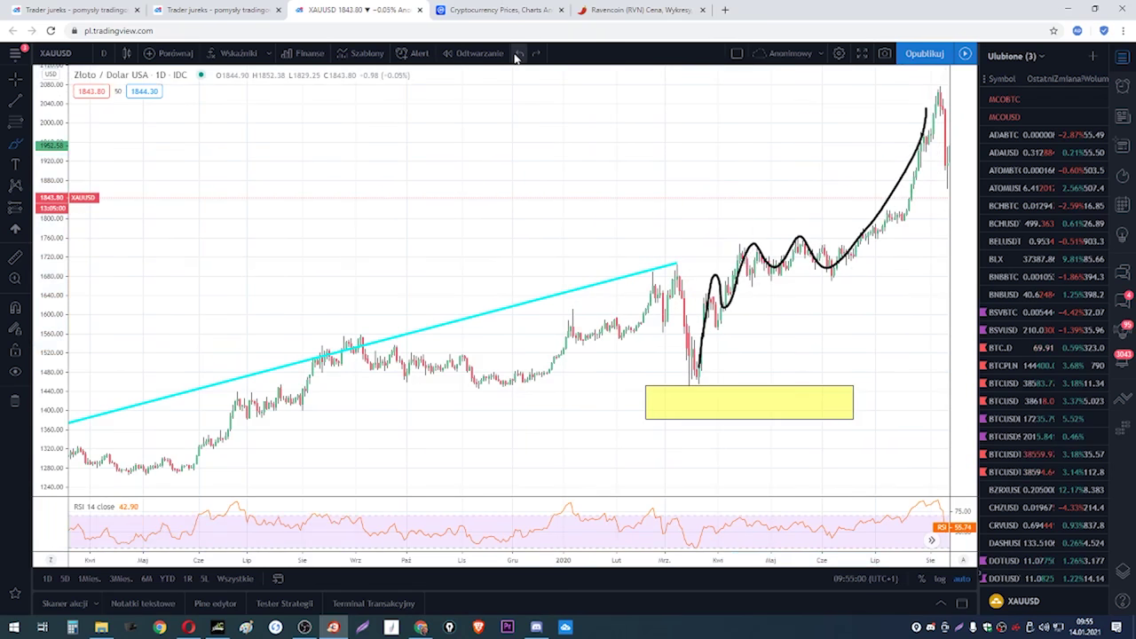
pyautogui.click(693, 387)
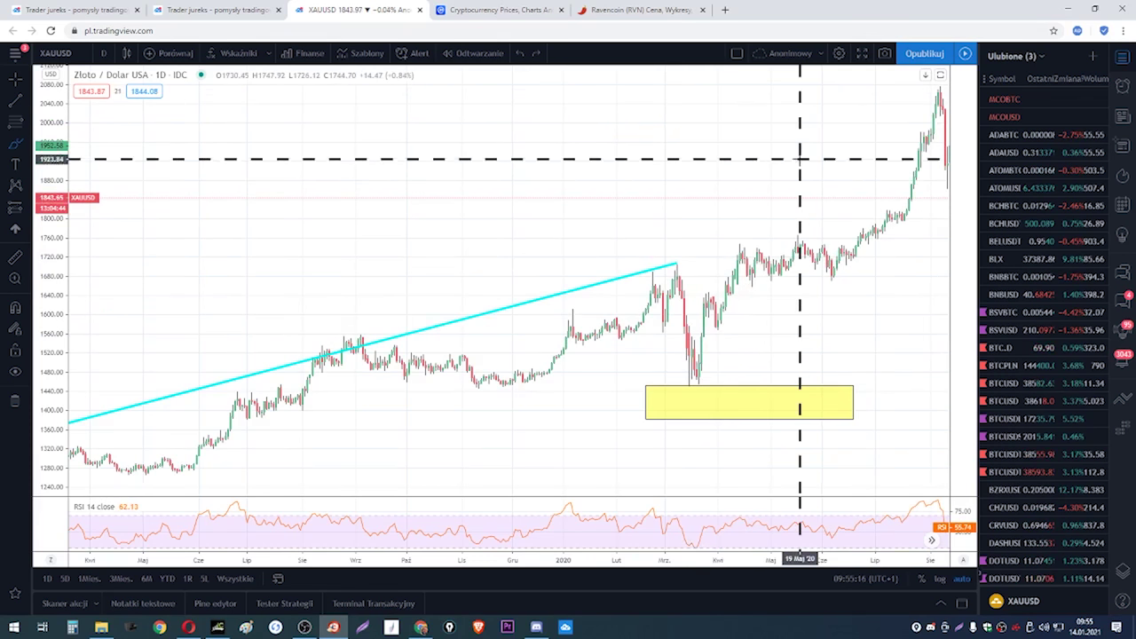
# - Brush short black level lines over gold's early September 2020, early November 2020 and early January 2021 highs
pyautogui.moveTo(801, 183); pyautogui.dragTo(786, 189)
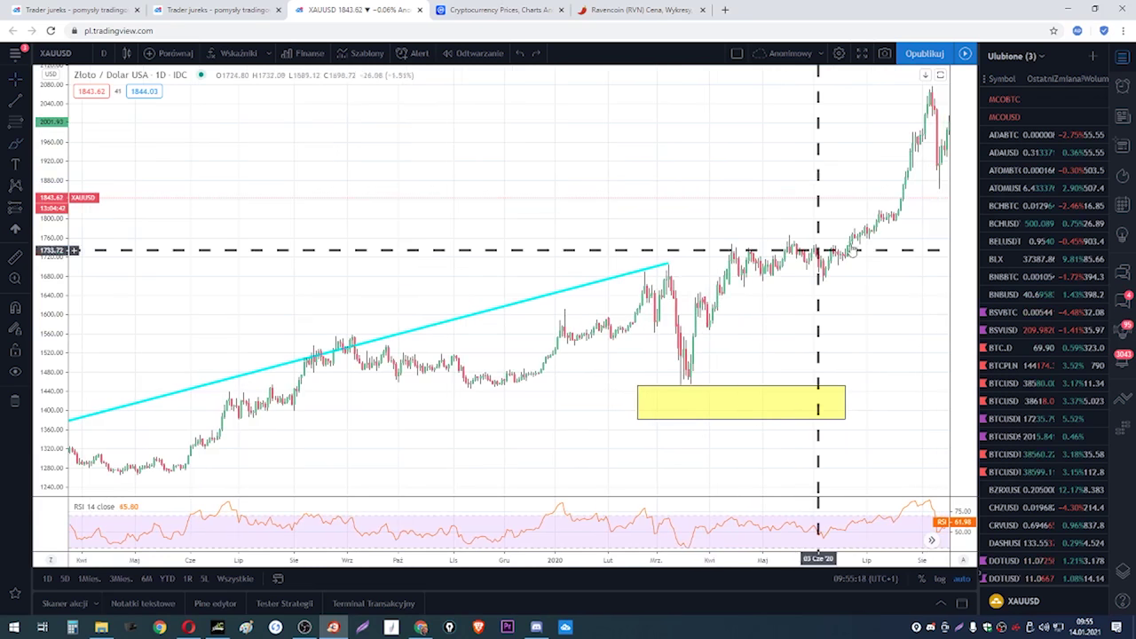
pyautogui.moveTo(837, 163); pyautogui.dragTo(804, 175)
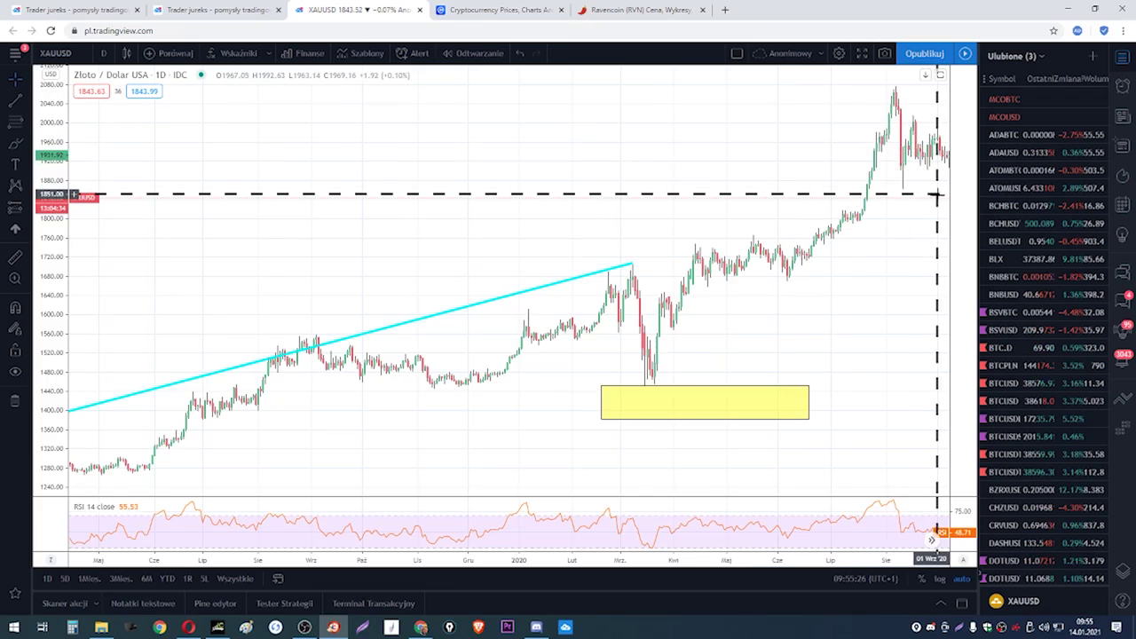
pyautogui.moveTo(918, 223); pyautogui.dragTo(713, 267)
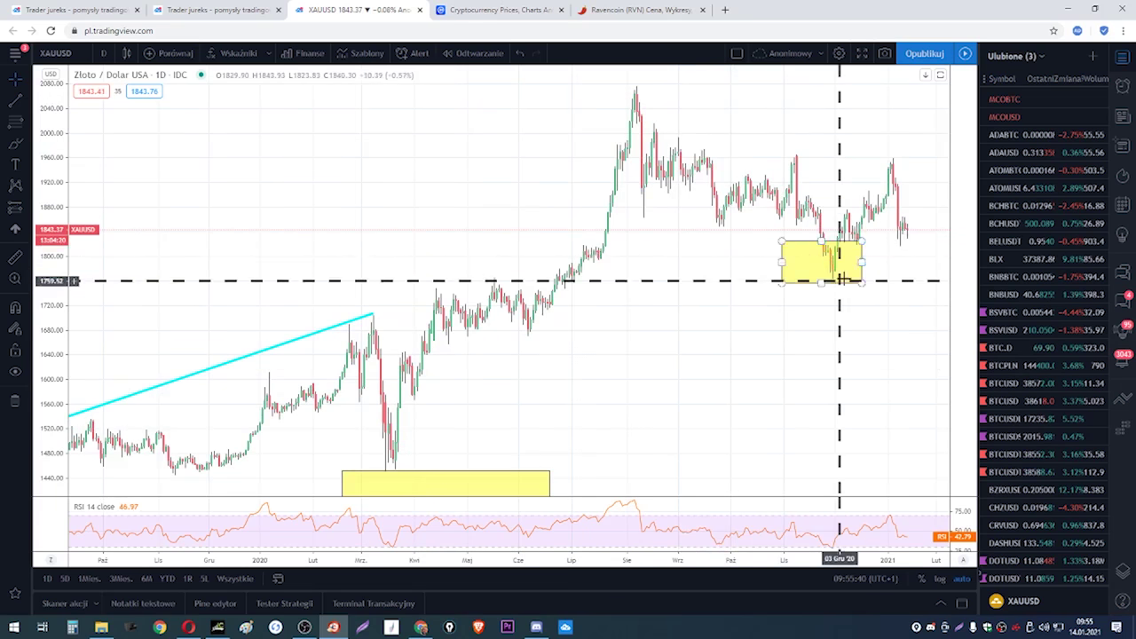
pyautogui.scroll(3, 839, 266)
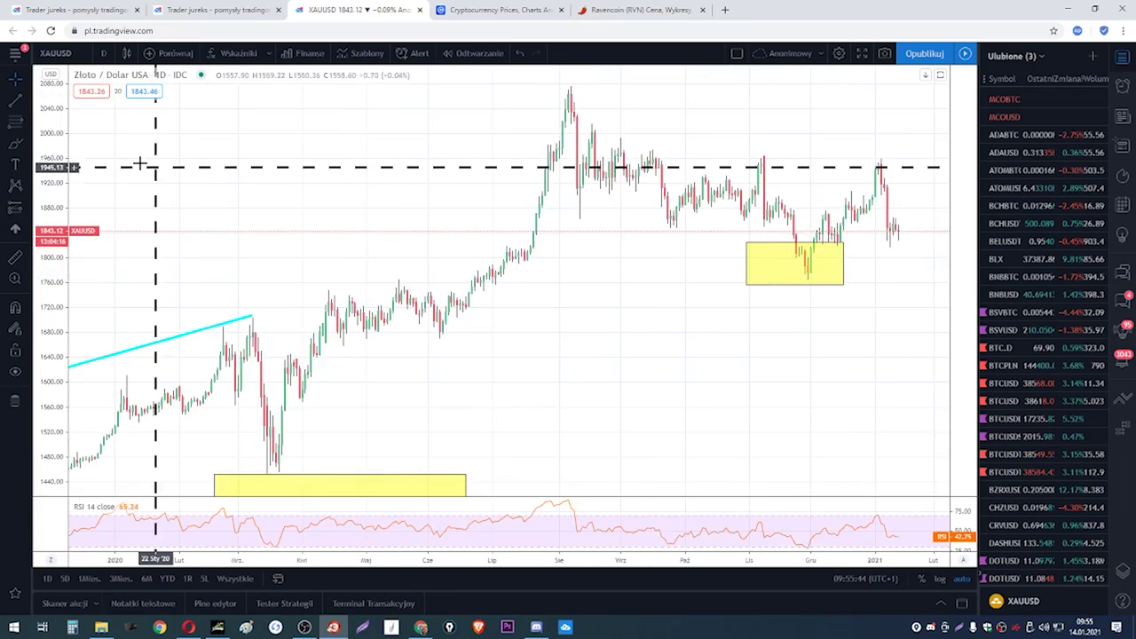
pyautogui.click(17, 147)
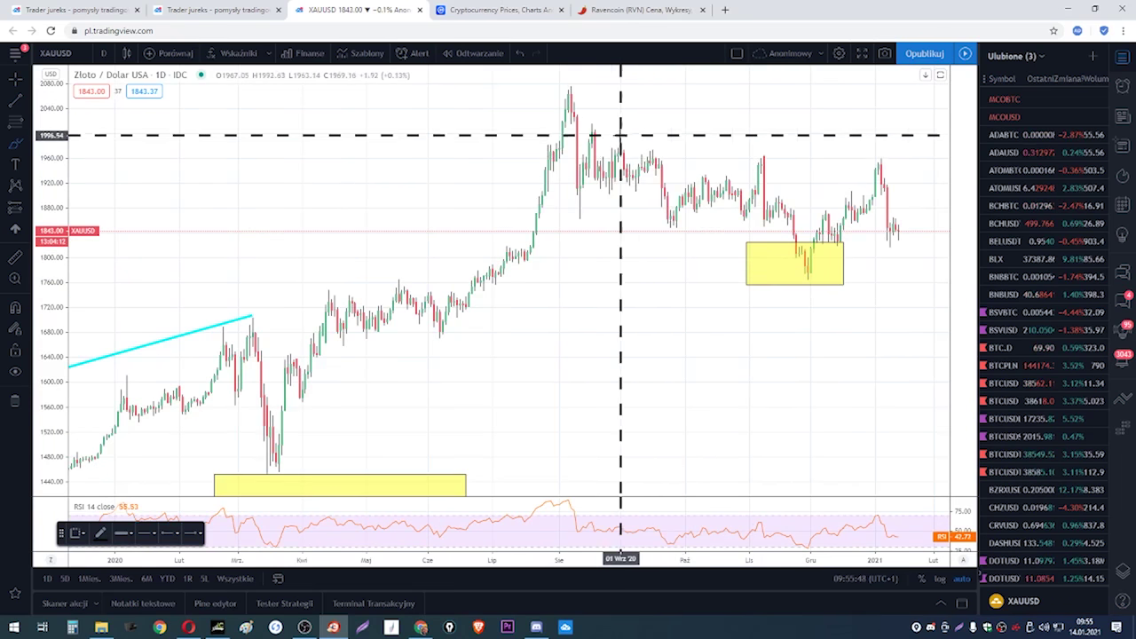
pyautogui.moveTo(609, 134); pyautogui.dragTo(650, 134)
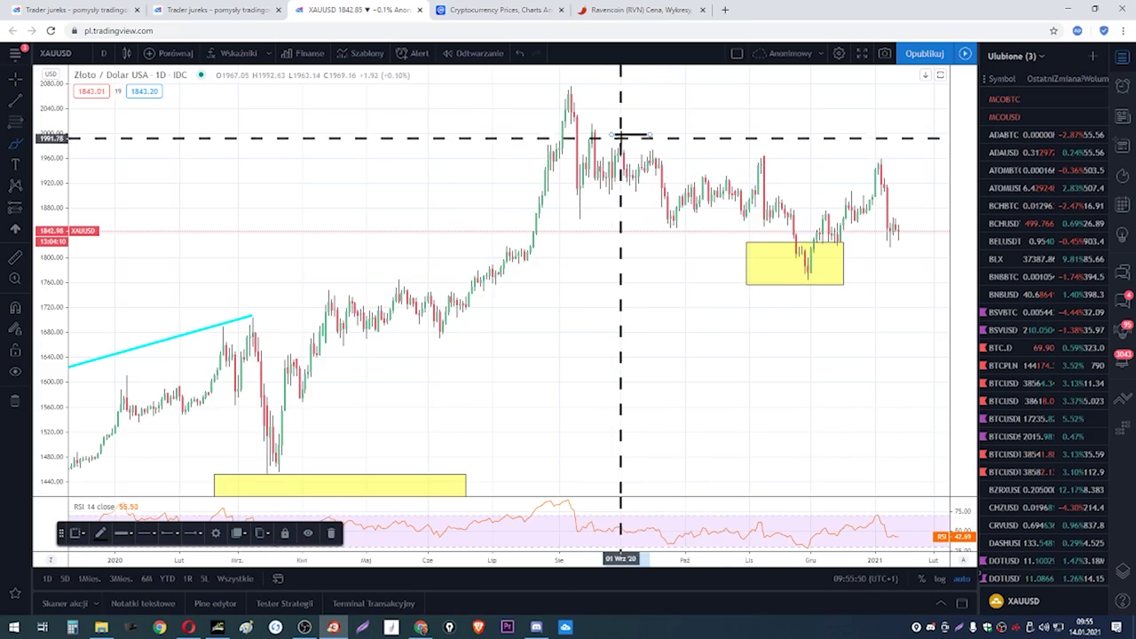
pyautogui.moveTo(744, 156); pyautogui.dragTo(781, 160)
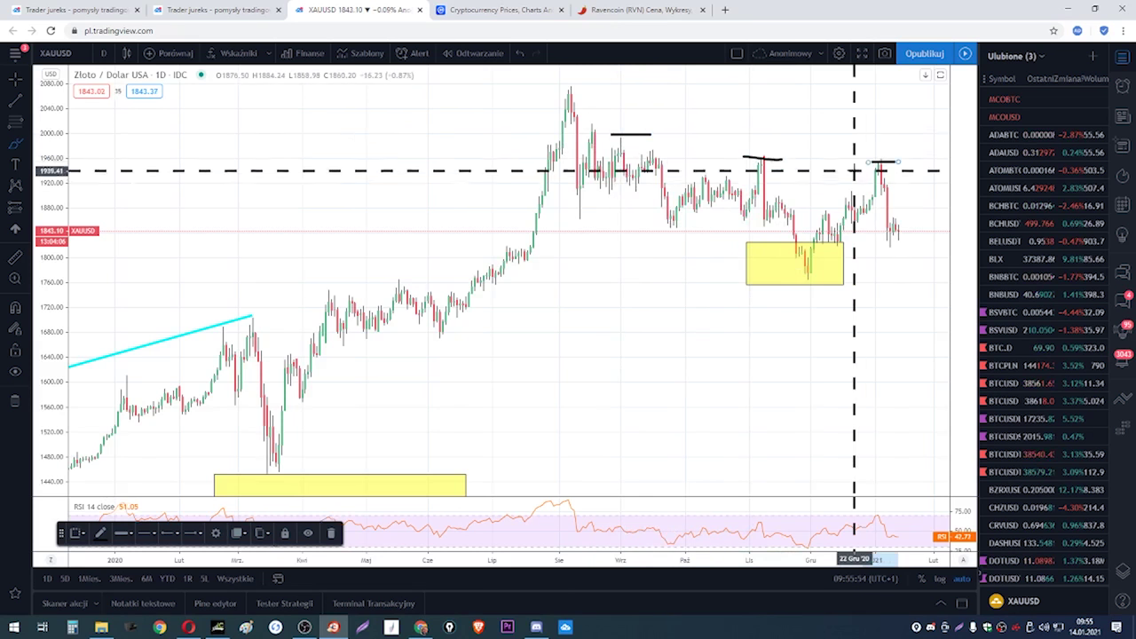
# - Brush the declines from the November and January highs, circle the early September high, and undo the brushed marks
pyautogui.moveTo(766, 161); pyautogui.dragTo(805, 262)
pyautogui.moveTo(874, 165); pyautogui.dragTo(901, 252)
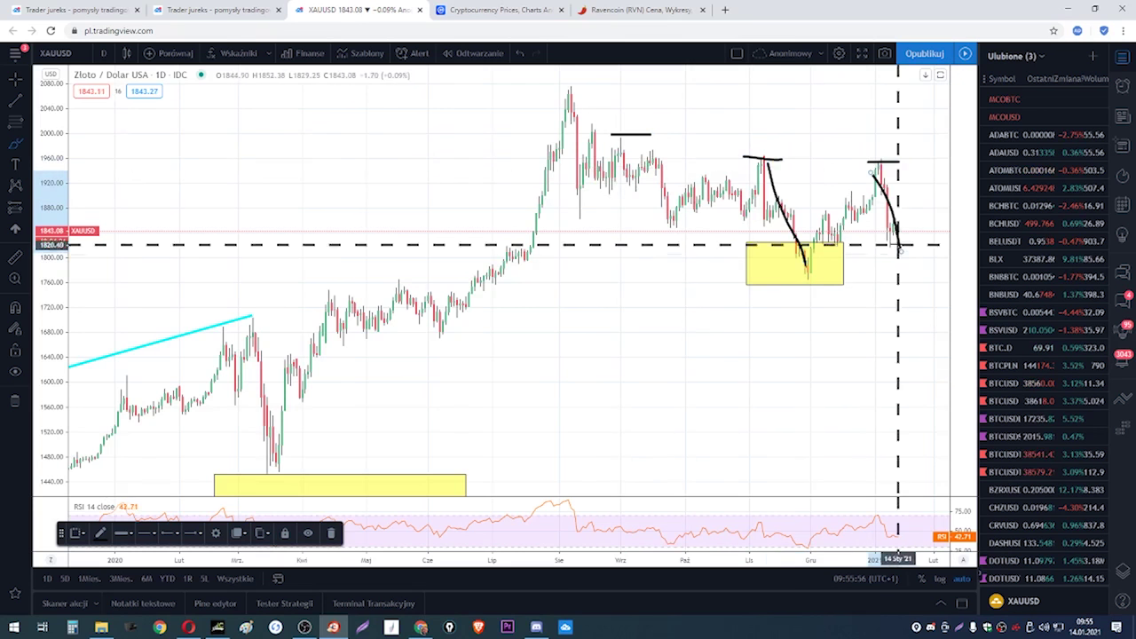
pyautogui.moveTo(601, 132); pyautogui.dragTo(624, 126)
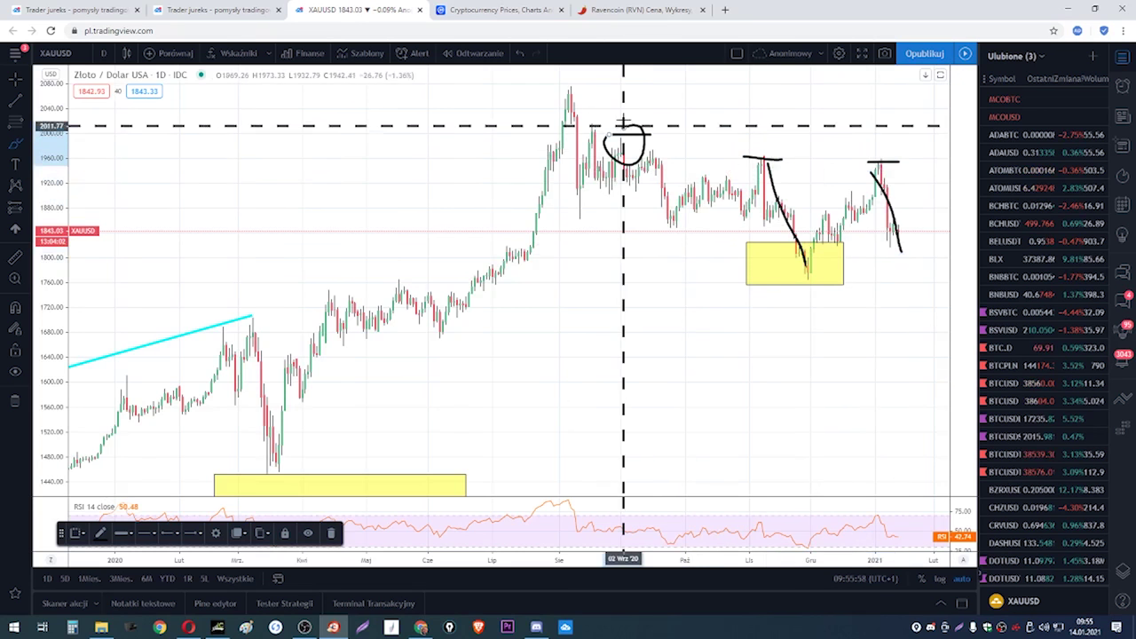
pyautogui.click(522, 54)
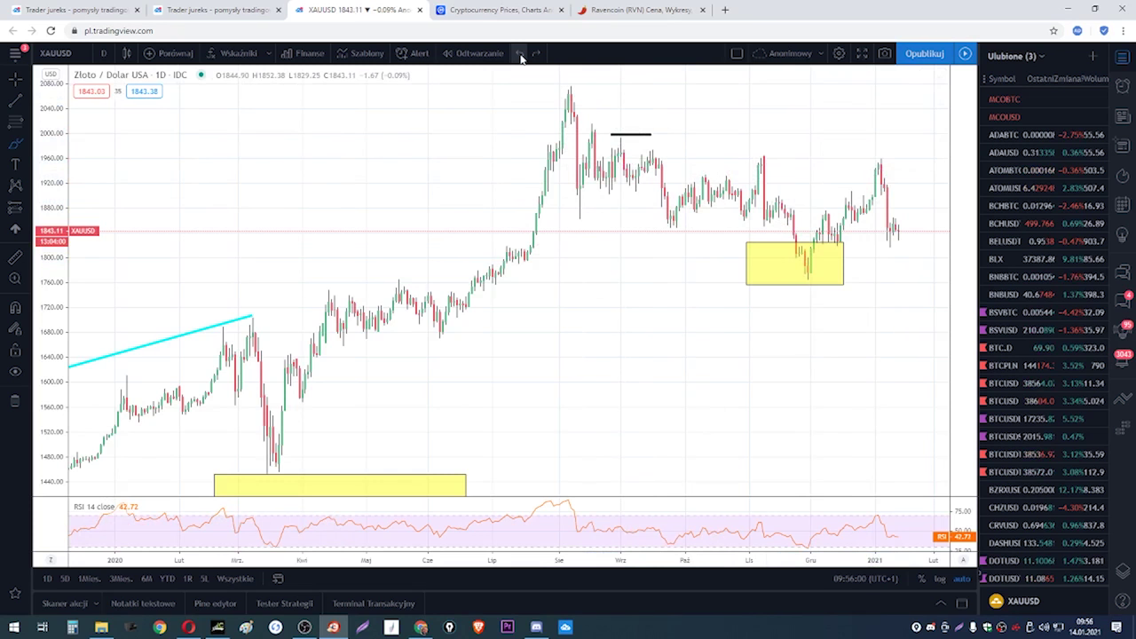
# - Circle the late November 2020 low inside the yellow rectangle, and undo the circle
pyautogui.moveTo(799, 256)
pyautogui.mouseDown()
pyautogui.moveTo(817, 279)
pyautogui.moveTo(798, 257)
pyautogui.mouseUp()
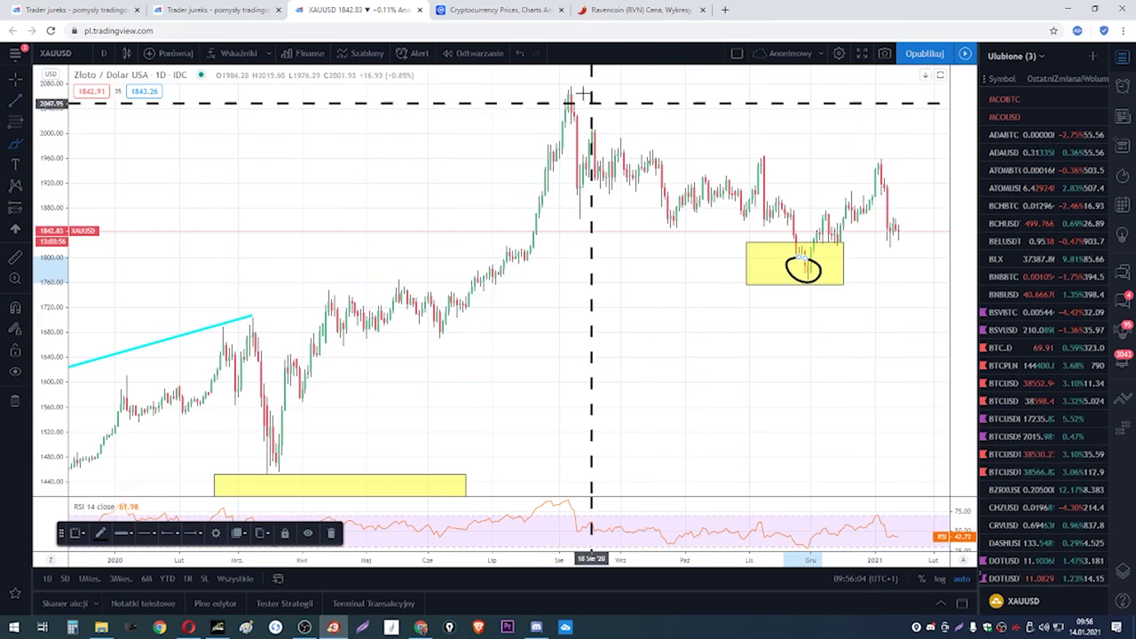
pyautogui.click(521, 53)
# - Load the OANDA XAUUSD chart from the watchlist
pyautogui.scroll(-10, 1037, 447)
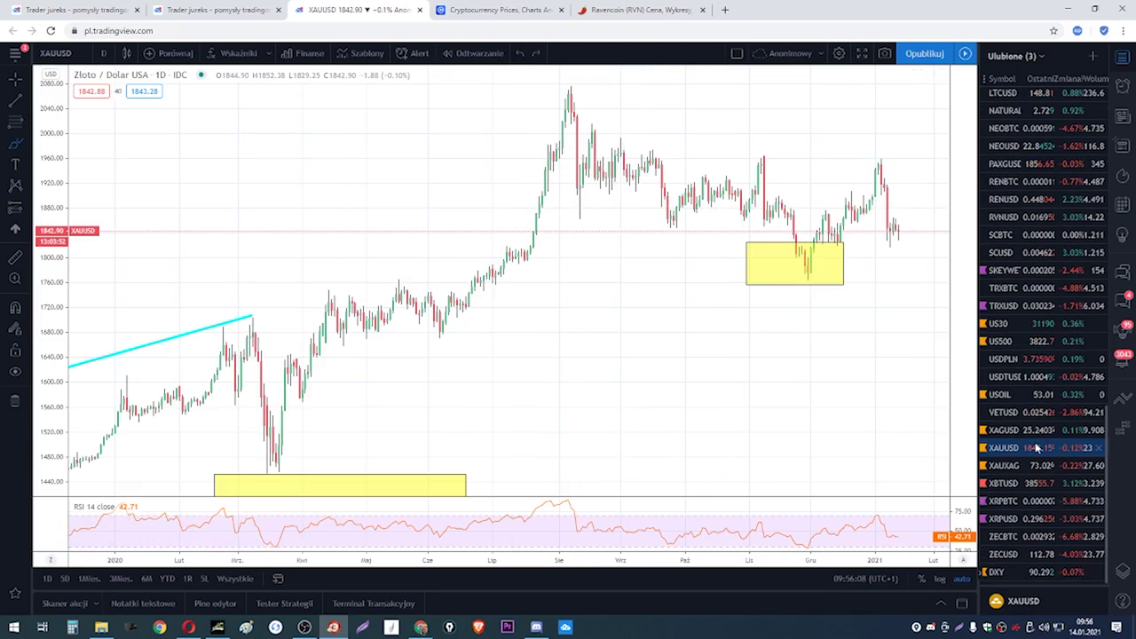
pyautogui.click(1003, 448)
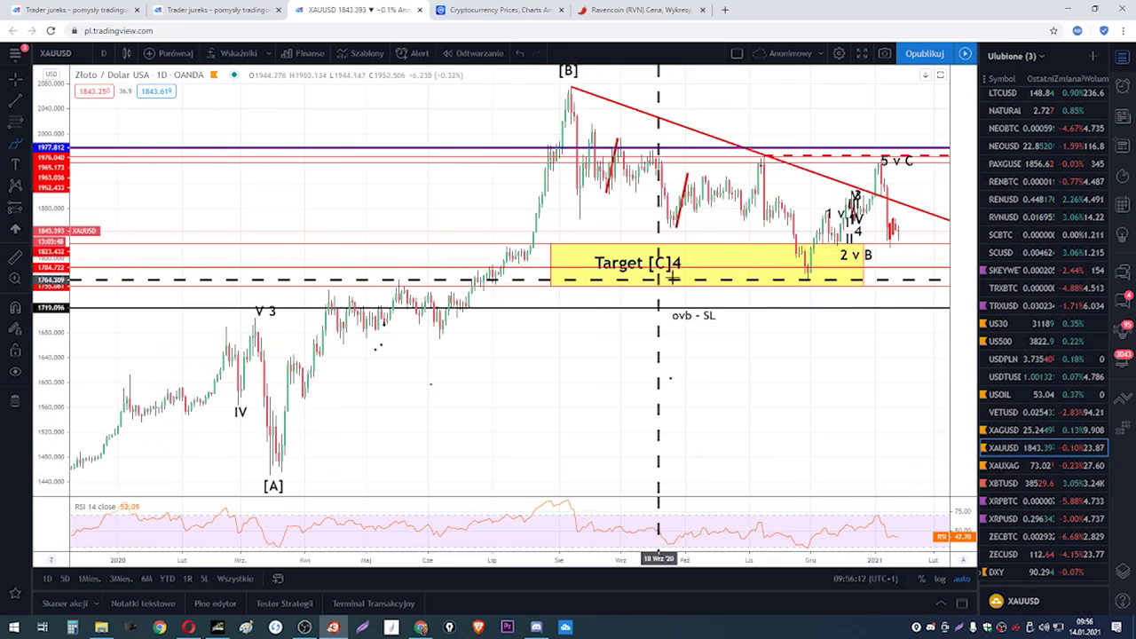
# - Brush a rise from the late November low in the yellow target zone and a level line at the August 2020 high, and undo them
pyautogui.moveTo(804, 277)
pyautogui.mouseDown()
pyautogui.moveTo(870, 158)
pyautogui.moveTo(900, 238)
pyautogui.moveTo(923, 81)
pyautogui.mouseUp()
pyautogui.moveTo(568, 90); pyautogui.dragTo(895, 90)
pyautogui.click(522, 55)
pyautogui.click(522, 55)
pyautogui.click(522, 55)
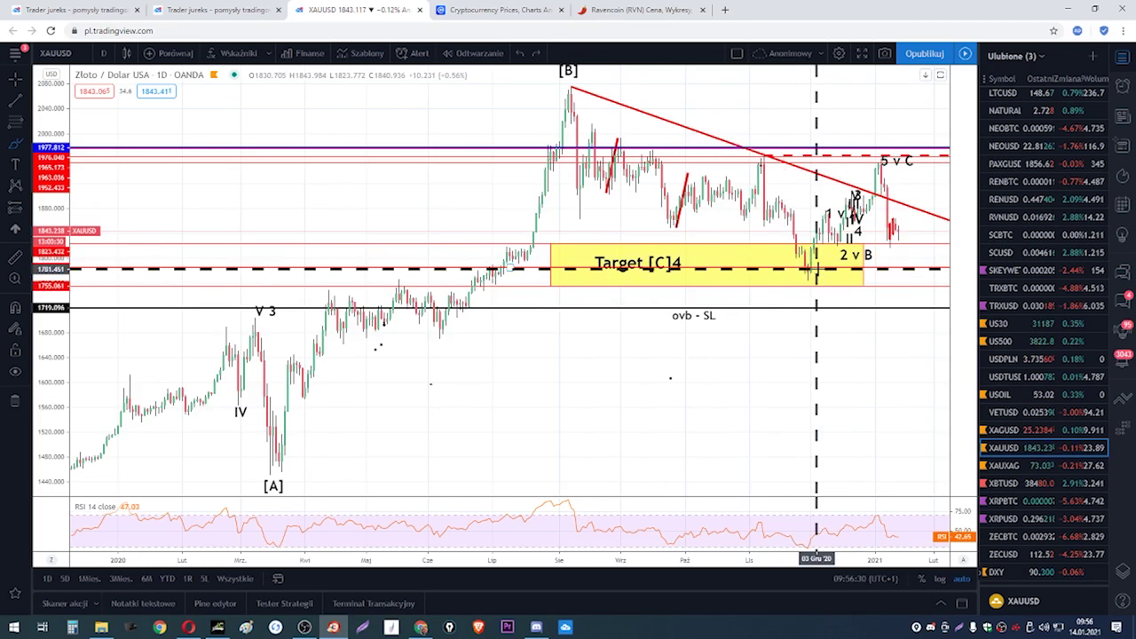
# - Switch the chart from gold to the Coinbase BTCUSD symbol in the watchlist
pyautogui.scroll(-2, 257, 378)
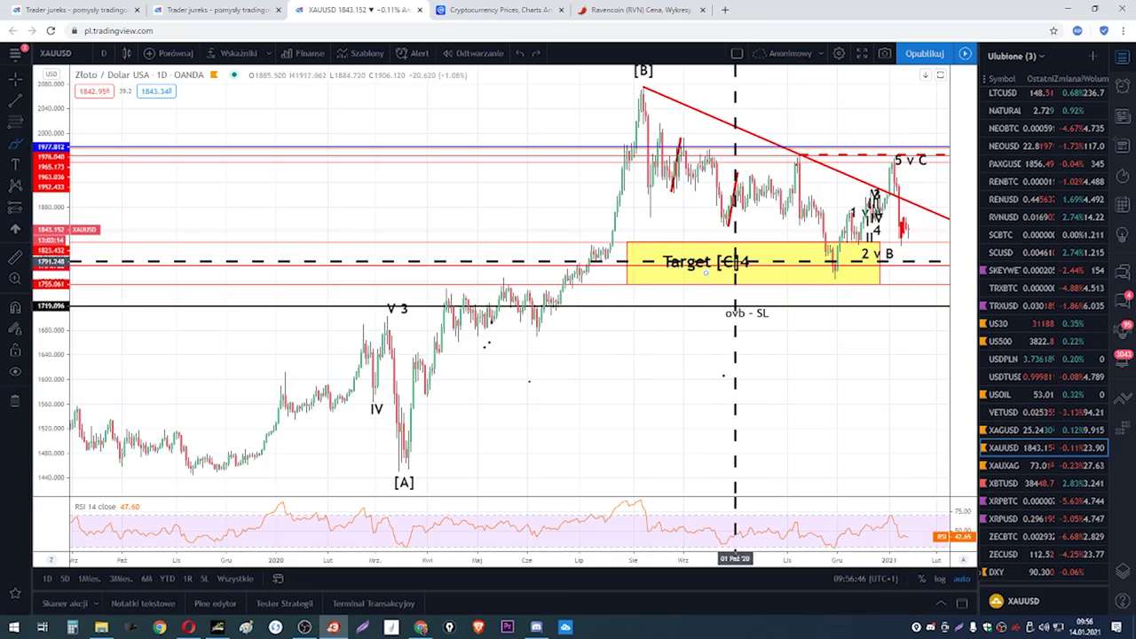
pyautogui.scroll(10, 1033, 333)
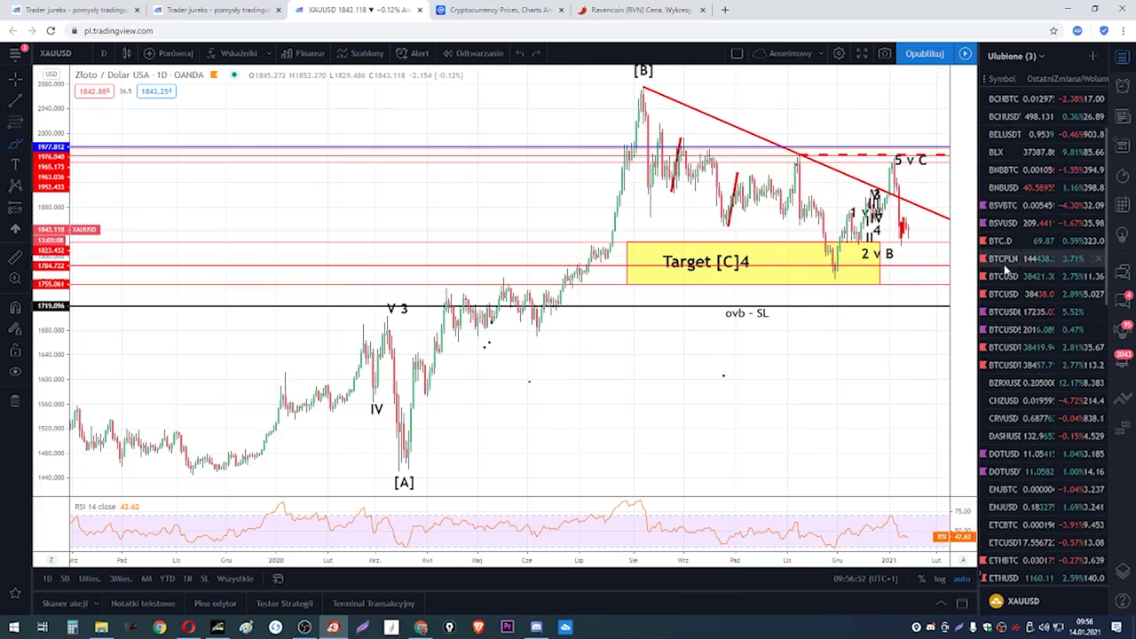
pyautogui.click(1006, 278)
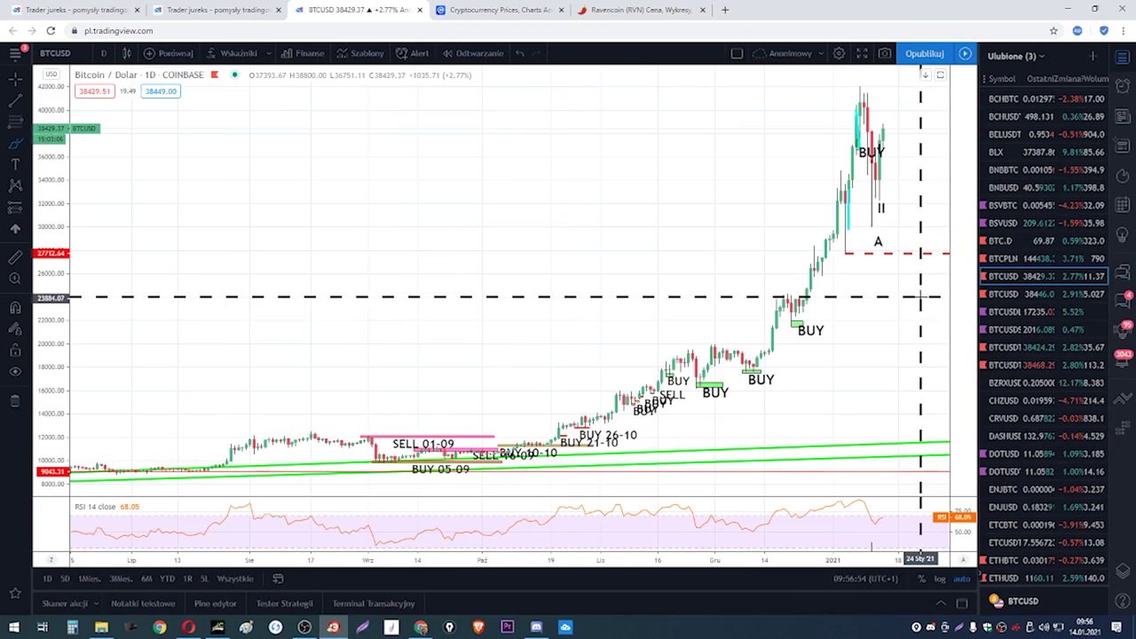
# - Switch the BTCUSD chart from the daily to the 4-hour interval
pyautogui.scroll(-10, 917, 303)
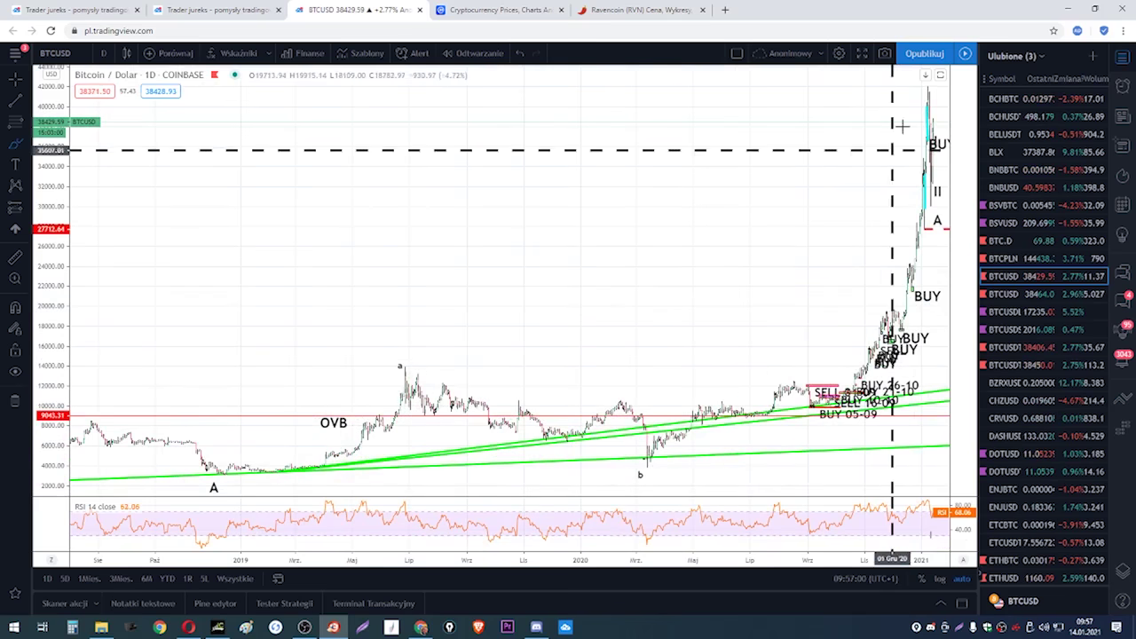
pyautogui.scroll(8, 913, 105)
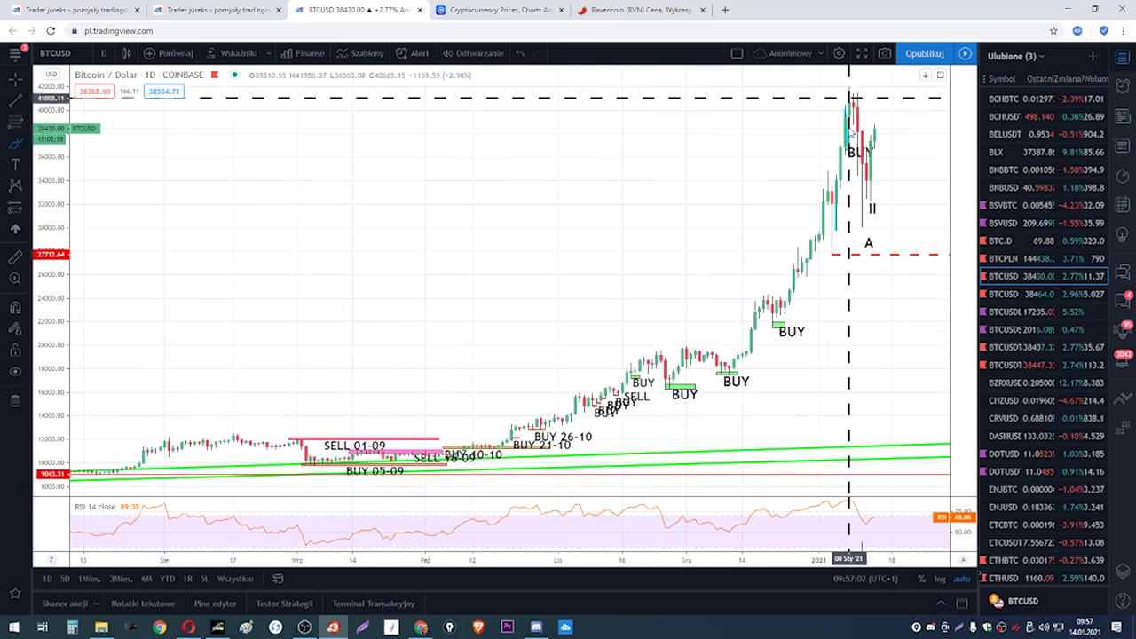
pyautogui.scroll(3, 861, 227)
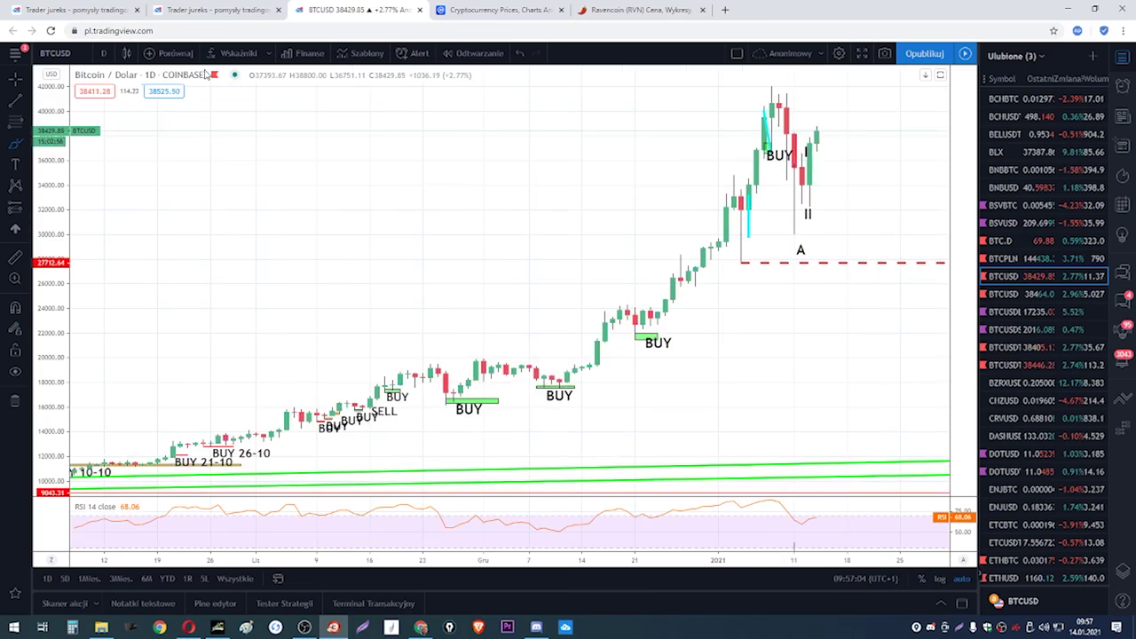
pyautogui.click(104, 54)
pyautogui.click(128, 311)
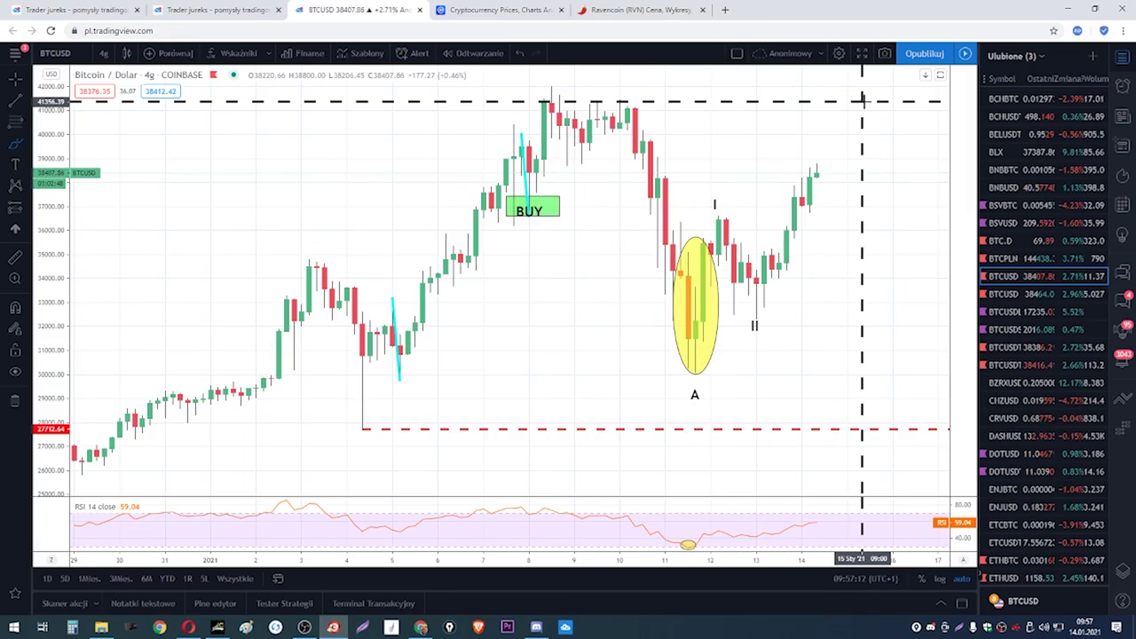
pyautogui.scroll(-3, 830, 267)
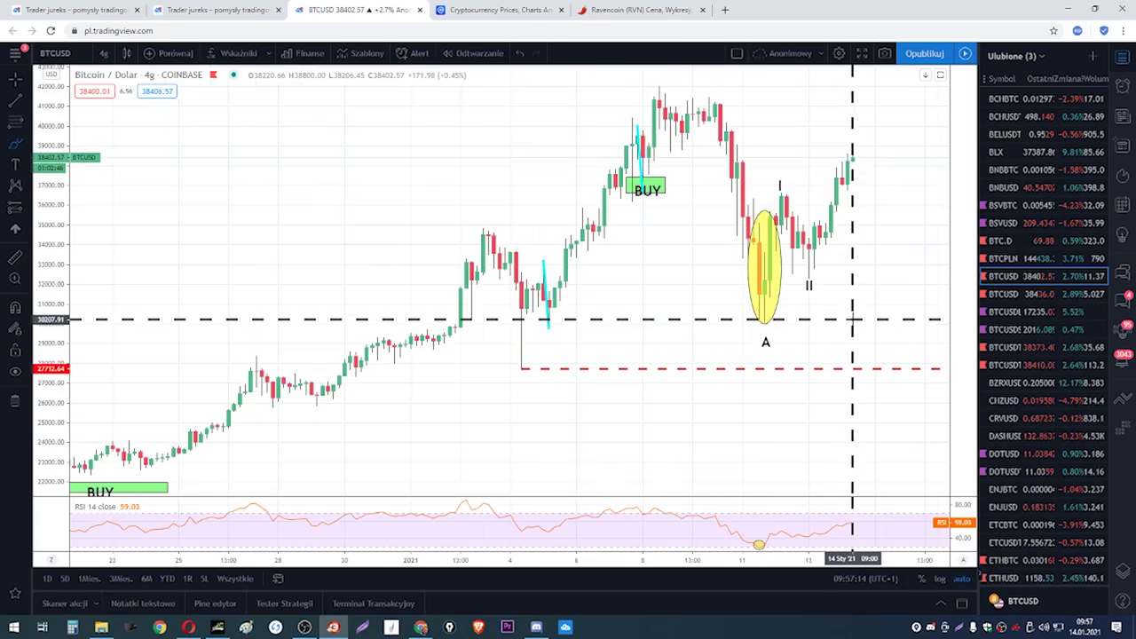
pyautogui.moveTo(849, 318); pyautogui.dragTo(711, 355)
pyautogui.click(520, 53)
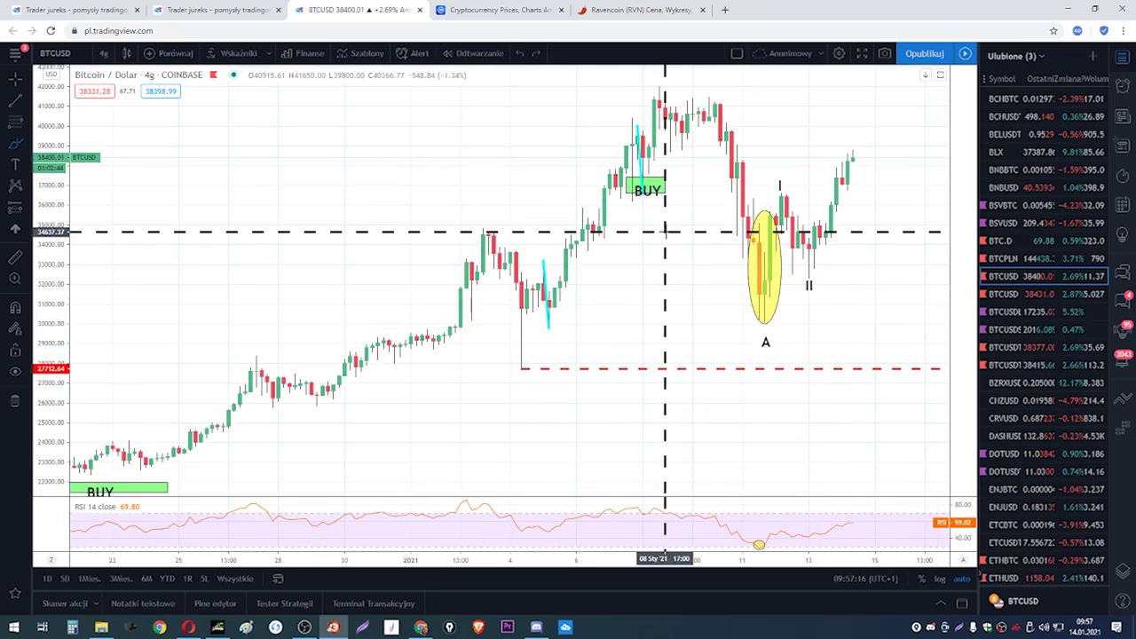
# - Set the BTCUSD chart to the one-day interval and examine Bitcoin's multi-year price history
pyautogui.scroll(-10, 665, 232)
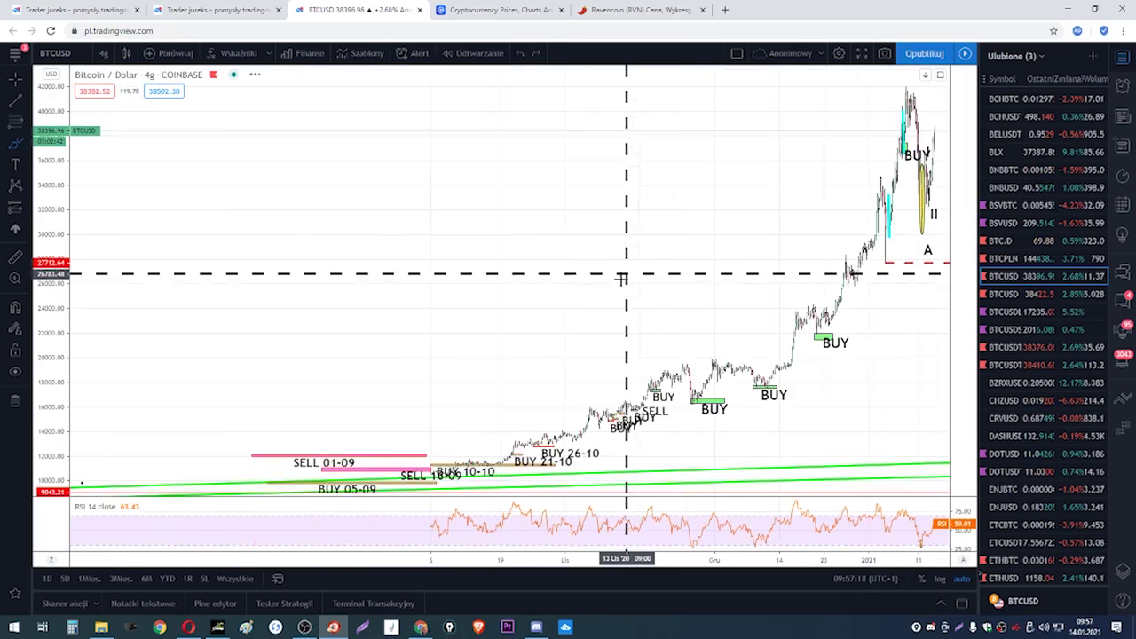
pyautogui.scroll(-1, 449, 381)
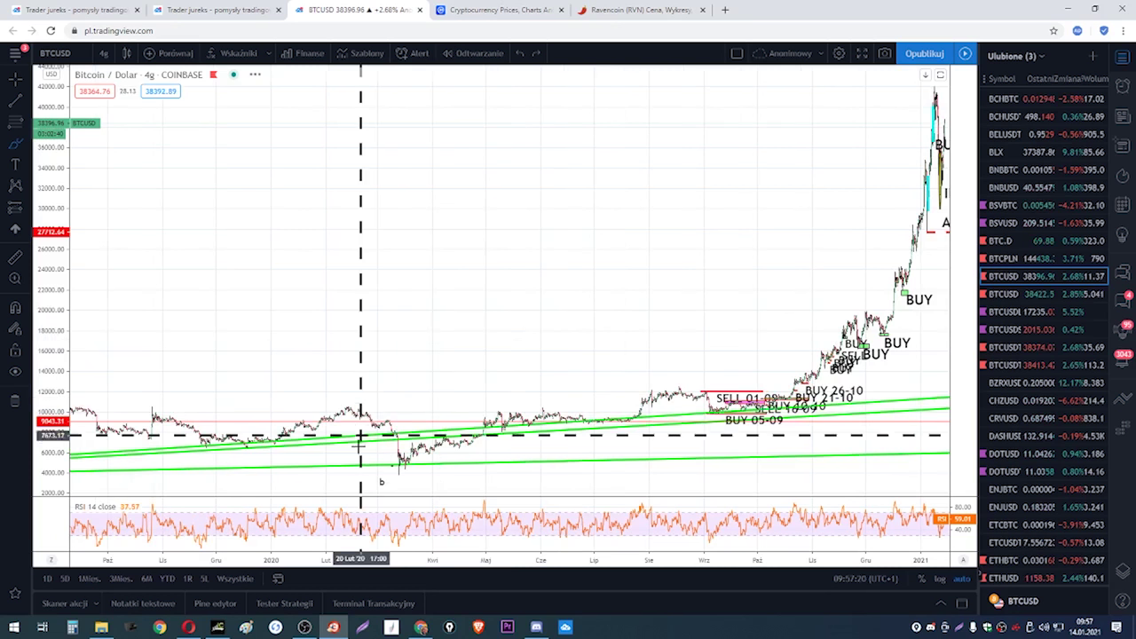
pyautogui.click(104, 55)
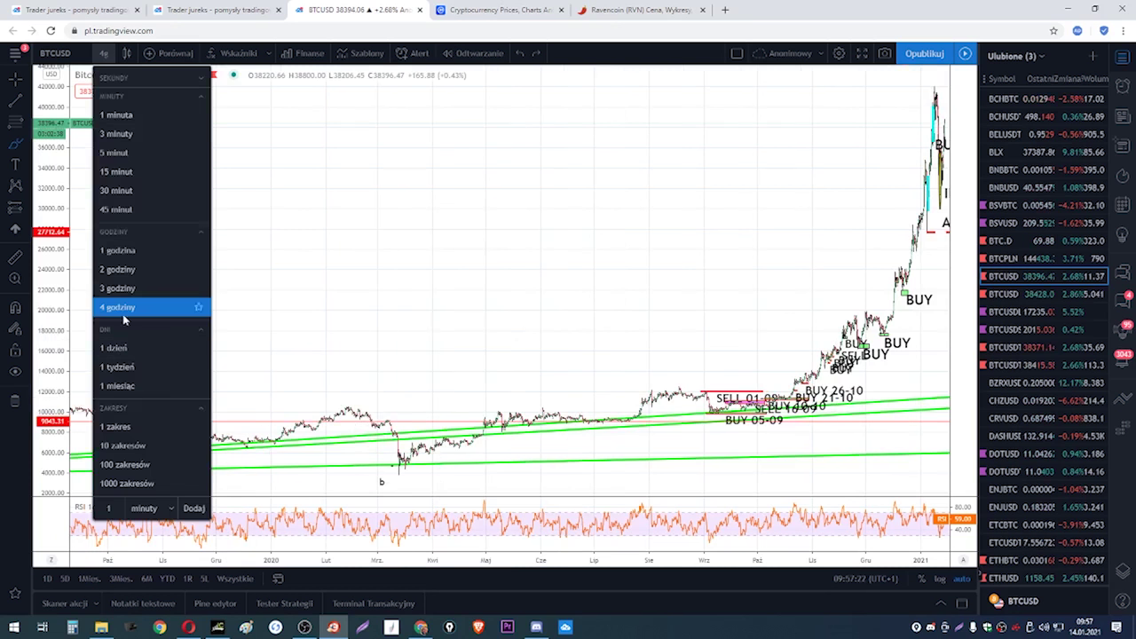
pyautogui.click(129, 348)
pyautogui.scroll(-3, 733, 451)
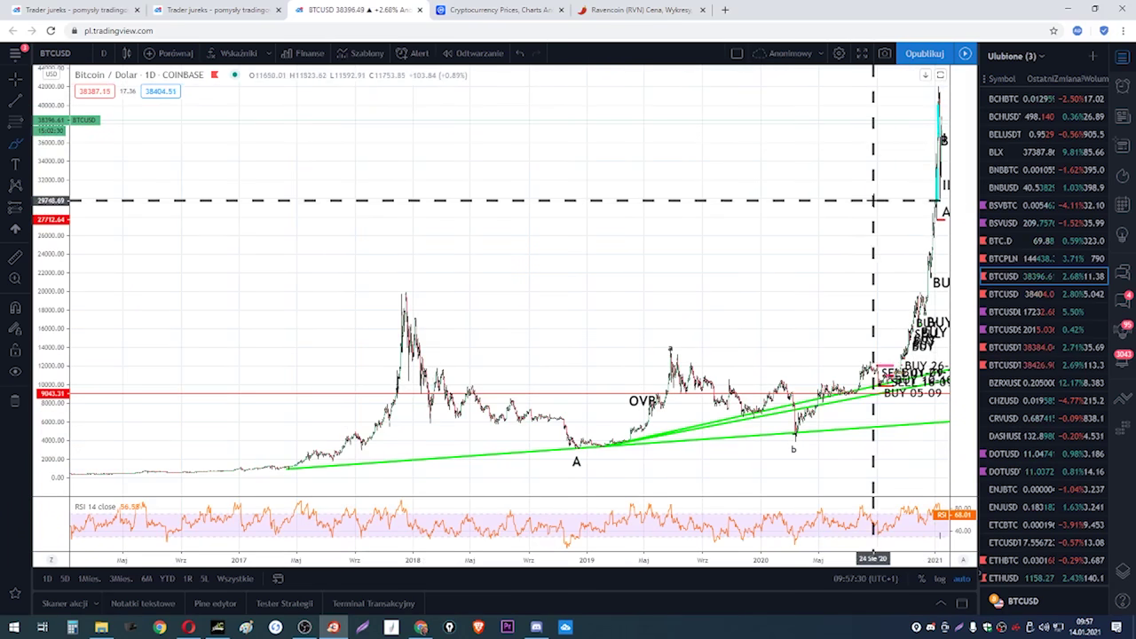
pyautogui.scroll(3, 873, 201)
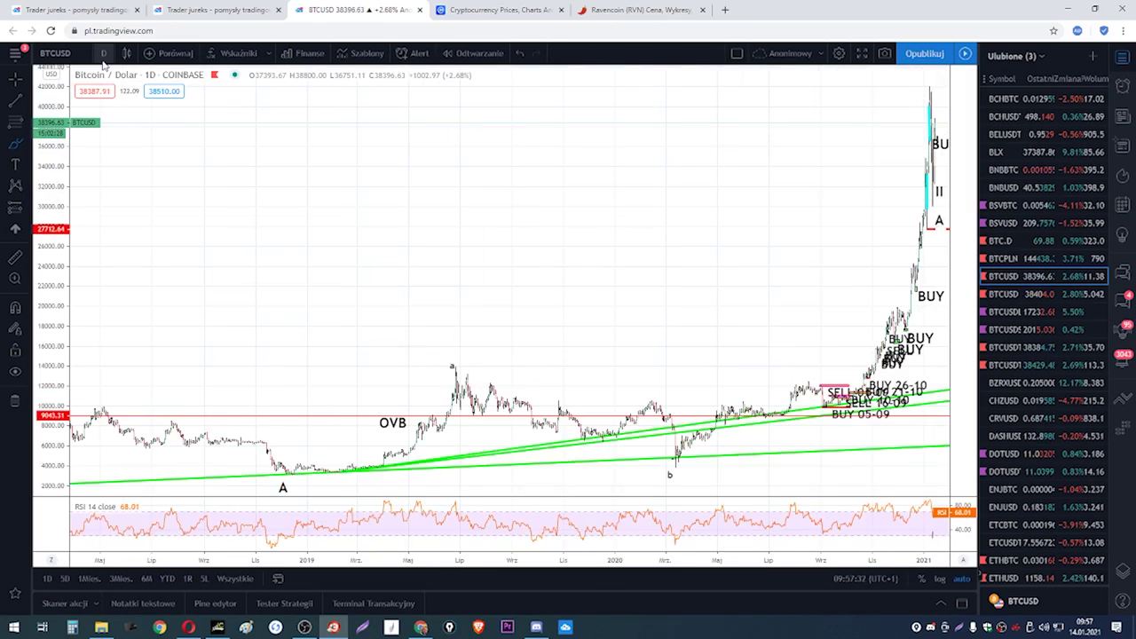
# - Set the chart back to the 4-hour interval, showing the December and January price action
pyautogui.click(103, 53)
pyautogui.click(116, 307)
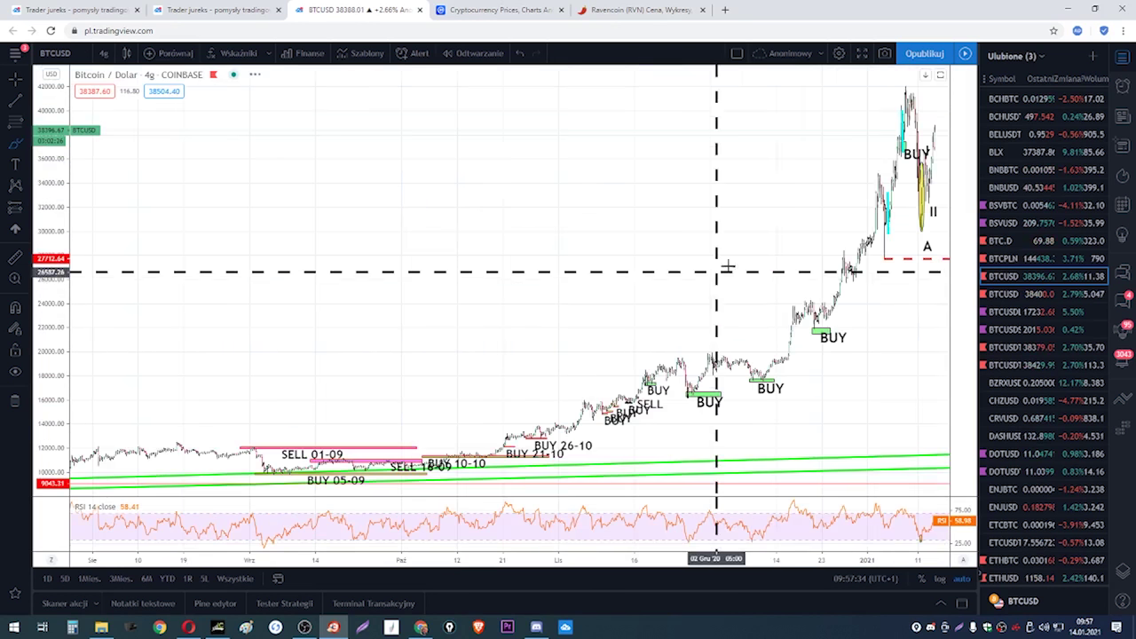
pyautogui.scroll(2, 866, 348)
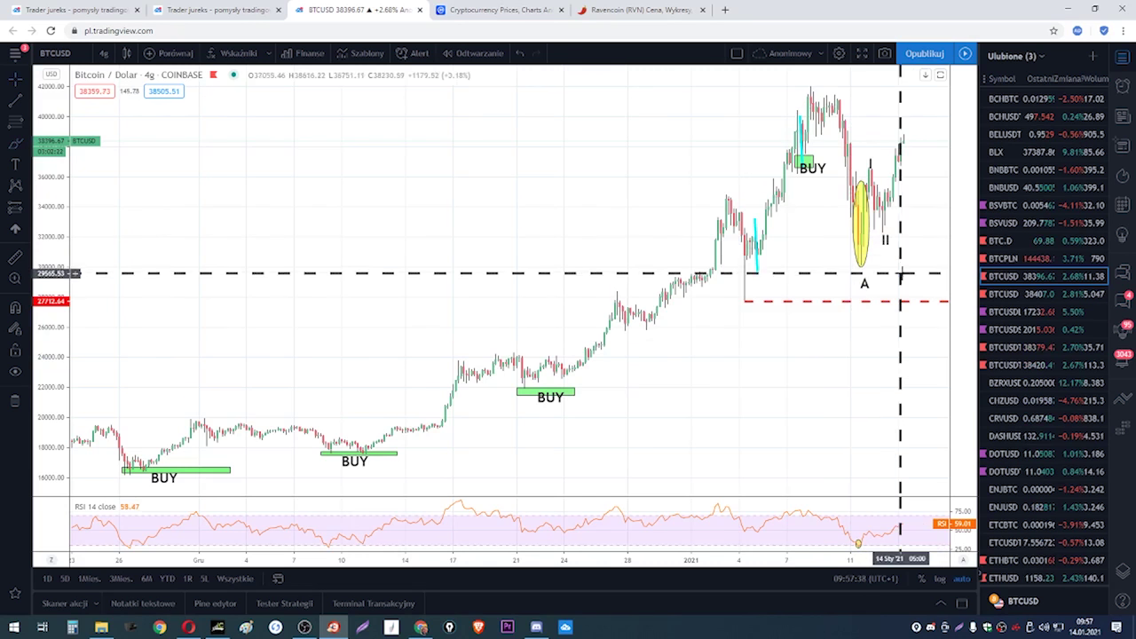
# - Handwrite the ratio 60/40 with the brush in the empty area below the dashed red line
pyautogui.moveTo(740, 363); pyautogui.dragTo(377, 310)
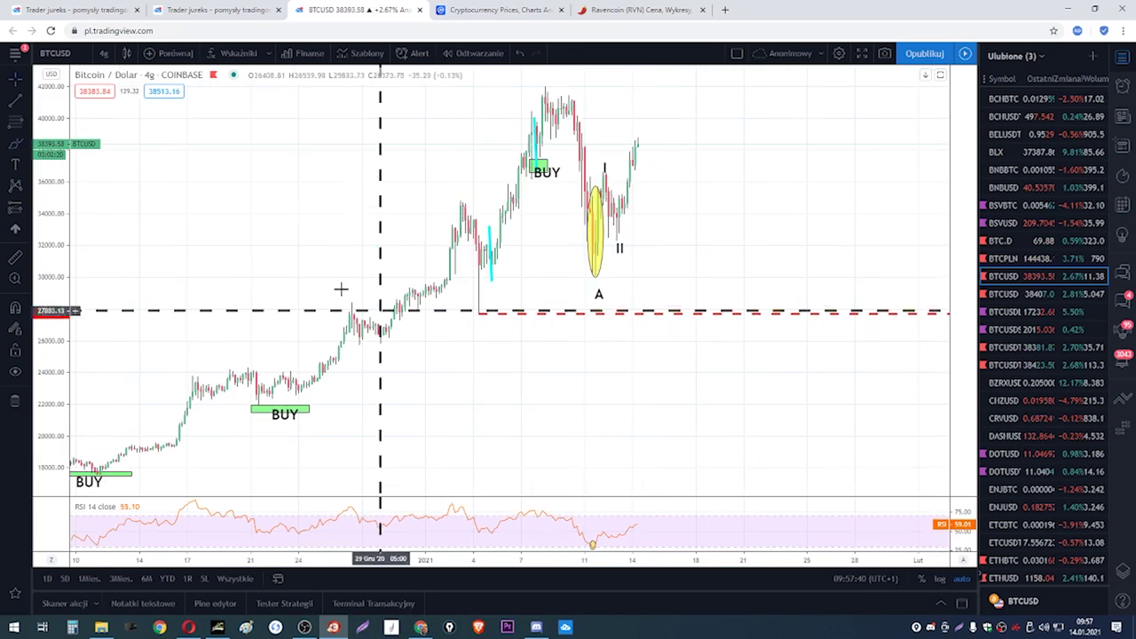
pyautogui.click(15, 152)
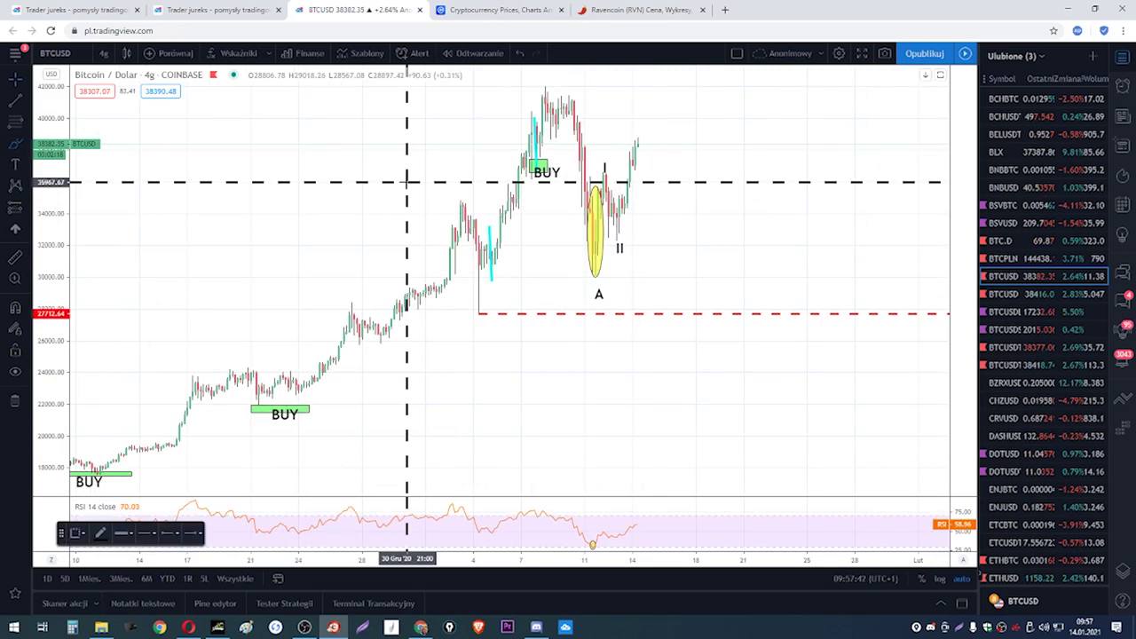
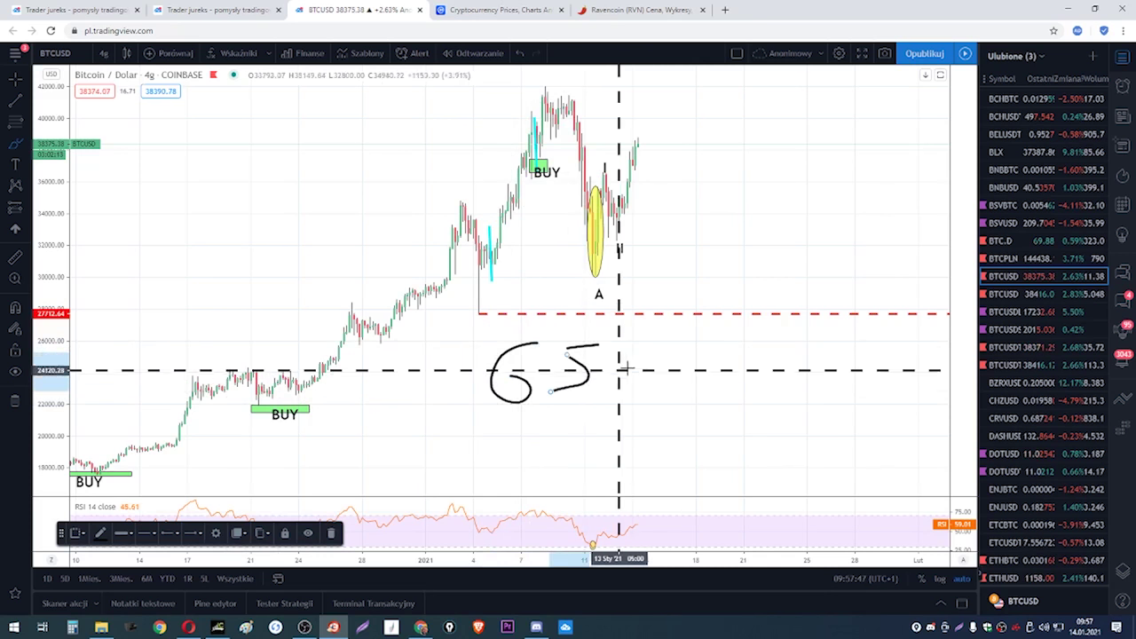
pyautogui.moveTo(578, 338)
pyautogui.mouseDown()
pyautogui.moveTo(574, 398)
pyautogui.moveTo(579, 348)
pyautogui.moveTo(627, 408)
pyautogui.mouseUp()
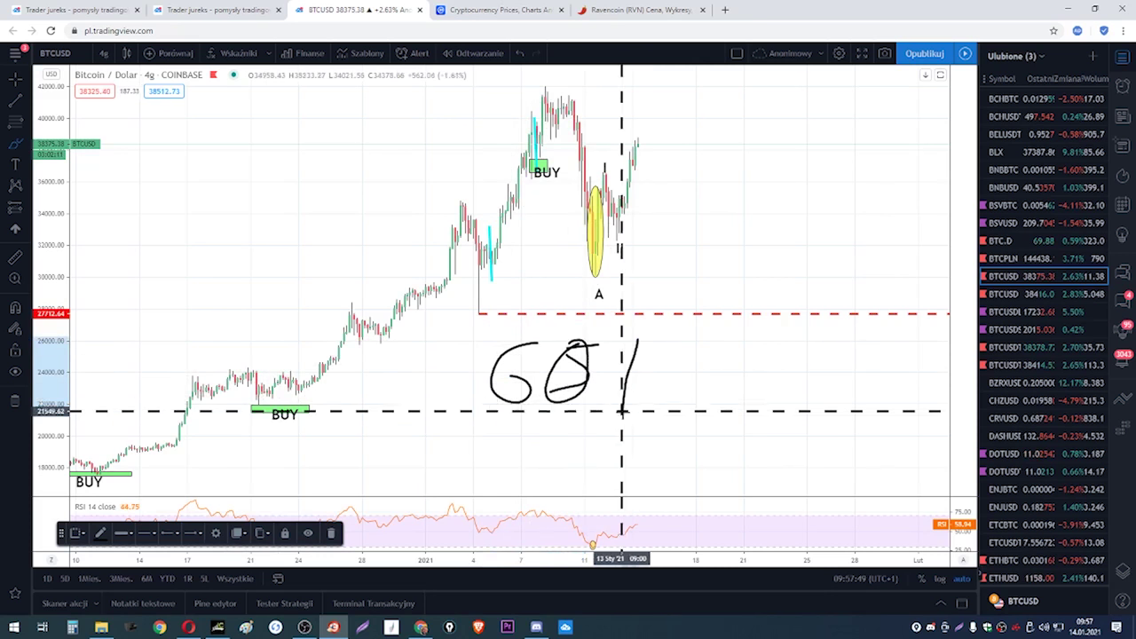
pyautogui.moveTo(660, 368); pyautogui.dragTo(690, 403)
pyautogui.moveTo(693, 357); pyautogui.dragTo(692, 404)
pyautogui.moveTo(716, 356); pyautogui.dragTo(705, 362)
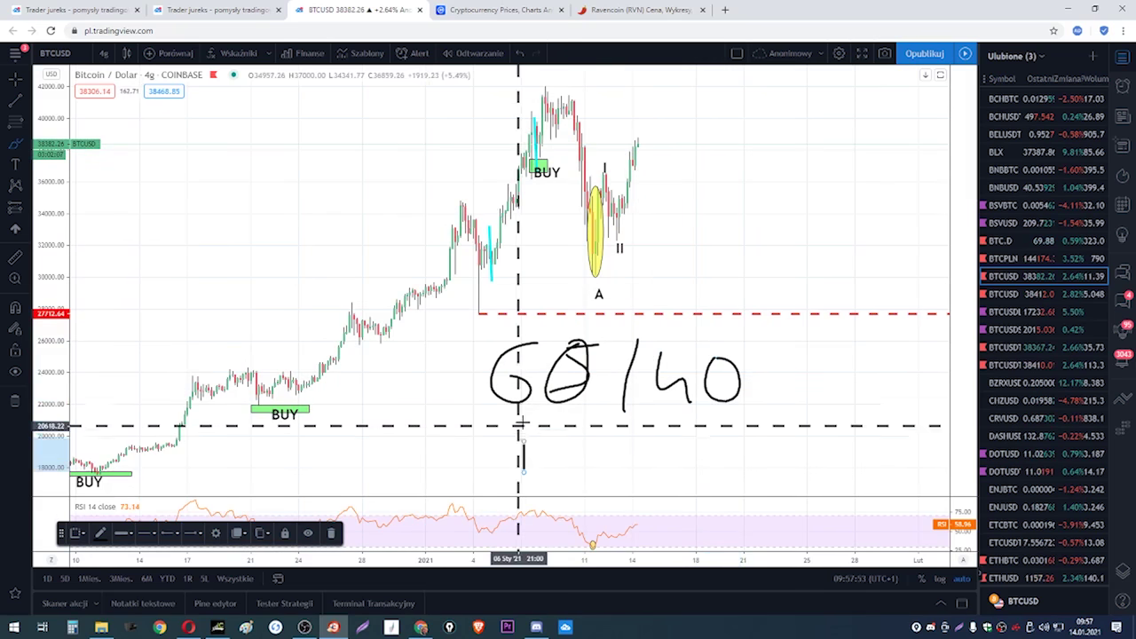
# - Handwrite "Pe" and "Pt" under the two ratio numbers and circle the whole note
pyautogui.moveTo(524, 424)
pyautogui.mouseDown()
pyautogui.moveTo(529, 456)
pyautogui.moveTo(574, 461)
pyautogui.mouseUp()
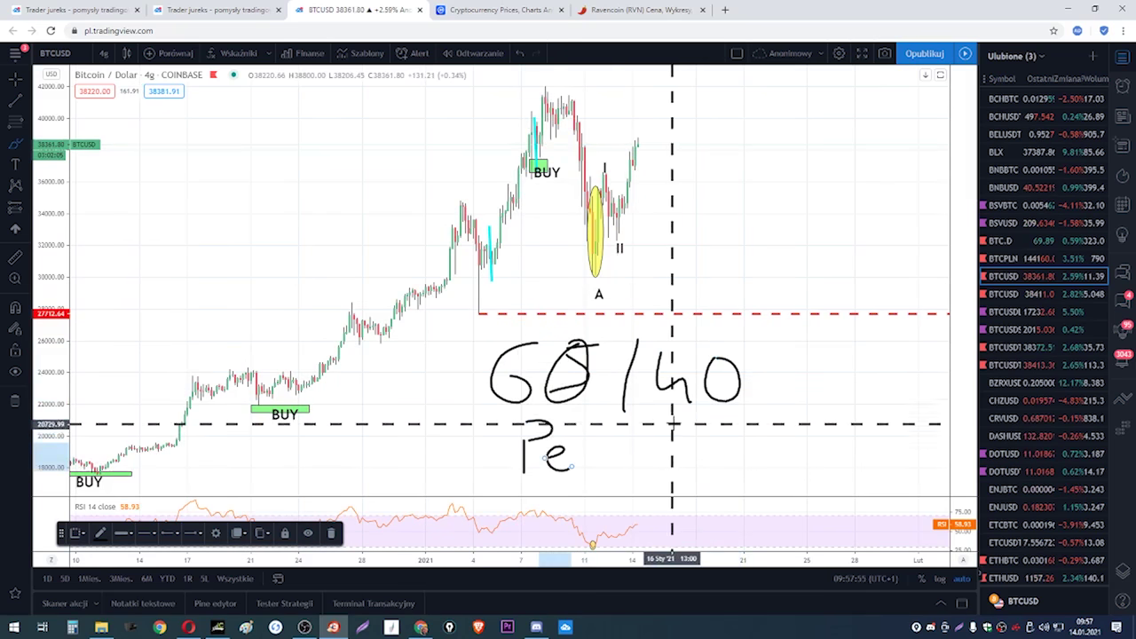
pyautogui.moveTo(678, 424)
pyautogui.mouseDown()
pyautogui.moveTo(680, 461)
pyautogui.moveTo(702, 422)
pyautogui.moveTo(697, 441)
pyautogui.moveTo(737, 463)
pyautogui.moveTo(742, 435)
pyautogui.mouseUp()
pyautogui.moveTo(652, 327)
pyautogui.mouseDown()
pyautogui.moveTo(463, 382)
pyautogui.moveTo(761, 450)
pyautogui.moveTo(639, 335)
pyautogui.moveTo(651, 329)
pyautogui.mouseUp()
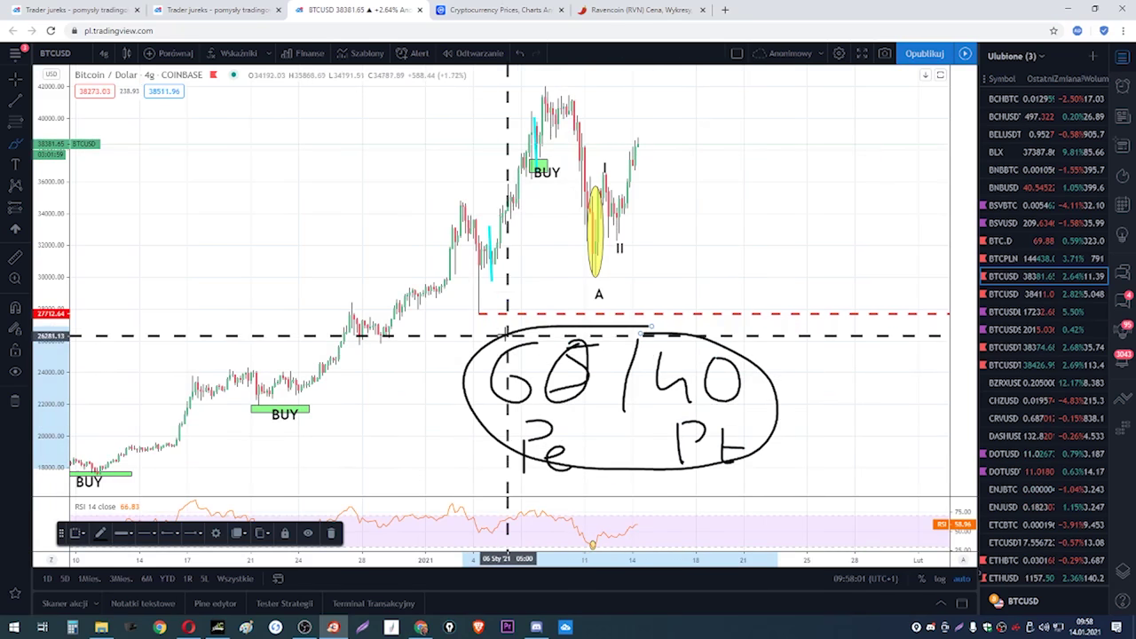
# - Brush one stroke from the late-November low to the early-January peak and another from the January low to the highest peak
pyautogui.scroll(-2, 489, 327)
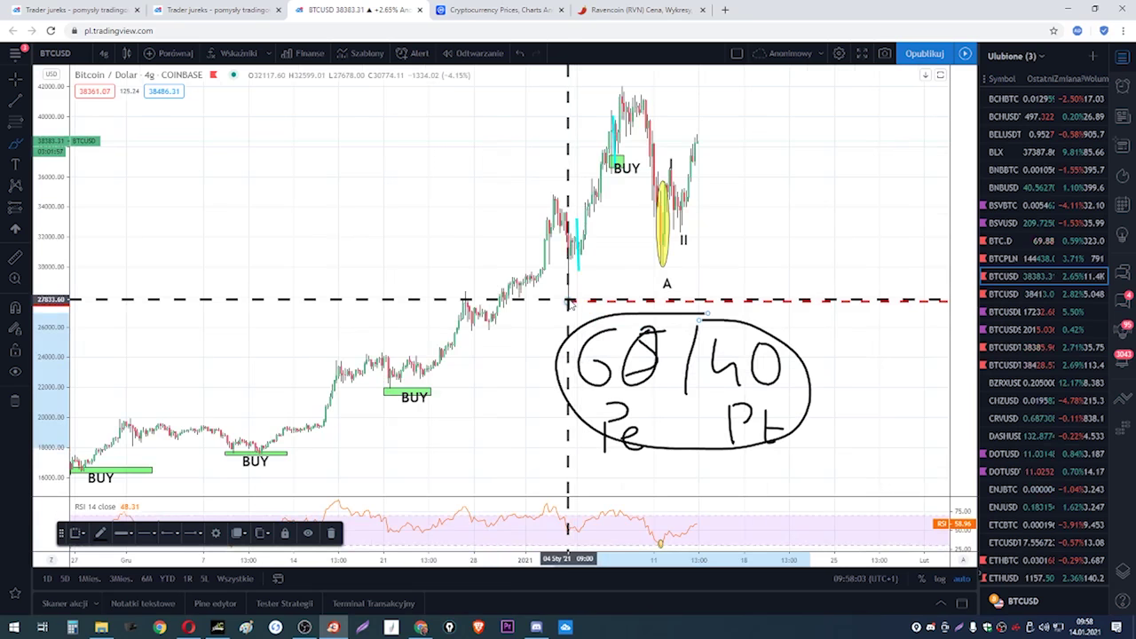
pyautogui.scroll(-2, 444, 381)
pyautogui.moveTo(305, 431)
pyautogui.mouseDown()
pyautogui.moveTo(664, 175)
pyautogui.moveTo(670, 277)
pyautogui.moveTo(707, 88)
pyautogui.mouseUp()
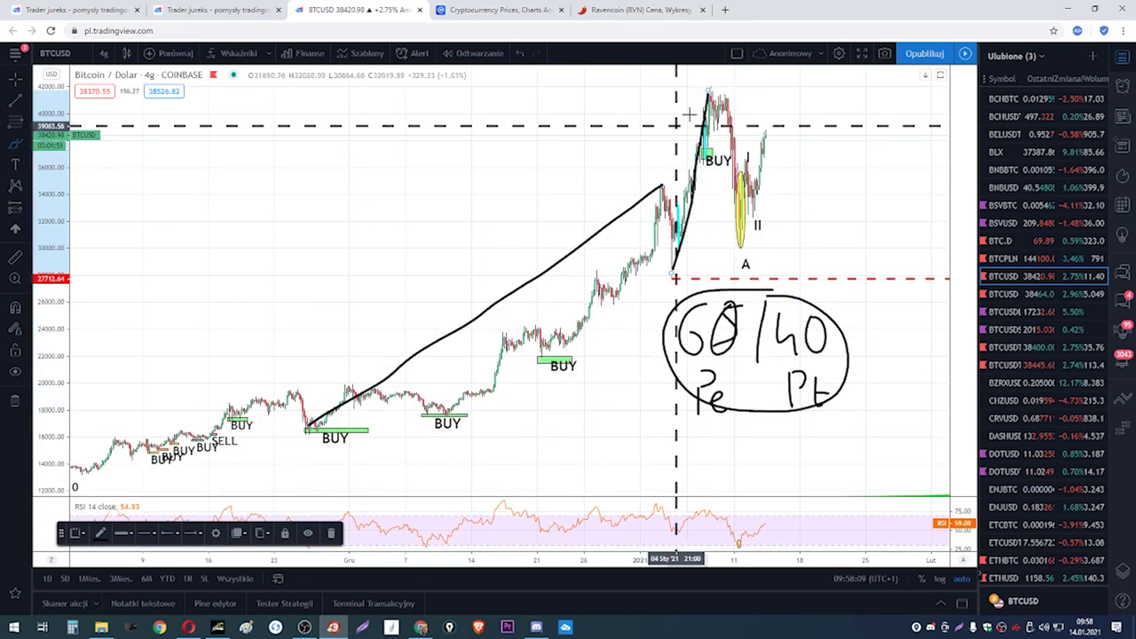
# - Sketch a projected January upswing to about 49000 and outline both rising waves with freehand brush loops
pyautogui.rightClick(66, 181)
pyautogui.click(73, 188)
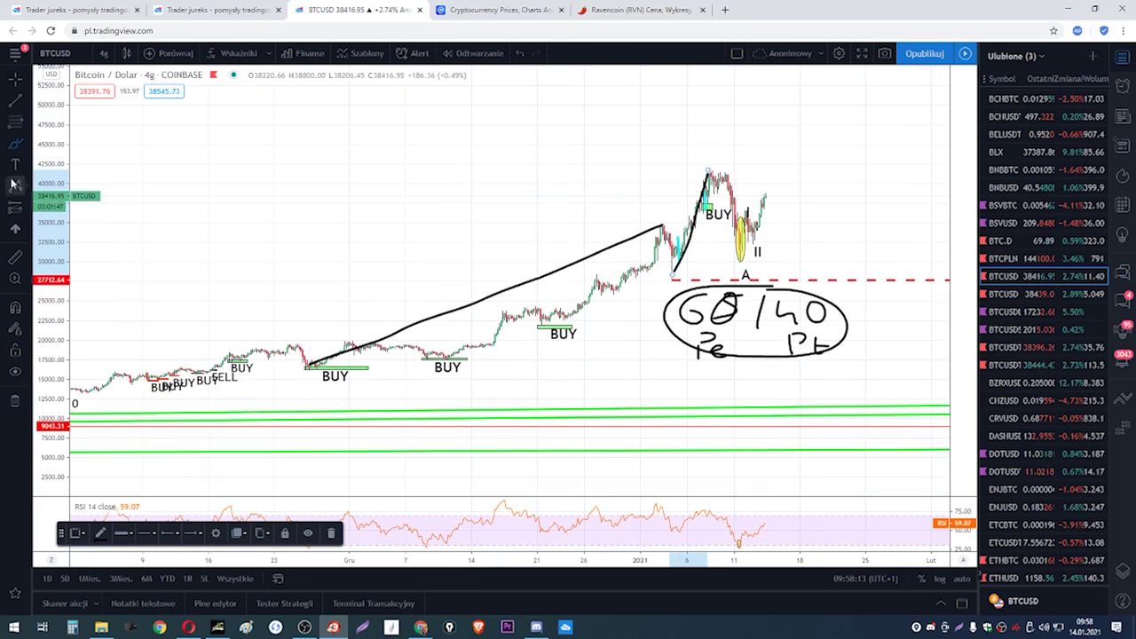
pyautogui.click(25, 145)
pyautogui.click(67, 168)
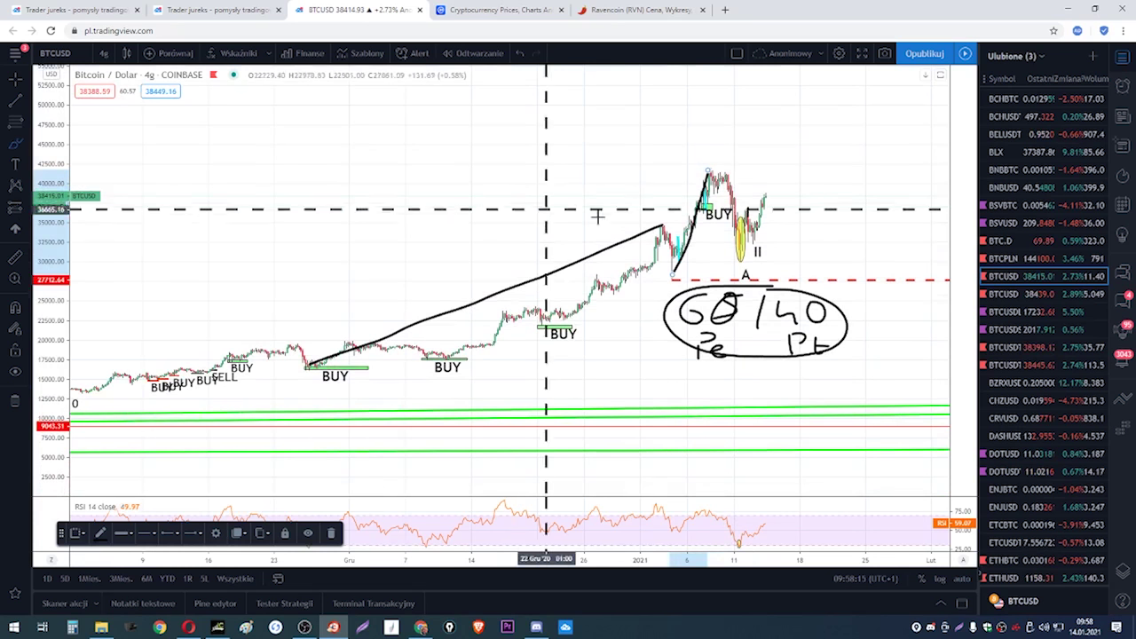
pyautogui.moveTo(670, 273); pyautogui.dragTo(793, 114)
pyautogui.moveTo(744, 245)
pyautogui.mouseDown()
pyautogui.moveTo(793, 116)
pyautogui.moveTo(700, 203)
pyautogui.mouseUp()
pyautogui.moveTo(551, 246)
pyautogui.mouseDown()
pyautogui.moveTo(412, 291)
pyautogui.moveTo(653, 222)
pyautogui.mouseUp()
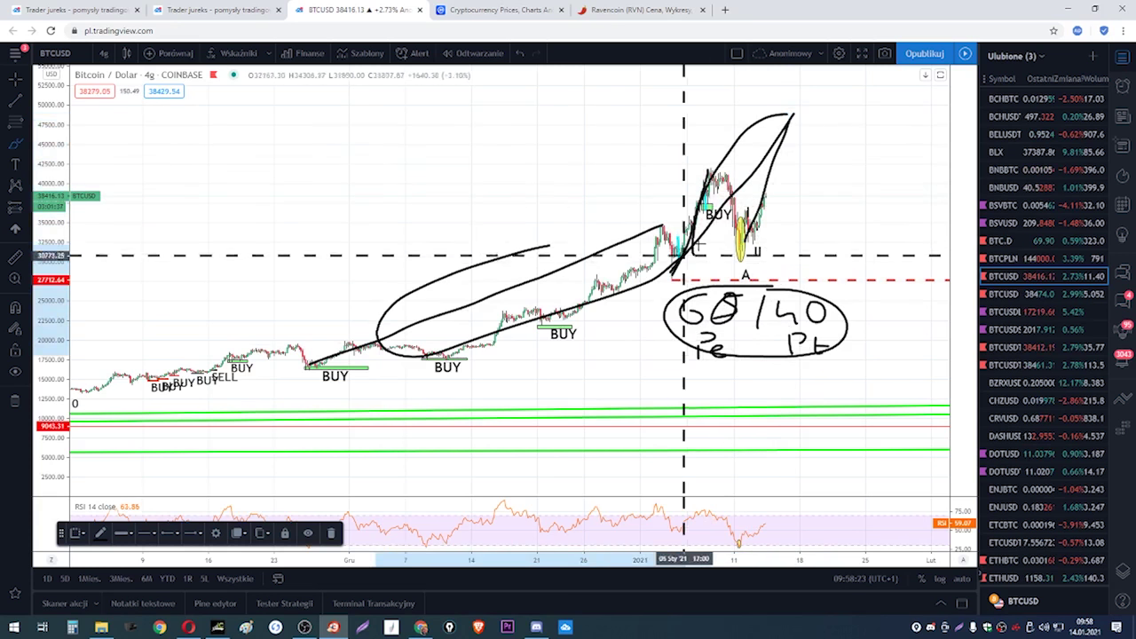
# - Undo the loops, trend strokes and handwritten ratio note until all the new brush drawings are removed
pyautogui.click(520, 57)
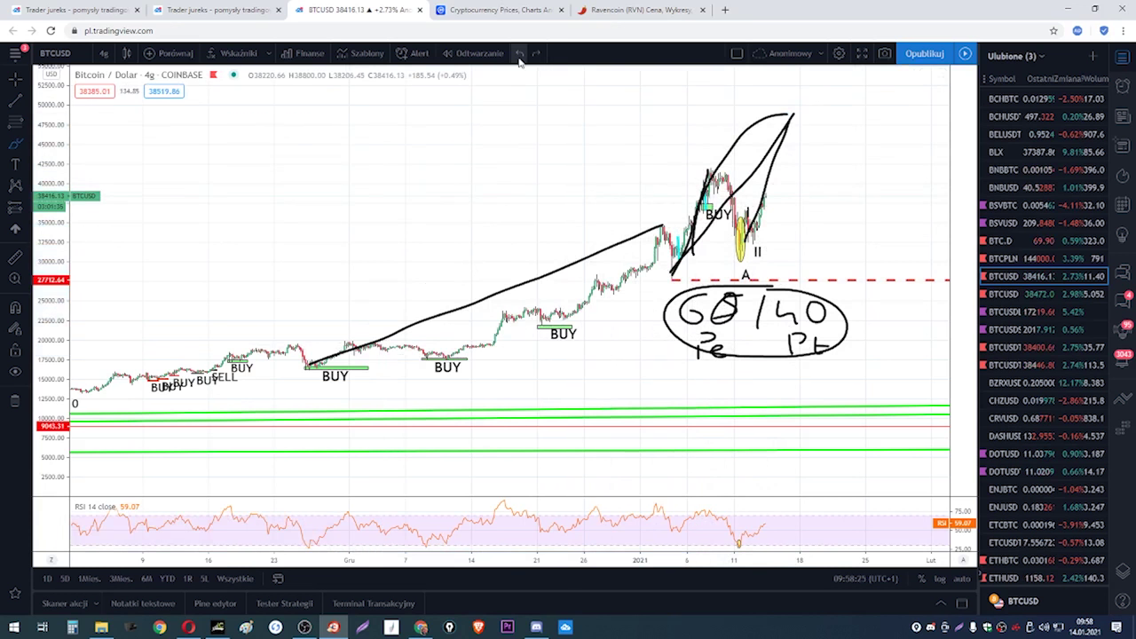
pyautogui.click(520, 57)
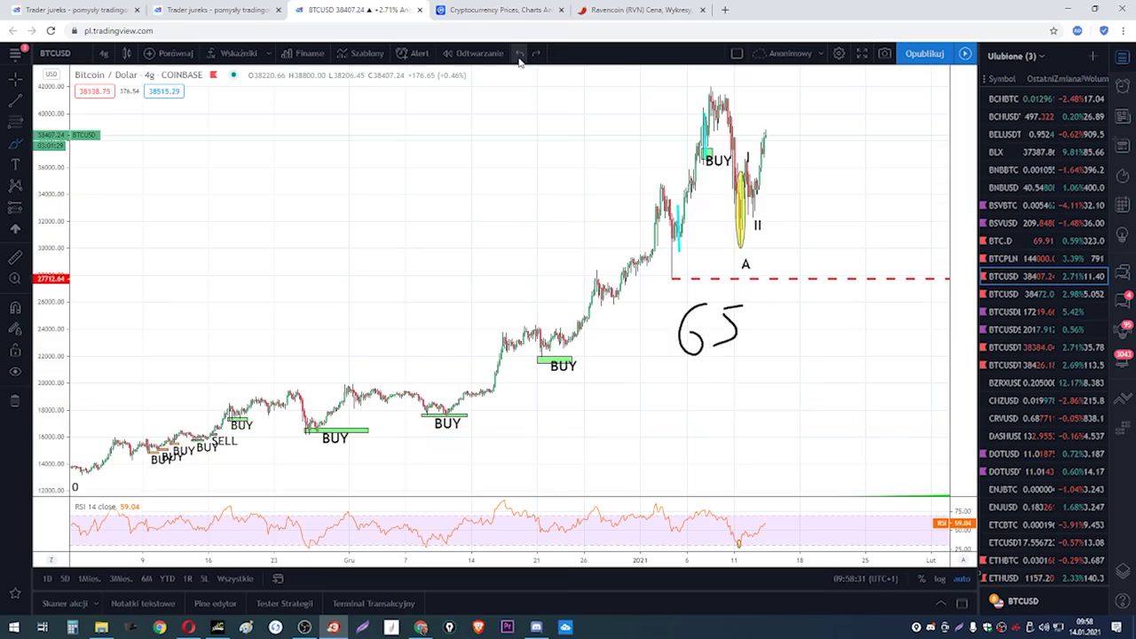
pyautogui.click(520, 57)
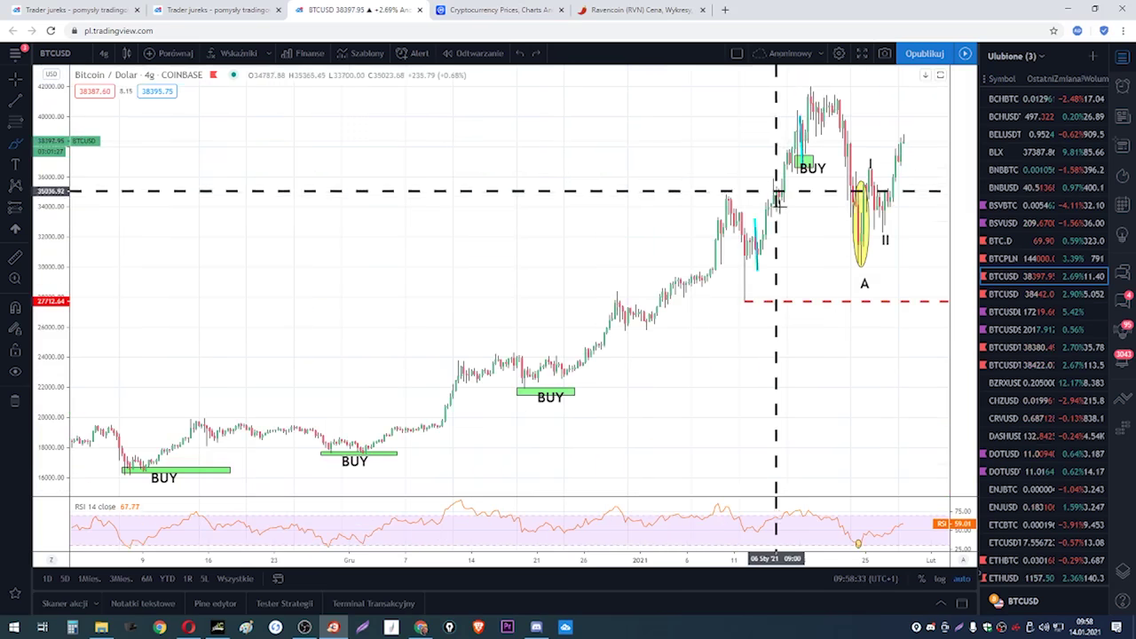
# - Draw a Fibonacci retracement from the 4 January low at about 27666 to the January high at about 41967
pyautogui.moveTo(799, 228); pyautogui.dragTo(469, 235)
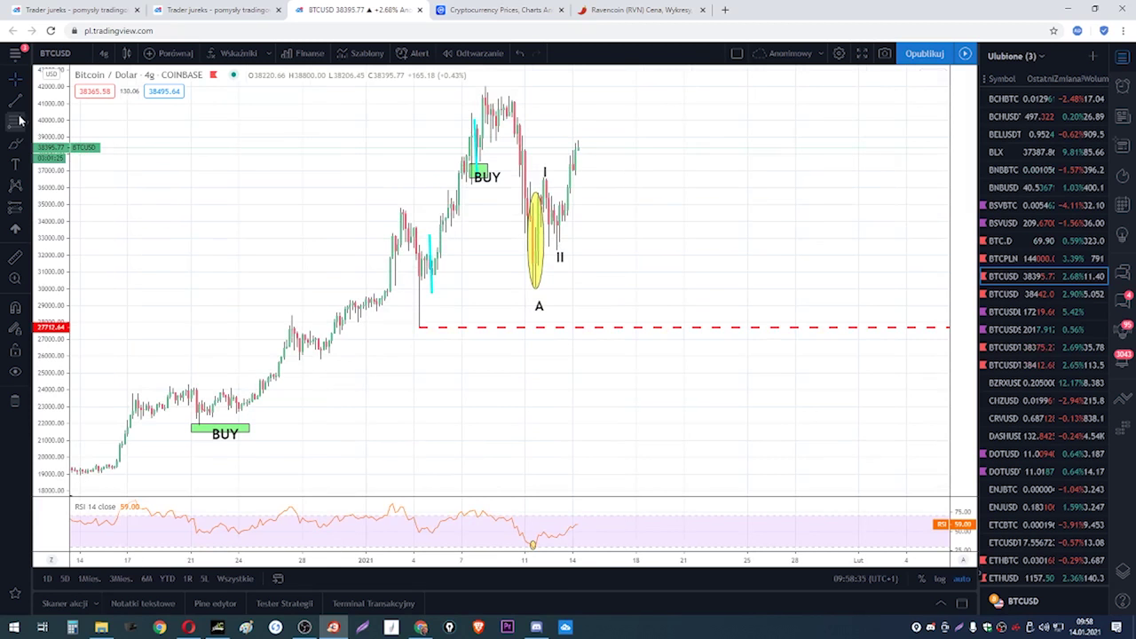
pyautogui.click(418, 325)
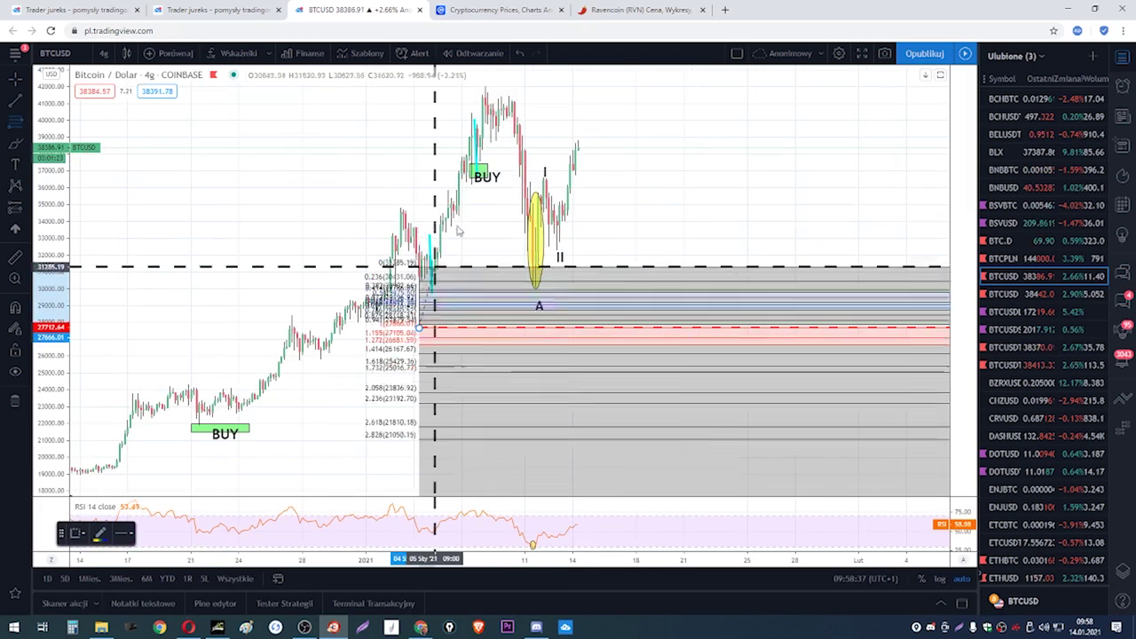
pyautogui.click(498, 89)
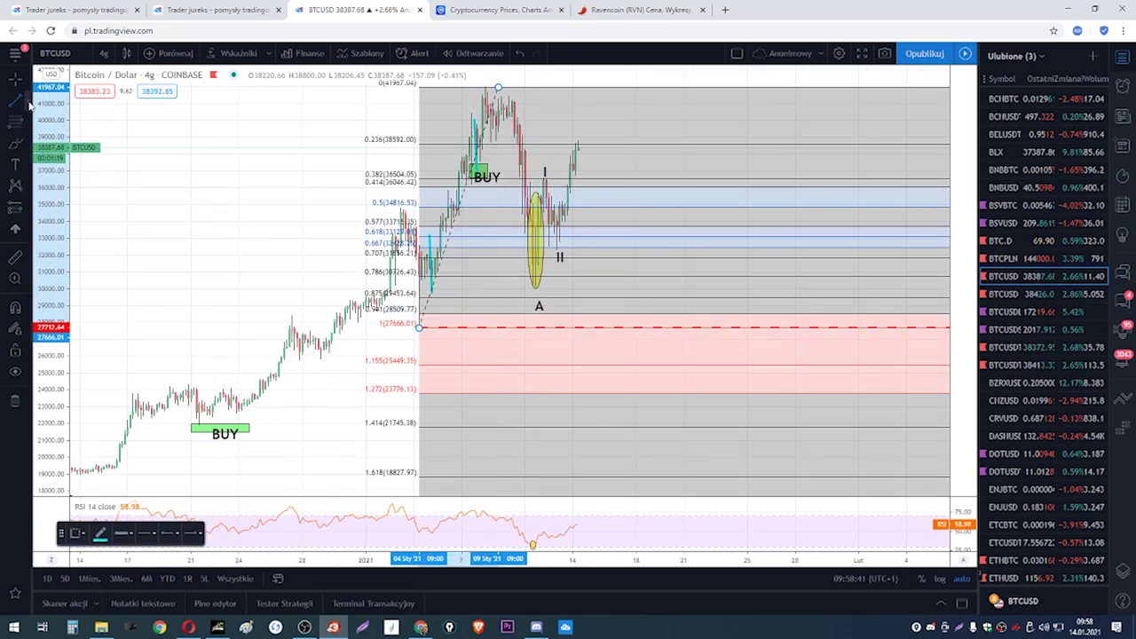
# - Place horizontal lines on the 0.5, 0.618 and 0.667 retracement levels at about 34764, 33077 and 32374
pyautogui.click(30, 105)
pyautogui.click(52, 193)
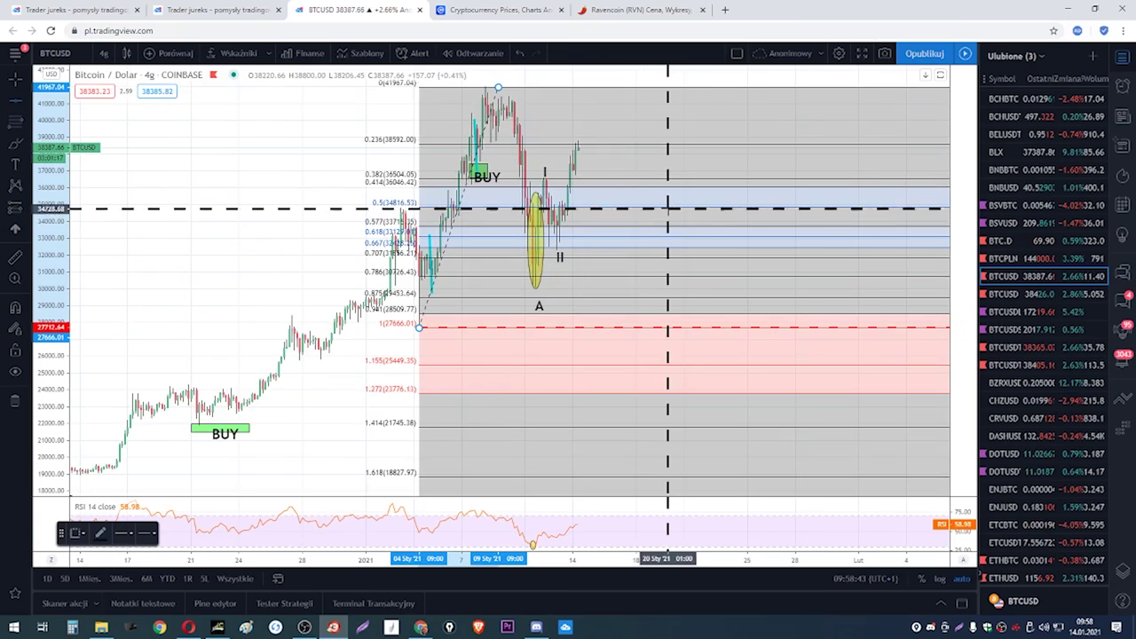
pyautogui.click(668, 208)
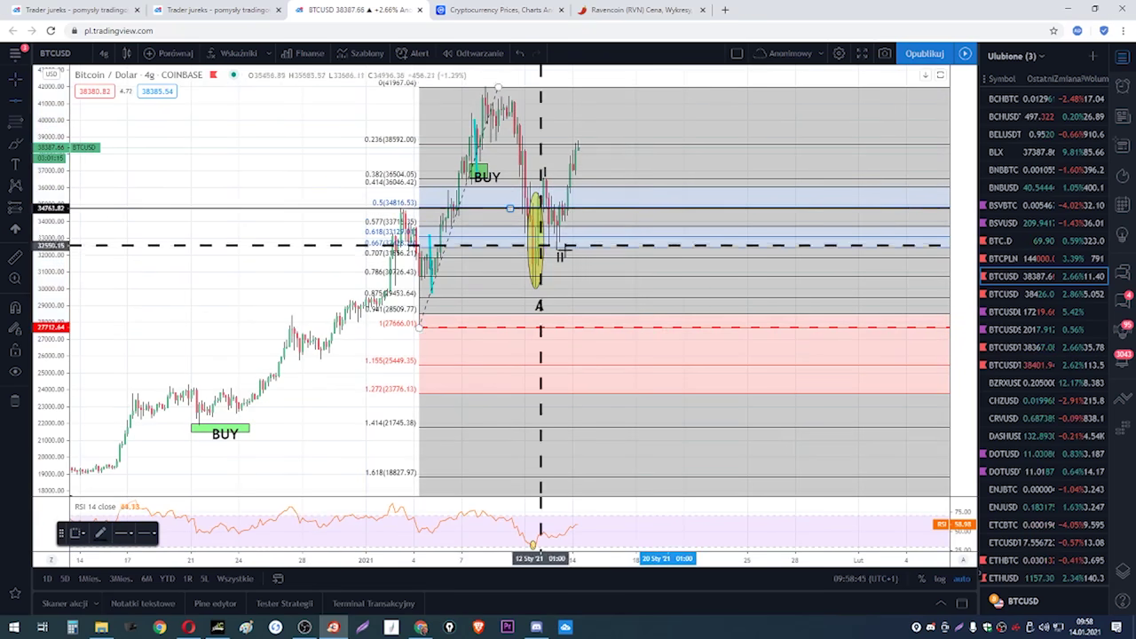
pyautogui.click(597, 236)
pyautogui.click(15, 101)
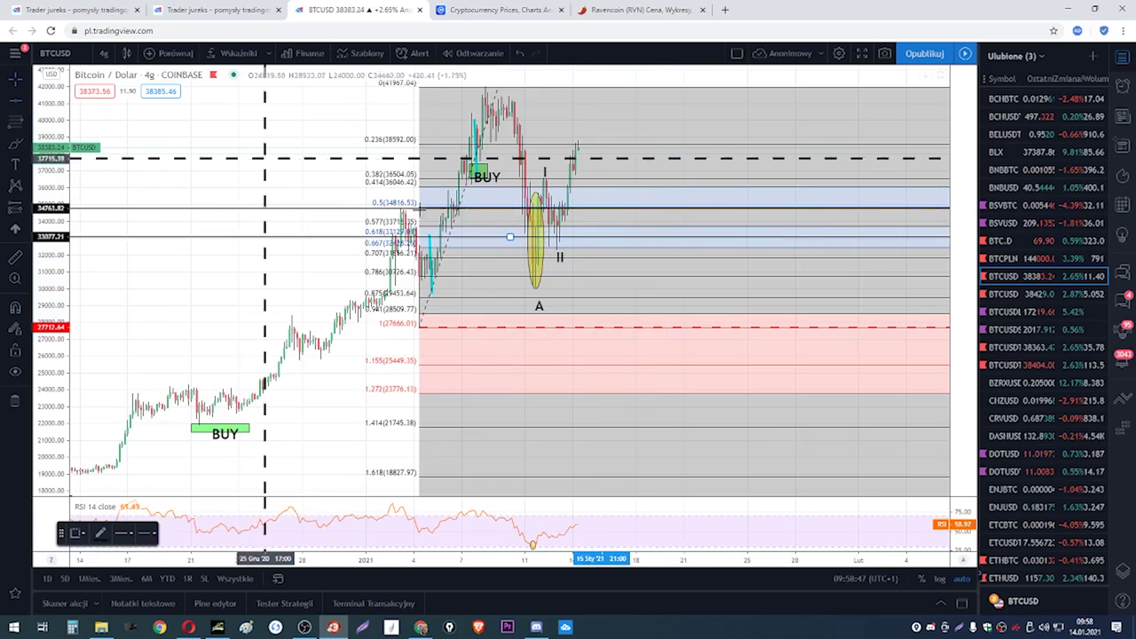
pyautogui.click(583, 249)
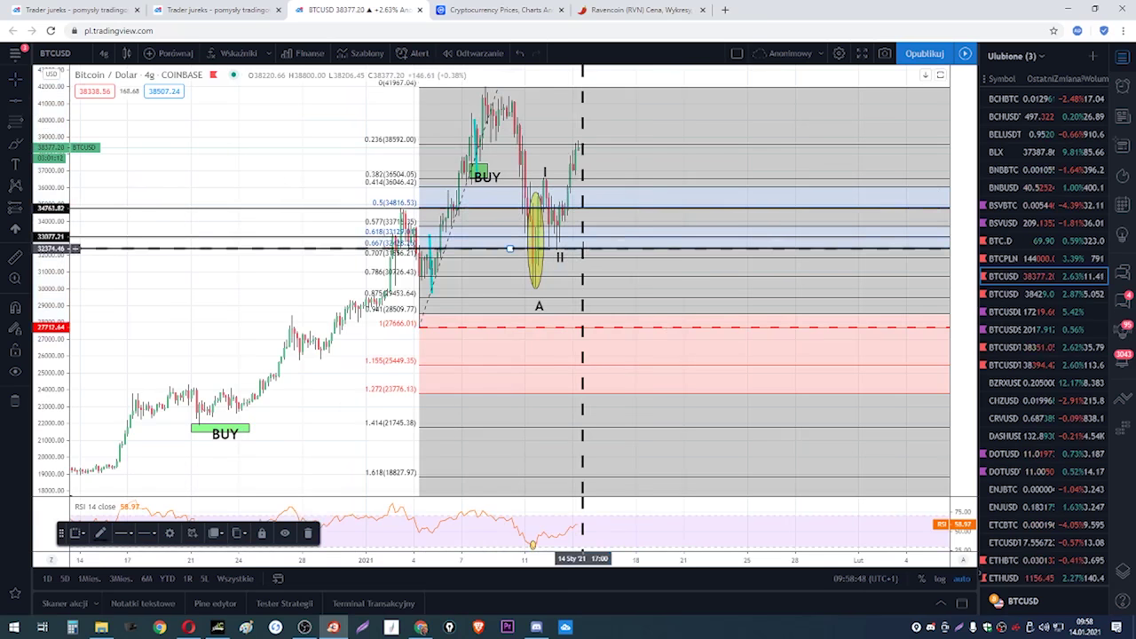
# - Delete the Fibonacci retracement and the three horizontal lines at about 34764, 33077 and 32374
pyautogui.rightClick(494, 90)
pyautogui.click(532, 246)
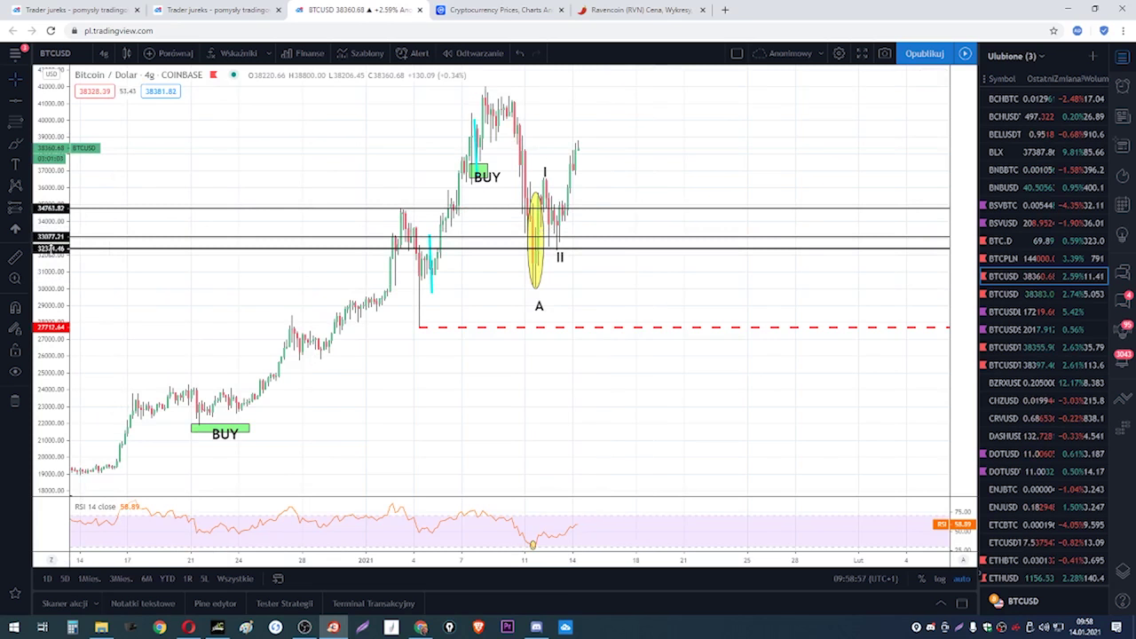
pyautogui.click(603, 214)
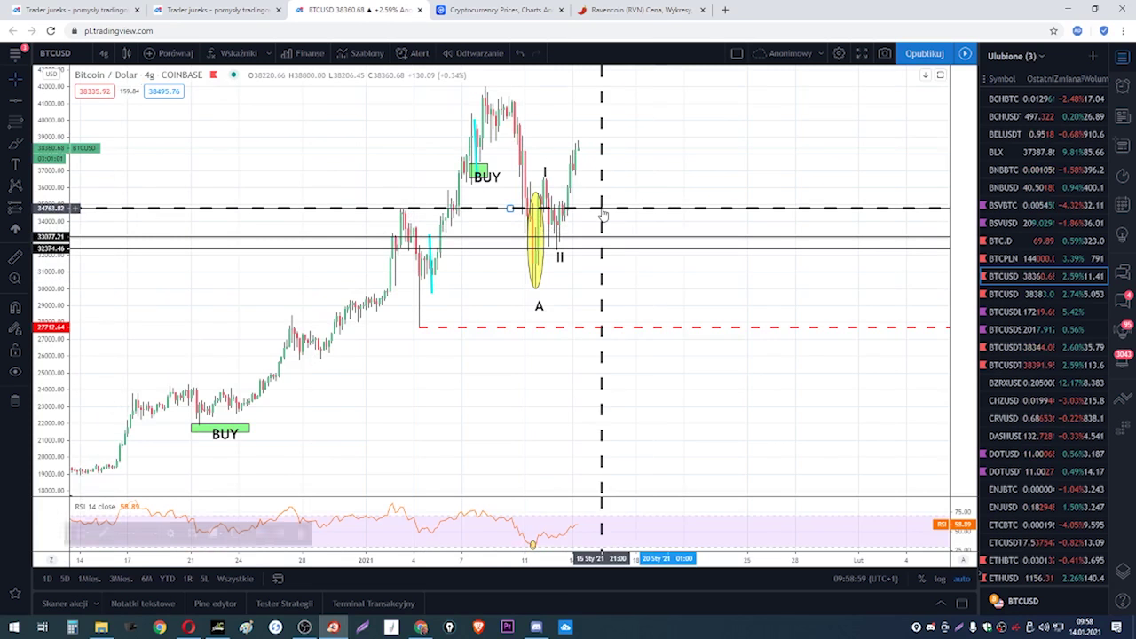
pyautogui.rightClick(603, 214)
pyautogui.click(645, 396)
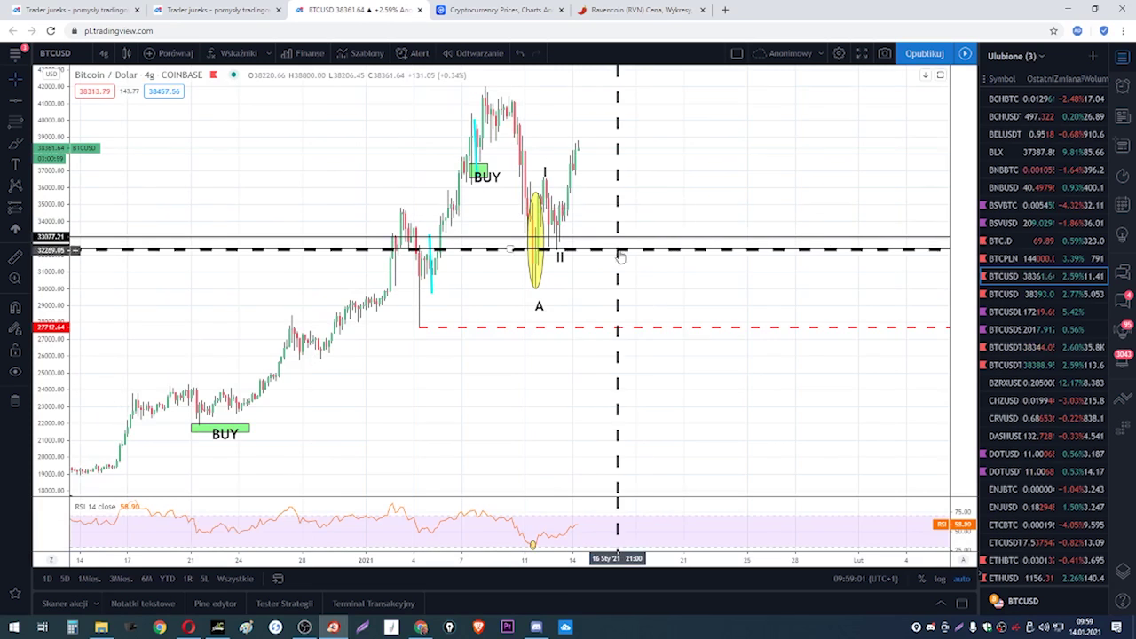
pyautogui.click(612, 237)
pyautogui.rightClick(613, 237)
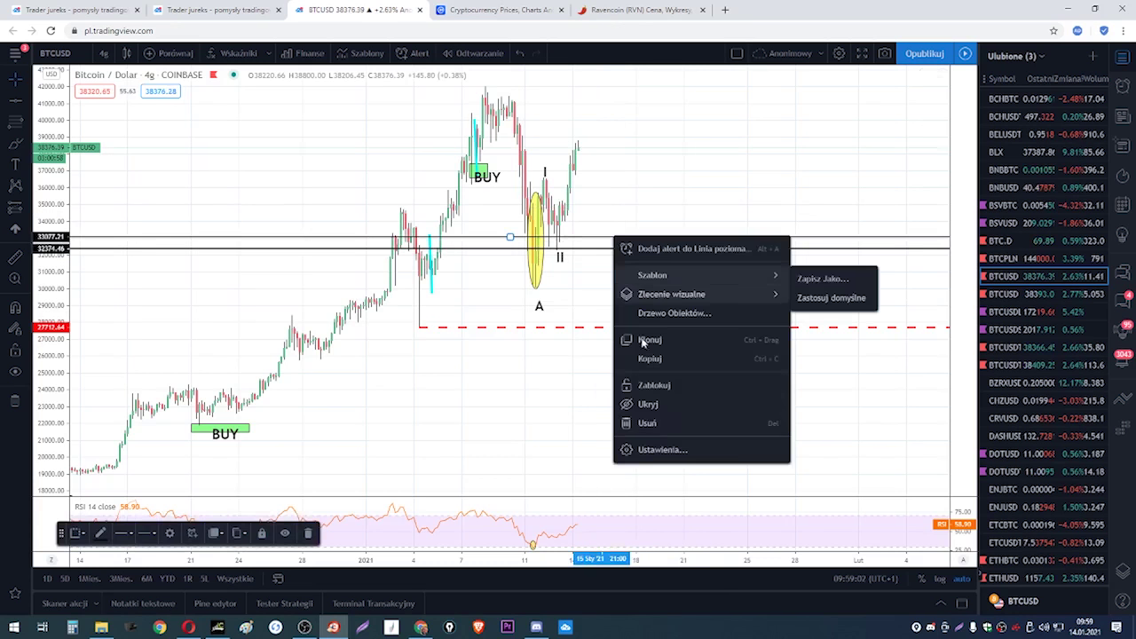
pyautogui.click(647, 422)
pyautogui.rightClick(632, 249)
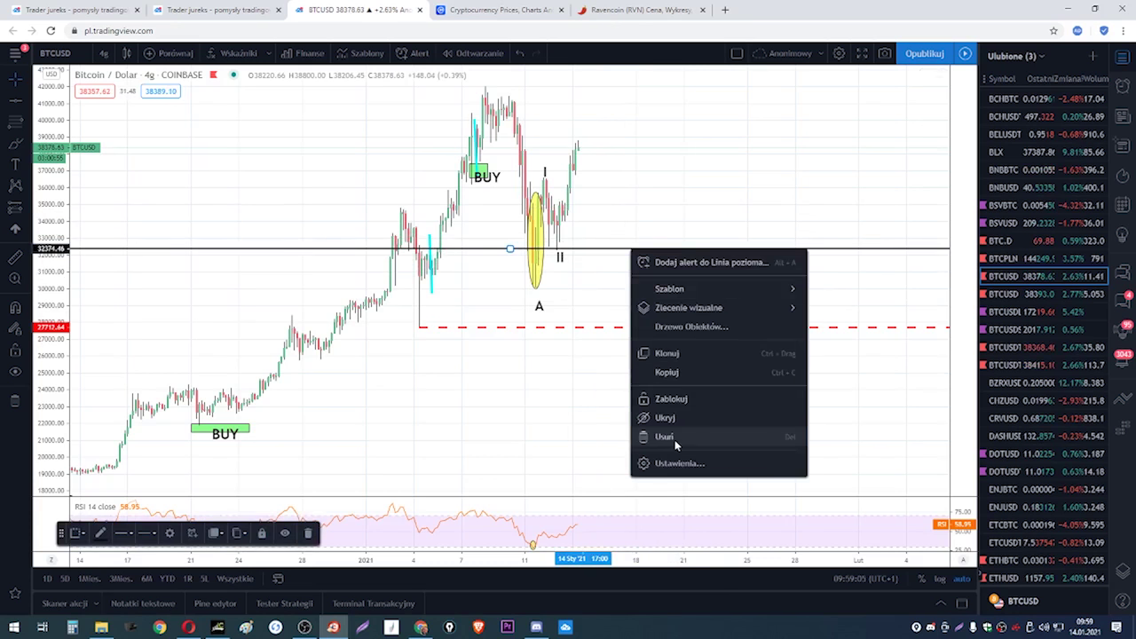
pyautogui.click(666, 436)
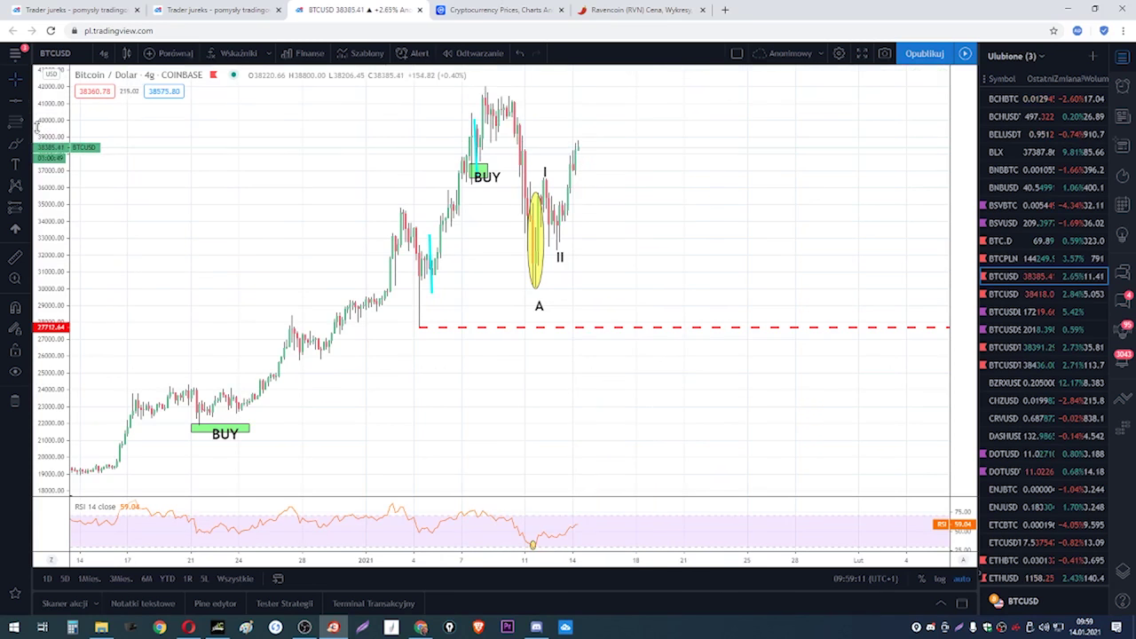
pyautogui.click(18, 101)
pyautogui.moveTo(489, 84); pyautogui.dragTo(513, 88)
pyautogui.rightClick(501, 84)
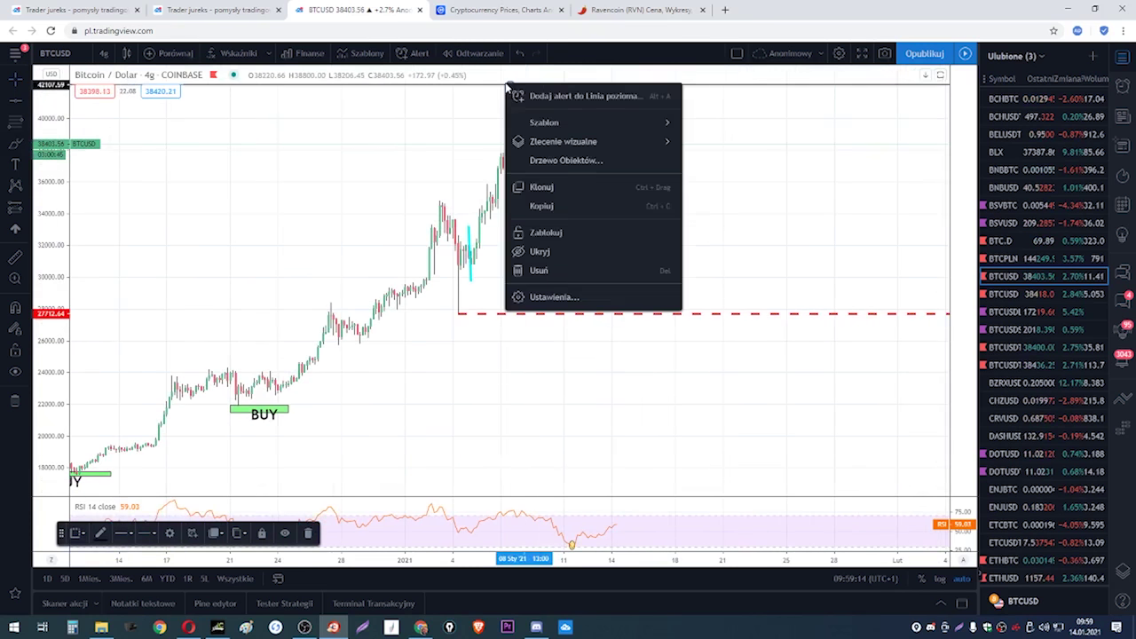
pyautogui.click(532, 271)
# - Draw a trend line from the 8 January high at about 42040 to the 11 January low at about 29746
pyautogui.click(27, 101)
pyautogui.click(59, 109)
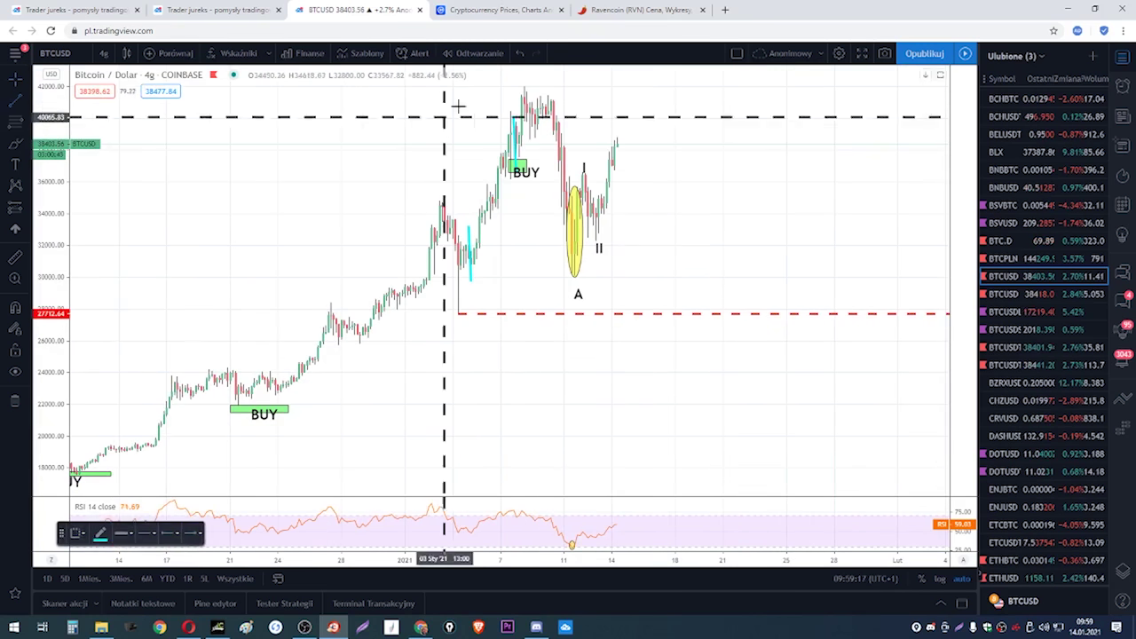
pyautogui.click(526, 87)
pyautogui.click(574, 281)
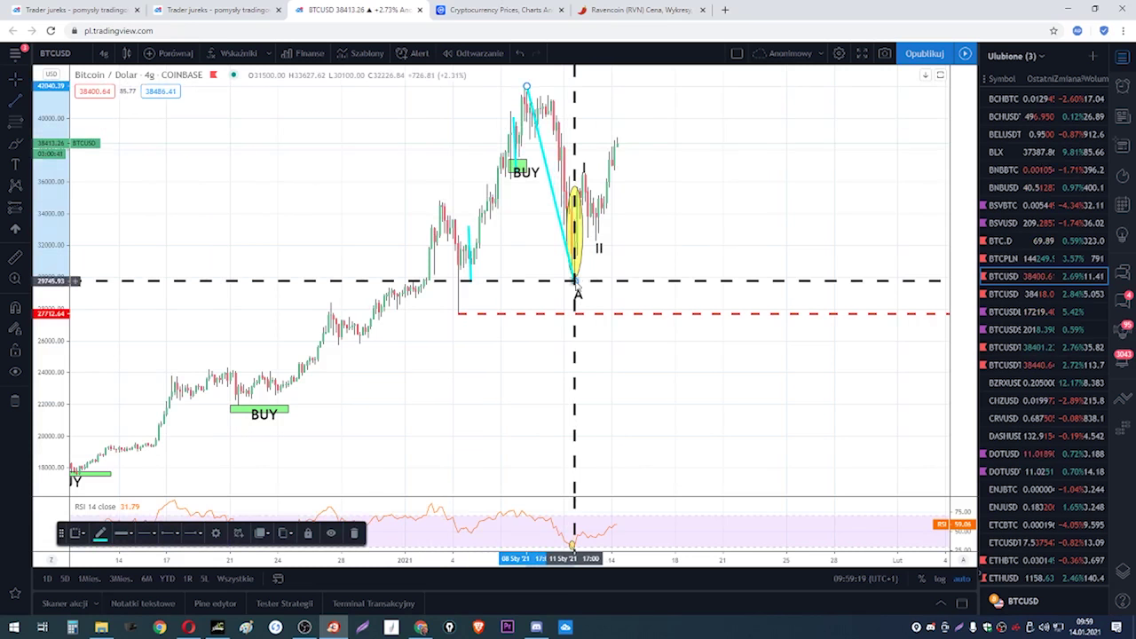
# - Clone the downward trend line to late January and delete the copy
pyautogui.moveTo(553, 195); pyautogui.dragTo(812, 167)
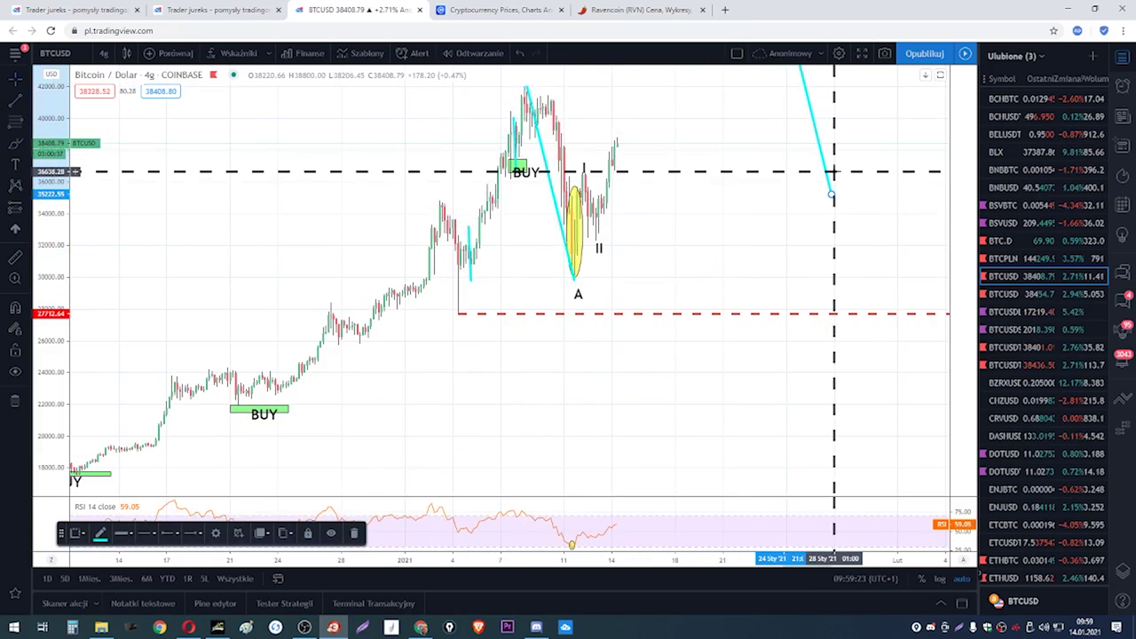
pyautogui.rightClick(826, 173)
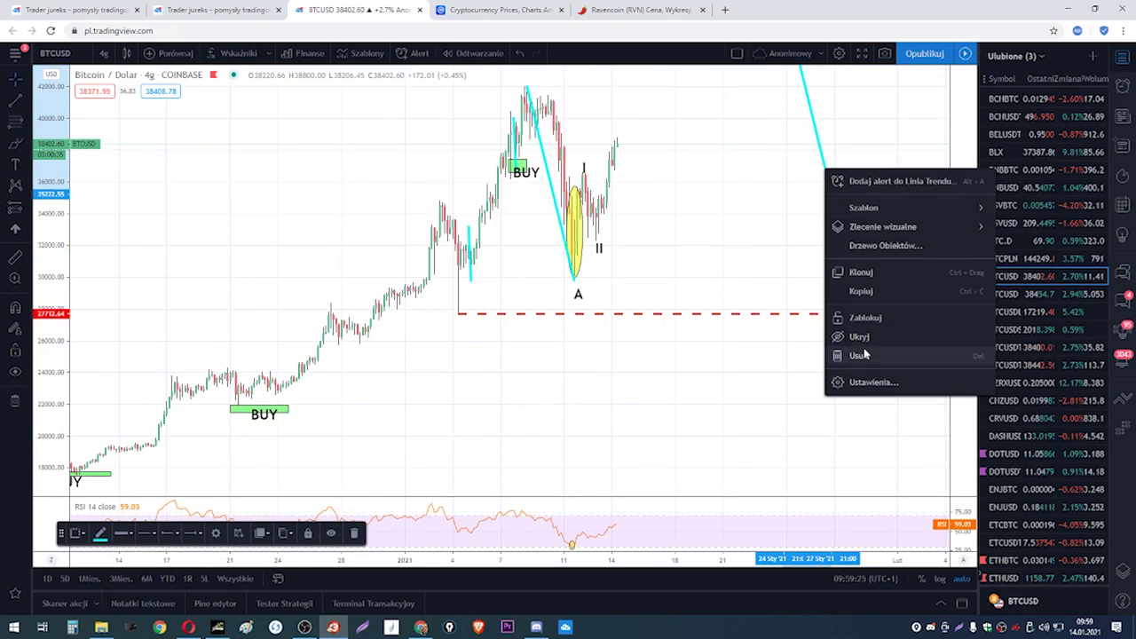
pyautogui.click(861, 358)
# - Draw a yellow rectangle over the wave II lows from about 33827 to 32277, spanning 12 to 14 January
pyautogui.scroll(3, 710, 293)
pyautogui.scroll(2, 708, 293)
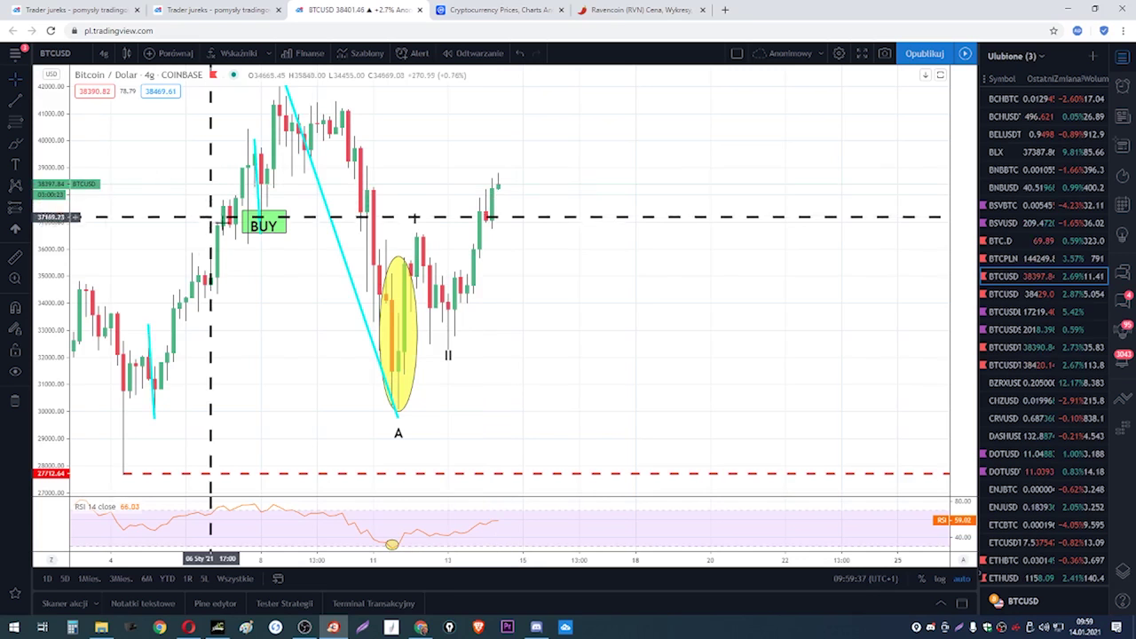
pyautogui.scroll(2, 329, 279)
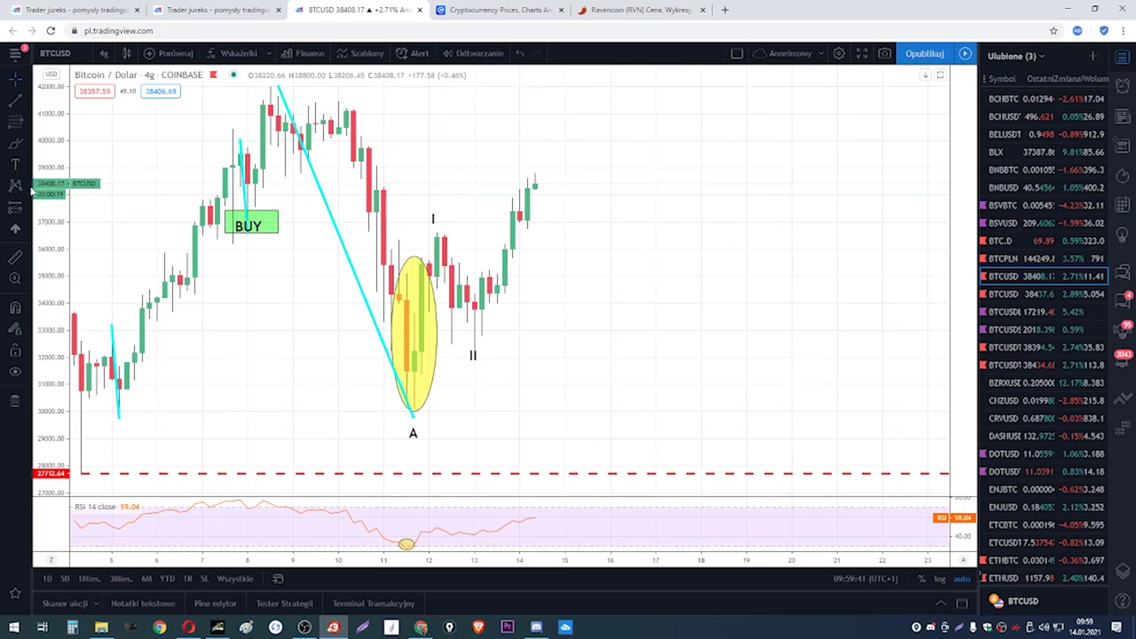
pyautogui.click(27, 148)
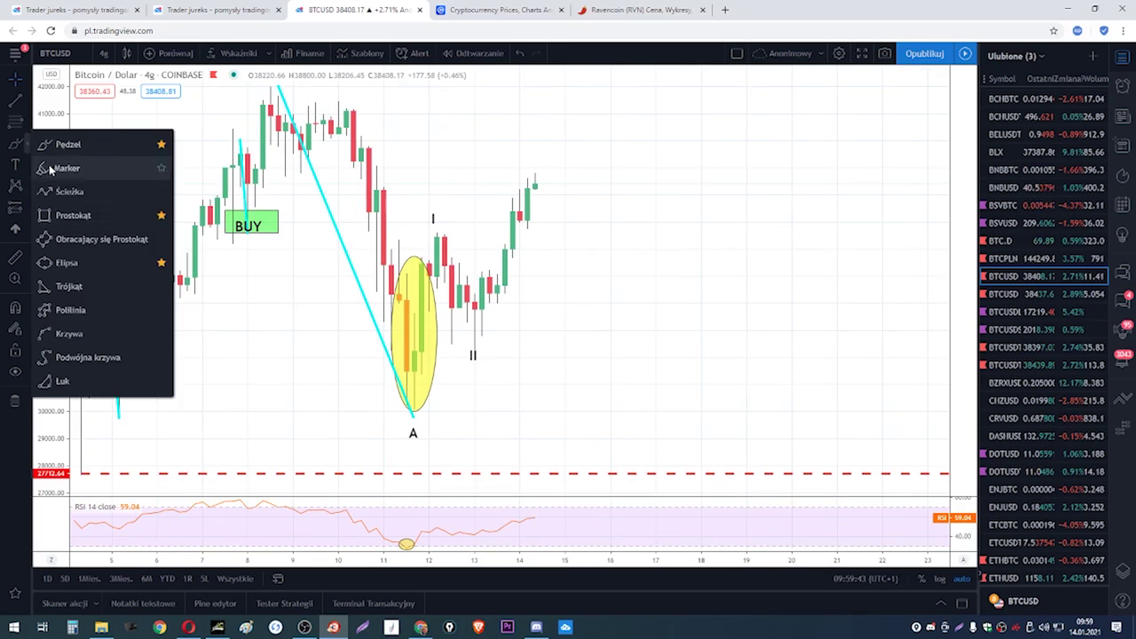
pyautogui.click(73, 215)
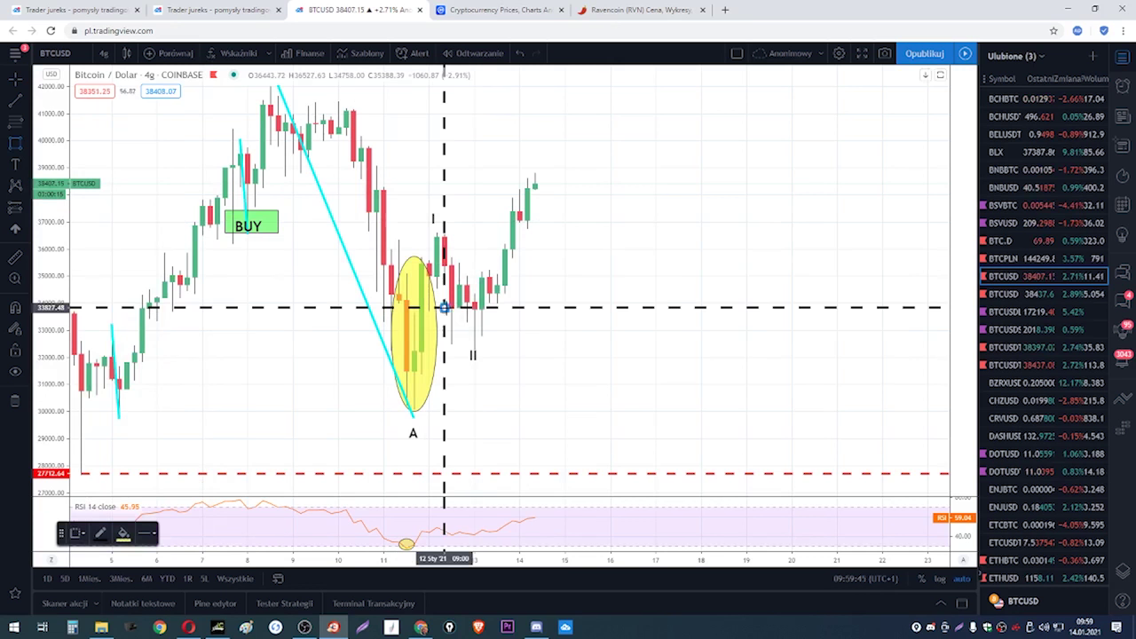
pyautogui.moveTo(444, 307)
pyautogui.mouseDown()
pyautogui.moveTo(520, 334)
pyautogui.moveTo(527, 349)
pyautogui.mouseUp()
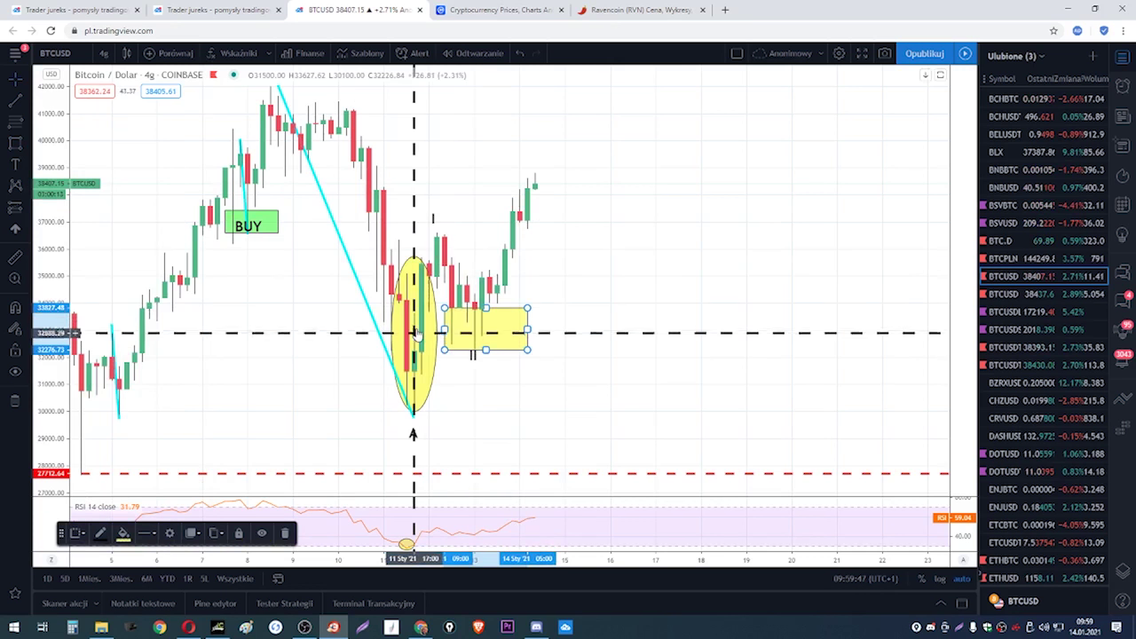
# - Trace the rise from A to I and the fall to II with the brush, and undo the stroke
pyautogui.click(30, 102)
pyautogui.click(29, 128)
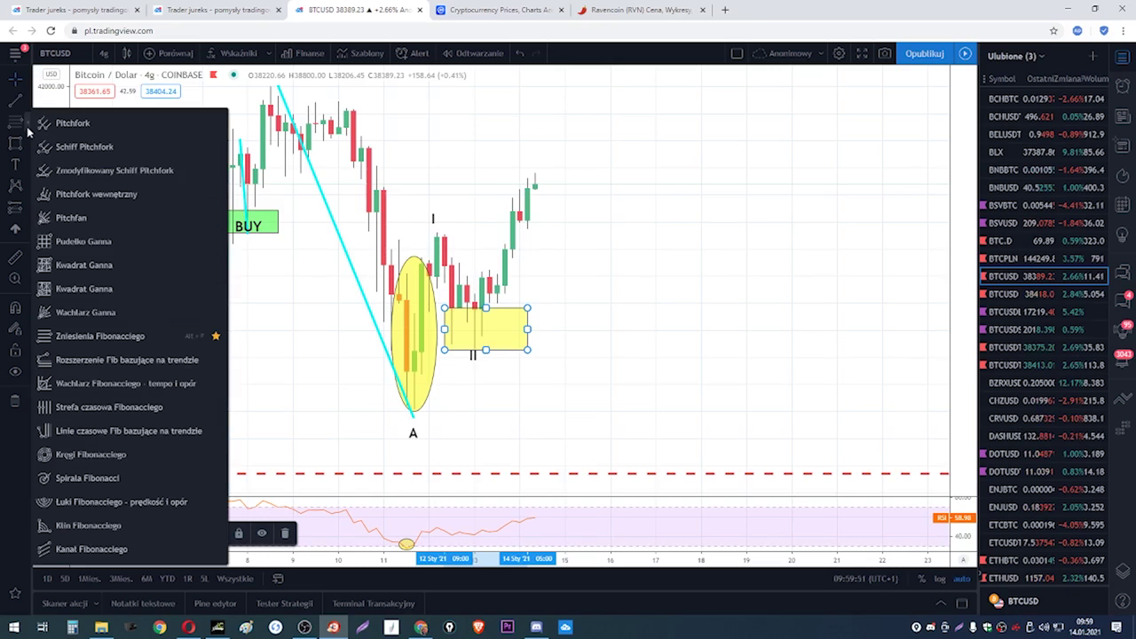
pyautogui.click(29, 129)
pyautogui.click(29, 143)
pyautogui.click(75, 144)
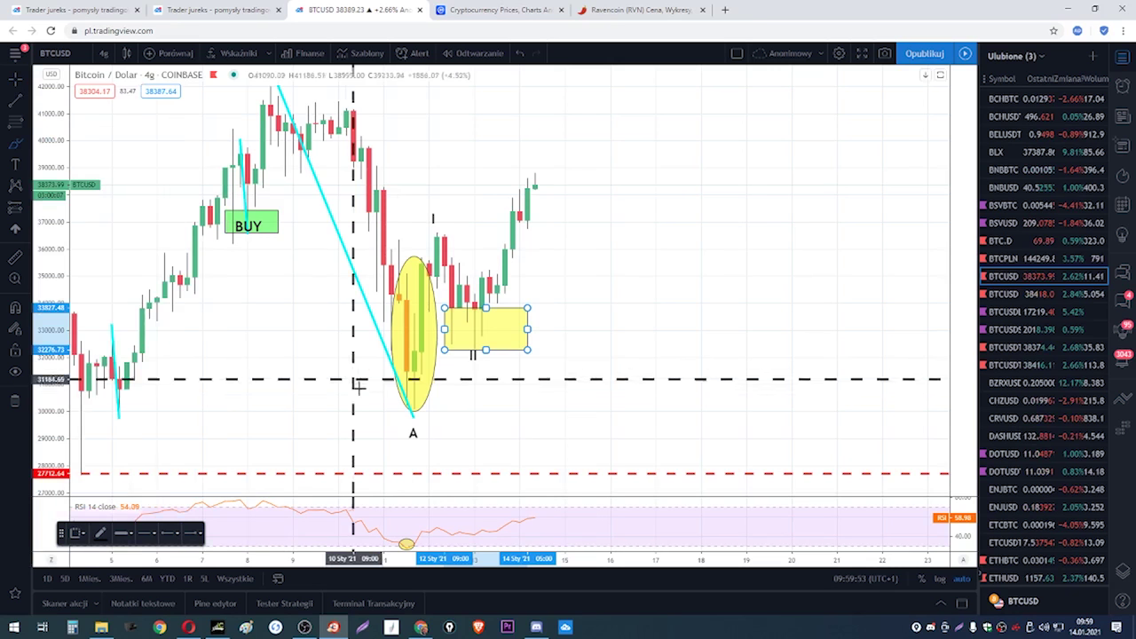
pyautogui.moveTo(407, 413)
pyautogui.mouseDown()
pyautogui.moveTo(436, 248)
pyautogui.moveTo(471, 320)
pyautogui.moveTo(472, 350)
pyautogui.mouseUp()
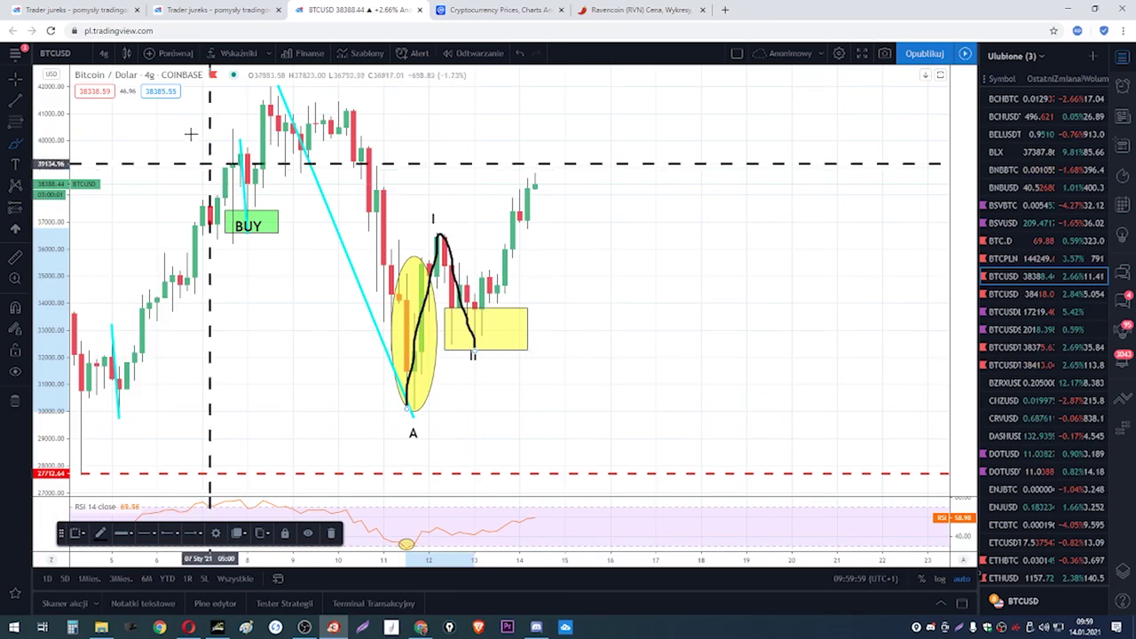
pyautogui.click(520, 55)
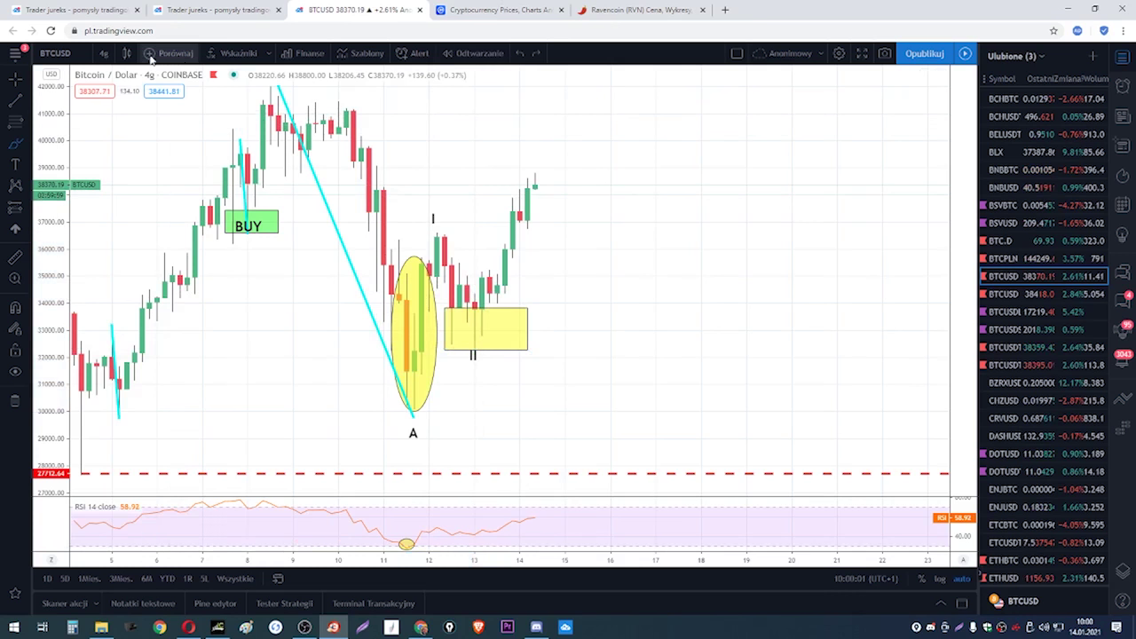
# - Switch the BTCUSD chart to the 1-hour interval
pyautogui.click(104, 53)
pyautogui.click(120, 250)
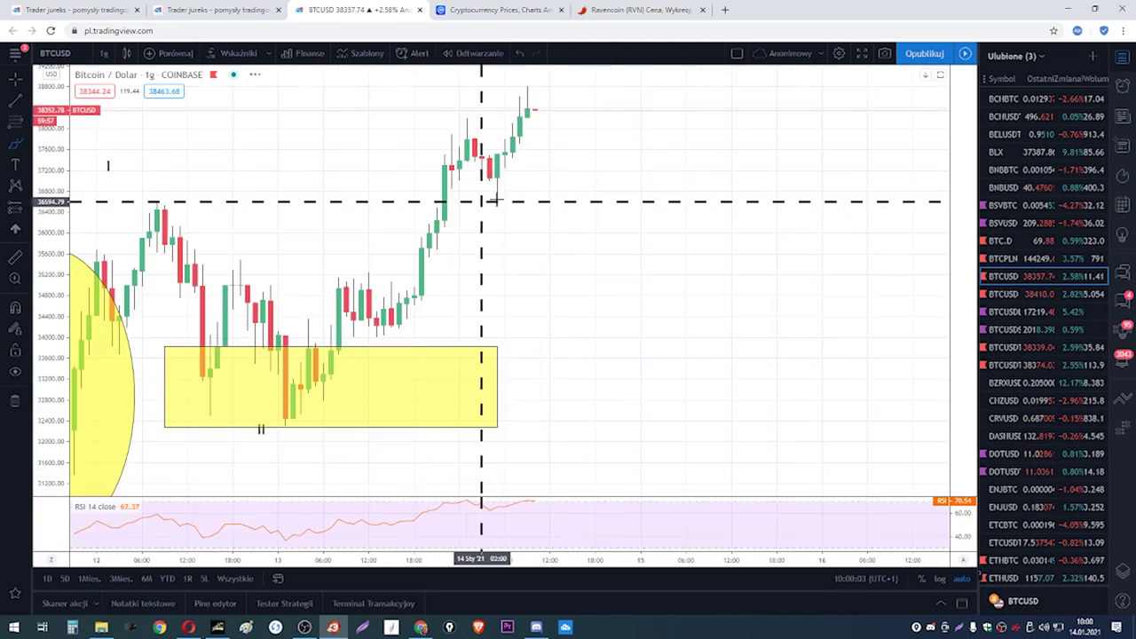
# - Brush the zigzag decline into wave II, underline its low and circle the yellow zone, and undo the strokes
pyautogui.moveTo(528, 264)
pyautogui.mouseDown()
pyautogui.moveTo(552, 393)
pyautogui.moveTo(566, 305)
pyautogui.moveTo(598, 401)
pyautogui.moveTo(628, 402)
pyautogui.mouseUp()
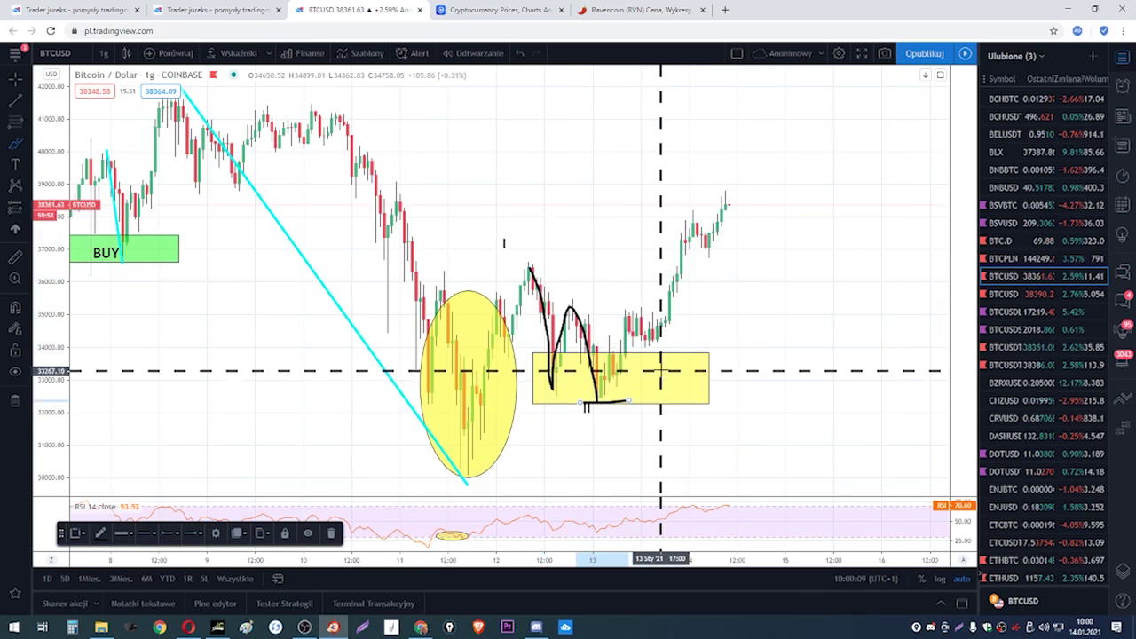
pyautogui.moveTo(667, 368)
pyautogui.mouseDown()
pyautogui.moveTo(654, 330)
pyautogui.moveTo(690, 385)
pyautogui.moveTo(641, 322)
pyautogui.mouseUp()
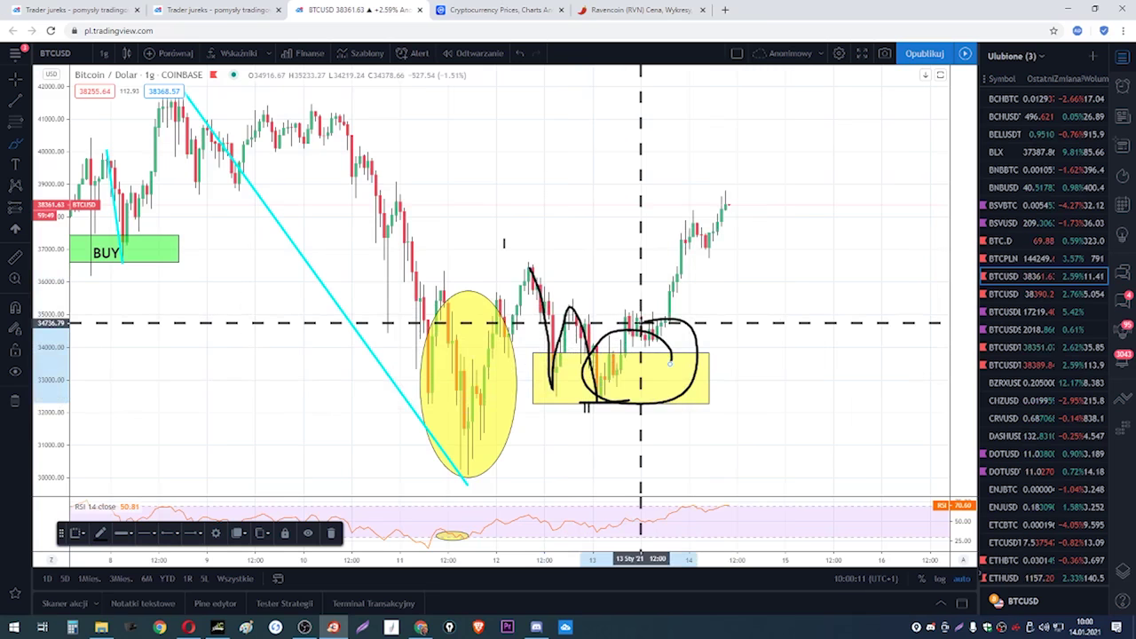
pyautogui.scroll(-2, 640, 322)
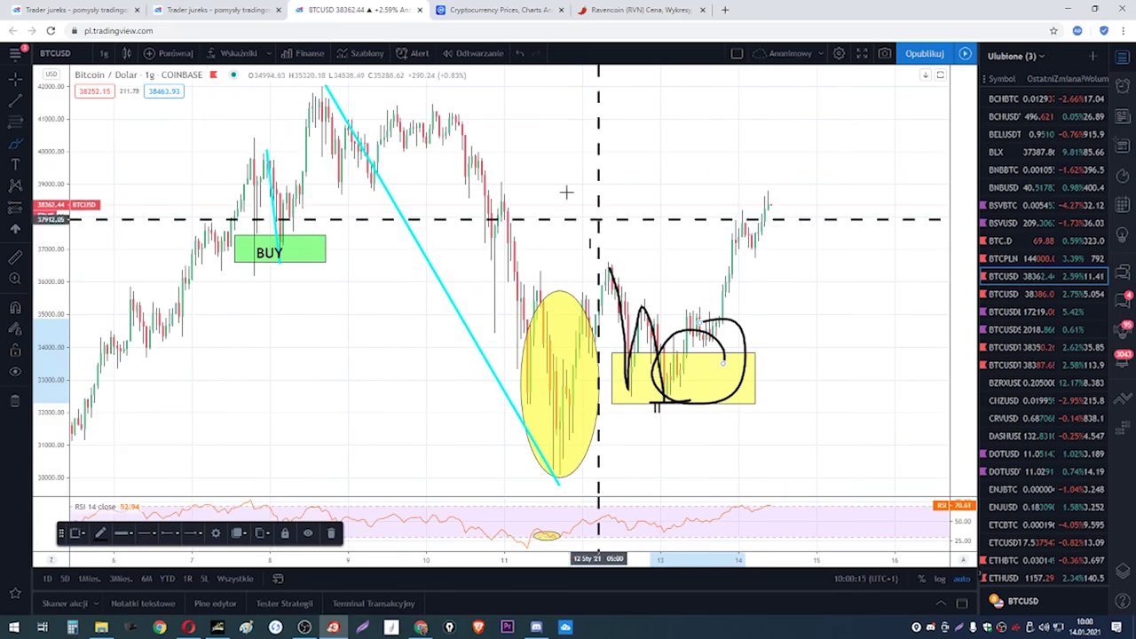
pyautogui.click(522, 55)
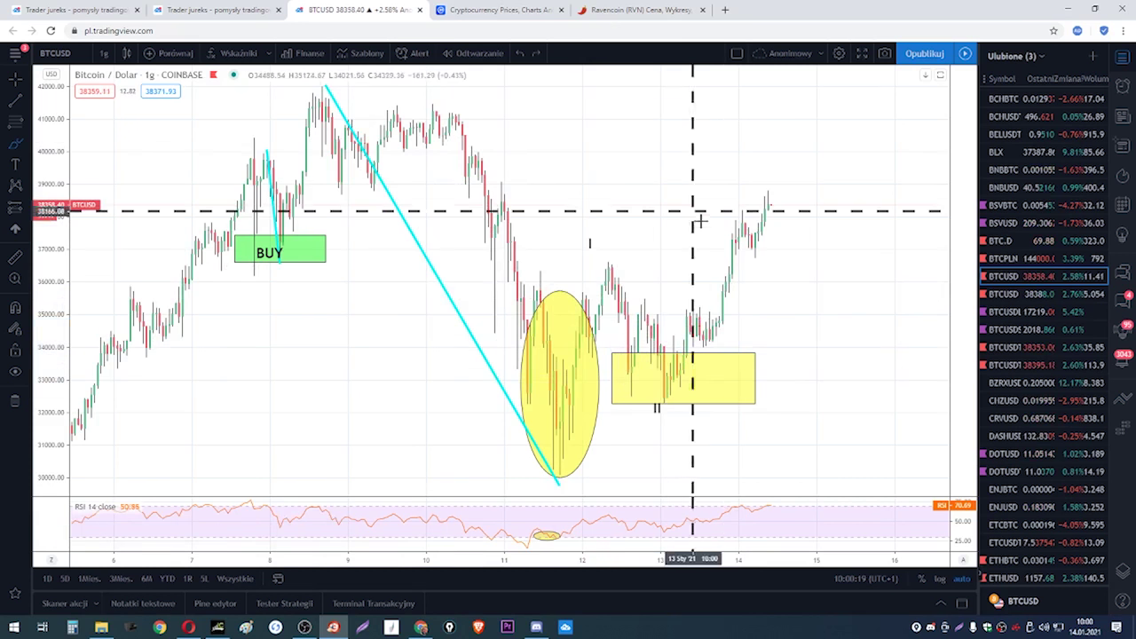
# - Sketch a projected rise from A to about 41500 and a fall to a circled target near 35500, and undo the strokes
pyautogui.scroll(2, 692, 225)
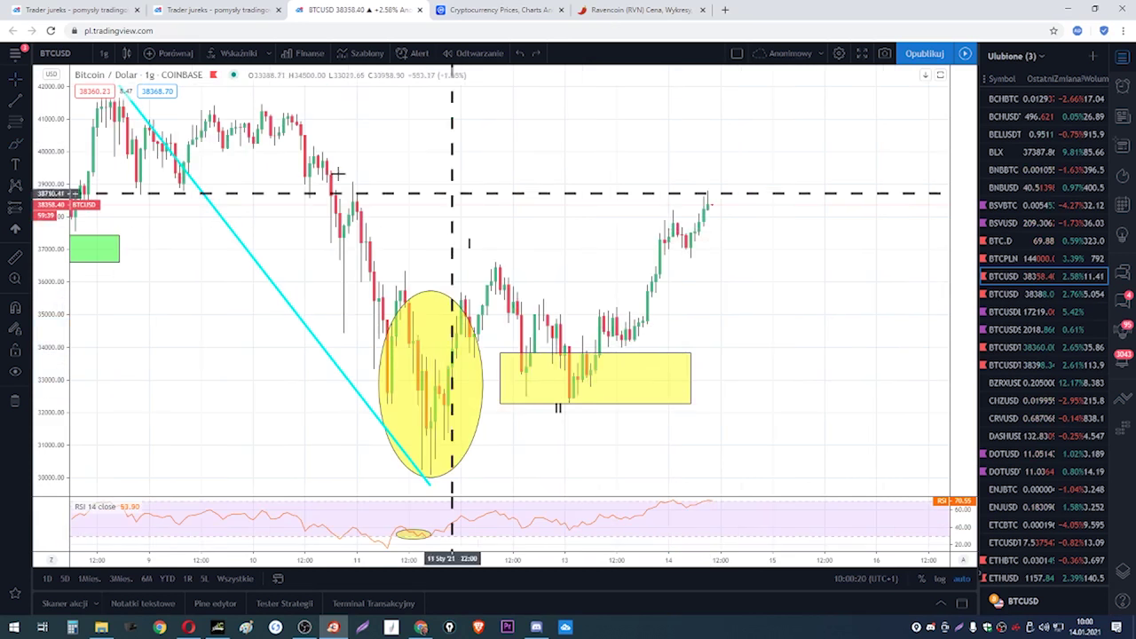
pyautogui.click(16, 145)
pyautogui.moveTo(435, 457)
pyautogui.mouseDown()
pyautogui.moveTo(439, 418)
pyautogui.moveTo(681, 212)
pyautogui.moveTo(736, 96)
pyautogui.moveTo(920, 307)
pyautogui.moveTo(884, 285)
pyautogui.mouseUp()
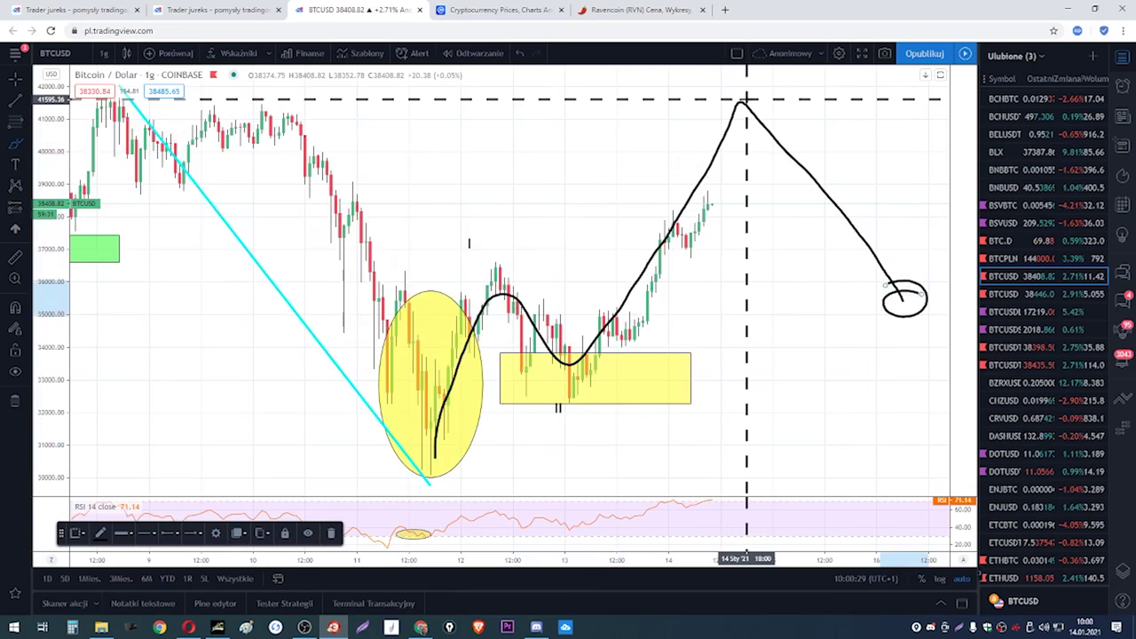
pyautogui.click(515, 54)
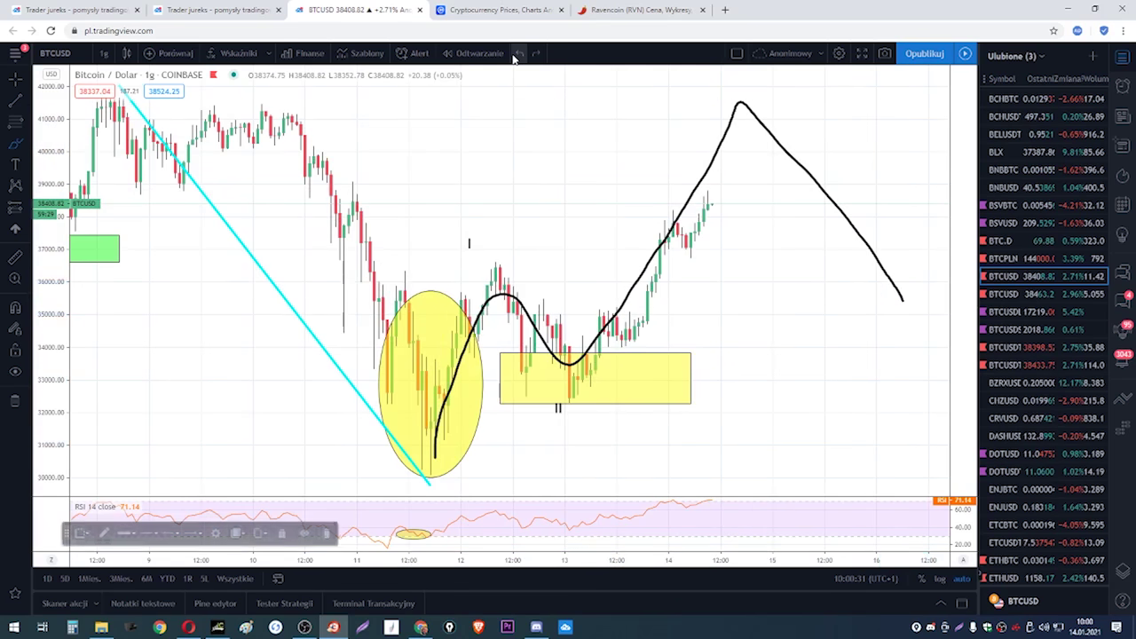
pyautogui.click(515, 55)
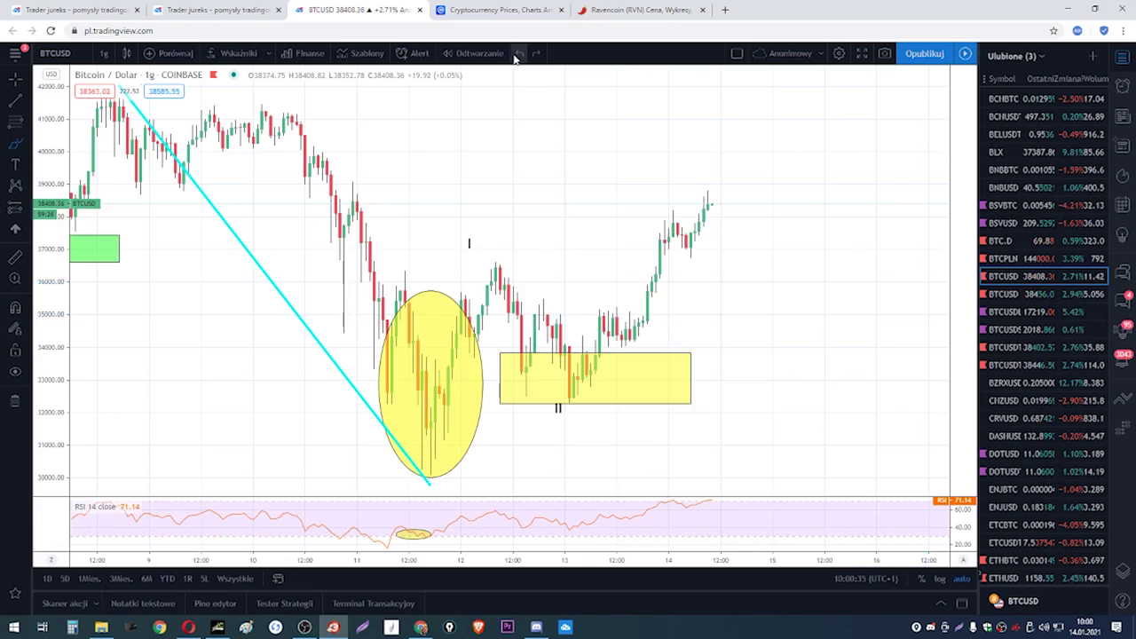
pyautogui.scroll(-2, 391, 177)
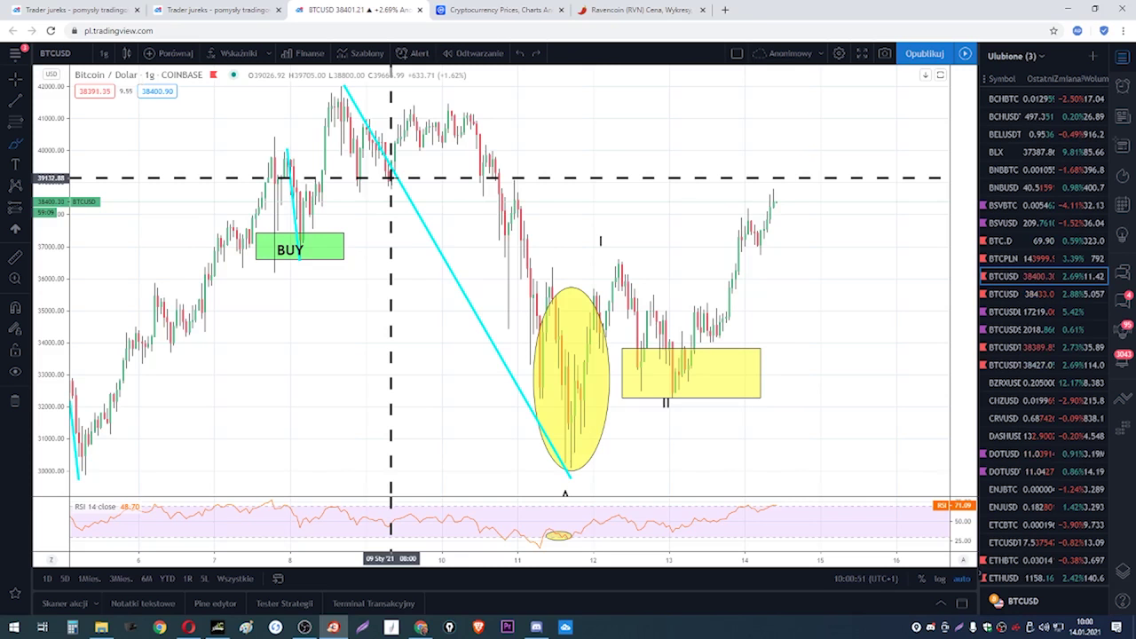
pyautogui.scroll(-2, 715, 169)
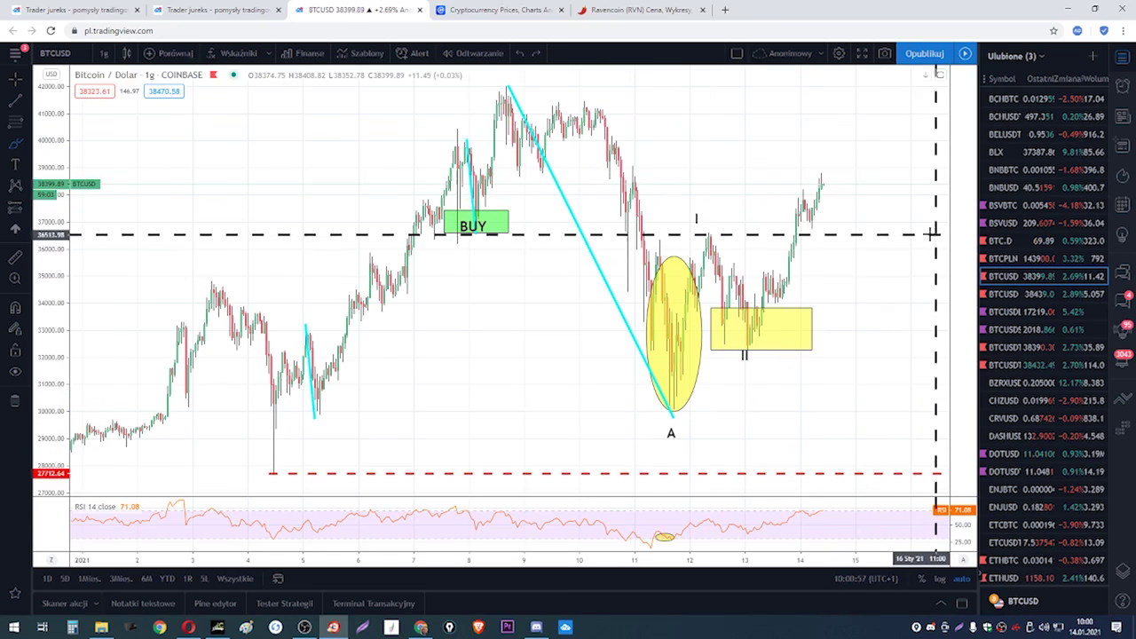
pyautogui.scroll(-2, 589, 169)
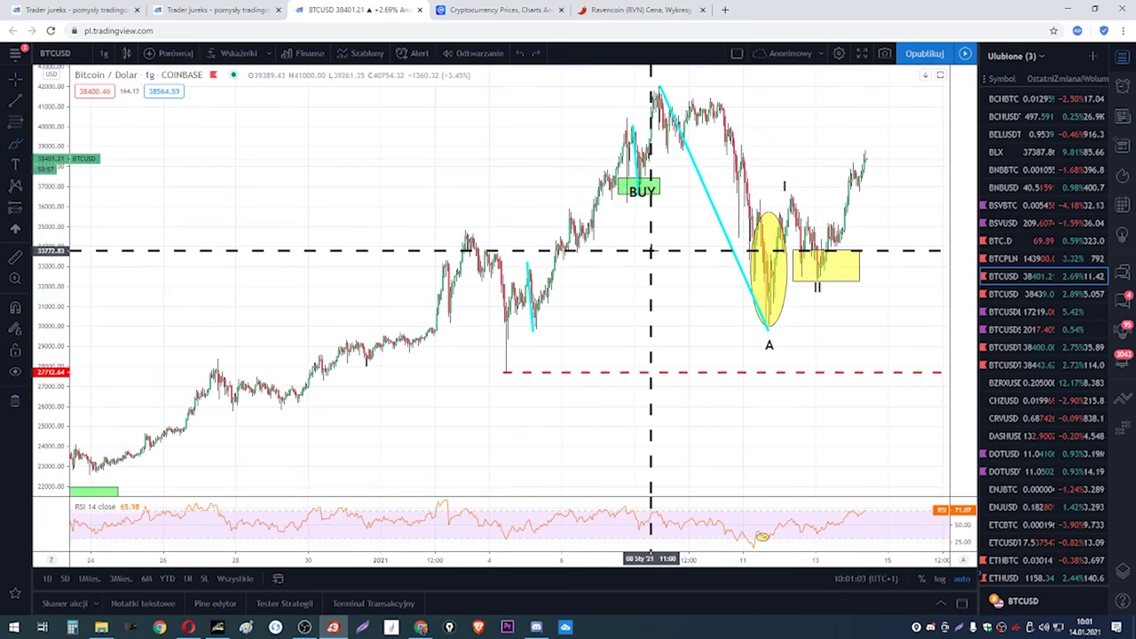
pyautogui.rightClick(573, 298)
pyautogui.click(660, 278)
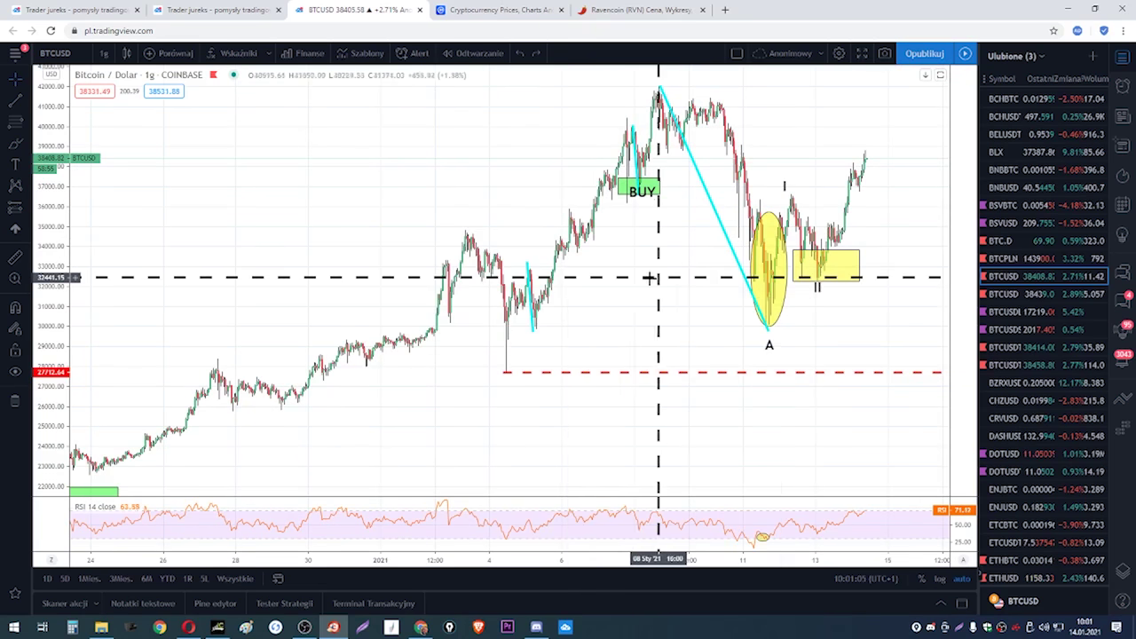
pyautogui.moveTo(623, 330); pyautogui.dragTo(621, 277)
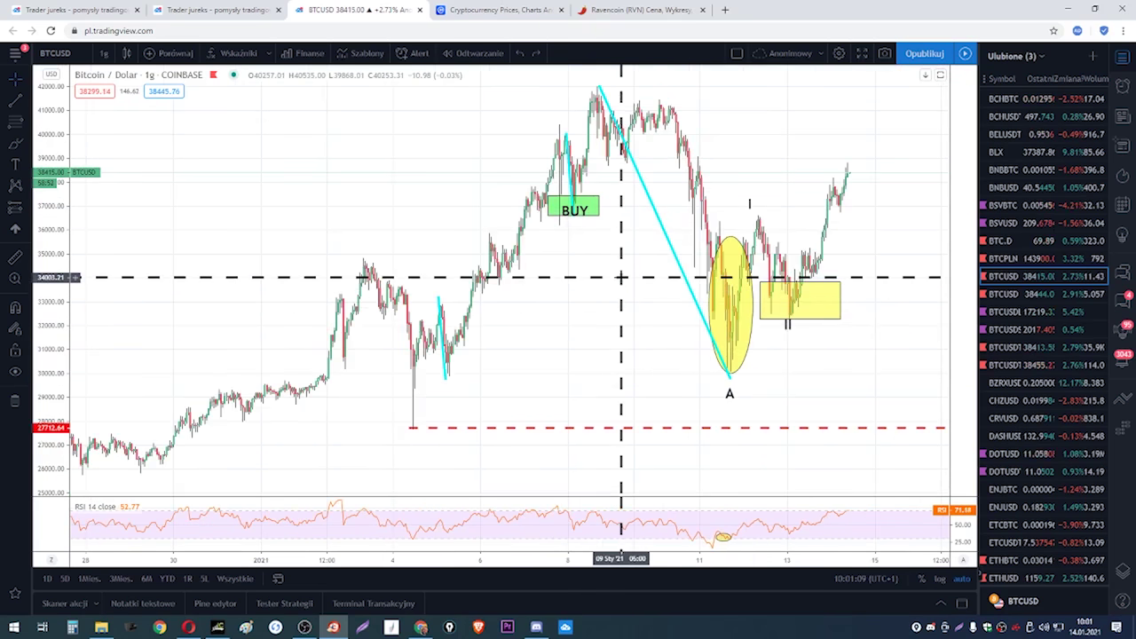
pyautogui.moveTo(621, 277); pyautogui.dragTo(818, 194)
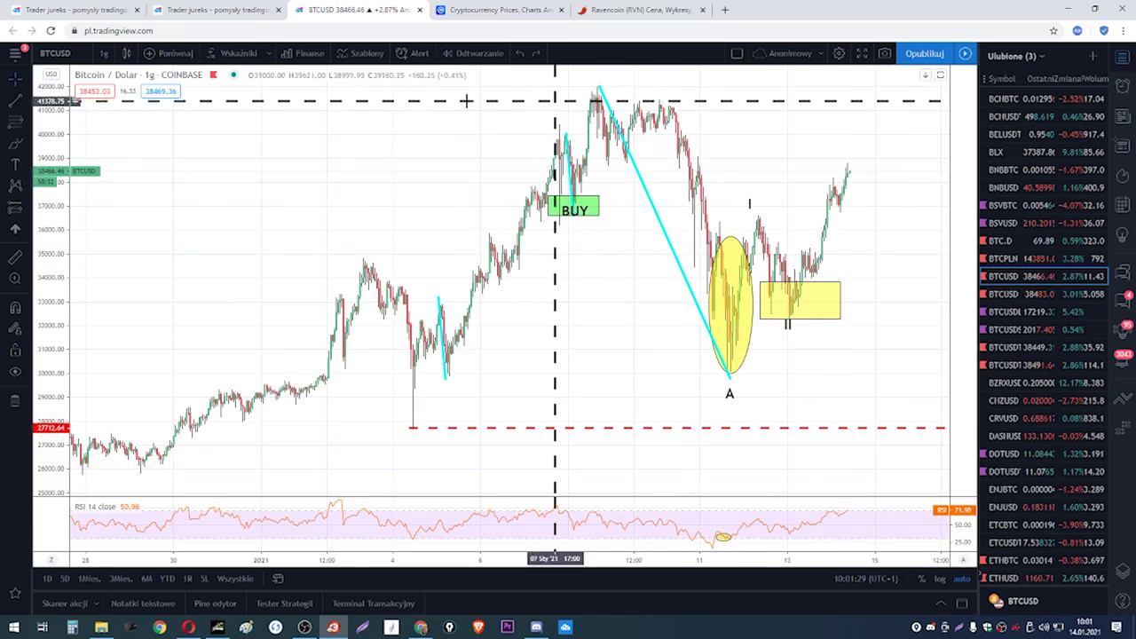
# - Draw a ray from the January 8 peak near 42000 through the lower high of January 10, extending it forward
pyautogui.click(30, 103)
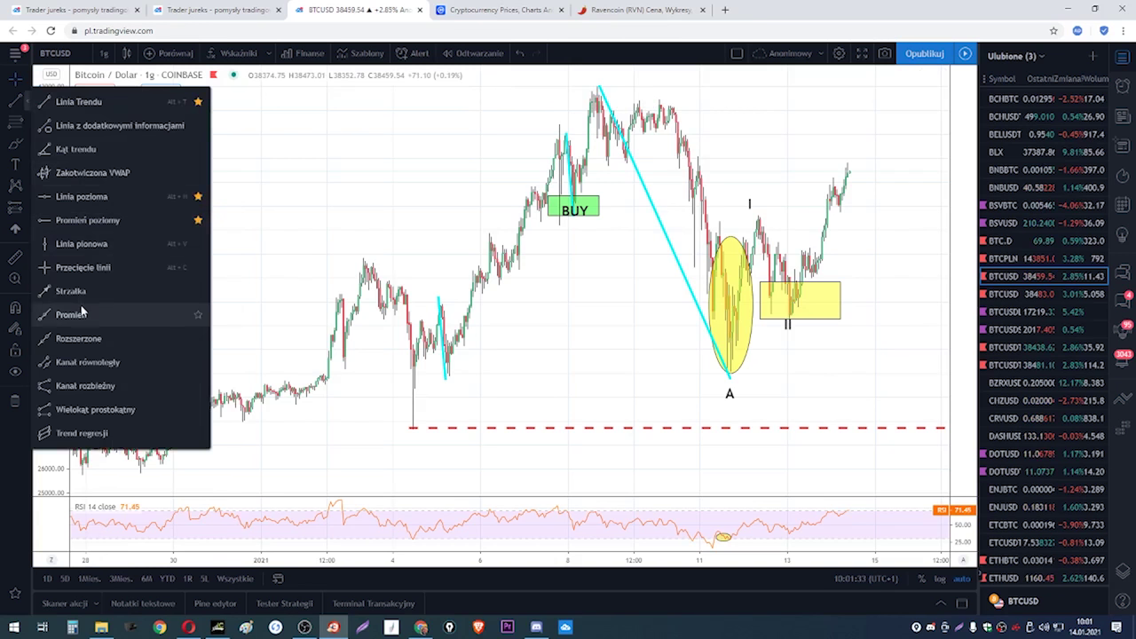
pyautogui.click(86, 315)
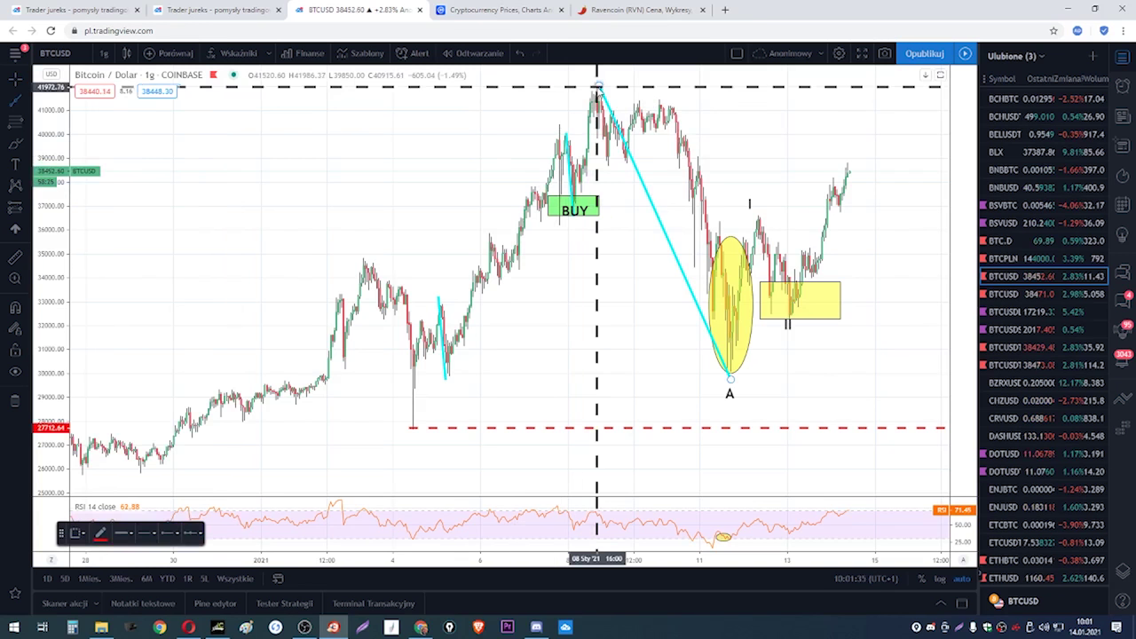
pyautogui.click(597, 86)
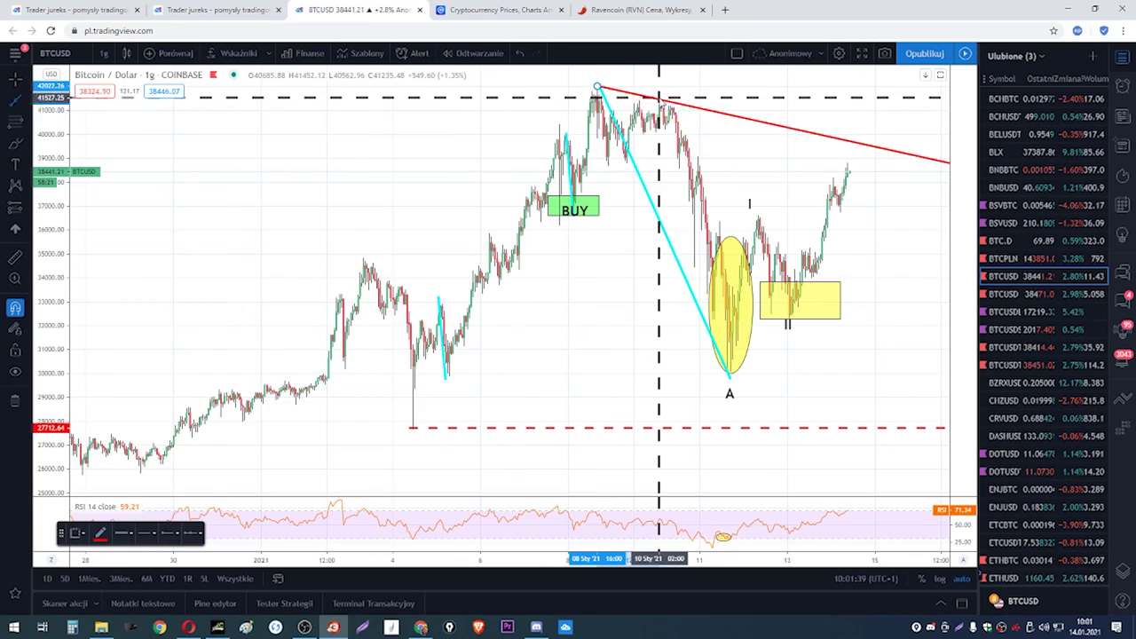
pyautogui.click(659, 95)
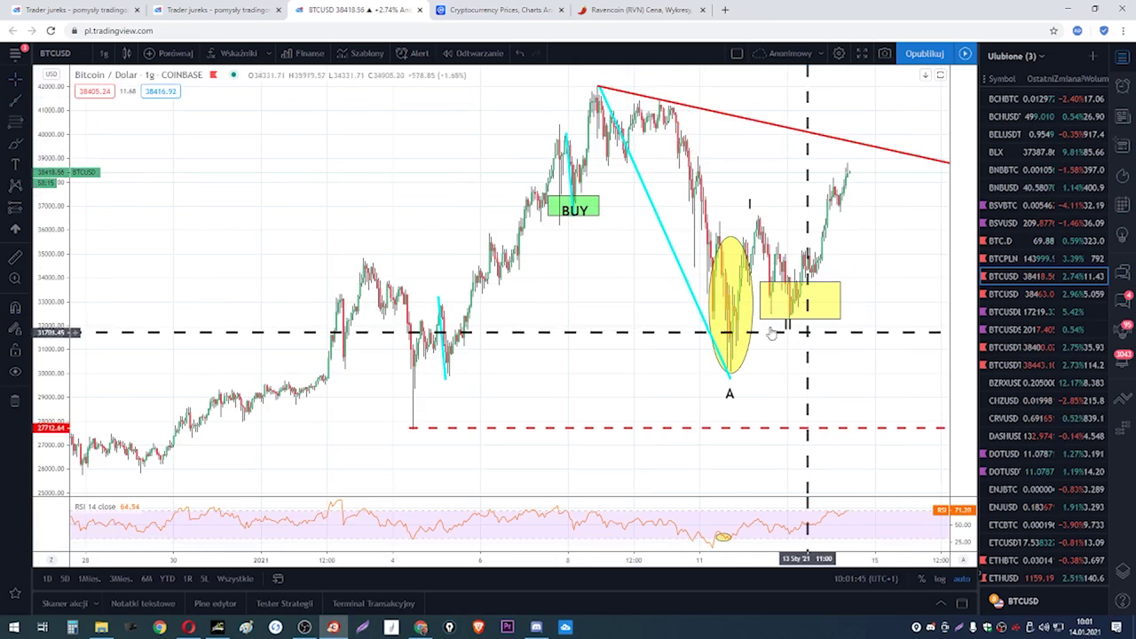
# - Brush a path from A through I and II up to the red ray and down to a circled target near 34000, and undo it
pyautogui.scroll(4, 560, 282)
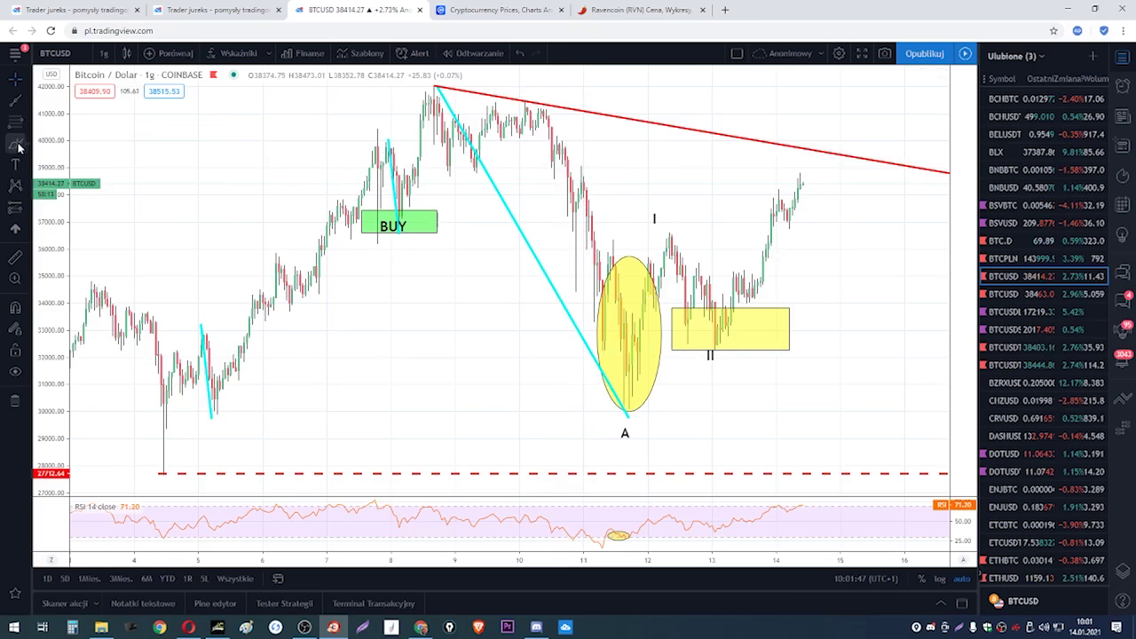
pyautogui.click(18, 147)
pyautogui.moveTo(629, 403)
pyautogui.mouseDown()
pyautogui.moveTo(665, 232)
pyautogui.moveTo(710, 329)
pyautogui.moveTo(810, 148)
pyautogui.moveTo(832, 190)
pyautogui.moveTo(882, 233)
pyautogui.moveTo(923, 329)
pyautogui.moveTo(910, 294)
pyautogui.mouseUp()
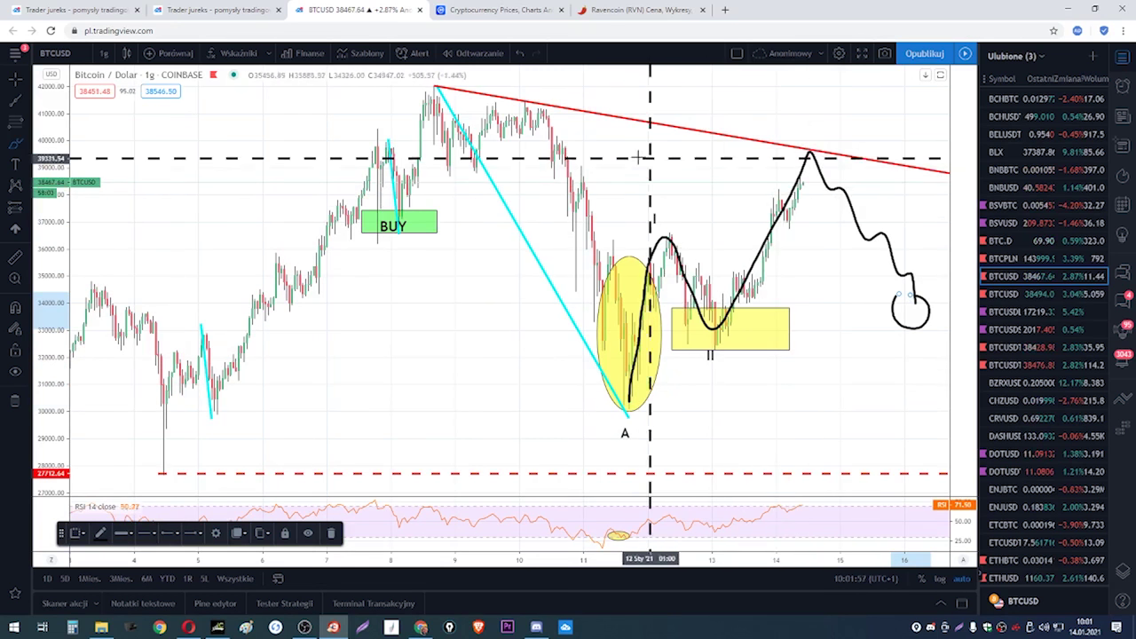
pyautogui.click(518, 54)
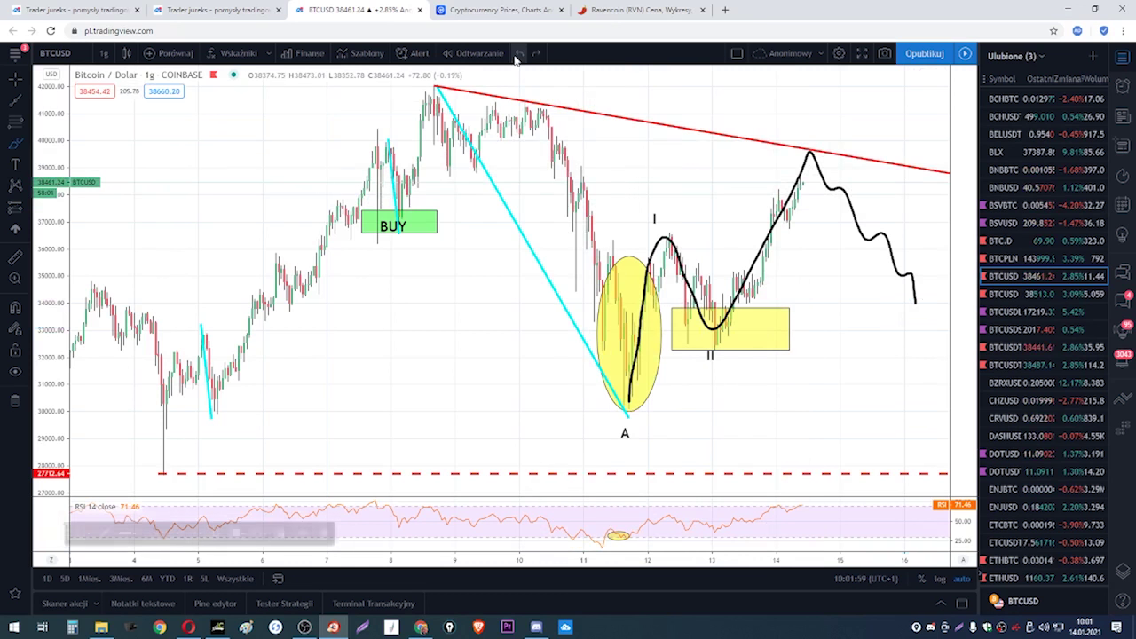
pyautogui.click(518, 54)
# - Brush a steep rise from the latest pullback to above 42000 and a horizontal line across the January 8 peak, and undo the strokes
pyautogui.scroll(-5, 539, 101)
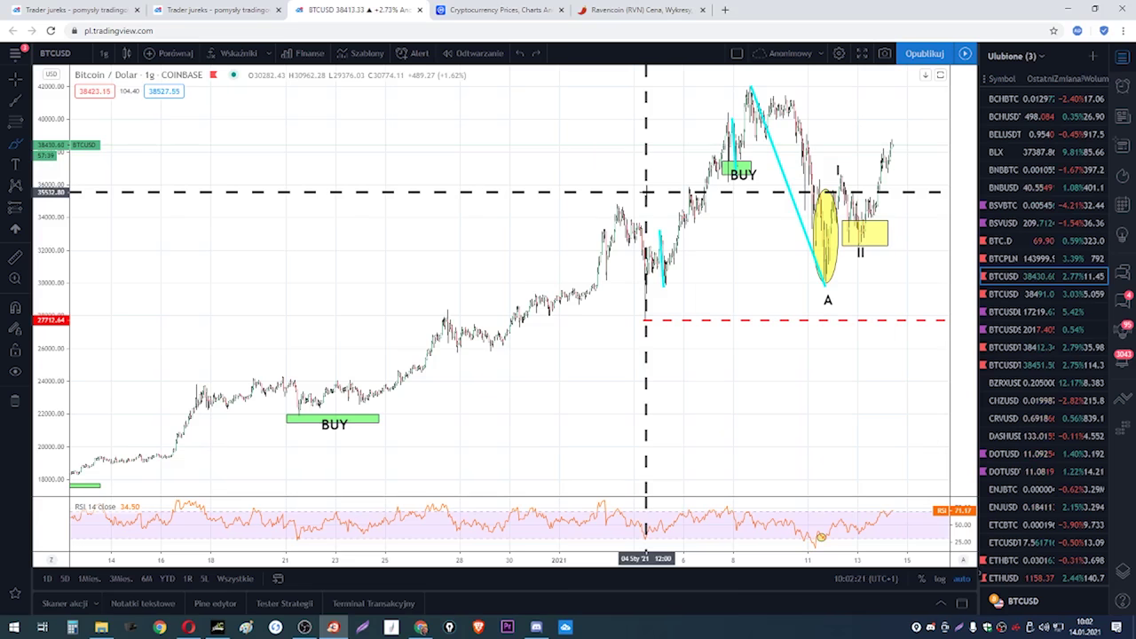
pyautogui.scroll(5, 885, 159)
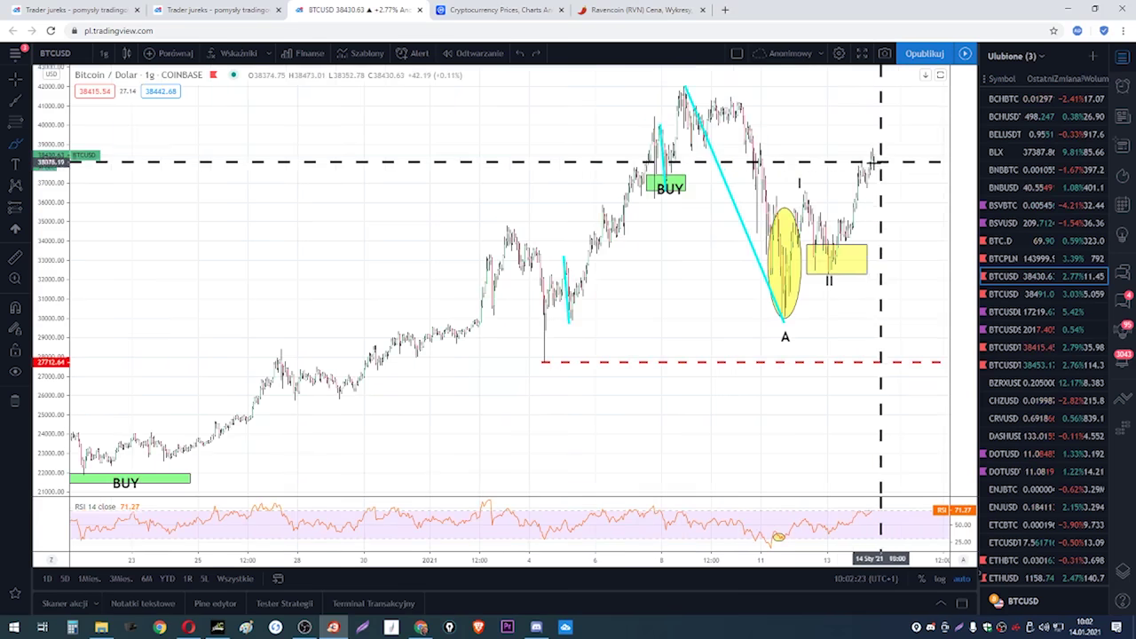
pyautogui.click(835, 174)
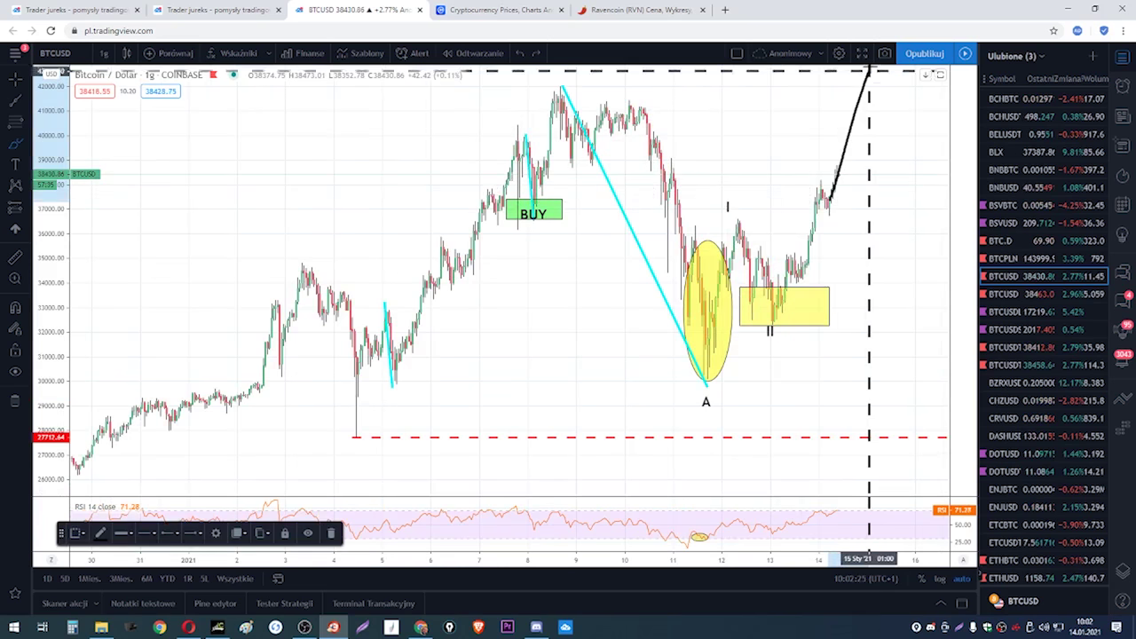
pyautogui.click(873, 55)
pyautogui.click(544, 87)
pyautogui.click(890, 93)
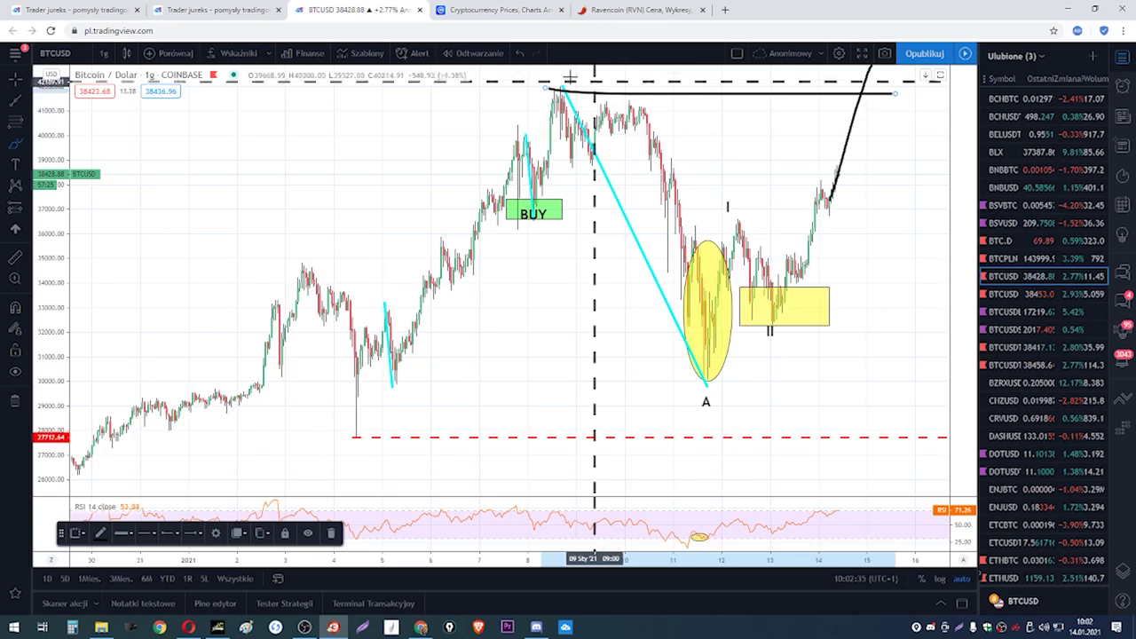
pyautogui.click(522, 59)
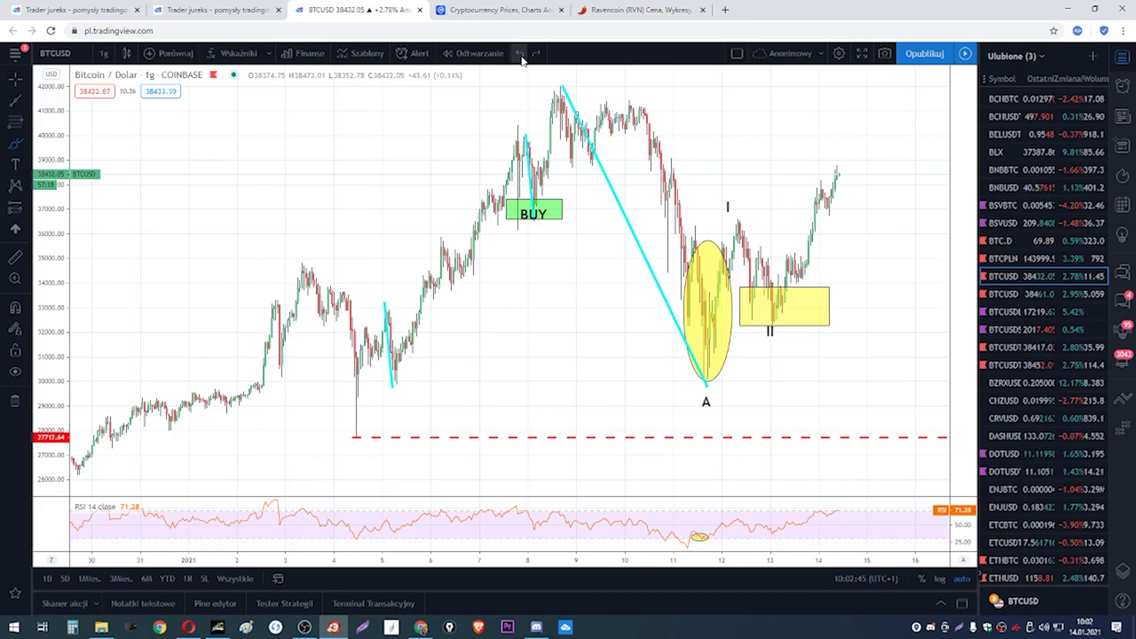
# - Brush a circled, underlined 1 and a circled, underlined 2, draw an arrow from 2 to 1, and circle the 1 again
pyautogui.moveTo(151, 257)
pyautogui.mouseDown()
pyautogui.moveTo(266, 157)
pyautogui.moveTo(290, 231)
pyautogui.moveTo(346, 223)
pyautogui.mouseUp()
pyautogui.moveTo(319, 101)
pyautogui.mouseDown()
pyautogui.moveTo(203, 152)
pyautogui.moveTo(386, 139)
pyautogui.moveTo(338, 104)
pyautogui.mouseUp()
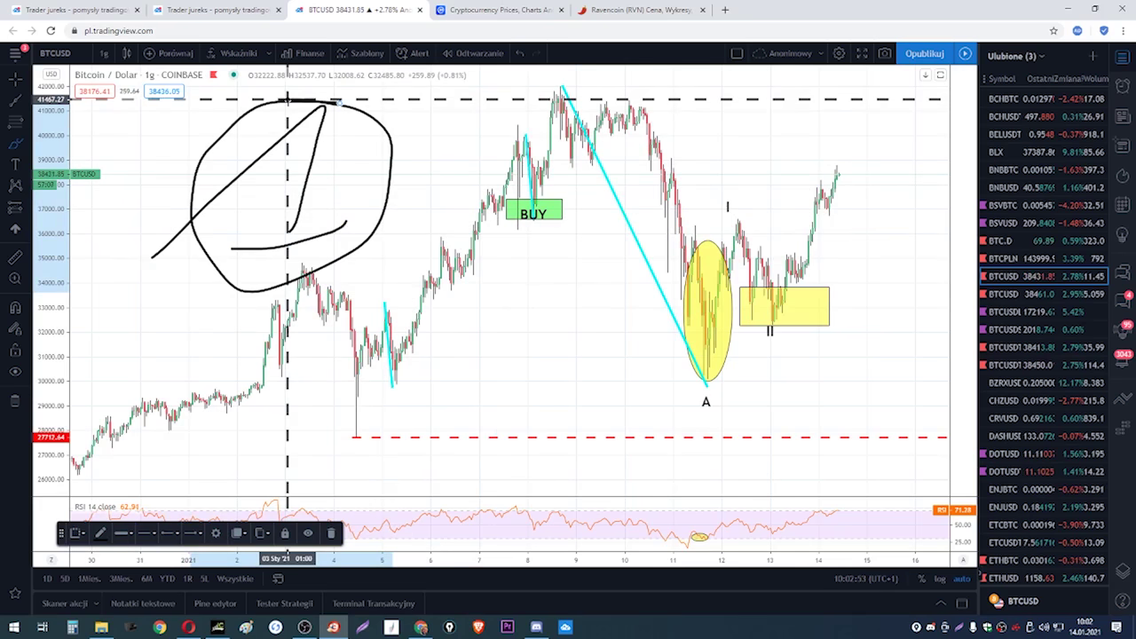
pyautogui.moveTo(518, 295)
pyautogui.mouseDown()
pyautogui.moveTo(568, 367)
pyautogui.moveTo(563, 395)
pyautogui.mouseUp()
pyautogui.moveTo(564, 272)
pyautogui.mouseDown()
pyautogui.moveTo(474, 394)
pyautogui.moveTo(601, 305)
pyautogui.moveTo(532, 271)
pyautogui.mouseUp()
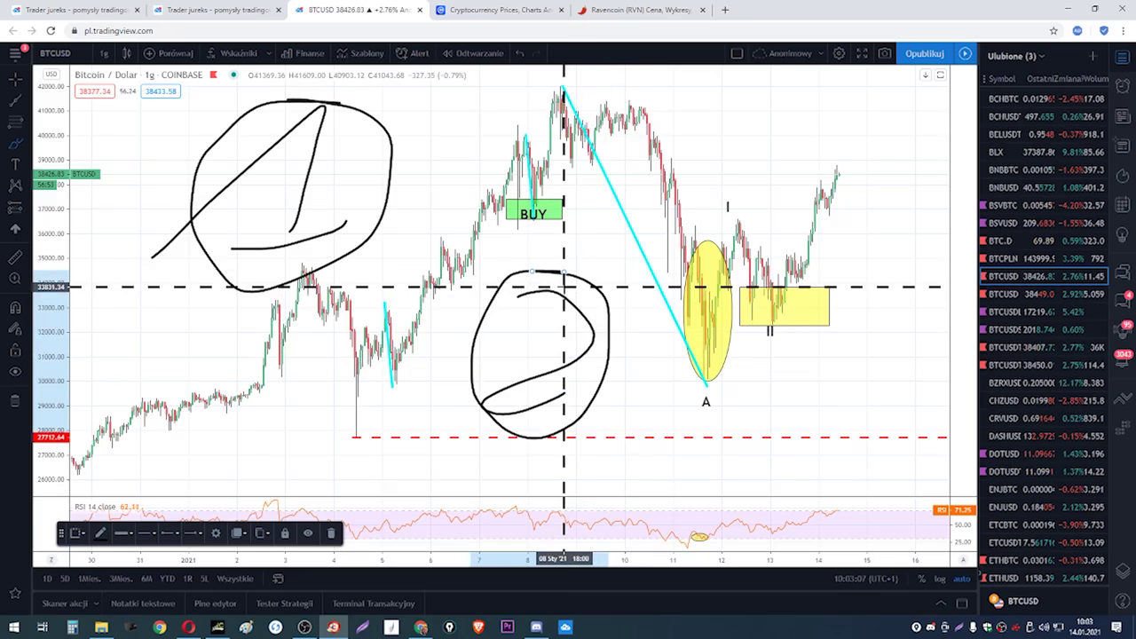
pyautogui.moveTo(476, 285)
pyautogui.mouseDown()
pyautogui.moveTo(399, 243)
pyautogui.moveTo(411, 216)
pyautogui.mouseUp()
pyautogui.moveTo(376, 163)
pyautogui.mouseDown()
pyautogui.moveTo(183, 186)
pyautogui.moveTo(376, 165)
pyautogui.moveTo(330, 105)
pyautogui.mouseUp()
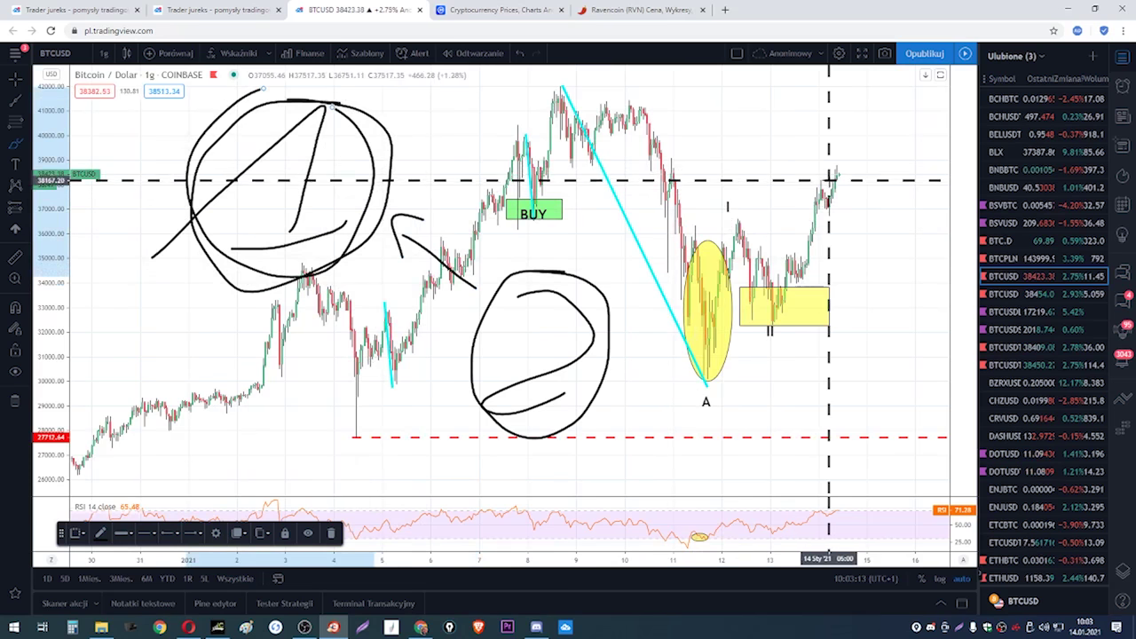
# - Circle the latest highs near 38000, brush a falling line from the peak, and sketch a drop to a circled target near 33000
pyautogui.moveTo(810, 182)
pyautogui.mouseDown()
pyautogui.moveTo(801, 206)
pyautogui.moveTo(819, 178)
pyautogui.mouseUp()
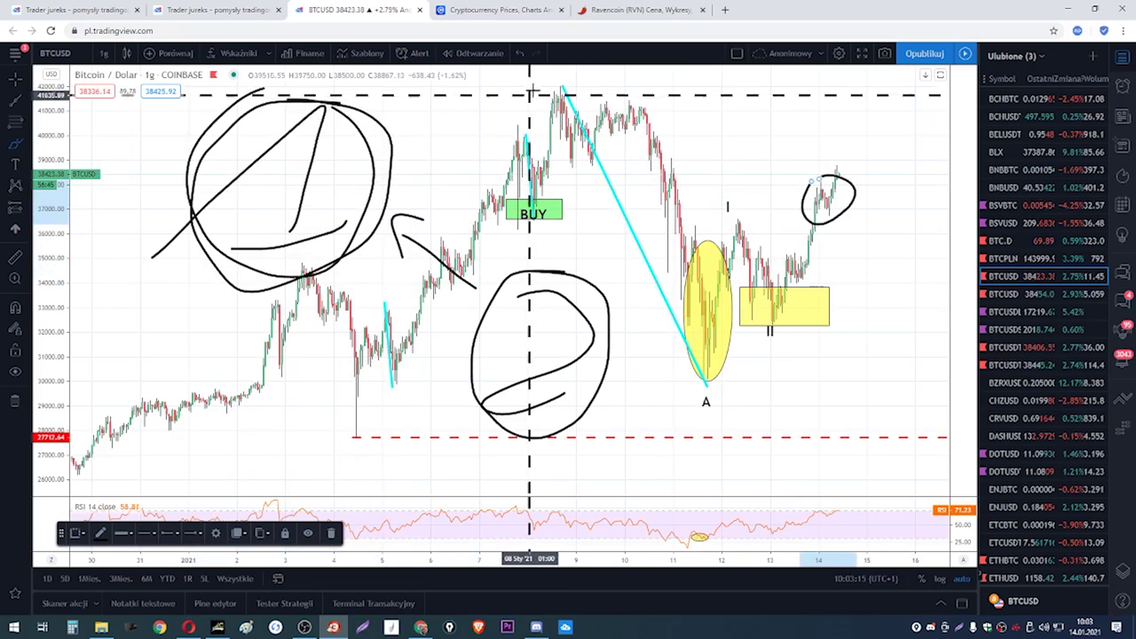
pyautogui.moveTo(538, 85); pyautogui.dragTo(950, 140)
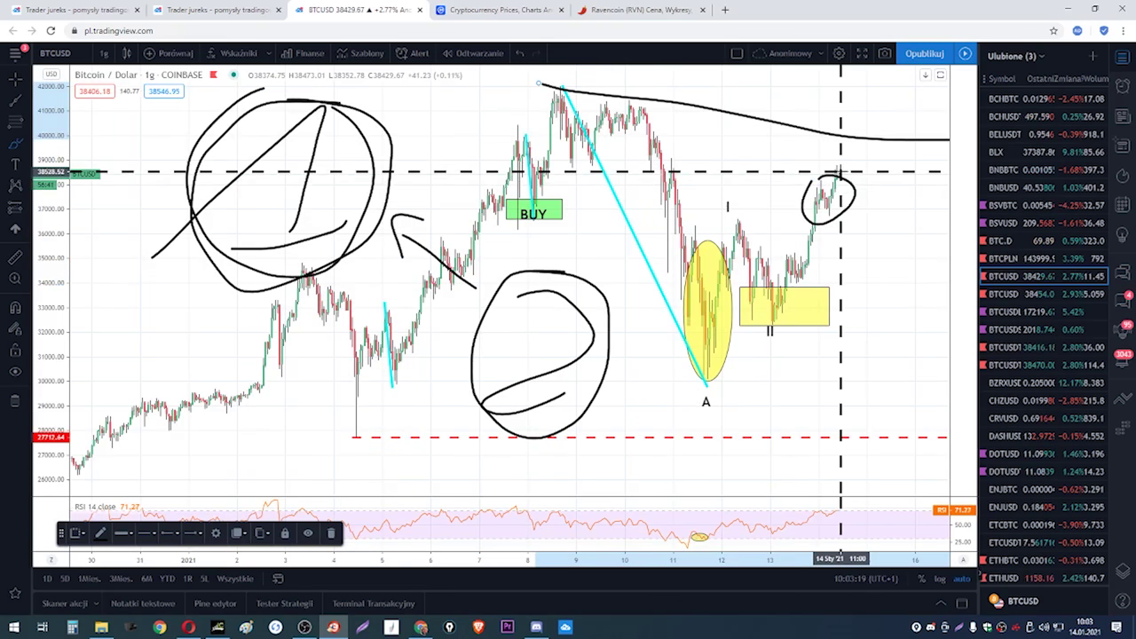
pyautogui.moveTo(854, 139)
pyautogui.mouseDown()
pyautogui.moveTo(919, 295)
pyautogui.moveTo(900, 309)
pyautogui.mouseUp()
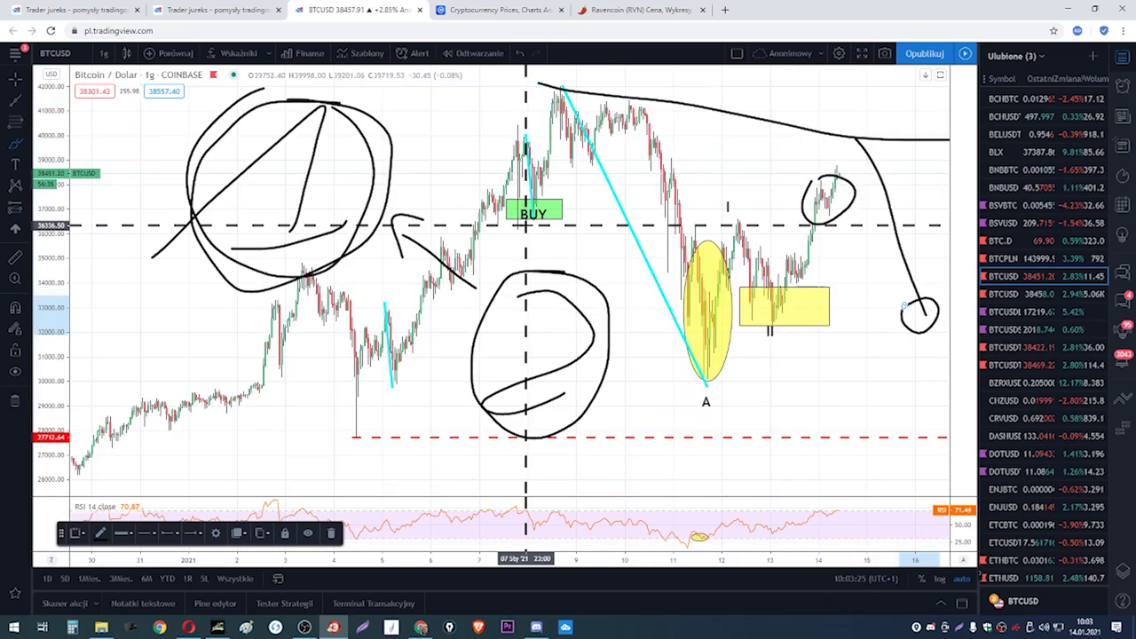
# - Write 90% with the brush beside the cyan decline line, and undo all the brush strokes on the chart
pyautogui.scroll(3, 513, 223)
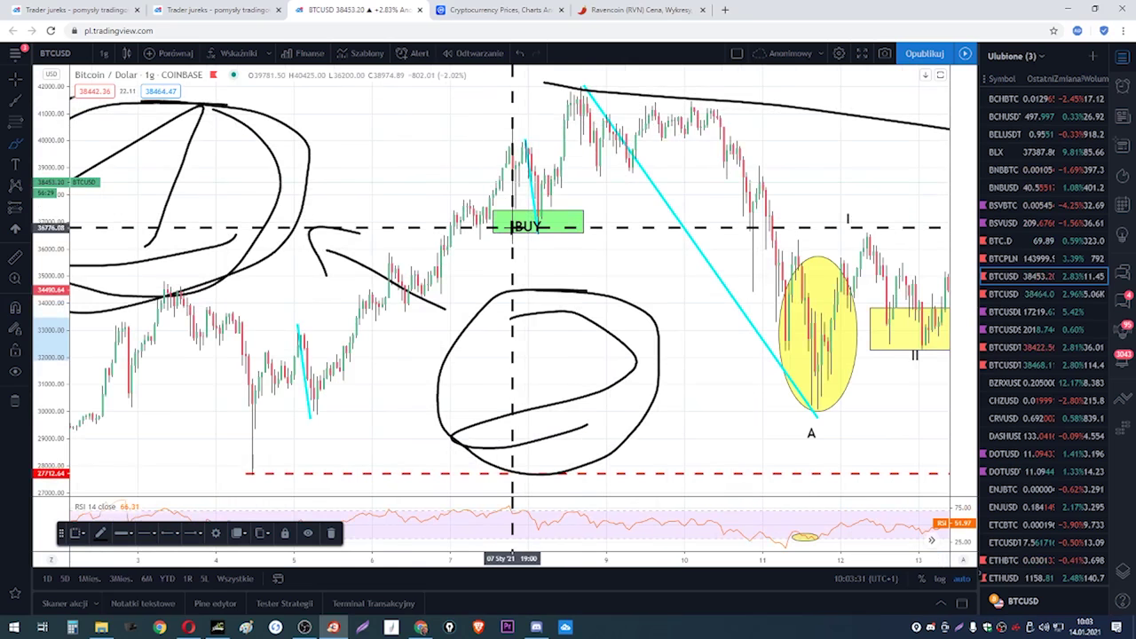
pyautogui.moveTo(637, 222)
pyautogui.mouseDown()
pyautogui.moveTo(627, 223)
pyautogui.moveTo(632, 271)
pyautogui.moveTo(665, 273)
pyautogui.mouseUp()
pyautogui.moveTo(682, 232); pyautogui.dragTo(687, 271)
pyautogui.moveTo(704, 222); pyautogui.dragTo(696, 266)
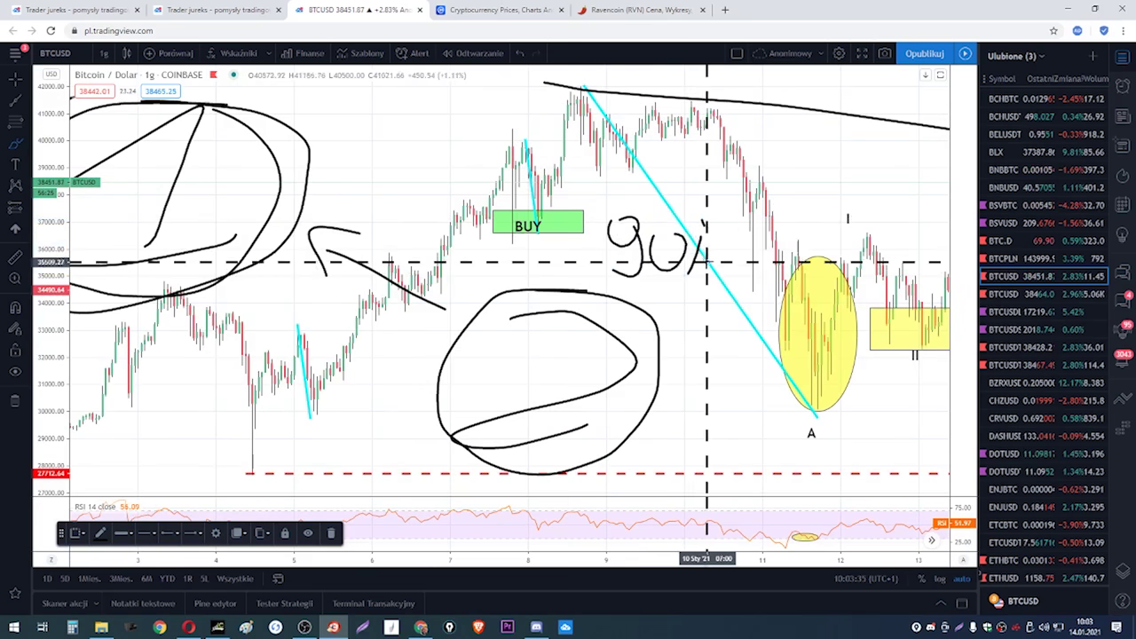
pyautogui.click(520, 55)
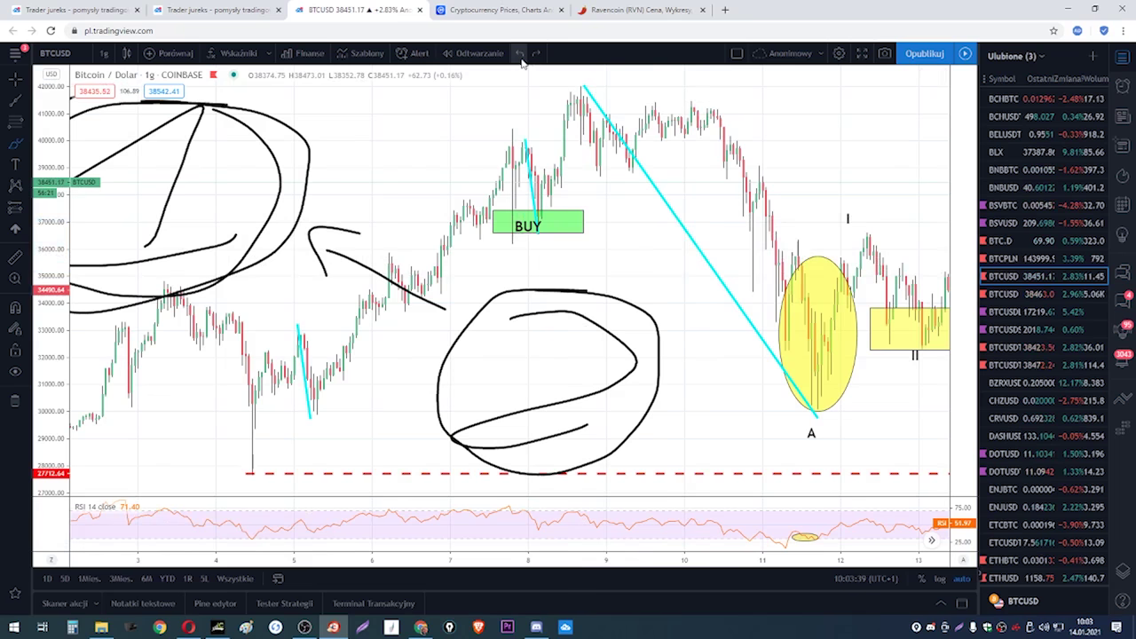
pyautogui.click(521, 55)
pyautogui.click(520, 55)
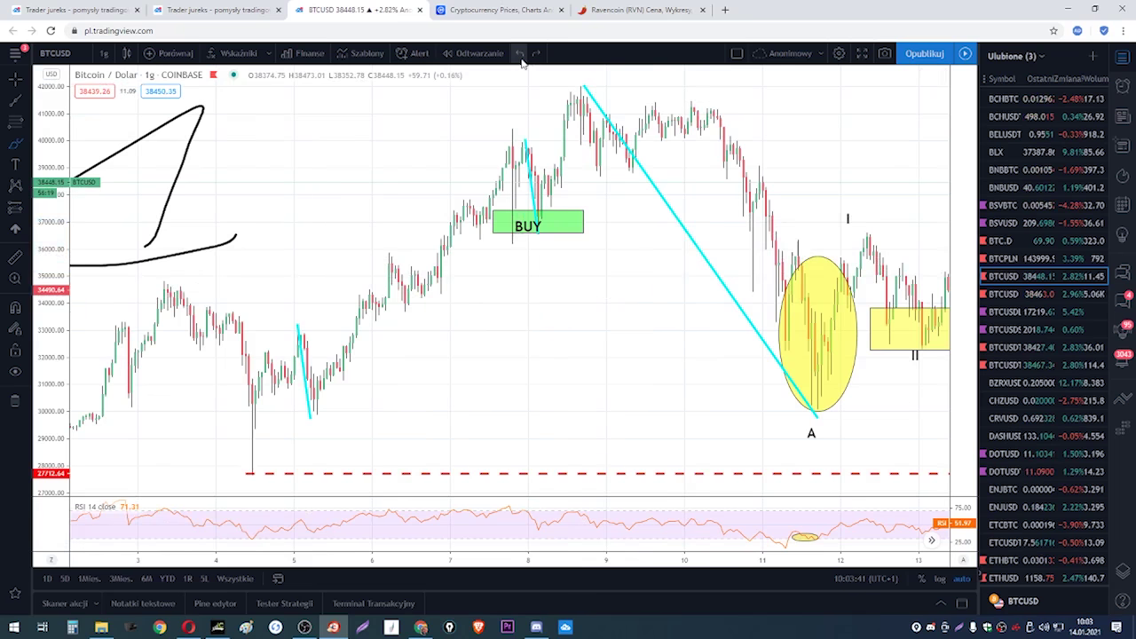
pyautogui.click(521, 55)
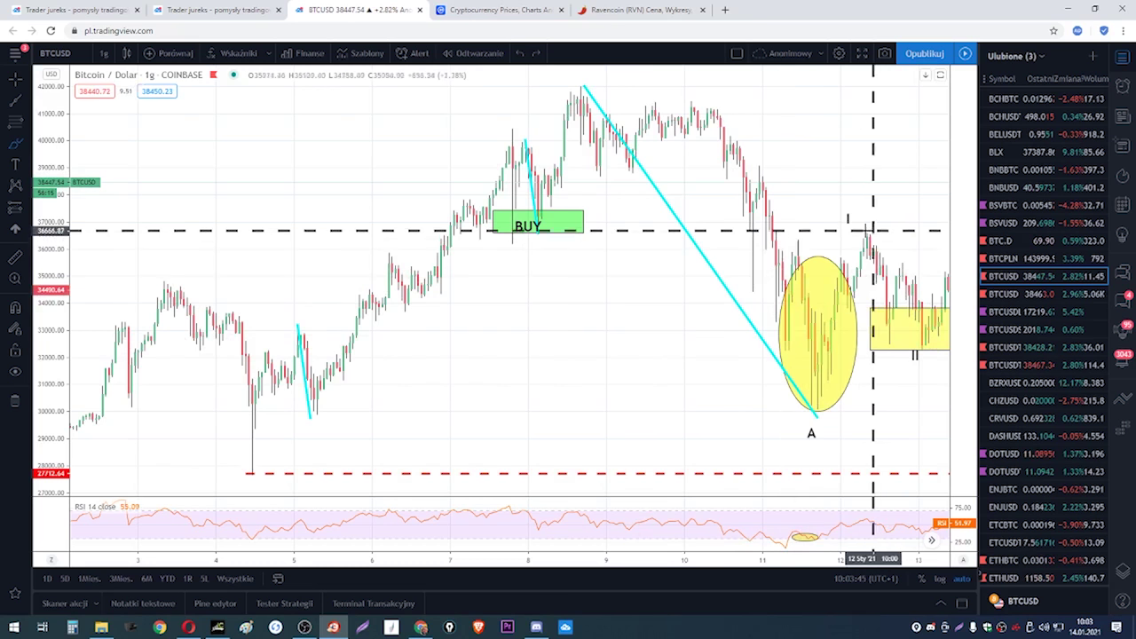
# - Loop the rise from A to I with the brush, write a circled 3x above it, and undo the strokes
pyautogui.moveTo(866, 231)
pyautogui.mouseDown()
pyautogui.moveTo(808, 340)
pyautogui.moveTo(851, 383)
pyautogui.moveTo(865, 232)
pyautogui.mouseUp()
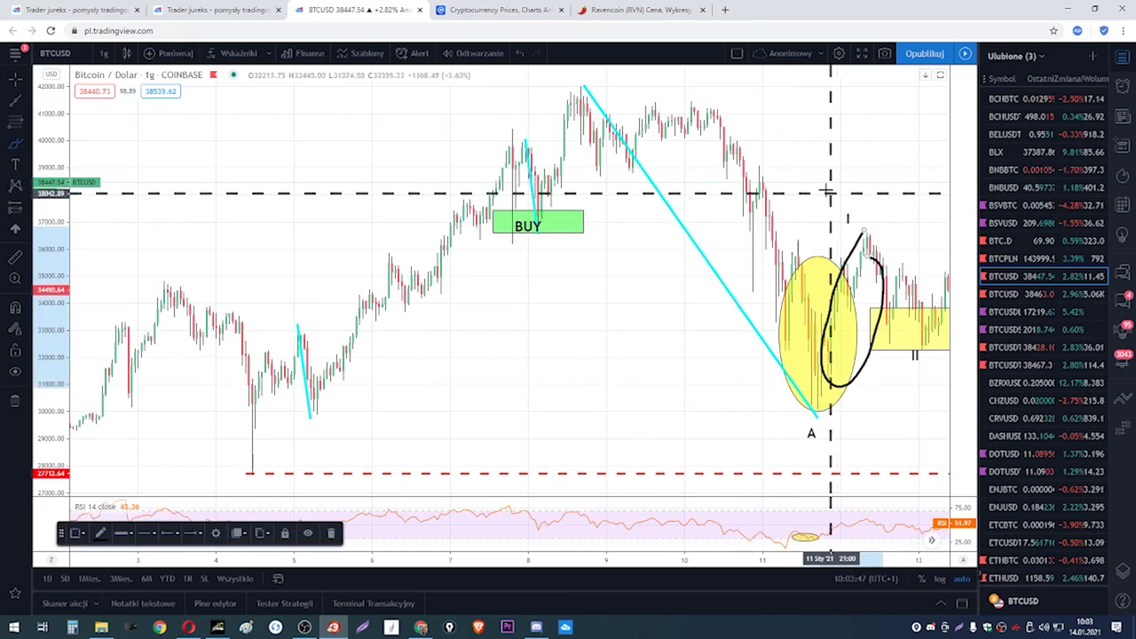
pyautogui.moveTo(821, 178)
pyautogui.mouseDown()
pyautogui.moveTo(843, 197)
pyautogui.moveTo(826, 227)
pyautogui.moveTo(879, 227)
pyautogui.moveTo(884, 204)
pyautogui.moveTo(875, 245)
pyautogui.moveTo(837, 163)
pyautogui.mouseUp()
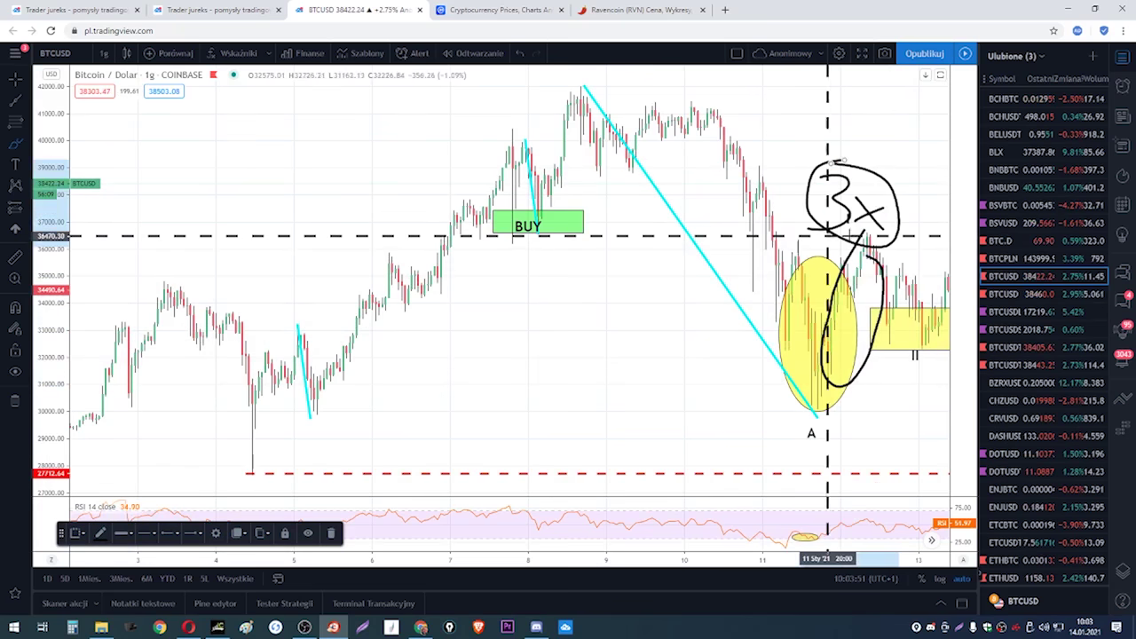
pyautogui.scroll(-2, 933, 257)
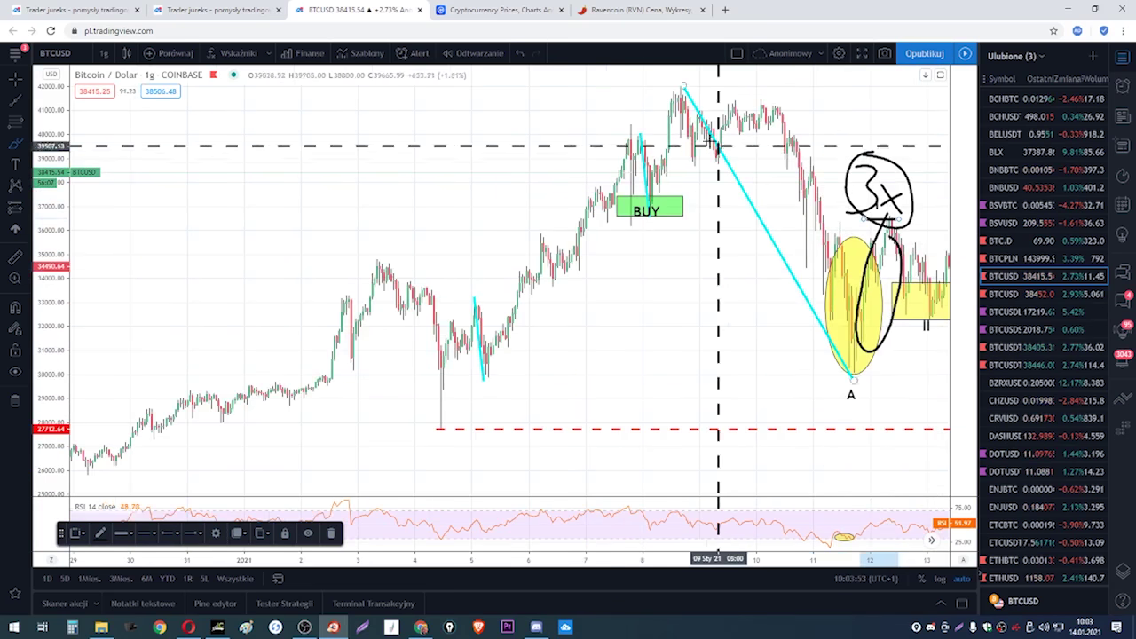
pyautogui.click(520, 54)
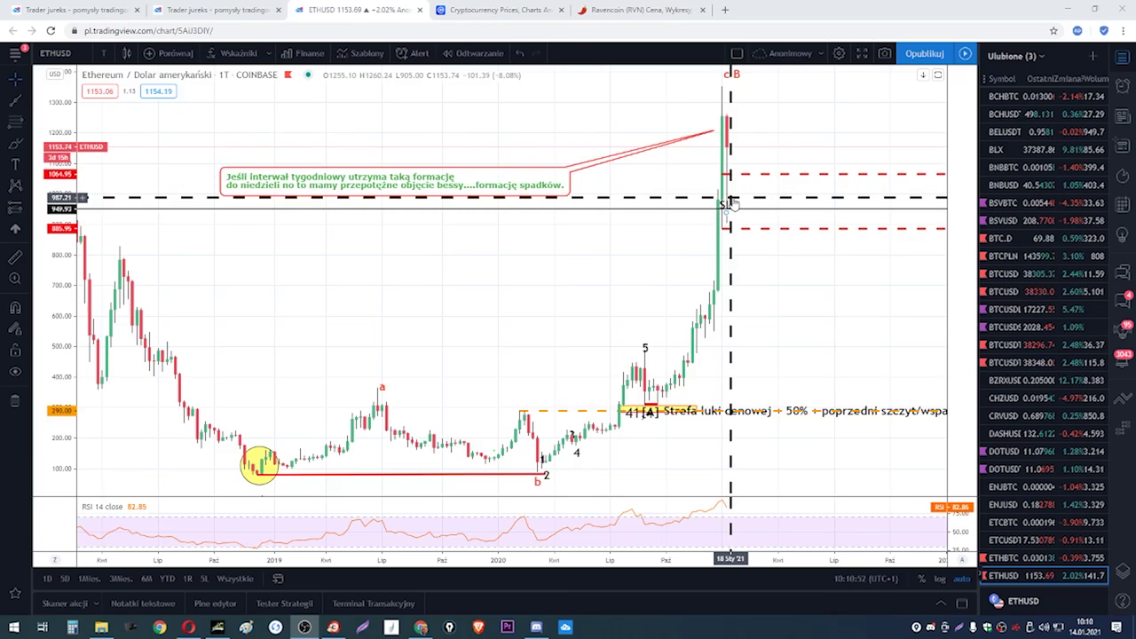
# - Switch the ETHUSD chart from the weekly to the daily interval
pyautogui.scroll(3, 788, 214)
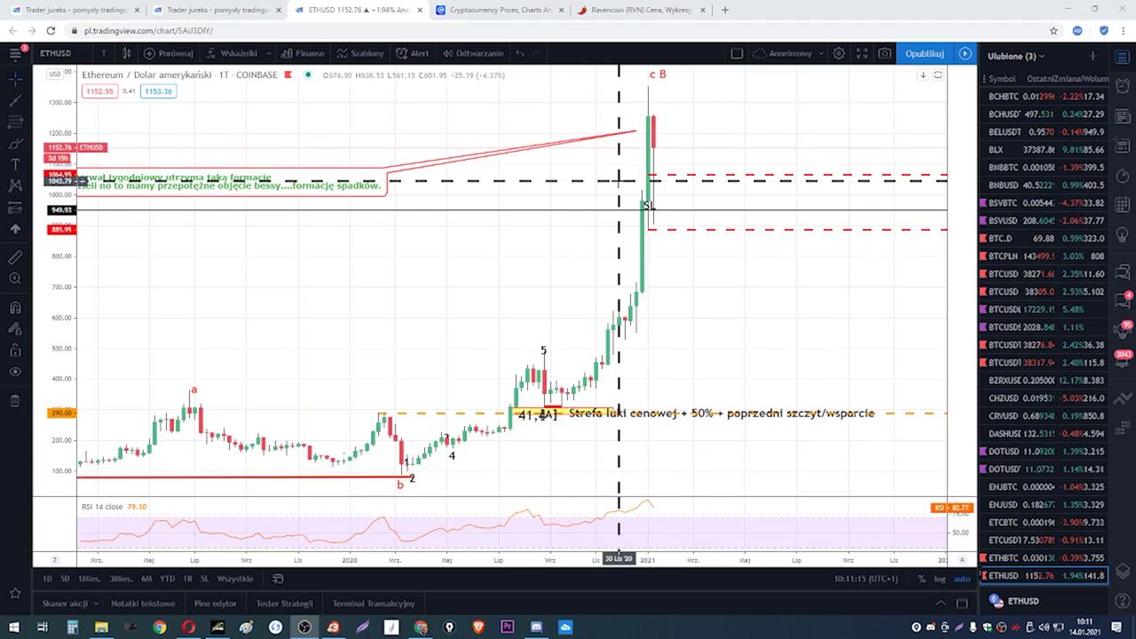
pyautogui.click(104, 53)
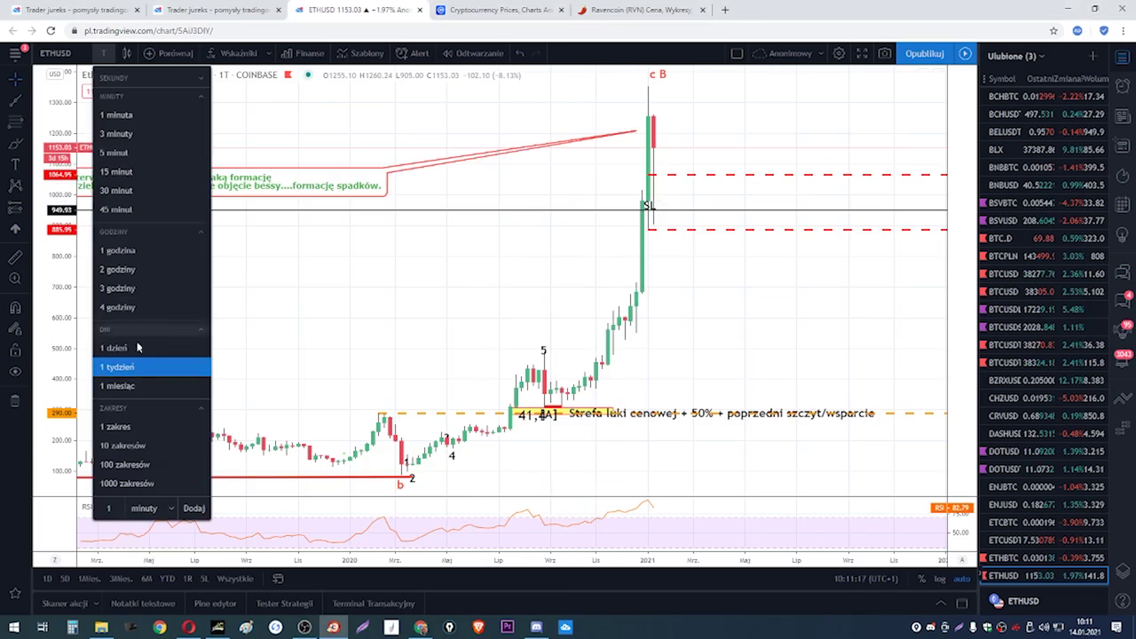
pyautogui.click(138, 347)
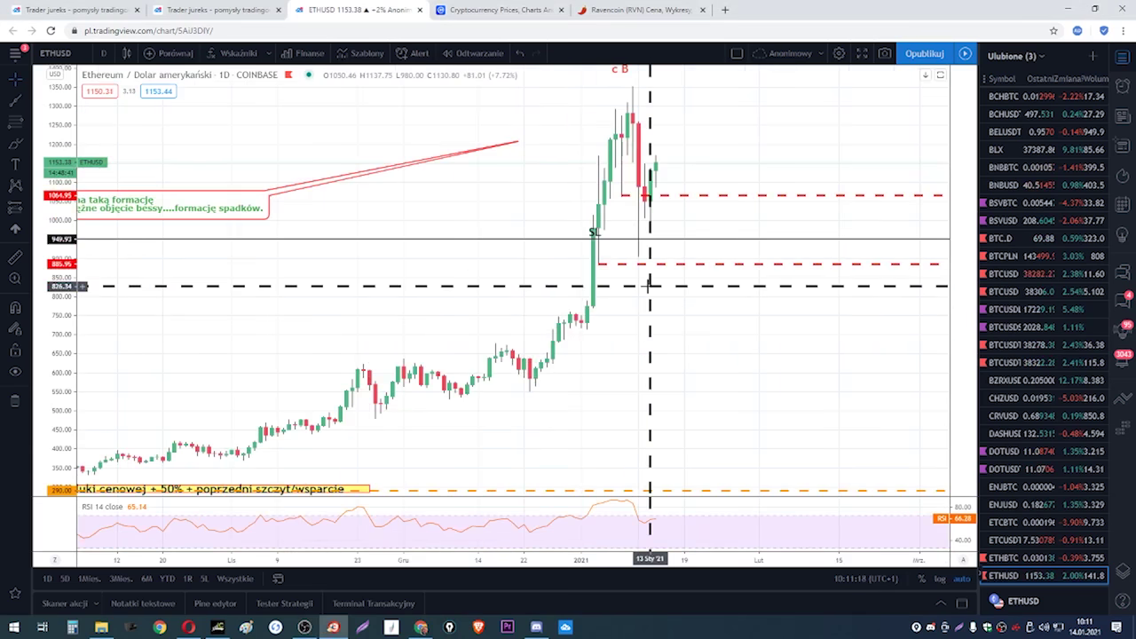
# - Circle the ETHUSD candles at the January top, brush around the long lower wick of January 11, and undo both strokes
pyautogui.scroll(3, 650, 284)
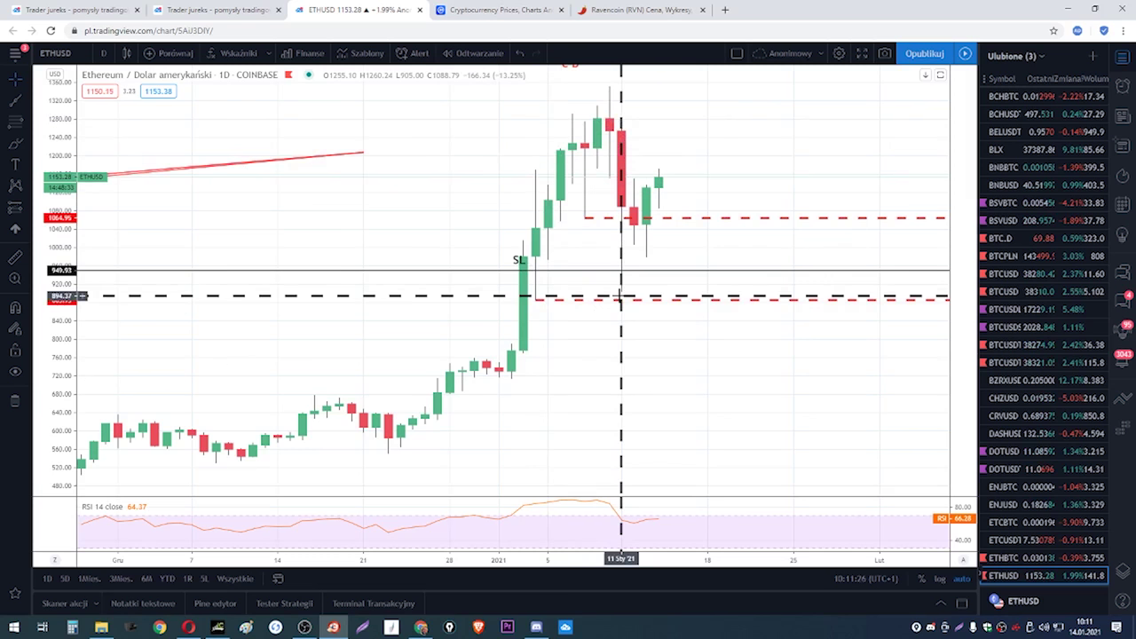
pyautogui.click(15, 142)
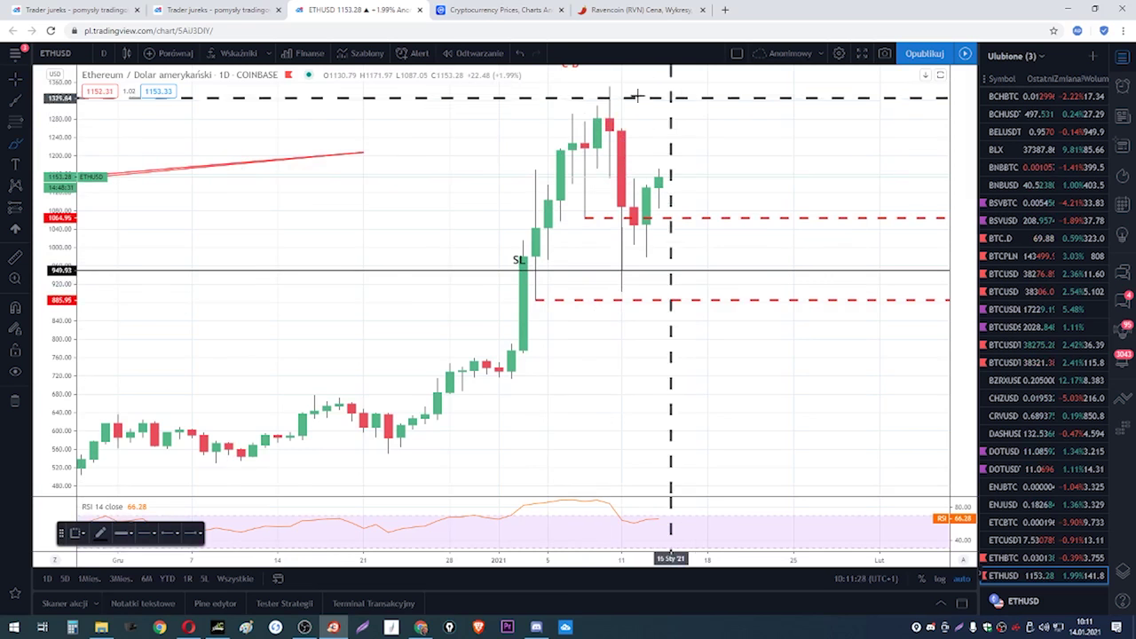
pyautogui.moveTo(611, 92)
pyautogui.mouseDown()
pyautogui.moveTo(588, 97)
pyautogui.moveTo(591, 208)
pyautogui.moveTo(648, 127)
pyautogui.moveTo(599, 96)
pyautogui.mouseUp()
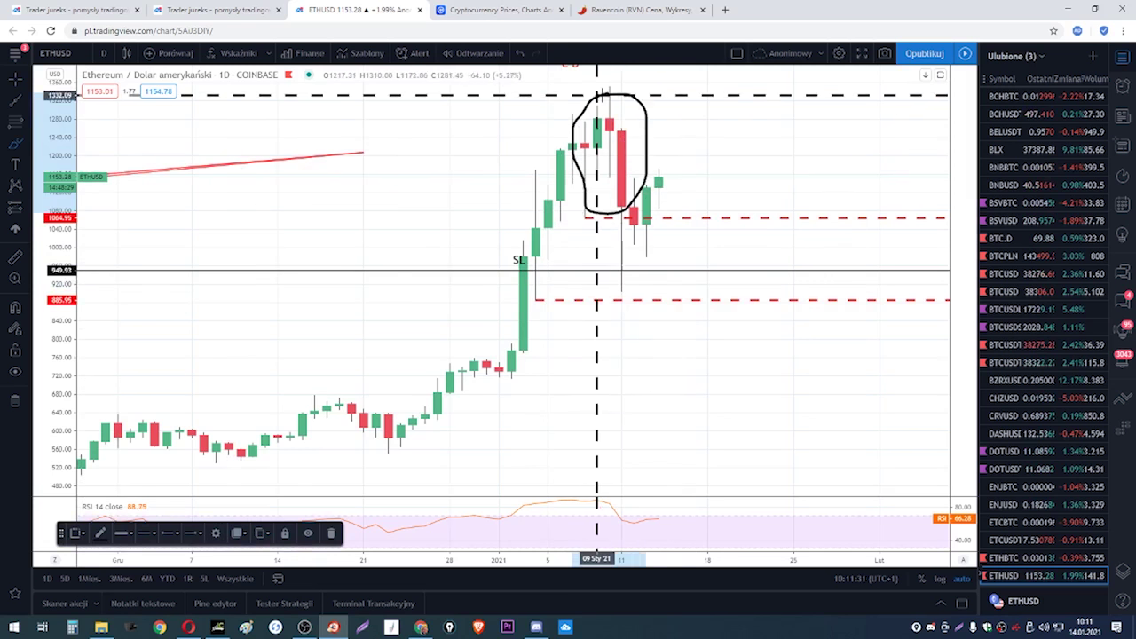
pyautogui.click(521, 53)
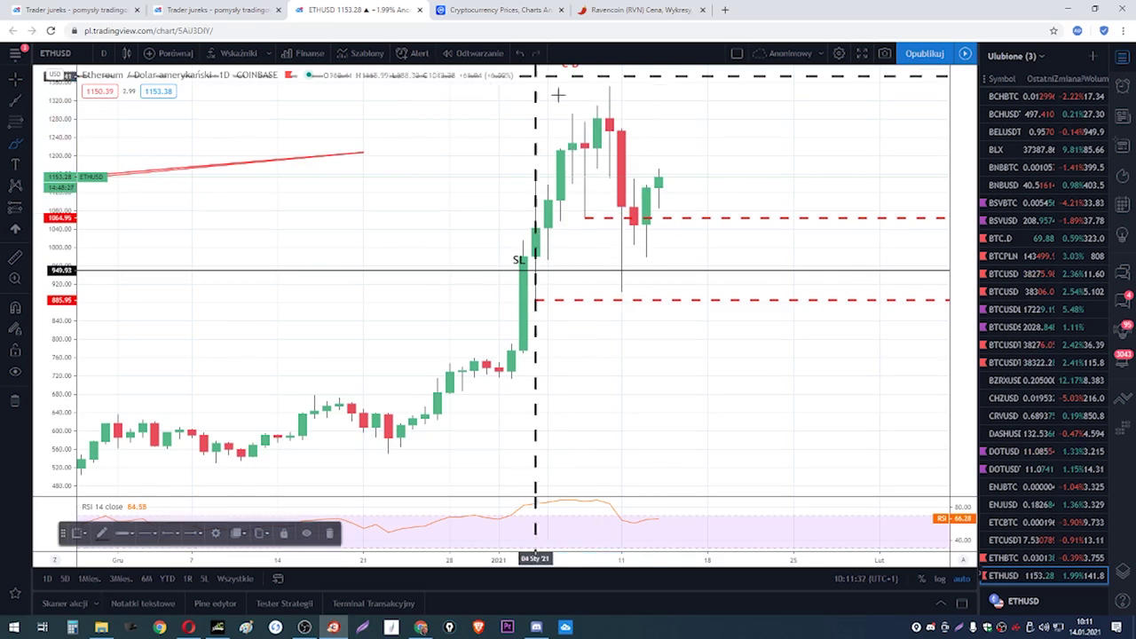
pyautogui.moveTo(596, 225)
pyautogui.mouseDown()
pyautogui.moveTo(597, 291)
pyautogui.moveTo(633, 287)
pyautogui.mouseUp()
pyautogui.click(519, 54)
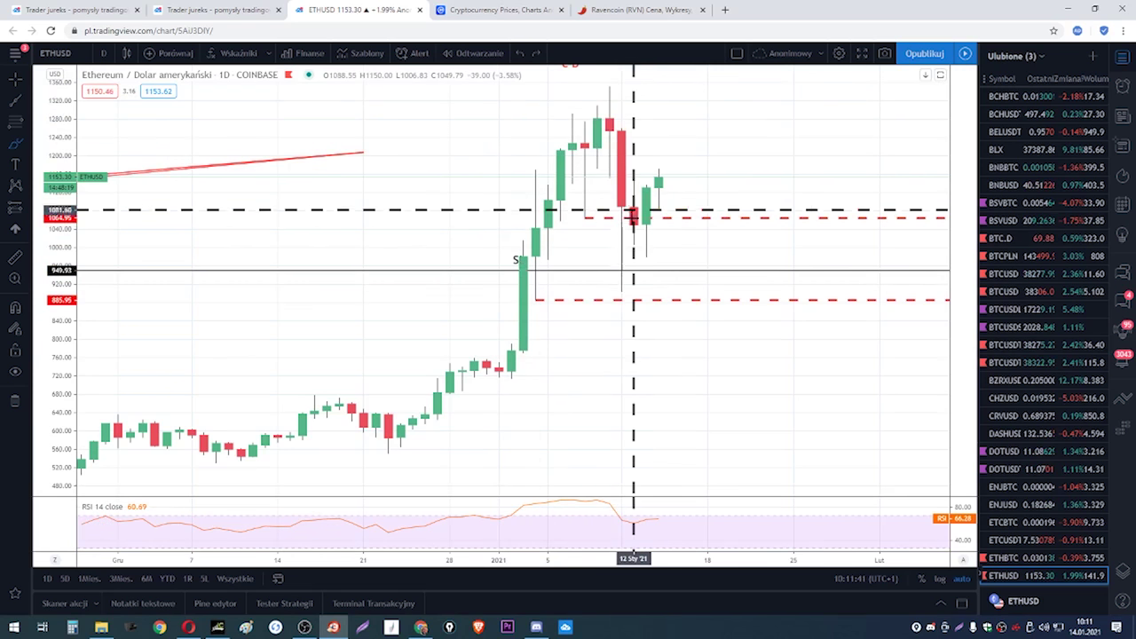
# - Brush a rising path from the January 12 candle, underscore and cross out the January top, and undo the top line and the cross
pyautogui.moveTo(634, 232); pyautogui.dragTo(670, 98)
pyautogui.moveTo(589, 86); pyautogui.dragTo(631, 87)
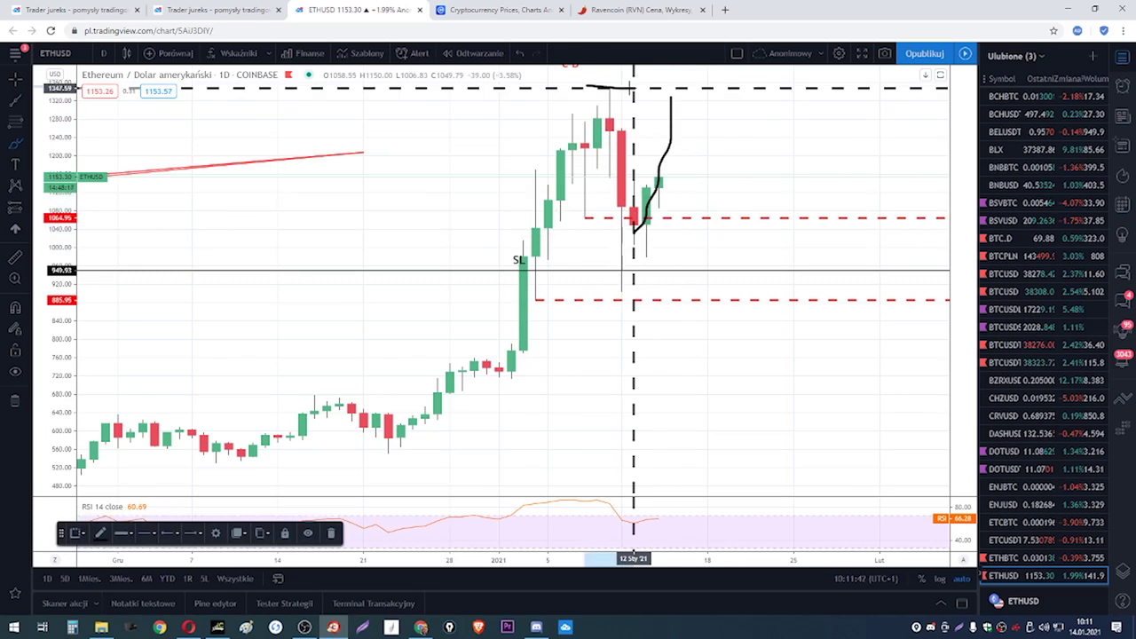
pyautogui.moveTo(571, 114); pyautogui.dragTo(633, 165)
pyautogui.moveTo(646, 114); pyautogui.dragTo(596, 164)
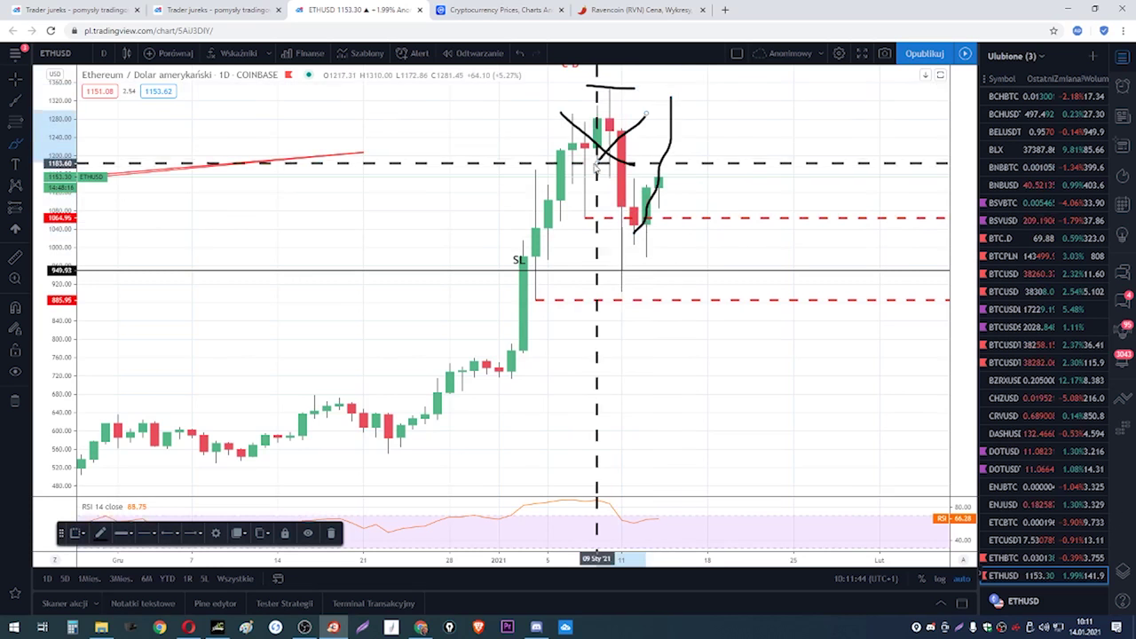
pyautogui.click(522, 56)
pyautogui.click(521, 56)
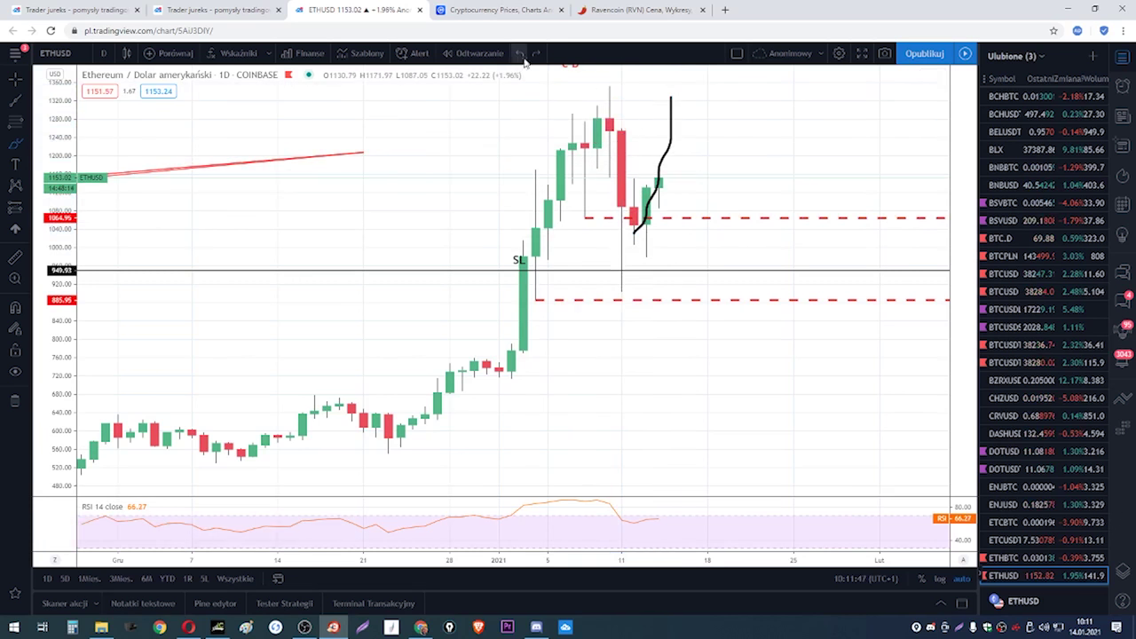
# - Underline the January 11 low with the brush, add small loops beside the low and the January top, and undo the loops
pyautogui.moveTo(613, 291)
pyautogui.mouseDown()
pyautogui.moveTo(680, 287)
pyautogui.moveTo(659, 300)
pyautogui.moveTo(680, 305)
pyautogui.moveTo(661, 305)
pyautogui.mouseUp()
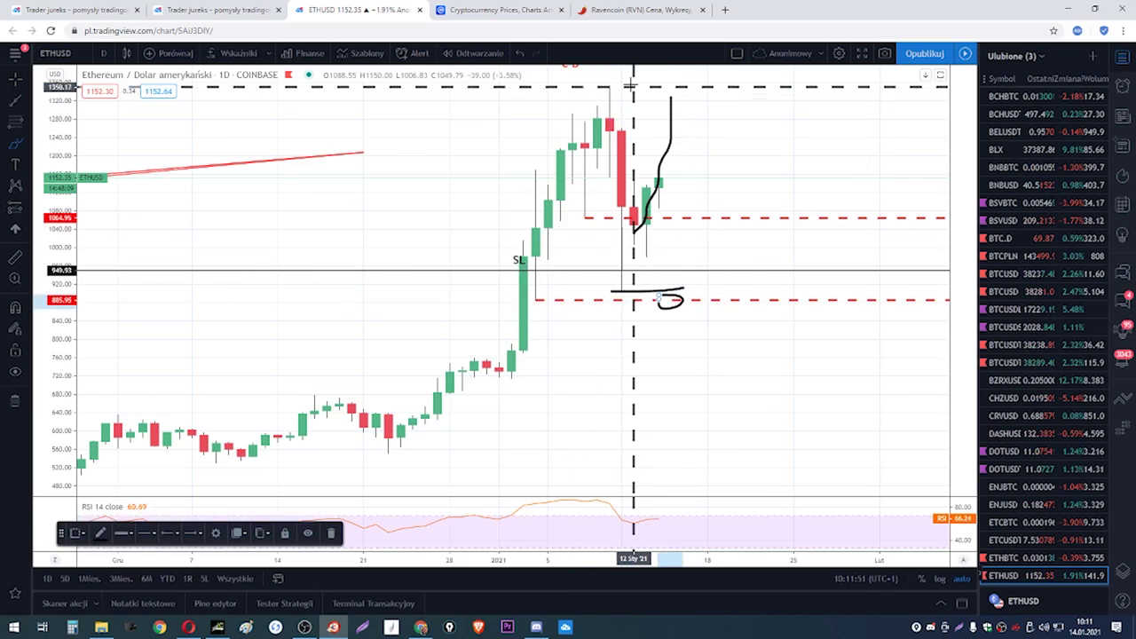
pyautogui.moveTo(633, 78); pyautogui.dragTo(636, 89)
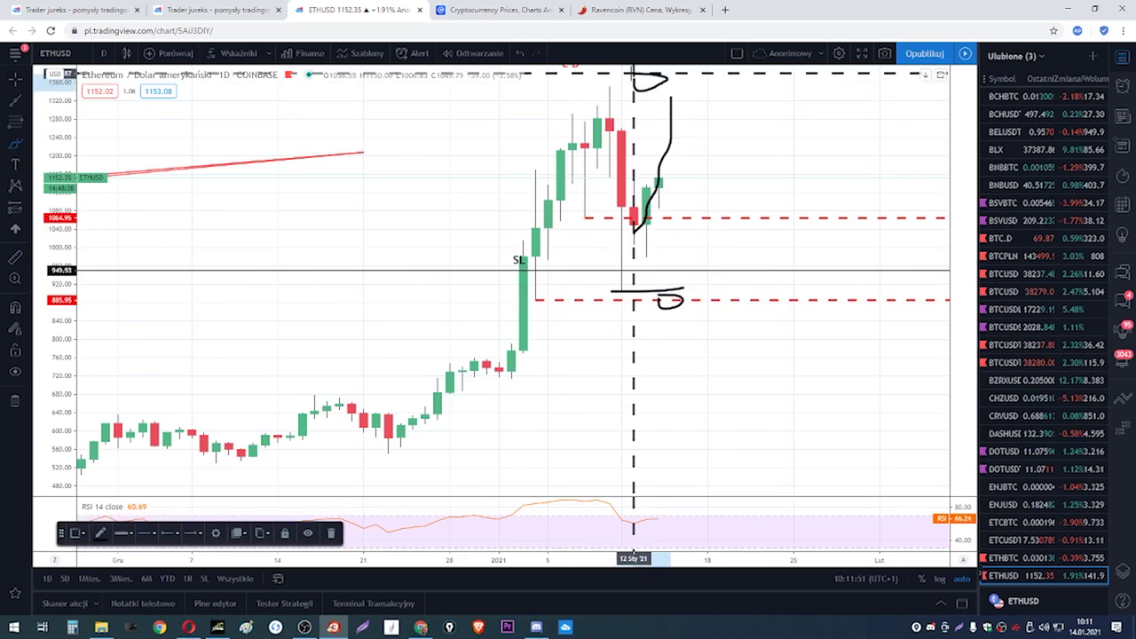
pyautogui.click(520, 55)
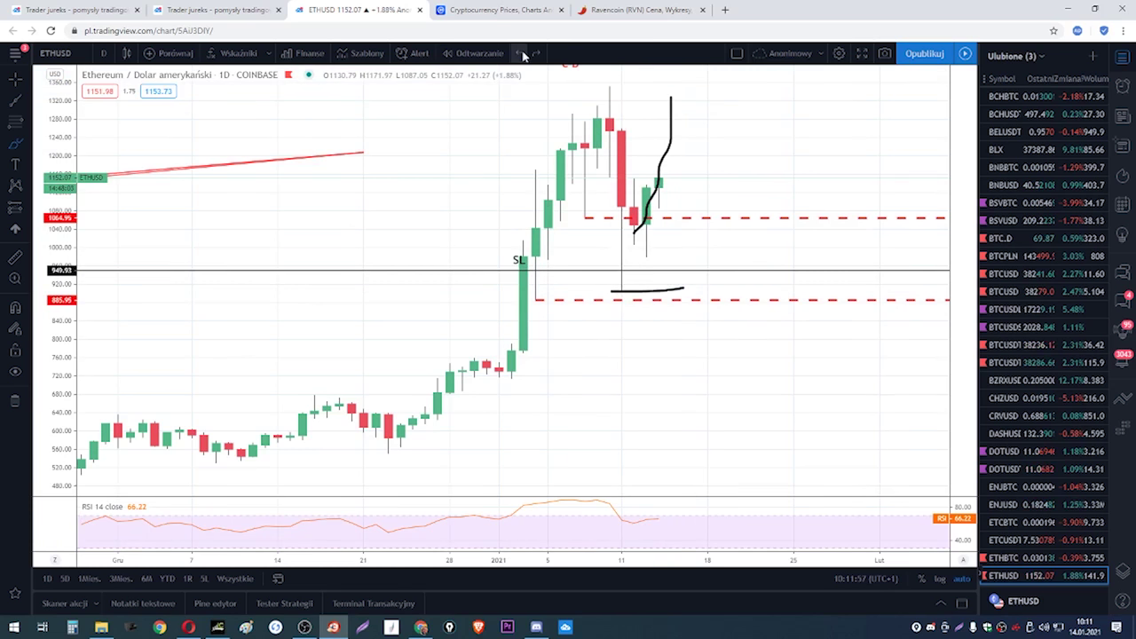
# - Brush a stepped decline from the latest candle to the 885.95 dashed line, circle its end, and undo the strokes
pyautogui.moveTo(660, 171)
pyautogui.mouseDown()
pyautogui.moveTo(696, 286)
pyautogui.moveTo(685, 313)
pyautogui.moveTo(671, 295)
pyautogui.mouseUp()
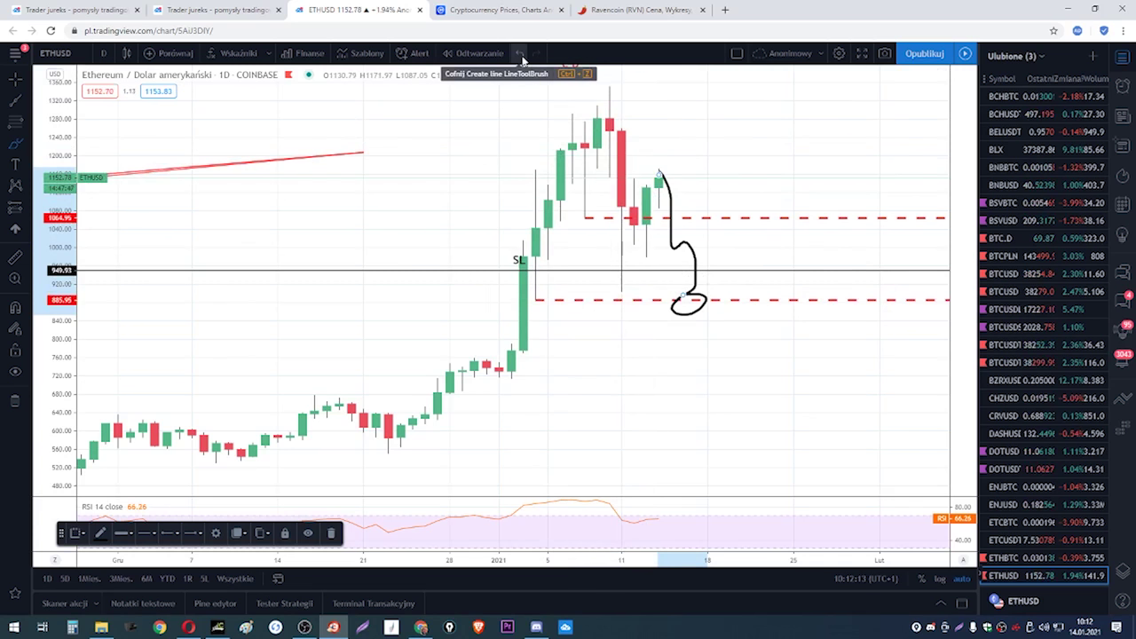
pyautogui.click(522, 55)
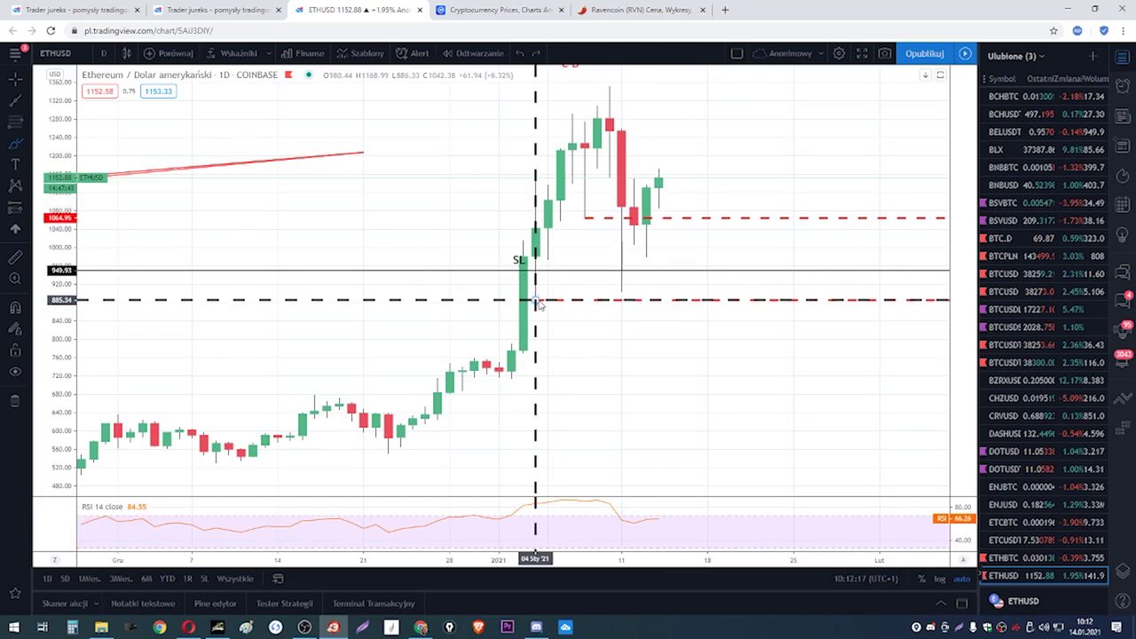
# - Brush a steepening curve beneath the advance since December, add an arc turning over at its end, and undo the strokes
pyautogui.scroll(-3, 490, 410)
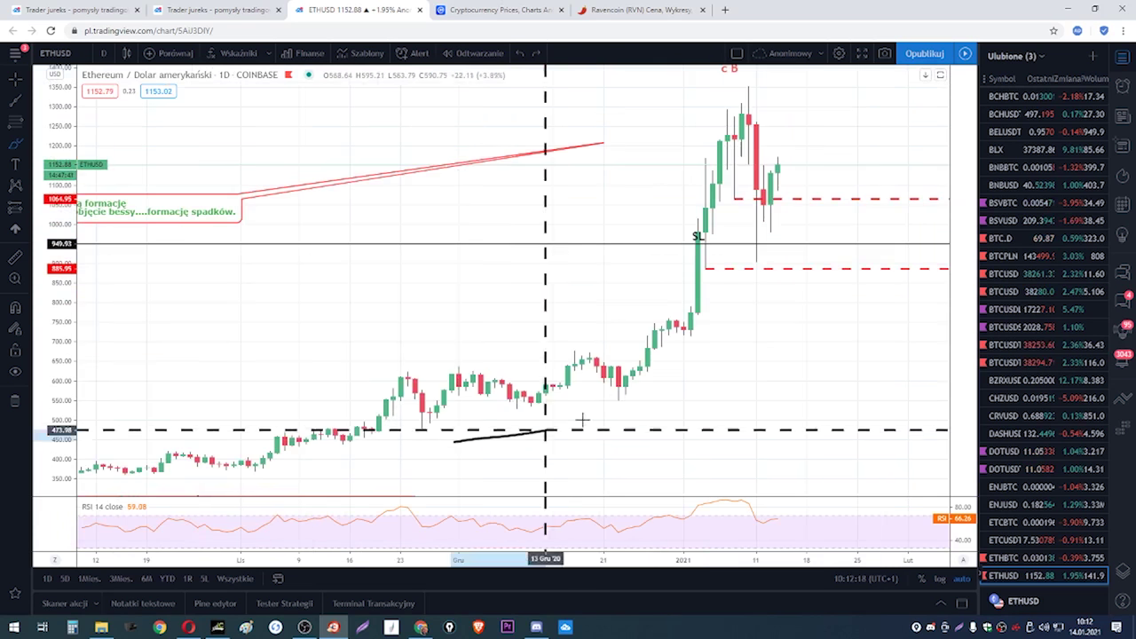
pyautogui.moveTo(545, 430)
pyautogui.mouseDown()
pyautogui.moveTo(759, 258)
pyautogui.moveTo(807, 148)
pyautogui.moveTo(784, 153)
pyautogui.moveTo(828, 182)
pyautogui.mouseUp()
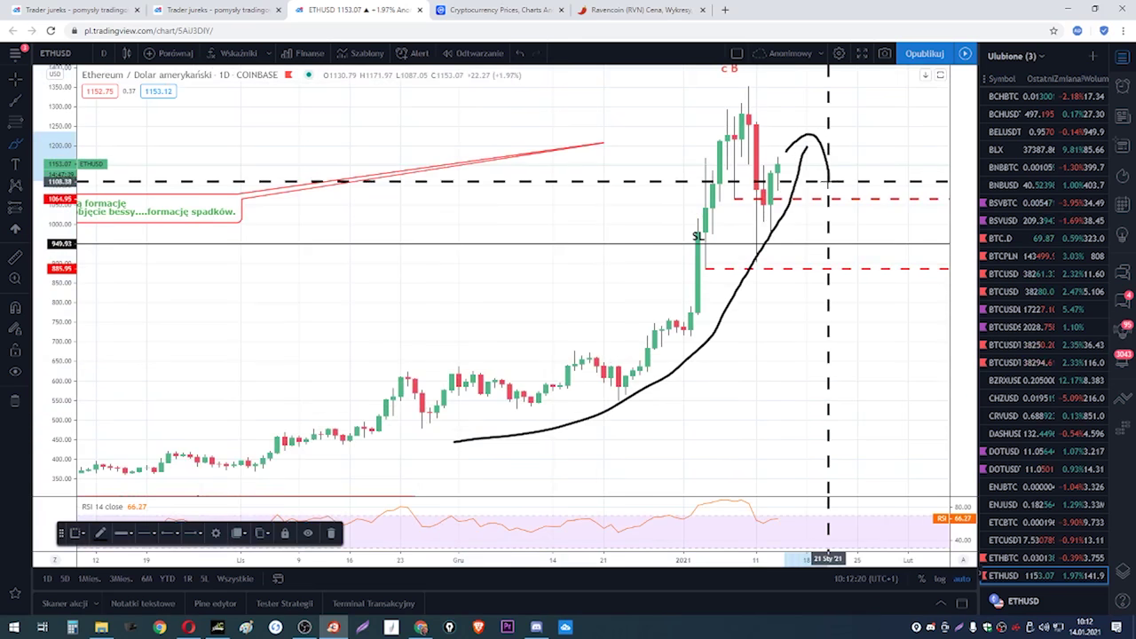
pyautogui.click(519, 55)
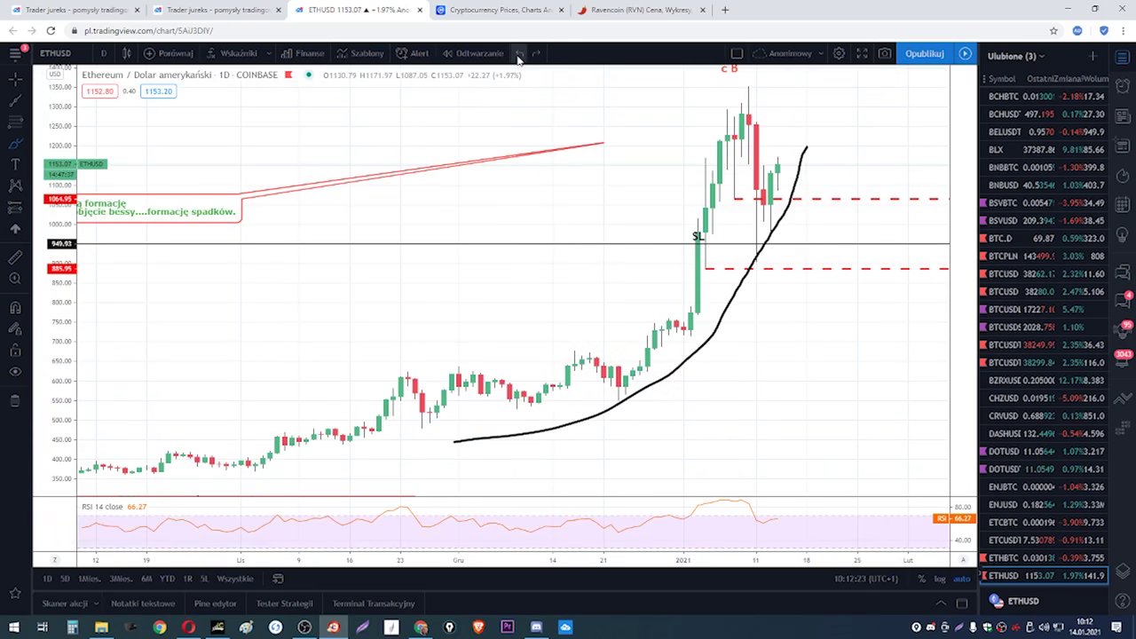
# - Switch the ETHUSD chart from the daily to the 4-hour interval, showing late December to mid-January
pyautogui.scroll(2, 672, 197)
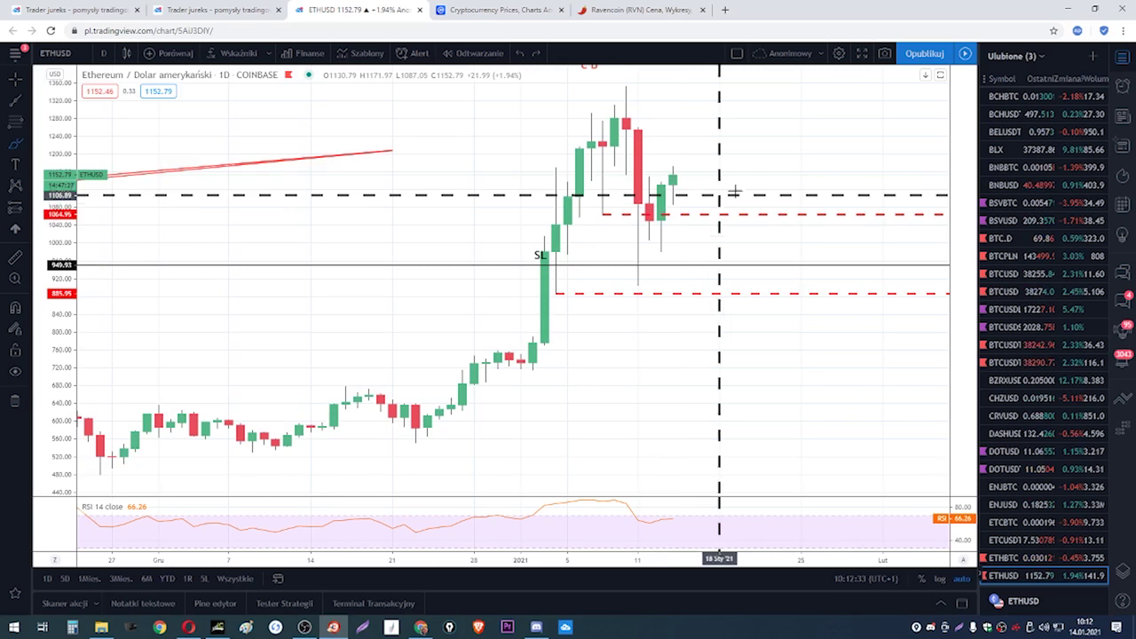
pyautogui.scroll(3, 1003, 222)
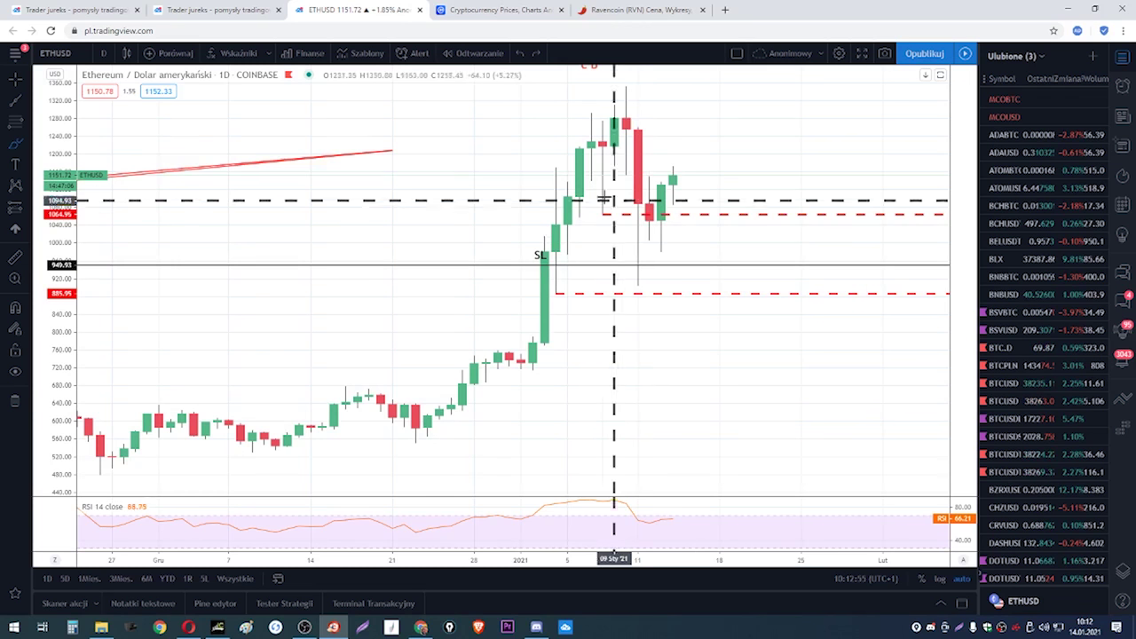
pyautogui.click(104, 54)
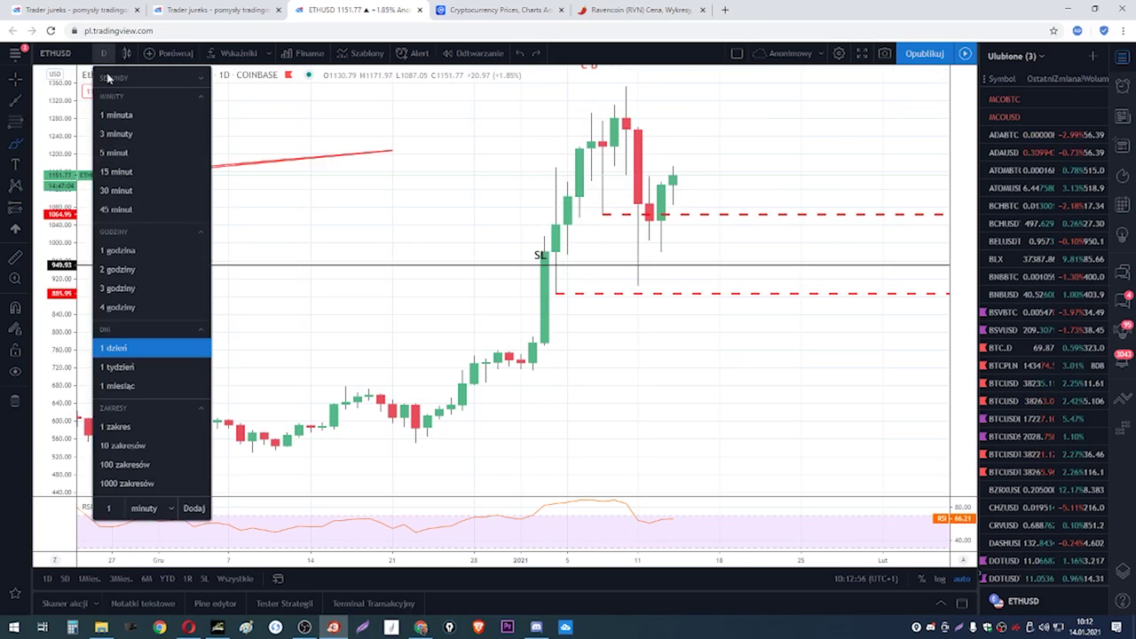
pyautogui.click(132, 307)
pyautogui.scroll(-3, 431, 228)
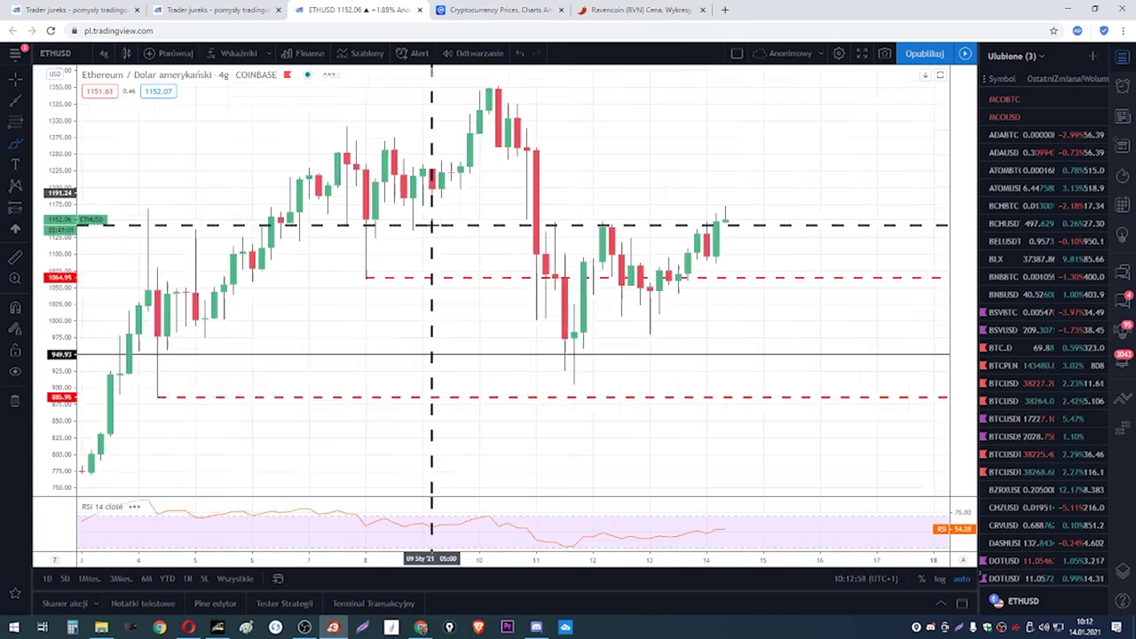
pyautogui.scroll(-2, 586, 161)
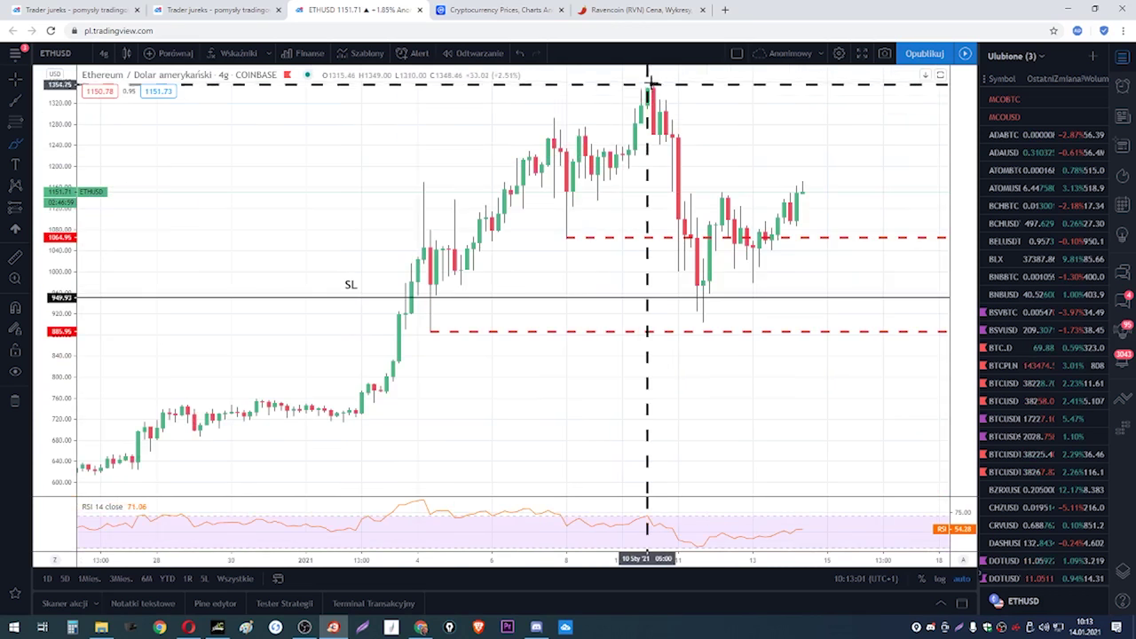
# - Trace the decline from the January 10 top to the January 11 low with the brush, and undo the stroke
pyautogui.moveTo(652, 86); pyautogui.dragTo(703, 316)
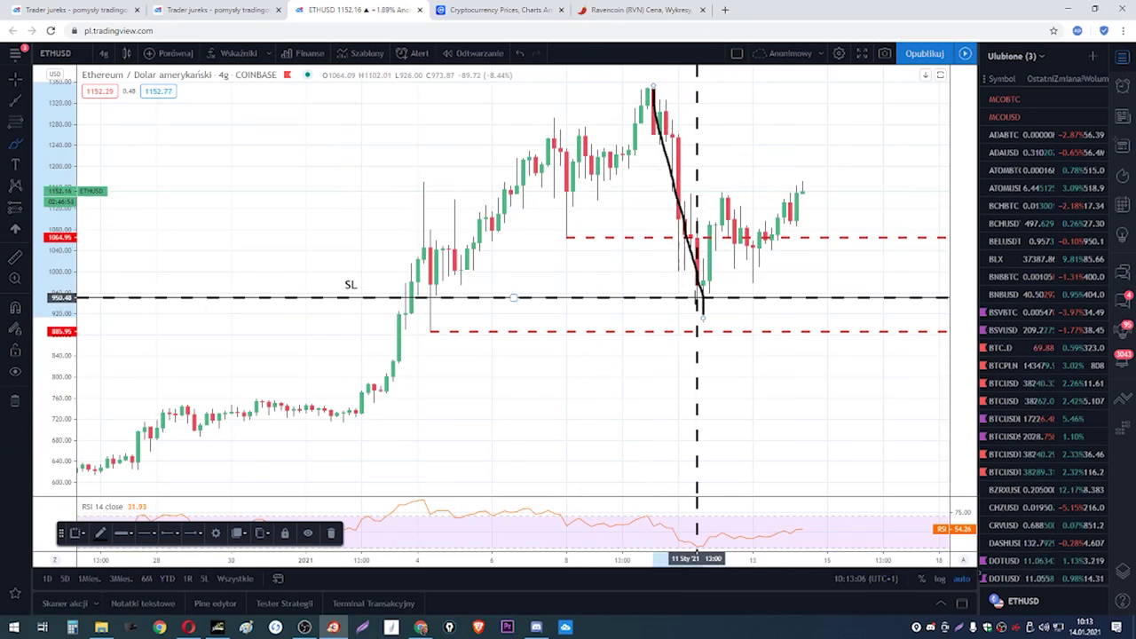
pyautogui.moveTo(654, 364); pyautogui.dragTo(477, 378)
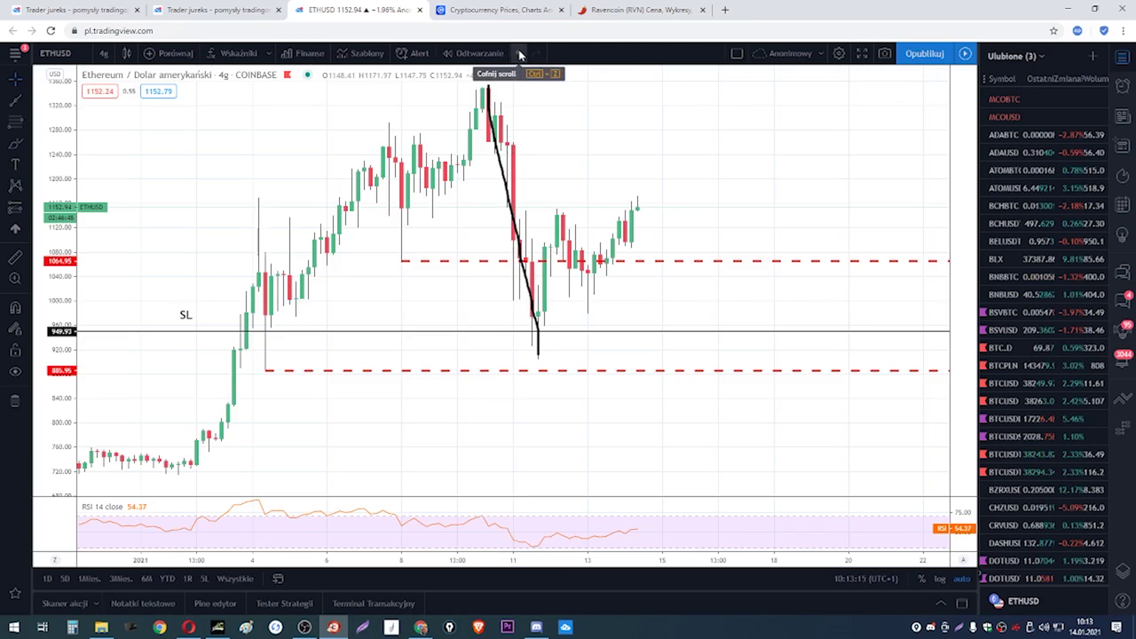
pyautogui.click(519, 55)
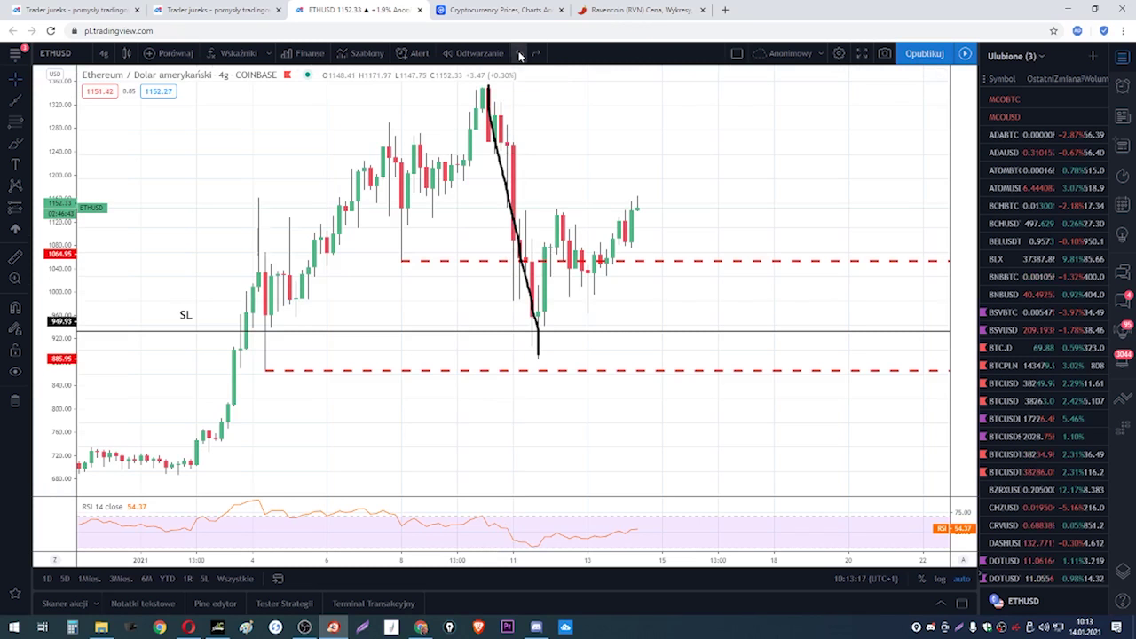
pyautogui.click(520, 55)
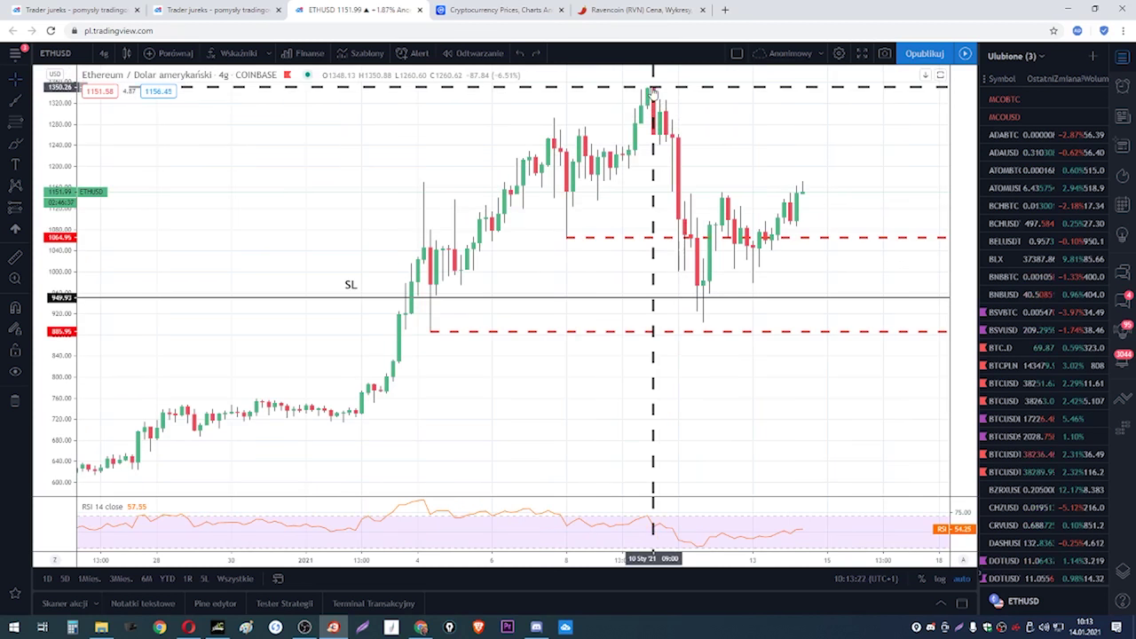
# - Brush an up-down-up path from the January 11 low past the latest candle, and write A beneath that low
pyautogui.moveTo(654, 91); pyautogui.dragTo(672, 168)
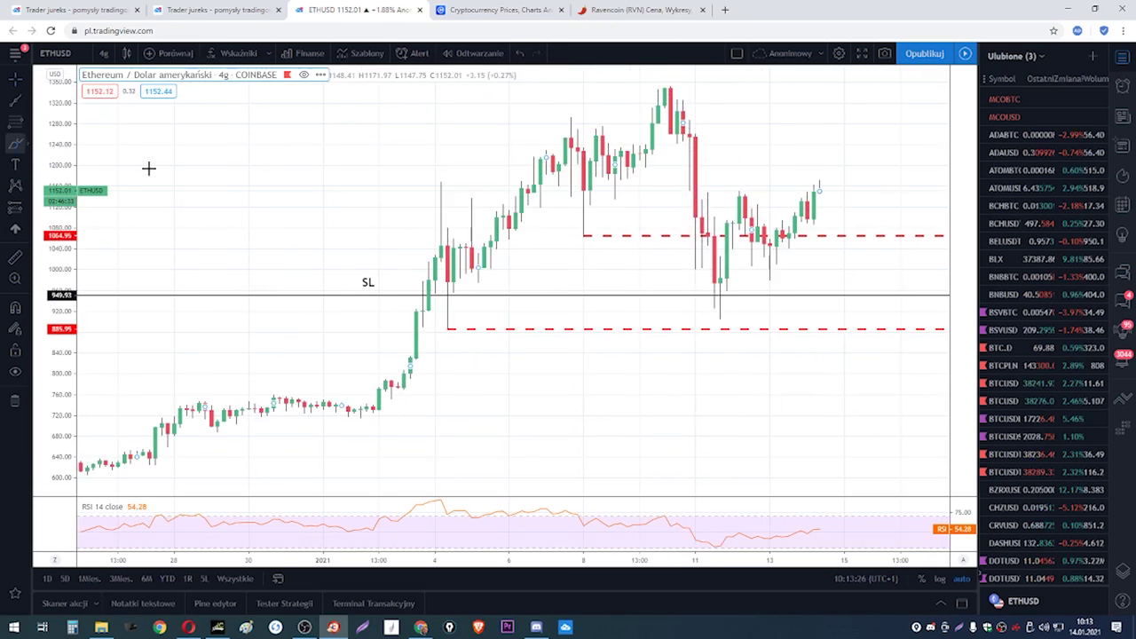
pyautogui.moveTo(715, 316)
pyautogui.mouseDown()
pyautogui.moveTo(751, 206)
pyautogui.moveTo(773, 263)
pyautogui.moveTo(832, 165)
pyautogui.moveTo(845, 121)
pyautogui.mouseUp()
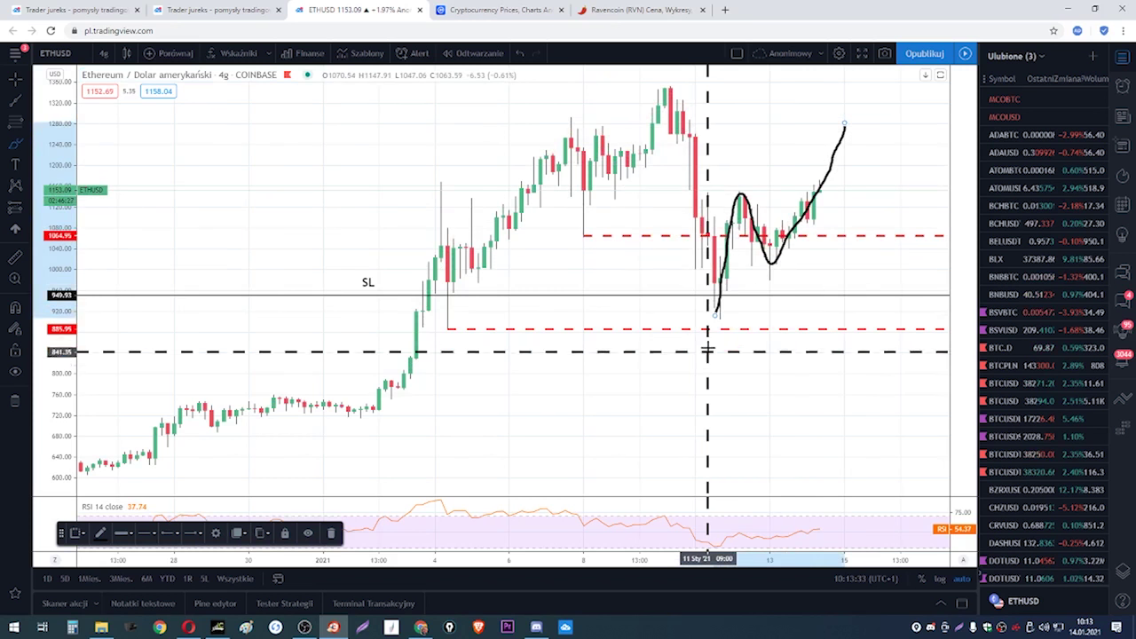
pyautogui.moveTo(698, 355)
pyautogui.mouseDown()
pyautogui.moveTo(718, 314)
pyautogui.moveTo(732, 358)
pyautogui.moveTo(739, 332)
pyautogui.mouseUp()
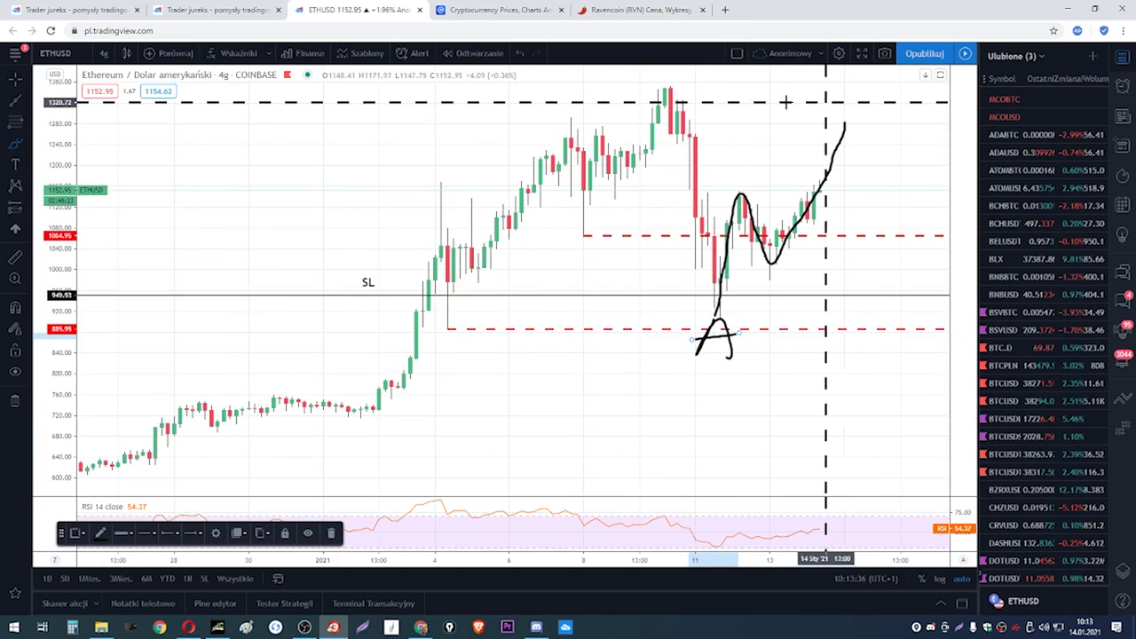
# - Brush a slightly falling line from the January top and a rising line beneath the lows, and undo all the brush strokes
pyautogui.moveTo(657, 87); pyautogui.dragTo(919, 114)
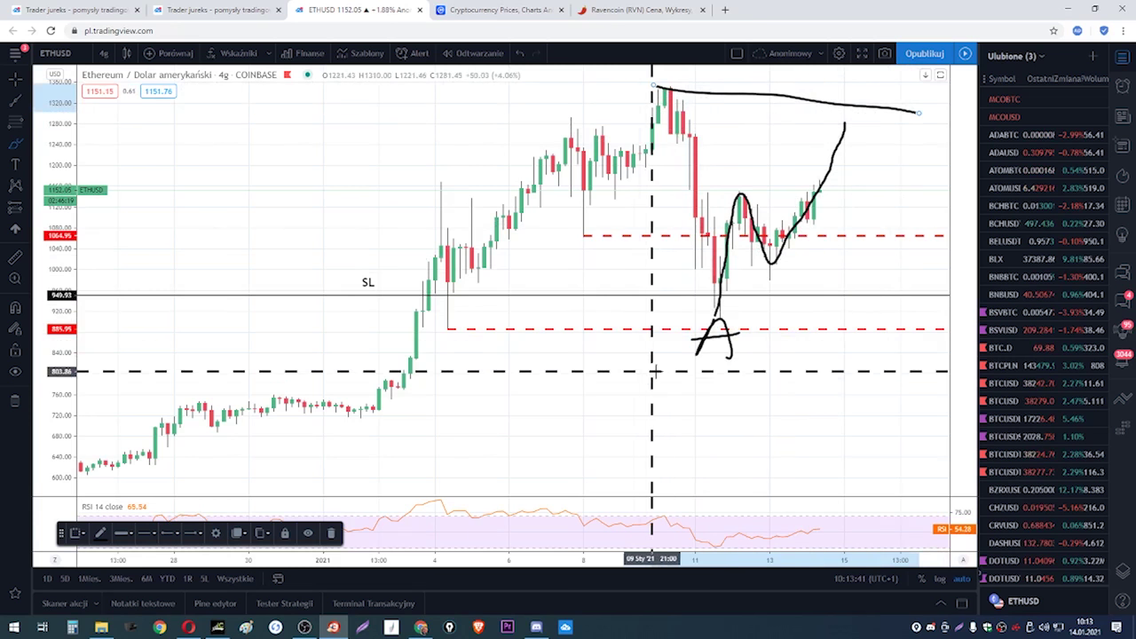
pyautogui.moveTo(672, 377); pyautogui.dragTo(729, 316)
pyautogui.moveTo(757, 274); pyautogui.dragTo(905, 108)
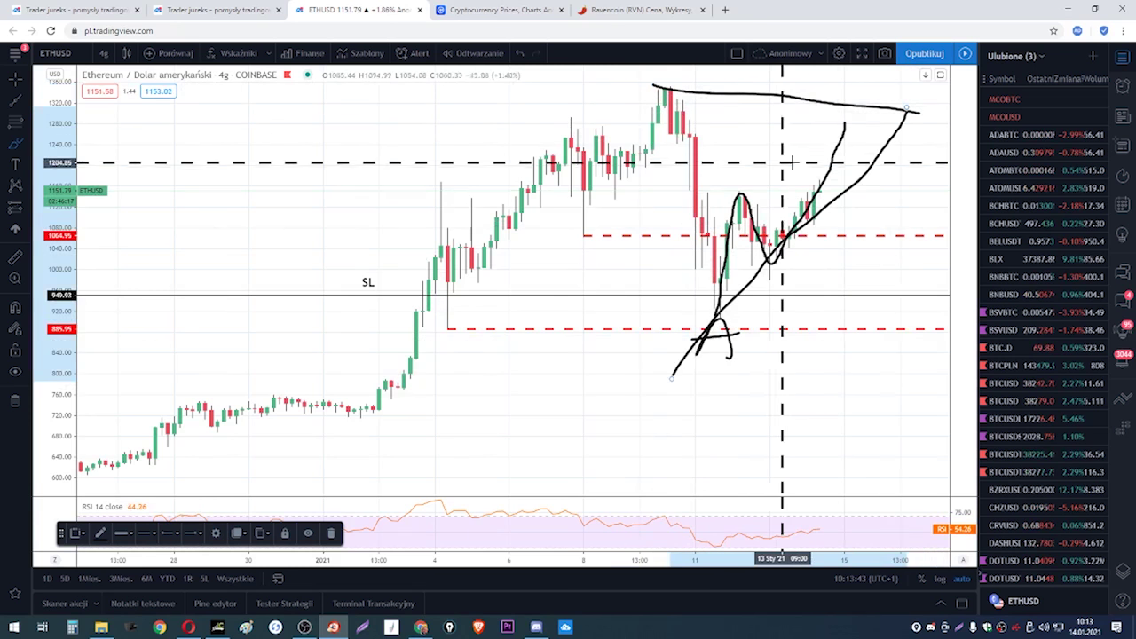
pyautogui.click(520, 54)
pyautogui.click(519, 53)
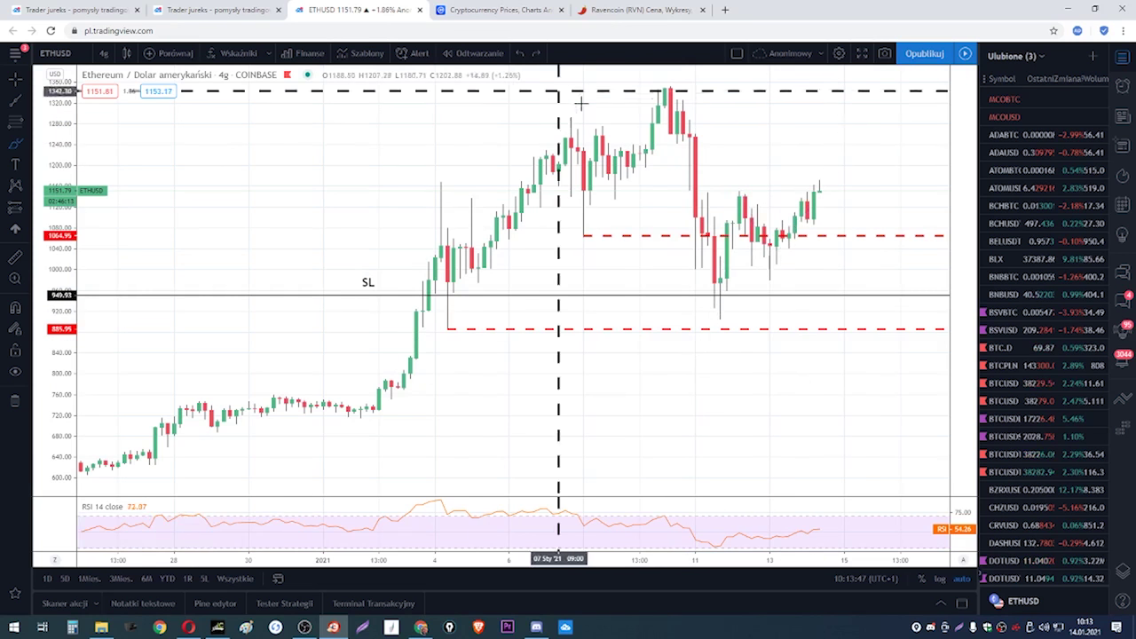
# - Brush a rebound from the January 11 low to the January top, frame it with a flat upper and rising lower line, and undo the strokes
pyautogui.moveTo(719, 310)
pyautogui.mouseDown()
pyautogui.moveTo(728, 236)
pyautogui.moveTo(777, 232)
pyautogui.moveTo(825, 87)
pyautogui.mouseUp()
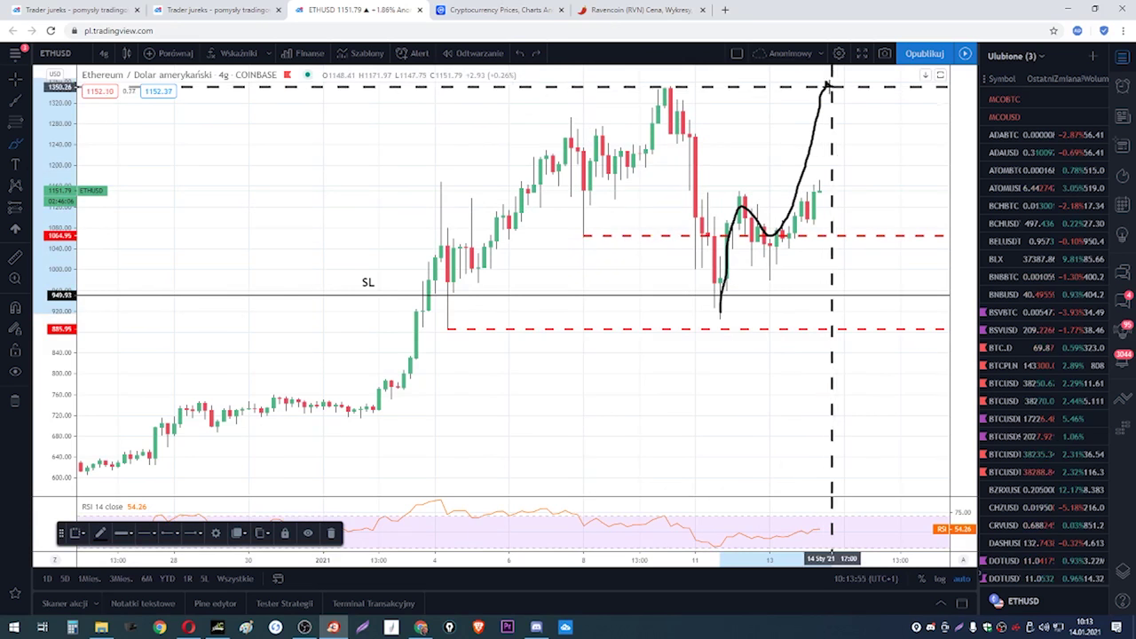
pyautogui.moveTo(831, 92); pyautogui.dragTo(838, 126)
pyautogui.moveTo(658, 86); pyautogui.dragTo(850, 79)
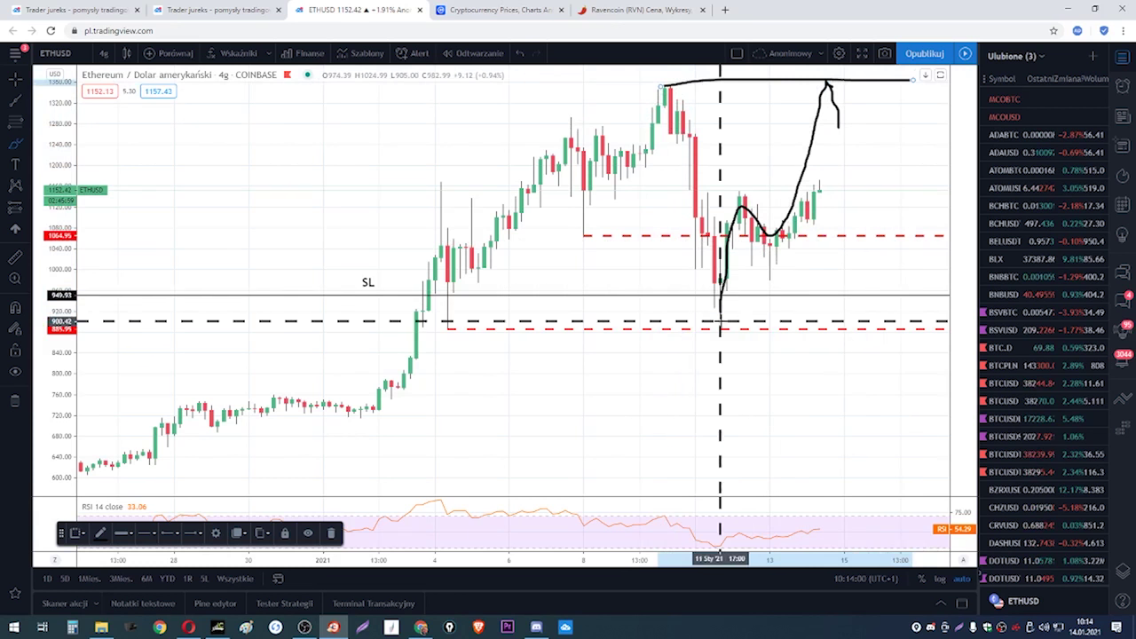
pyautogui.moveTo(721, 318); pyautogui.dragTo(920, 81)
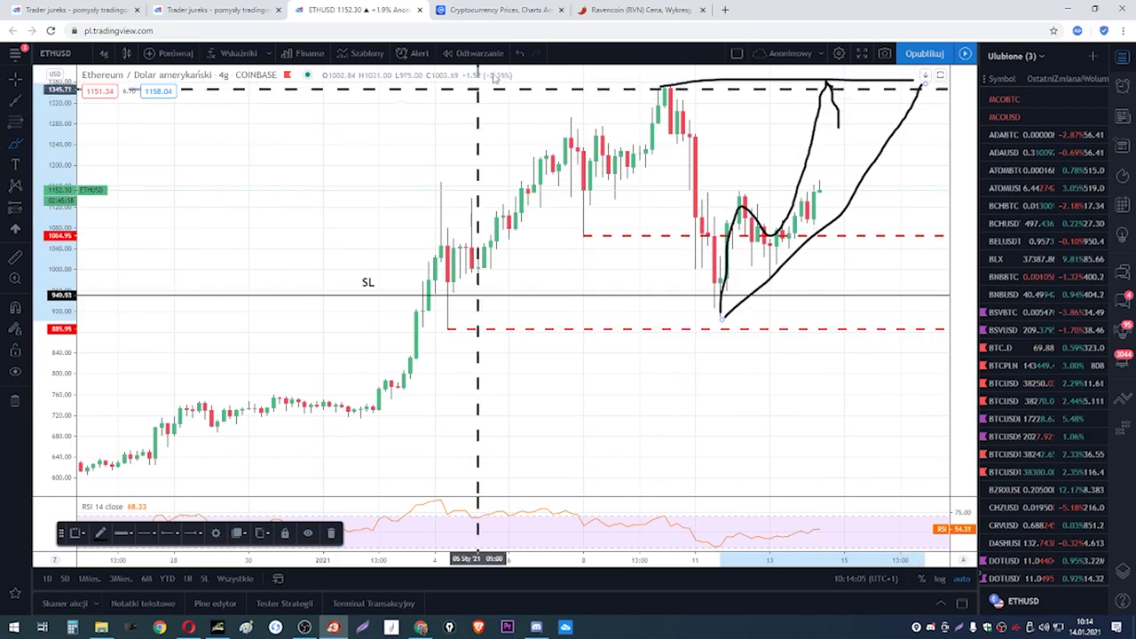
pyautogui.click(519, 54)
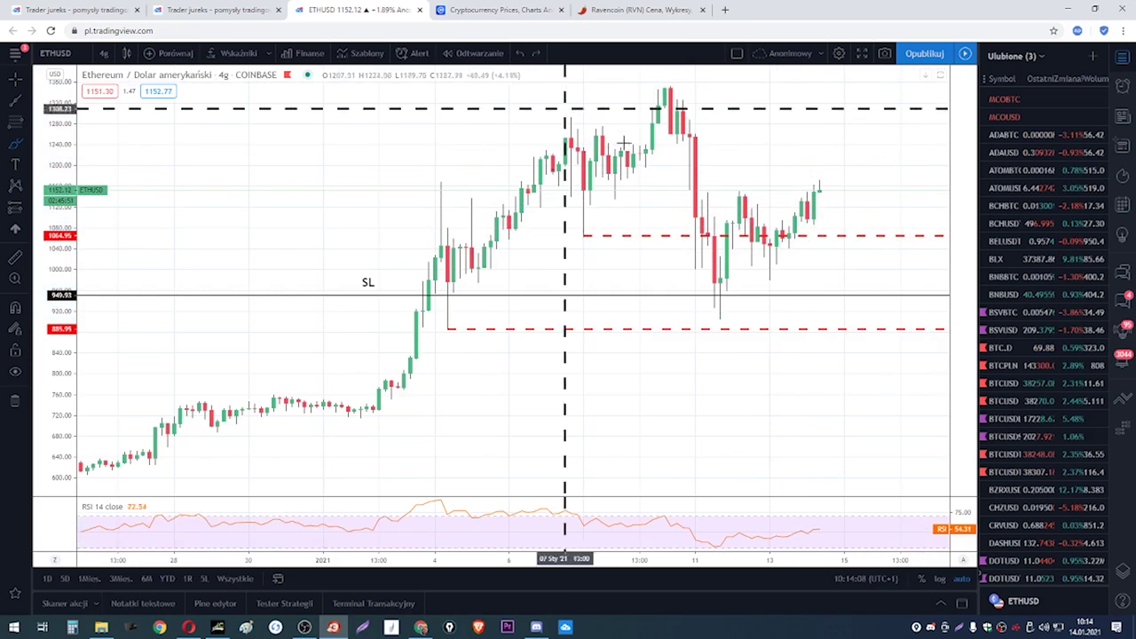
# - Trace the rebound from the January 11 low, loop the whole January correction with the brush, and undo both strokes
pyautogui.moveTo(721, 293); pyautogui.dragTo(819, 165)
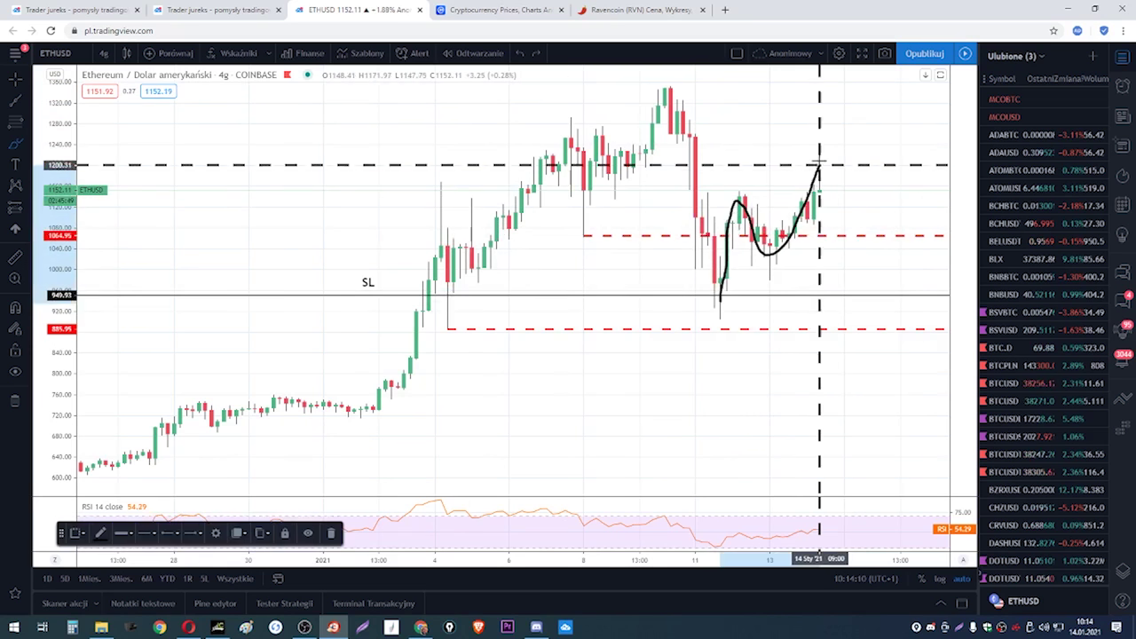
pyautogui.moveTo(674, 82)
pyautogui.mouseDown()
pyautogui.moveTo(646, 87)
pyautogui.moveTo(672, 286)
pyautogui.moveTo(857, 191)
pyautogui.moveTo(676, 80)
pyautogui.mouseUp()
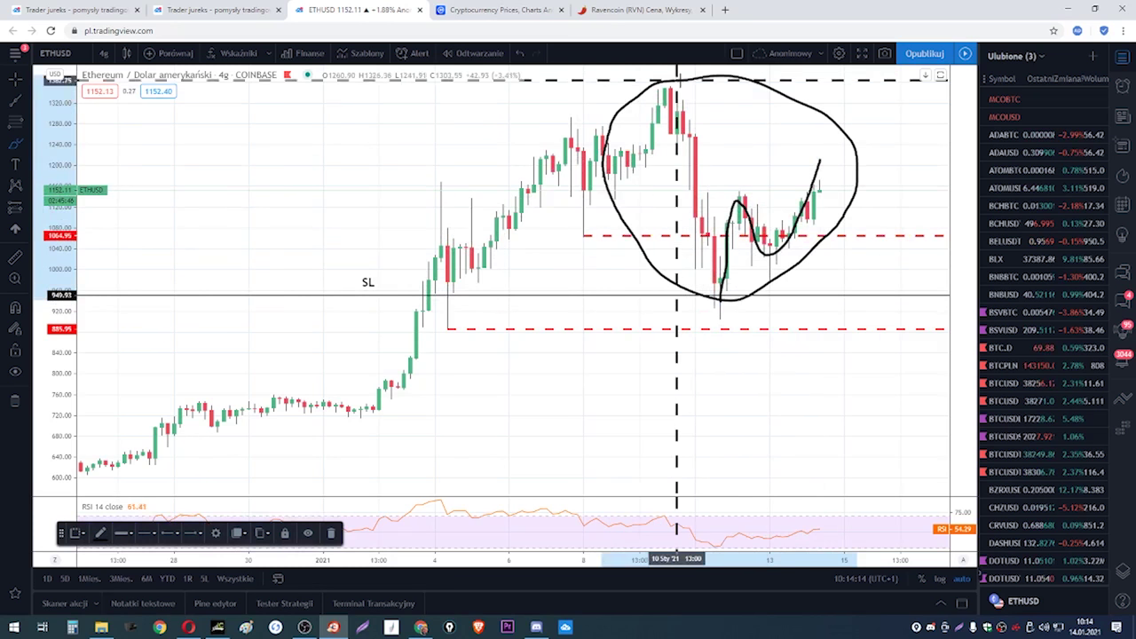
pyautogui.click(516, 59)
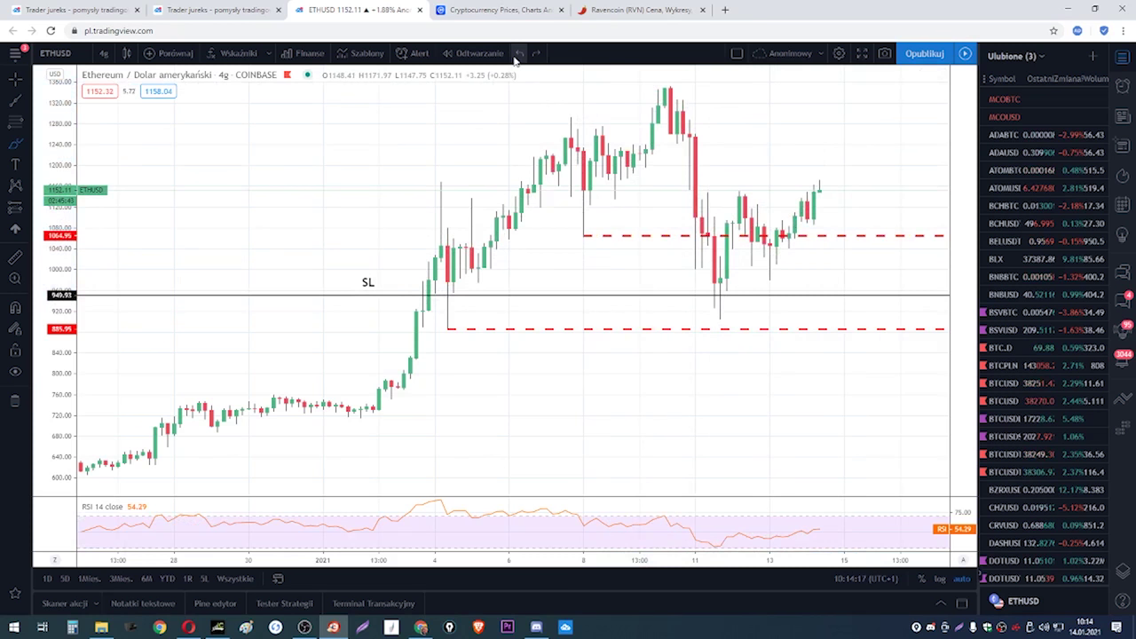
pyautogui.scroll(-3, 589, 166)
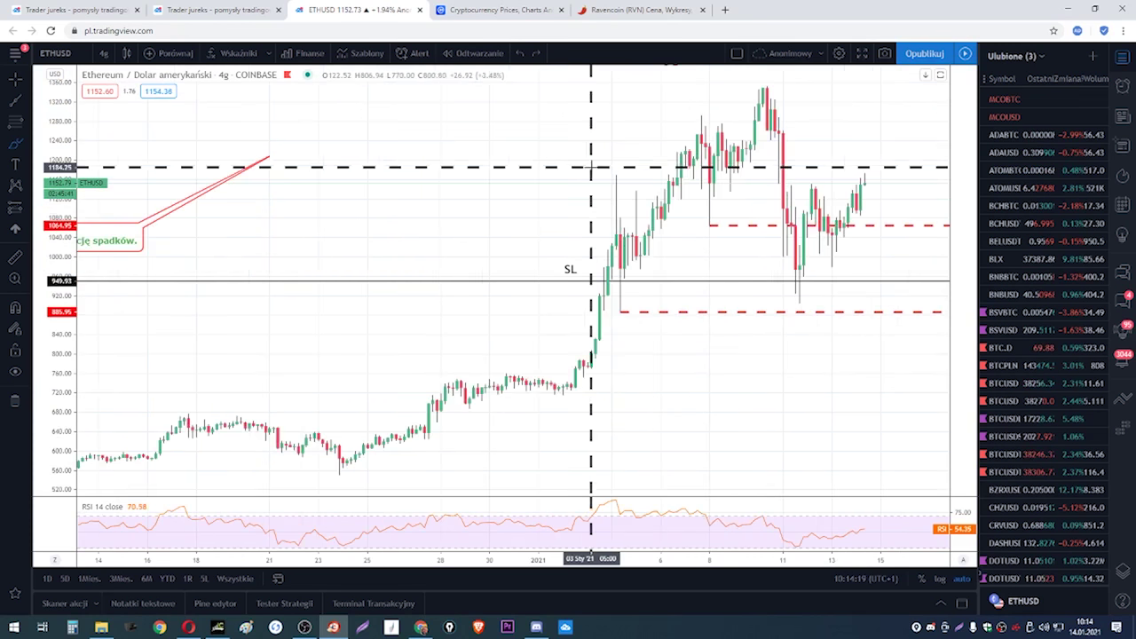
pyautogui.scroll(-2, 730, 384)
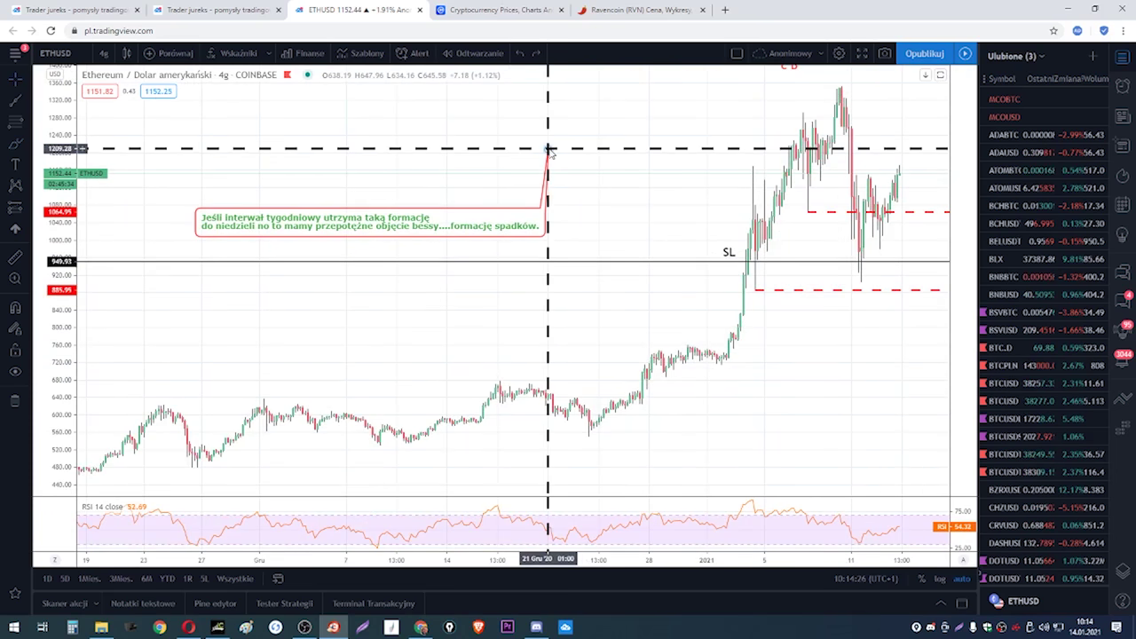
# - Point the weekly-formation callout at the January highs, and draw a yellow rectangle between about 980 and 886 across the January lows
pyautogui.moveTo(550, 152); pyautogui.dragTo(796, 92)
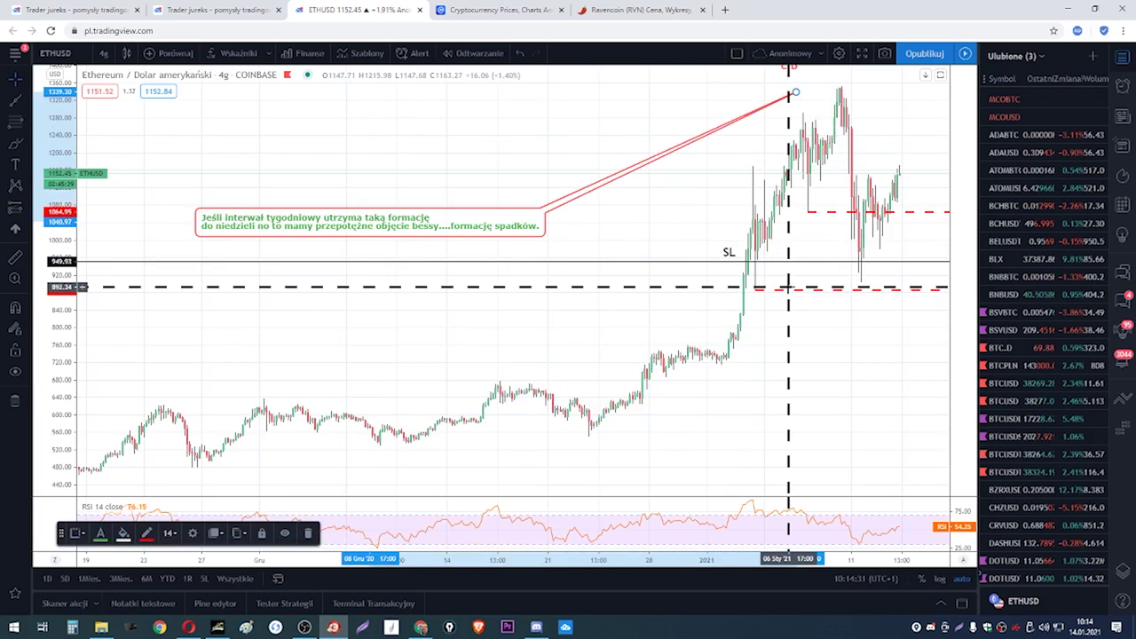
pyautogui.scroll(5, 789, 286)
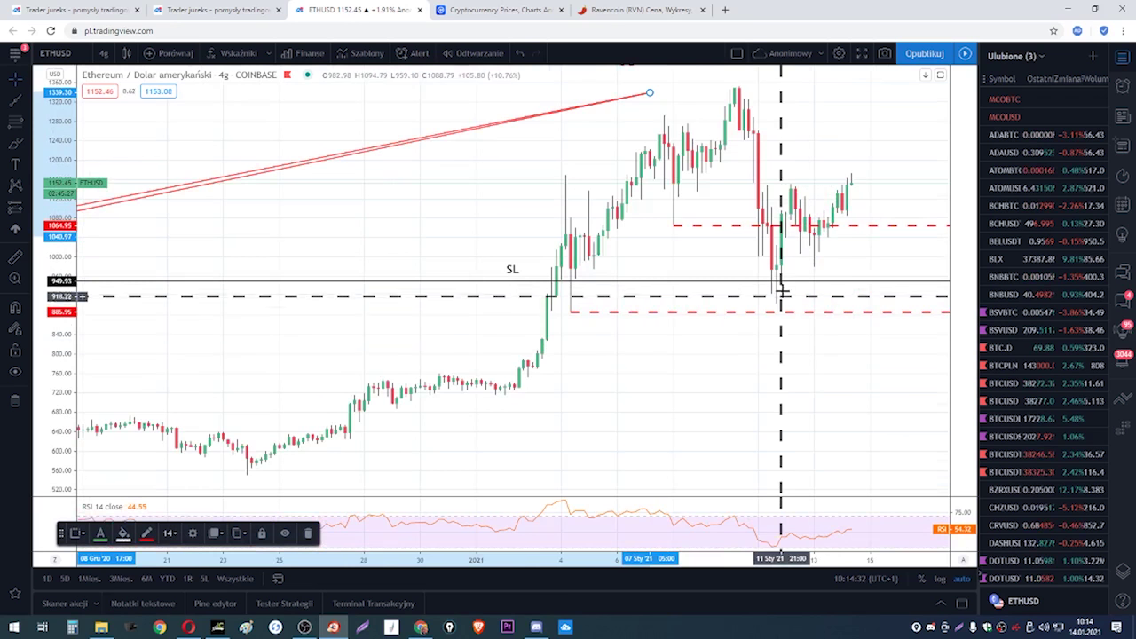
pyautogui.click(27, 124)
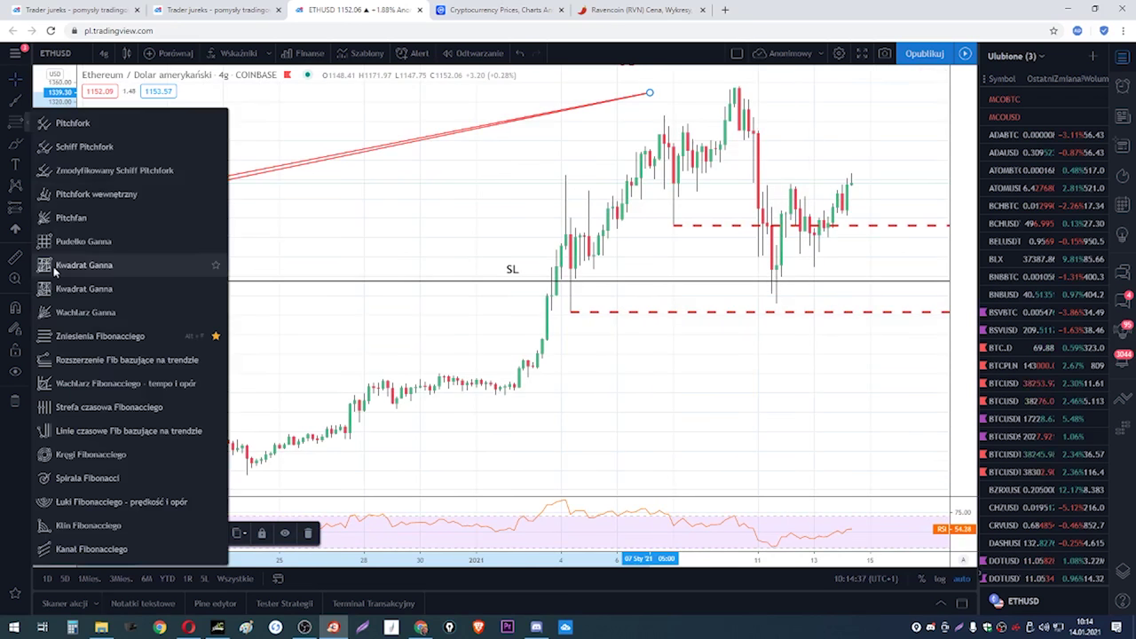
pyautogui.click(27, 146)
pyautogui.click(60, 215)
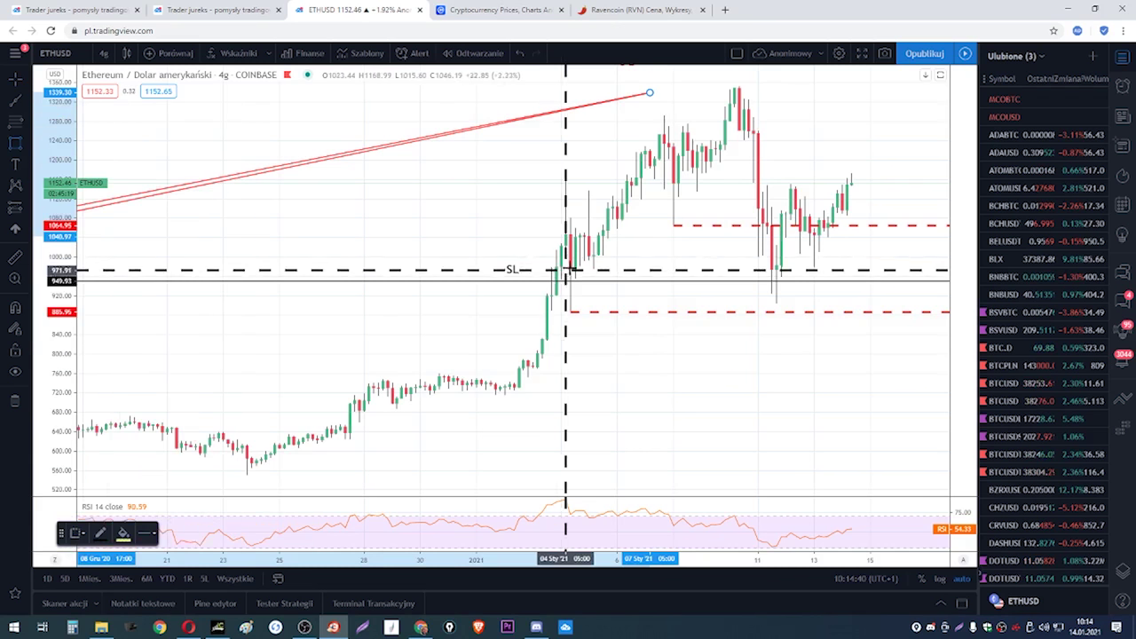
pyautogui.moveTo(570, 267)
pyautogui.mouseDown()
pyautogui.moveTo(664, 311)
pyautogui.moveTo(893, 311)
pyautogui.mouseUp()
pyautogui.click(665, 368)
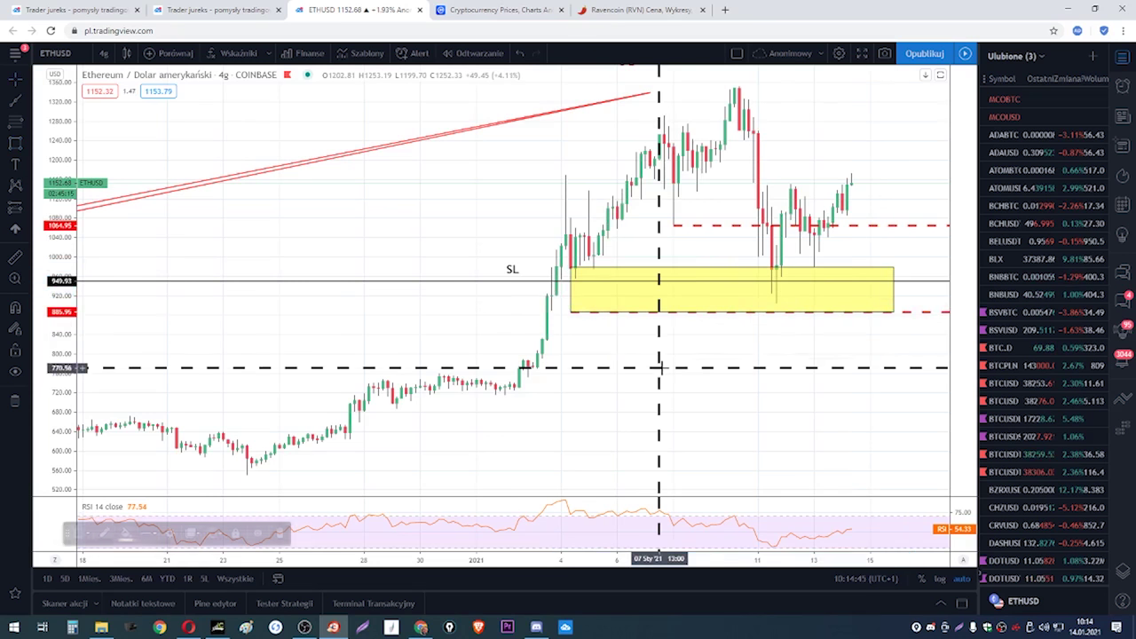
# - Switch the Ethereum chart to the 1-day interval
pyautogui.scroll(-10, 708, 333)
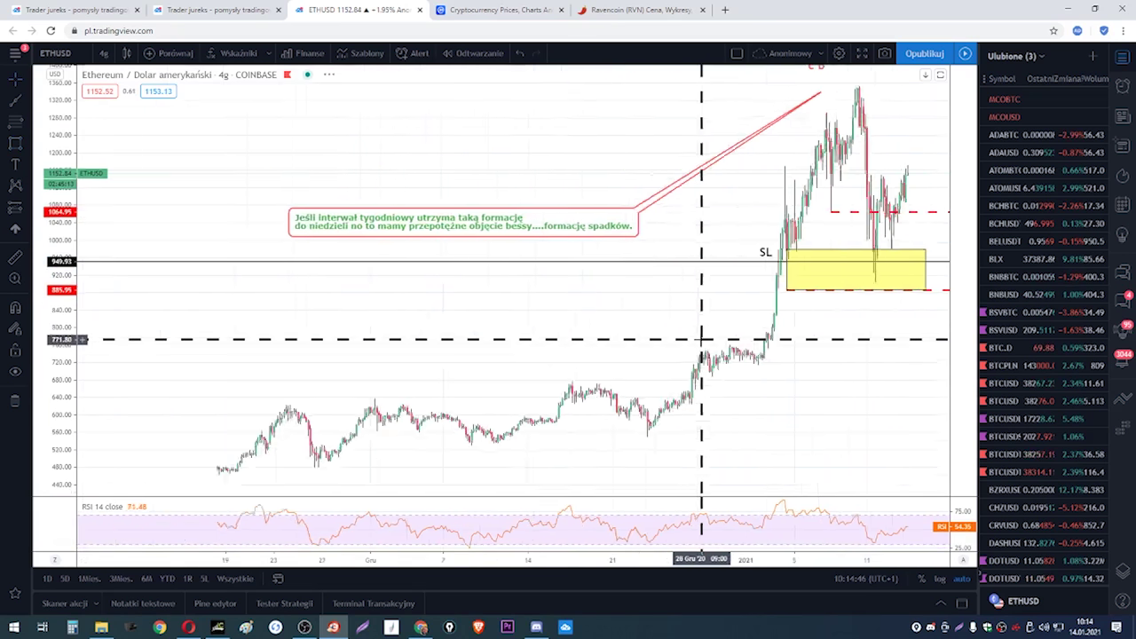
pyautogui.click(104, 54)
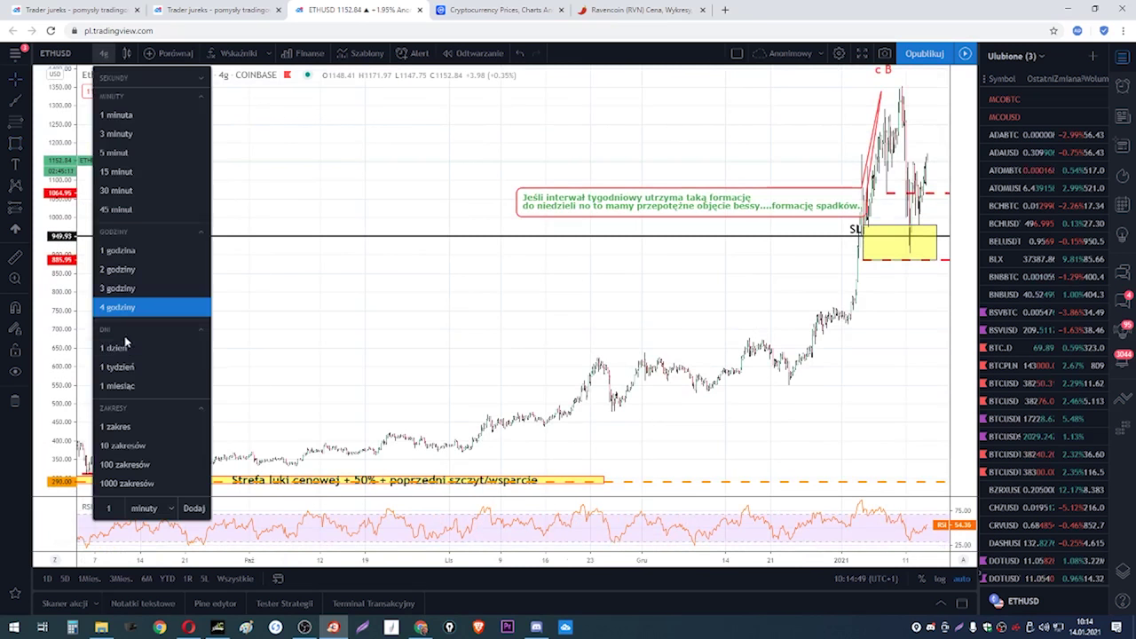
pyautogui.click(115, 348)
# - Draw a Fibonacci retracement over the June 2019 to March 2020 decline, and shift it so its 0 level sits at the January top, 1351.39
pyautogui.scroll(-3, 343, 317)
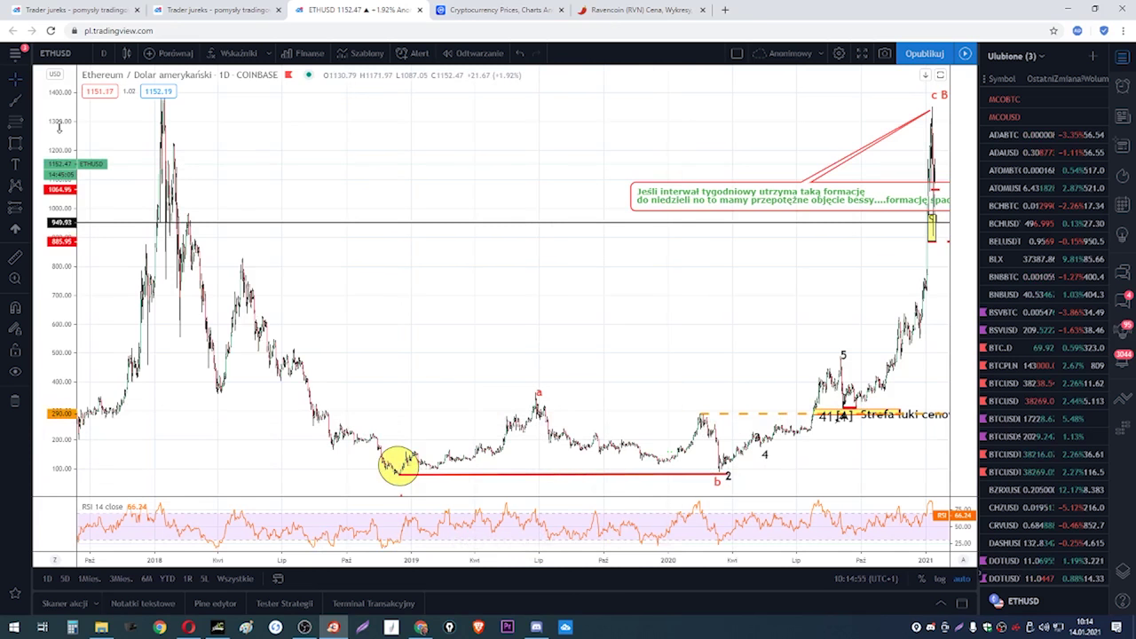
pyautogui.click(18, 124)
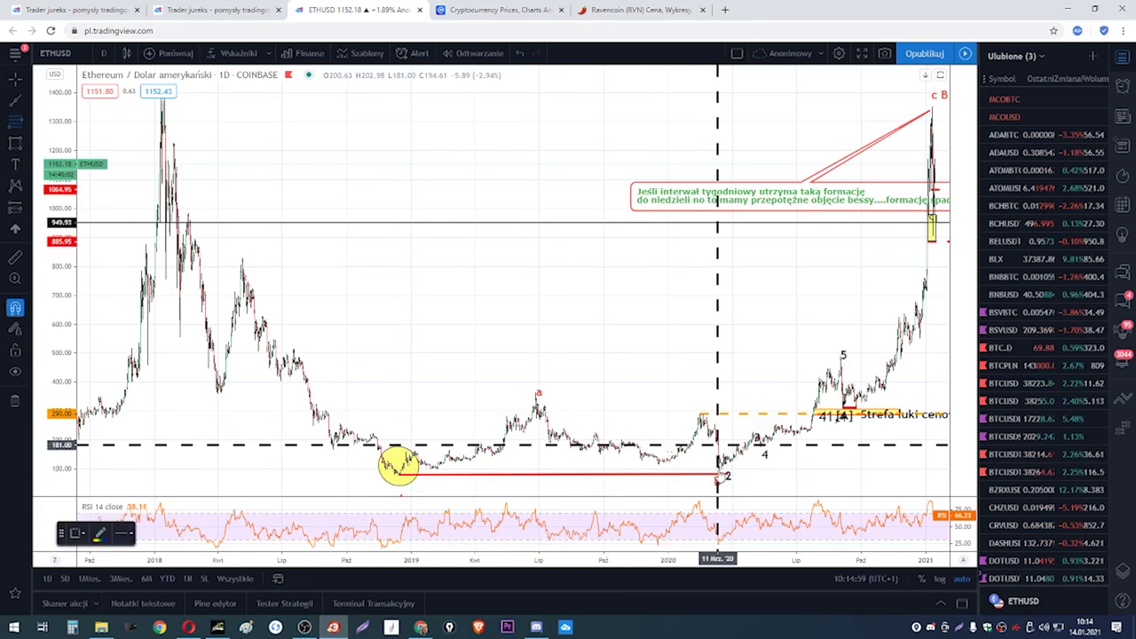
pyautogui.click(717, 469)
pyautogui.click(536, 390)
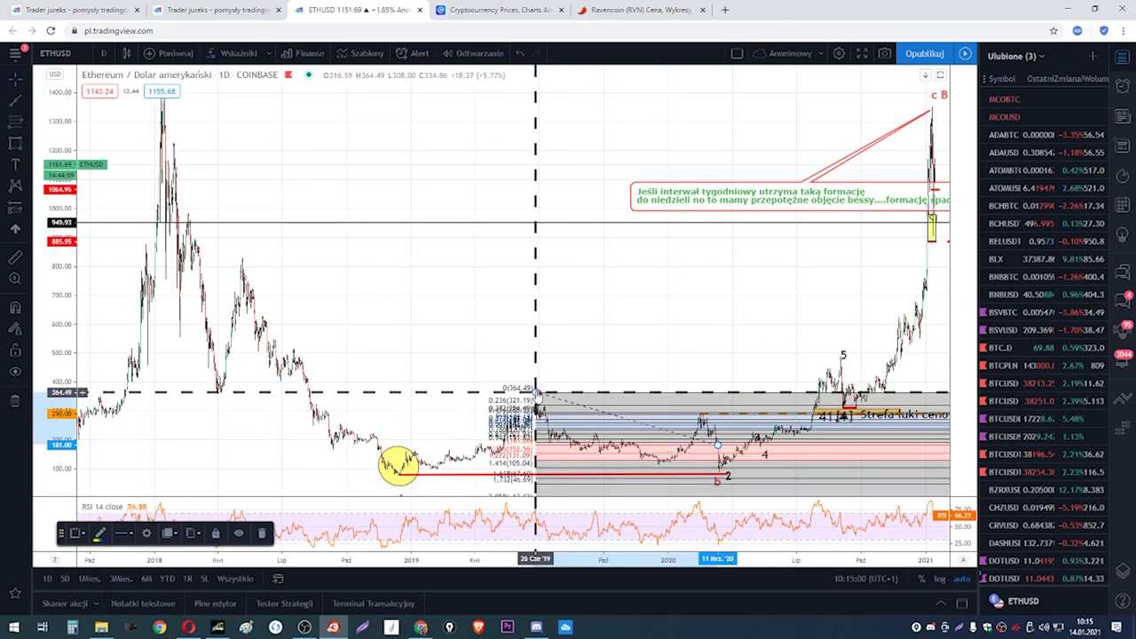
pyautogui.moveTo(717, 444)
pyautogui.mouseDown()
pyautogui.moveTo(719, 471)
pyautogui.moveTo(672, 439)
pyautogui.moveTo(840, 231)
pyautogui.moveTo(550, 204)
pyautogui.moveTo(672, 135)
pyautogui.mouseUp()
pyautogui.scroll(10, 672, 135)
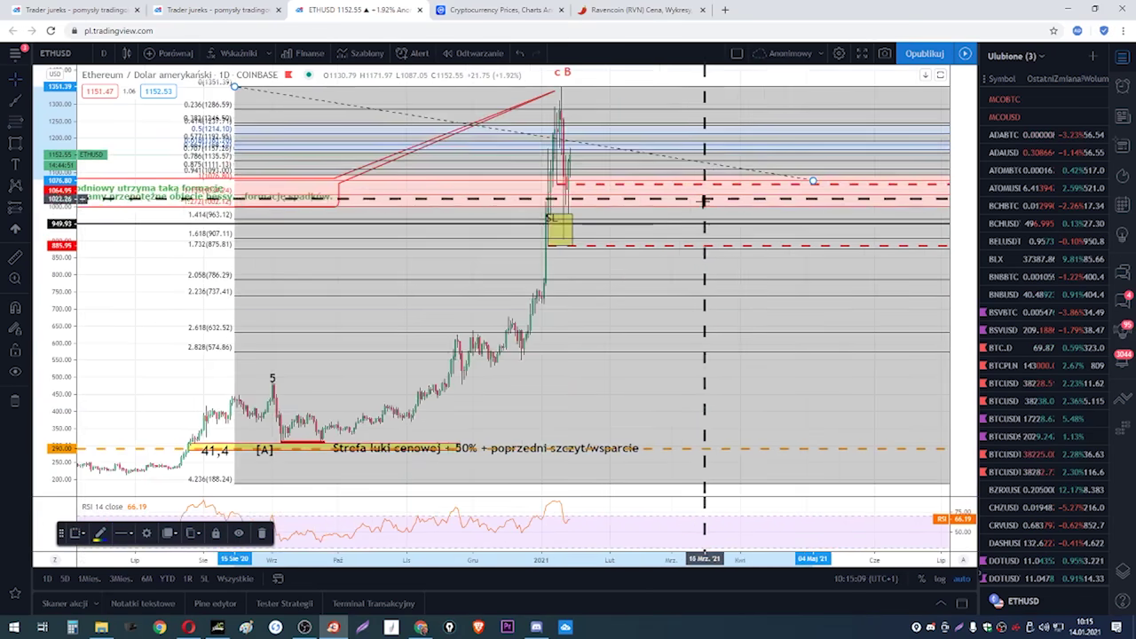
# - Draw a yellow rectangle from about 1075 down to 1002 between January 9 and 24, and delete the Fibonacci retracement
pyautogui.click(16, 143)
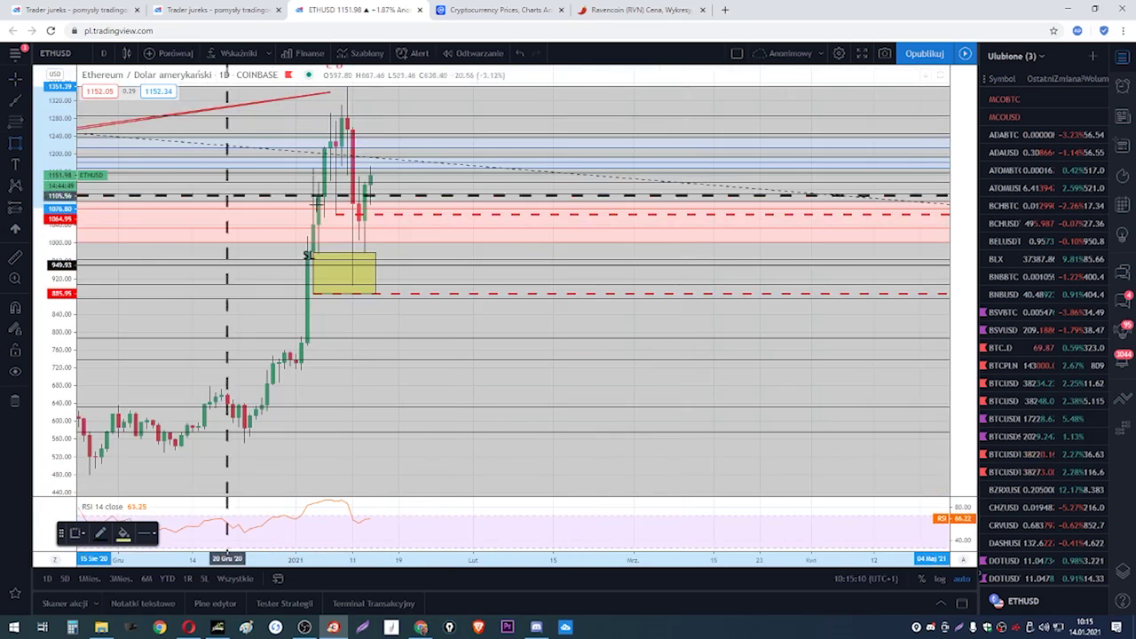
pyautogui.moveTo(341, 210); pyautogui.dragTo(427, 241)
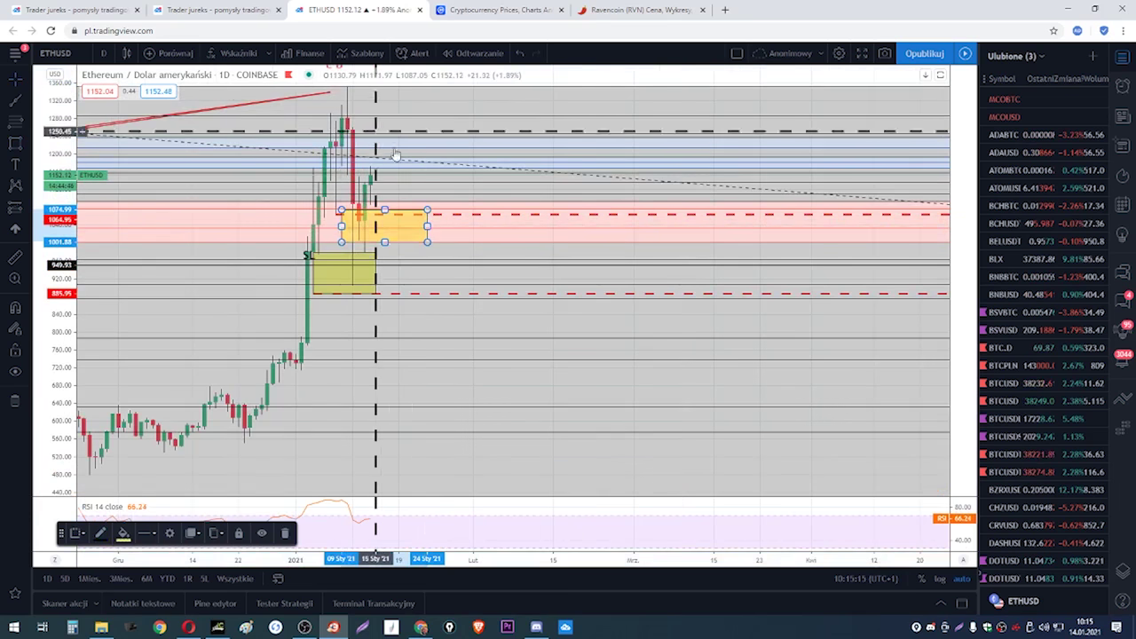
pyautogui.rightClick(405, 163)
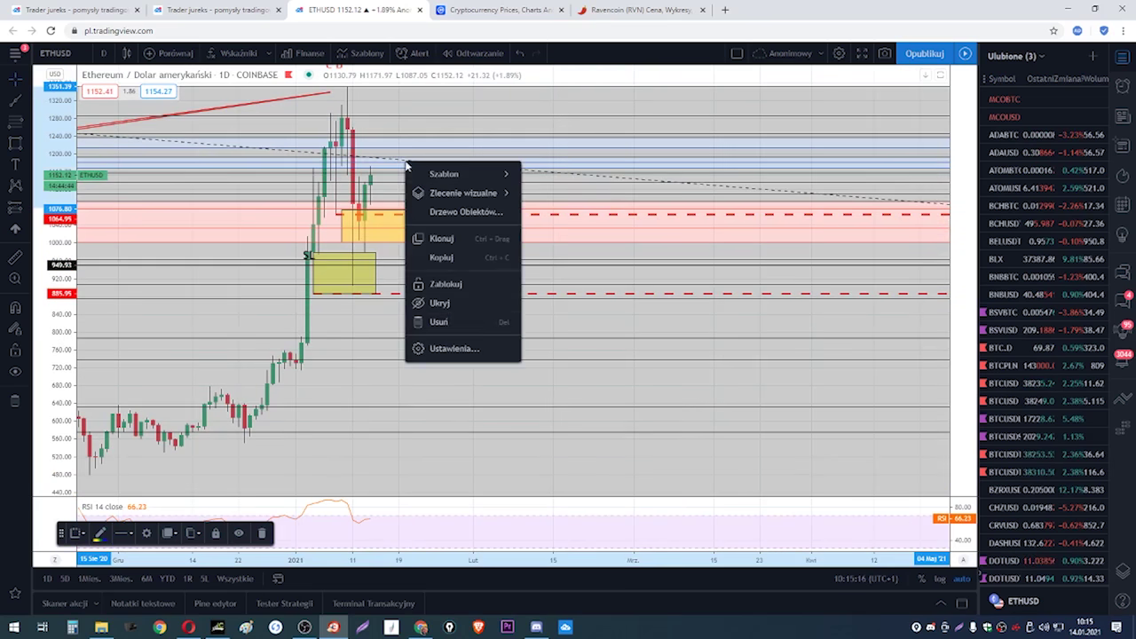
pyautogui.click(442, 321)
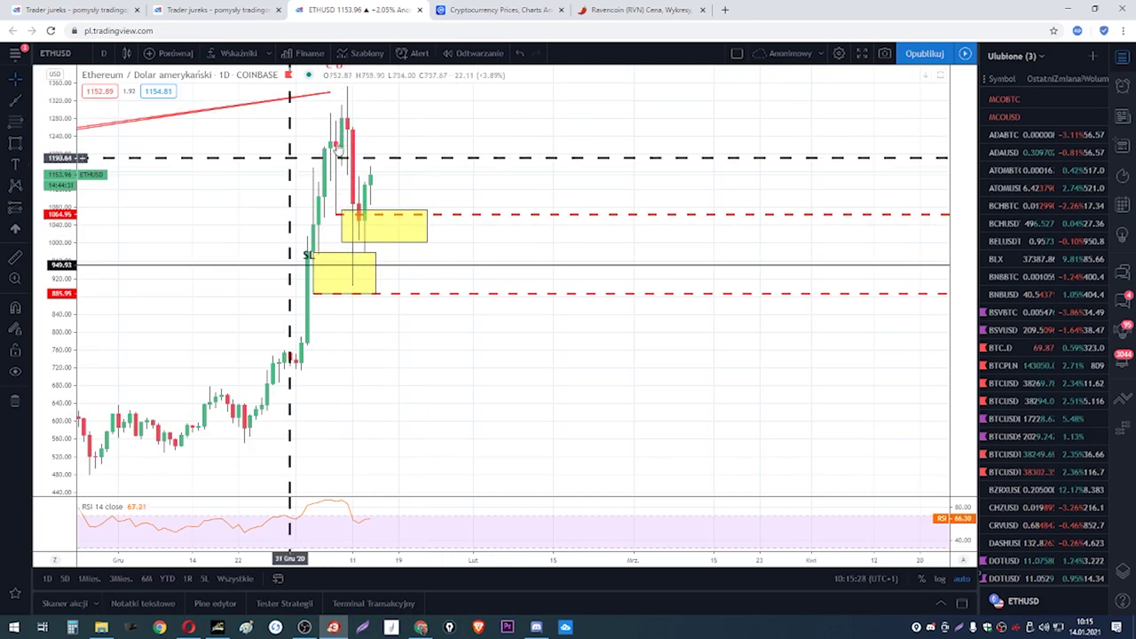
# - Handwrite a plus sign with 50 above 10 in the empty area beside the latest daily candles, using the brush
pyautogui.click(29, 153)
pyautogui.click(62, 346)
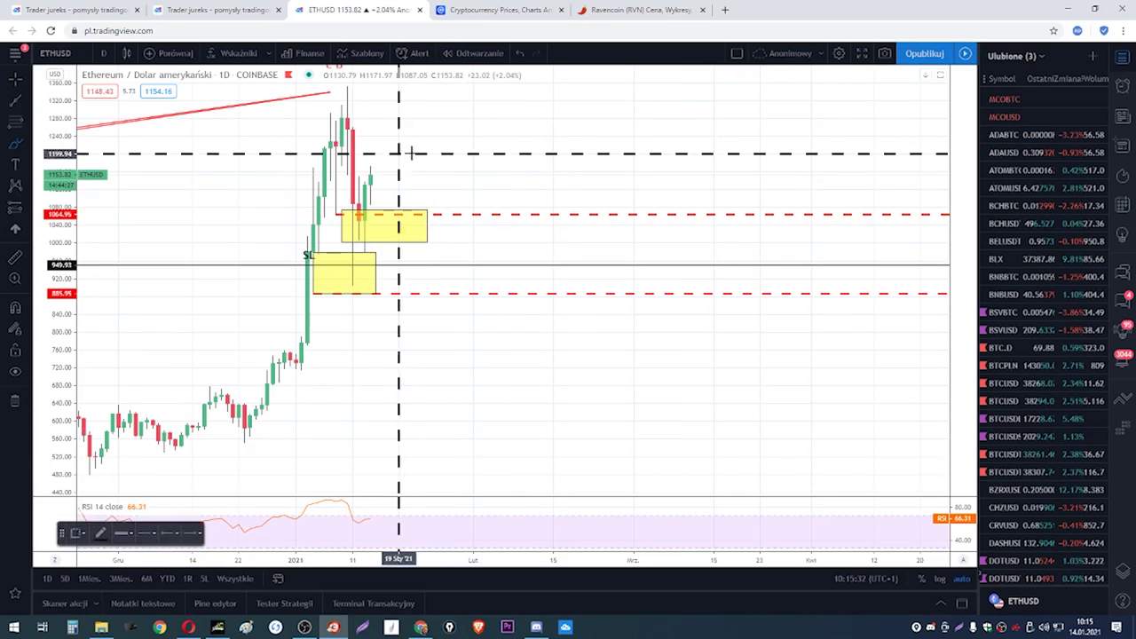
pyautogui.click(417, 149)
pyautogui.click(513, 149)
pyautogui.moveTo(520, 173)
pyautogui.mouseDown()
pyautogui.moveTo(563, 178)
pyautogui.moveTo(624, 145)
pyautogui.mouseUp()
pyautogui.moveTo(559, 86)
pyautogui.mouseDown()
pyautogui.moveTo(601, 83)
pyautogui.moveTo(578, 112)
pyautogui.moveTo(538, 115)
pyautogui.moveTo(595, 109)
pyautogui.mouseUp()
# - Handwrite 60%, 40% and 80% one below another beside the 50 + 10 note
pyautogui.moveTo(734, 109)
pyautogui.mouseDown()
pyautogui.moveTo(710, 151)
pyautogui.moveTo(701, 133)
pyautogui.moveTo(736, 113)
pyautogui.mouseUp()
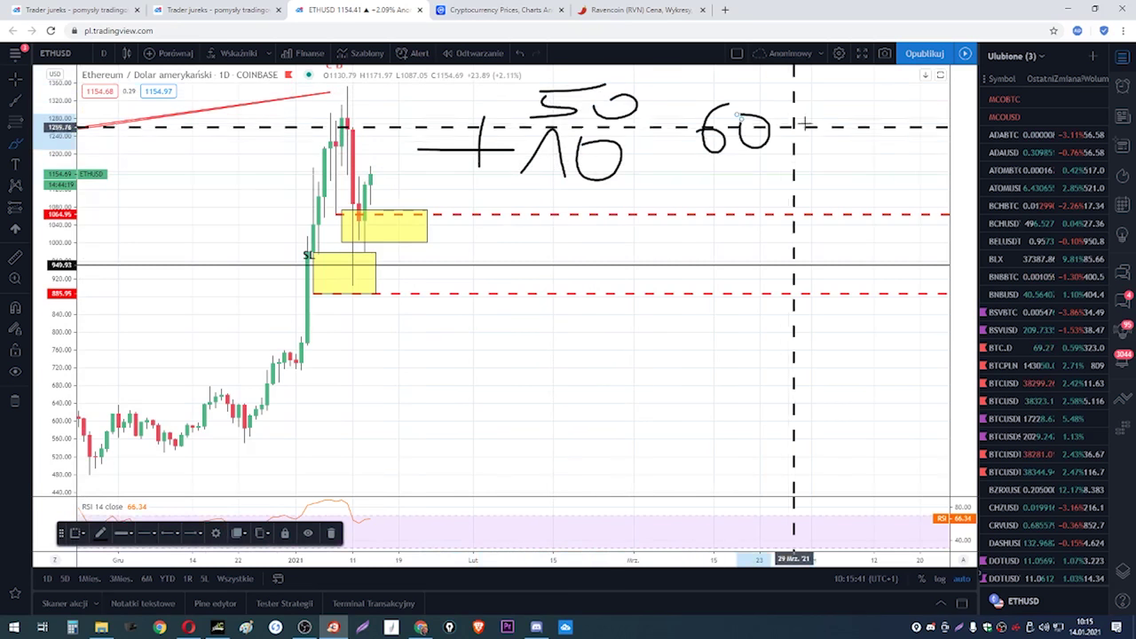
pyautogui.moveTo(815, 122); pyautogui.dragTo(780, 156)
pyautogui.moveTo(800, 103); pyautogui.dragTo(805, 108)
pyautogui.moveTo(806, 149); pyautogui.dragTo(810, 153)
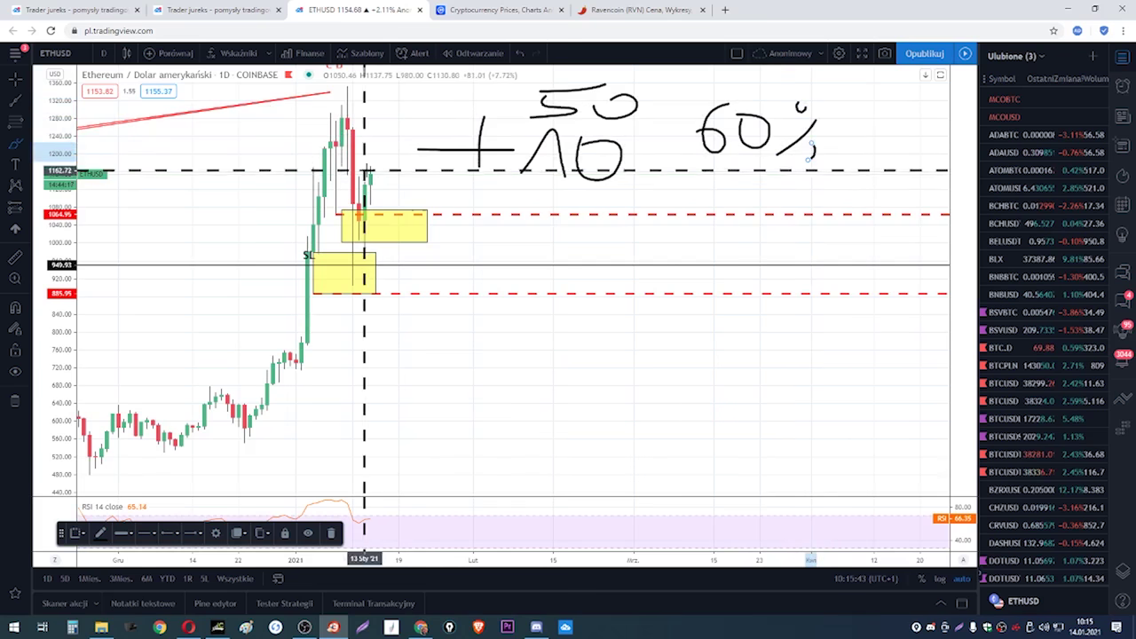
pyautogui.moveTo(712, 184)
pyautogui.mouseDown()
pyautogui.moveTo(737, 210)
pyautogui.moveTo(737, 232)
pyautogui.moveTo(782, 205)
pyautogui.moveTo(804, 211)
pyautogui.moveTo(781, 248)
pyautogui.moveTo(805, 236)
pyautogui.mouseUp()
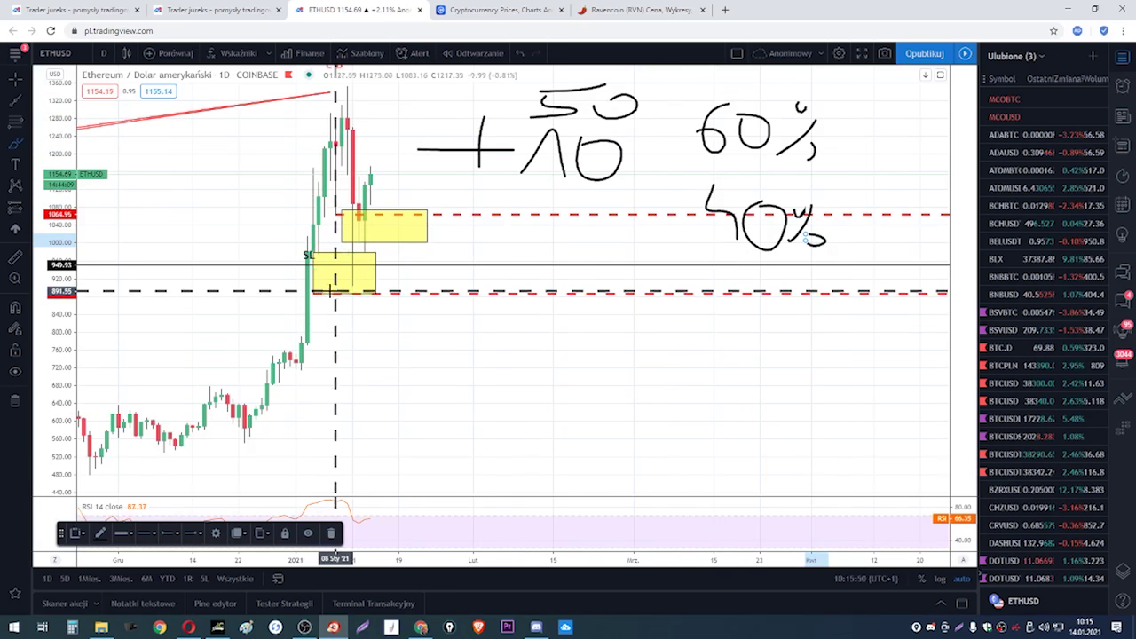
pyautogui.moveTo(734, 302)
pyautogui.mouseDown()
pyautogui.moveTo(728, 347)
pyautogui.moveTo(754, 303)
pyautogui.moveTo(767, 339)
pyautogui.moveTo(794, 328)
pyautogui.mouseUp()
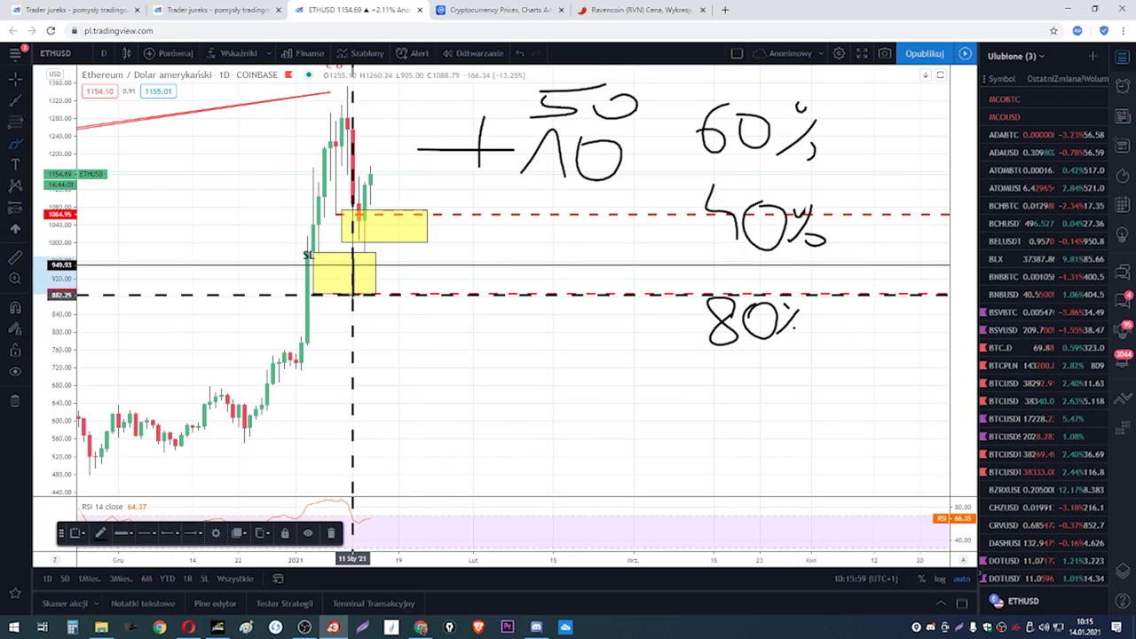
# - Brush a line from the January 11 low up to the latest candle, and undo all the handwriting and strokes
pyautogui.moveTo(352, 294); pyautogui.dragTo(371, 180)
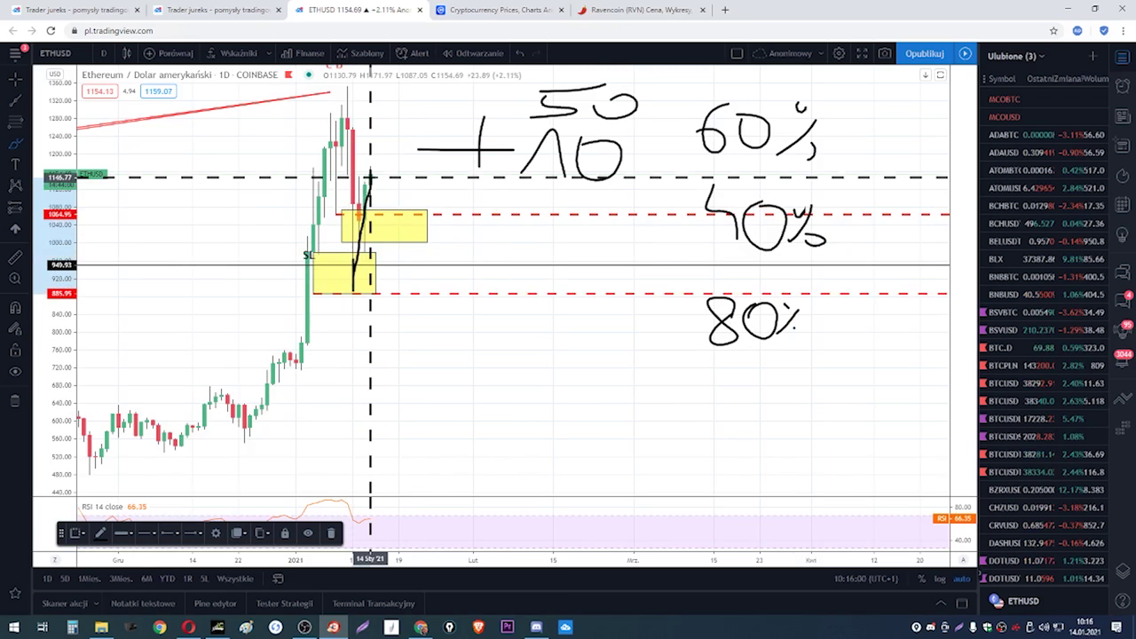
pyautogui.click(521, 55)
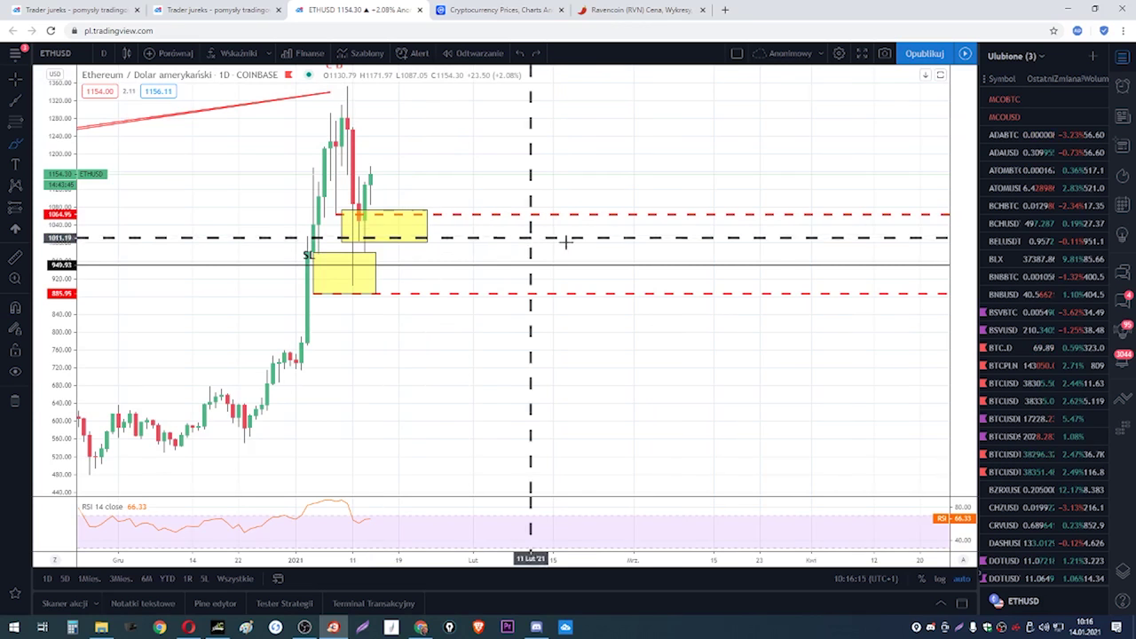
# - Open the LTCUSD chart from the watchlist and set it to the 1-week interval
pyautogui.scroll(-10, 1001, 298)
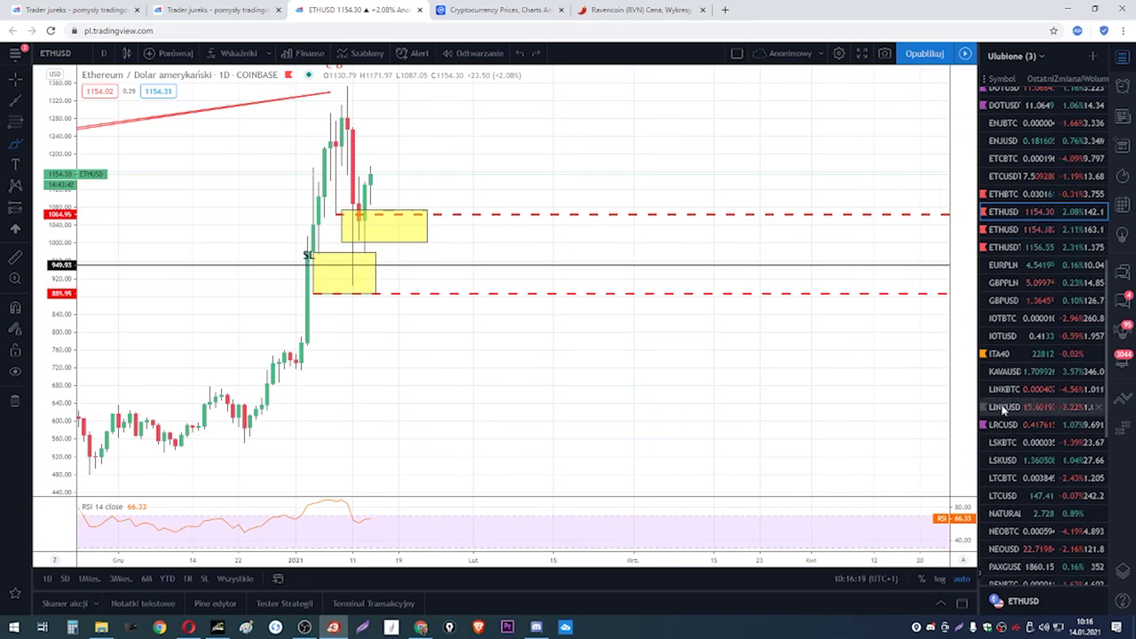
pyautogui.click(1003, 497)
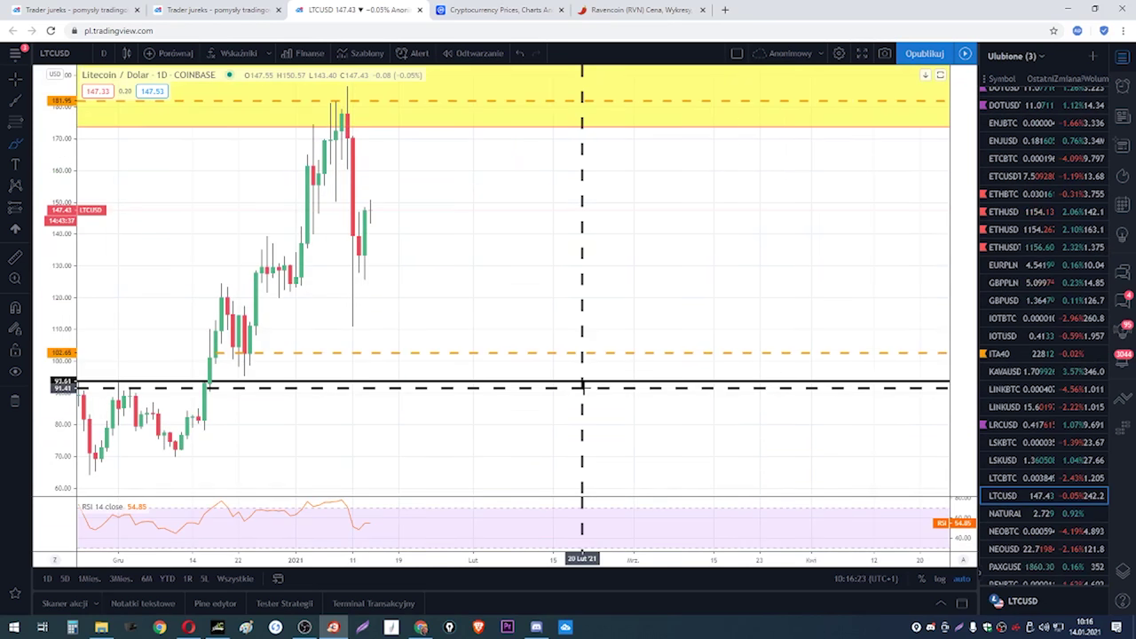
pyautogui.scroll(-5, 582, 387)
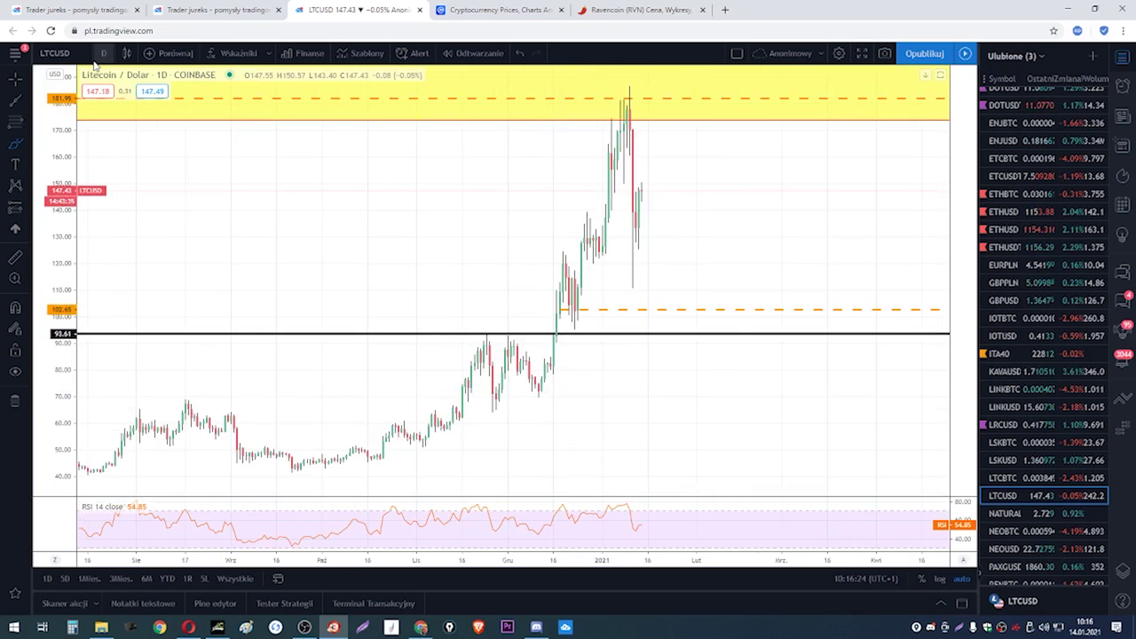
pyautogui.click(103, 53)
pyautogui.click(118, 369)
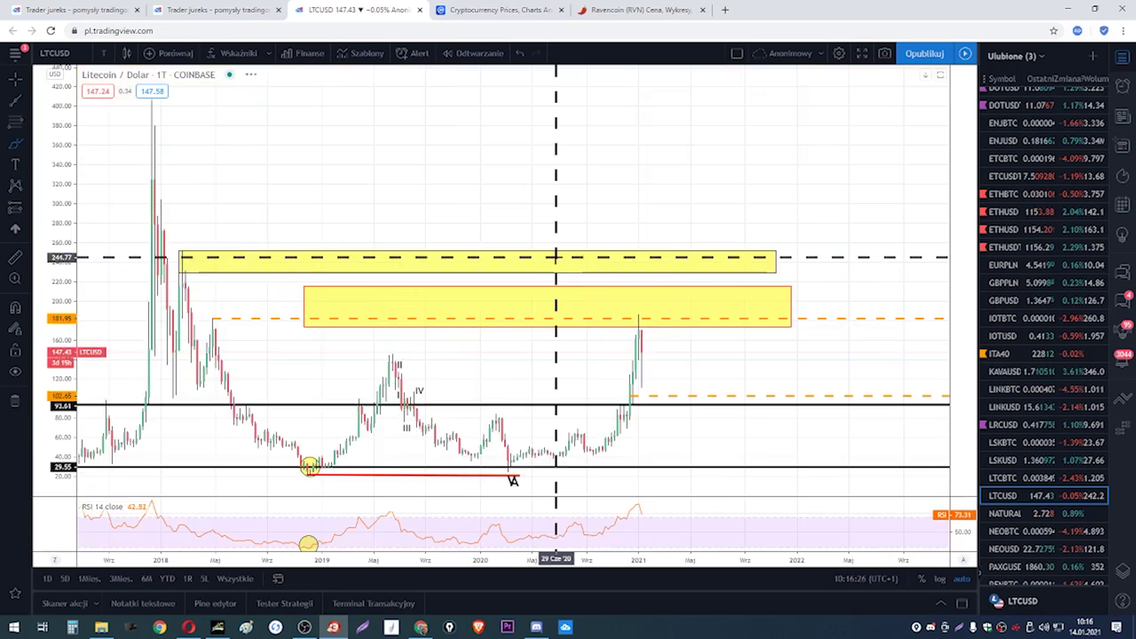
# - Examine Litecoin's weekly rally and latest candle against the yellow resistance zones and the marked support levels
pyautogui.scroll(3, 621, 305)
pyautogui.scroll(-3, 685, 96)
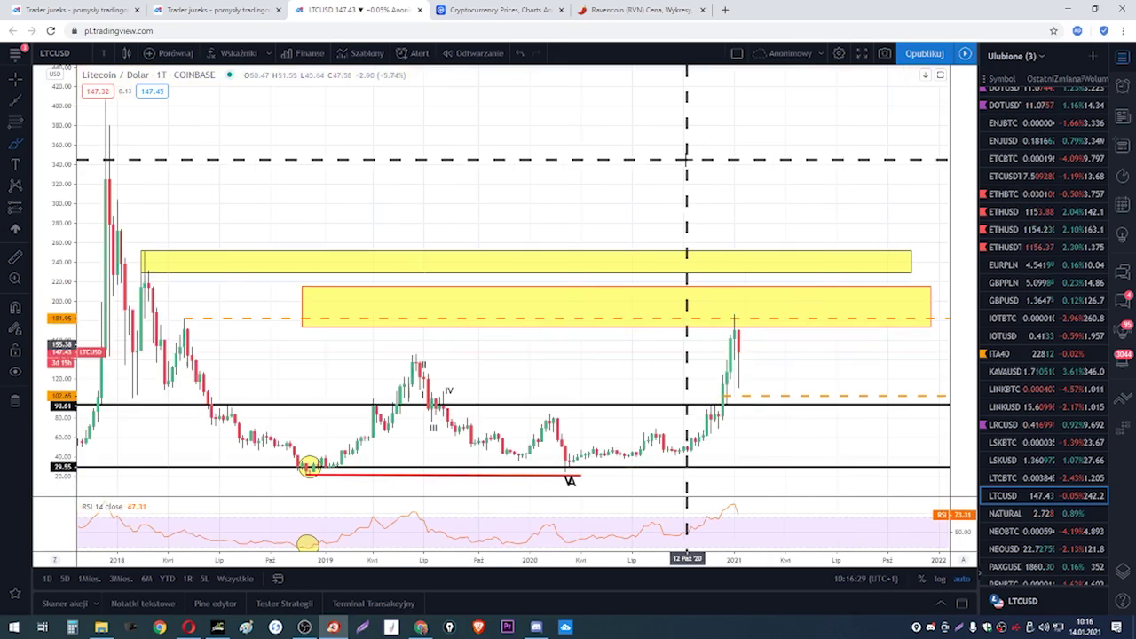
pyautogui.scroll(2, 730, 319)
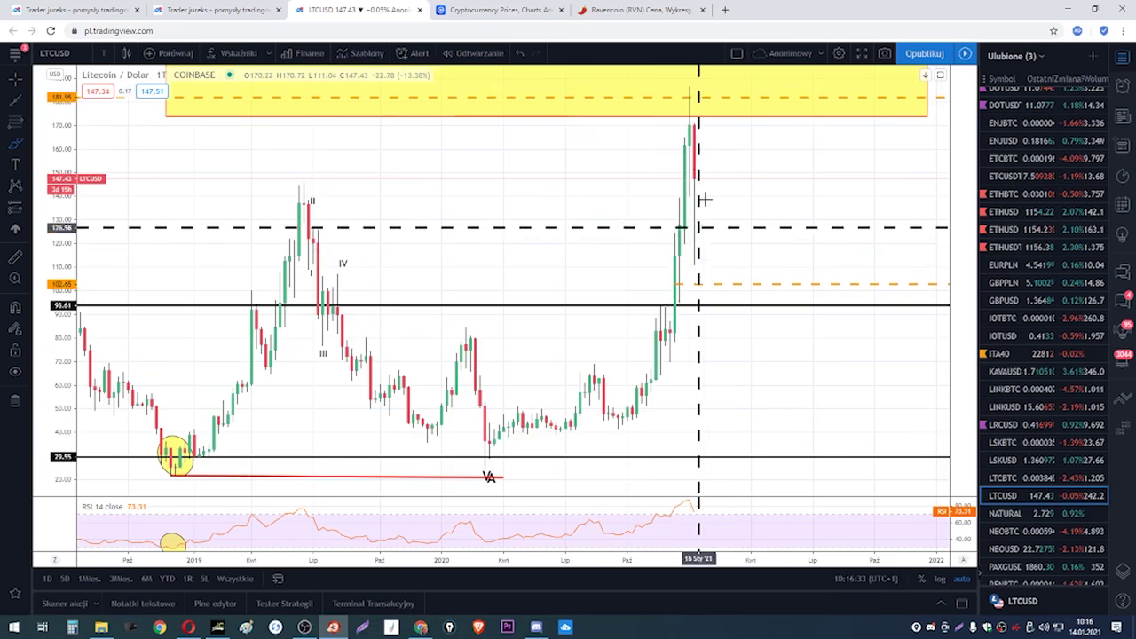
pyautogui.scroll(1, 690, 116)
pyautogui.scroll(-2, 680, 121)
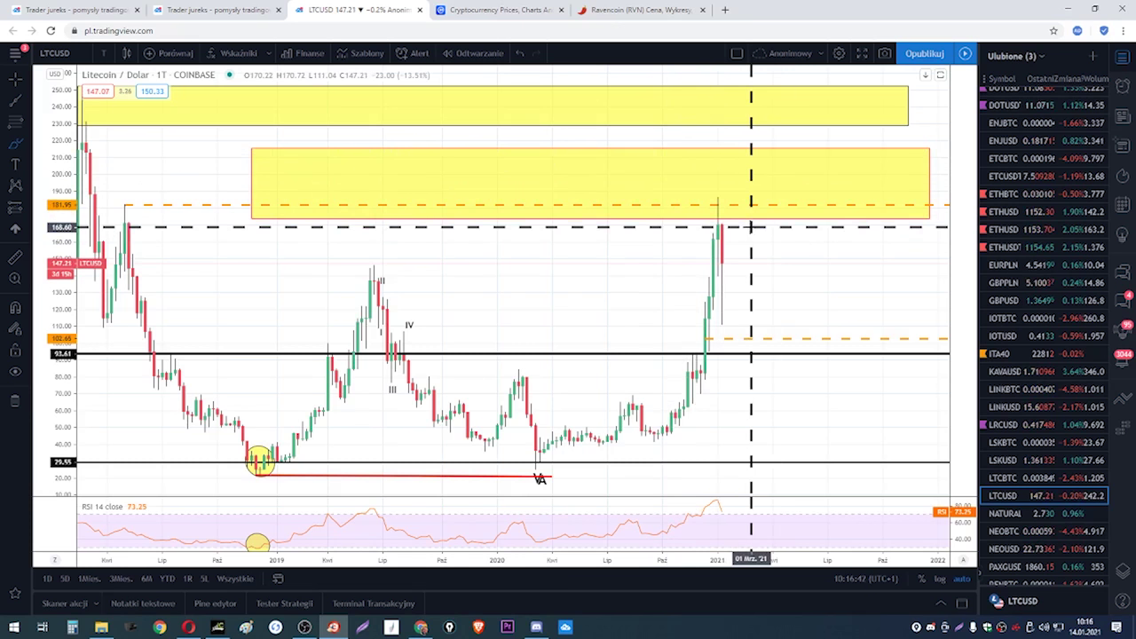
pyautogui.scroll(2, 751, 227)
pyautogui.scroll(-2, 738, 225)
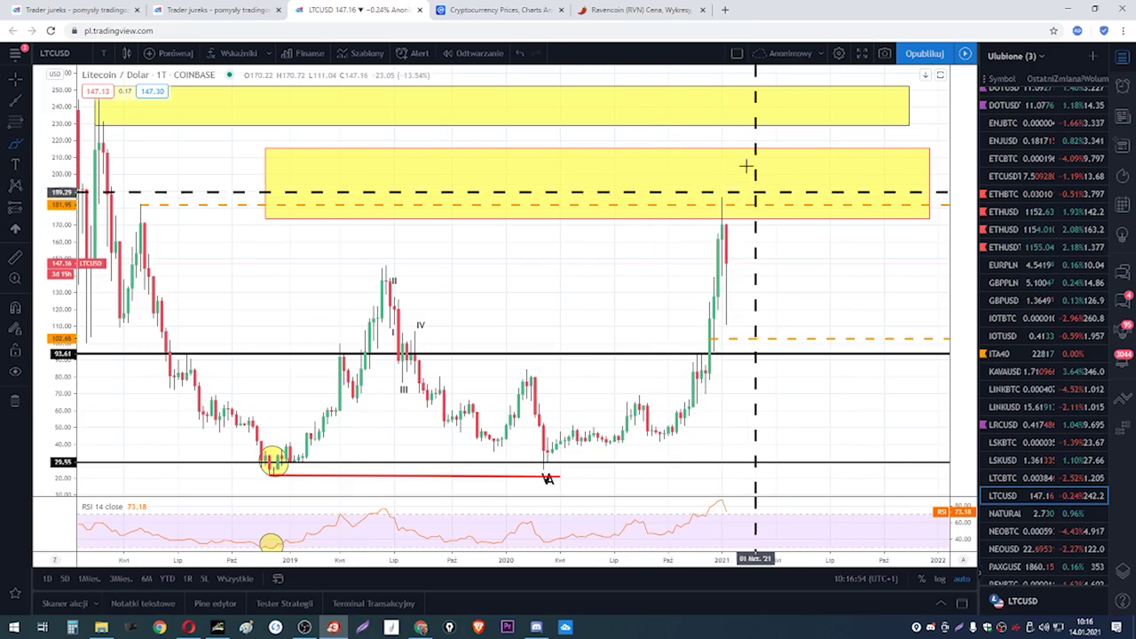
pyautogui.scroll(3, 702, 192)
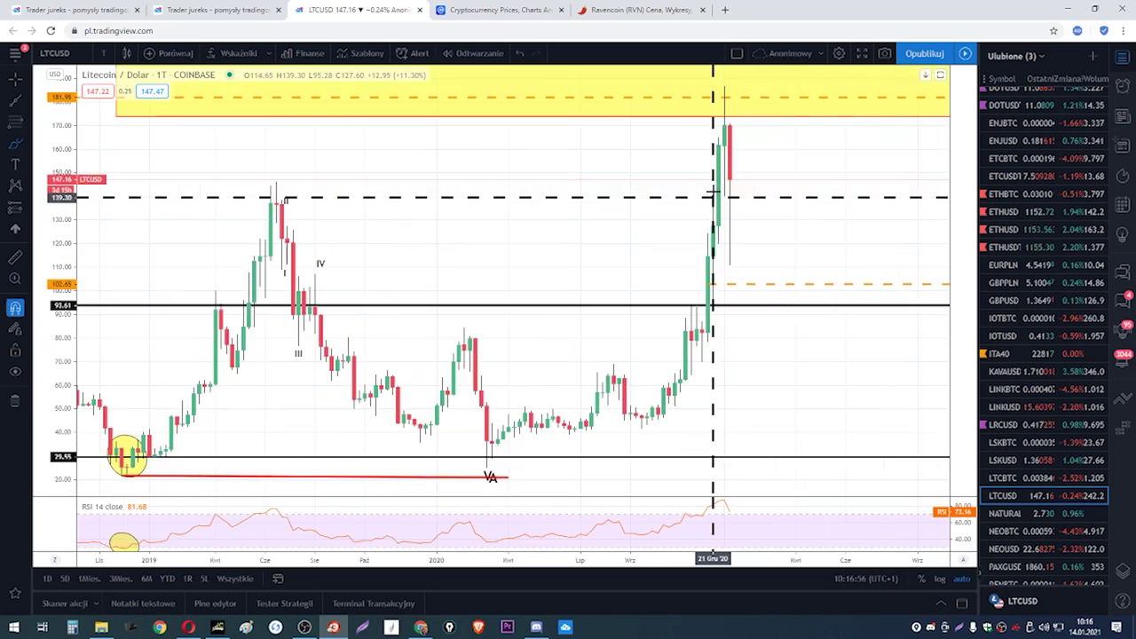
pyautogui.scroll(-3, 712, 192)
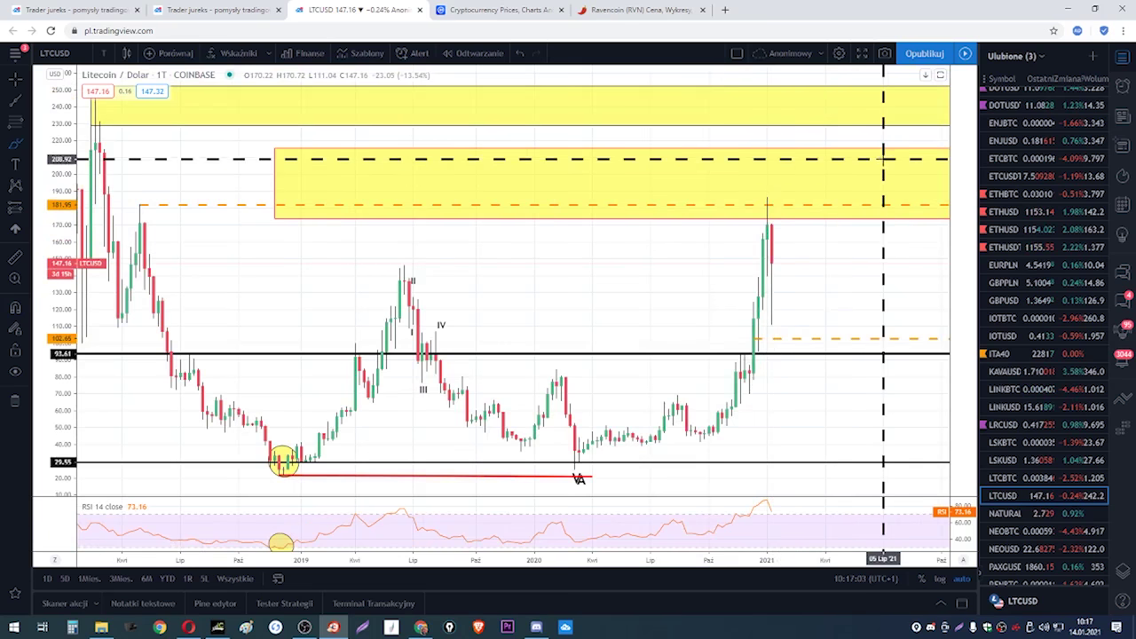
pyautogui.scroll(3, 822, 222)
pyautogui.scroll(-1, 810, 204)
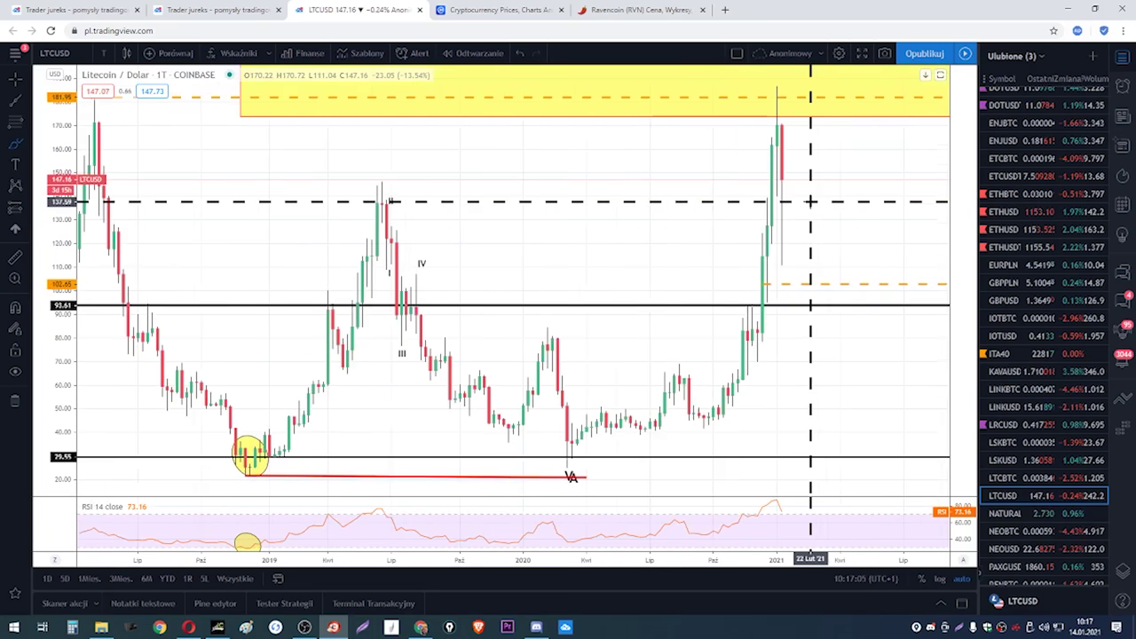
pyautogui.scroll(-2, 810, 203)
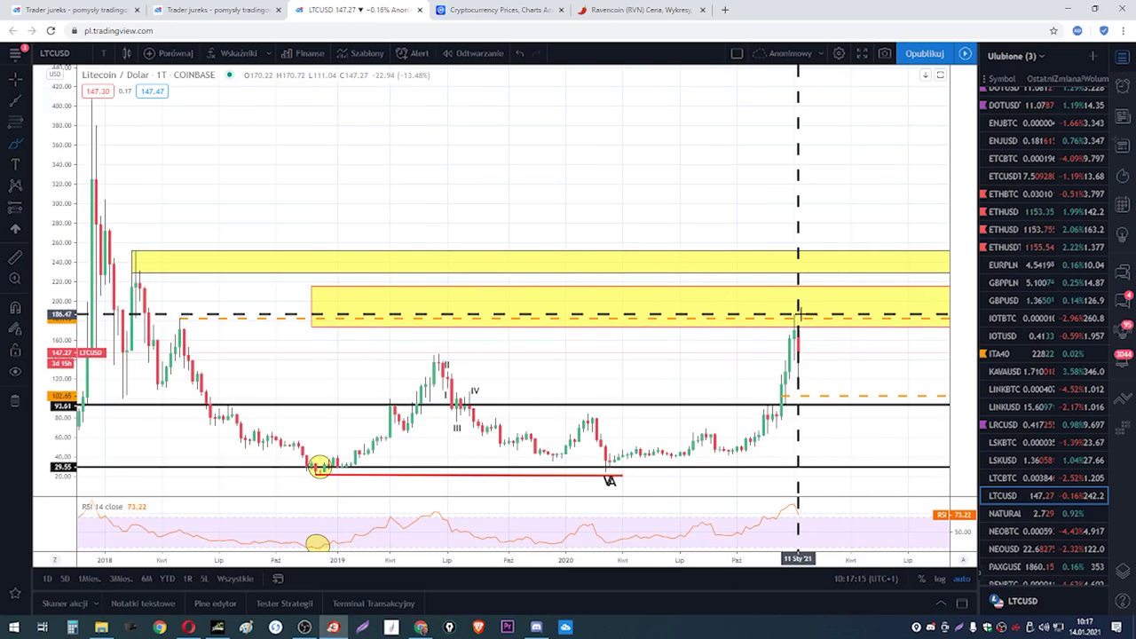
pyautogui.scroll(5, 799, 313)
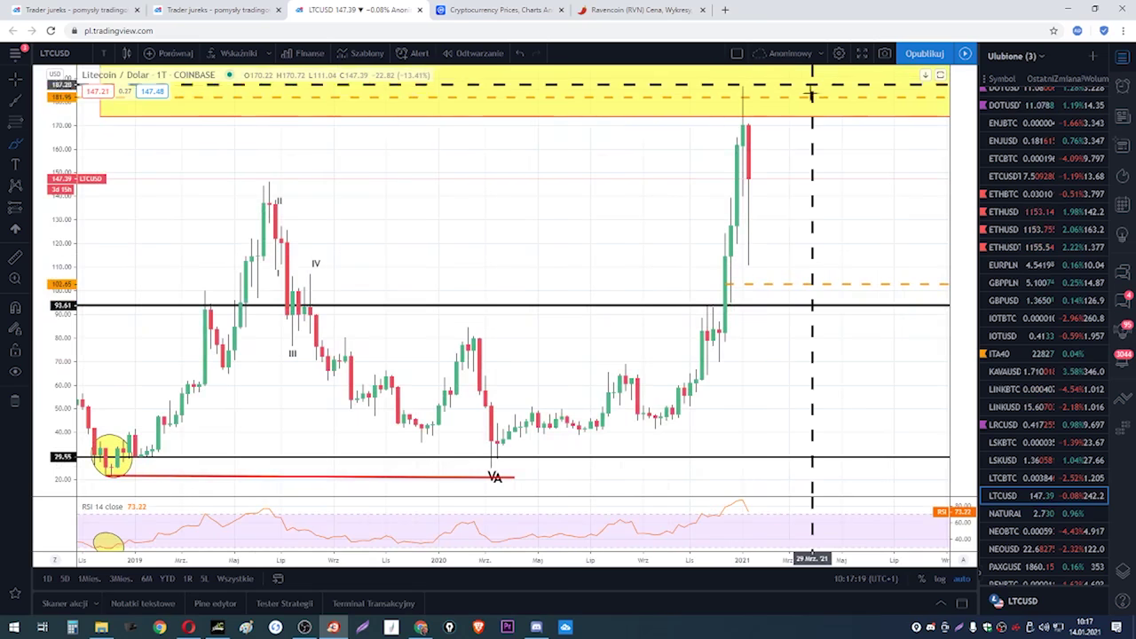
# - Handwrite 70% on the Litecoin chart in the empty area above the 2019–2020 candles
pyautogui.scroll(1, 805, 118)
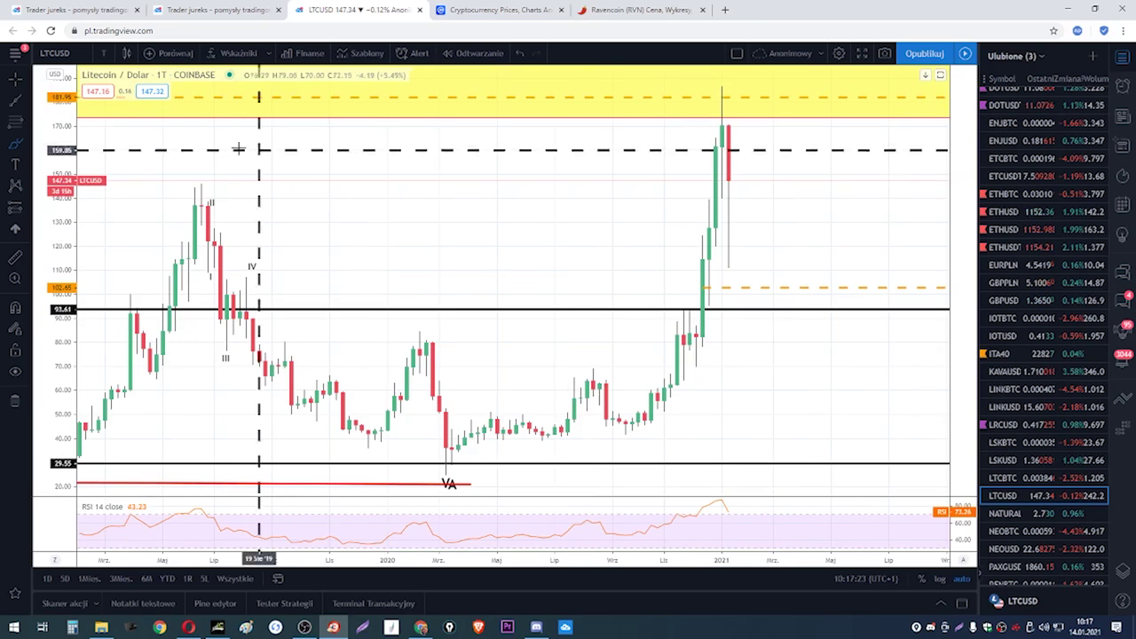
pyautogui.moveTo(344, 140)
pyautogui.mouseDown()
pyautogui.moveTo(413, 157)
pyautogui.moveTo(362, 229)
pyautogui.moveTo(466, 189)
pyautogui.moveTo(465, 173)
pyautogui.mouseUp()
pyautogui.moveTo(568, 168); pyautogui.dragTo(531, 222)
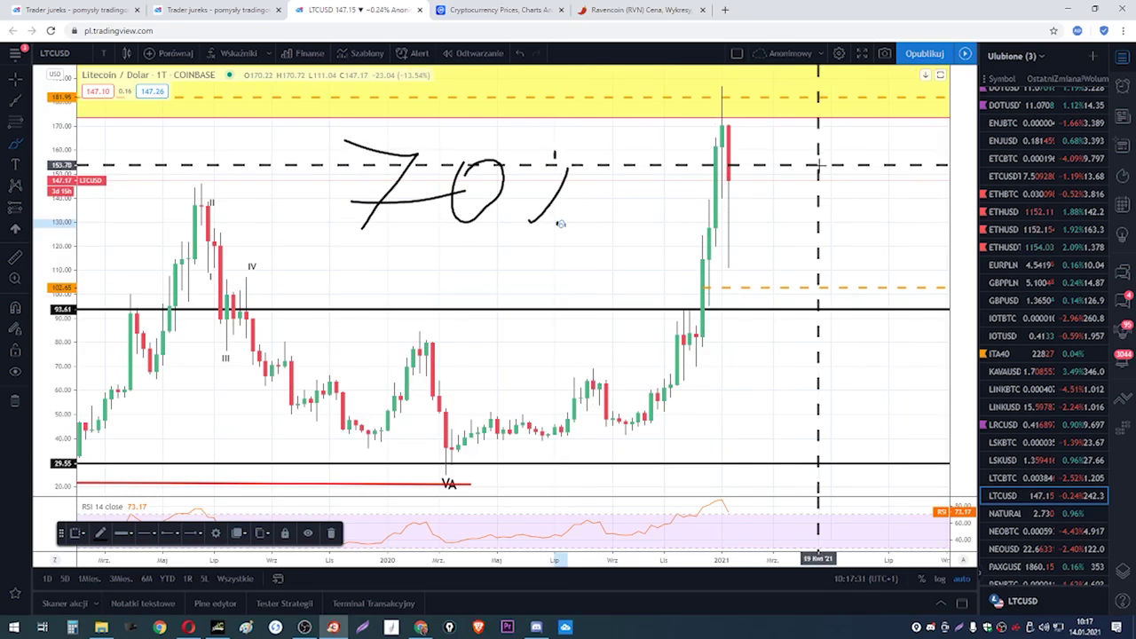
# - Brush a rising stroke from Litecoin's latest candle up into the yellow resistance zone, and undo it
pyautogui.moveTo(59, 156); pyautogui.dragTo(57, 186)
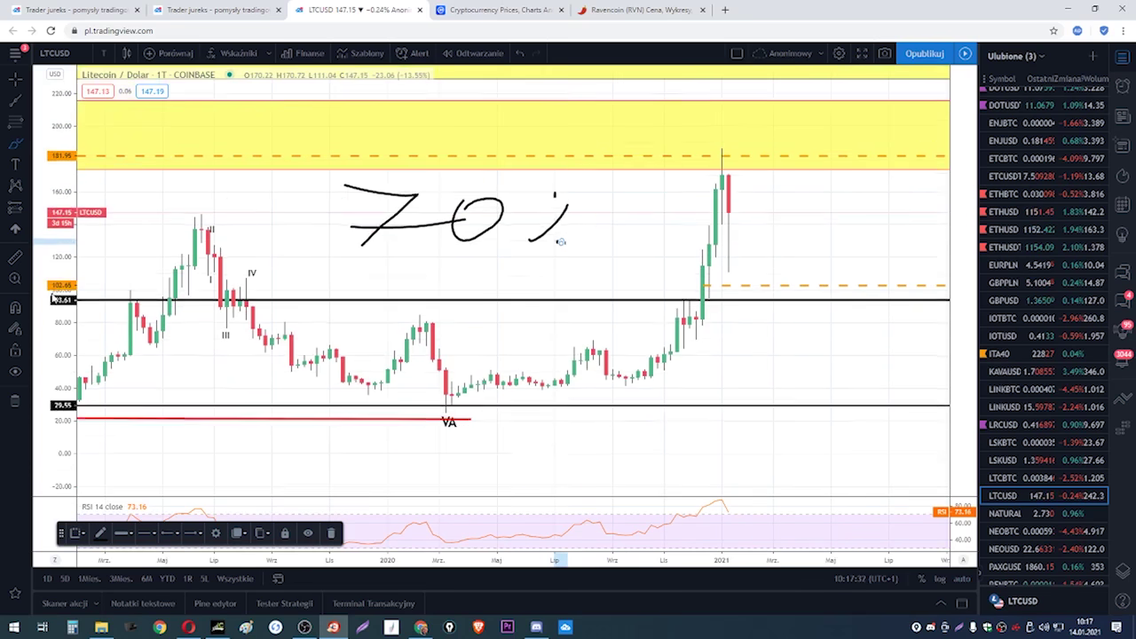
pyautogui.click(33, 151)
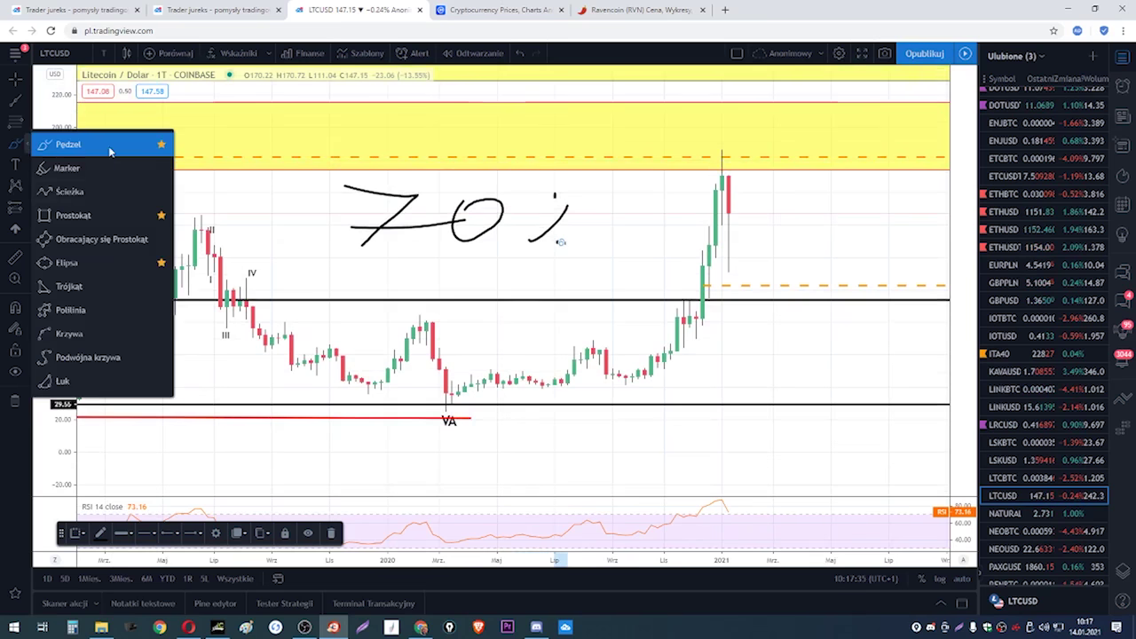
pyautogui.click(106, 144)
pyautogui.moveTo(735, 240)
pyautogui.mouseDown()
pyautogui.moveTo(753, 166)
pyautogui.moveTo(811, 176)
pyautogui.moveTo(869, 89)
pyautogui.mouseUp()
pyautogui.click(520, 54)
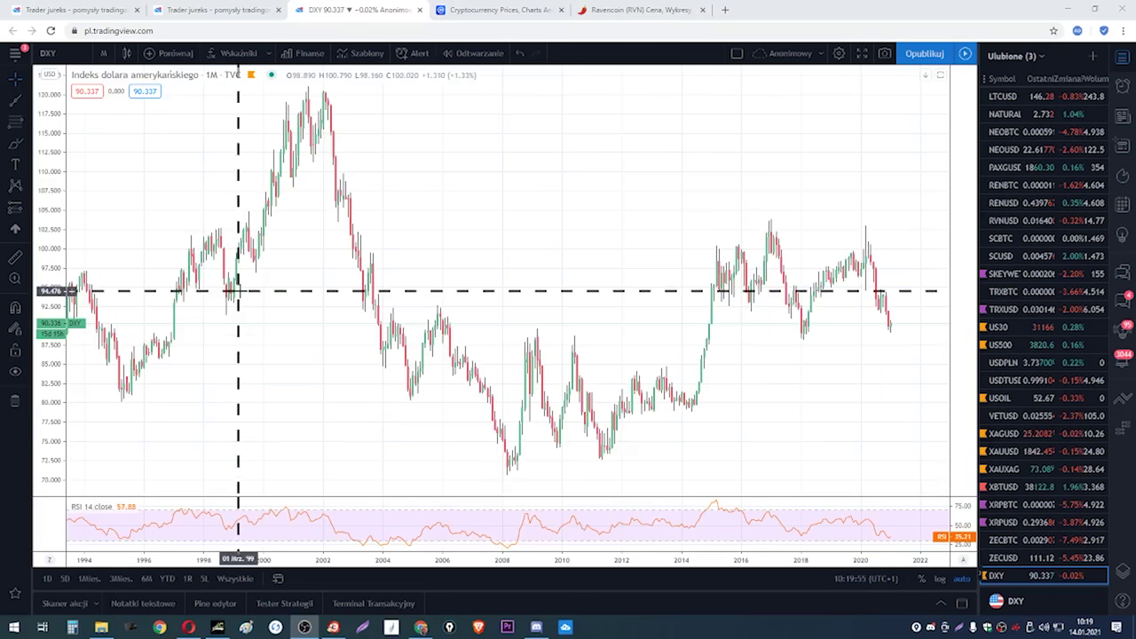
# - Draw a trend line on the monthly dollar index chart from the March 2008 low through the May 2011 low, and colour it green
pyautogui.scroll(-5, 287, 302)
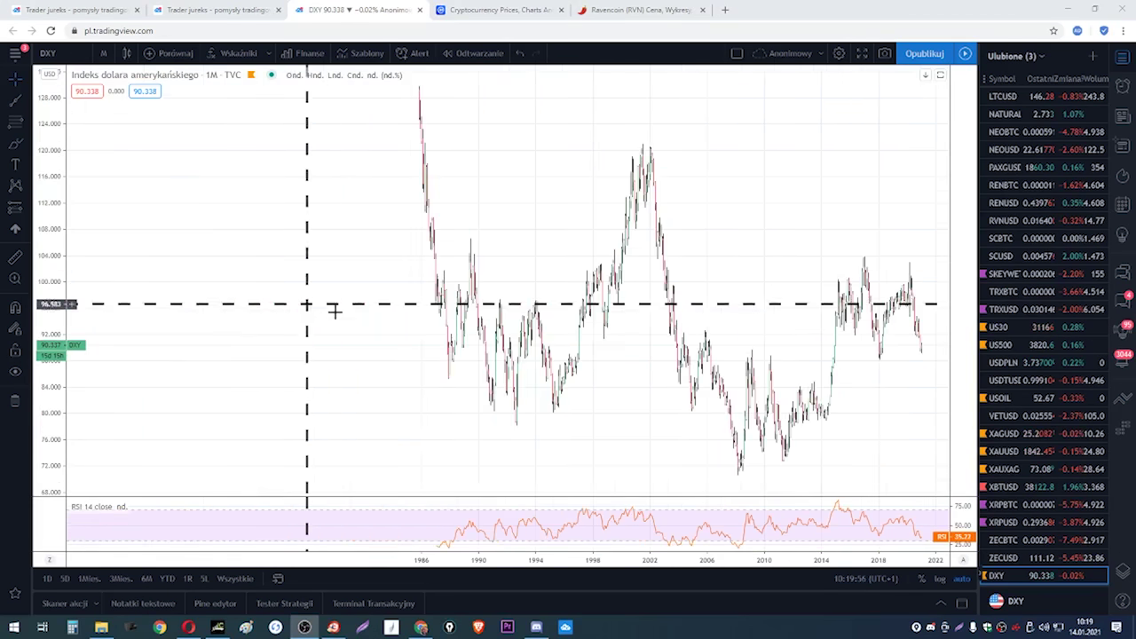
pyautogui.scroll(3, 397, 324)
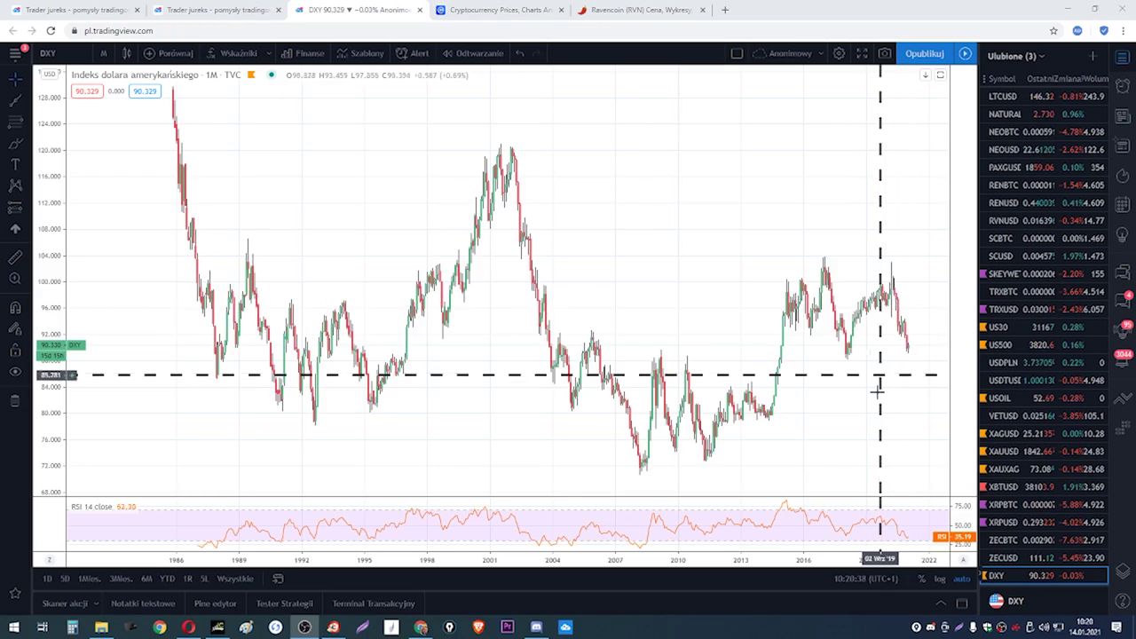
pyautogui.scroll(2, 867, 420)
pyautogui.scroll(-2, 868, 420)
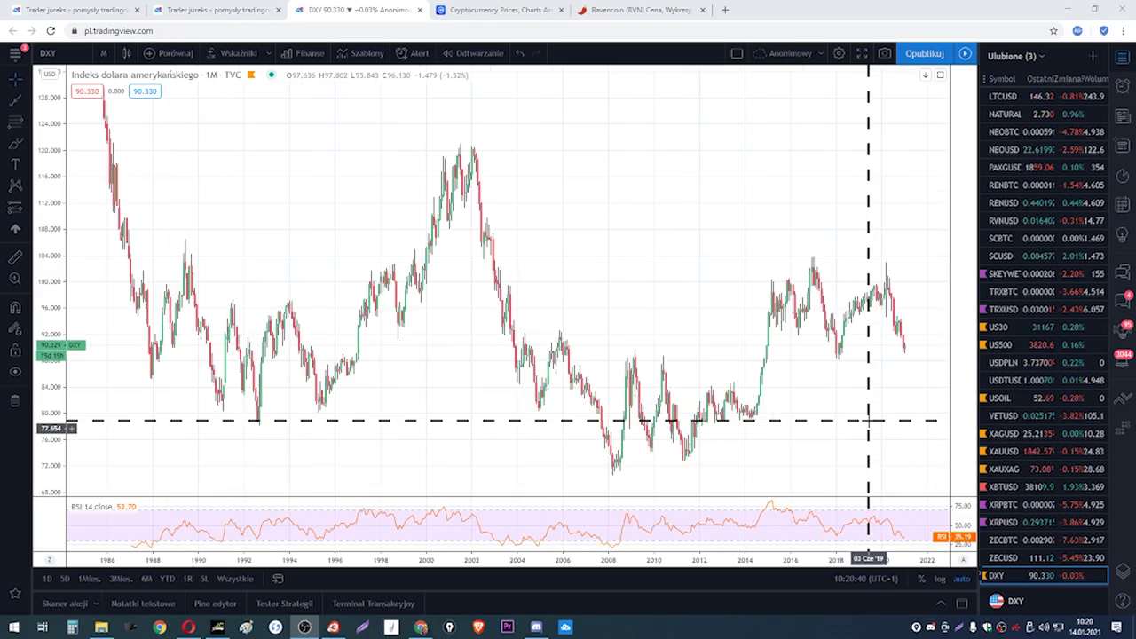
pyautogui.scroll(1, 867, 420)
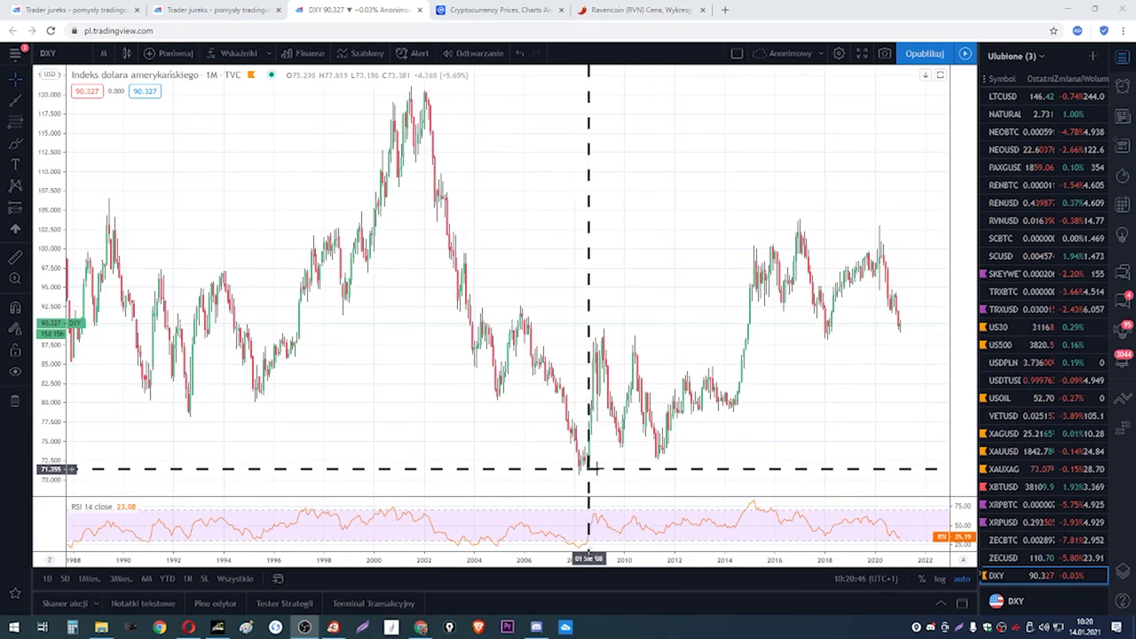
pyautogui.click(11, 130)
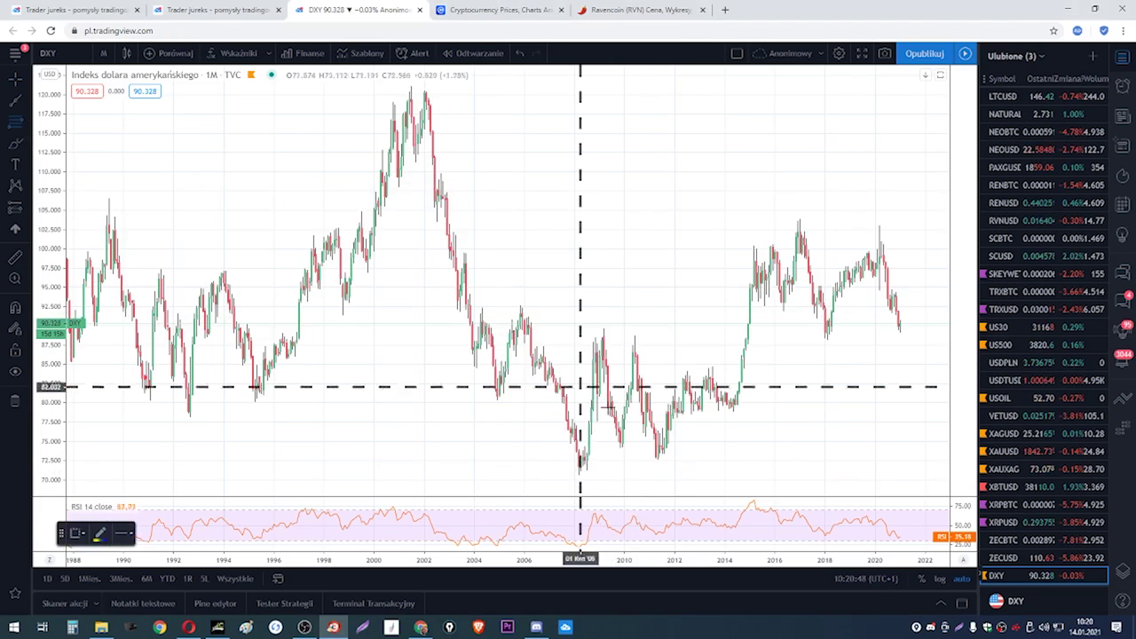
pyautogui.click(16, 106)
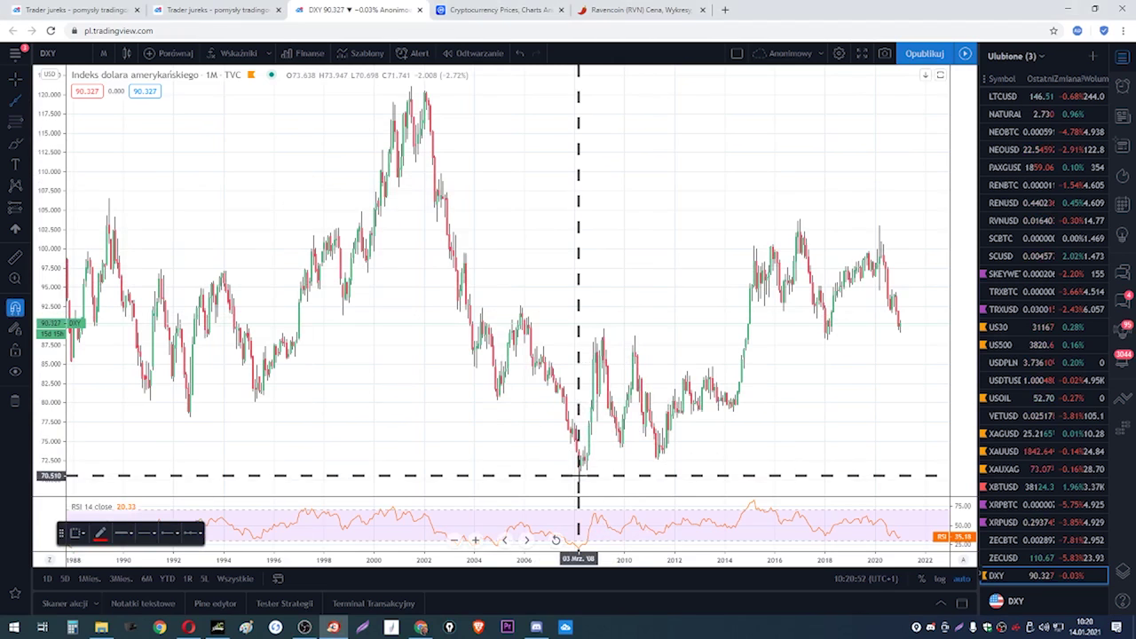
pyautogui.click(579, 480)
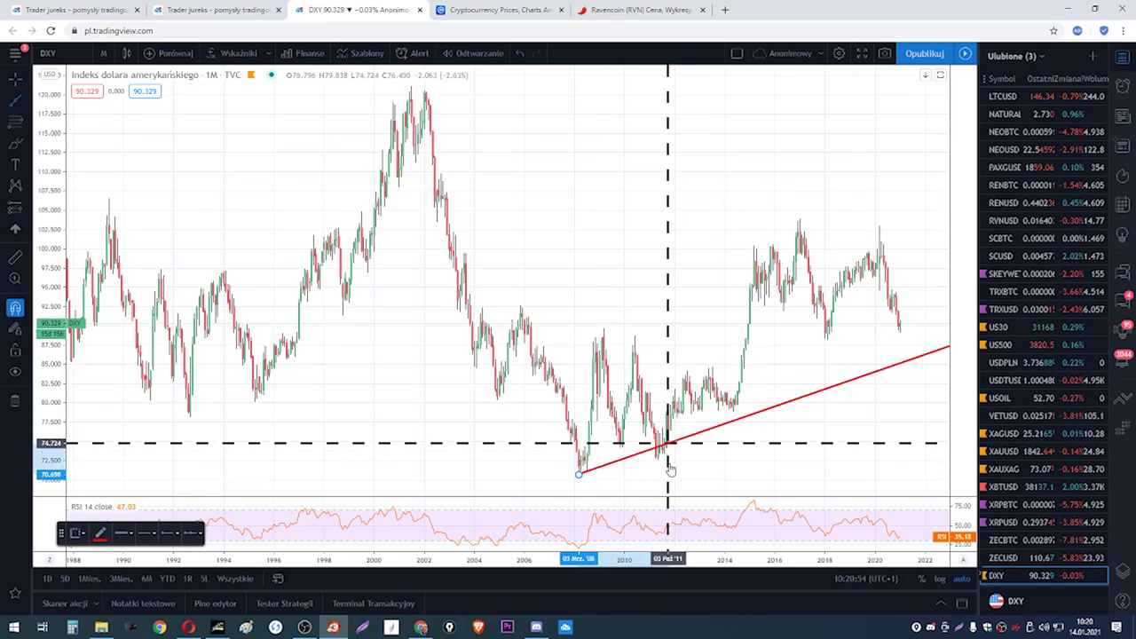
pyautogui.click(658, 459)
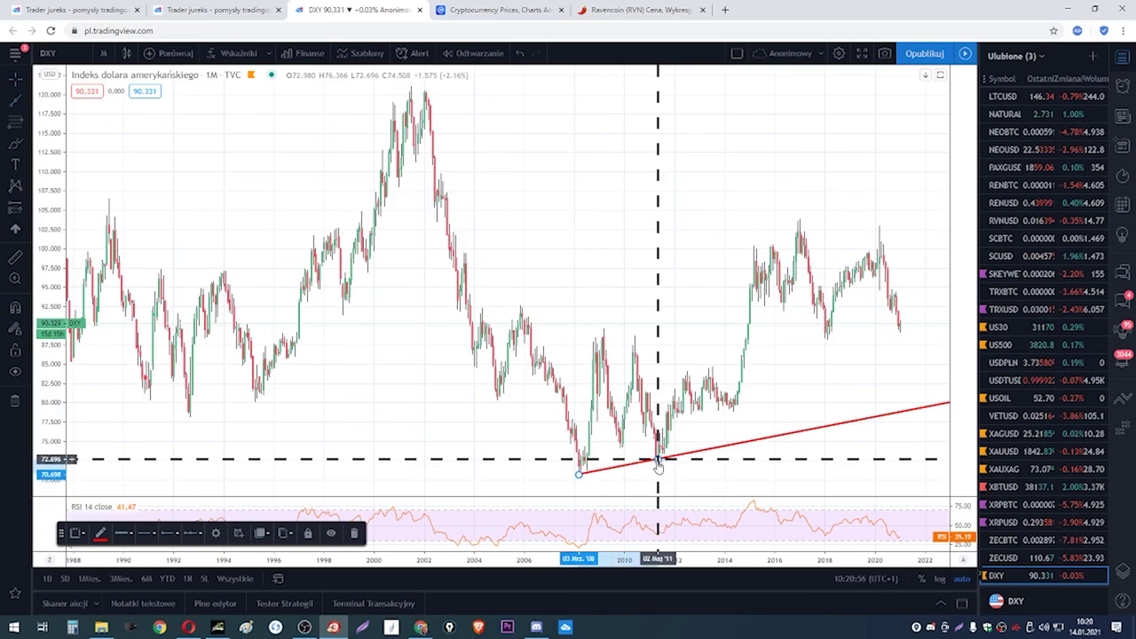
pyautogui.click(101, 534)
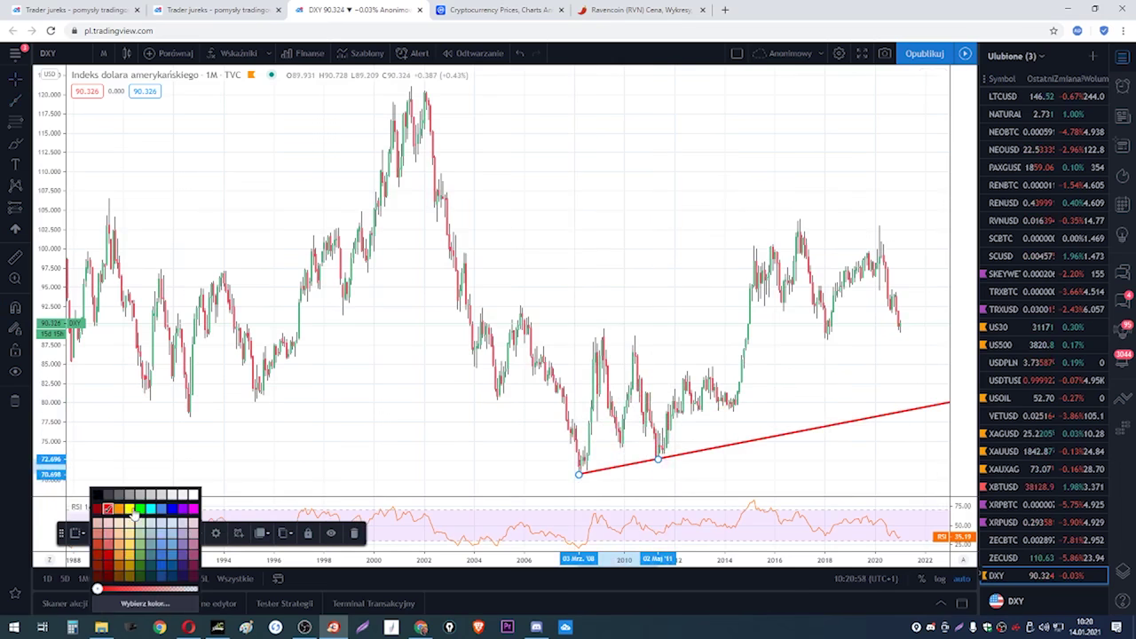
pyautogui.click(139, 509)
# - Draw a Fibonacci retracement between the dollar index's March 2009 high and its May 2011 low
pyautogui.scroll(3, 631, 462)
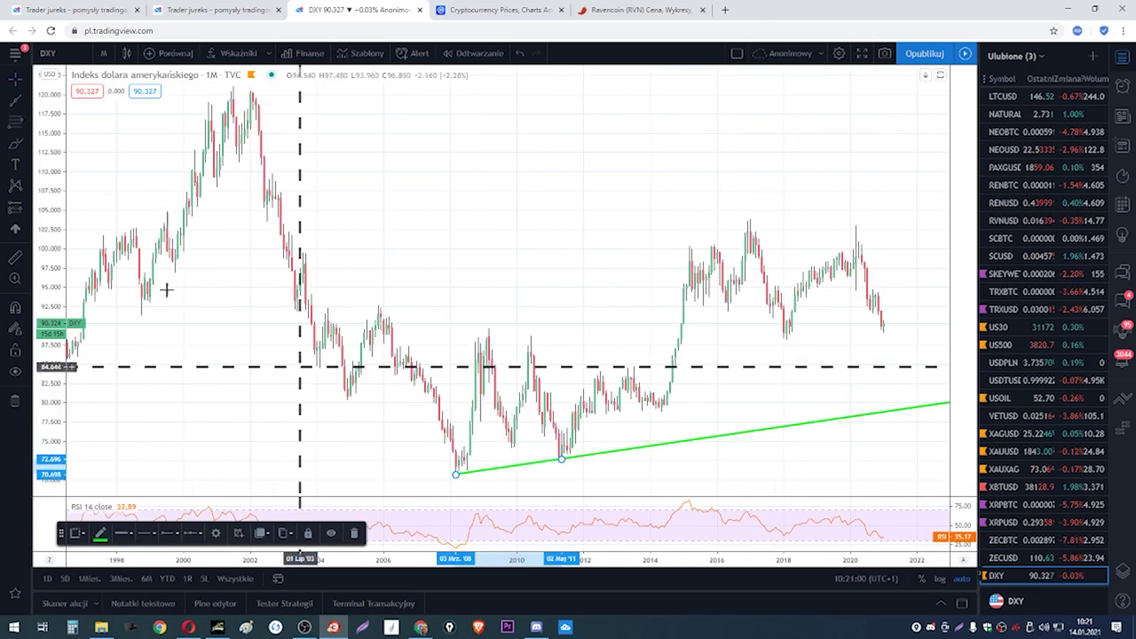
pyautogui.click(17, 125)
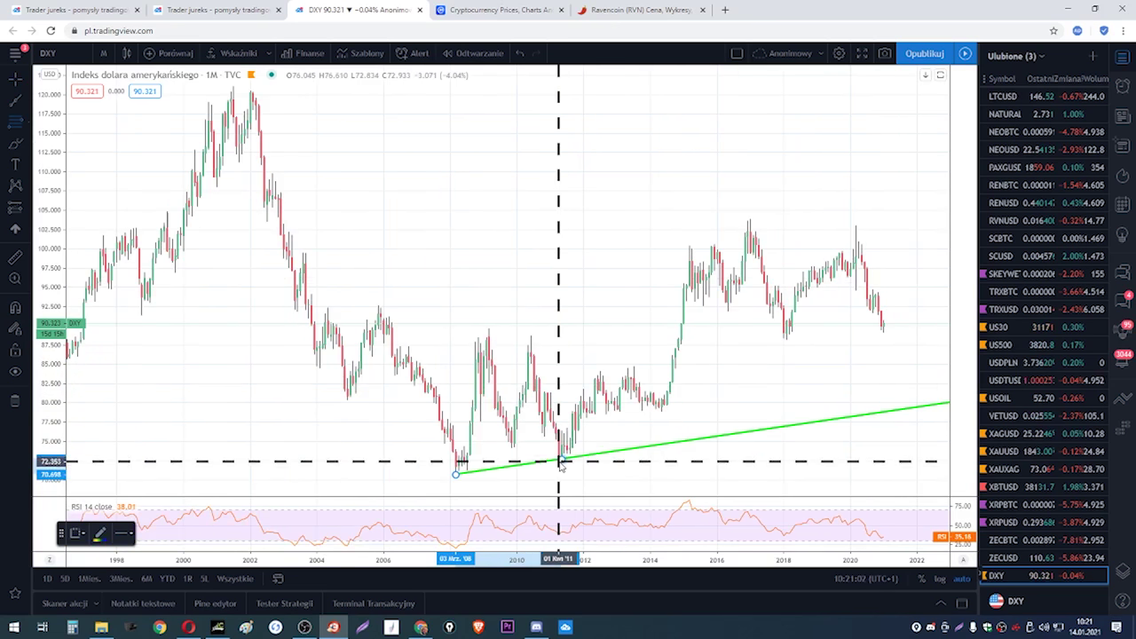
pyautogui.click(490, 328)
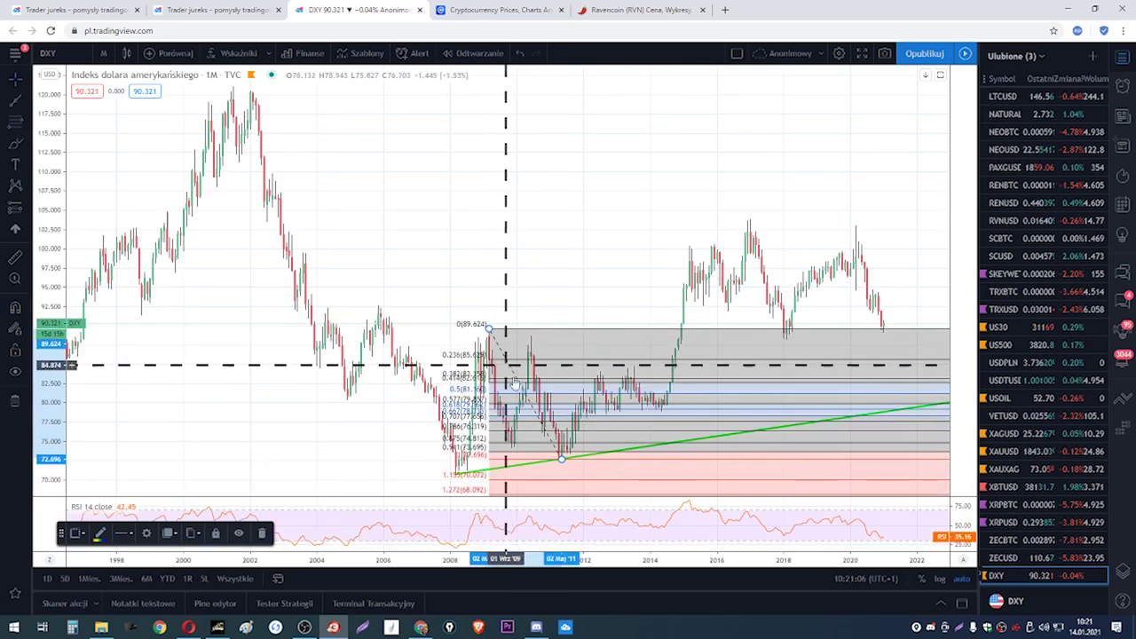
# - Draw a line along the 2009–2011 decline from about 90.0 down to about 73.0, and colour it red
pyautogui.click(27, 103)
pyautogui.click(106, 163)
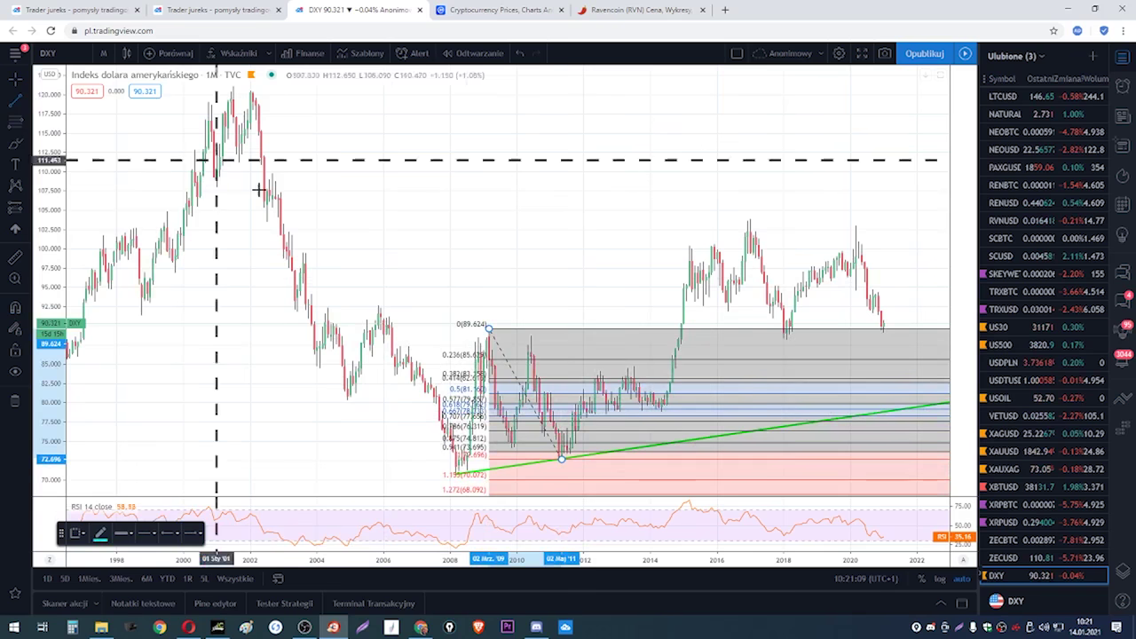
pyautogui.click(497, 326)
pyautogui.click(573, 455)
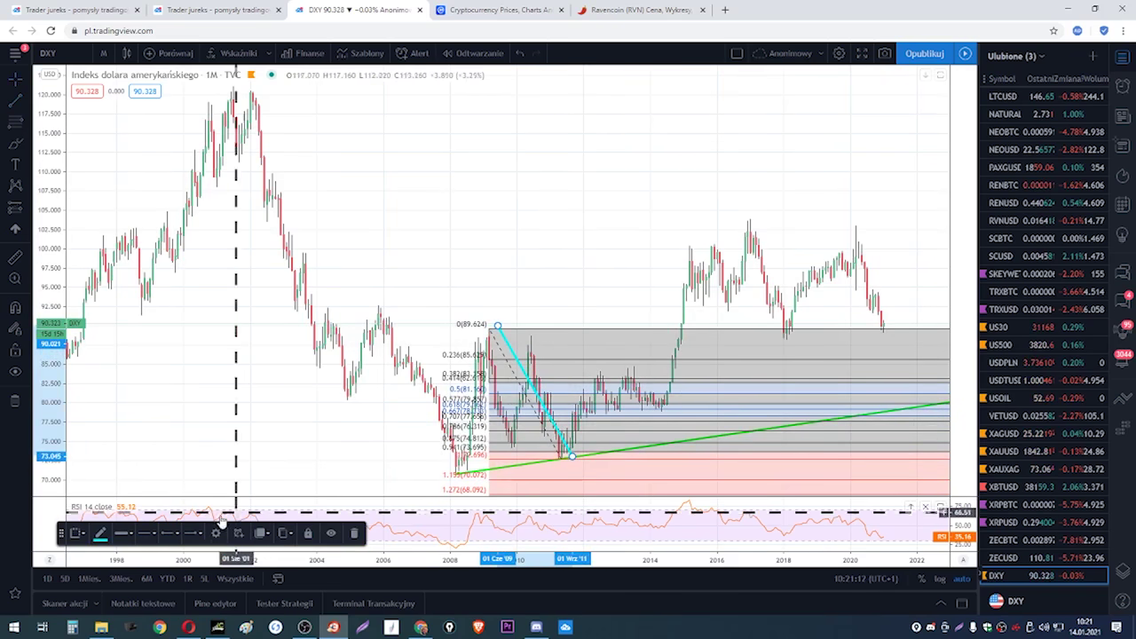
pyautogui.click(98, 534)
pyautogui.click(110, 510)
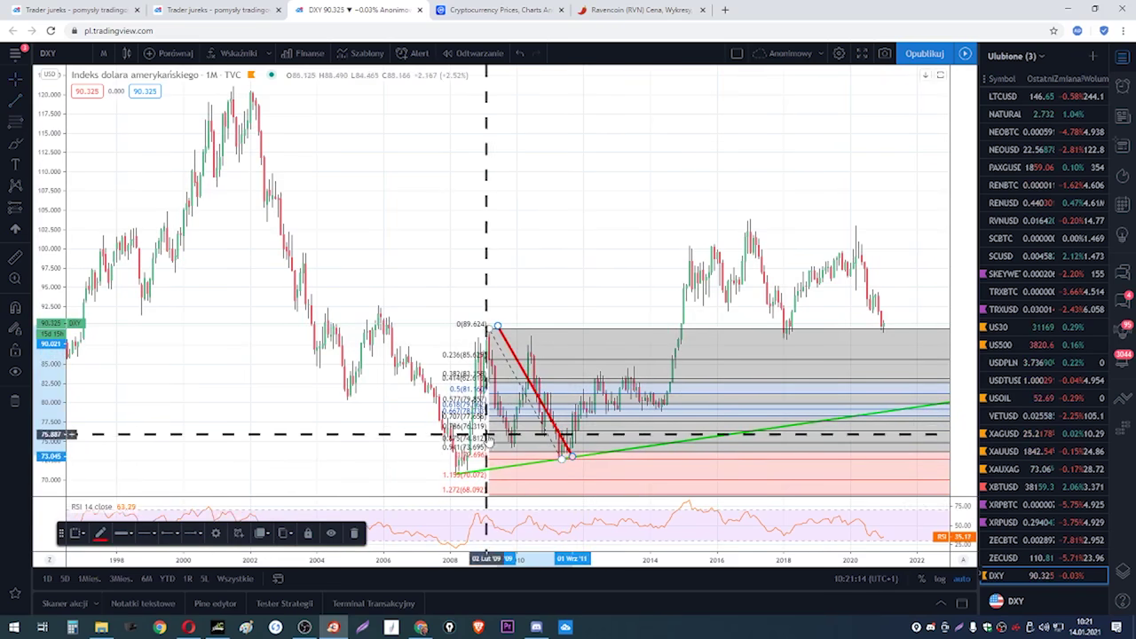
# - Place copies of the red line and Fibonacci retracement over the 2016–2018 decline, and delete the original 2009–2011 retracement
pyautogui.moveTo(532, 410); pyautogui.dragTo(767, 298)
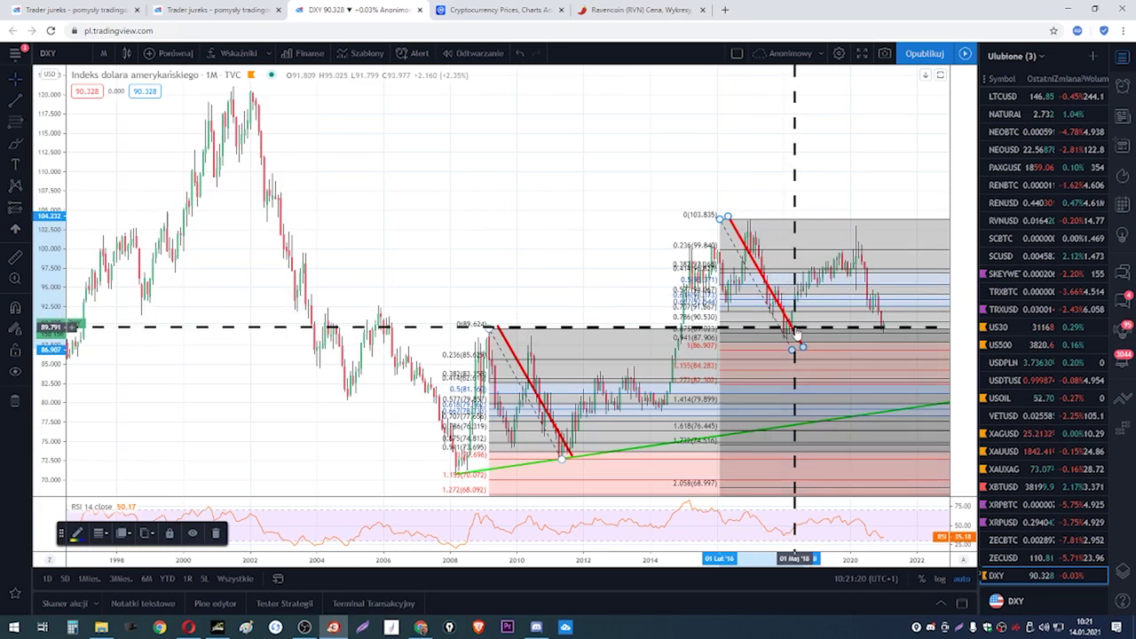
pyautogui.click(489, 329)
pyautogui.rightClick(489, 329)
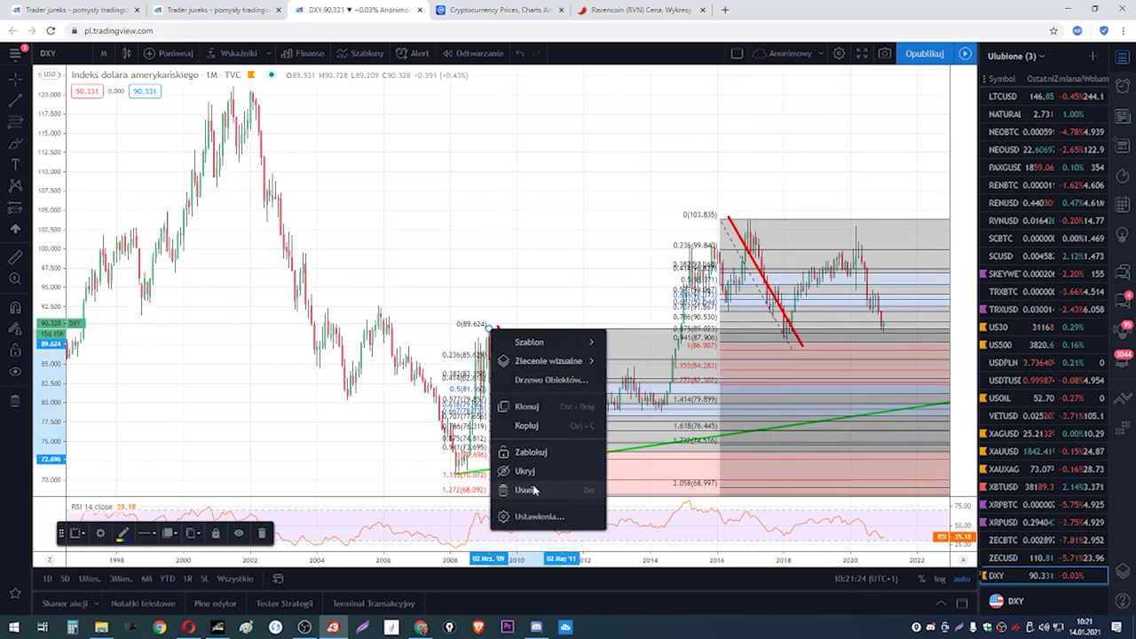
pyautogui.click(523, 490)
# - Draw a yellow rectangle from May 2017 to February 2025 between the 1 and 1.272 Fibonacci levels
pyautogui.scroll(2, 752, 384)
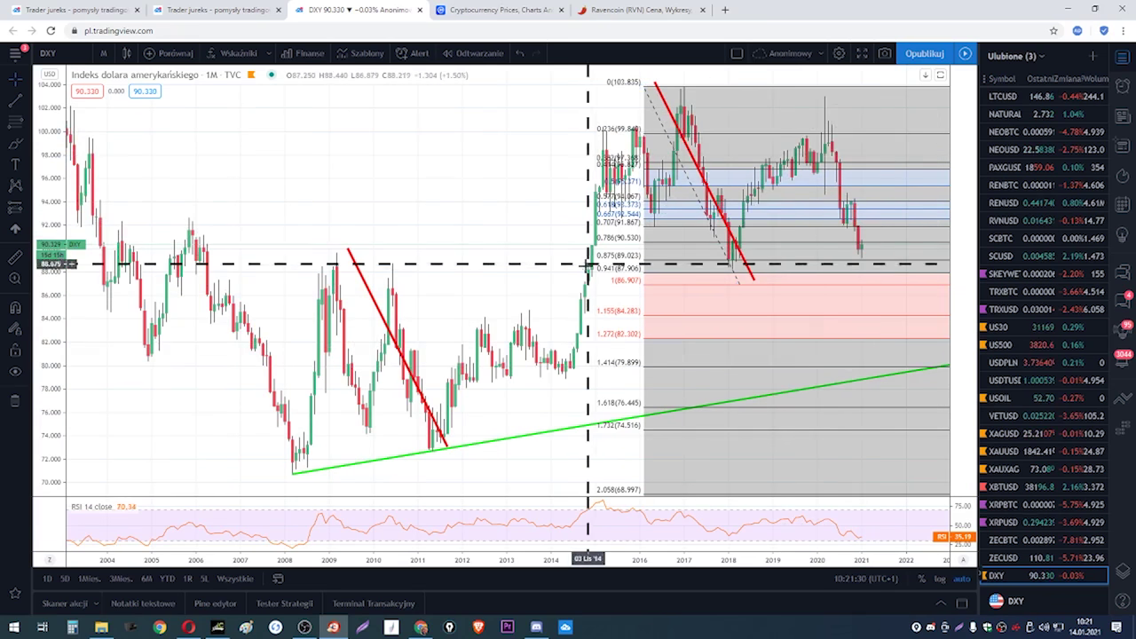
pyautogui.moveTo(520, 272); pyautogui.dragTo(414, 272)
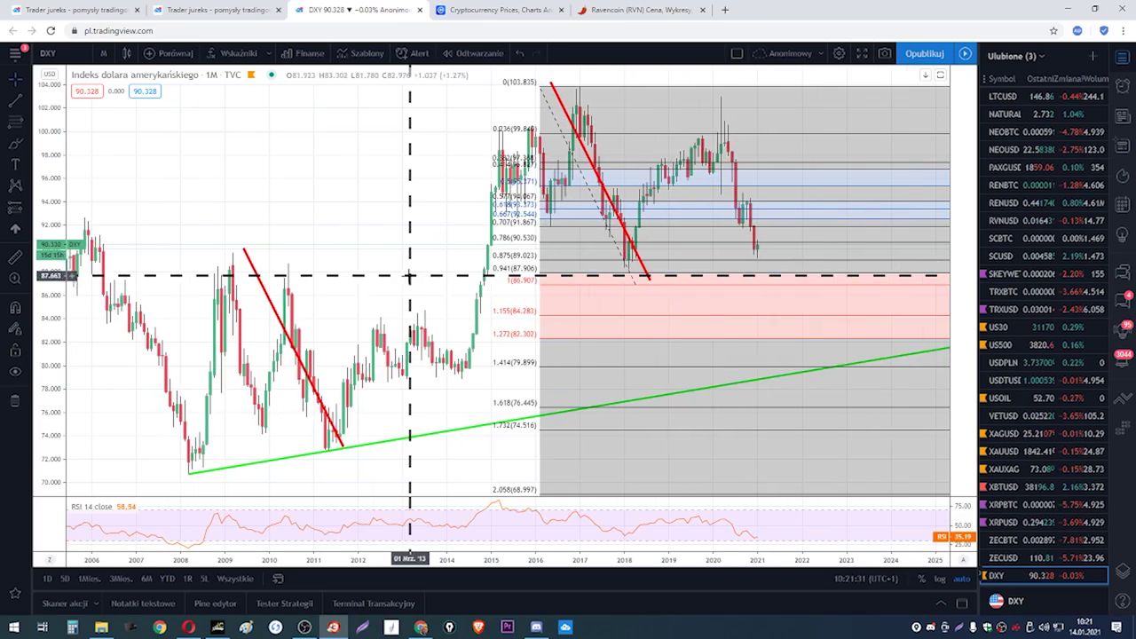
pyautogui.click(27, 131)
pyautogui.click(26, 146)
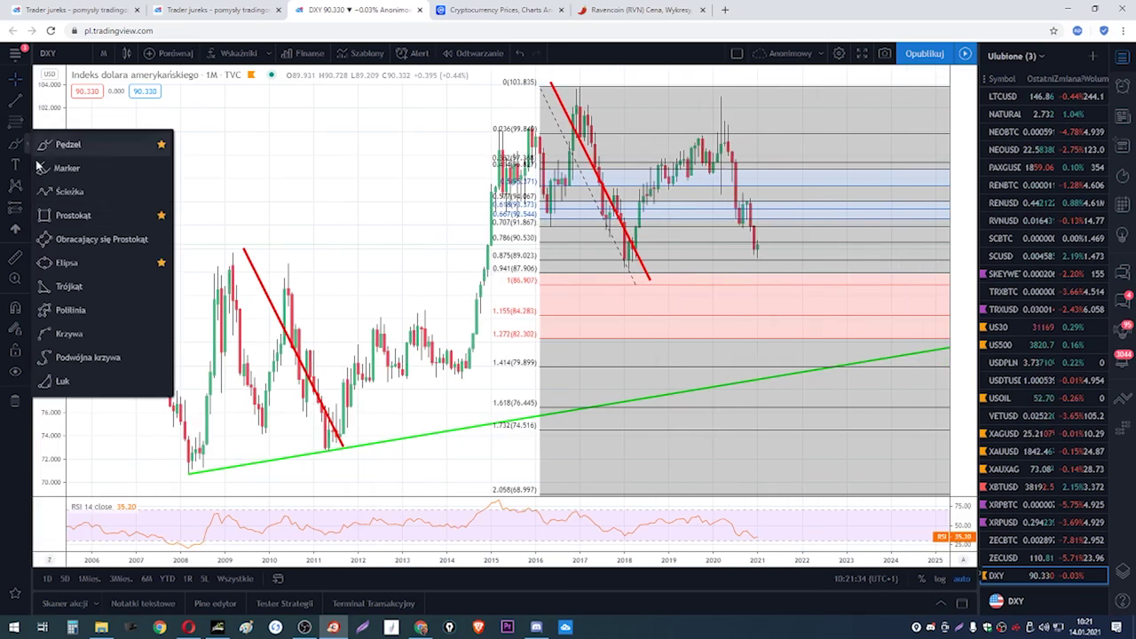
pyautogui.click(80, 216)
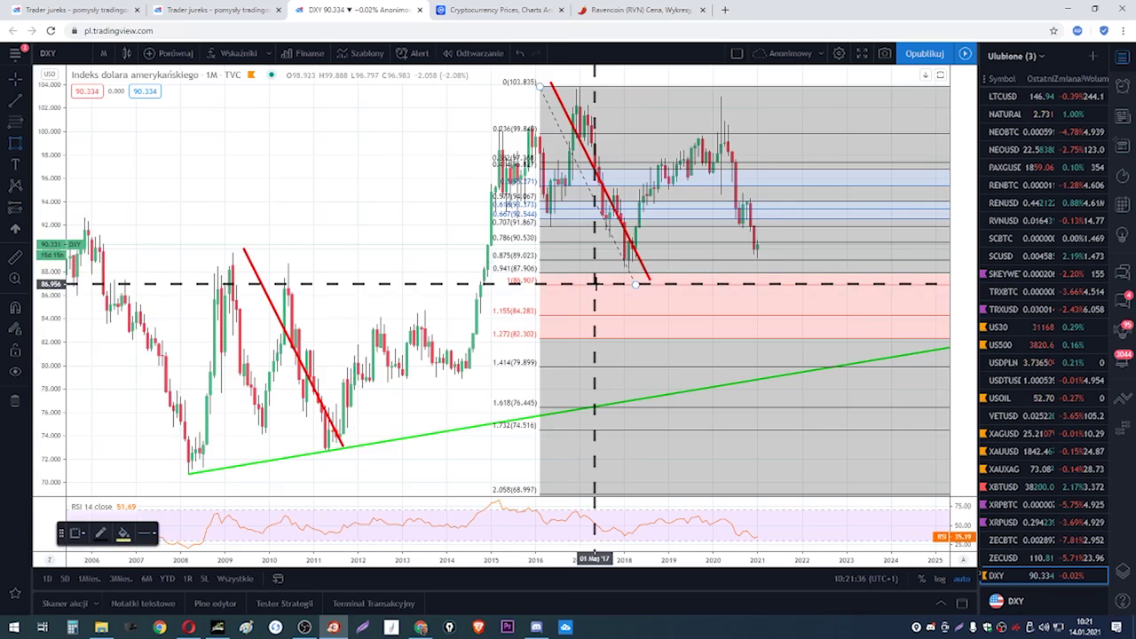
pyautogui.moveTo(595, 283); pyautogui.dragTo(939, 340)
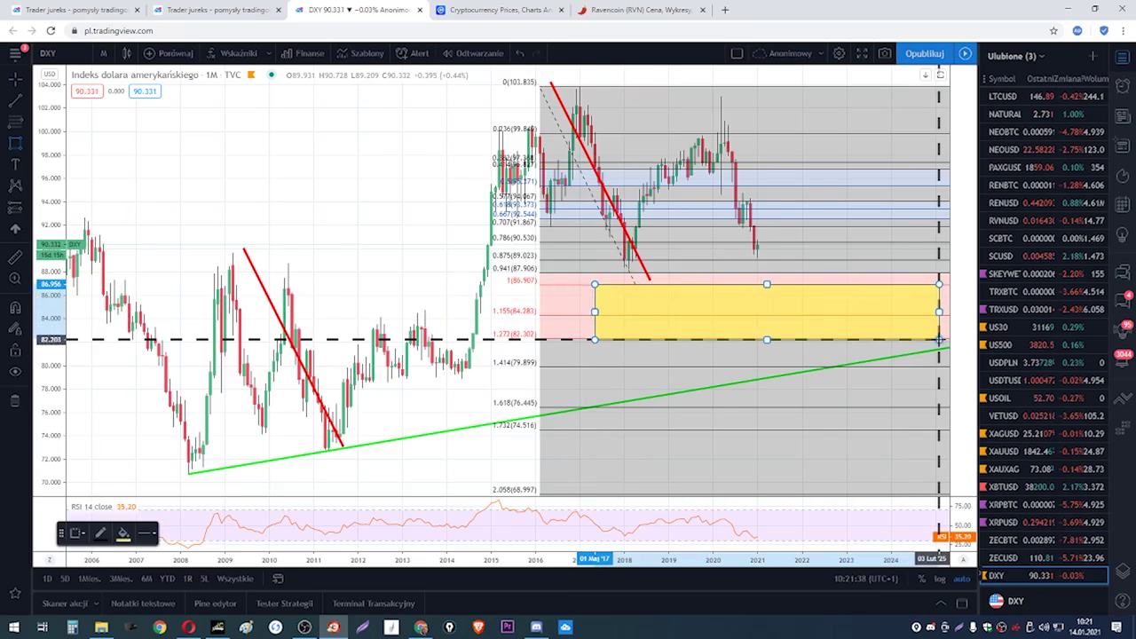
# - Extend the yellow rectangle's right edge to May 2026, where its lower corner meets the green trend line
pyautogui.scroll(-3, 918, 406)
pyautogui.scroll(1, 732, 430)
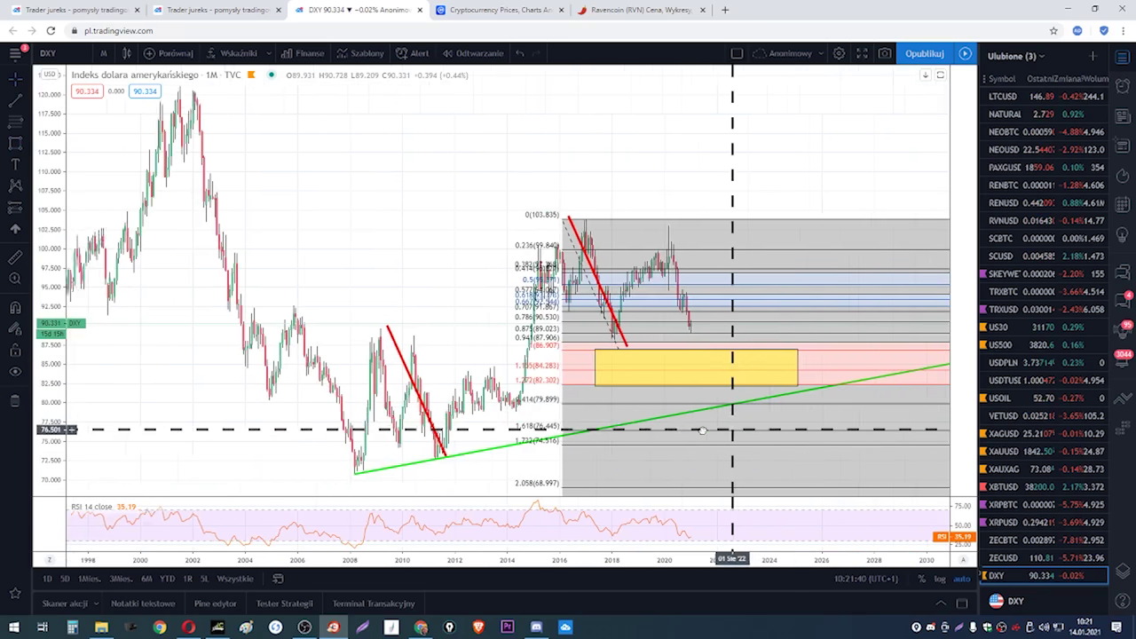
pyautogui.moveTo(767, 385); pyautogui.dragTo(798, 384)
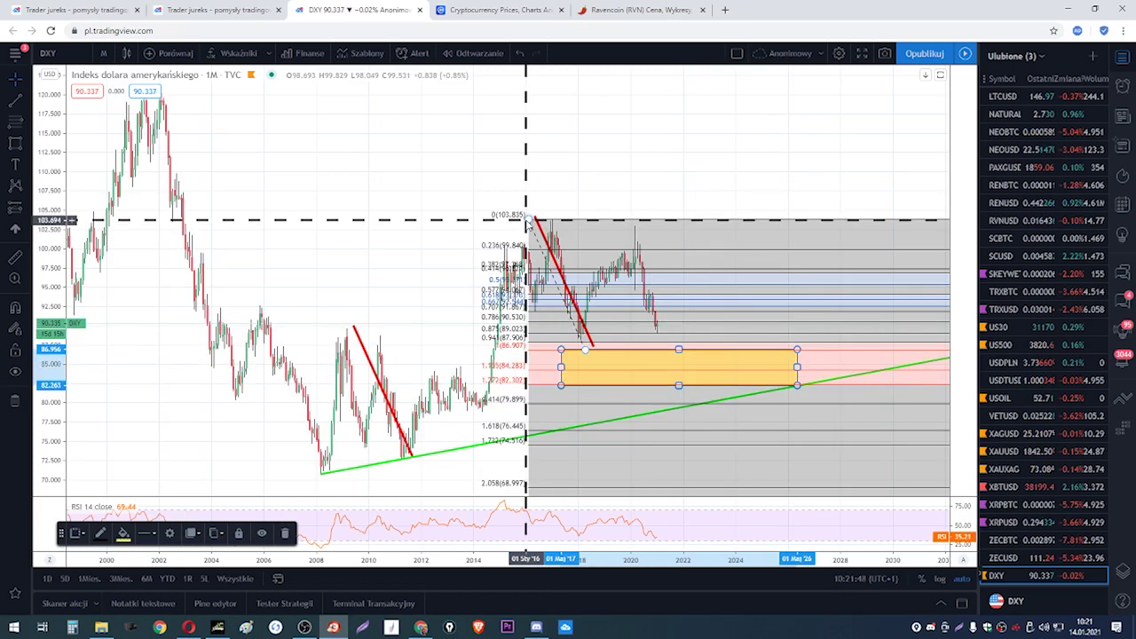
# - Delete the Fibonacci retracement over the 2016–2018 decline, and extend the yellow rectangle's right edge to July 2028
pyautogui.rightClick(528, 220)
pyautogui.click(553, 375)
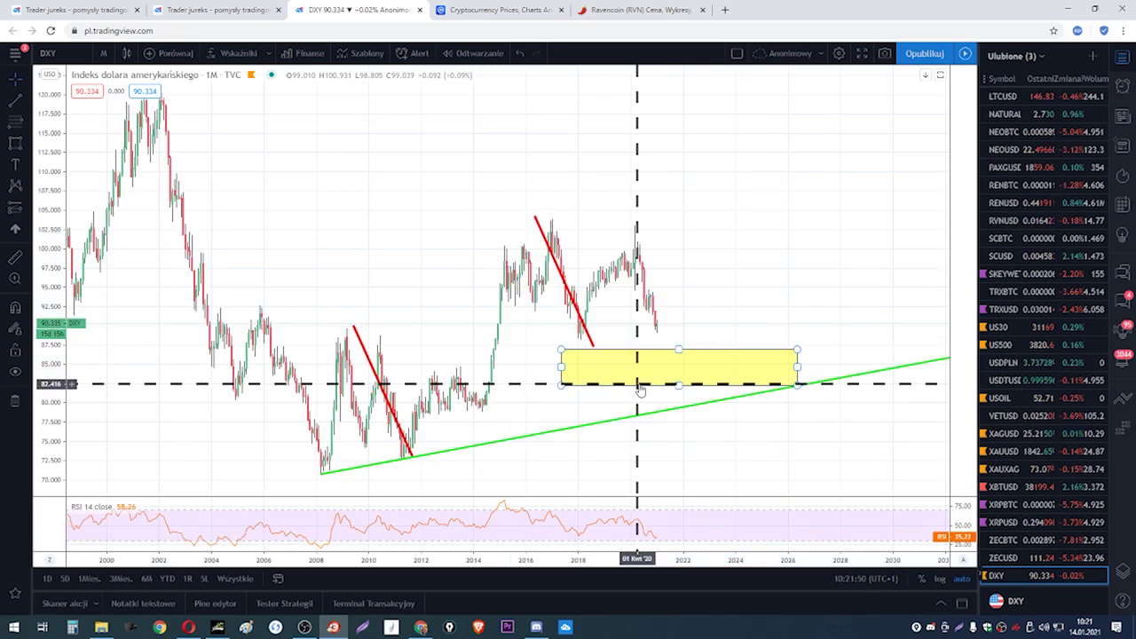
pyautogui.scroll(2, 649, 389)
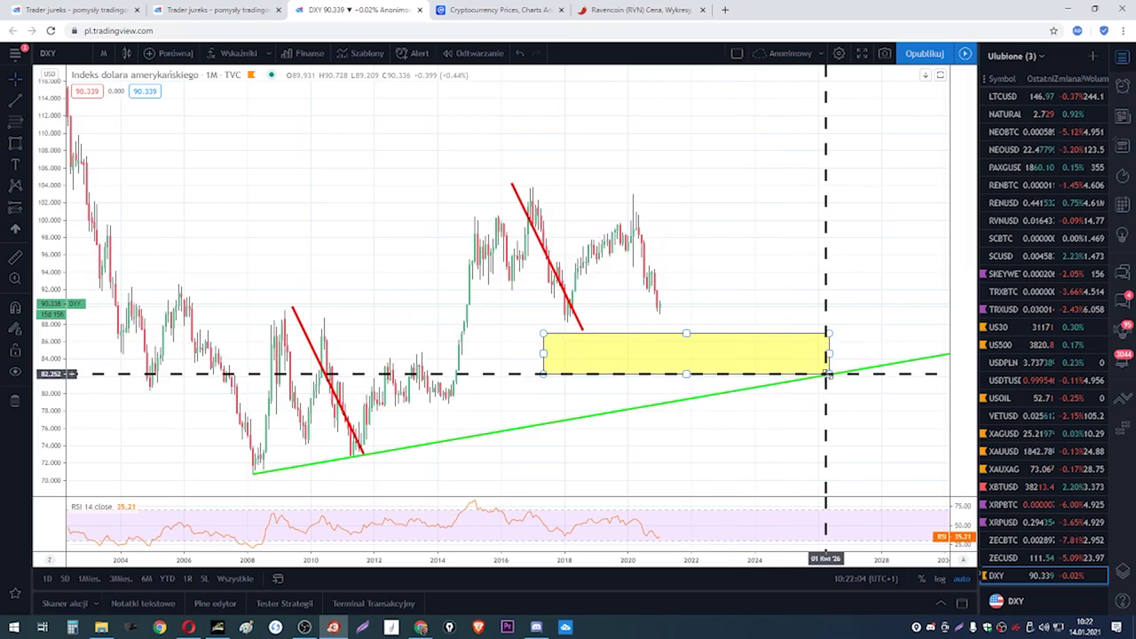
pyautogui.moveTo(827, 374); pyautogui.dragTo(897, 373)
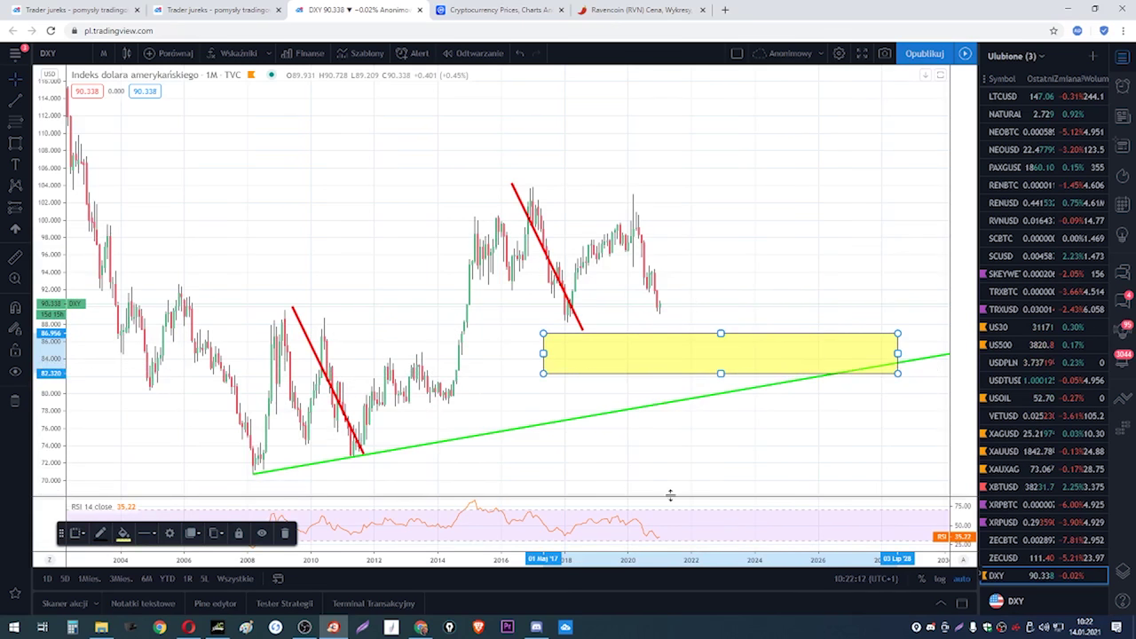
# - Enlarge the RSI pane to examine the dollar index's momentum, shrink it back to a narrow strip, and deselect the rectangle
pyautogui.moveTo(670, 497); pyautogui.dragTo(697, 313)
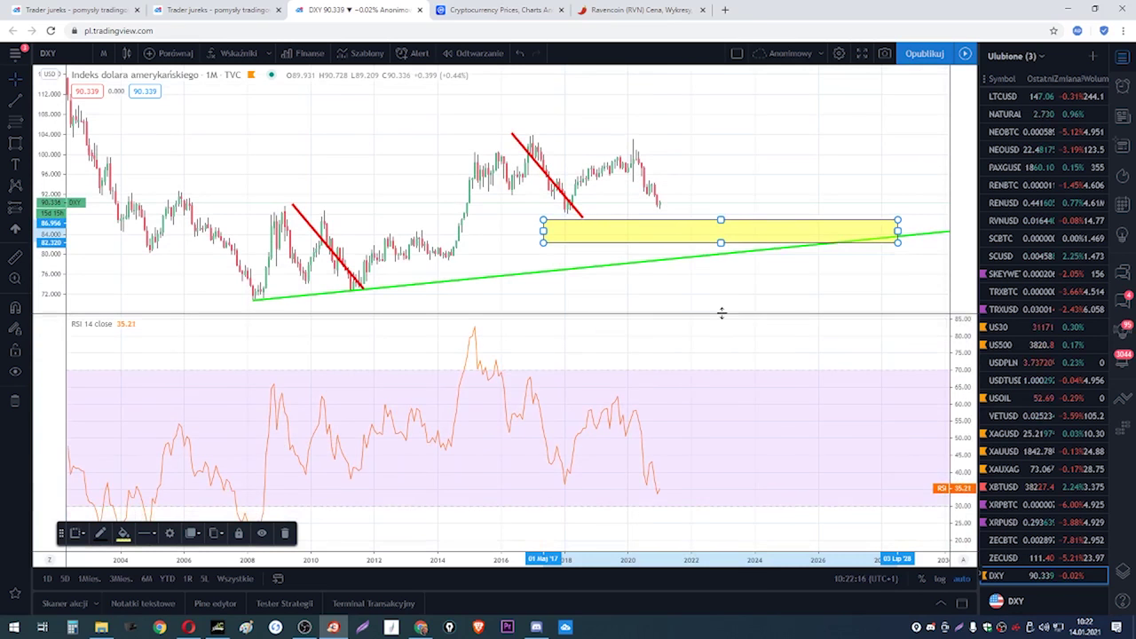
pyautogui.moveTo(720, 312); pyautogui.dragTo(720, 507)
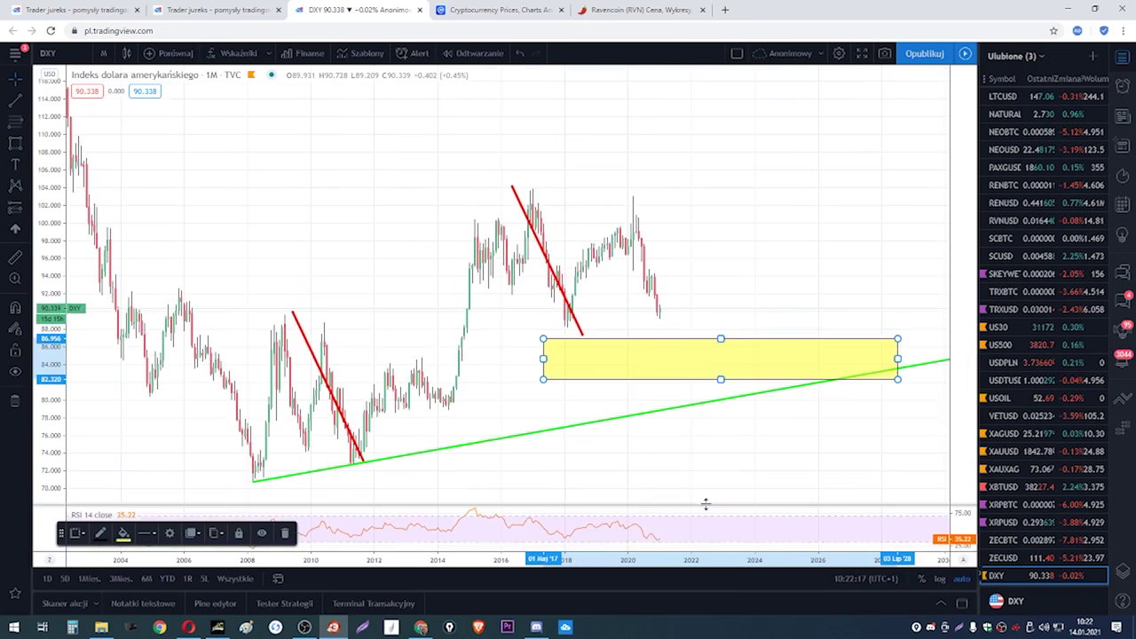
pyautogui.click(611, 404)
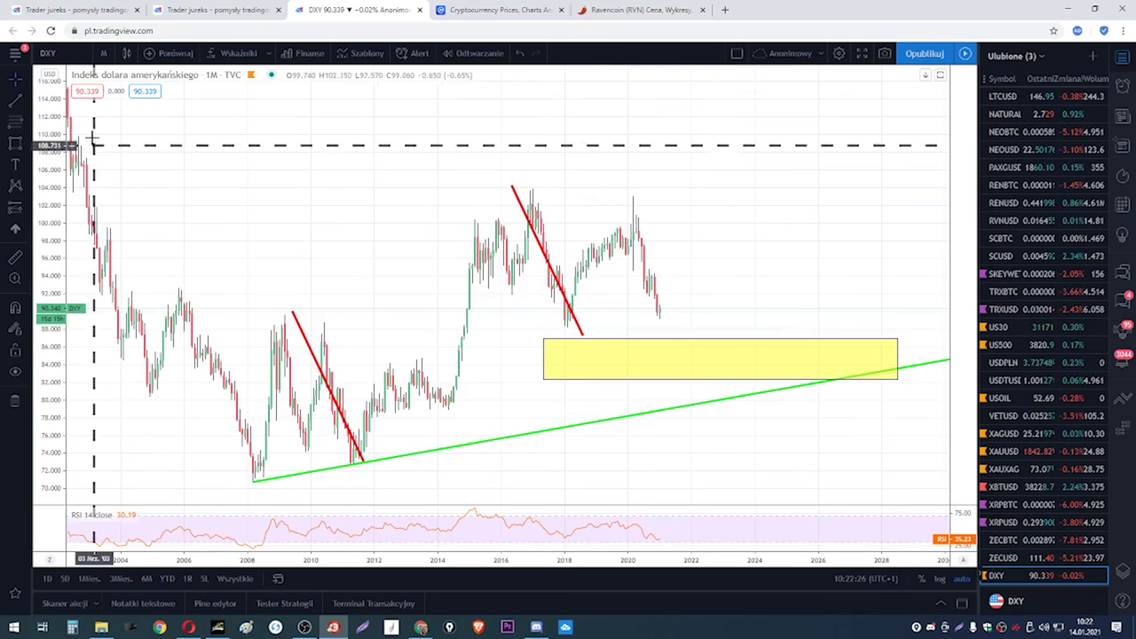
# - Brush over the 2009–2011 and 2017–2021 corrections and the rise between them on the monthly chart, and undo the strokes
pyautogui.click(27, 147)
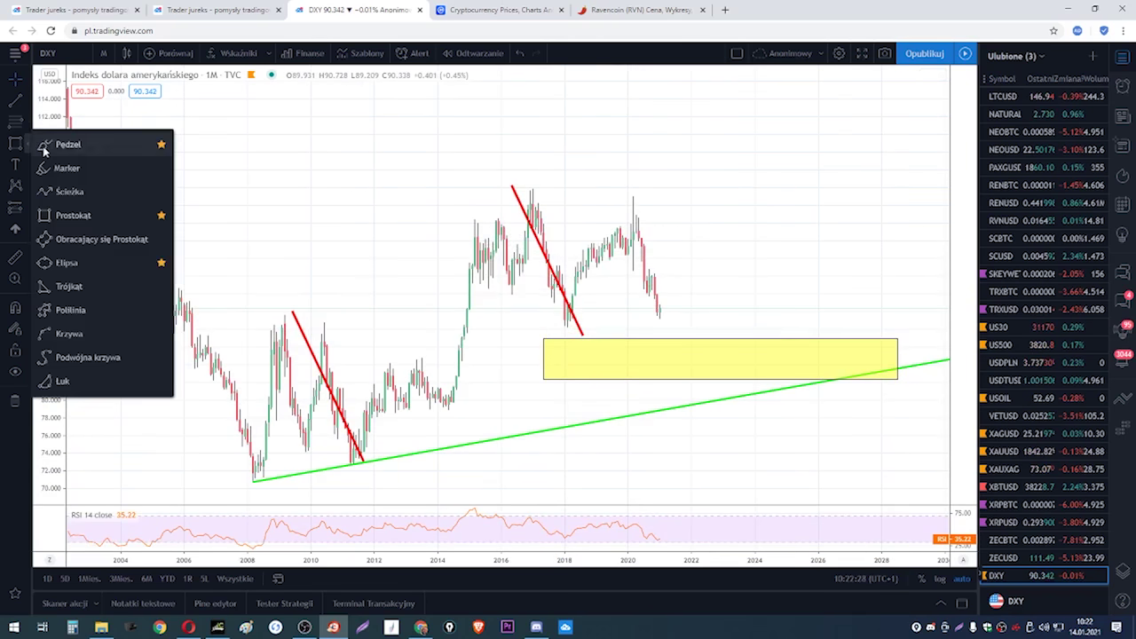
pyautogui.click(47, 146)
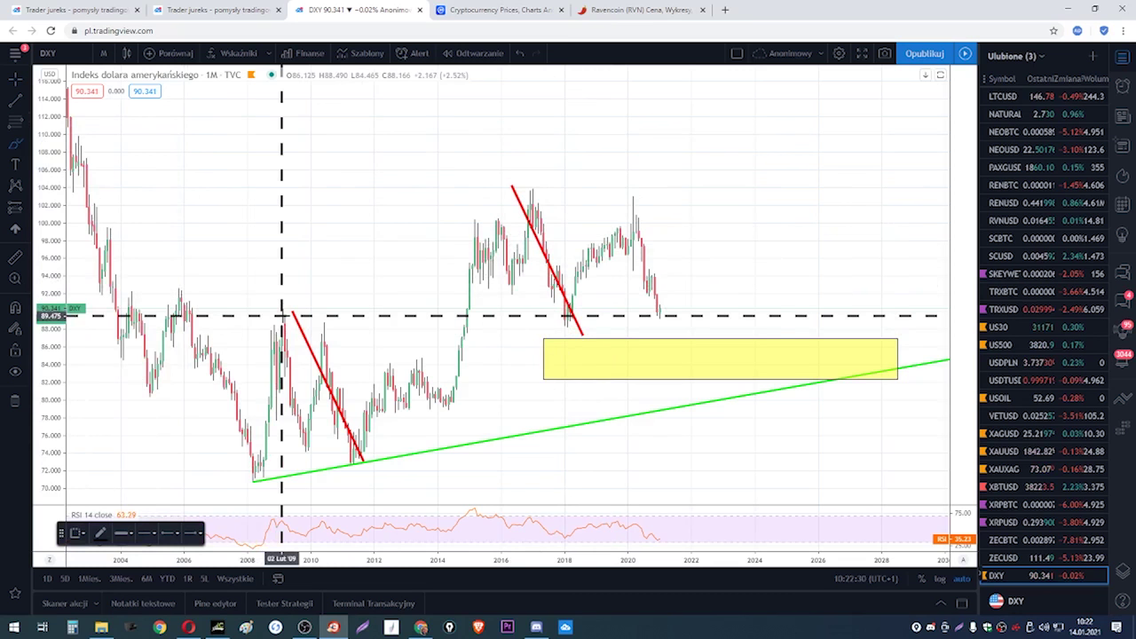
pyautogui.moveTo(282, 315)
pyautogui.mouseDown()
pyautogui.moveTo(305, 447)
pyautogui.moveTo(328, 337)
pyautogui.moveTo(357, 461)
pyautogui.mouseUp()
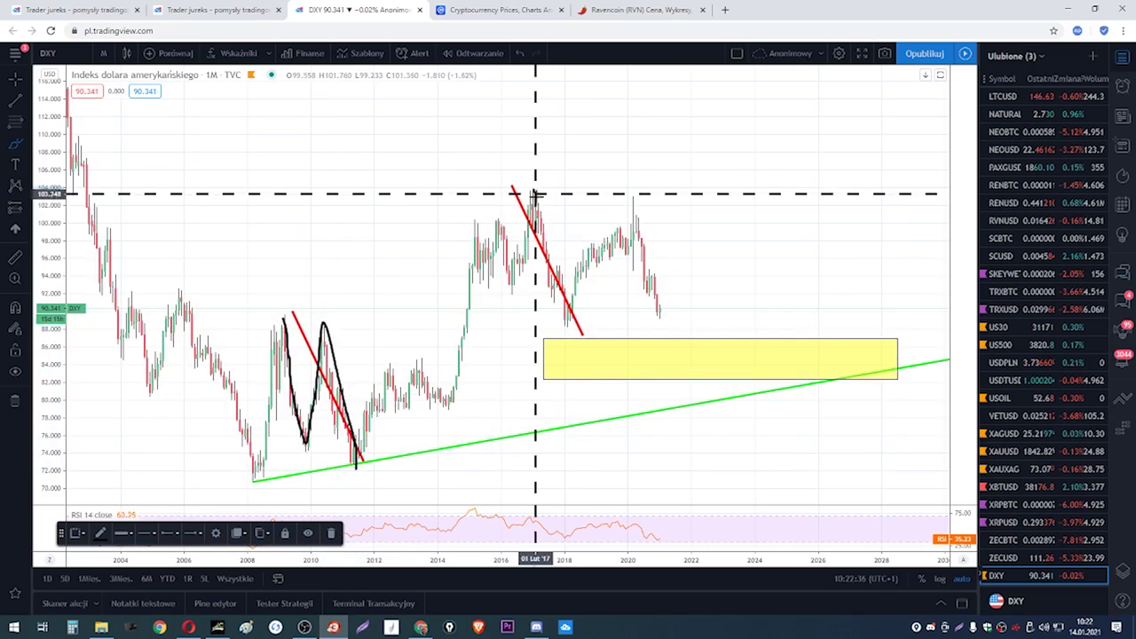
pyautogui.moveTo(533, 192)
pyautogui.mouseDown()
pyautogui.moveTo(571, 329)
pyautogui.moveTo(624, 240)
pyautogui.moveTo(632, 194)
pyautogui.moveTo(675, 344)
pyautogui.mouseUp()
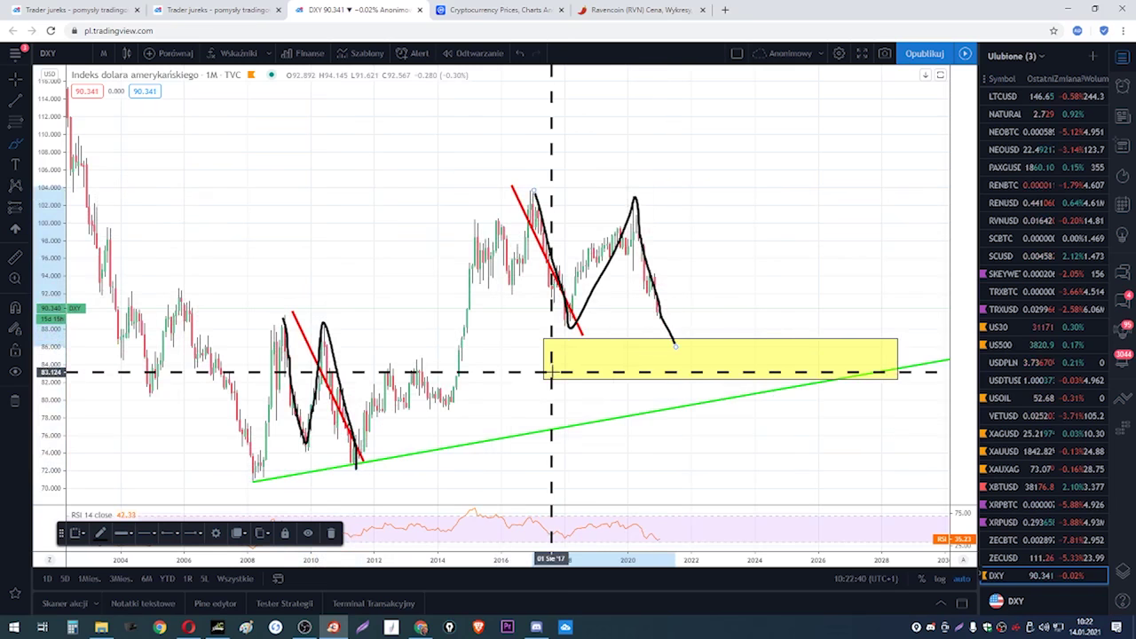
pyautogui.moveTo(355, 462)
pyautogui.mouseDown()
pyautogui.moveTo(381, 378)
pyautogui.moveTo(427, 378)
pyautogui.moveTo(451, 393)
pyautogui.moveTo(474, 236)
pyautogui.moveTo(505, 260)
pyautogui.moveTo(529, 185)
pyautogui.mouseUp()
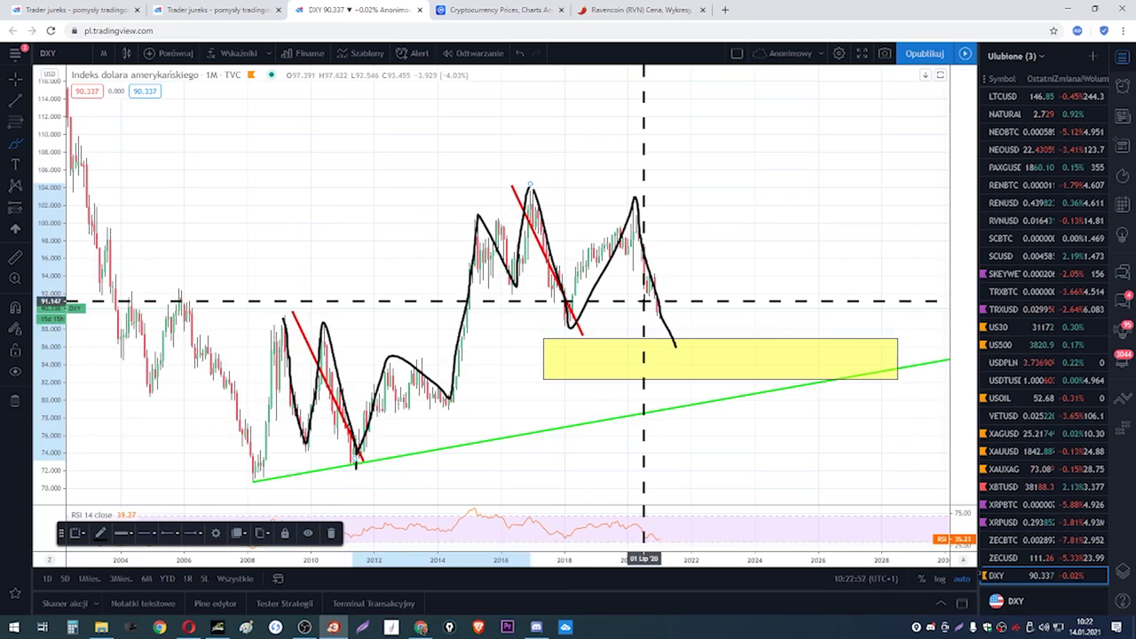
pyautogui.click(522, 54)
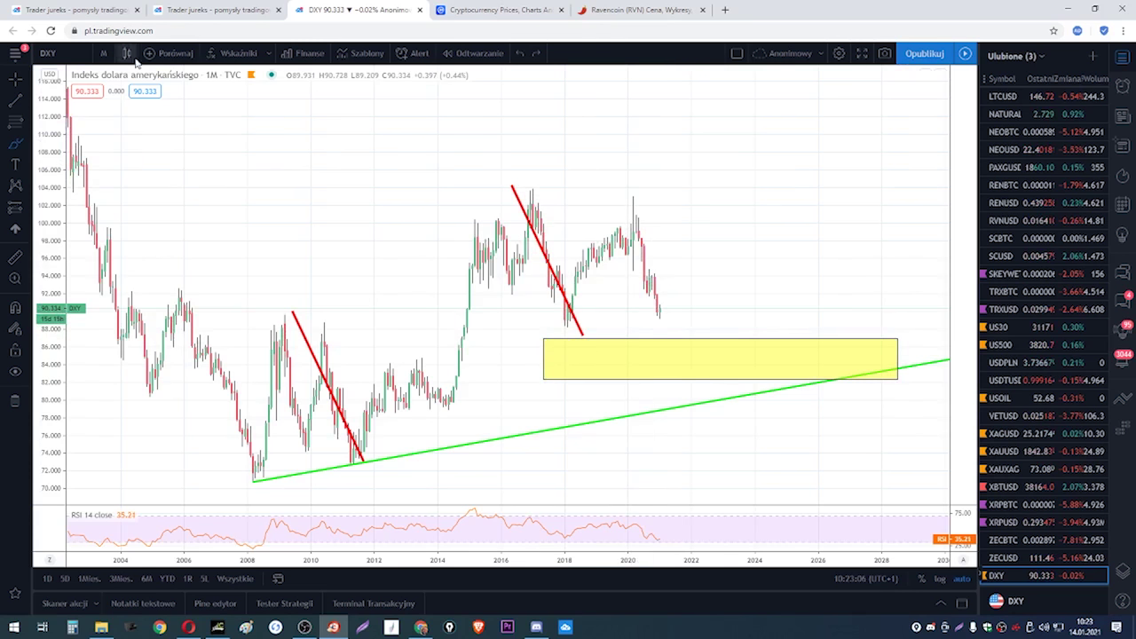
# - Switch the dollar index chart to the 1-week interval and examine the price action from 2016 to January 2021
pyautogui.click(103, 54)
pyautogui.click(131, 368)
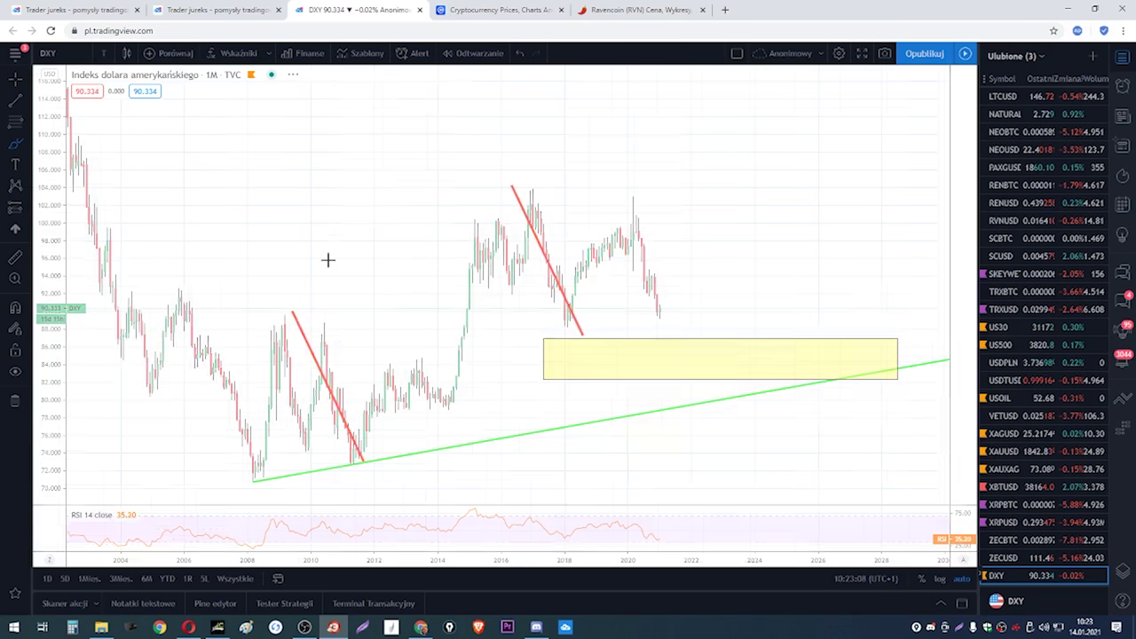
pyautogui.scroll(-2, 356, 245)
pyautogui.scroll(3, 356, 244)
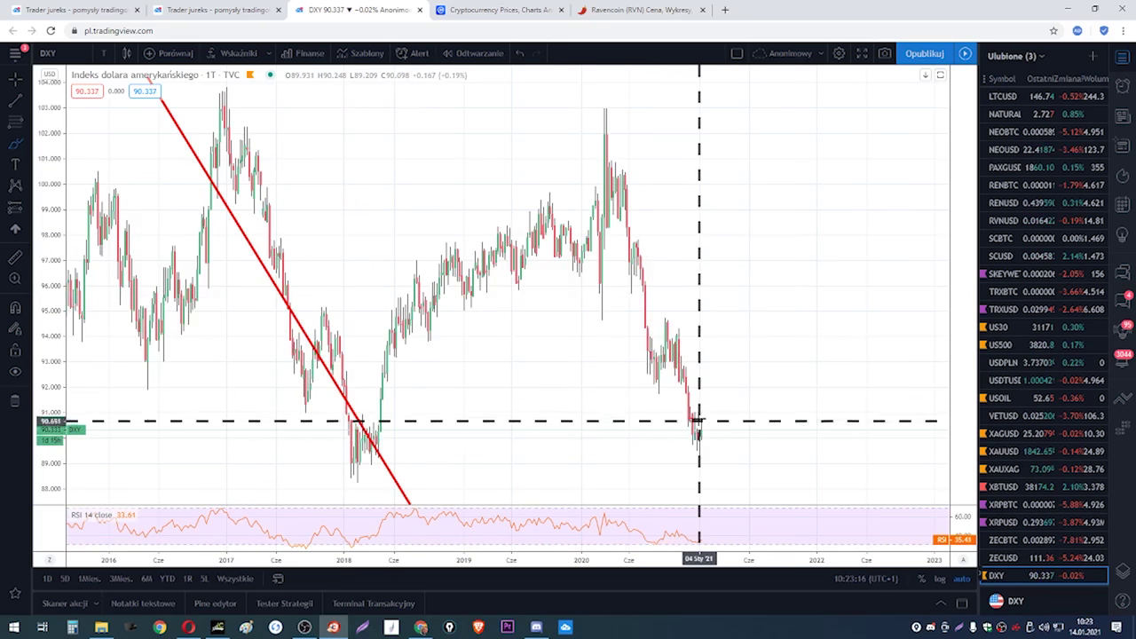
# - Switch the dollar index chart to the 1-day interval and examine the decline from the March 2020 peak
pyautogui.click(103, 55)
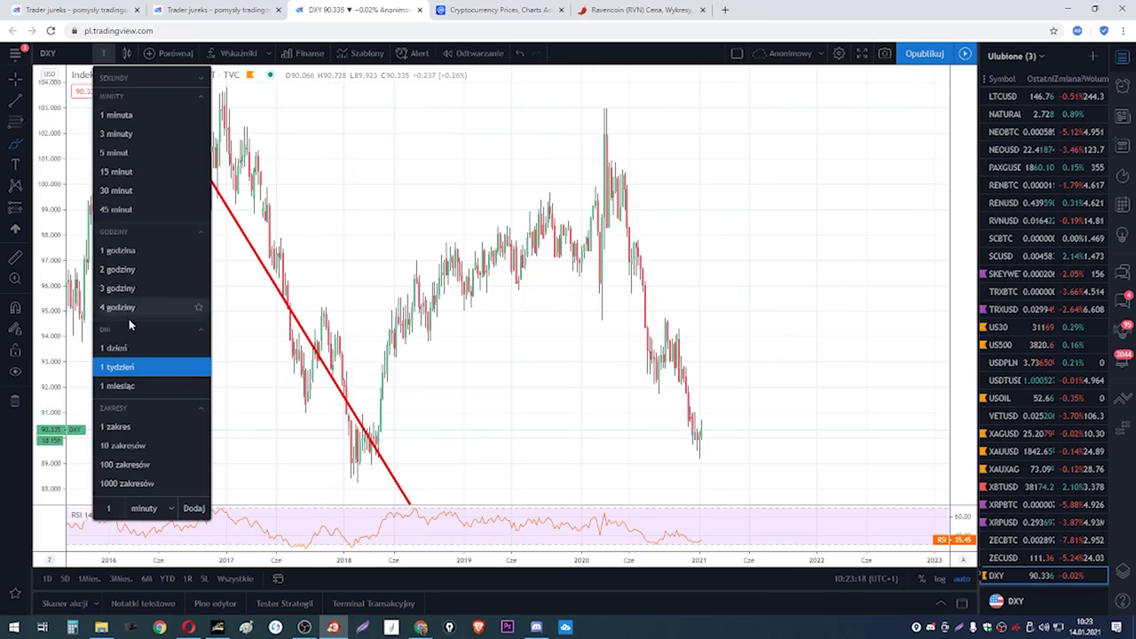
pyautogui.click(133, 347)
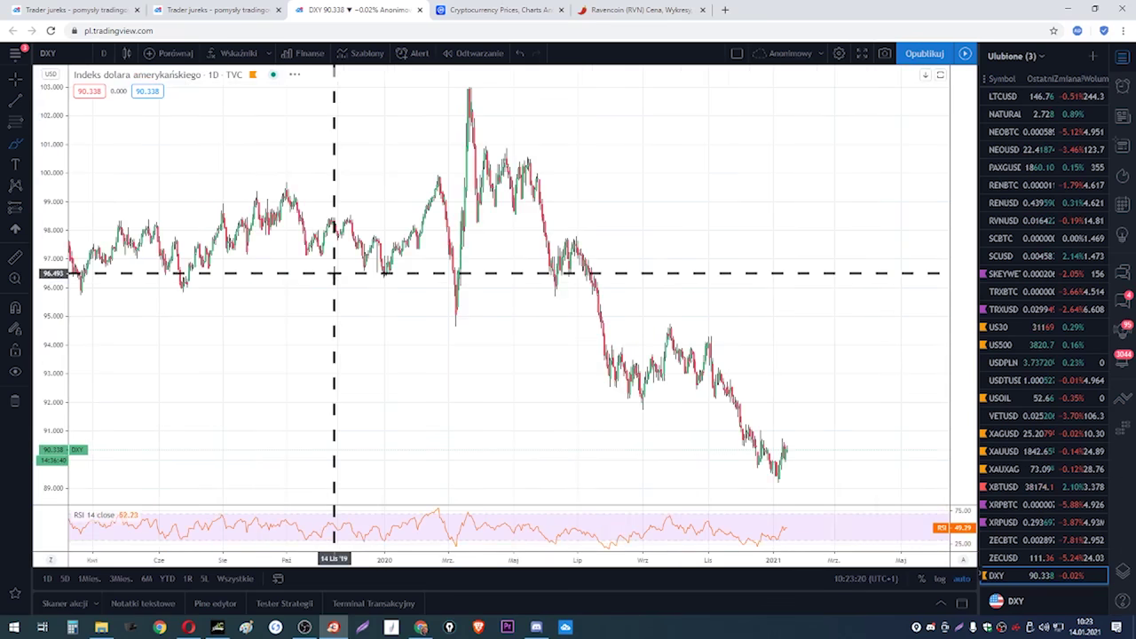
pyautogui.scroll(3, 408, 275)
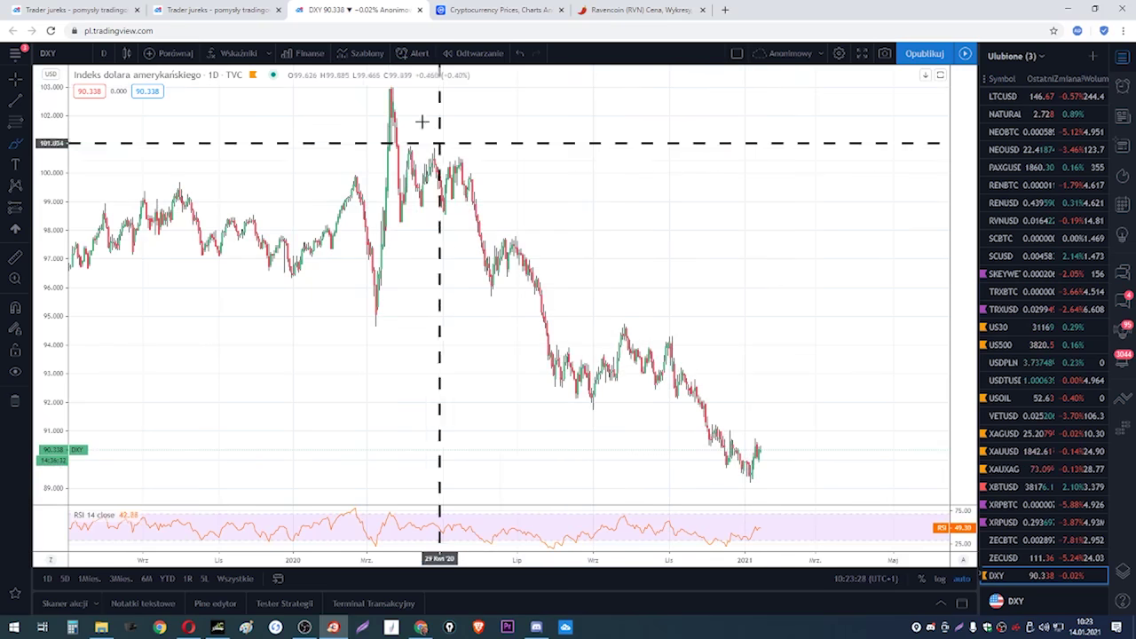
pyautogui.scroll(-3, 645, 382)
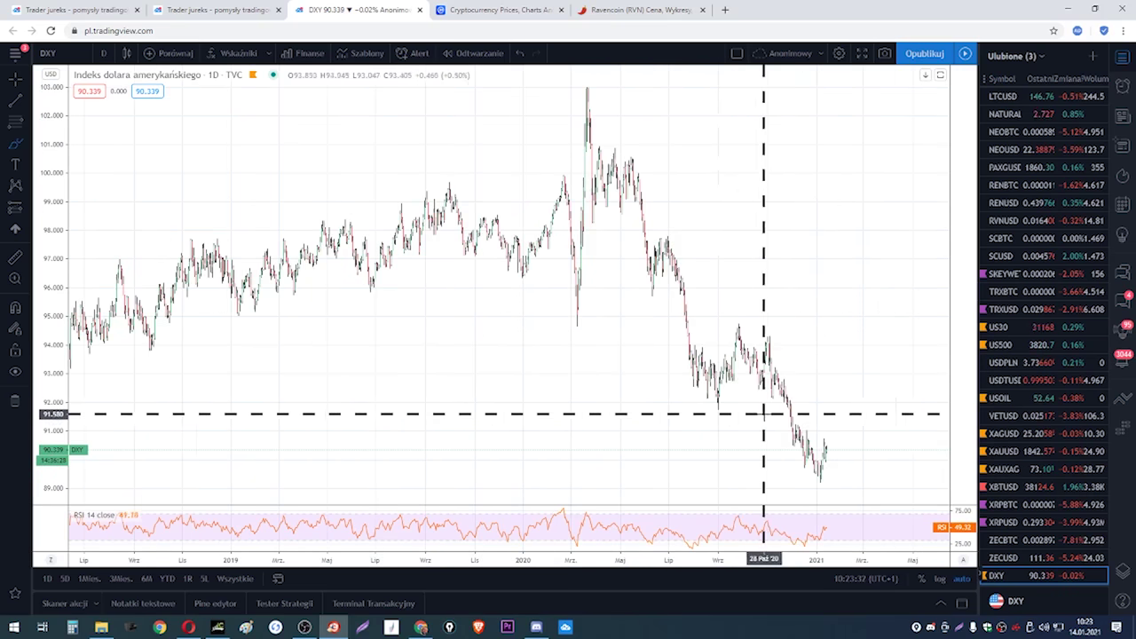
pyautogui.scroll(3, 765, 412)
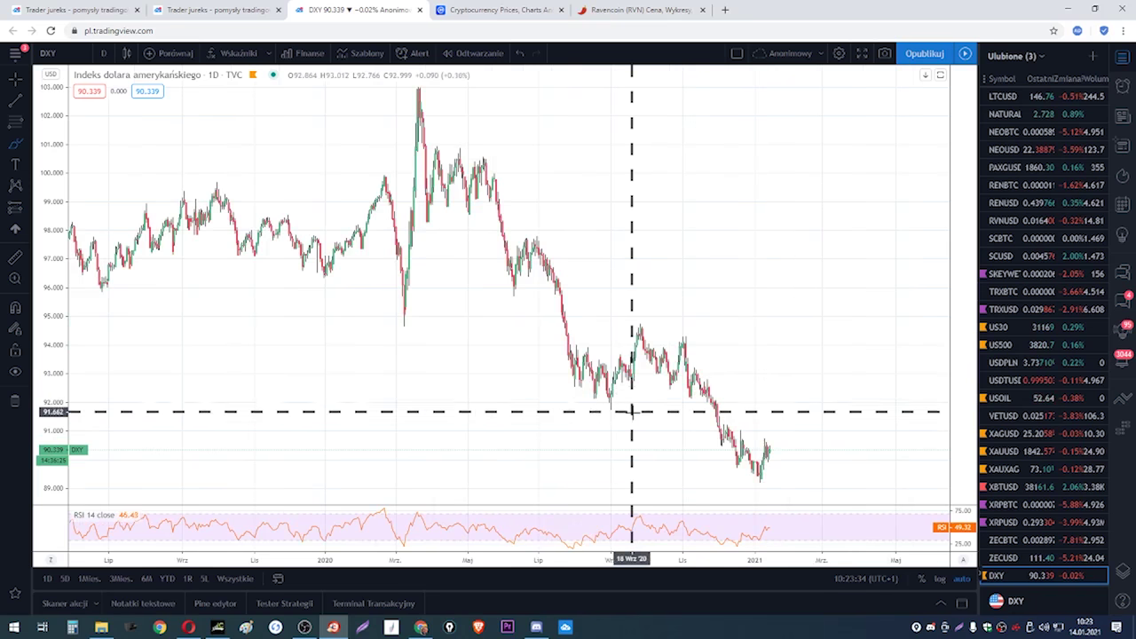
# - Brush a short horizontal line under the September 2020 low, undo it, and leave the Brush tool
pyautogui.moveTo(627, 415); pyautogui.dragTo(543, 417)
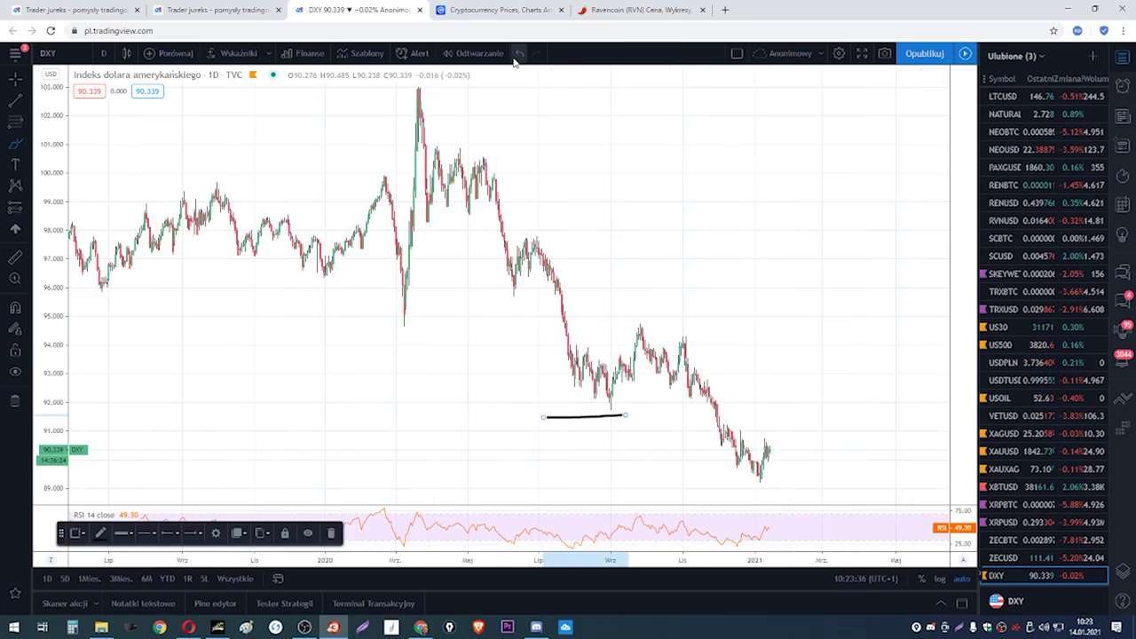
pyautogui.click(519, 54)
pyautogui.rightClick(457, 375)
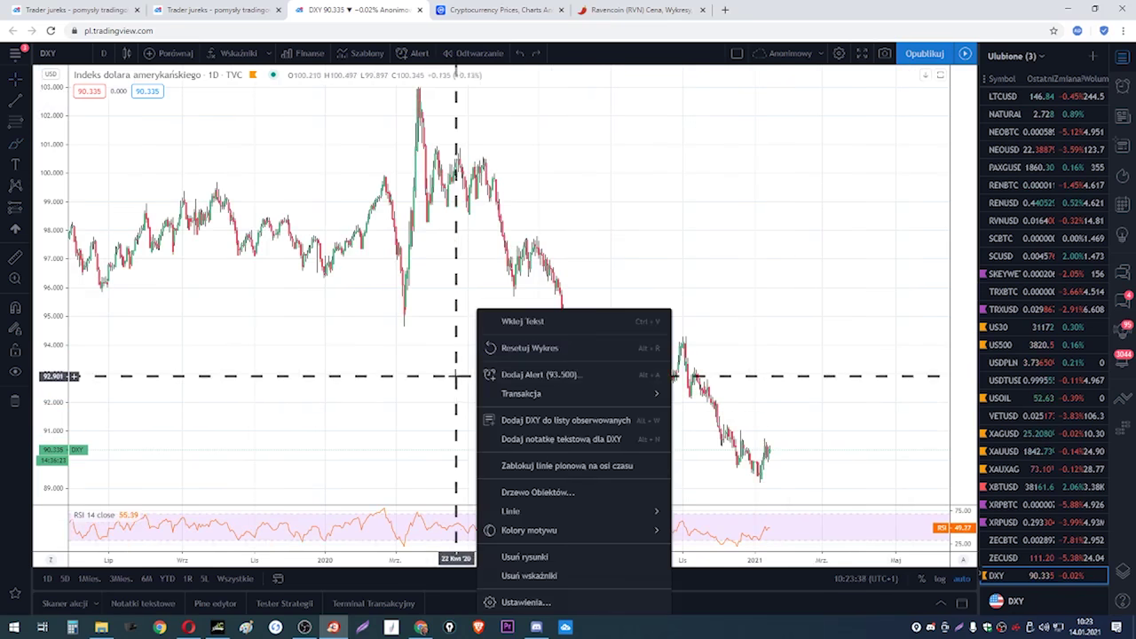
pyautogui.moveTo(456, 376); pyautogui.dragTo(344, 346)
# - Brush a falling projection from the January 2021 price and a short line near 98.3 above September 2020, undoing both strokes
pyautogui.click(15, 145)
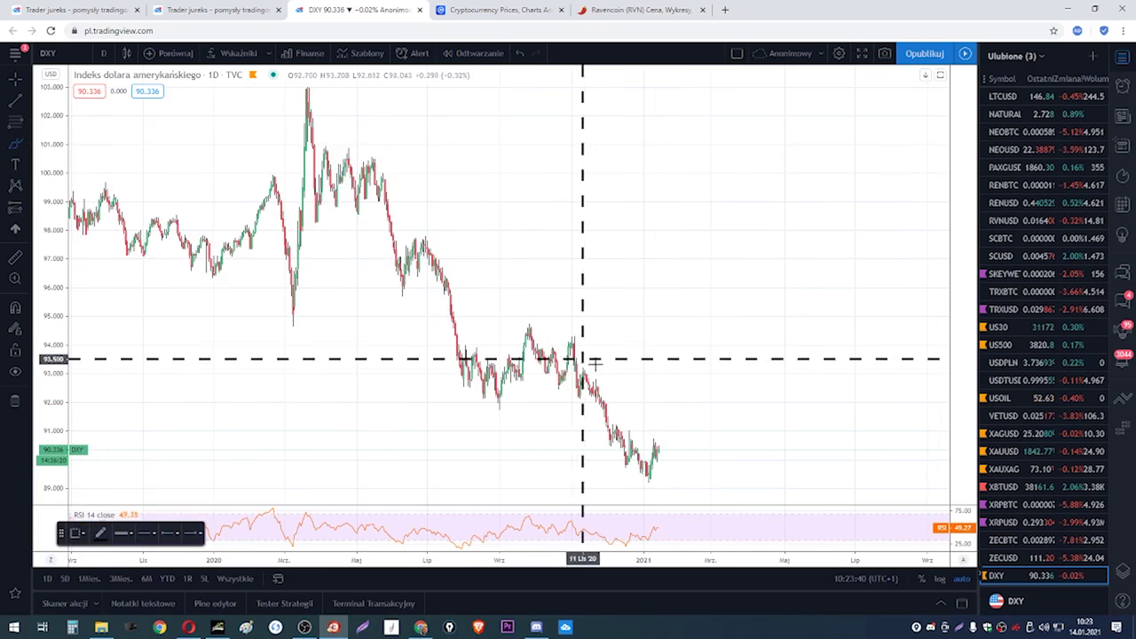
pyautogui.scroll(-5, 645, 399)
pyautogui.moveTo(759, 434); pyautogui.dragTo(791, 505)
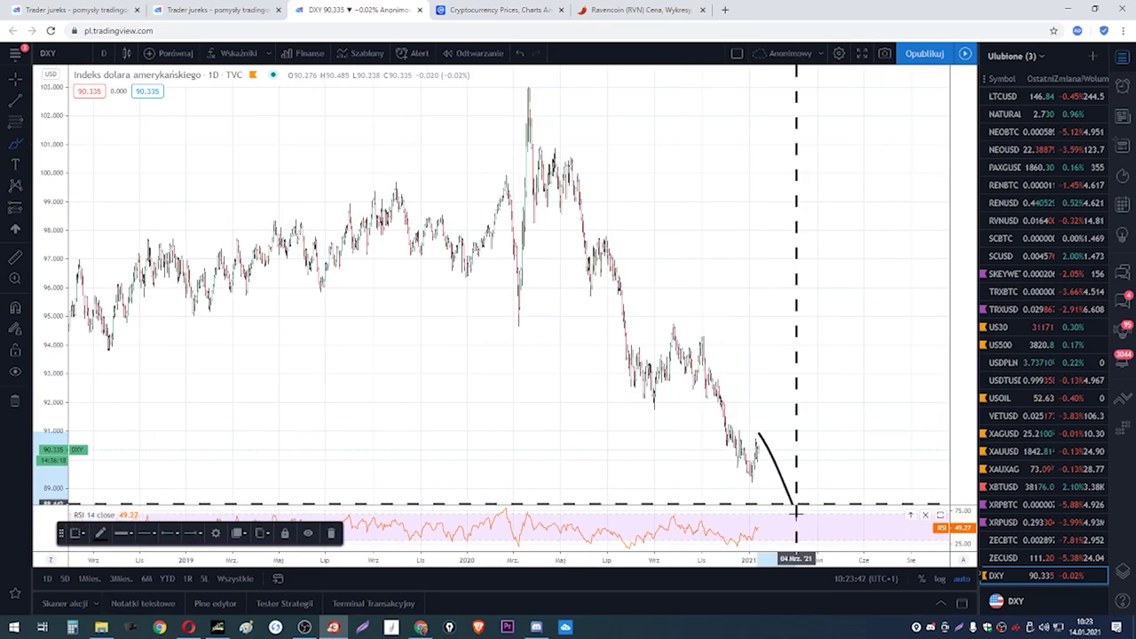
pyautogui.click(521, 55)
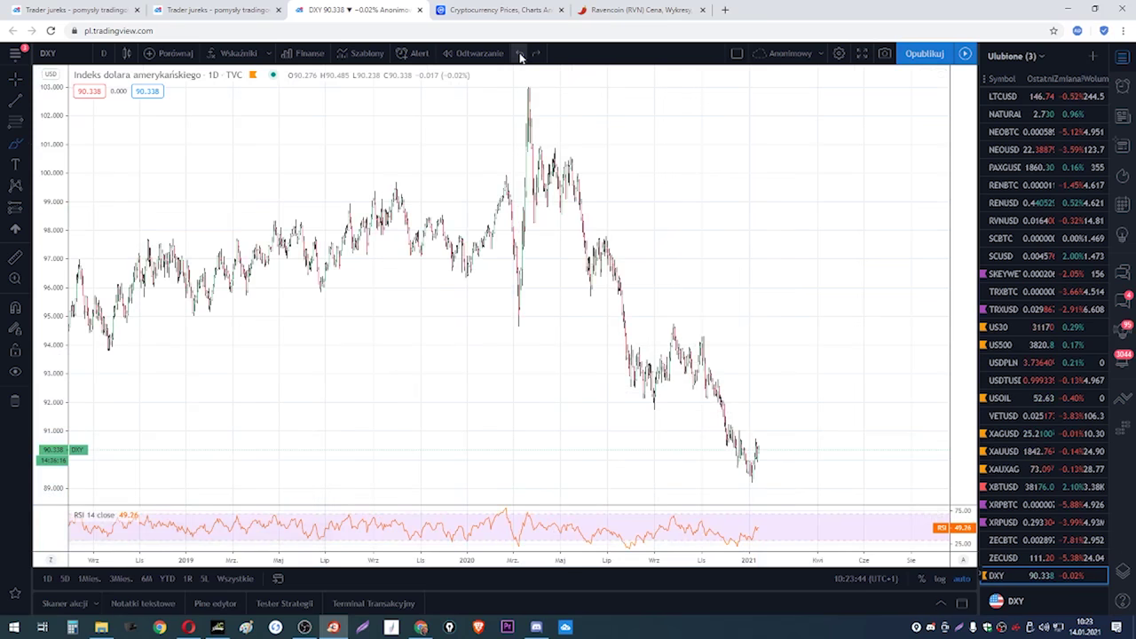
pyautogui.scroll(3, 673, 220)
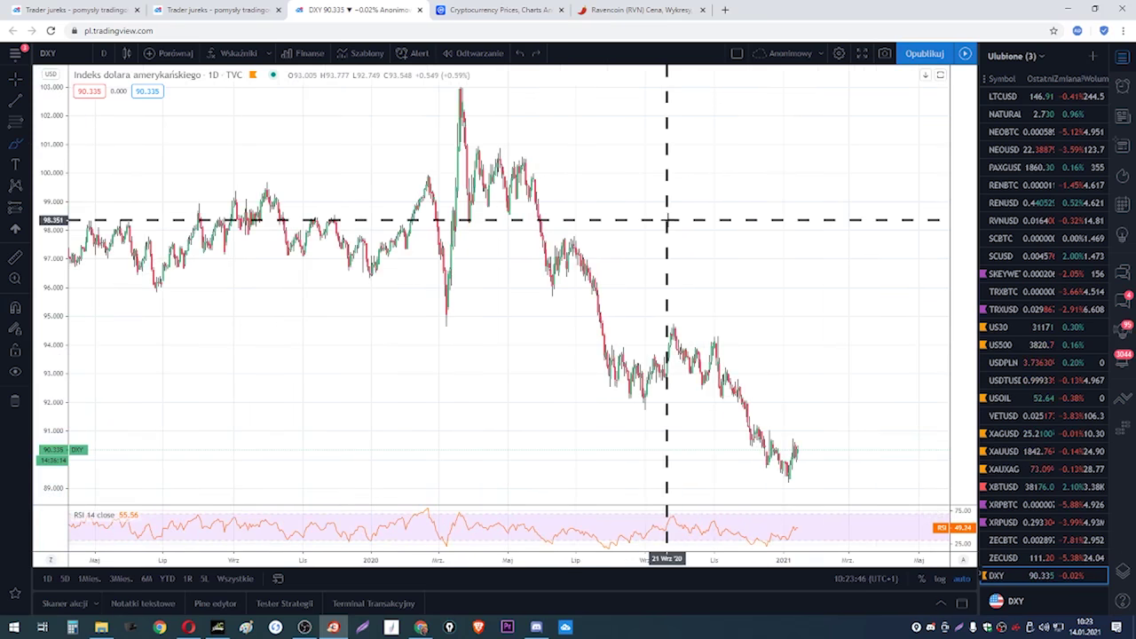
pyautogui.moveTo(667, 220); pyautogui.dragTo(612, 222)
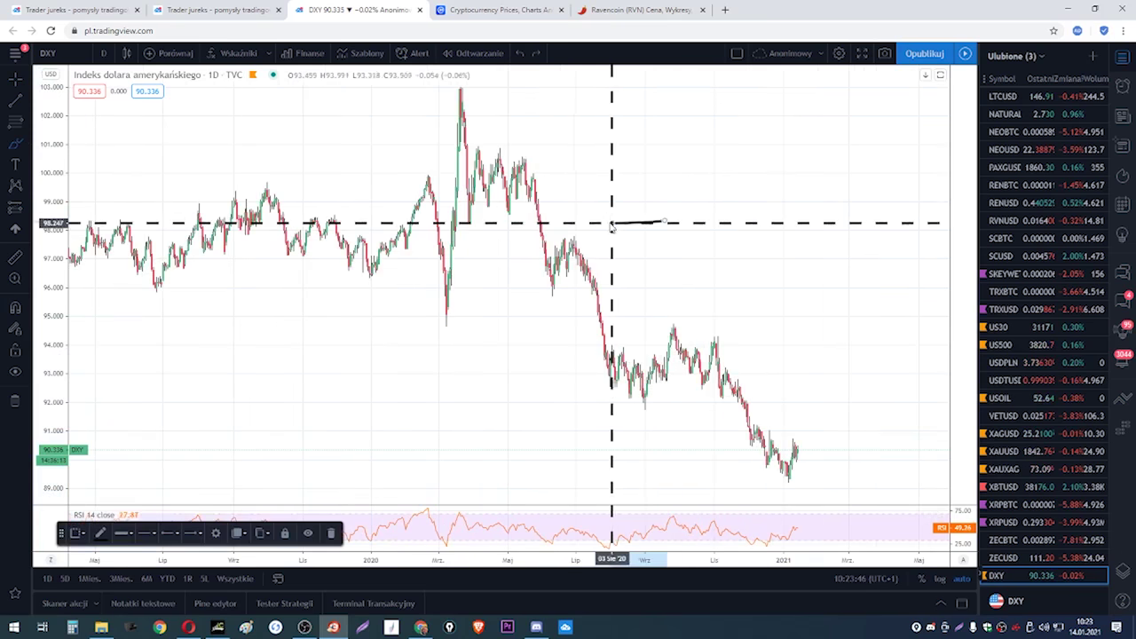
pyautogui.click(520, 55)
# - Brush the wave path from the March 2020 peak to the January 2021 low, undoing the triangle lines and the further downward projection
pyautogui.moveTo(462, 91)
pyautogui.mouseDown()
pyautogui.moveTo(465, 234)
pyautogui.moveTo(517, 160)
pyautogui.moveTo(470, 144)
pyautogui.moveTo(543, 171)
pyautogui.mouseUp()
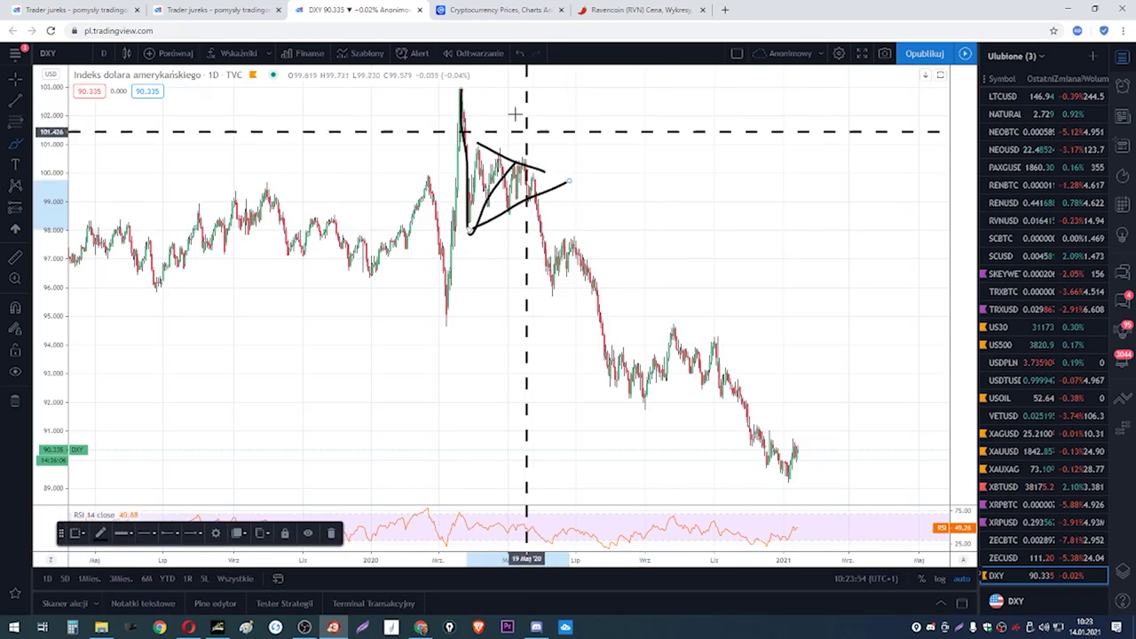
pyautogui.click(518, 59)
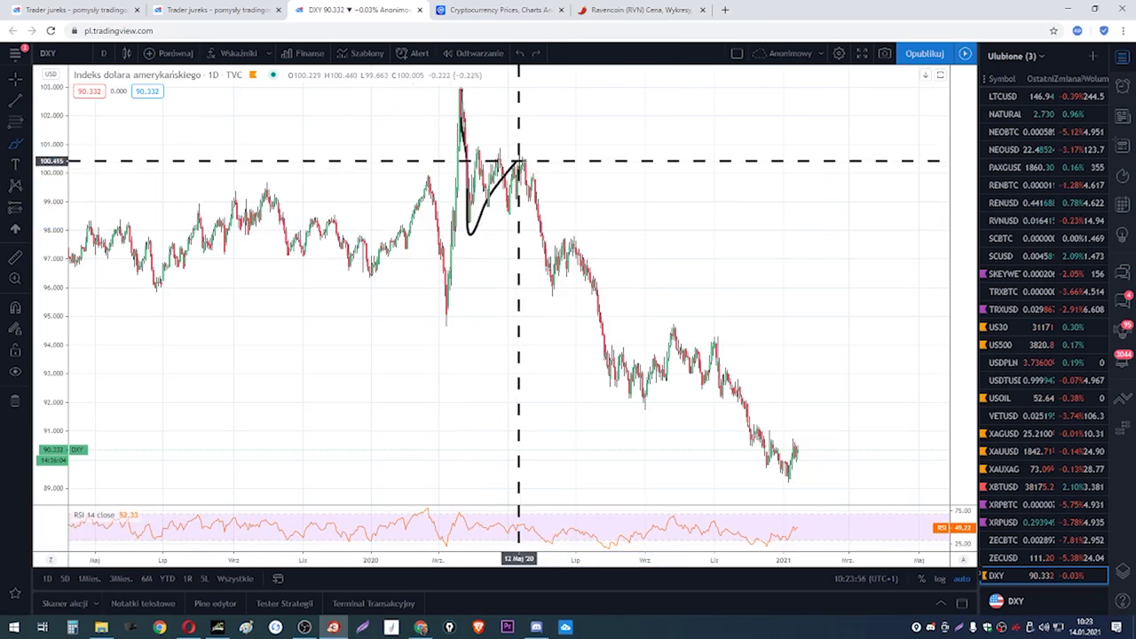
pyautogui.moveTo(520, 163)
pyautogui.mouseDown()
pyautogui.moveTo(553, 297)
pyautogui.moveTo(569, 232)
pyautogui.moveTo(631, 401)
pyautogui.moveTo(670, 323)
pyautogui.moveTo(790, 477)
pyautogui.mouseUp()
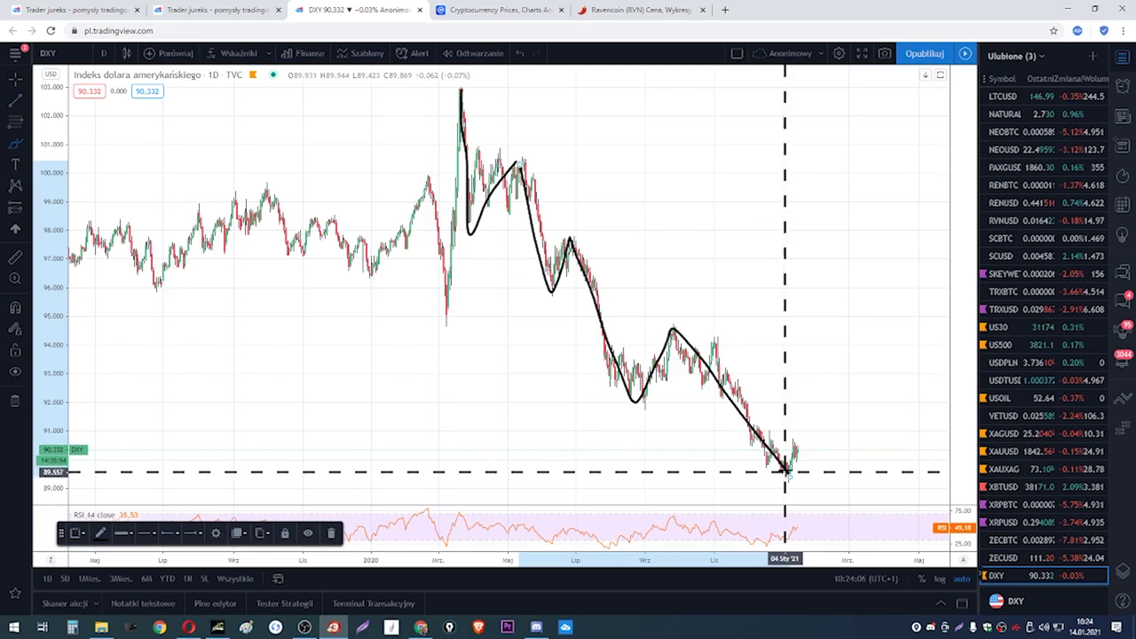
pyautogui.moveTo(790, 475); pyautogui.dragTo(816, 503)
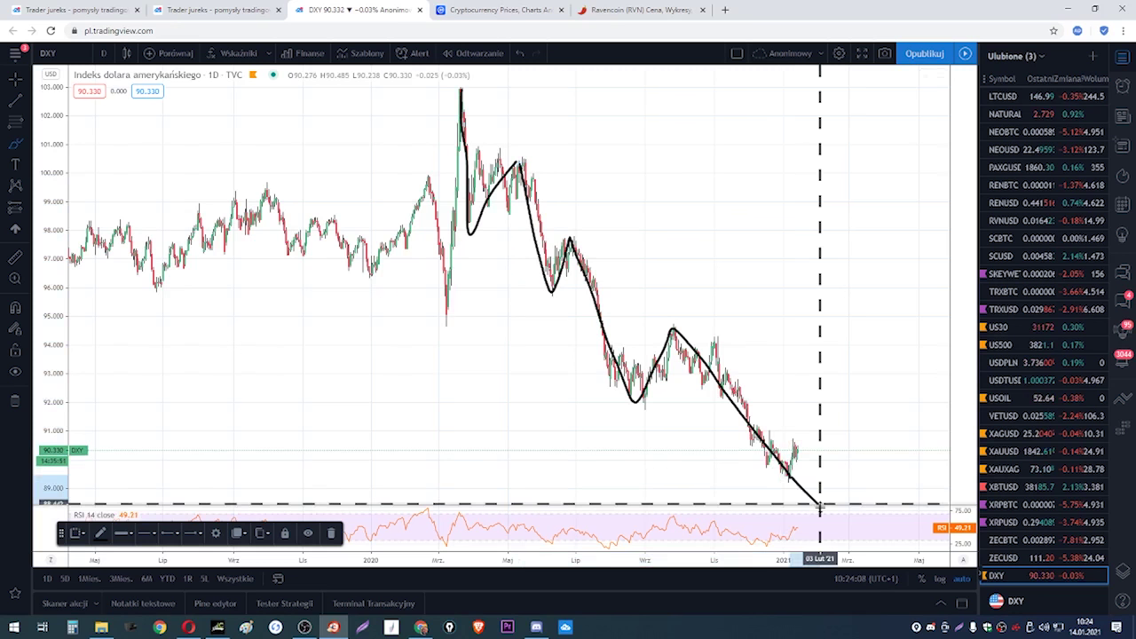
pyautogui.click(522, 55)
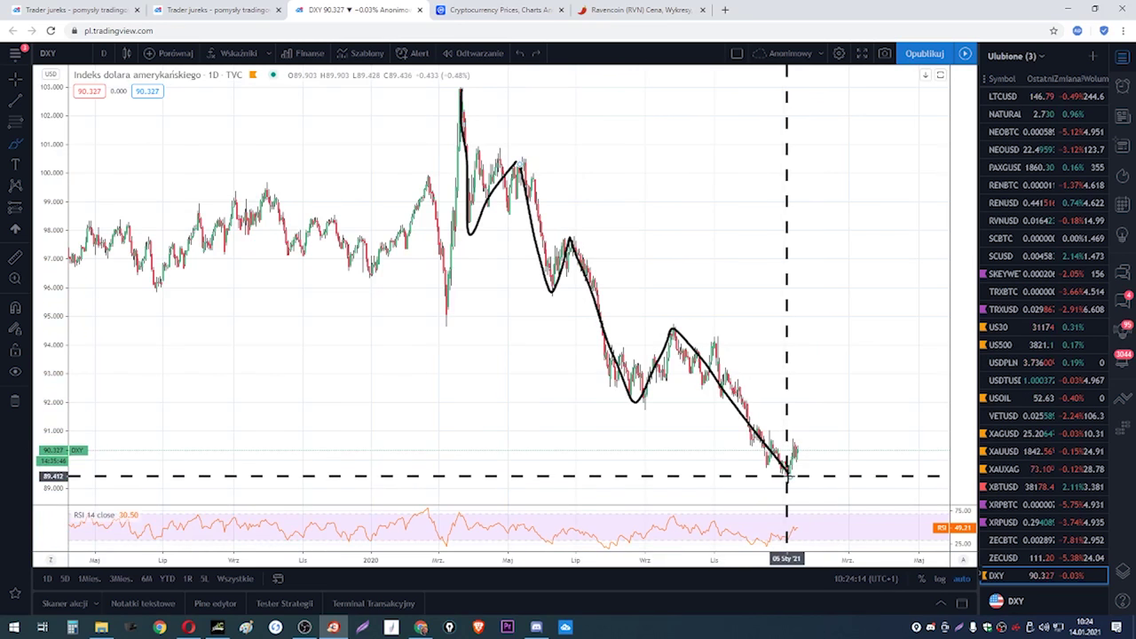
# - Brush a projected rebound to about 92, the level of the September 2020 low and a circle where they meet, and undo all strokes
pyautogui.moveTo(792, 479); pyautogui.dragTo(837, 402)
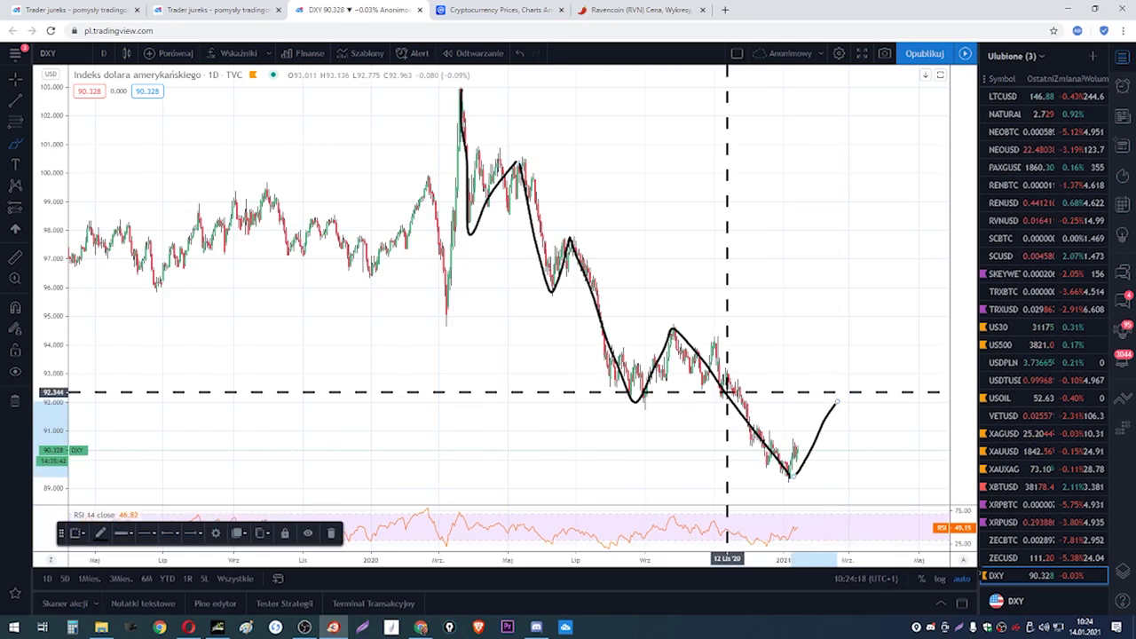
pyautogui.scroll(1, 790, 434)
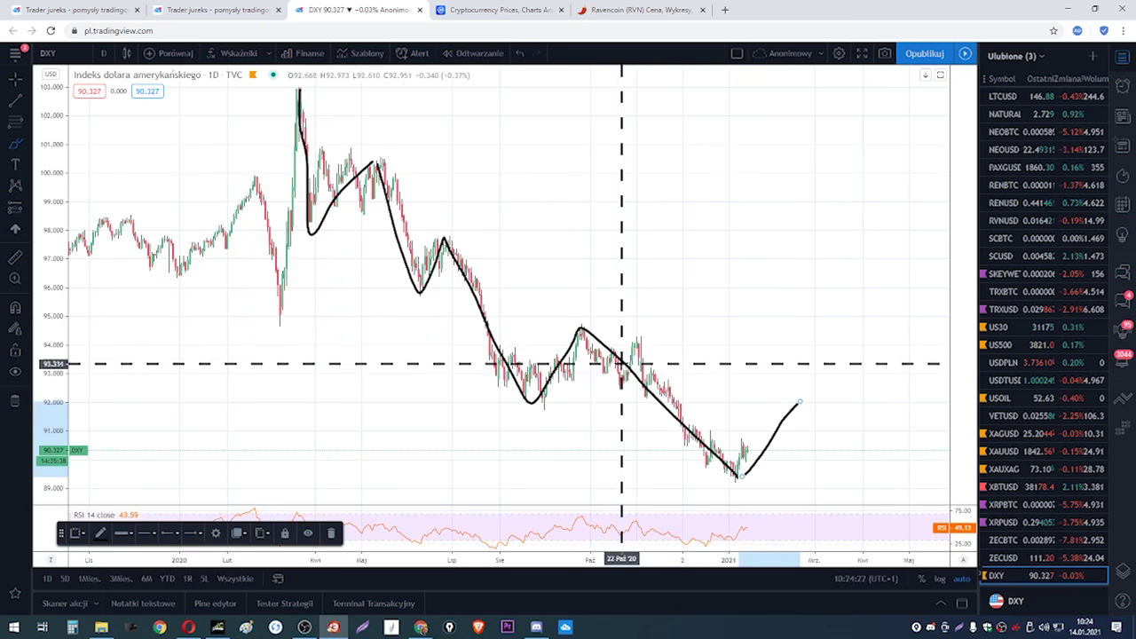
pyautogui.moveTo(514, 409); pyautogui.dragTo(599, 409)
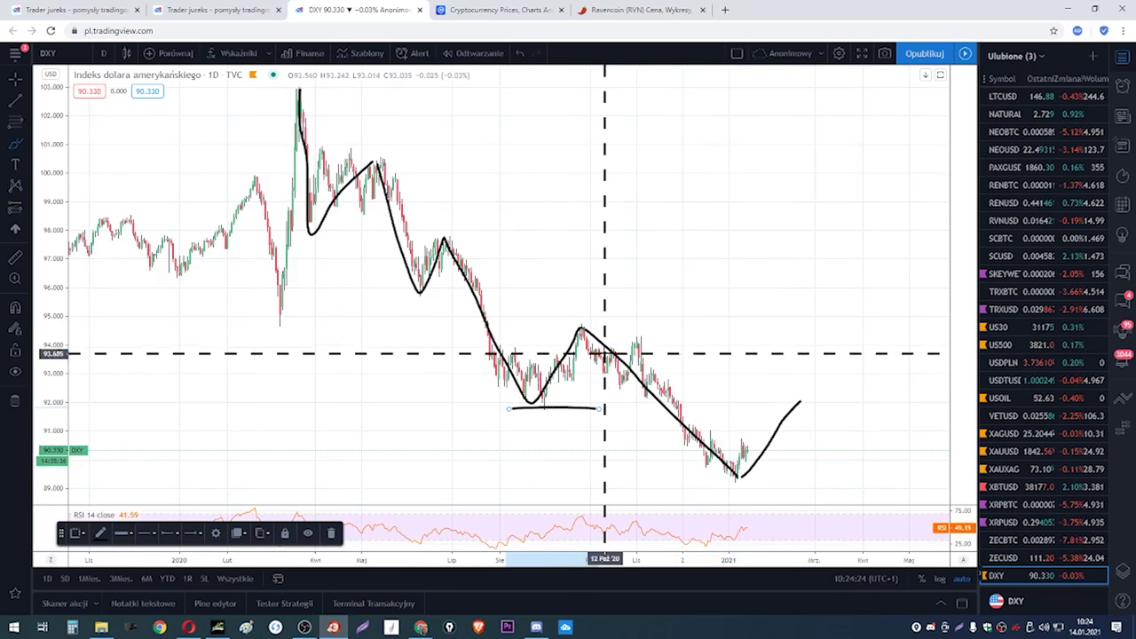
pyautogui.moveTo(733, 476)
pyautogui.mouseDown()
pyautogui.moveTo(773, 444)
pyautogui.moveTo(806, 387)
pyautogui.mouseUp()
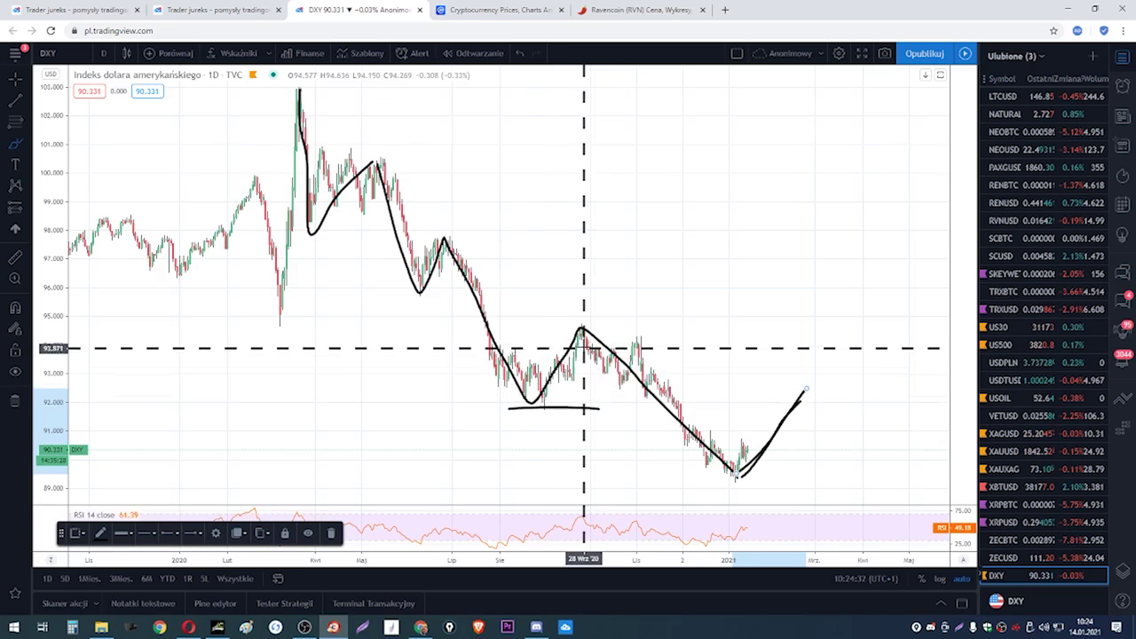
pyautogui.moveTo(520, 406); pyautogui.dragTo(829, 400)
pyautogui.moveTo(588, 340)
pyautogui.mouseDown()
pyautogui.moveTo(736, 474)
pyautogui.moveTo(804, 393)
pyautogui.moveTo(798, 401)
pyautogui.mouseUp()
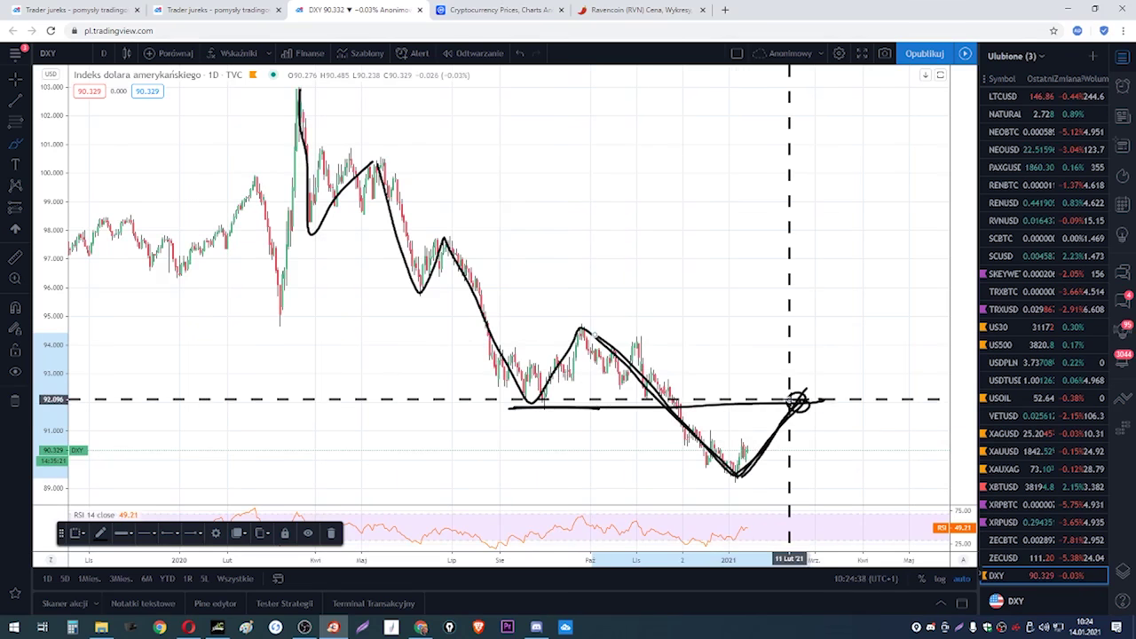
pyautogui.click(519, 54)
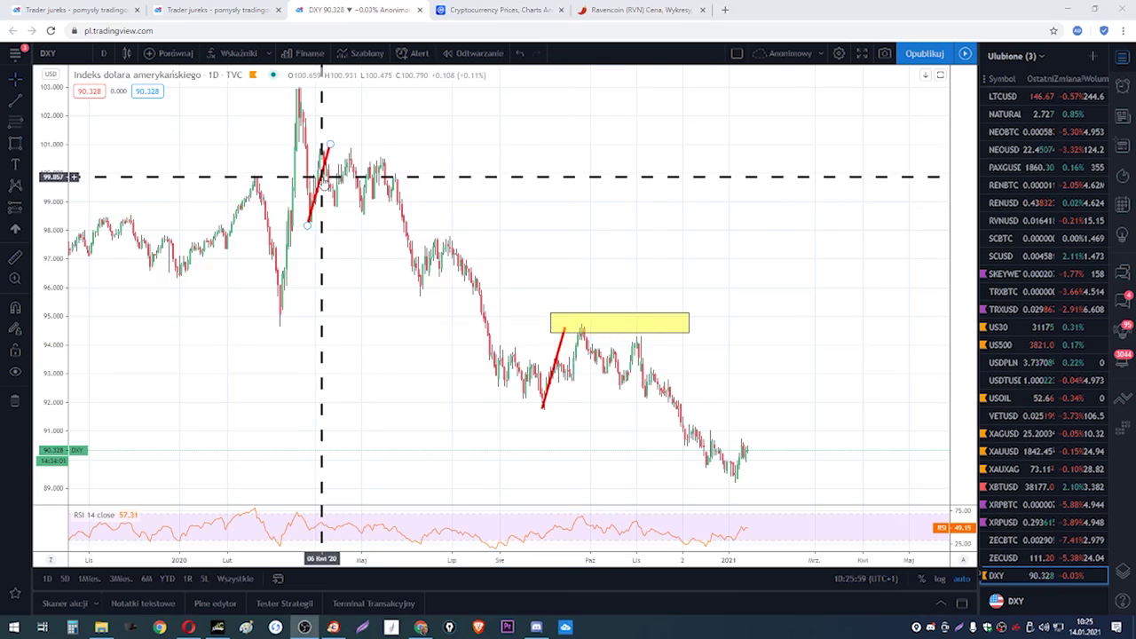
# - Move the red line beside the April 2020 rebound slightly forward in time so that it starts on 1 April 2020
pyautogui.moveTo(321, 182); pyautogui.dragTo(332, 182)
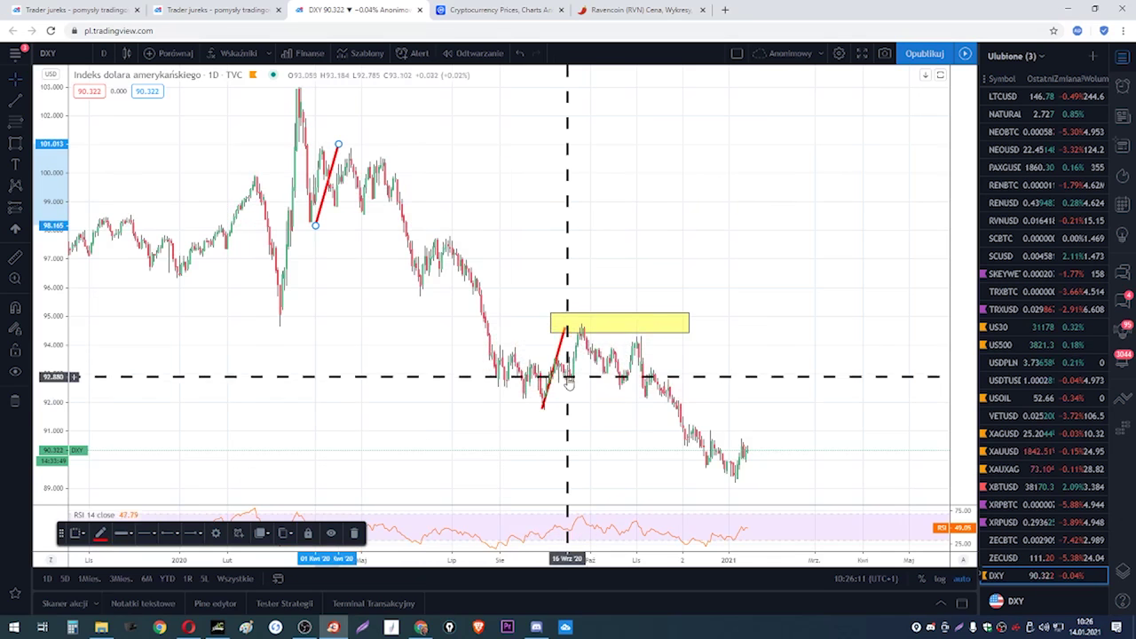
pyautogui.scroll(2, 557, 370)
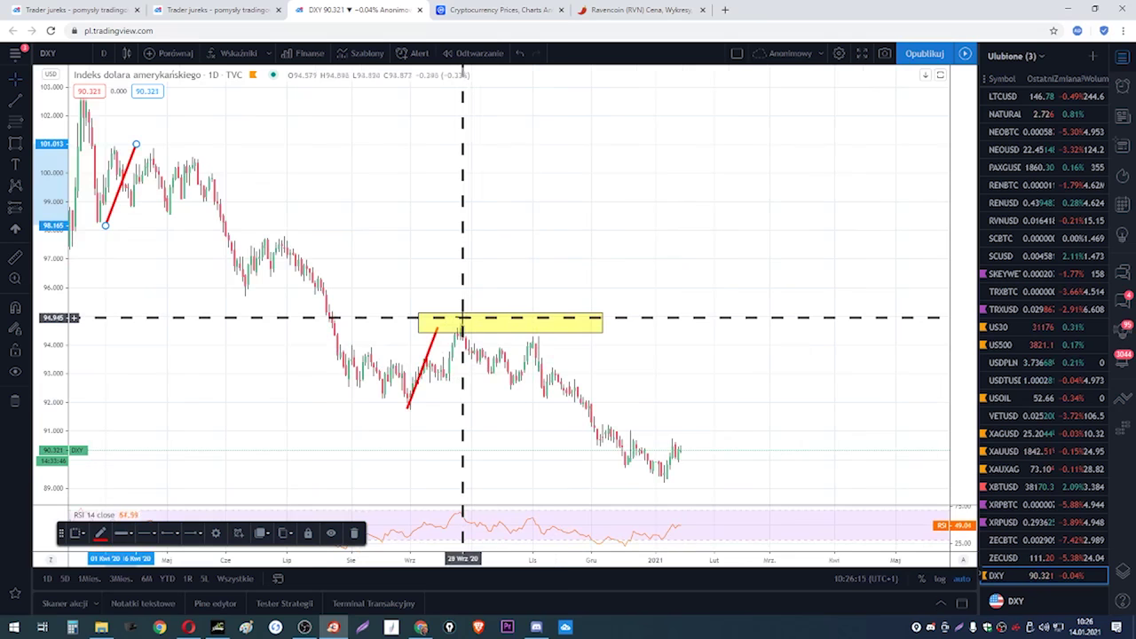
# - Brush a long downward-sloping arrow above the daily decline and a small arrow pointing down at the September 2020 high in the yellow zone
pyautogui.click(30, 167)
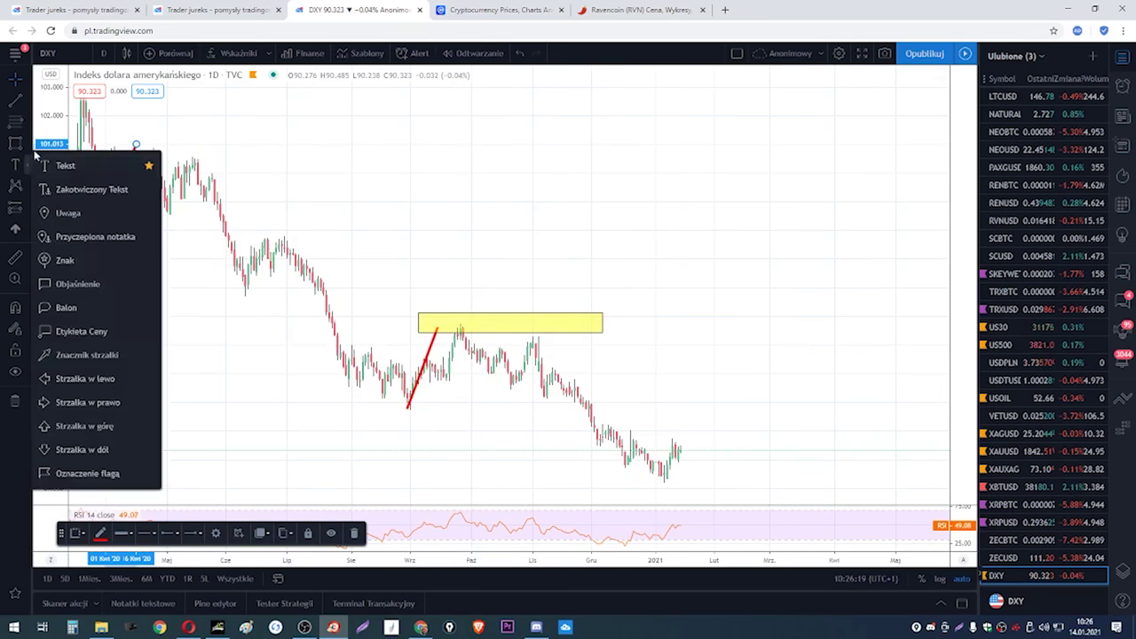
pyautogui.click(27, 145)
pyautogui.click(26, 145)
pyautogui.click(67, 145)
pyautogui.moveTo(245, 125)
pyautogui.mouseDown()
pyautogui.moveTo(749, 300)
pyautogui.moveTo(658, 330)
pyautogui.mouseUp()
pyautogui.moveTo(458, 271)
pyautogui.mouseDown()
pyautogui.moveTo(462, 304)
pyautogui.moveTo(488, 281)
pyautogui.mouseUp()
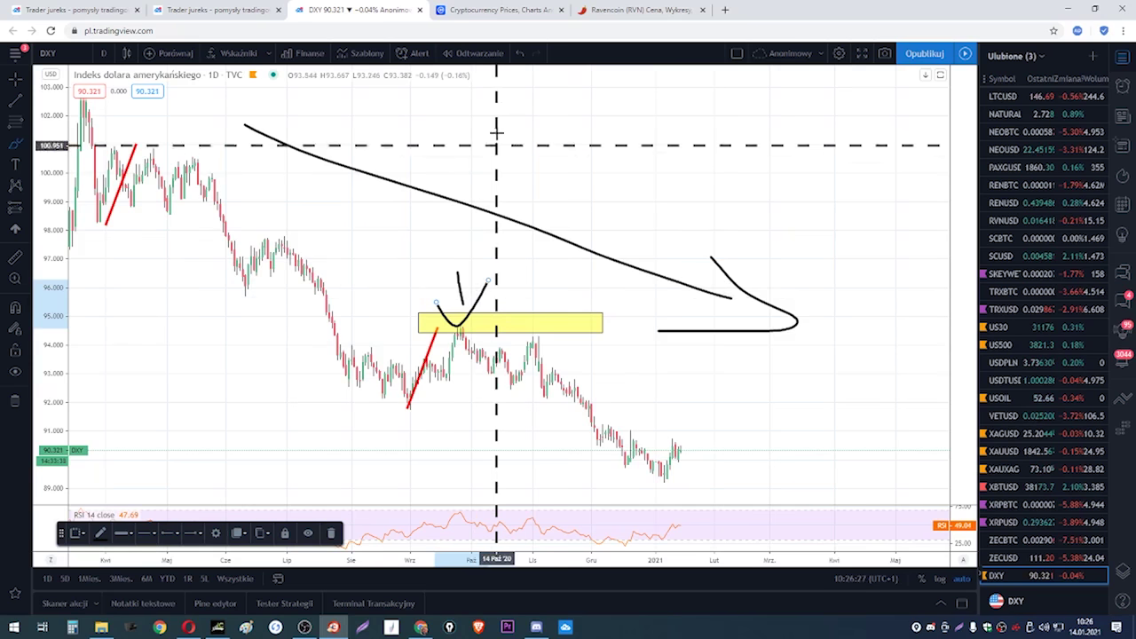
# - Brush a path from the September 2020 high towards the latest candles and undo it together with the arrows above the decline
pyautogui.click(519, 55)
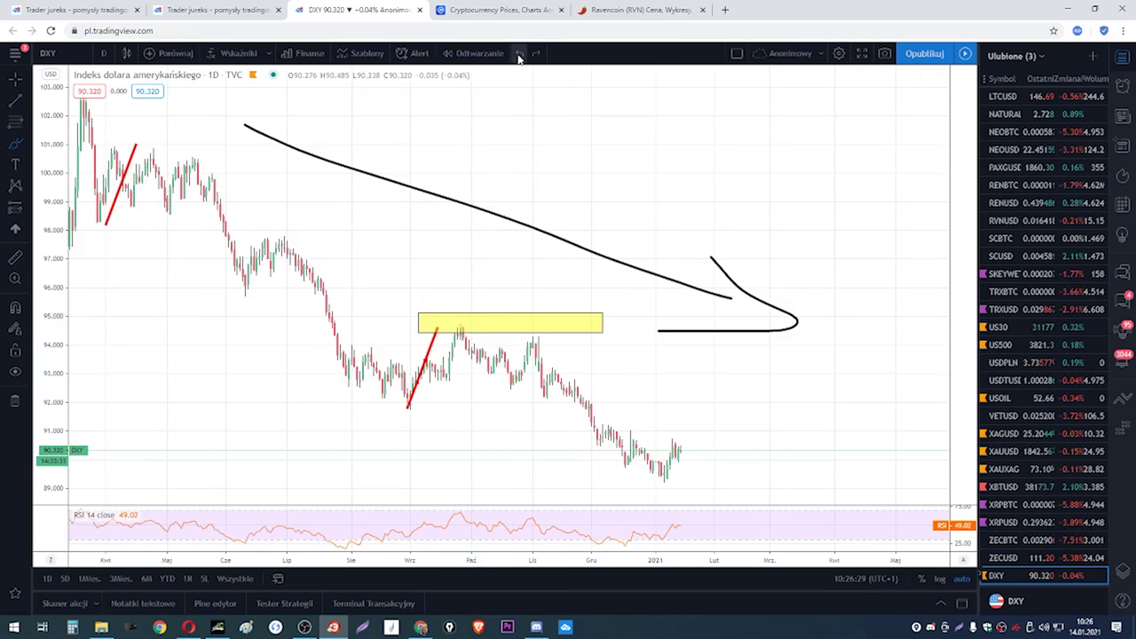
pyautogui.moveTo(463, 325)
pyautogui.mouseDown()
pyautogui.moveTo(524, 387)
pyautogui.moveTo(562, 401)
pyautogui.moveTo(665, 474)
pyautogui.moveTo(679, 442)
pyautogui.mouseUp()
pyautogui.click(520, 55)
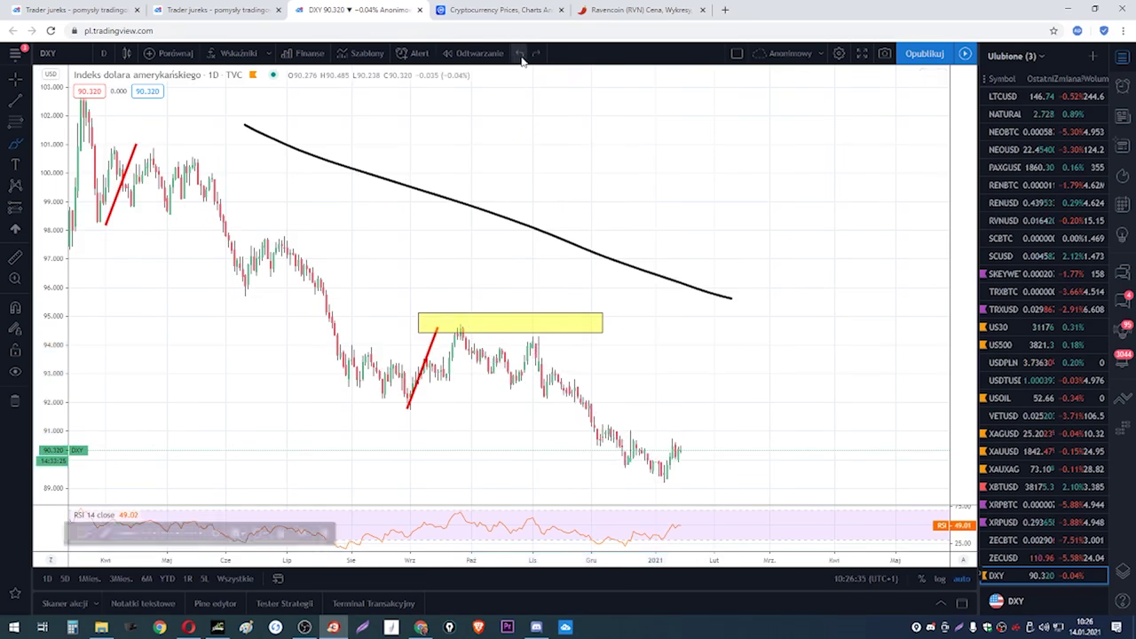
pyautogui.click(521, 57)
# - Brush the decline from the September 2020 high to the January 2021 low with marks on its small corrections, and undo the strokes
pyautogui.scroll(2, 593, 319)
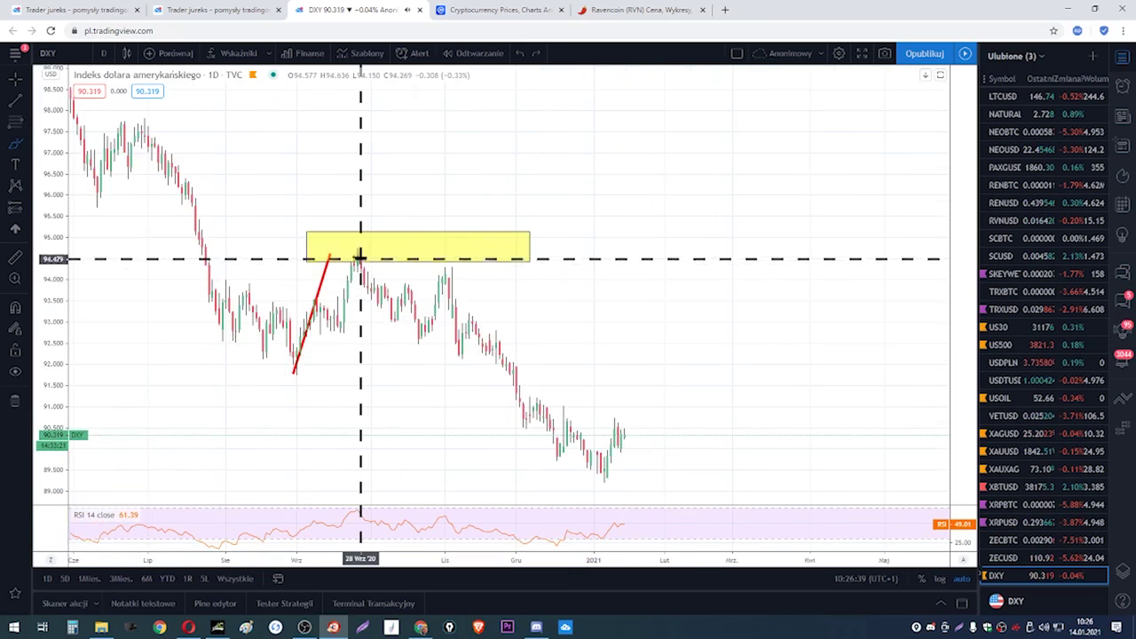
pyautogui.moveTo(359, 258)
pyautogui.mouseDown()
pyautogui.moveTo(408, 340)
pyautogui.moveTo(447, 264)
pyautogui.moveTo(472, 333)
pyautogui.moveTo(582, 477)
pyautogui.mouseUp()
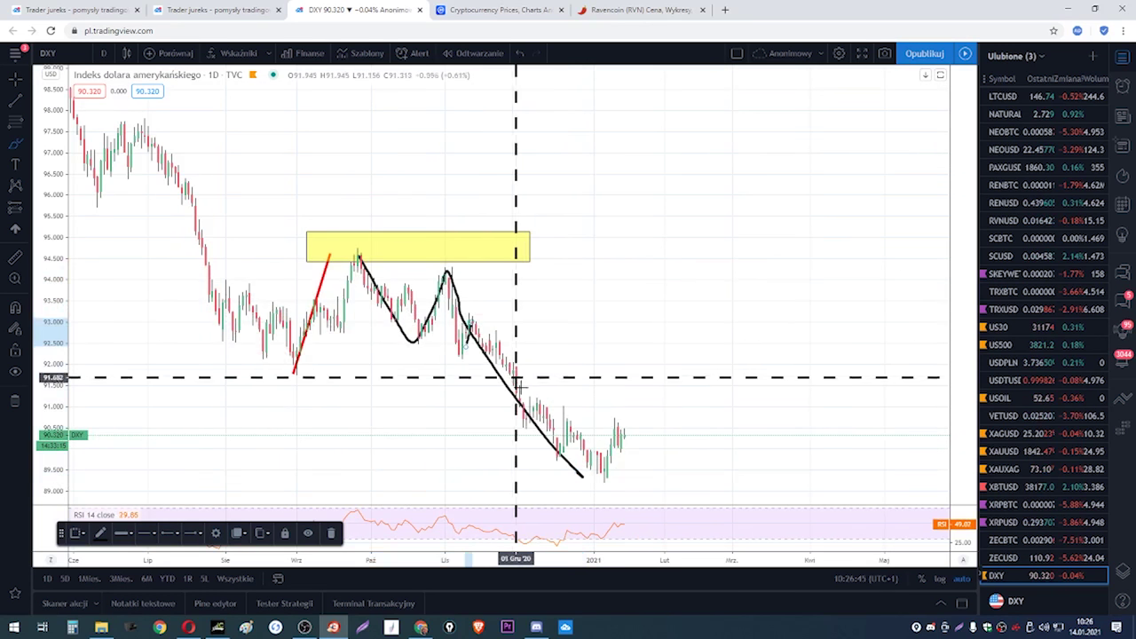
pyautogui.moveTo(532, 404); pyautogui.dragTo(520, 434)
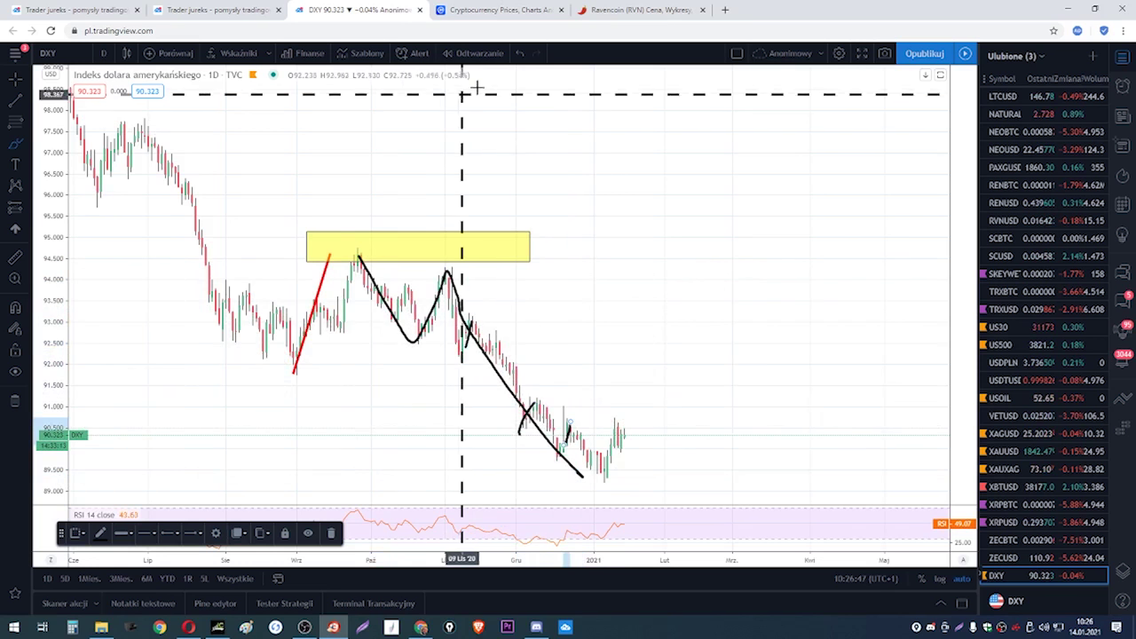
pyautogui.click(522, 55)
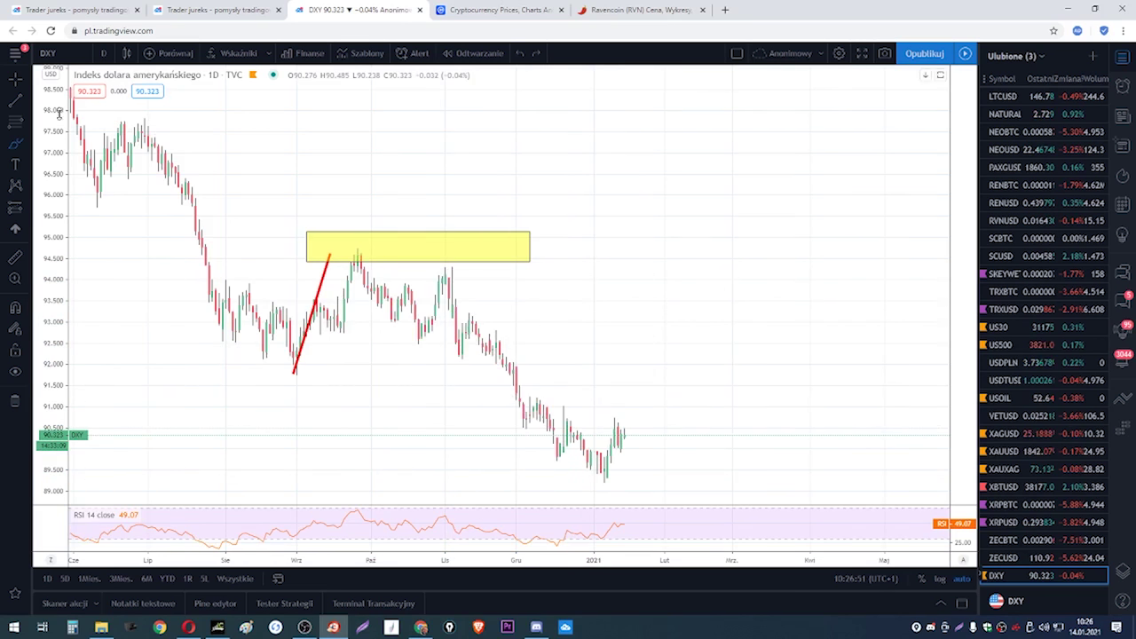
# - Draw a red trend line along the late October 2020 rebound and place a copy rising from the January 2021 low to about 91.08
pyautogui.click(15, 101)
pyautogui.click(452, 267)
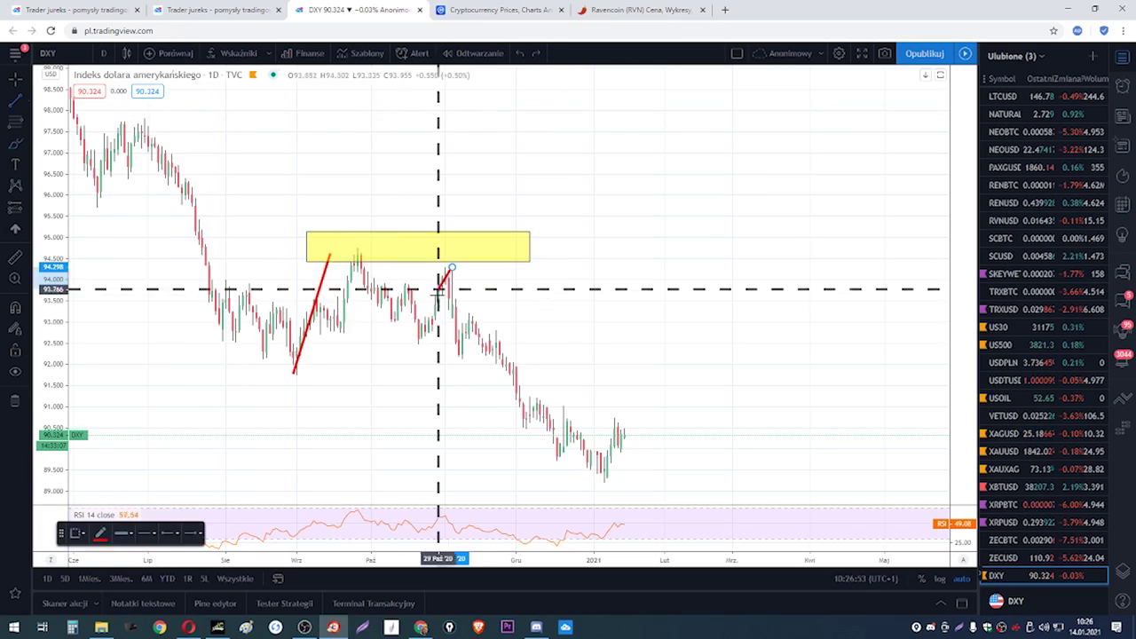
pyautogui.click(418, 343)
pyautogui.moveTo(431, 317); pyautogui.dragTo(558, 421)
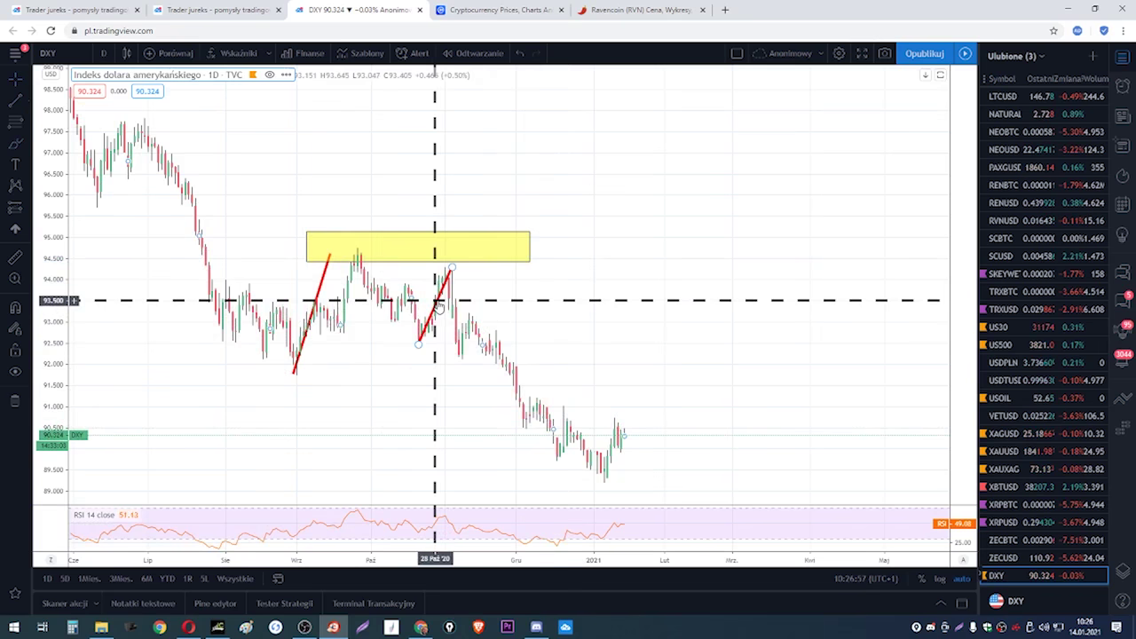
pyautogui.moveTo(437, 306); pyautogui.dragTo(633, 441)
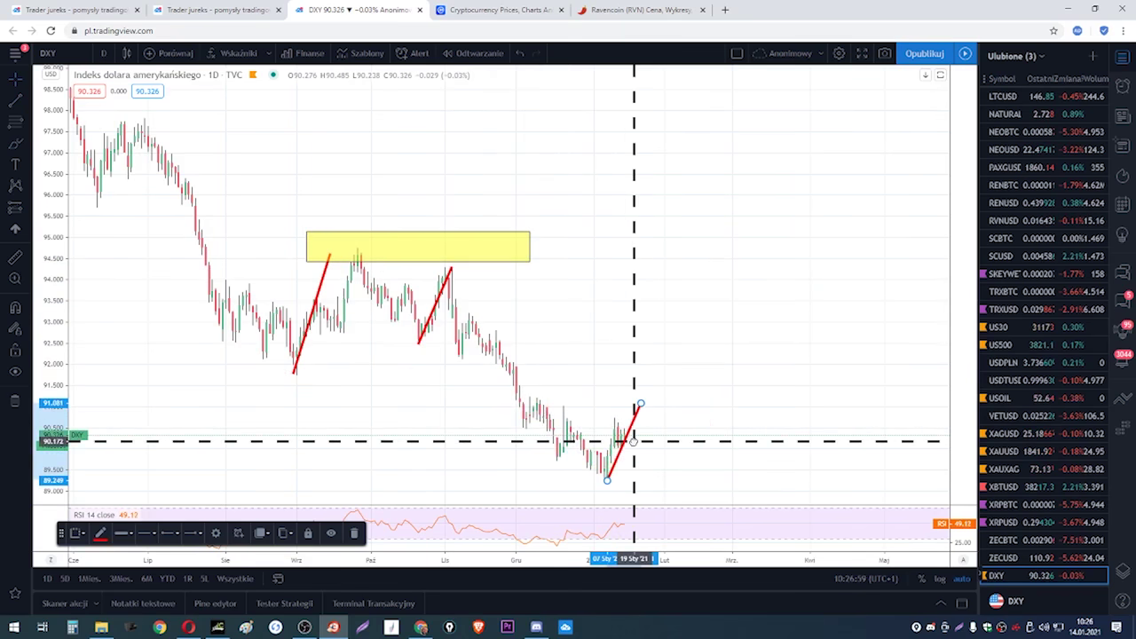
pyautogui.scroll(2, 352, 331)
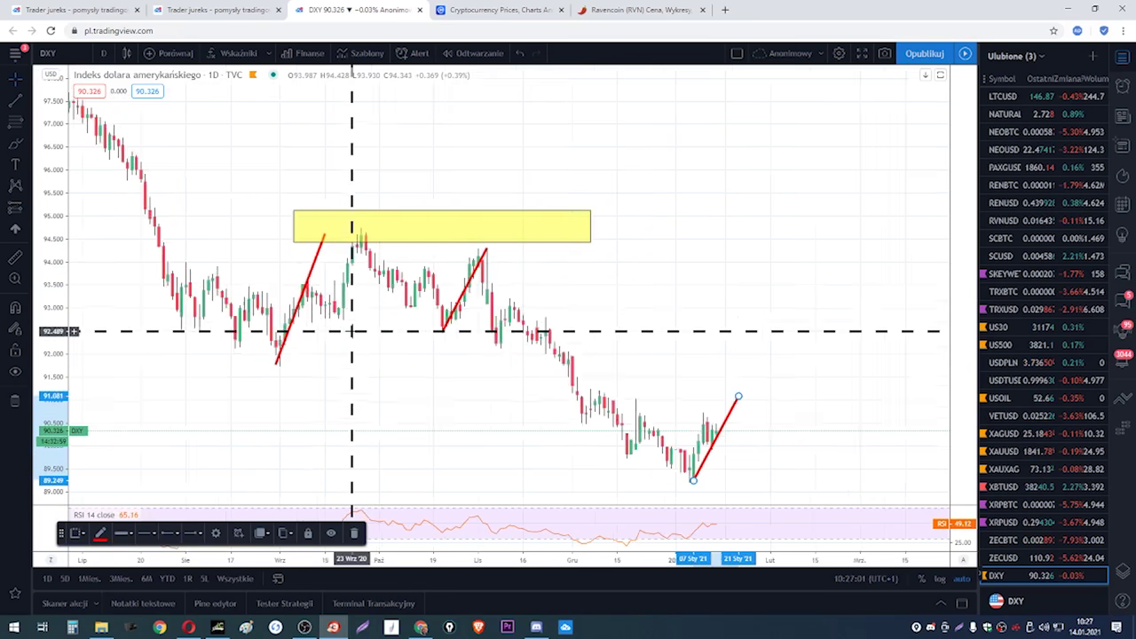
pyautogui.scroll(1, 351, 332)
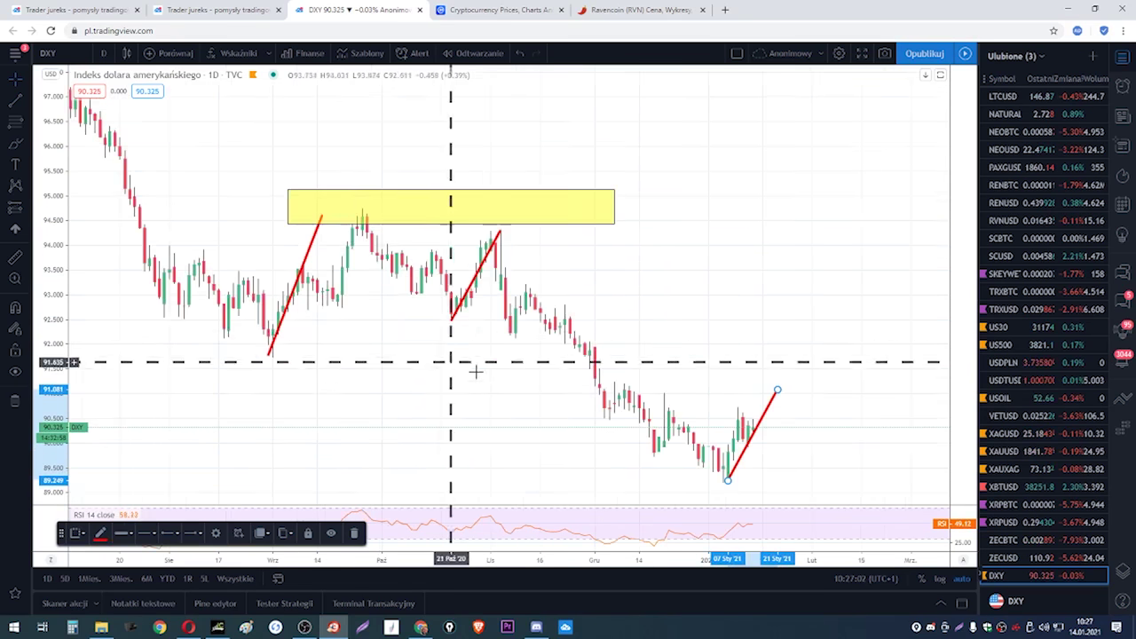
pyautogui.click(29, 124)
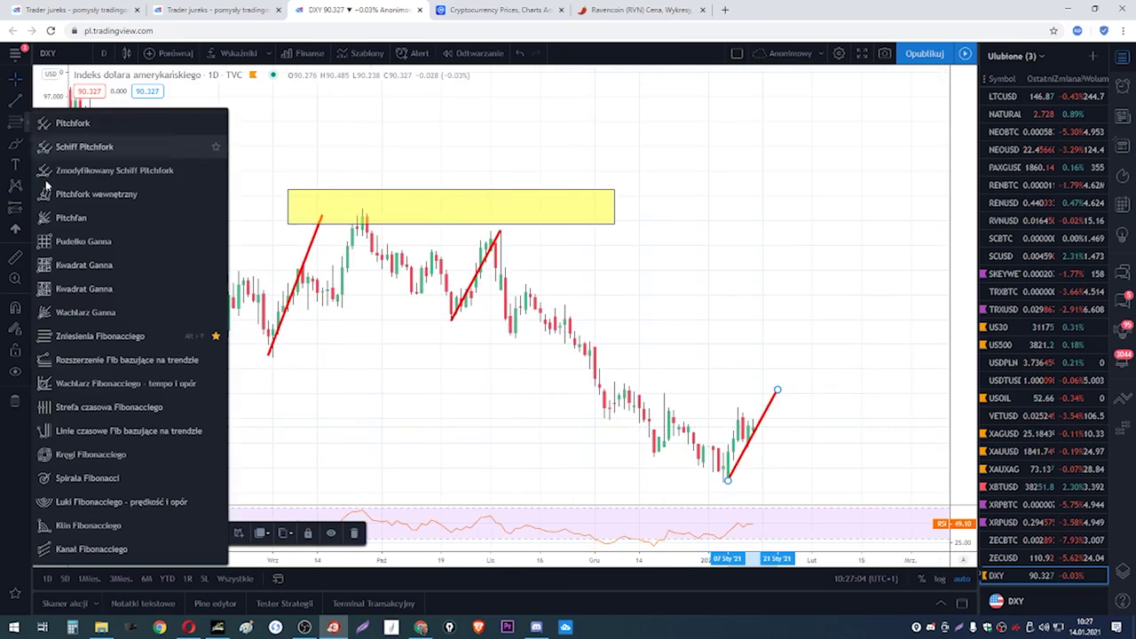
pyautogui.click(27, 142)
pyautogui.click(54, 216)
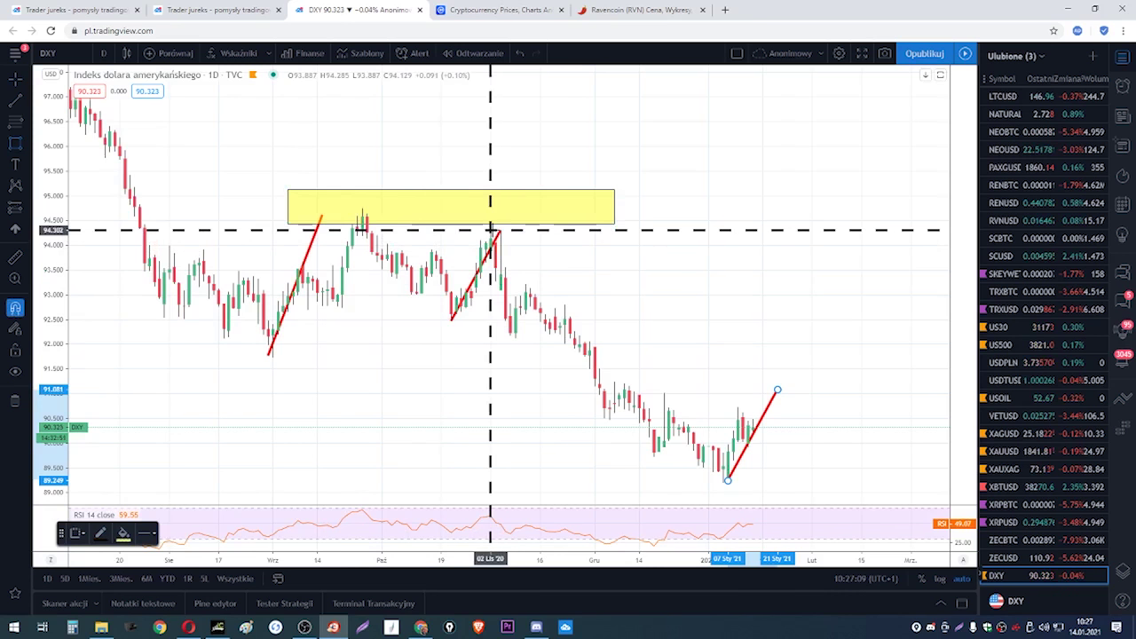
pyautogui.moveTo(490, 229); pyautogui.dragTo(459, 310)
pyautogui.press('Escape')
pyautogui.press('Escape')
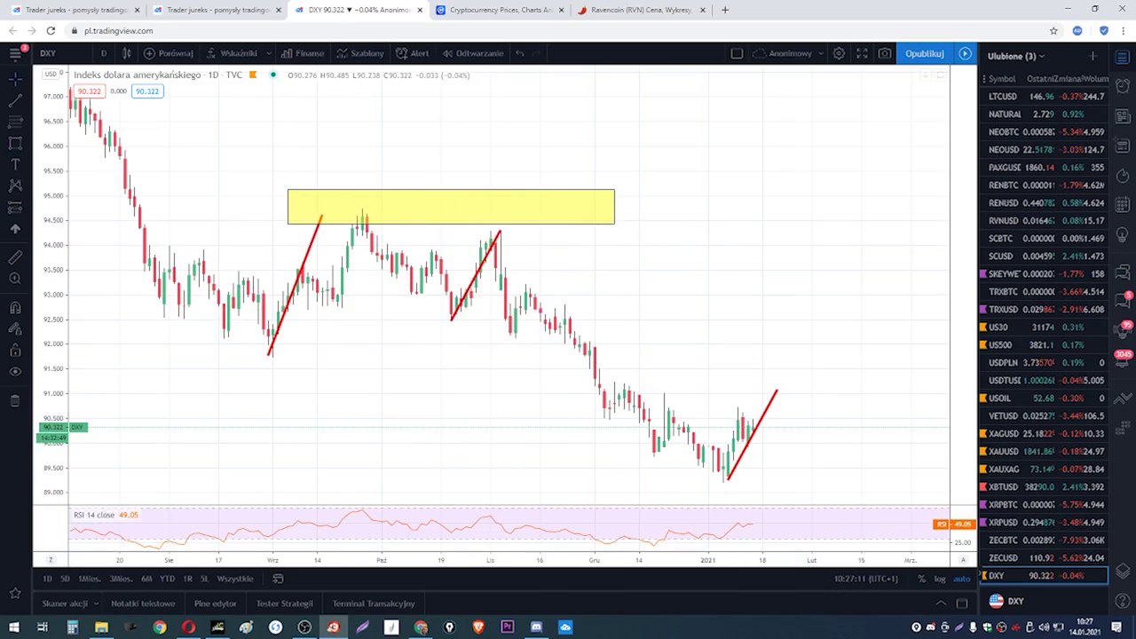
# - Shift a Fibonacci retracement of the late October 2020 rebound to the January 2021 low and box its 1 to 1.272 zone, about 91.01 to 91.52
pyautogui.click(18, 127)
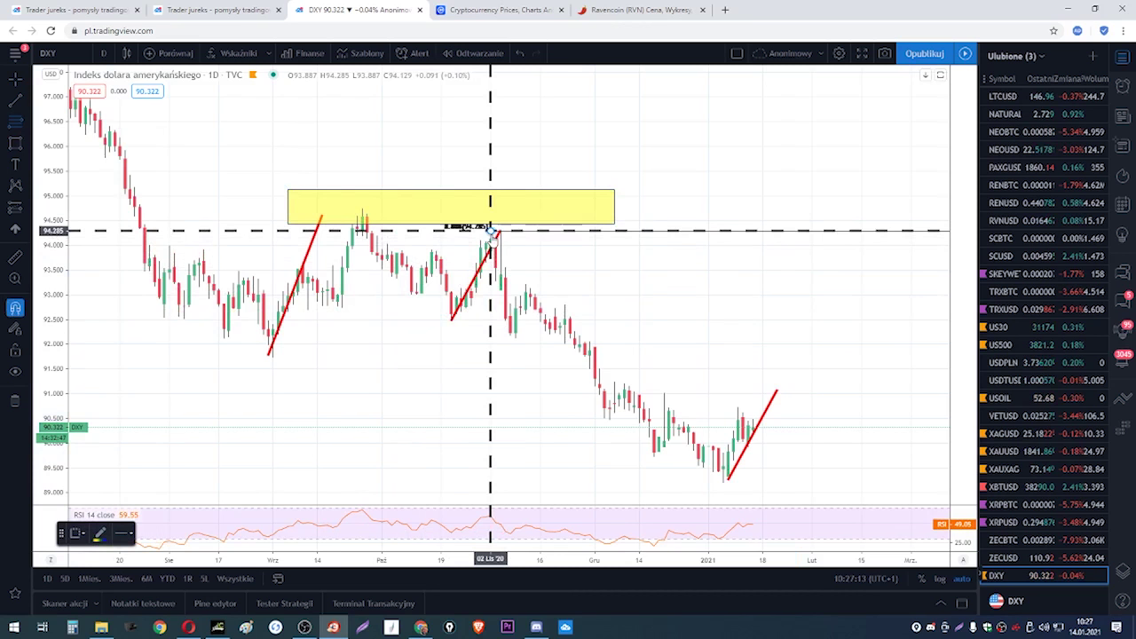
pyautogui.click(490, 231)
pyautogui.click(451, 316)
pyautogui.moveTo(469, 272)
pyautogui.mouseDown()
pyautogui.moveTo(662, 411)
pyautogui.moveTo(678, 436)
pyautogui.mouseUp()
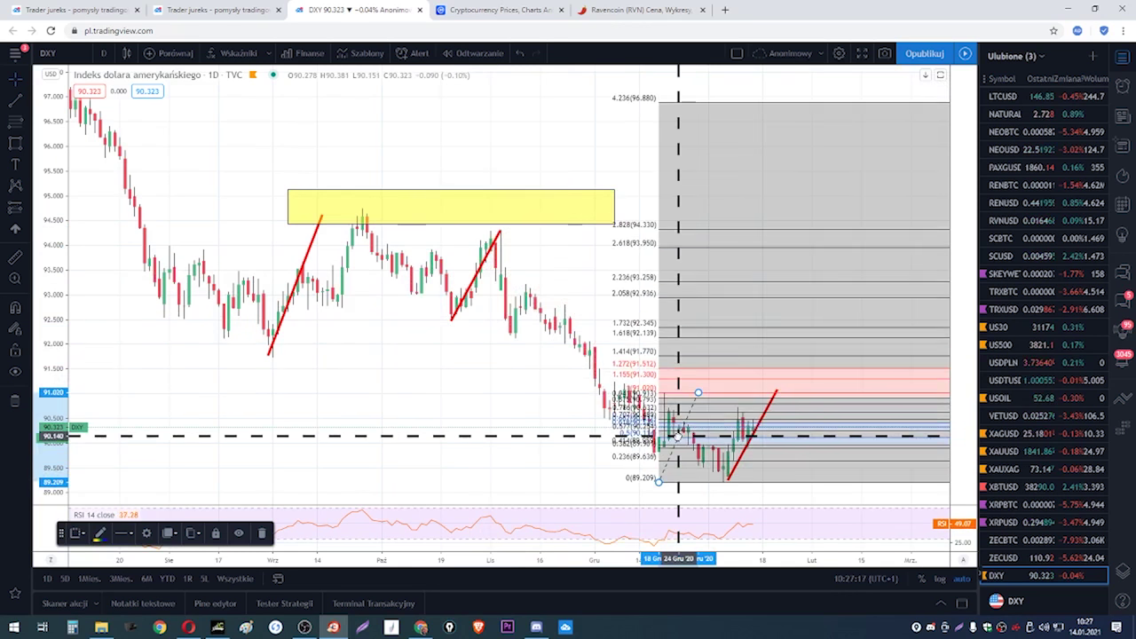
pyautogui.click(18, 146)
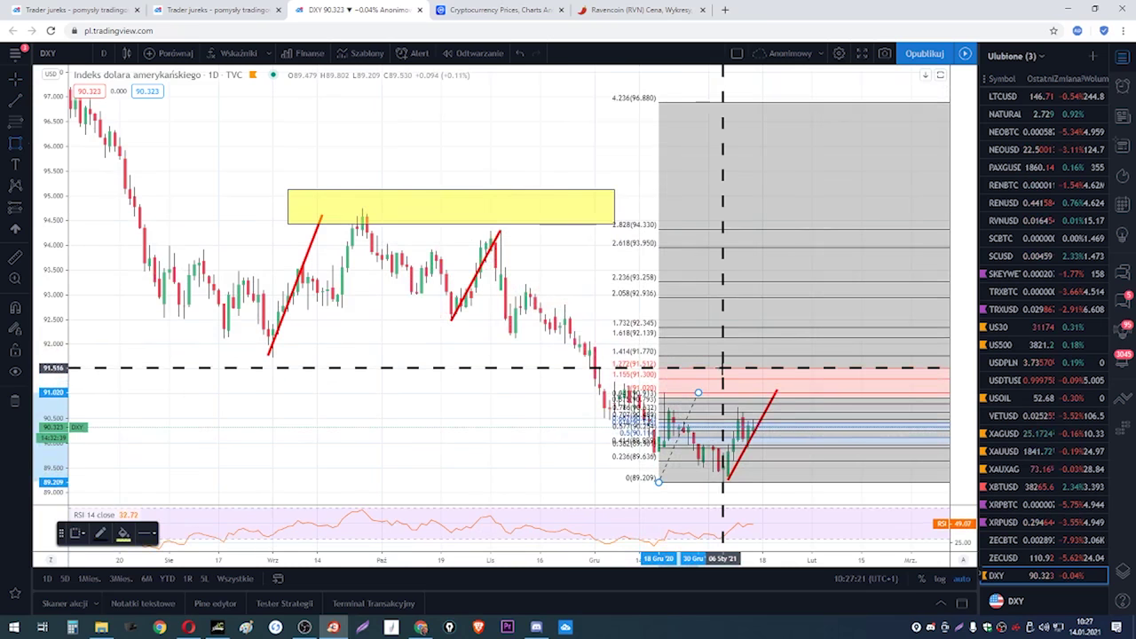
pyautogui.moveTo(723, 368); pyautogui.dragTo(896, 392)
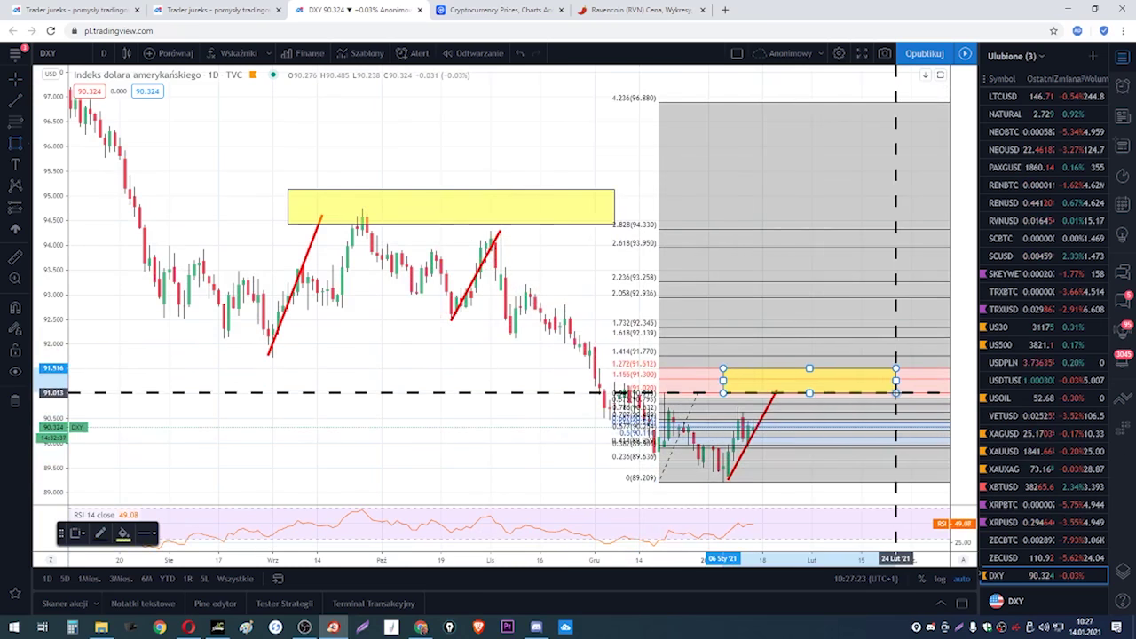
# - Add a horizontal line at about 91.755 on the September 2020 low and delete the Fibonacci retracement
pyautogui.click(28, 105)
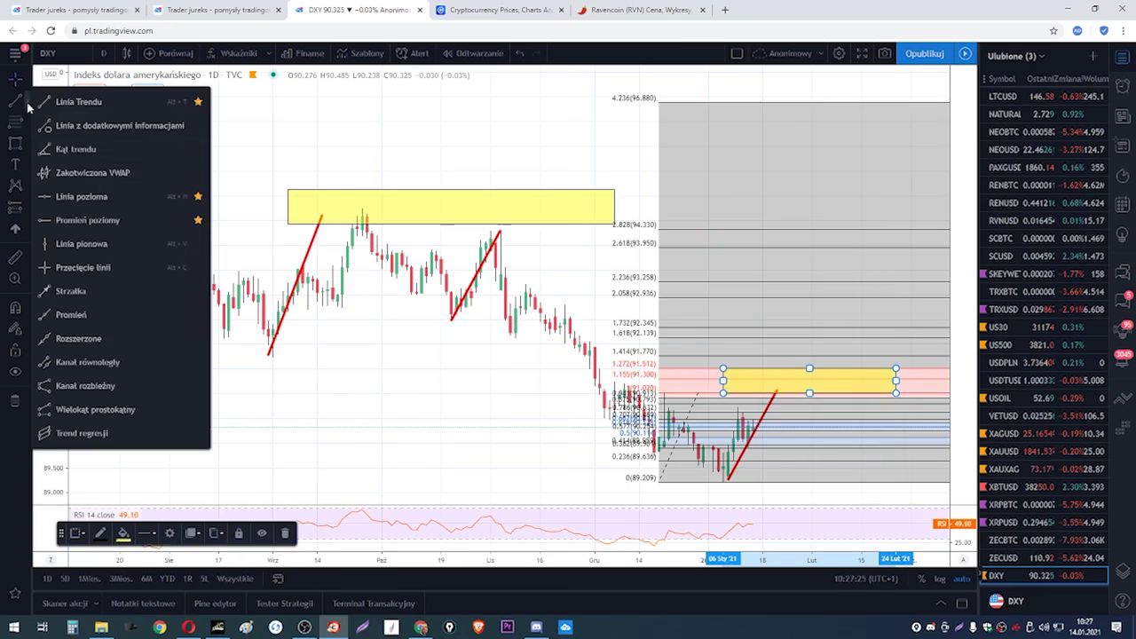
pyautogui.click(81, 196)
pyautogui.click(730, 356)
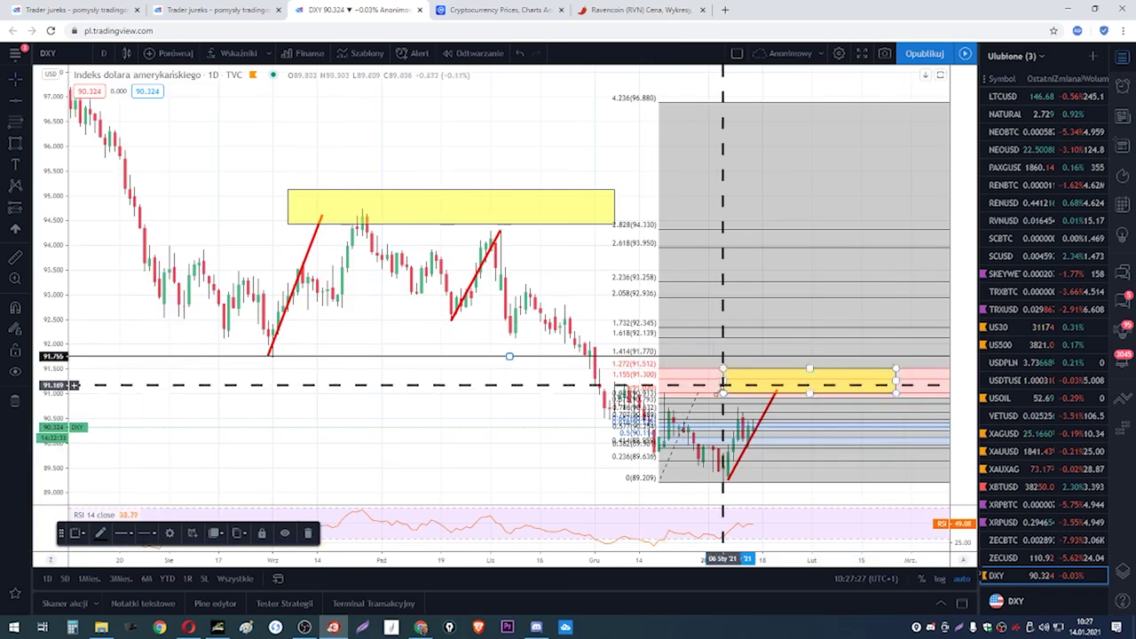
pyautogui.rightClick(700, 394)
pyautogui.click(735, 552)
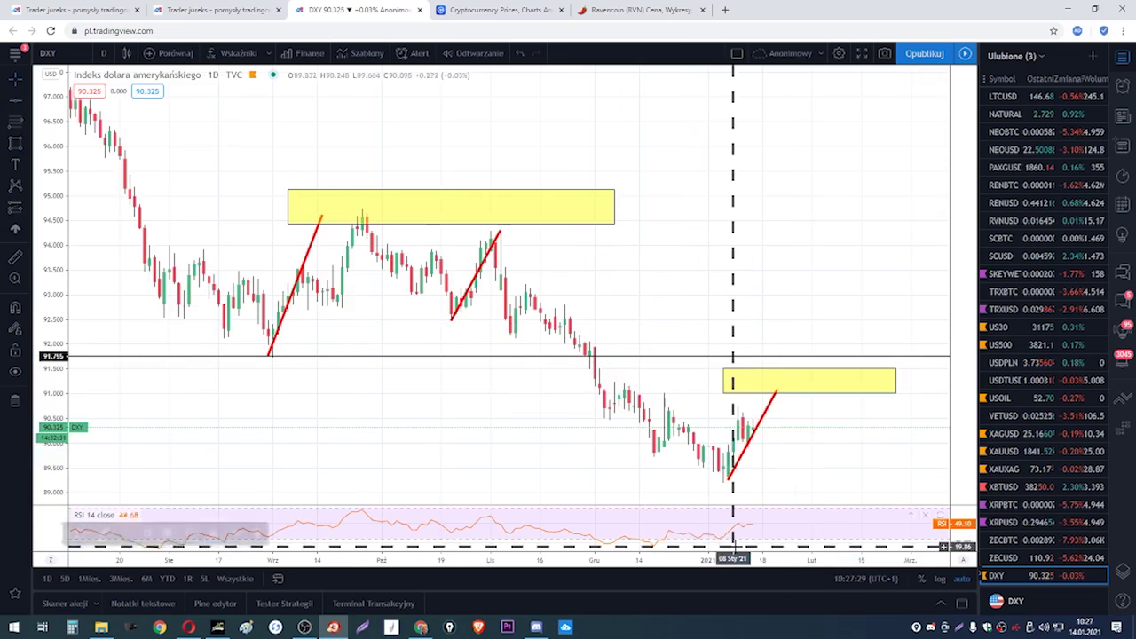
# - Move the January red line back to start on 1 January 2021 and brush a projected drop from its tip to about 89
pyautogui.scroll(3, 761, 459)
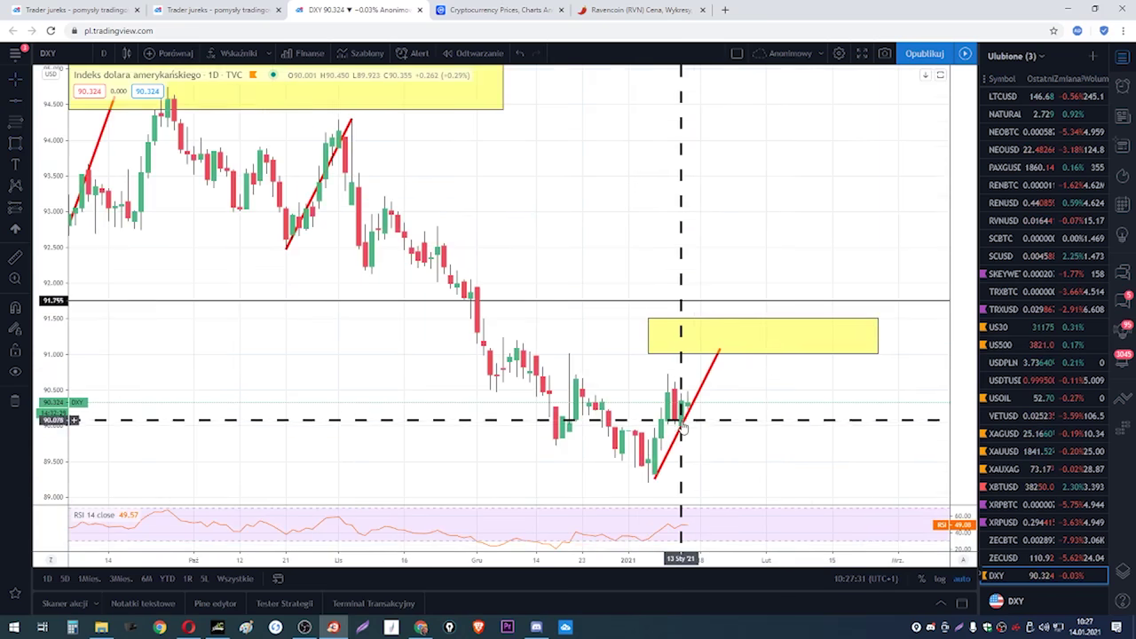
pyautogui.moveTo(681, 424); pyautogui.dragTo(656, 415)
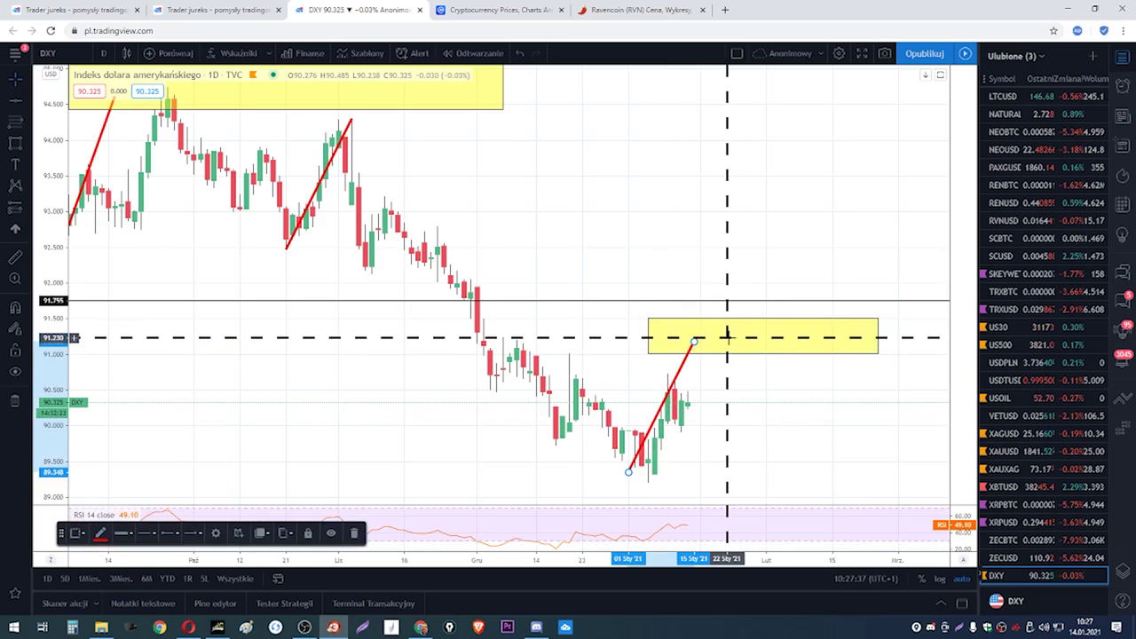
pyautogui.click(25, 147)
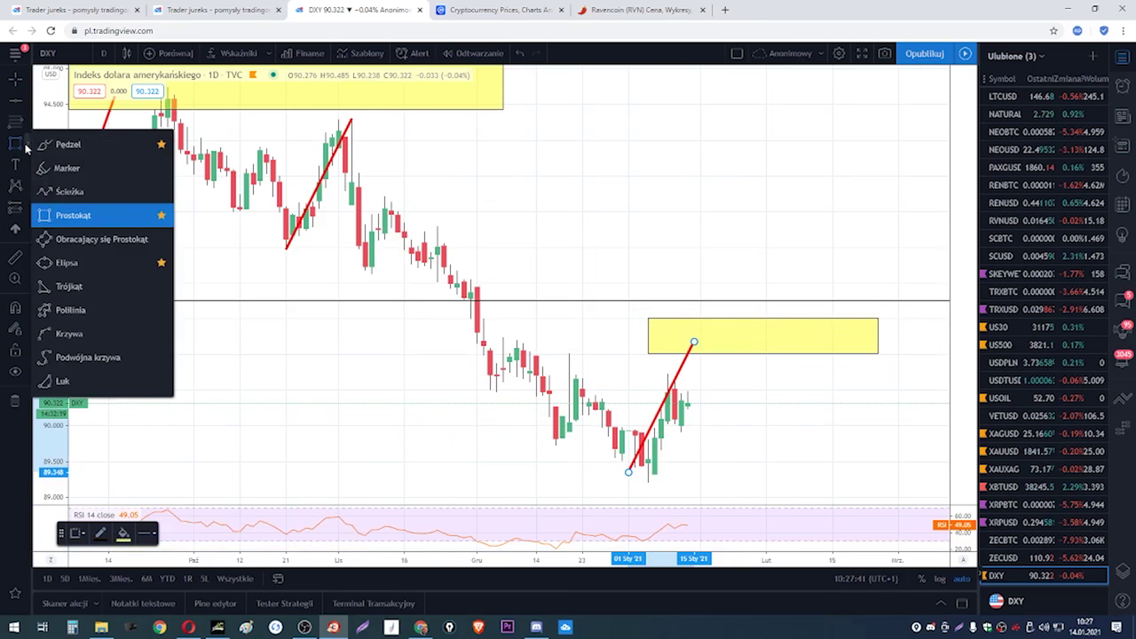
pyautogui.click(56, 147)
pyautogui.moveTo(695, 341); pyautogui.dragTo(778, 493)
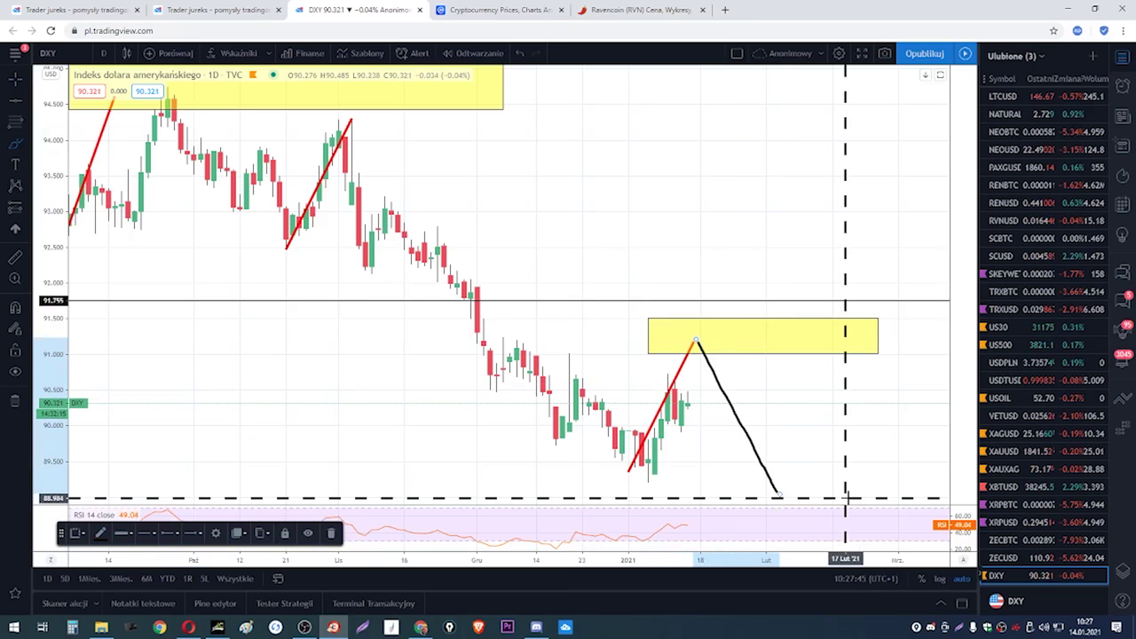
# - Brush the projected rebound and a circle around its top in the lower yellow zone, undoing the handwriting above it
pyautogui.scroll(-3, 848, 497)
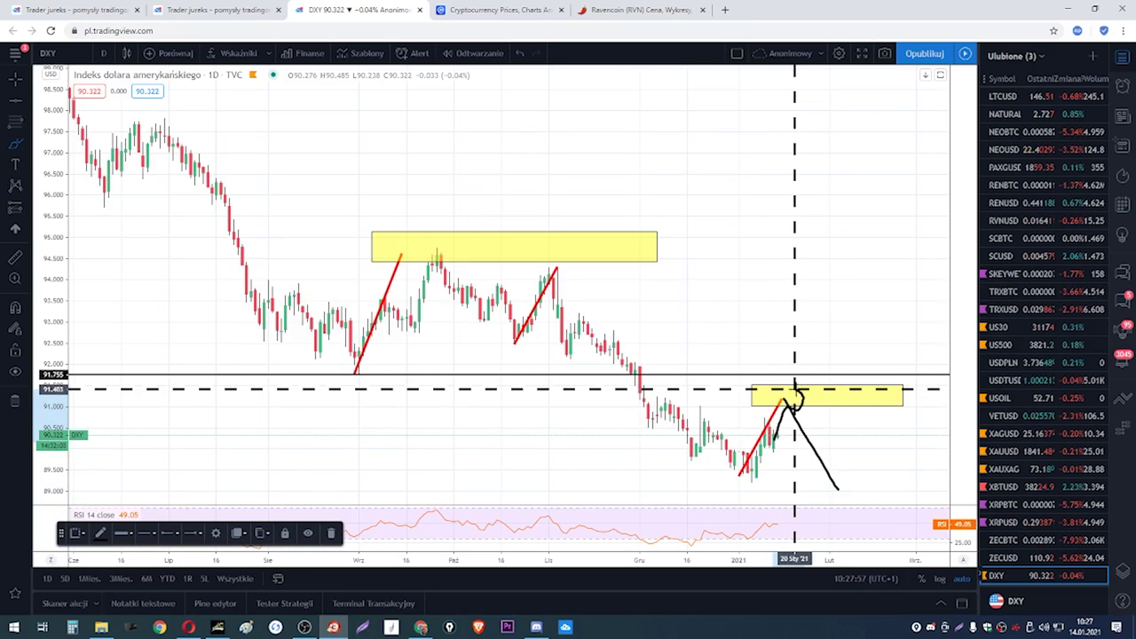
pyautogui.moveTo(801, 389)
pyautogui.mouseDown()
pyautogui.moveTo(783, 399)
pyautogui.moveTo(802, 396)
pyautogui.mouseUp()
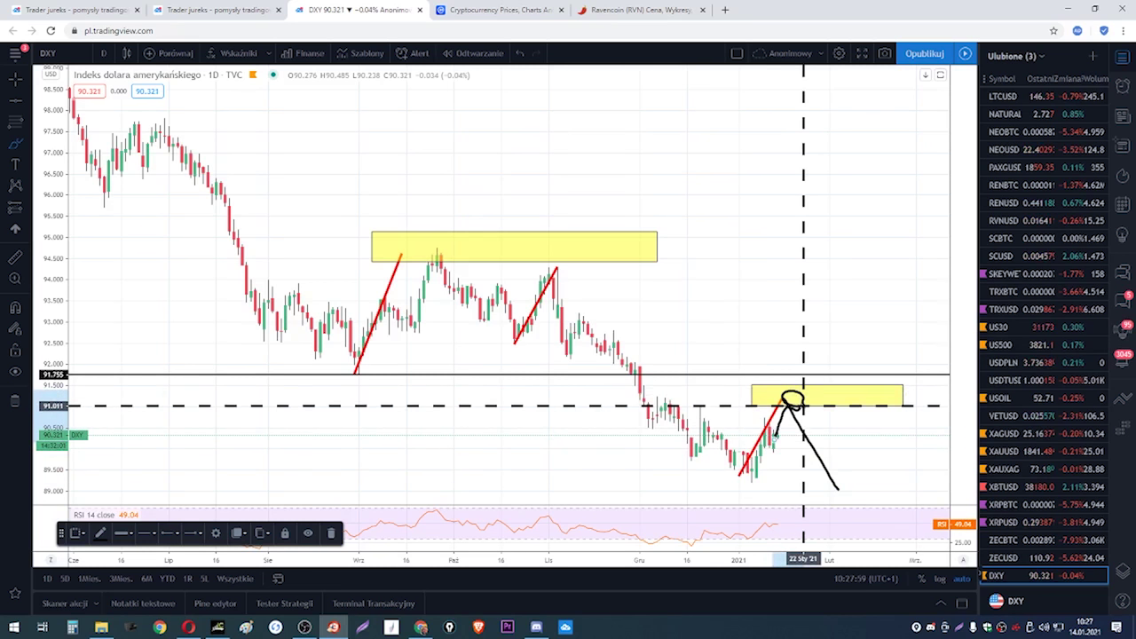
pyautogui.moveTo(757, 257)
pyautogui.mouseDown()
pyautogui.moveTo(807, 197)
pyautogui.moveTo(822, 248)
pyautogui.moveTo(852, 207)
pyautogui.moveTo(867, 209)
pyautogui.mouseUp()
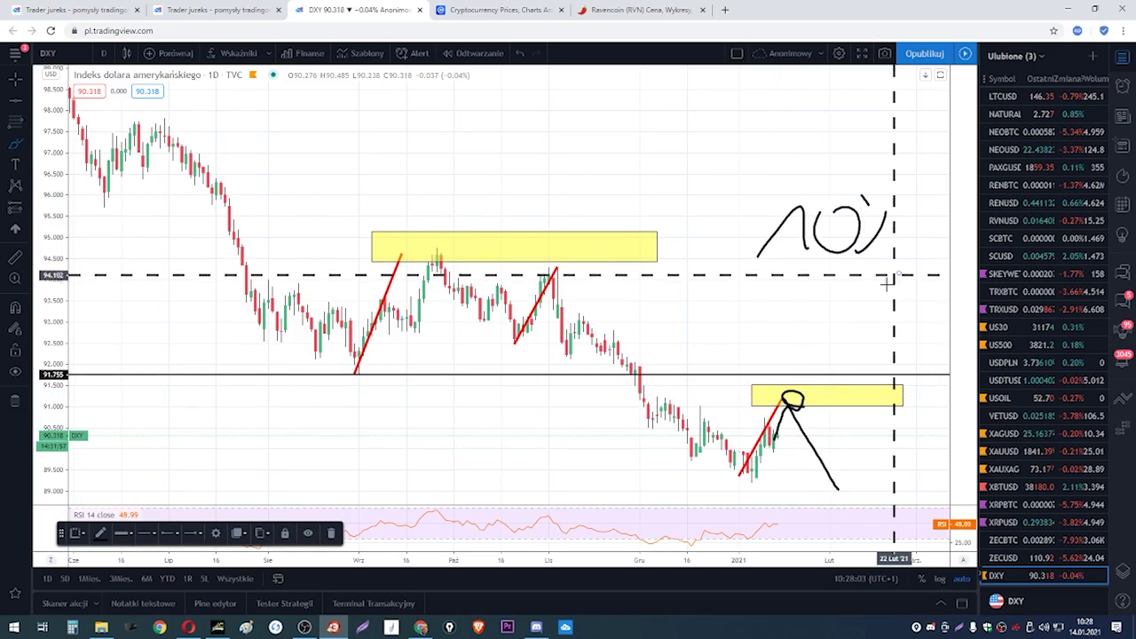
pyautogui.click(520, 54)
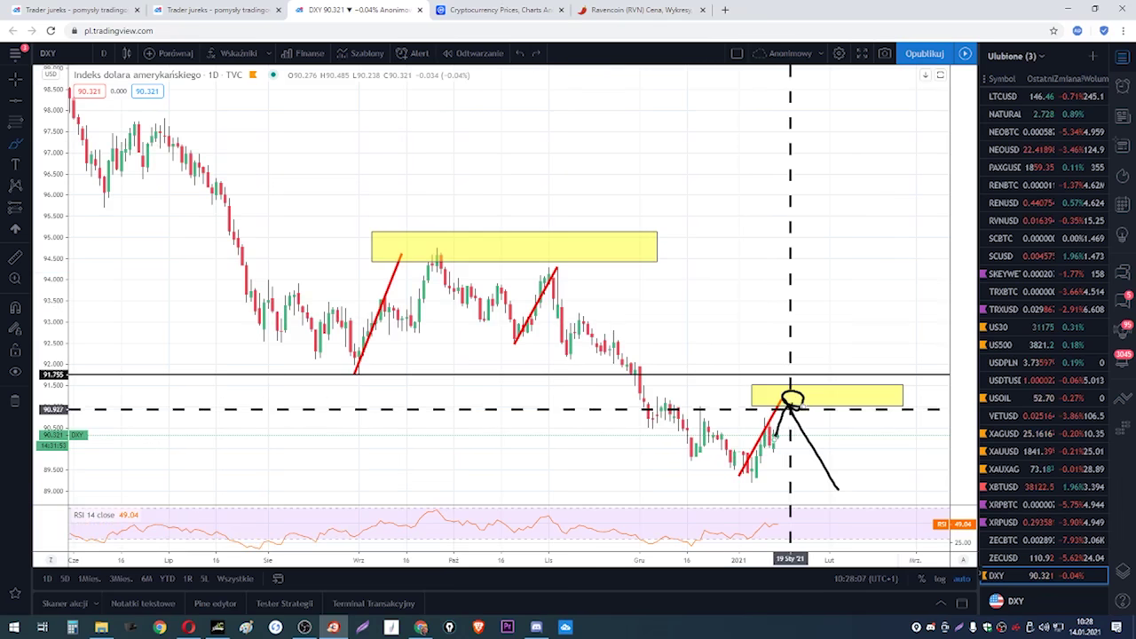
# - Brush a short rise from the circle to a dot on the 91.755 line and handwrite a 1 above it
pyautogui.moveTo(802, 399); pyautogui.dragTo(807, 379)
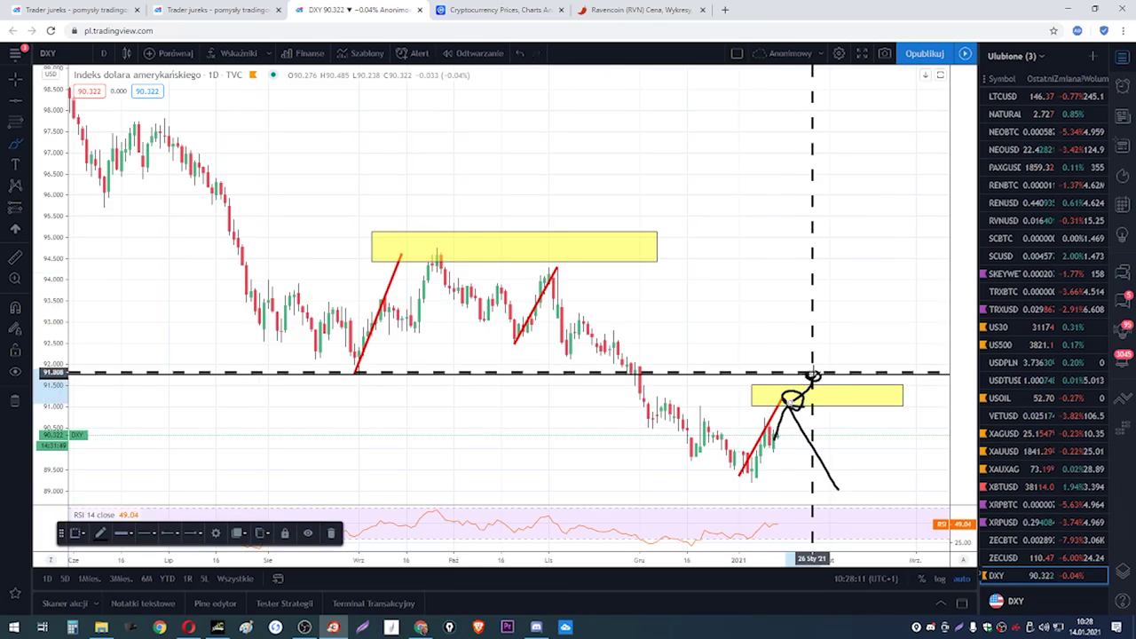
pyautogui.moveTo(753, 350)
pyautogui.mouseDown()
pyautogui.moveTo(773, 323)
pyautogui.moveTo(855, 335)
pyautogui.mouseUp()
# - Brush the whole decline from the March 2020 peak to the January 2021 low and a steep rise beyond the horizontal line, and undo both
pyautogui.scroll(-6, 855, 336)
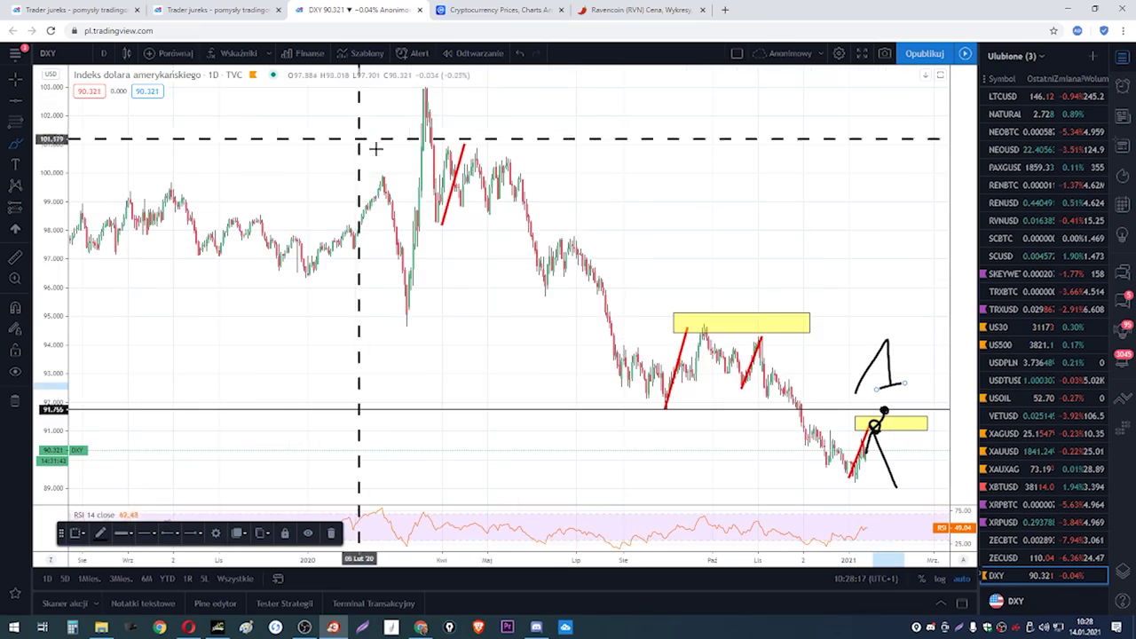
pyautogui.moveTo(419, 86)
pyautogui.mouseDown()
pyautogui.moveTo(527, 213)
pyautogui.moveTo(844, 469)
pyautogui.moveTo(860, 461)
pyautogui.mouseUp()
pyautogui.moveTo(884, 413)
pyautogui.mouseDown()
pyautogui.moveTo(910, 337)
pyautogui.moveTo(883, 318)
pyautogui.mouseUp()
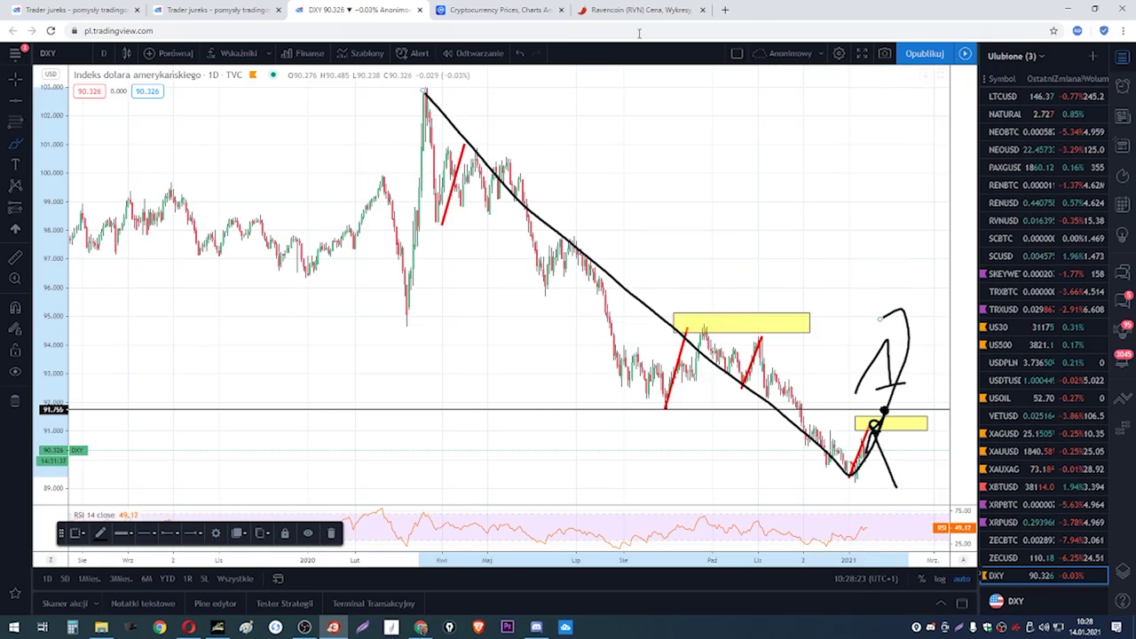
pyautogui.doubleClick(794, 13)
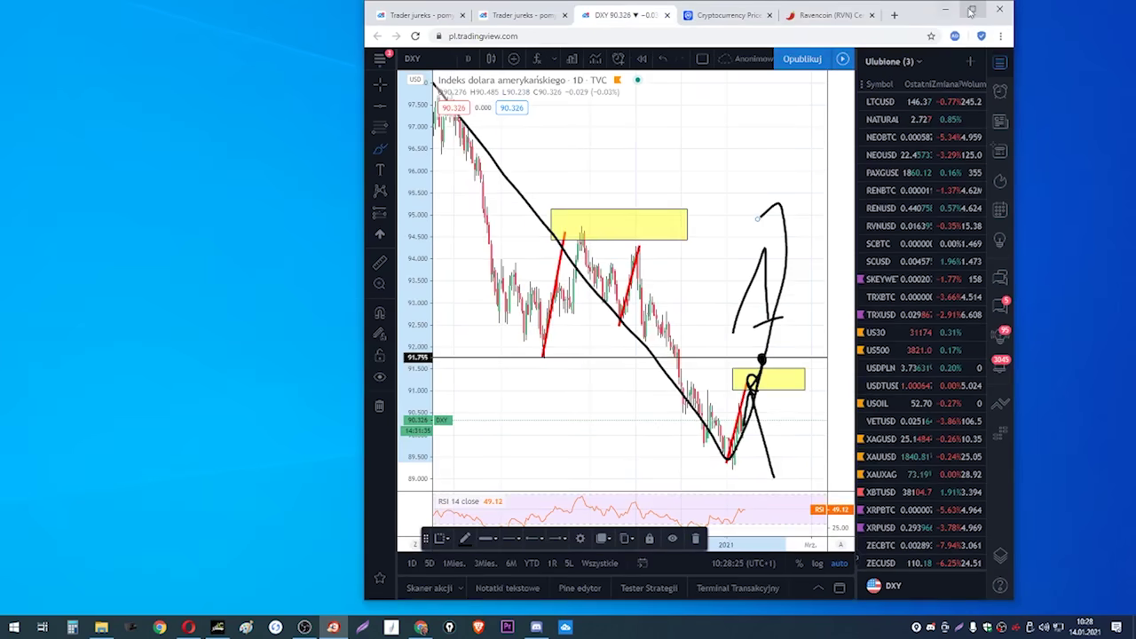
pyautogui.click(972, 11)
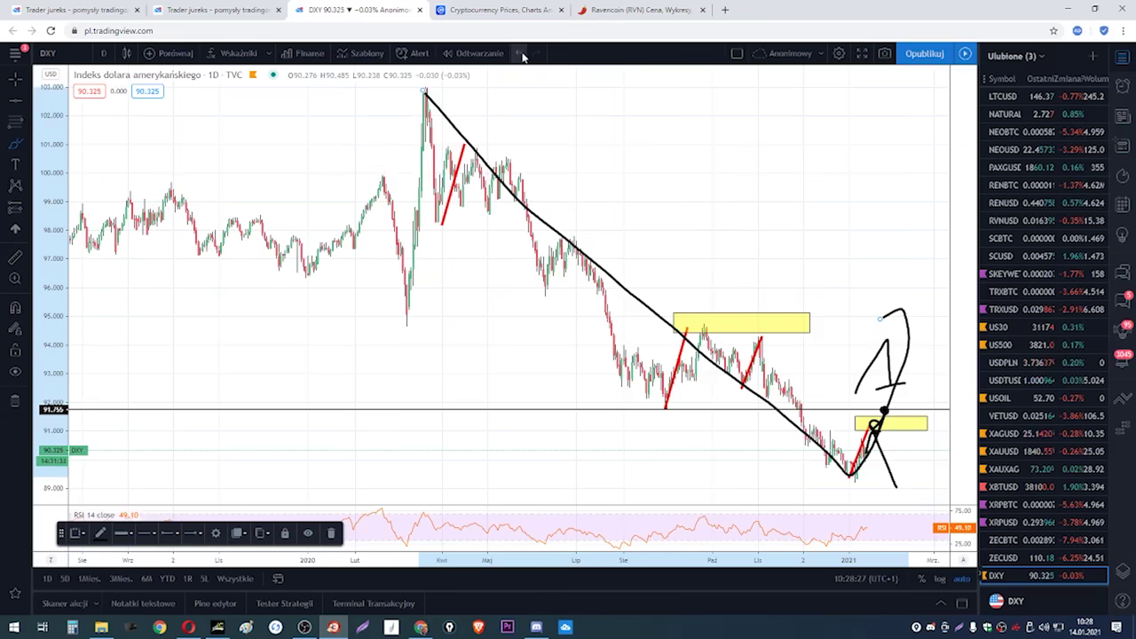
pyautogui.moveTo(701, 159); pyautogui.dragTo(178, 135)
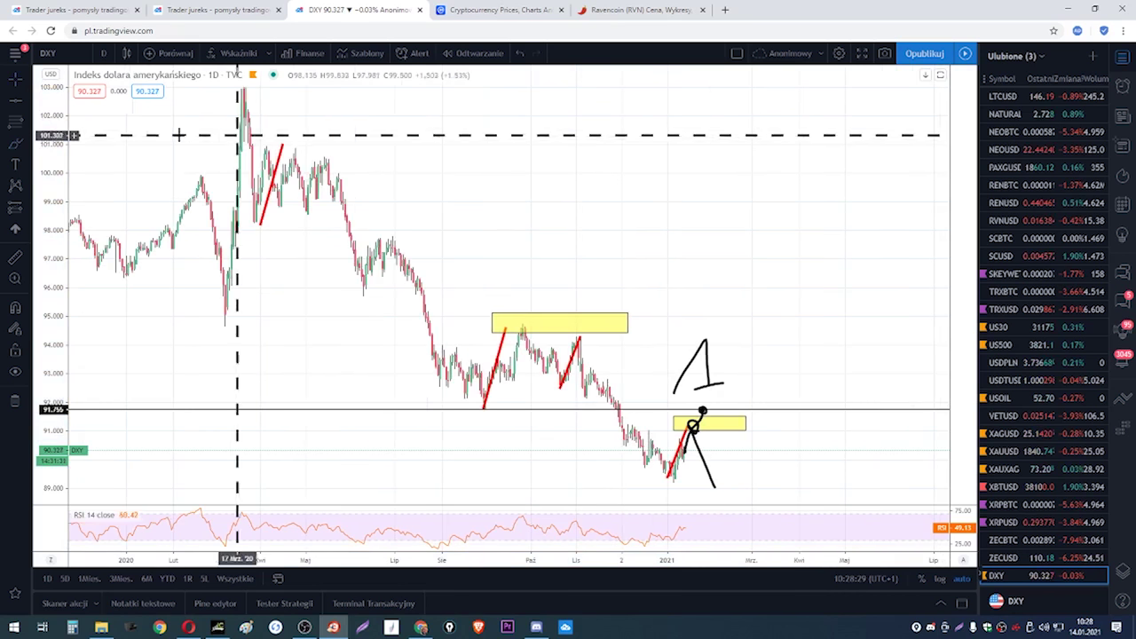
# - Brush the whole decline from the March 2020 peak to the January 2021 low, a rise to about 98 and a circle around its end
pyautogui.click(16, 145)
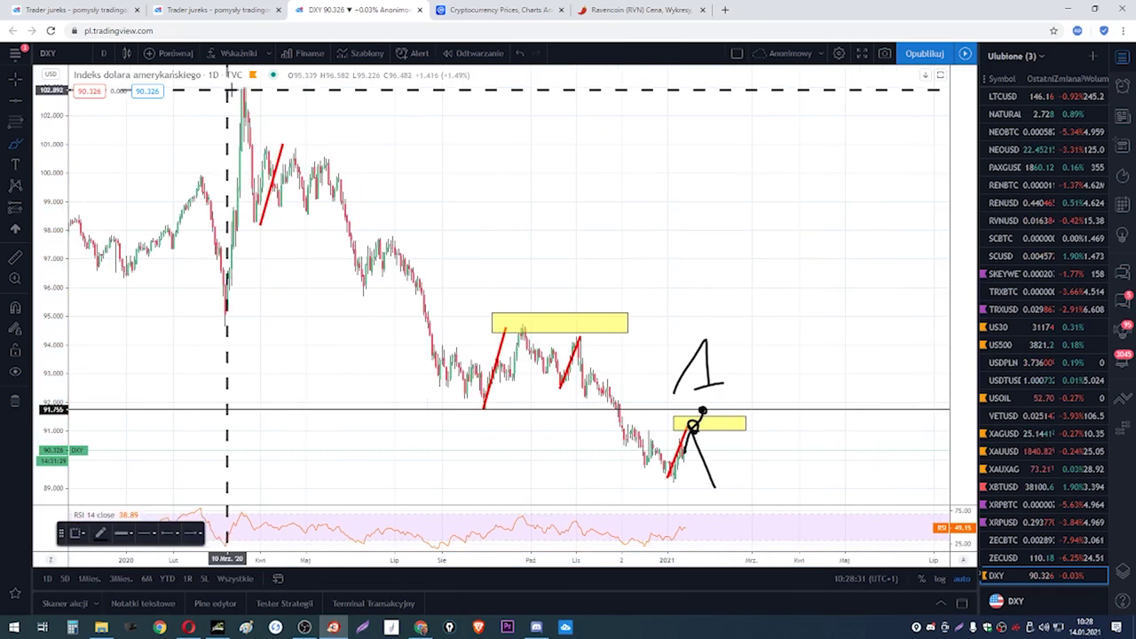
pyautogui.moveTo(229, 90)
pyautogui.mouseDown()
pyautogui.moveTo(492, 352)
pyautogui.moveTo(657, 484)
pyautogui.moveTo(844, 227)
pyautogui.mouseUp()
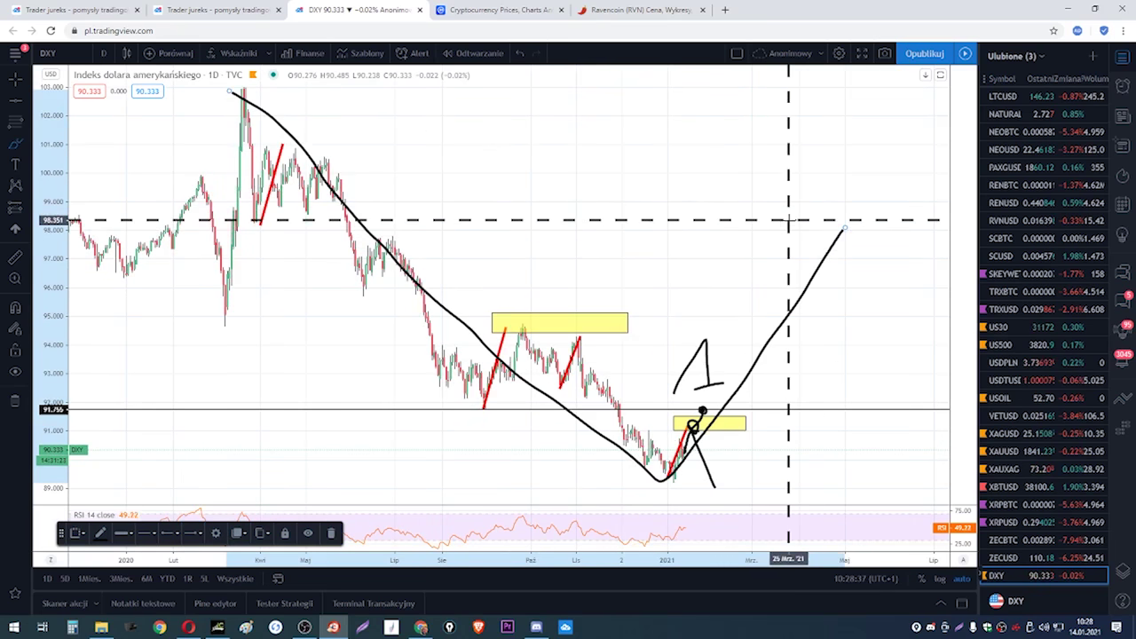
pyautogui.click(683, 417)
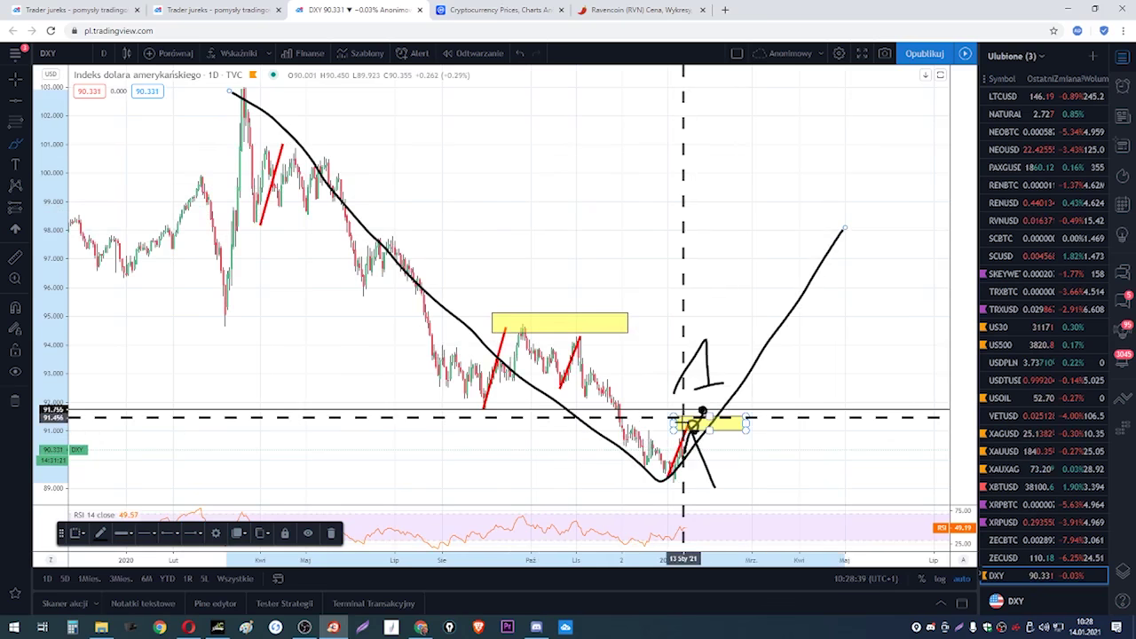
pyautogui.click(723, 378)
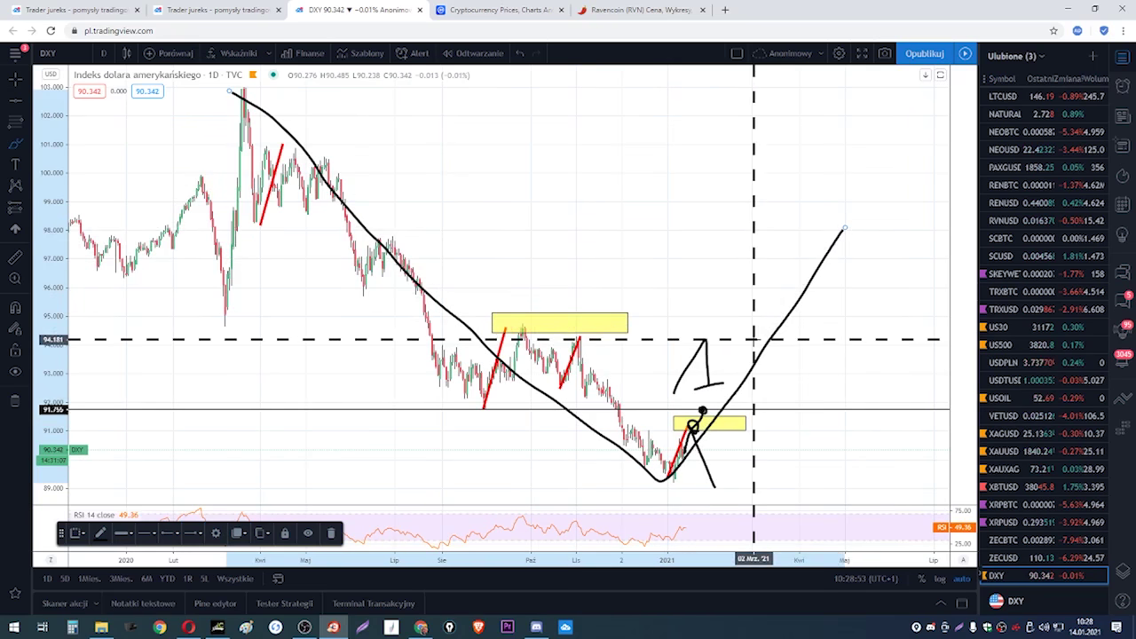
pyautogui.moveTo(857, 216)
pyautogui.mouseDown()
pyautogui.moveTo(837, 246)
pyautogui.moveTo(850, 213)
pyautogui.mouseUp()
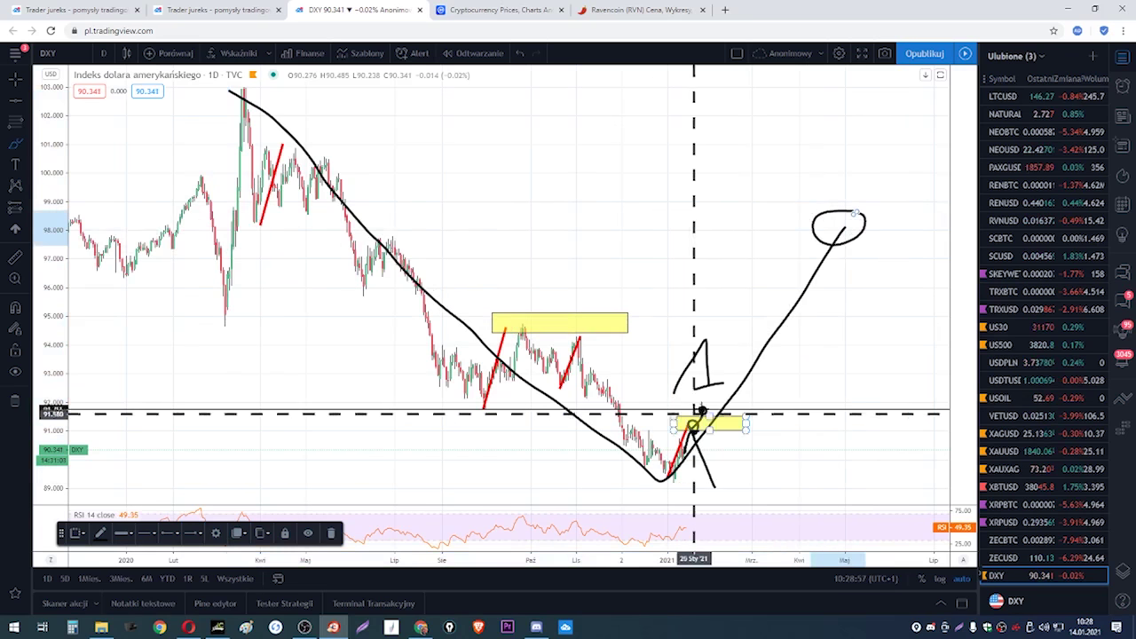
# - Undo all black brush drawings, back to the red lines, the yellow zones and the 91.755 line
pyautogui.click(519, 54)
pyautogui.click(519, 54)
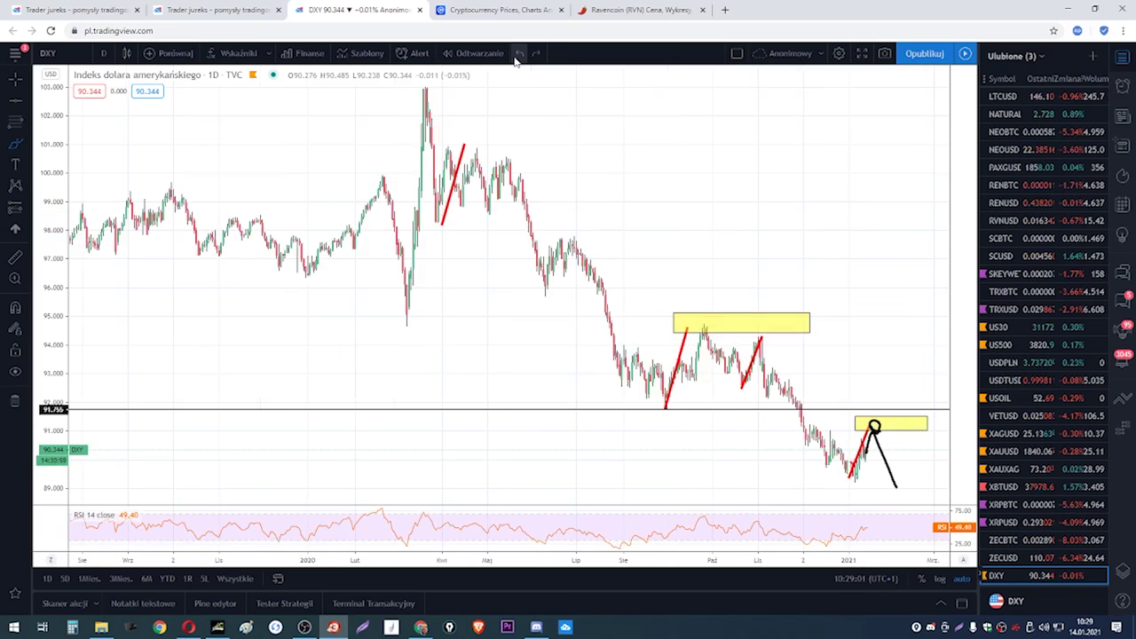
pyautogui.click(519, 54)
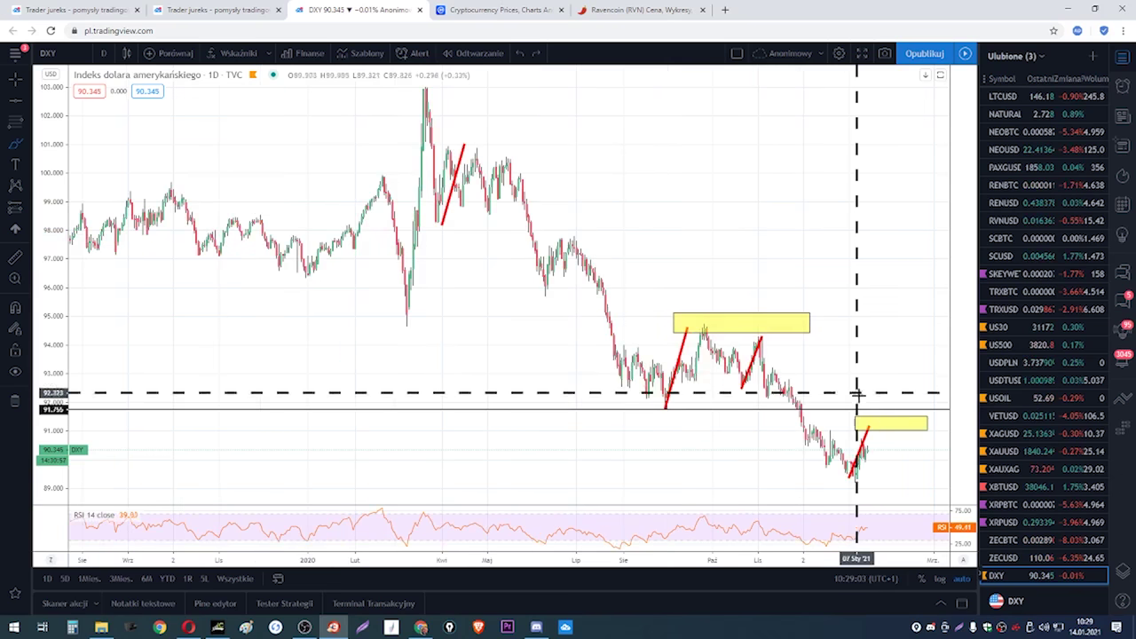
# - Brush a projected drop from the January red line's tip to about 88.6, handwrite circled figures above the chart, and undo all of it
pyautogui.moveTo(870, 423); pyautogui.dragTo(917, 498)
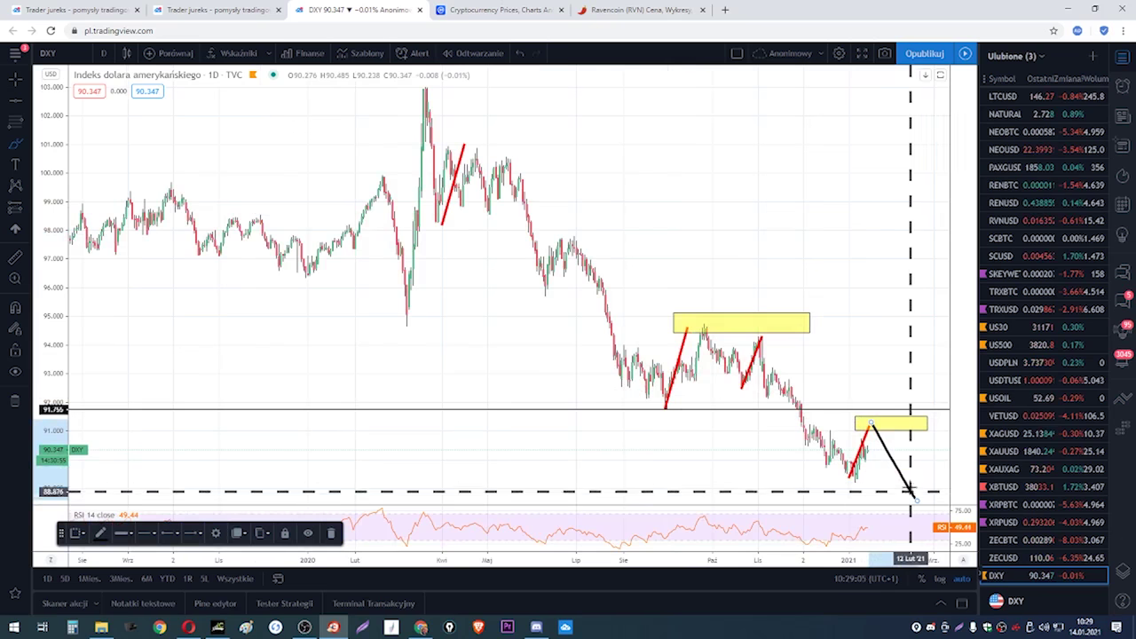
pyautogui.moveTo(799, 208)
pyautogui.mouseDown()
pyautogui.moveTo(740, 190)
pyautogui.moveTo(768, 213)
pyautogui.moveTo(834, 183)
pyautogui.mouseUp()
pyautogui.moveTo(750, 263)
pyautogui.mouseDown()
pyautogui.moveTo(781, 261)
pyautogui.moveTo(808, 279)
pyautogui.moveTo(804, 292)
pyautogui.mouseUp()
pyautogui.moveTo(853, 263)
pyautogui.mouseDown()
pyautogui.moveTo(834, 284)
pyautogui.moveTo(880, 274)
pyautogui.moveTo(874, 293)
pyautogui.mouseUp()
pyautogui.moveTo(787, 130)
pyautogui.mouseDown()
pyautogui.moveTo(876, 254)
pyautogui.moveTo(854, 186)
pyautogui.mouseUp()
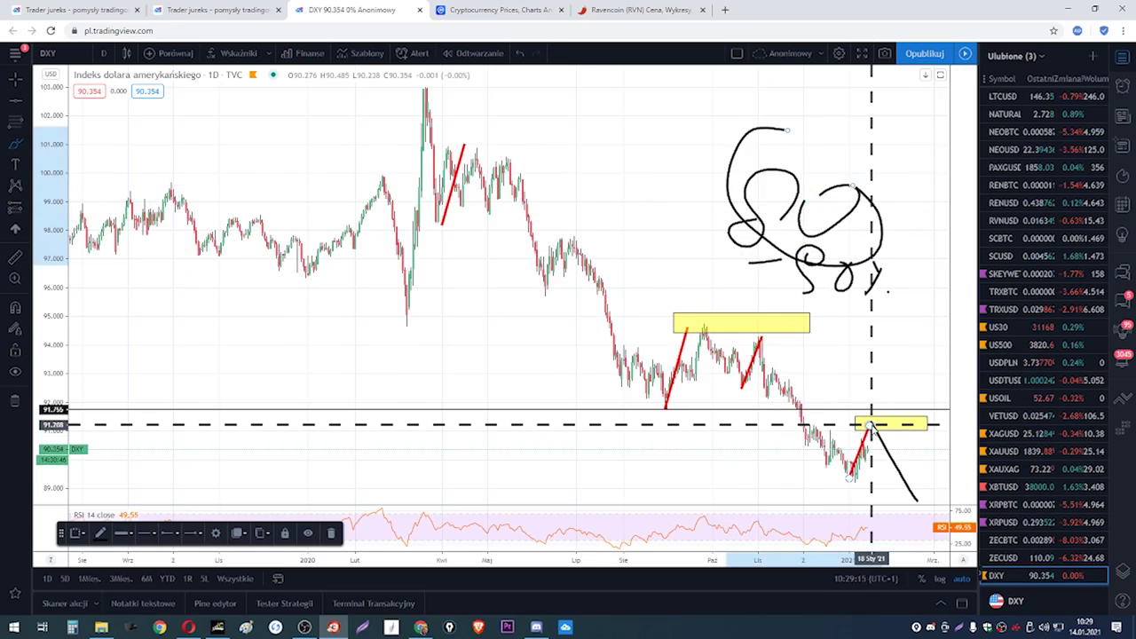
pyautogui.click(521, 54)
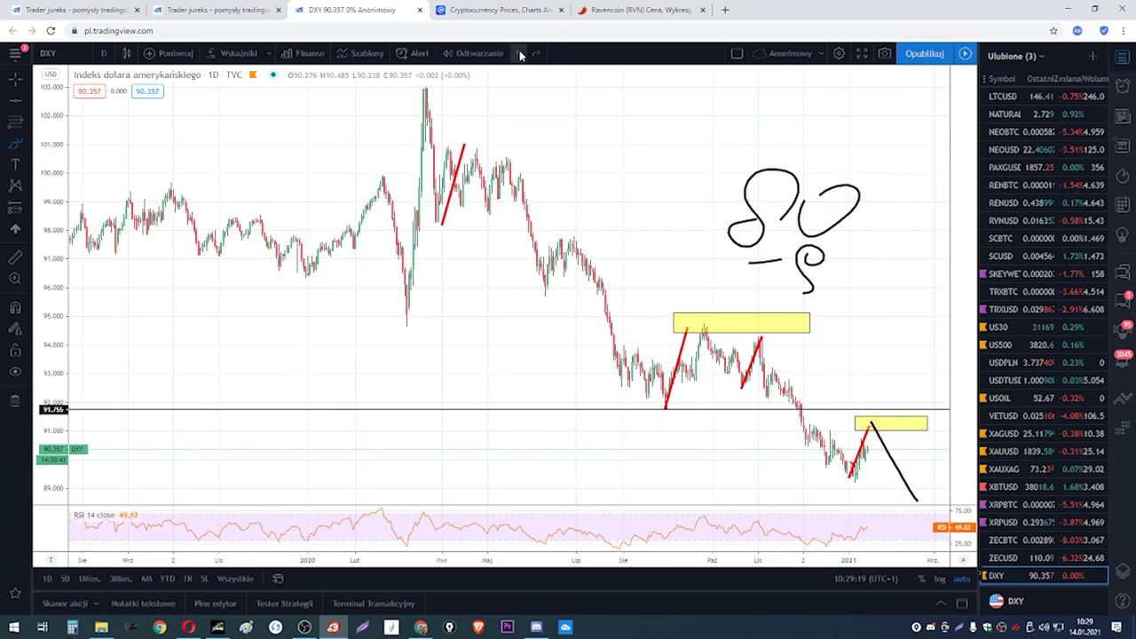
pyautogui.click(521, 53)
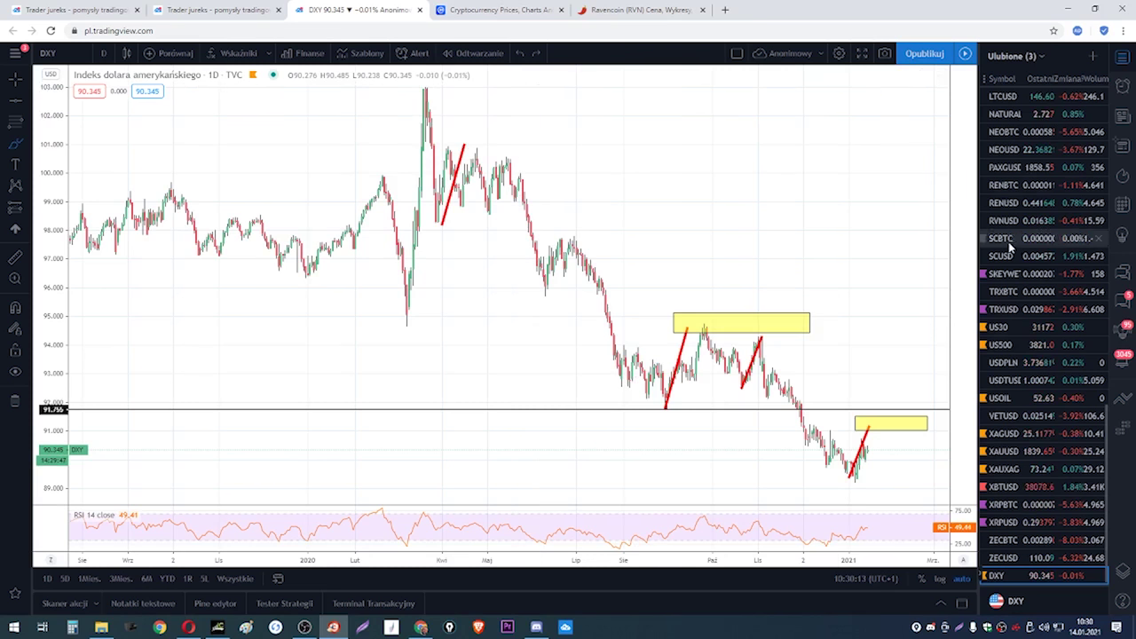
# - Open the Binance BTCUSDT chart on the 4-hour interval and delete the Fibonacci levels drawn between 30420 and 36628
pyautogui.scroll(6, 1009, 222)
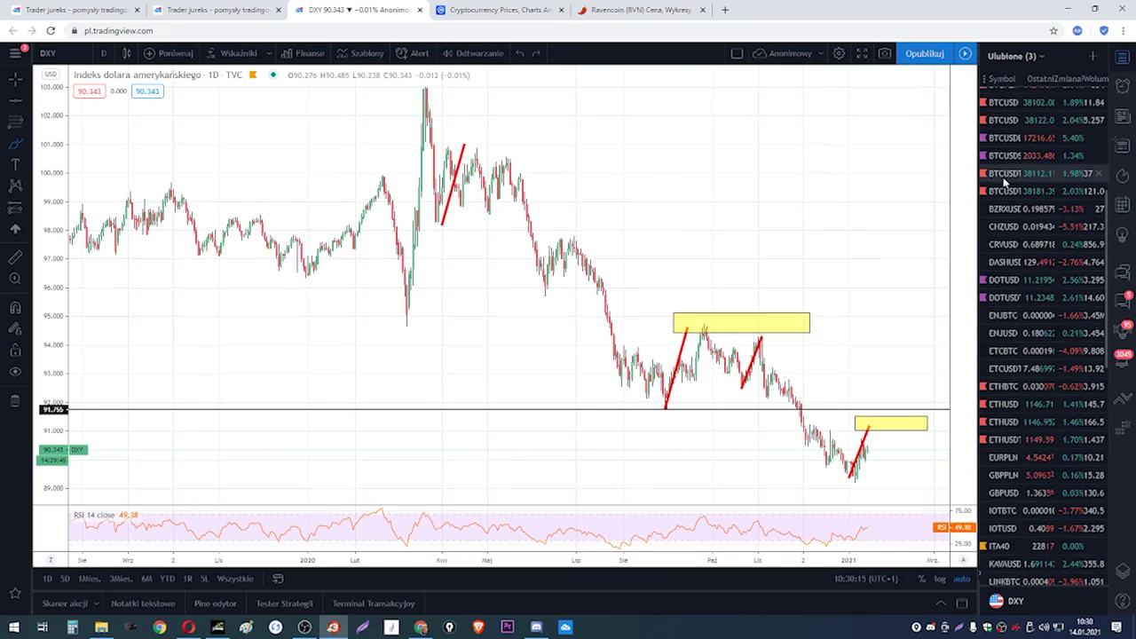
pyautogui.click(1006, 175)
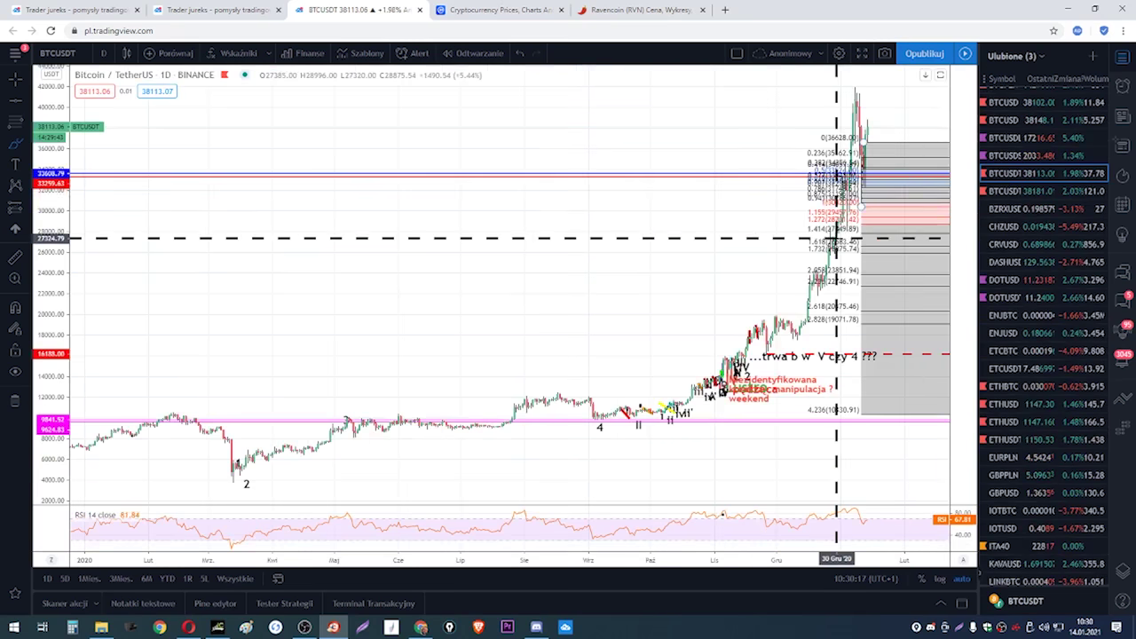
pyautogui.click(103, 53)
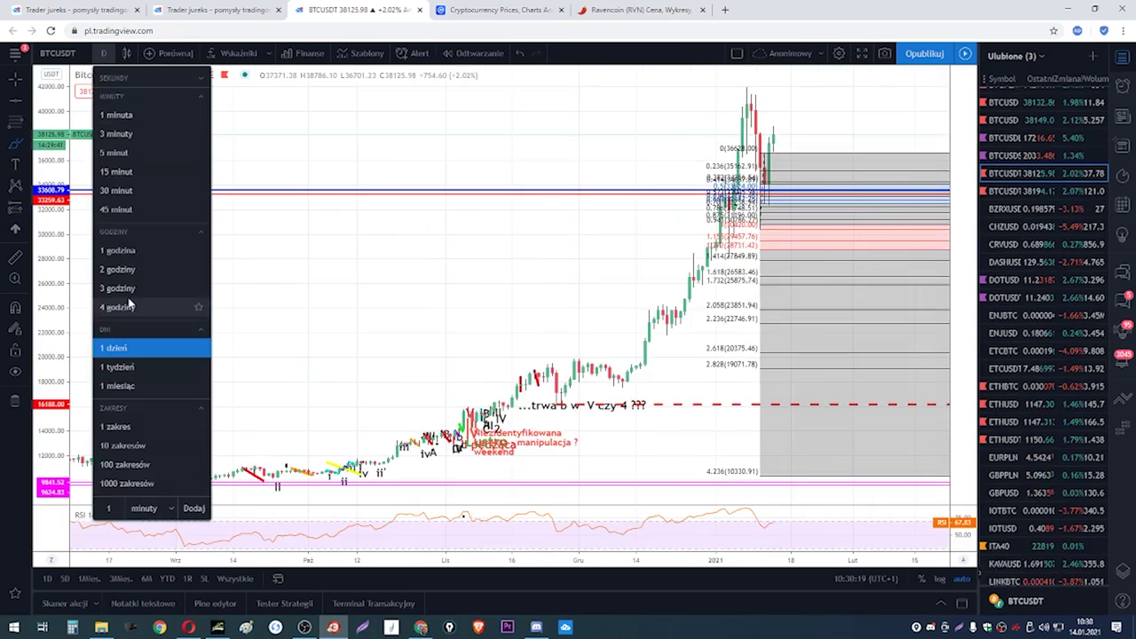
pyautogui.click(163, 305)
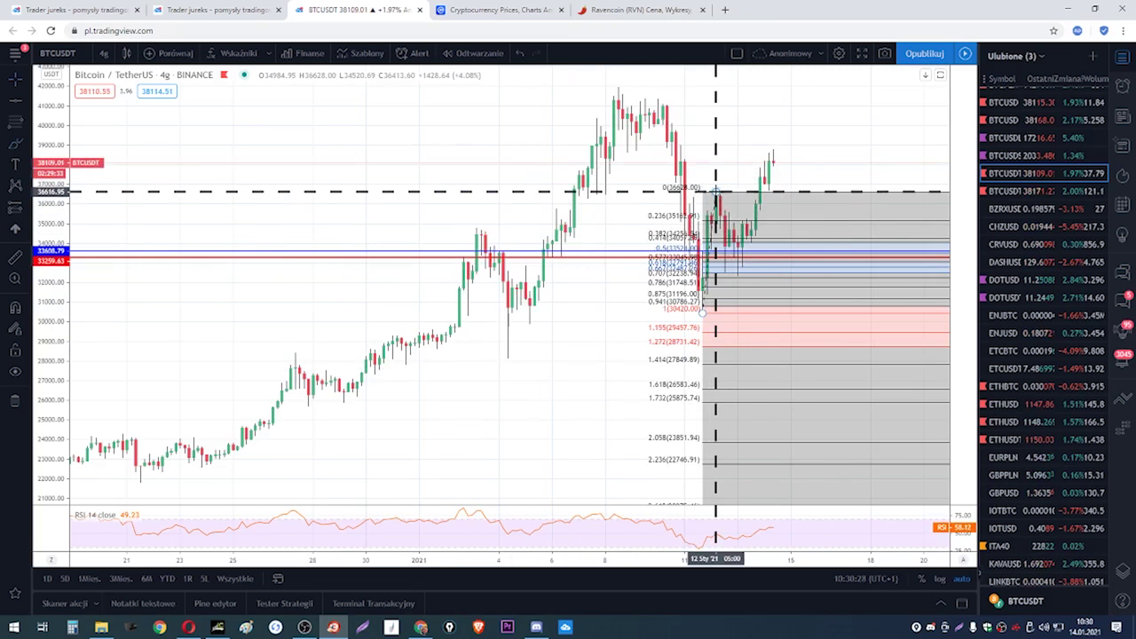
pyautogui.rightClick(716, 191)
pyautogui.click(749, 352)
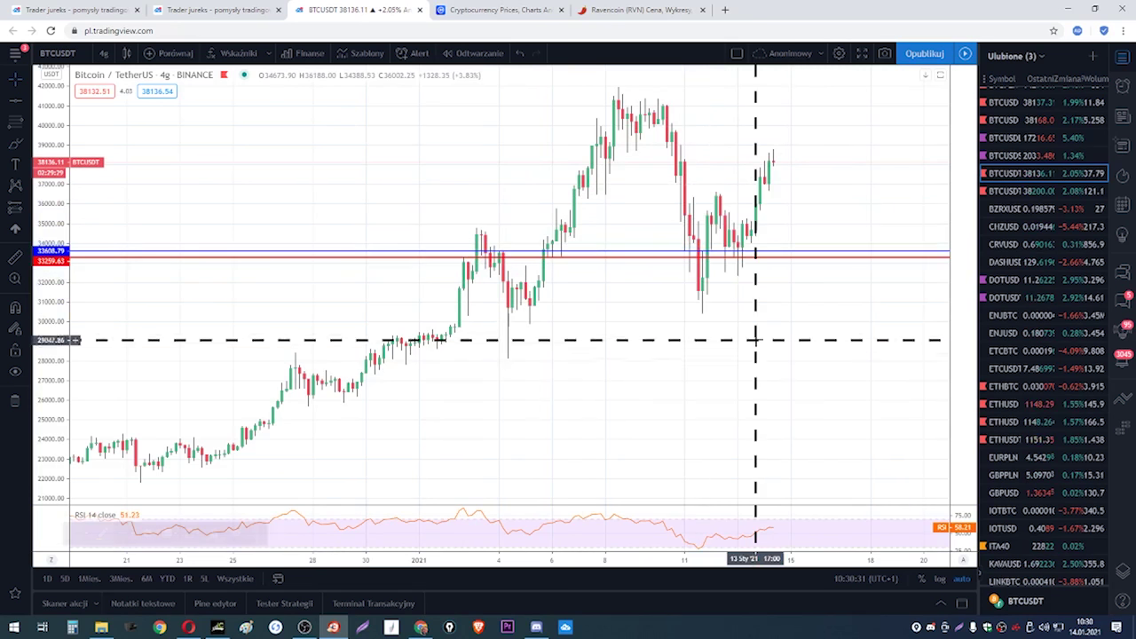